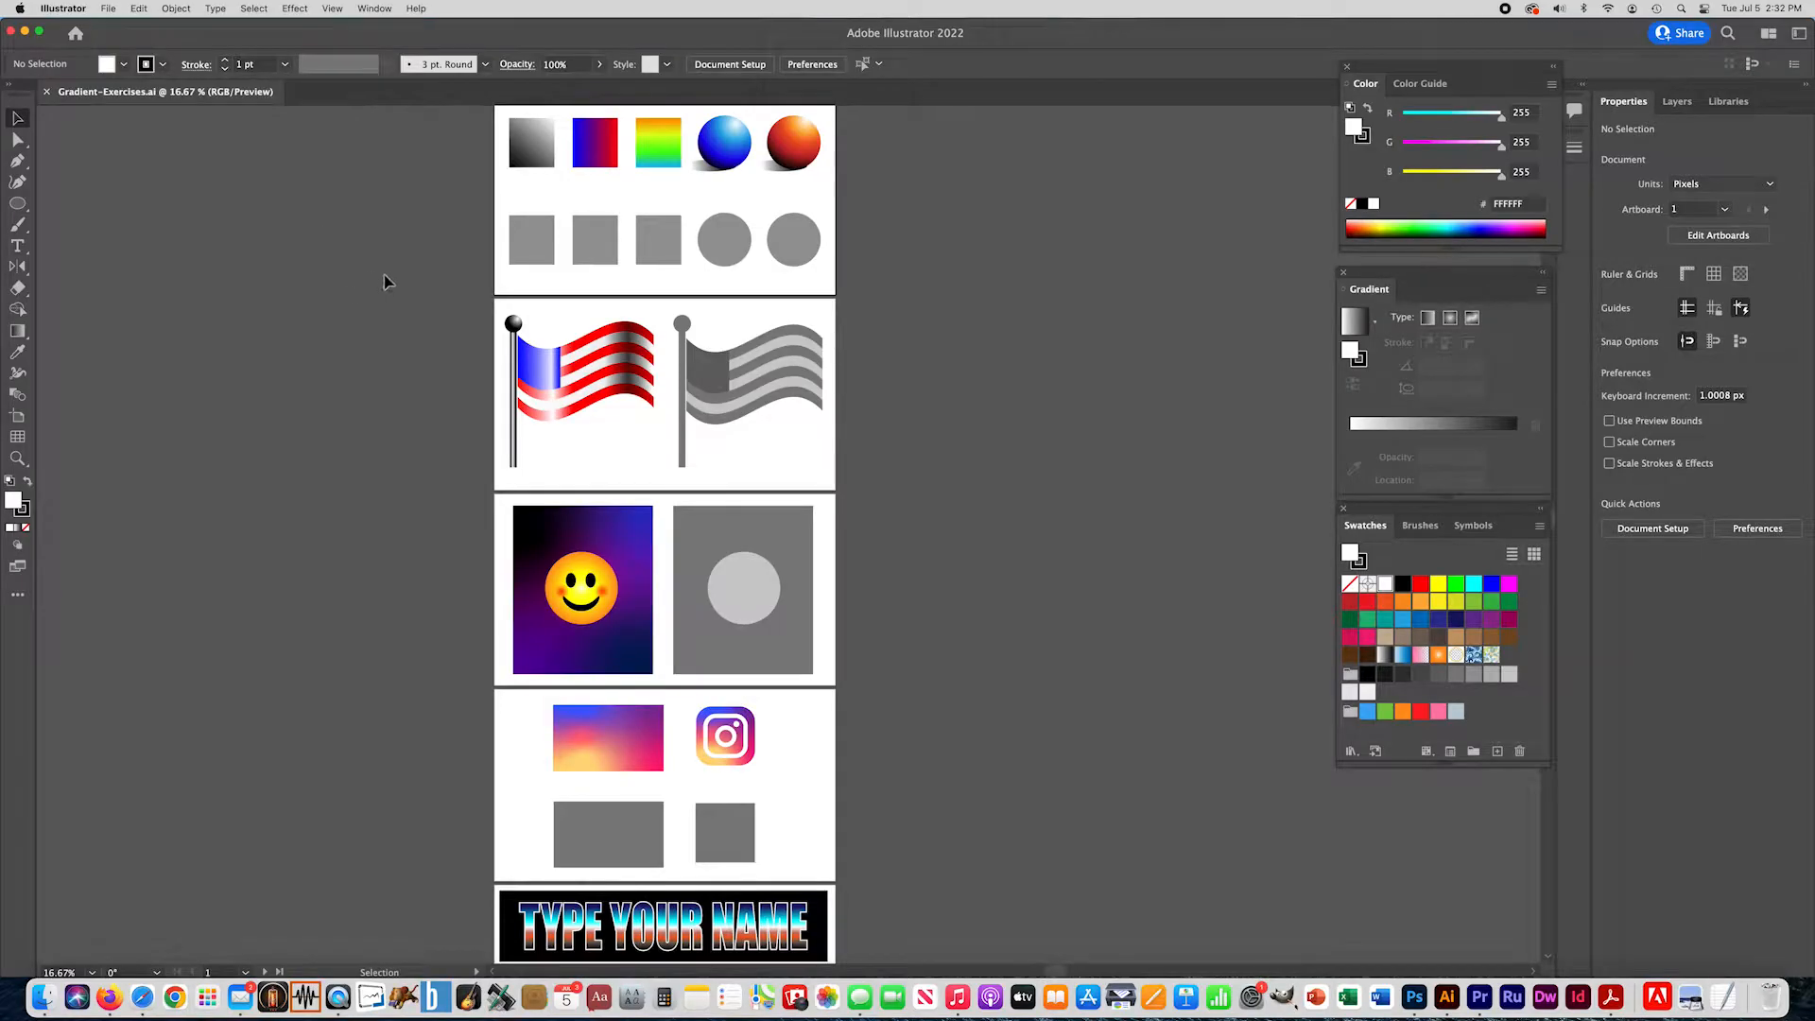
- Ungroup the row of gray practice squares and circles on the first artboard
left_click(538, 259, "super")
left_click(960, 498, "super")
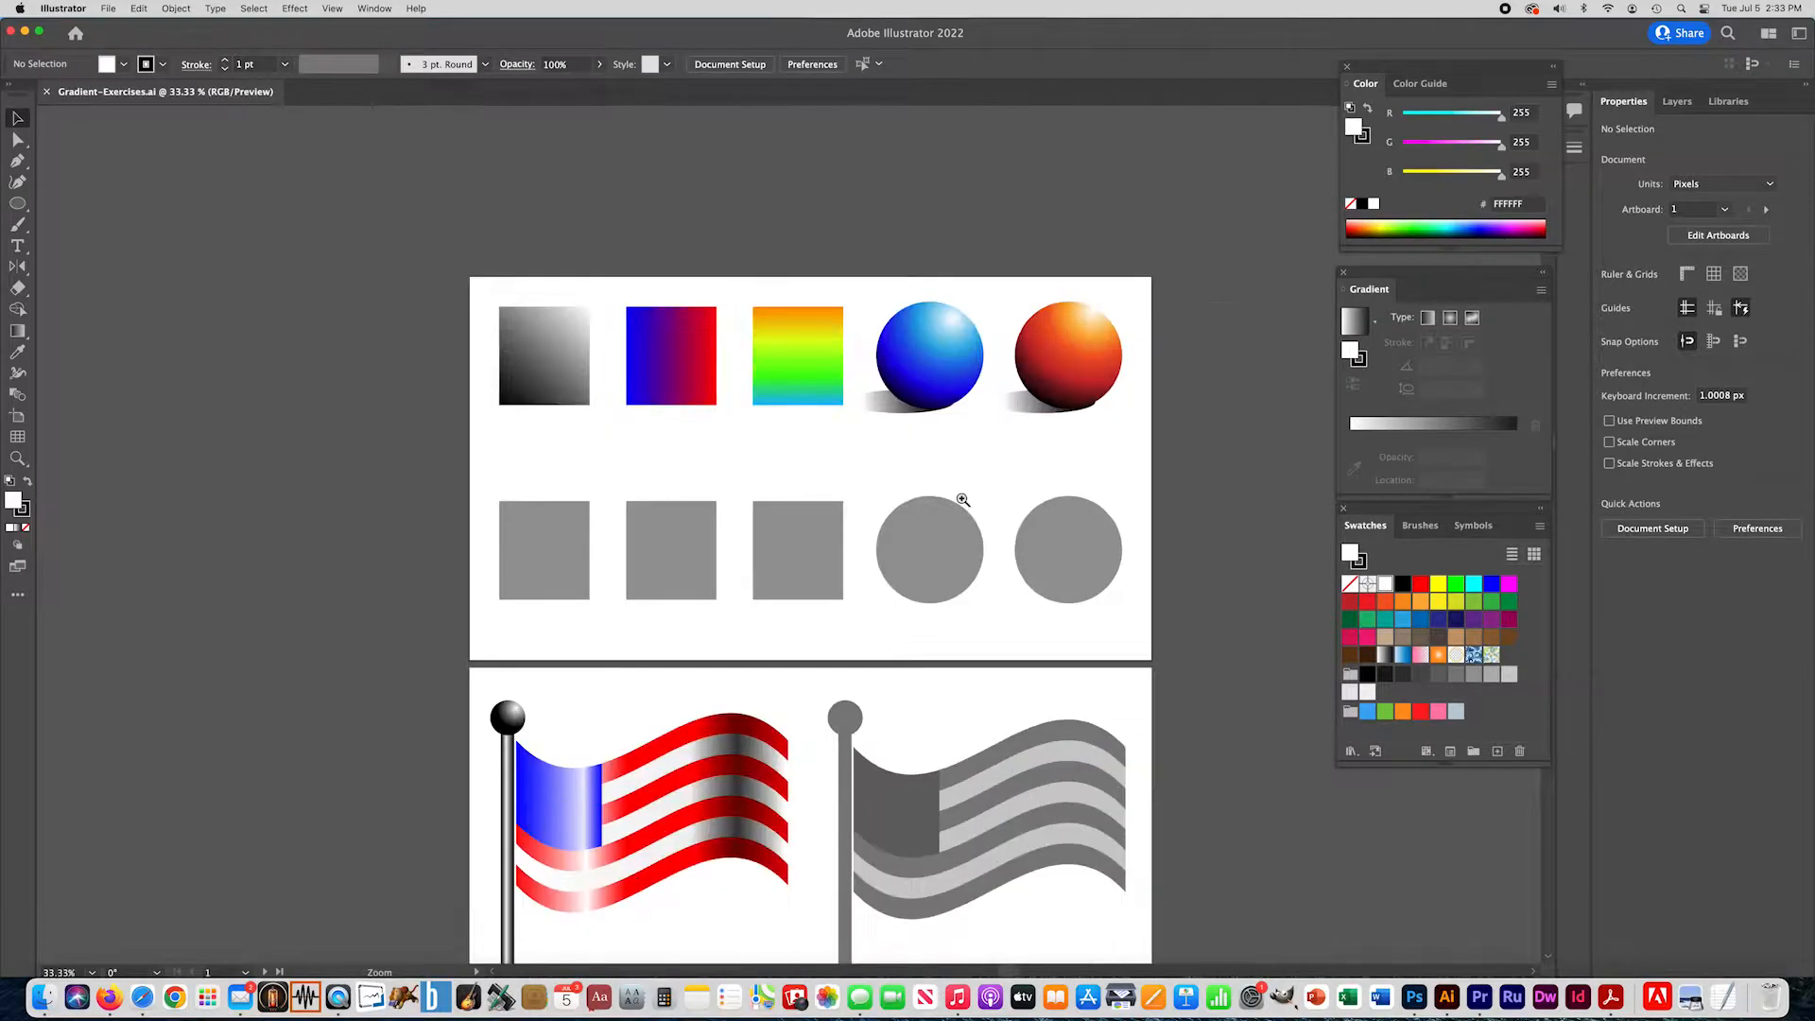
left_click(905, 500, "super")
left_click_drag(624, 474, 659, 440)
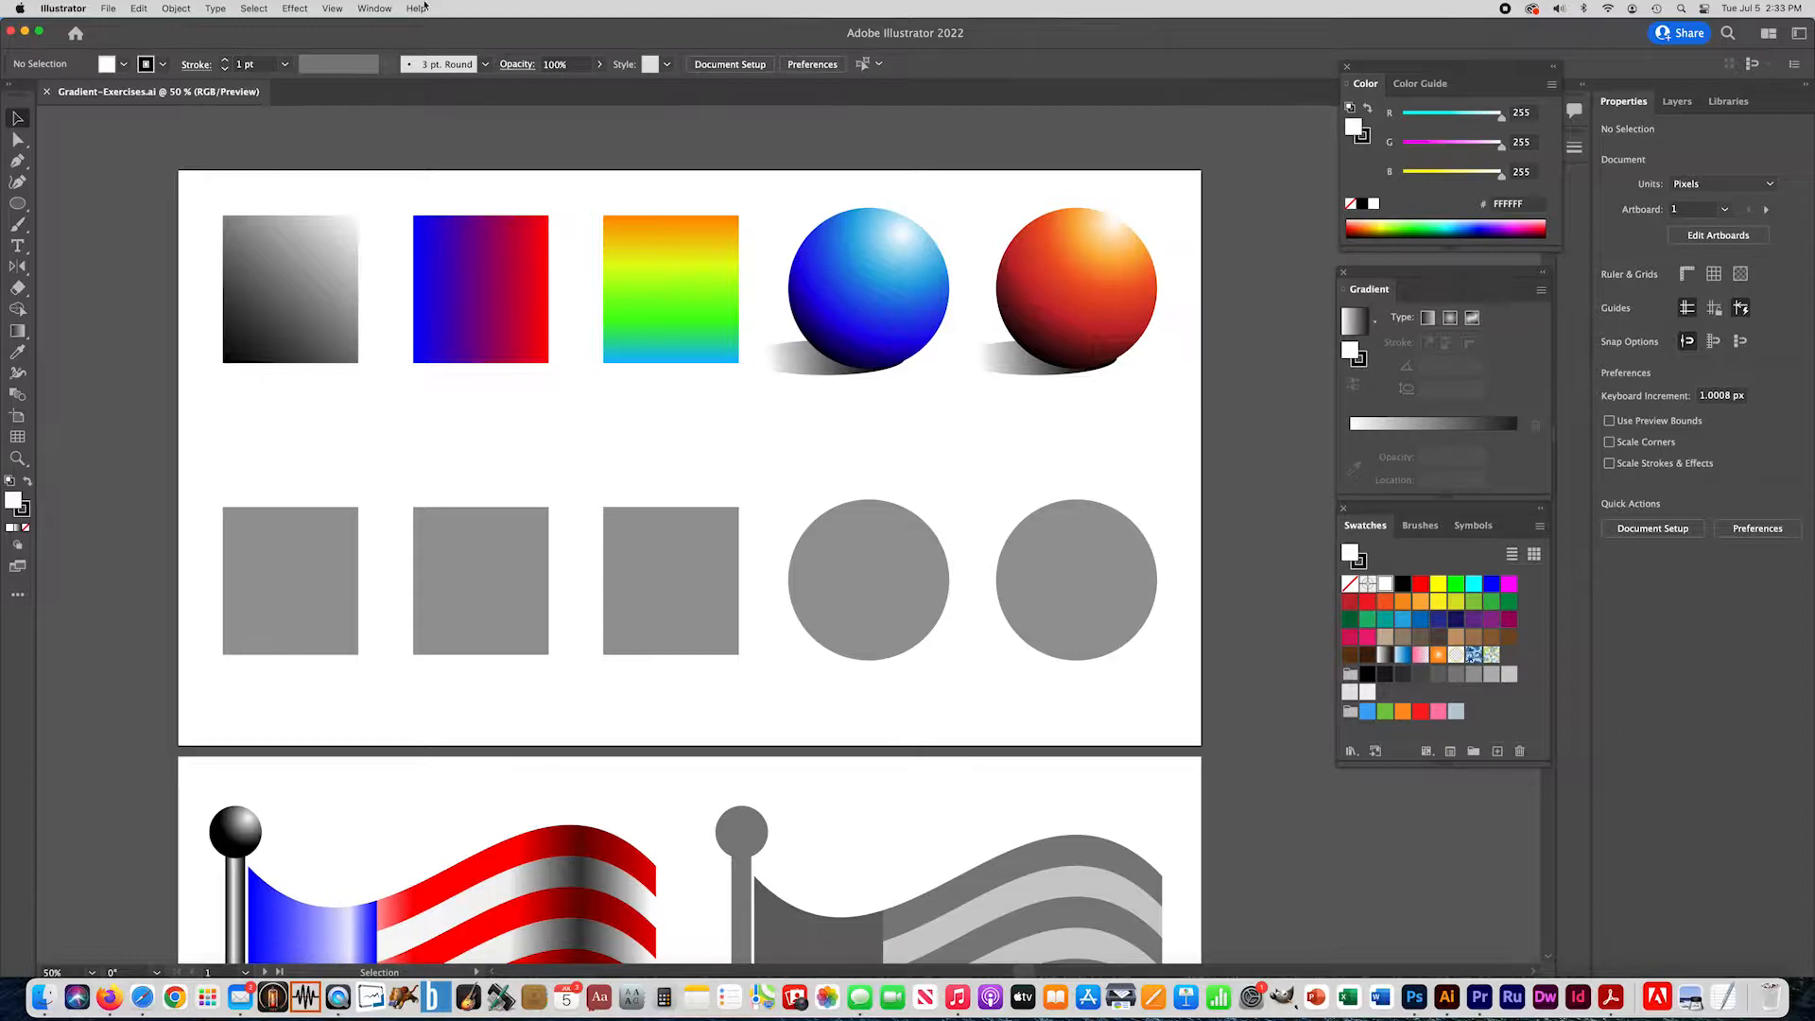
left_click(376, 8)
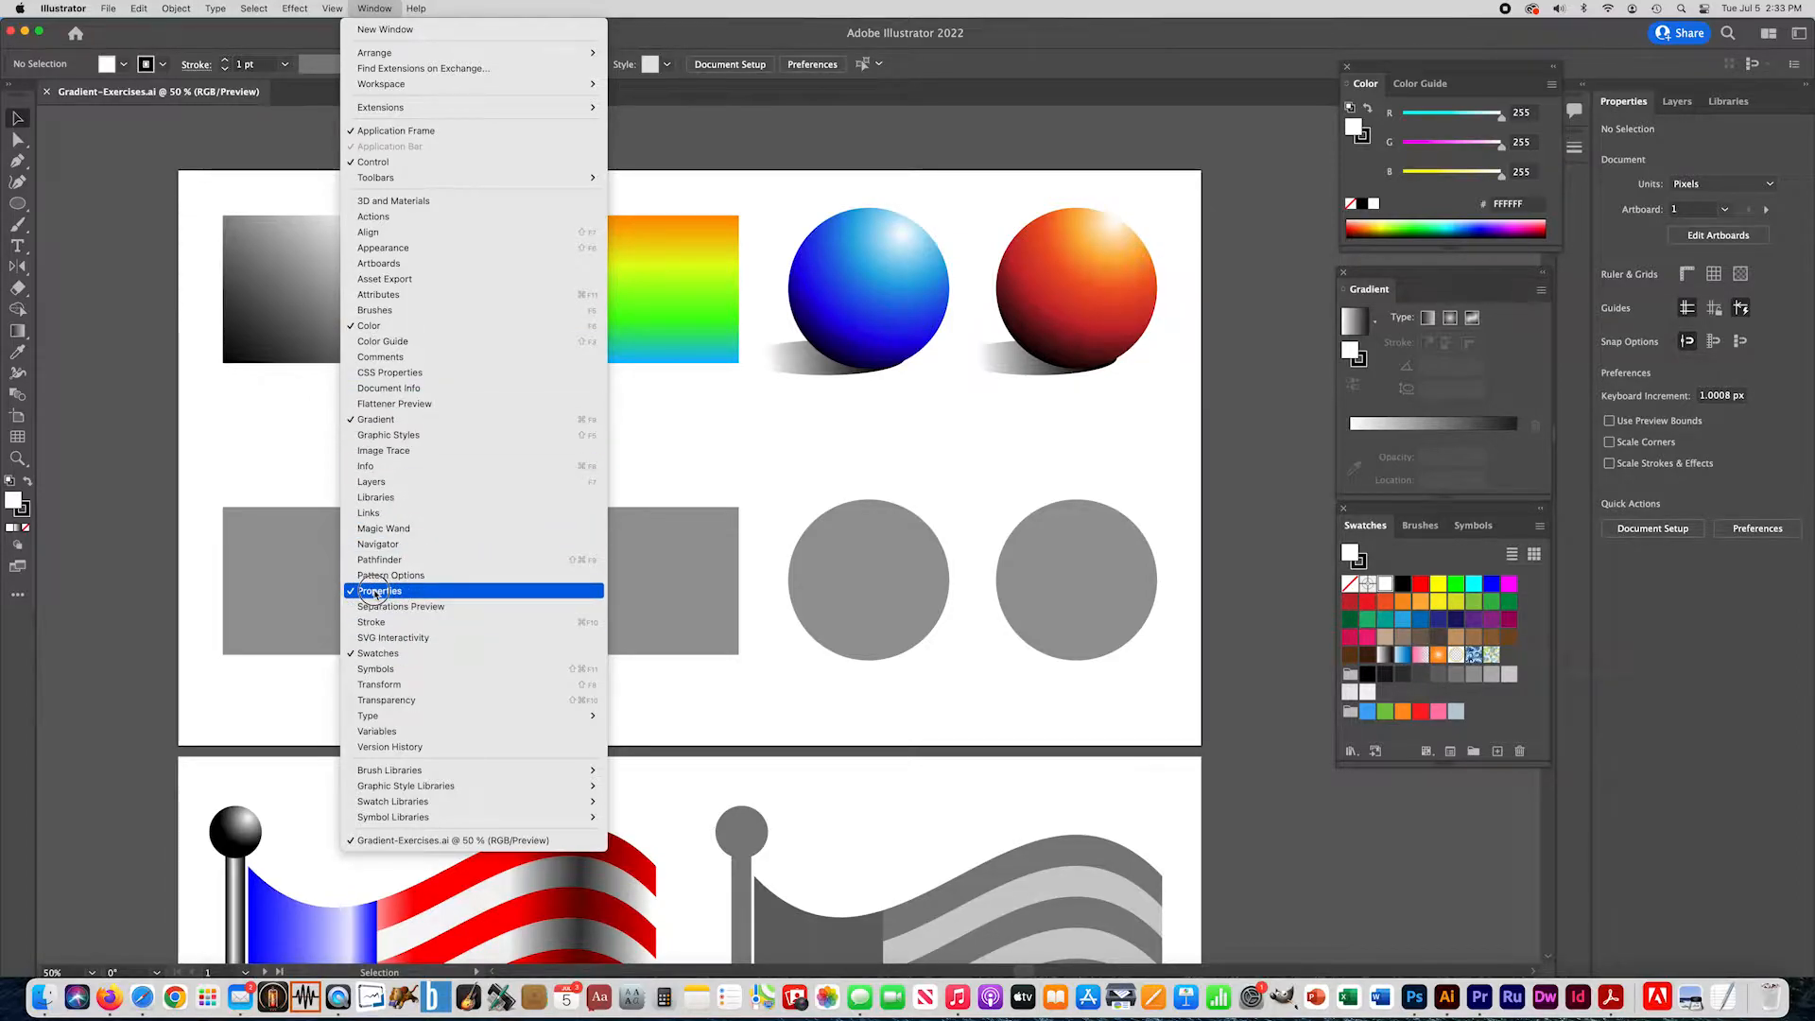
left_click(377, 7)
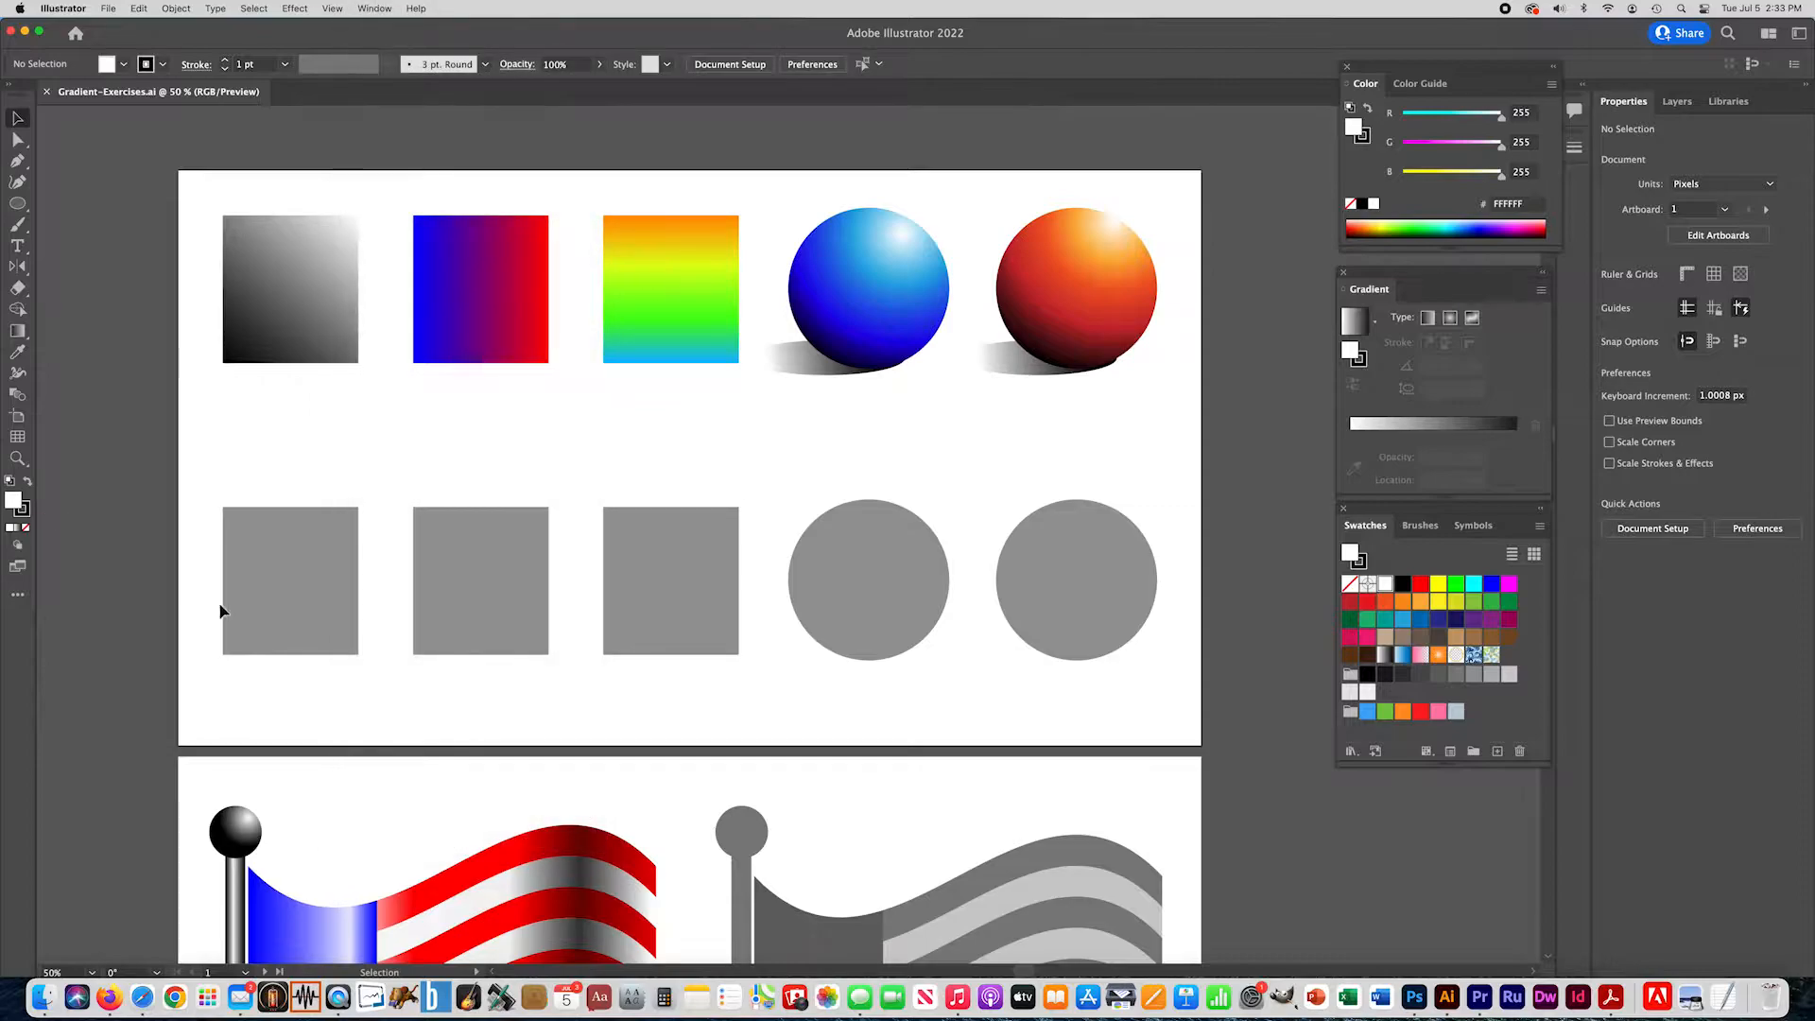
left_click(276, 559)
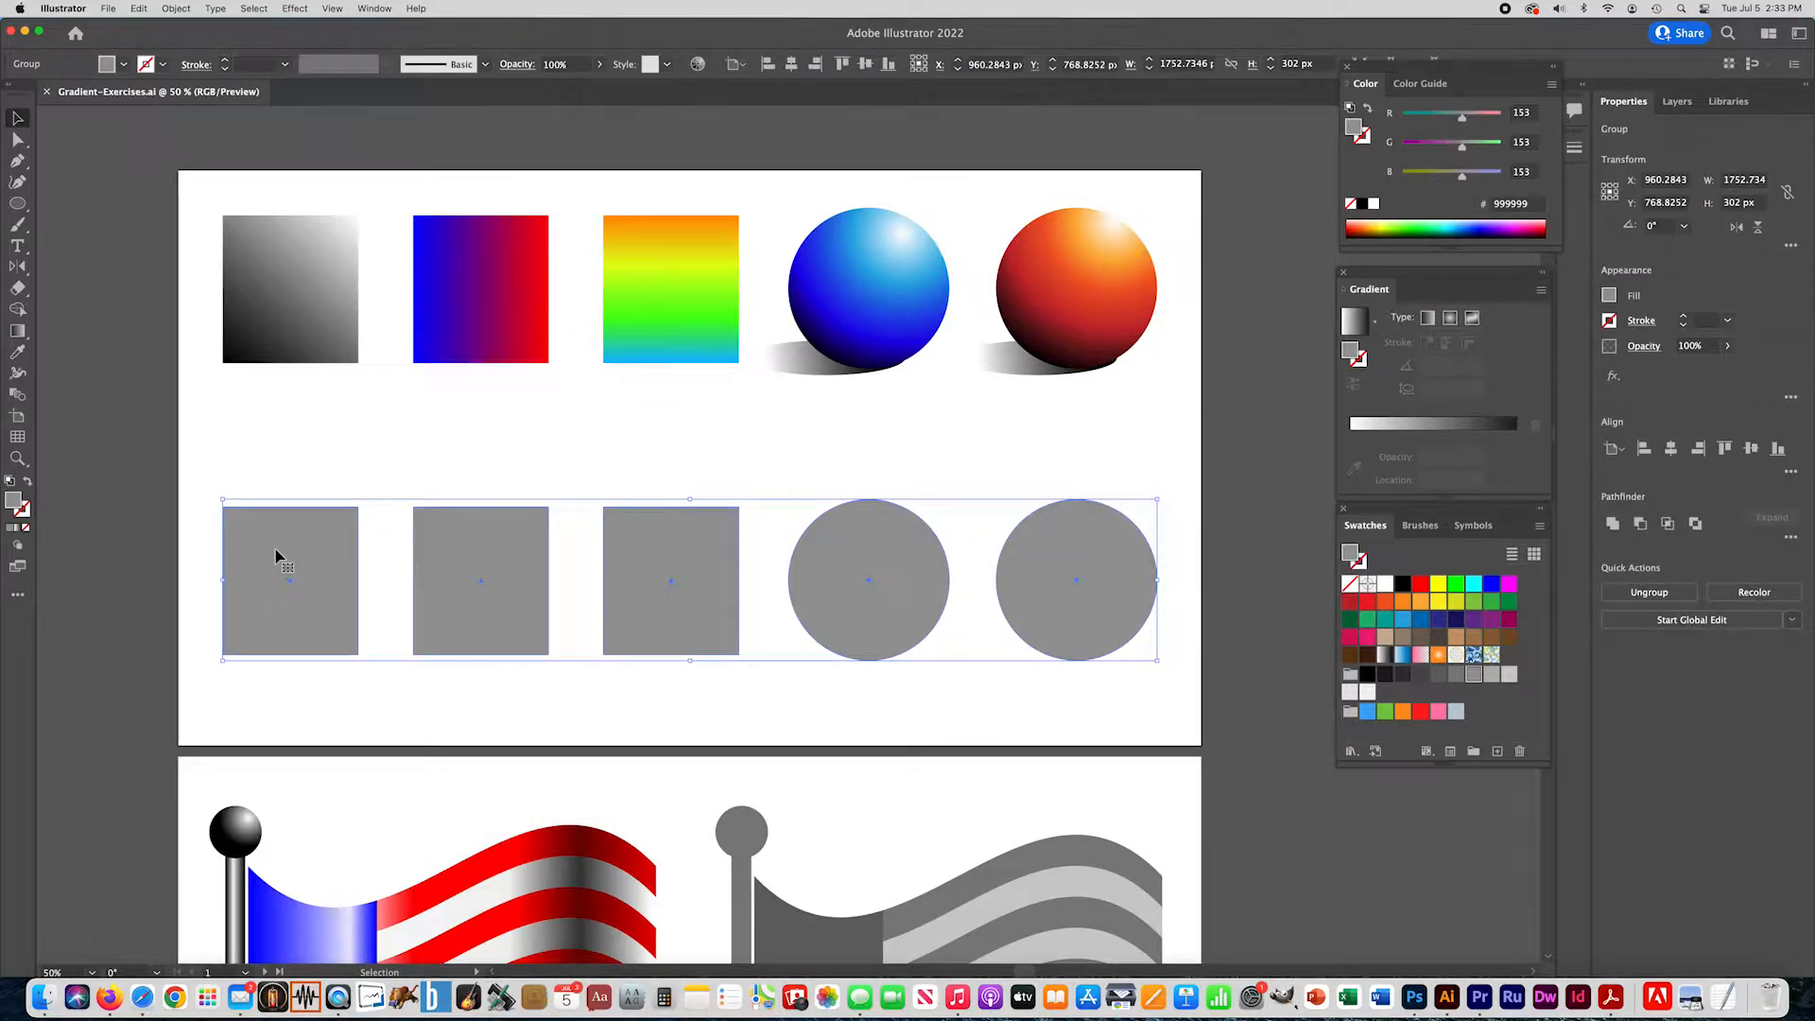
left_click(257, 475)
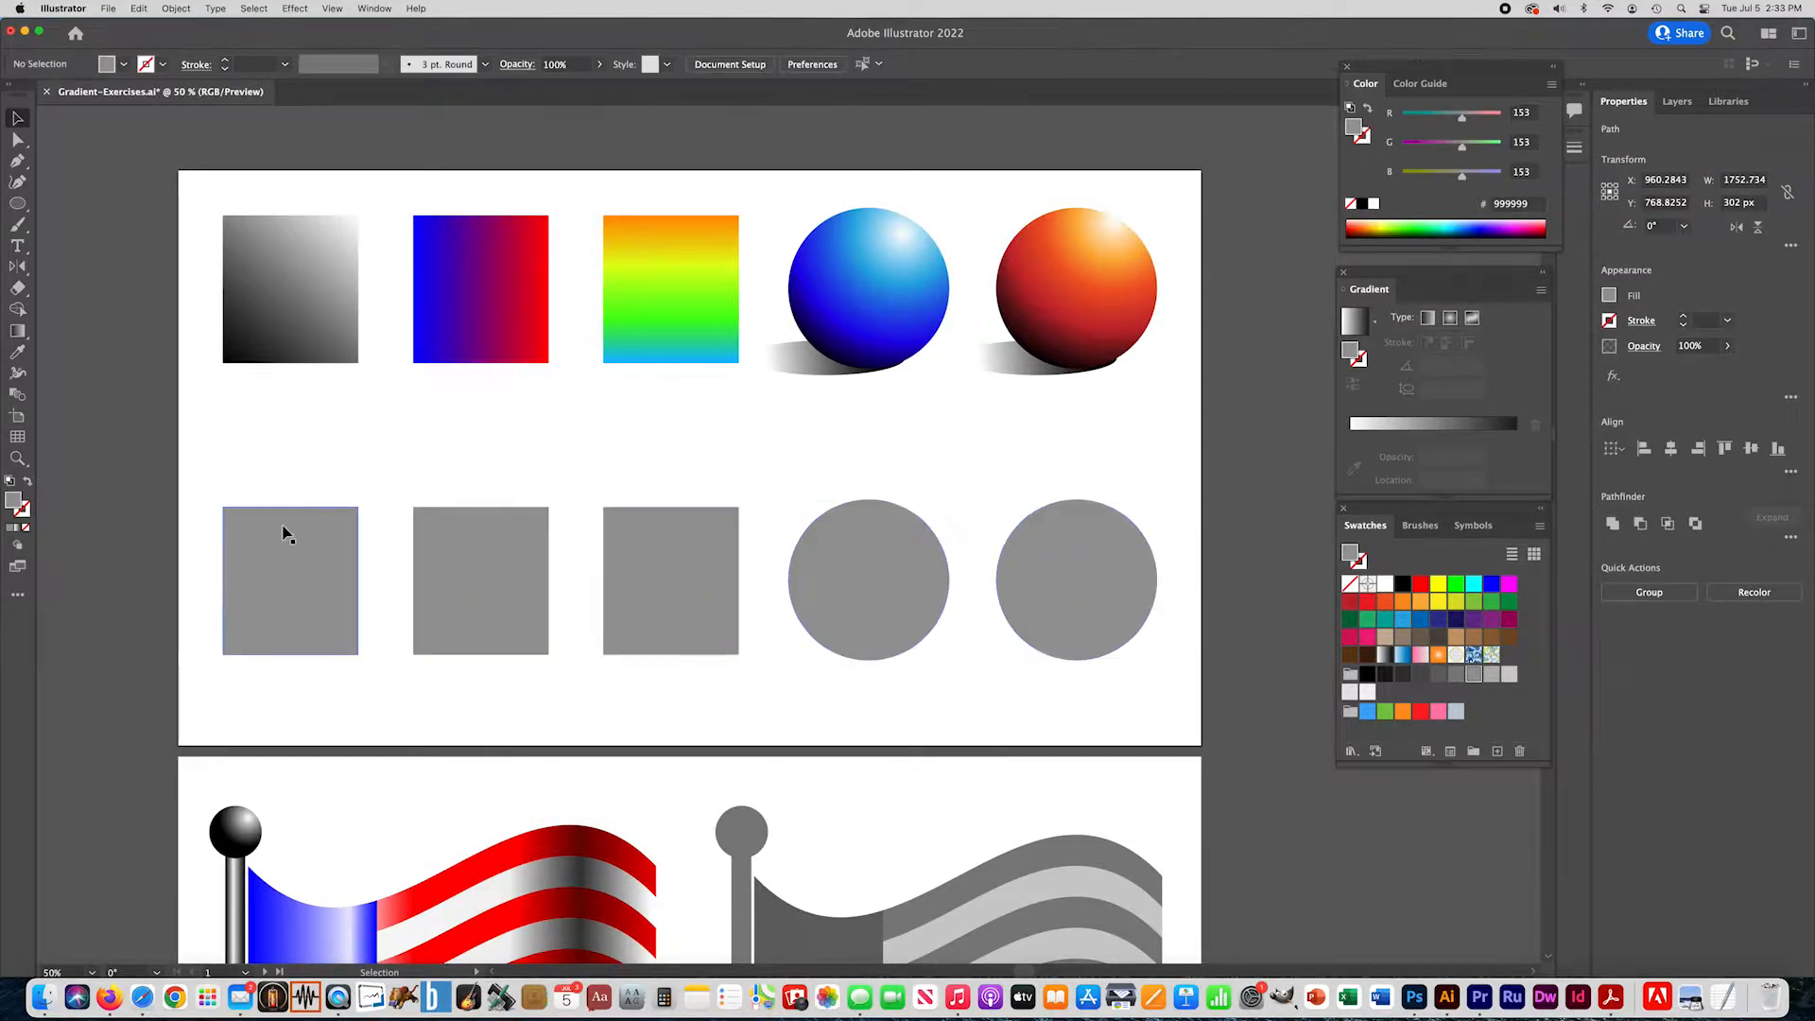
- Fill the first gray square with a linear black-to-white gradient running diagonally from its lower-left to its upper-right corner
left_click(284, 534)
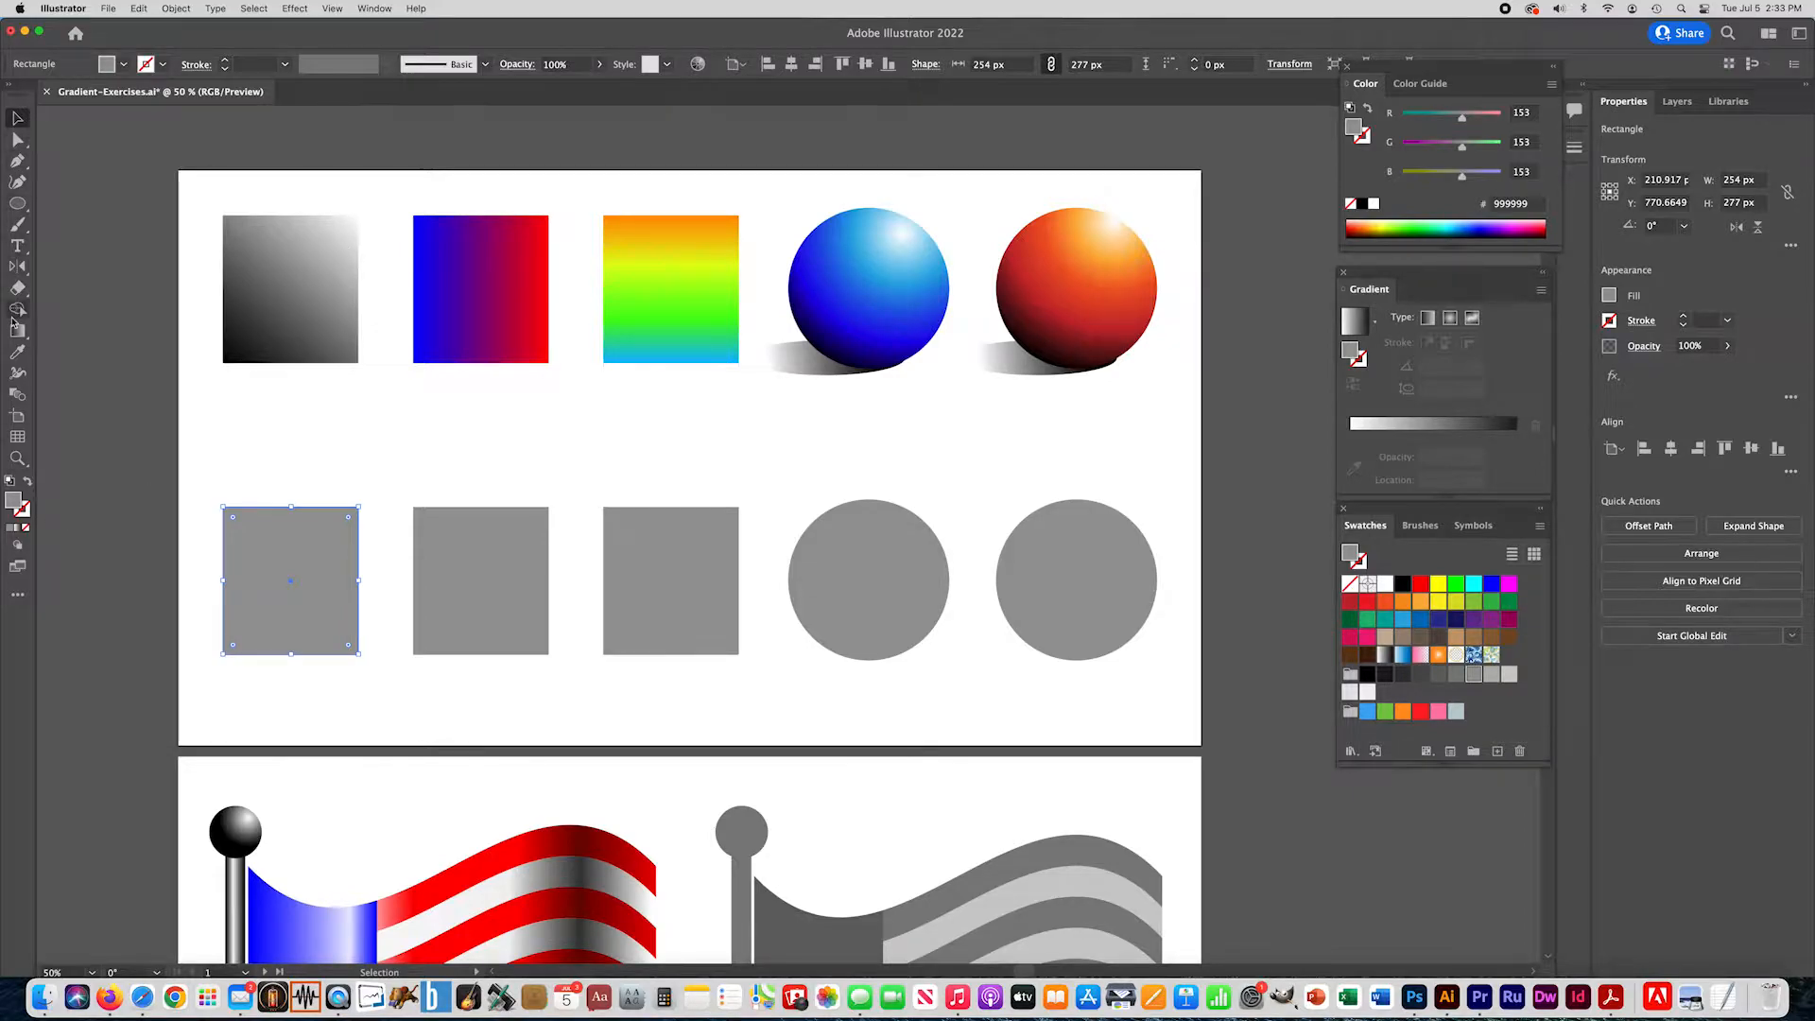
left_click(18, 530)
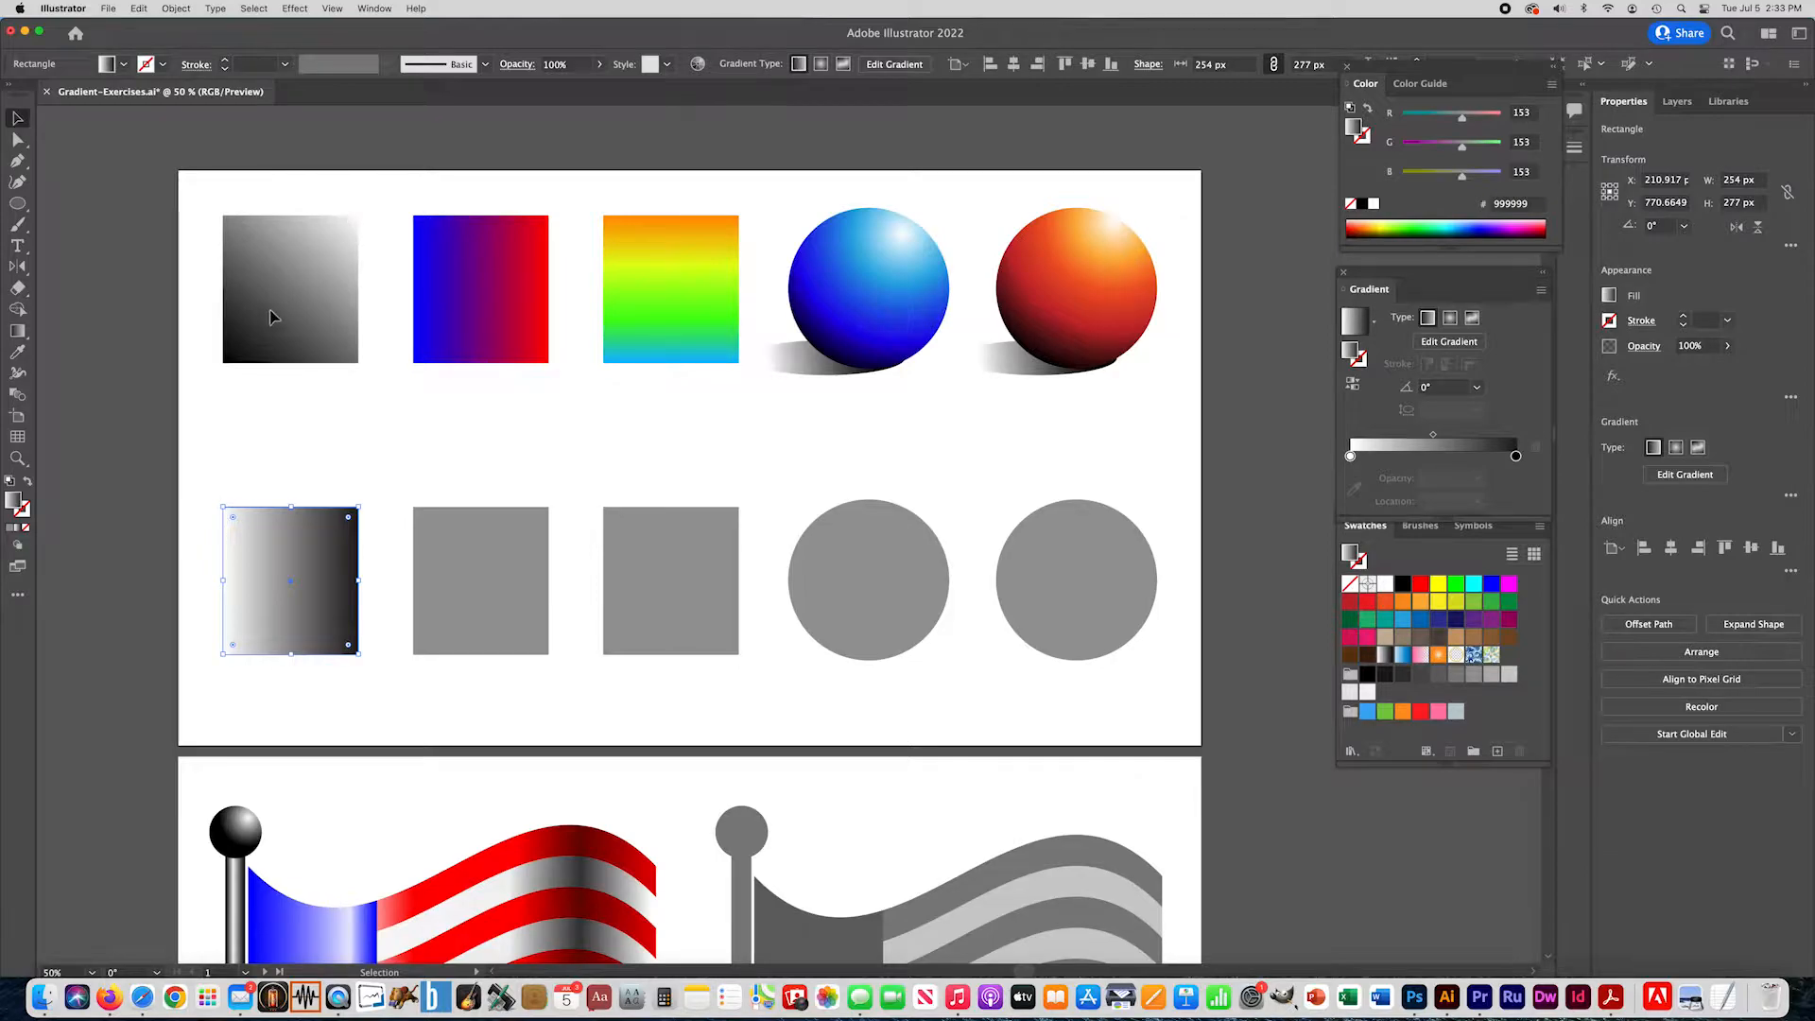
left_click(18, 333)
left_click_drag(221, 654, 360, 506)
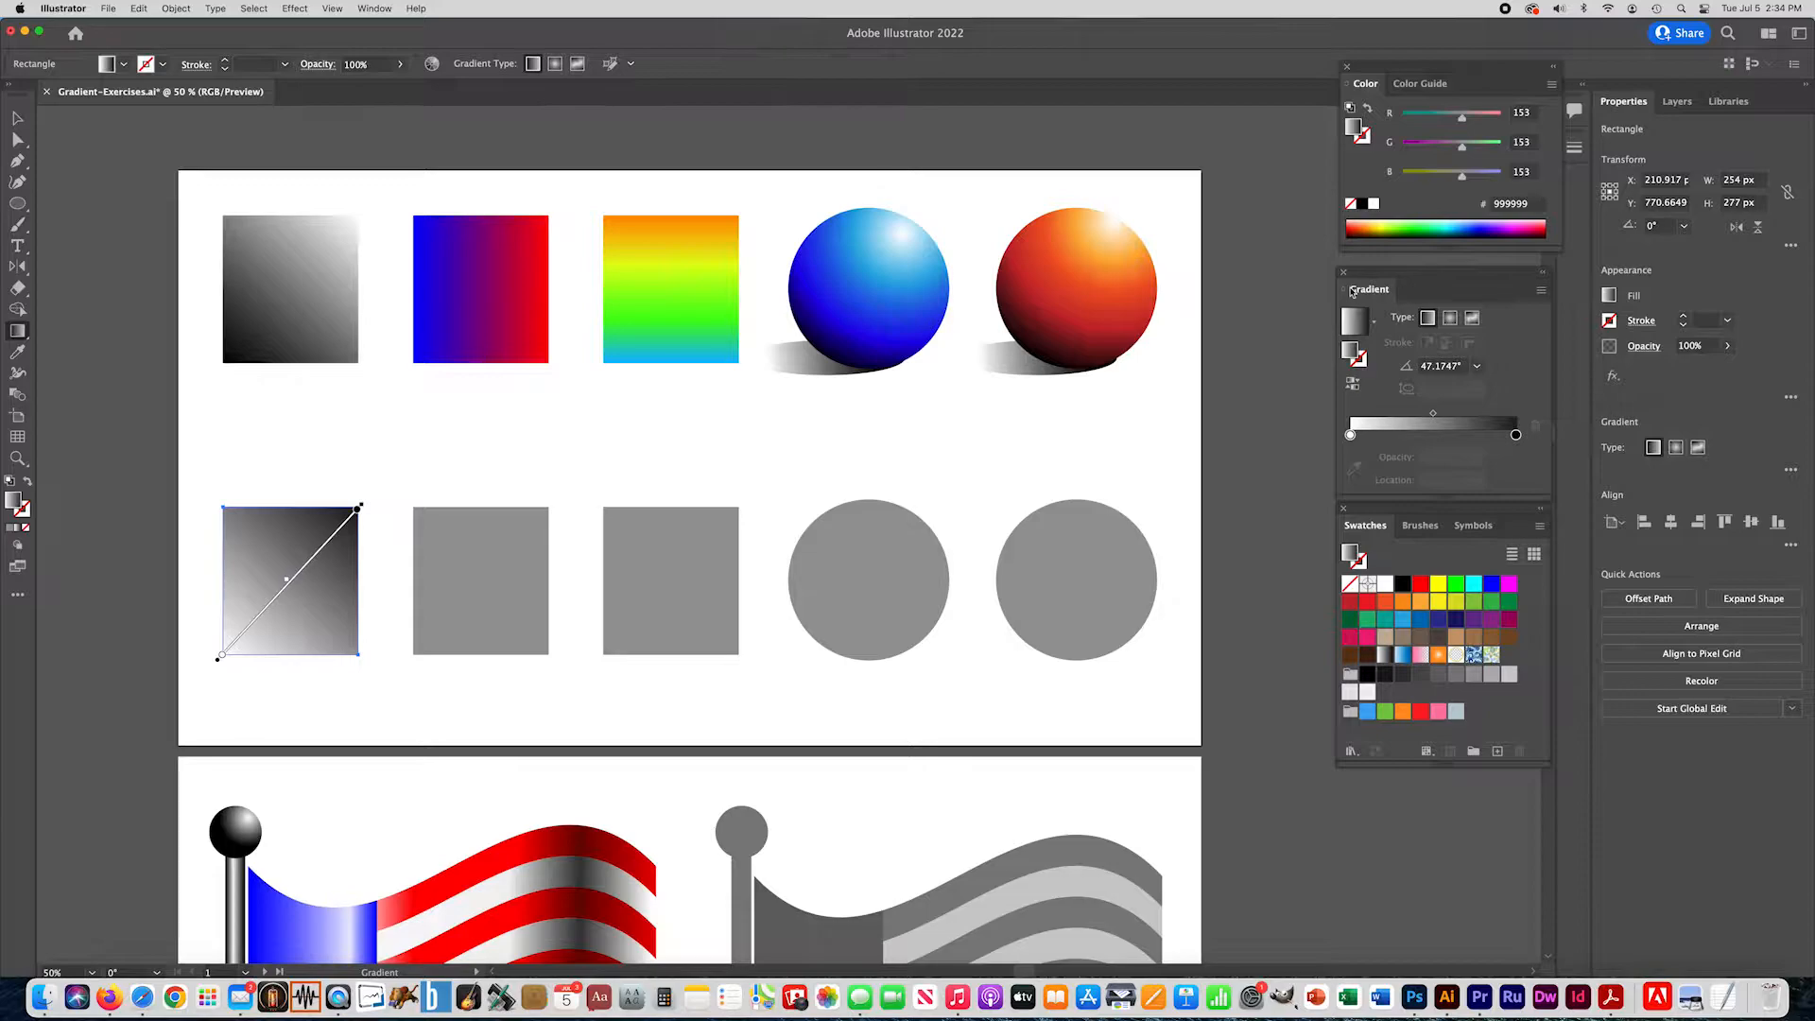
left_click(1352, 386)
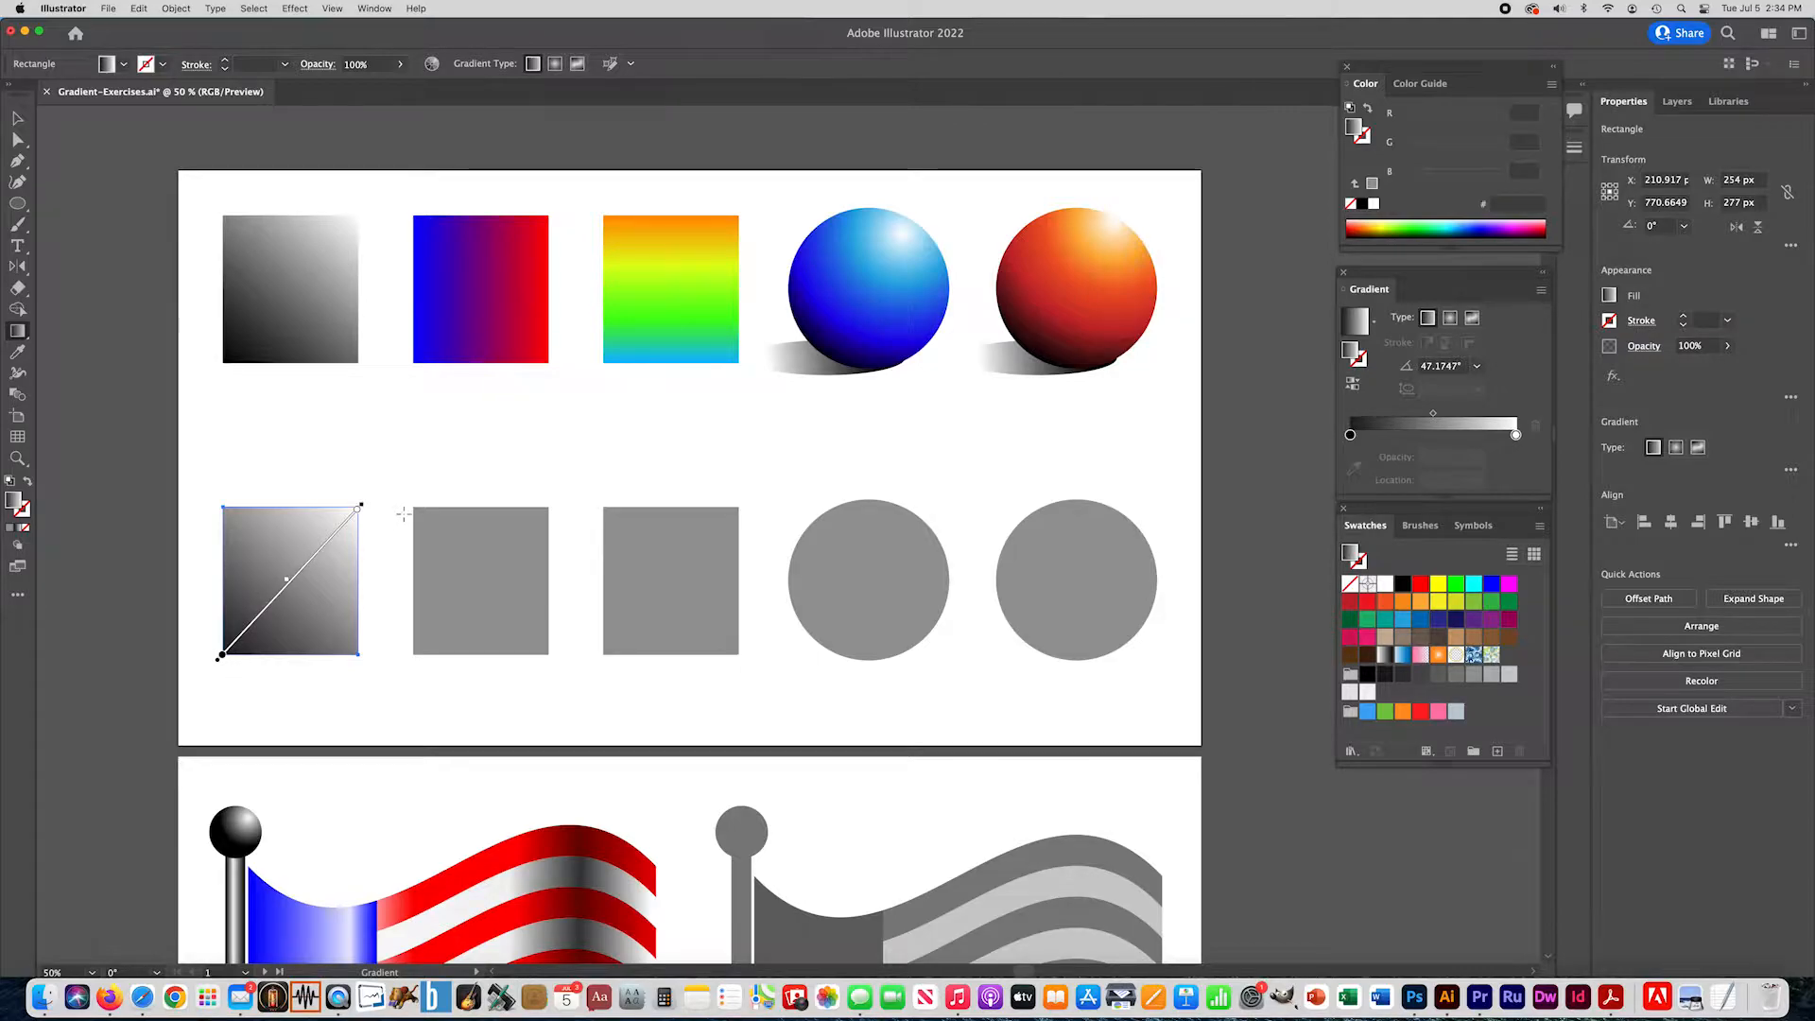
left_click(17, 117)
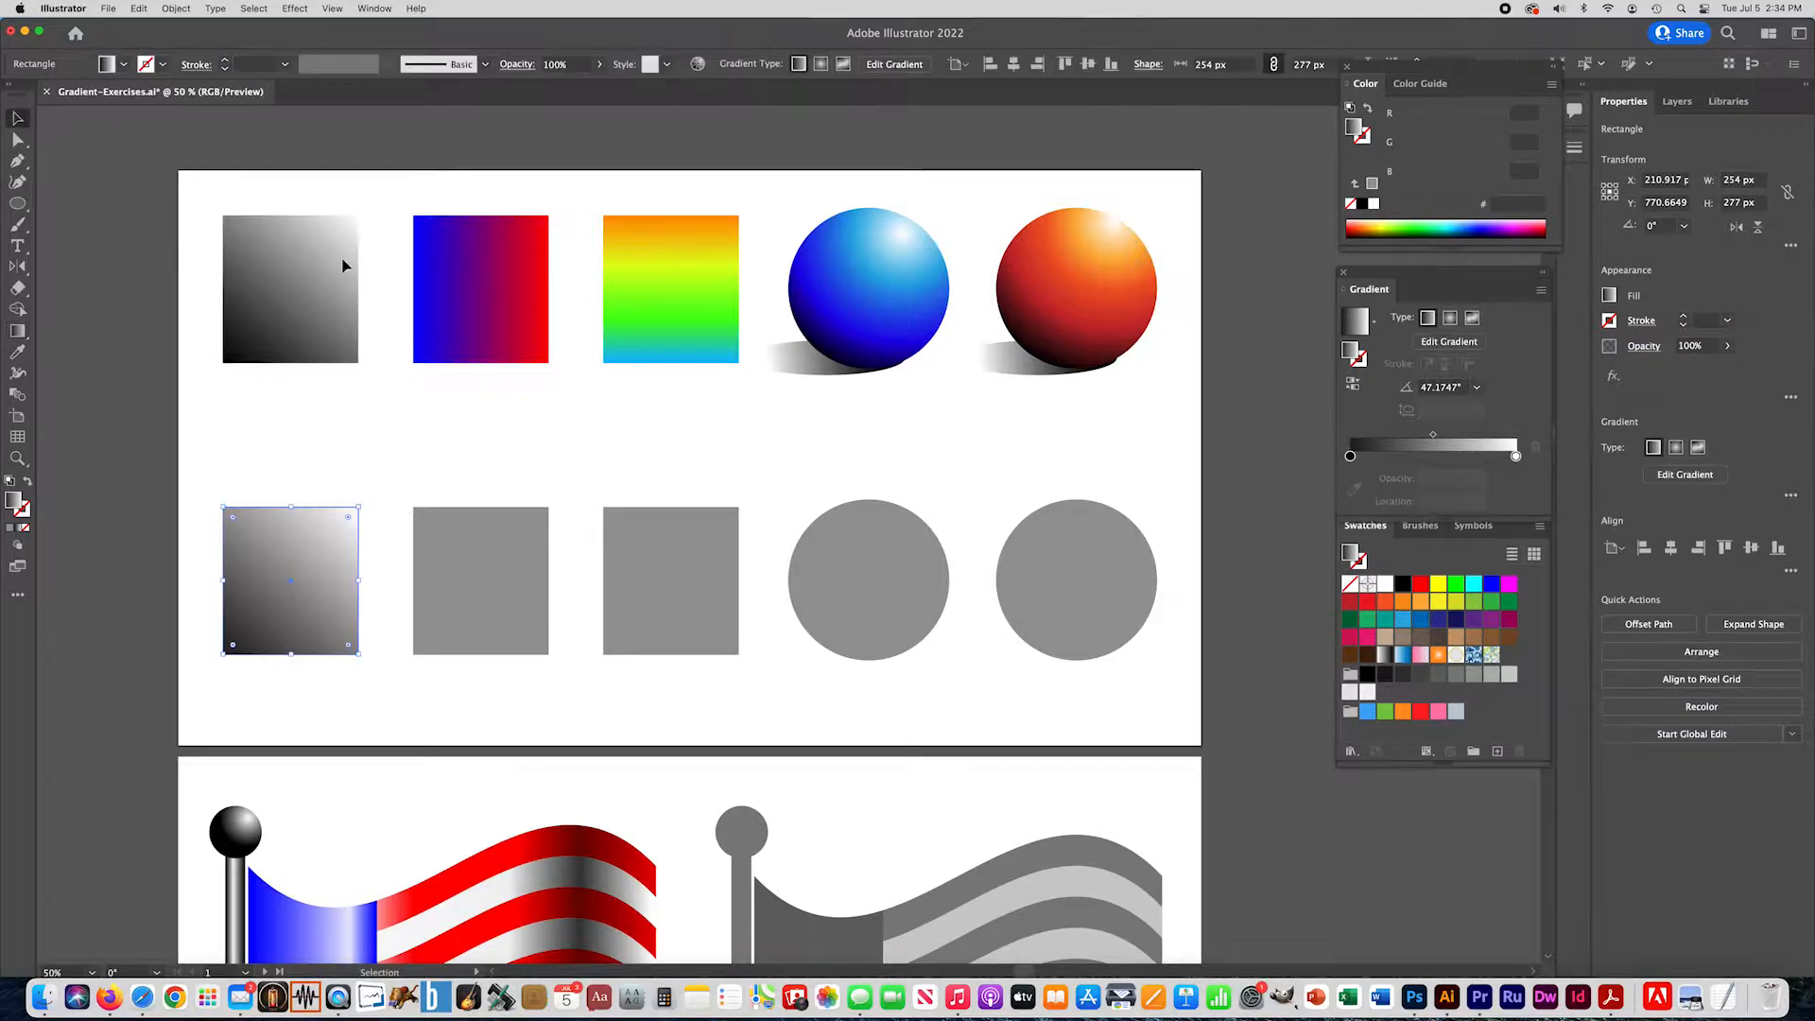
- Apply the gradient to the second gray square and replace its black stop with blue 0000FF at about 2%
left_click(476, 553)
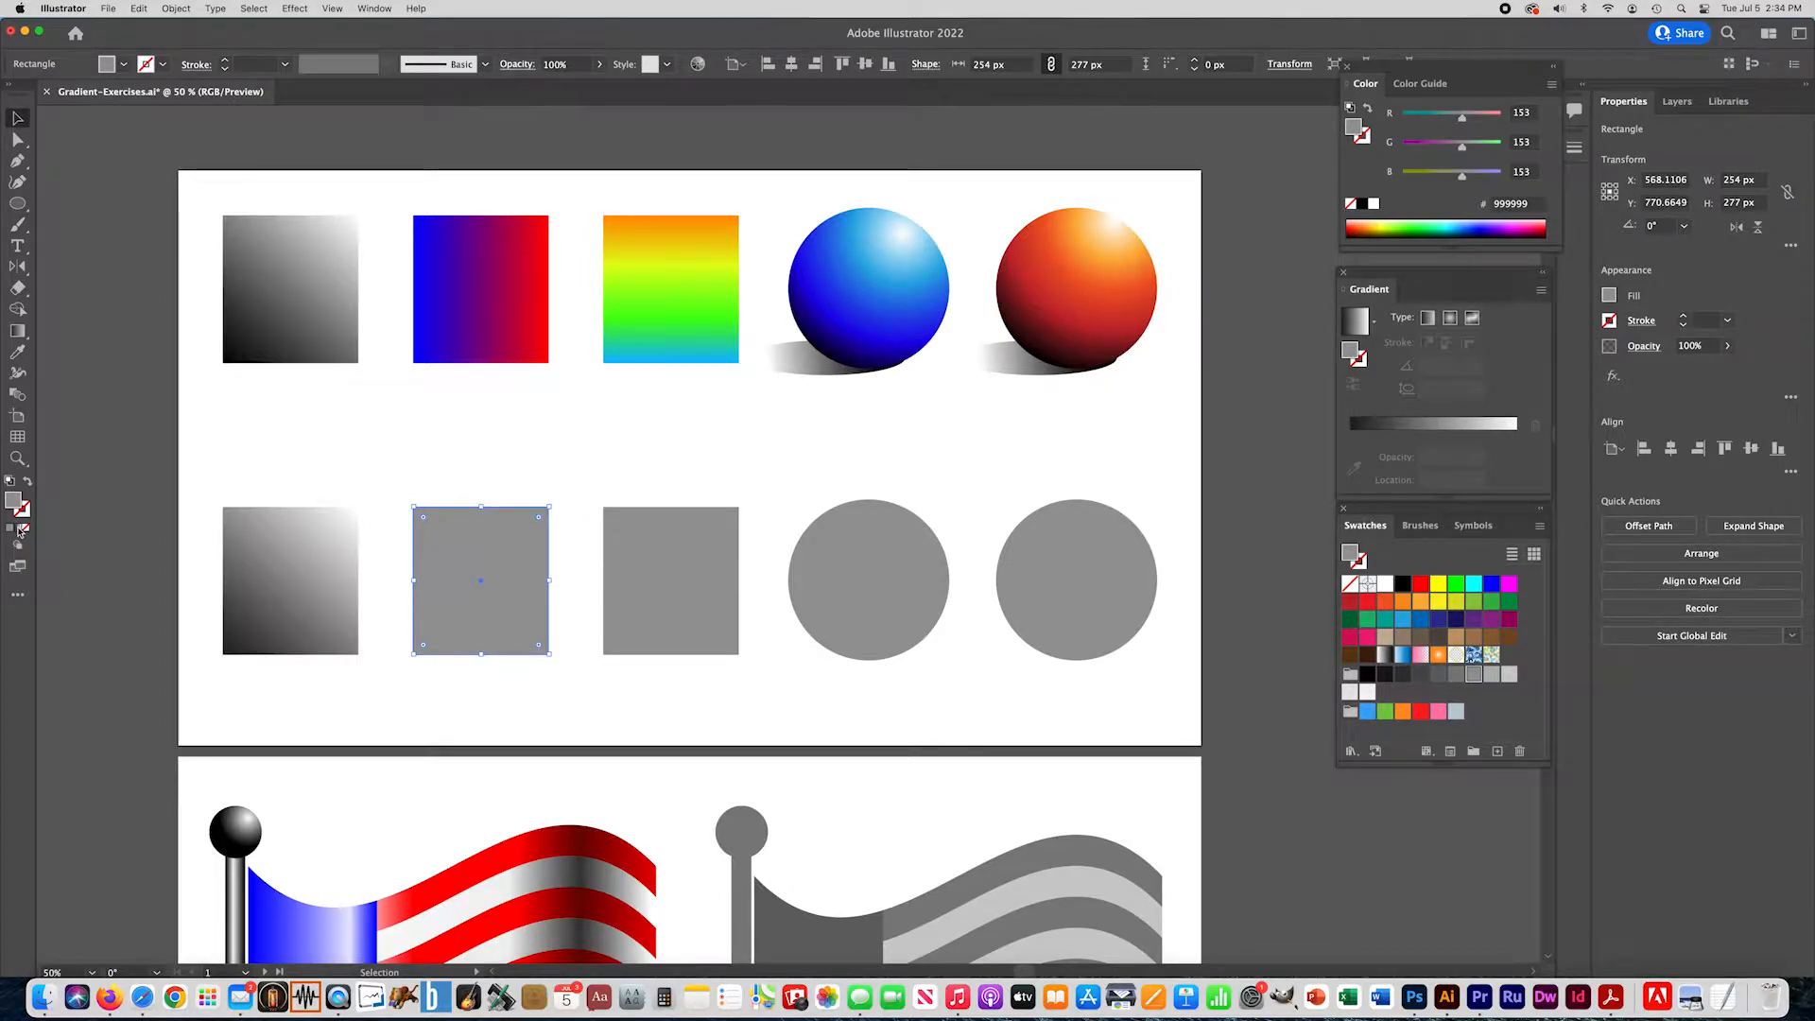
left_click(19, 530)
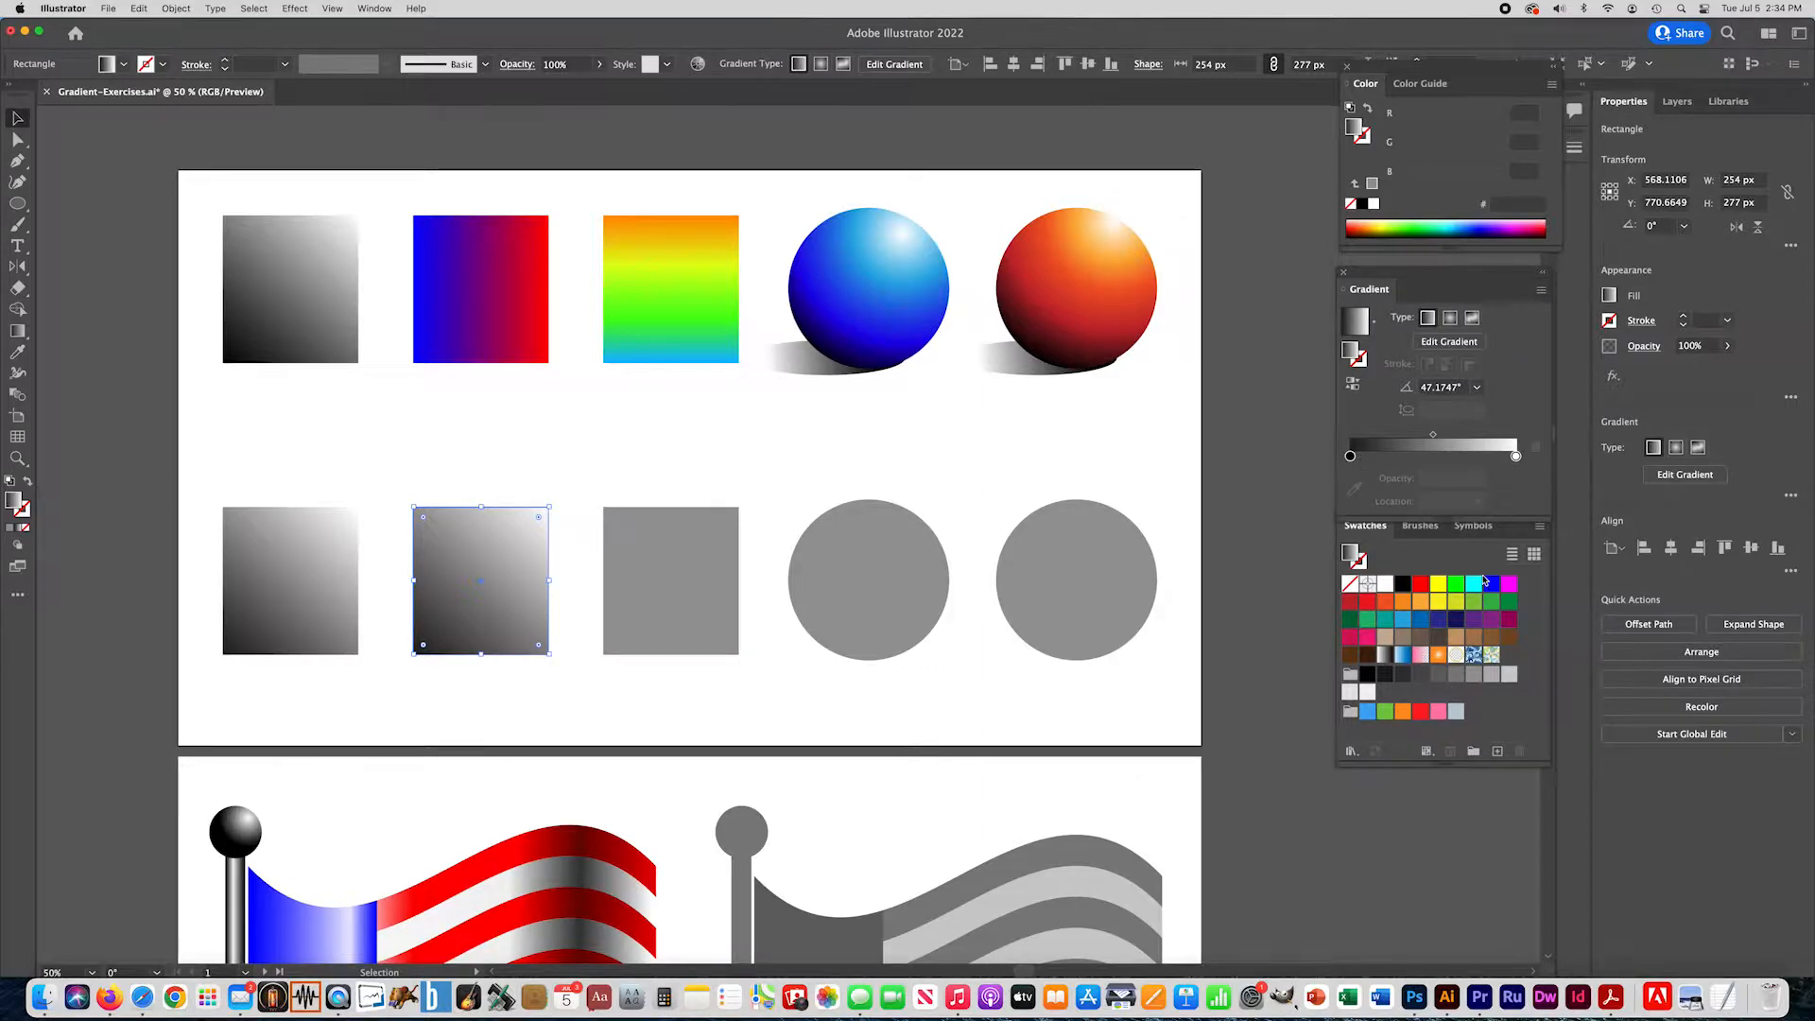
left_click_drag(1492, 586, 1378, 455)
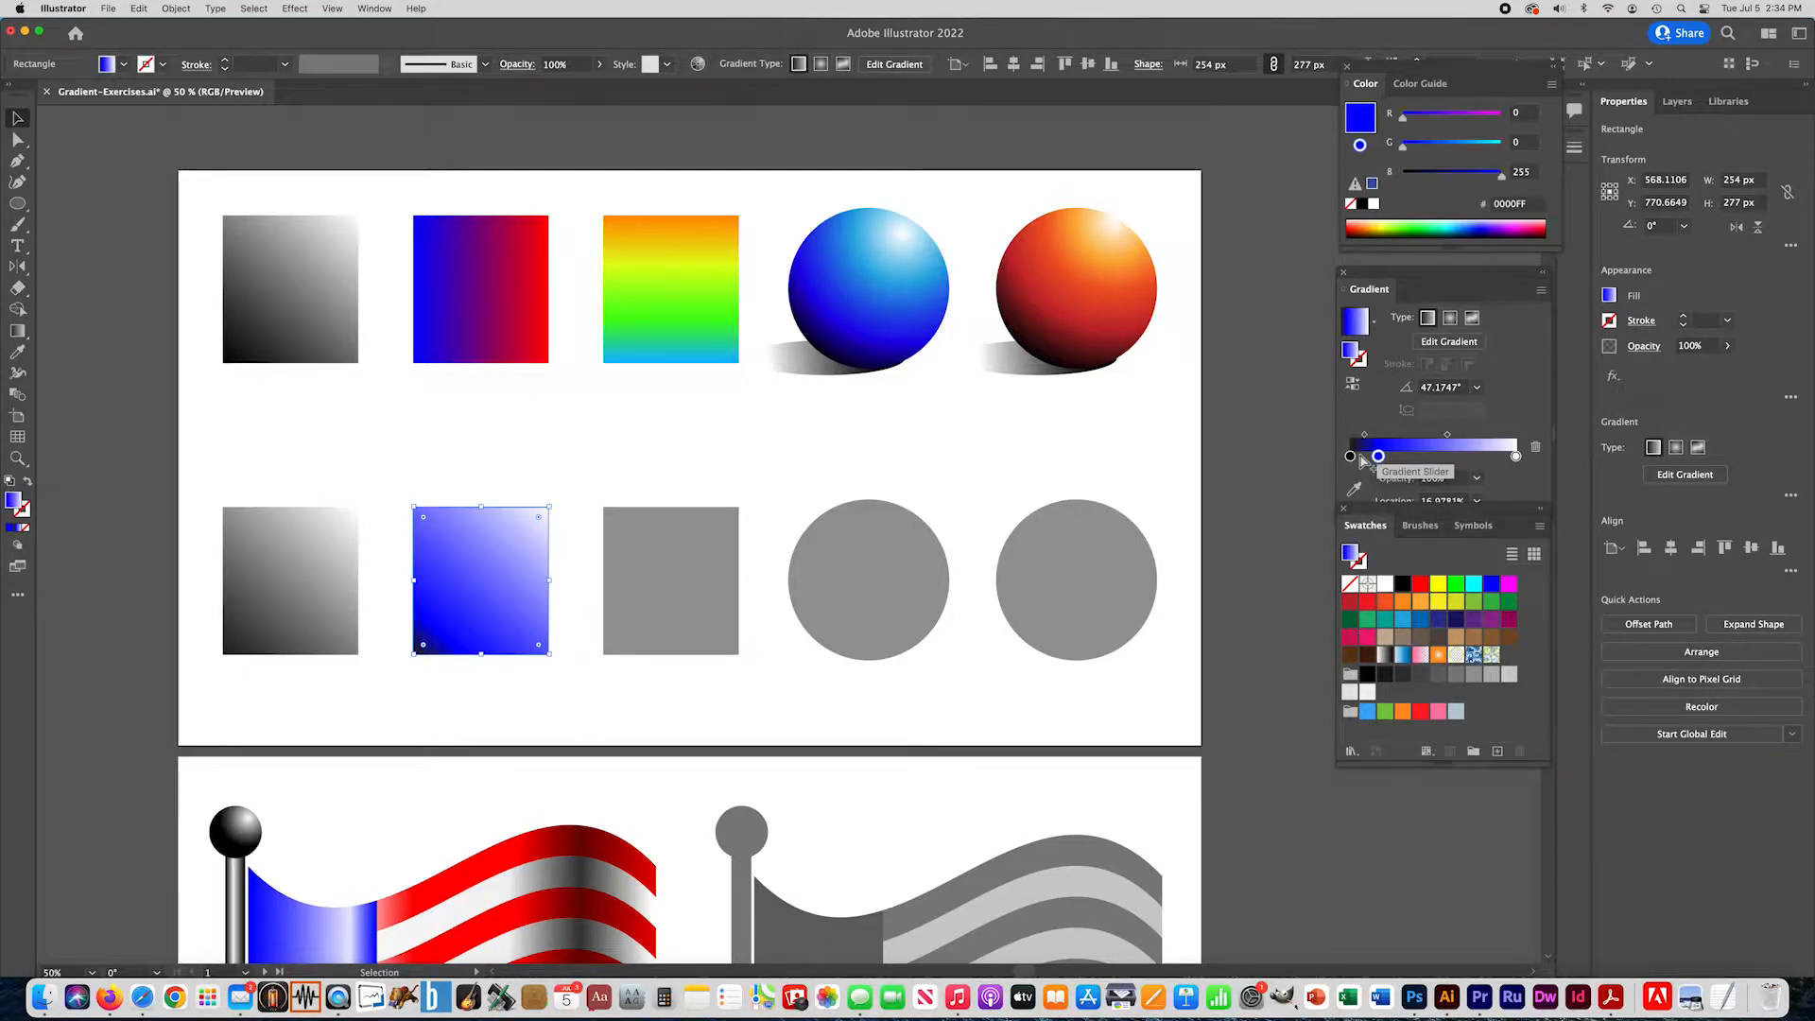
mouse_move(1352, 459)
left_mouse_down()
mouse_move(1351, 509)
mouse_move(1354, 458)
left_mouse_up()
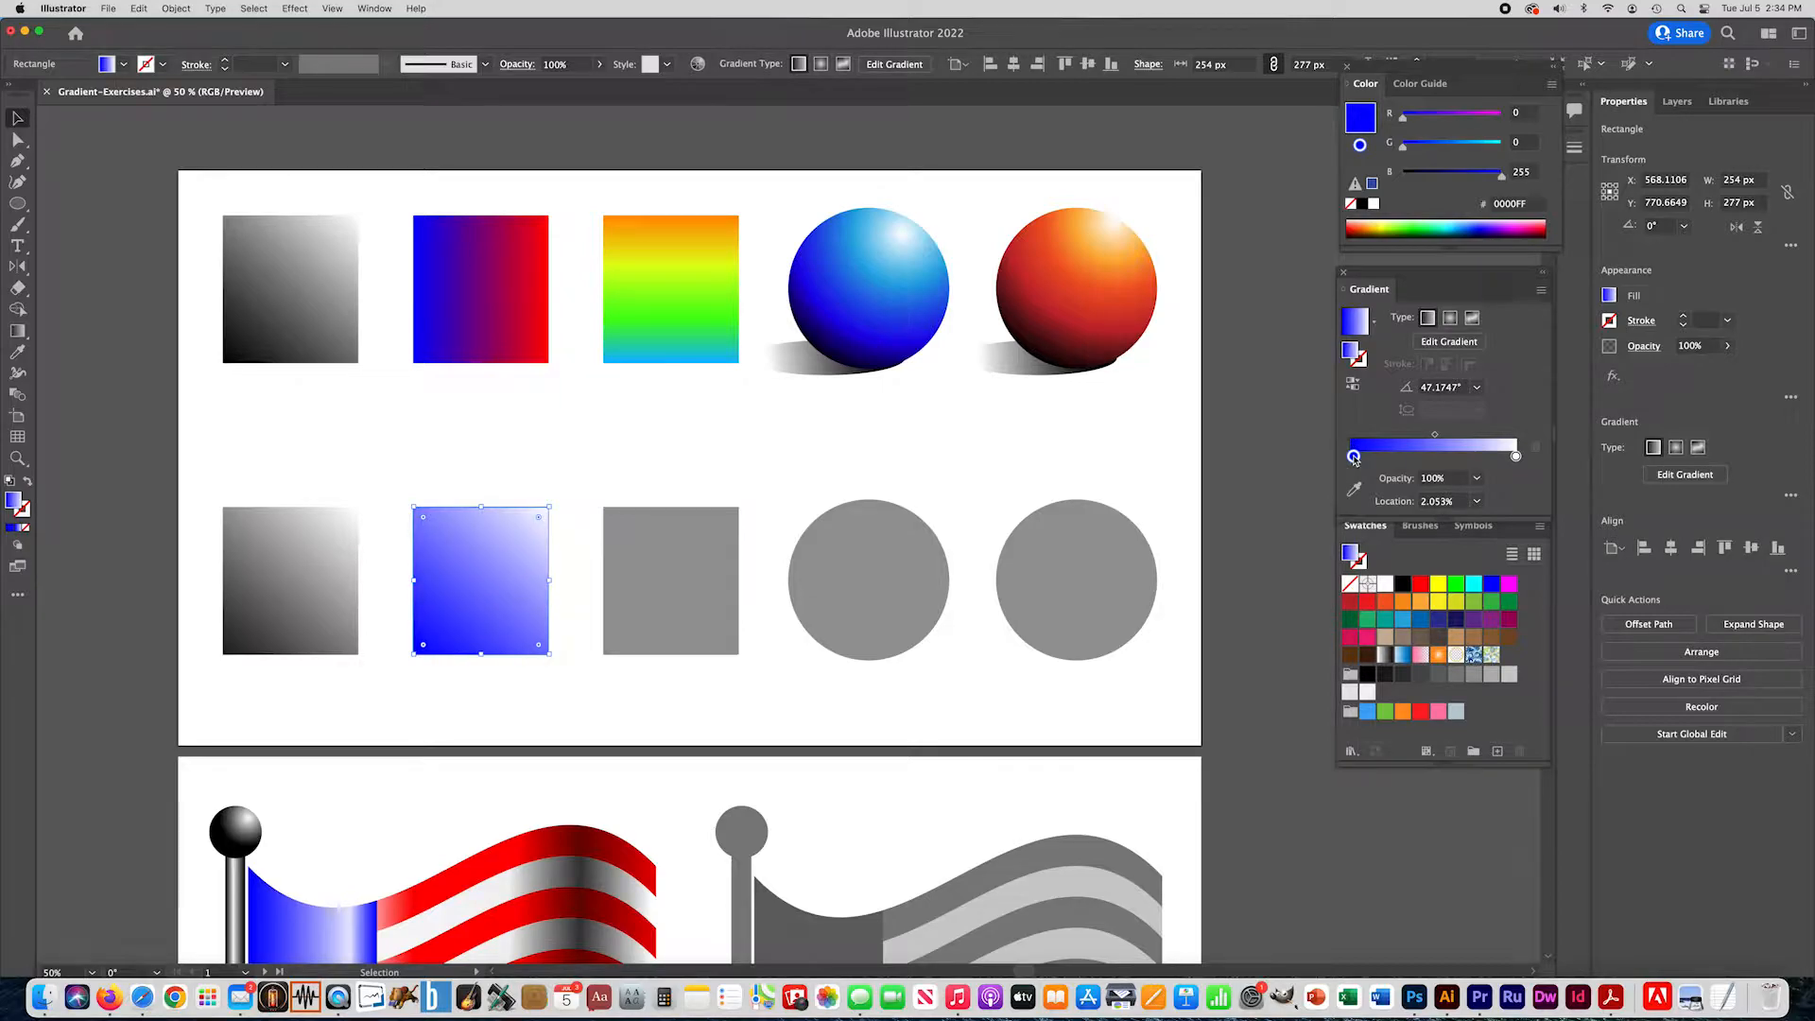
- Replace the white stop of the second square's gradient with red FF0000 at 100%
left_click_drag(1421, 583, 1497, 457)
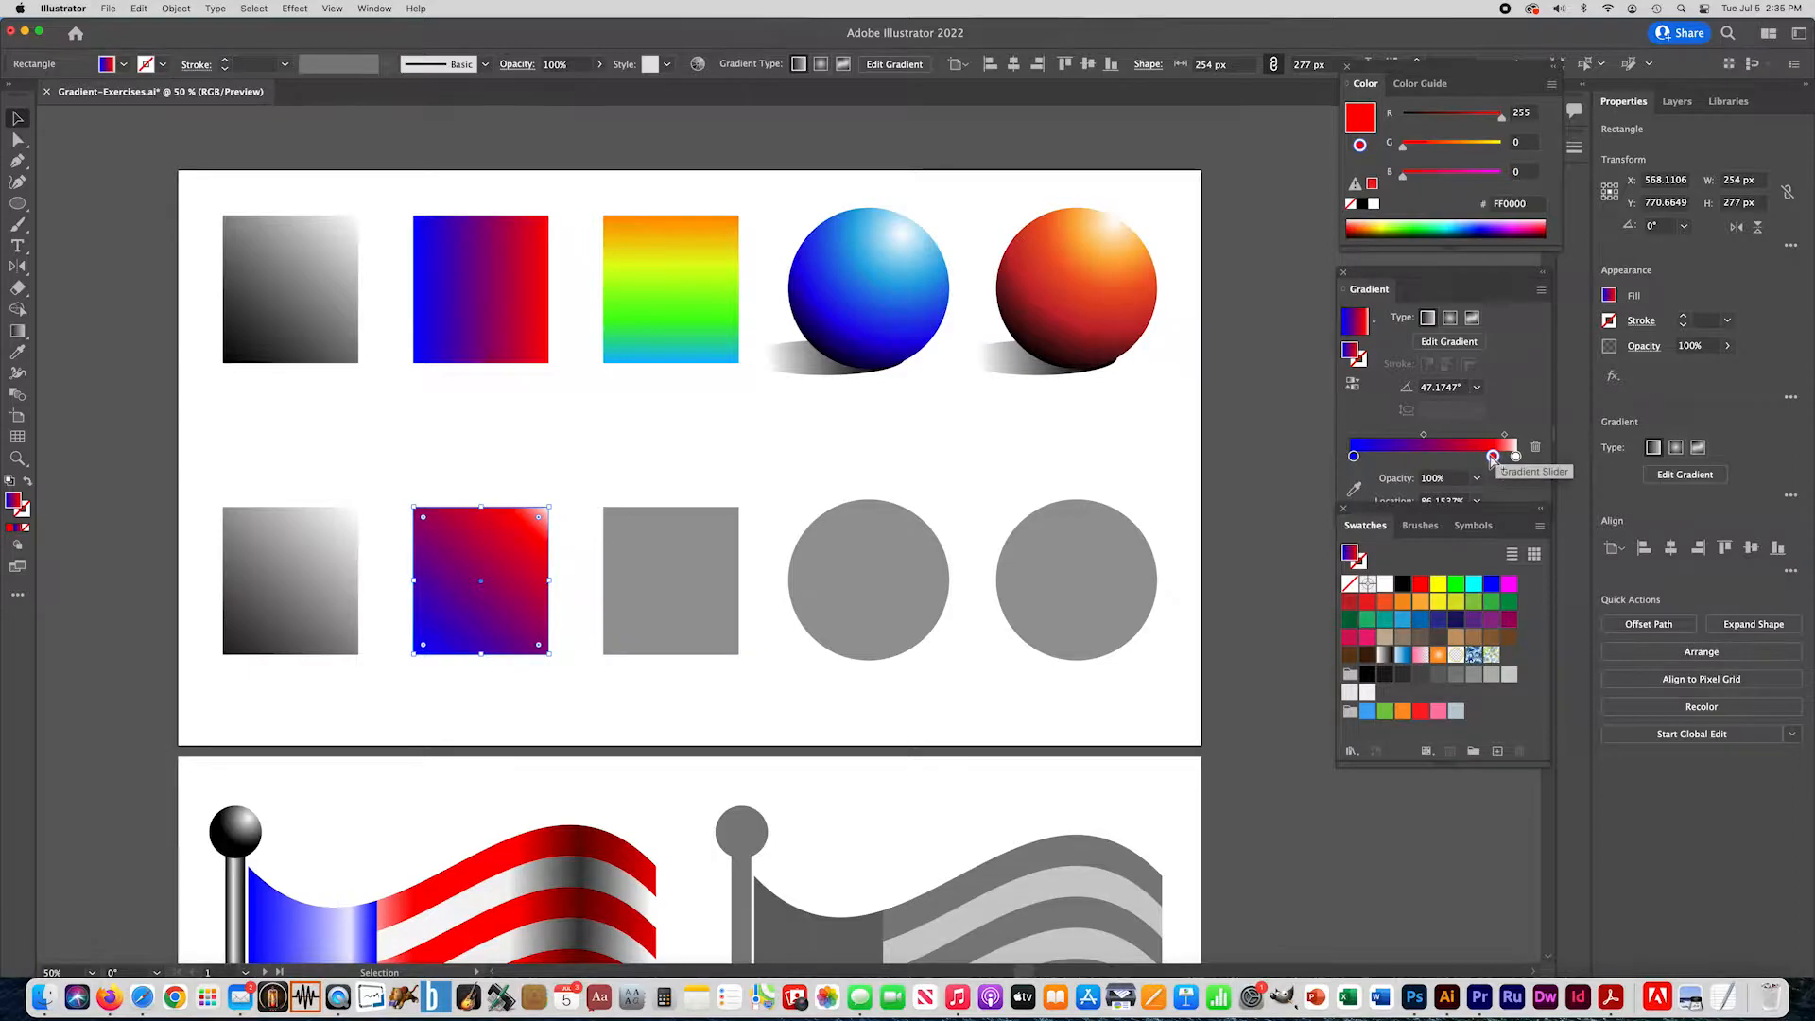
left_click(1515, 457)
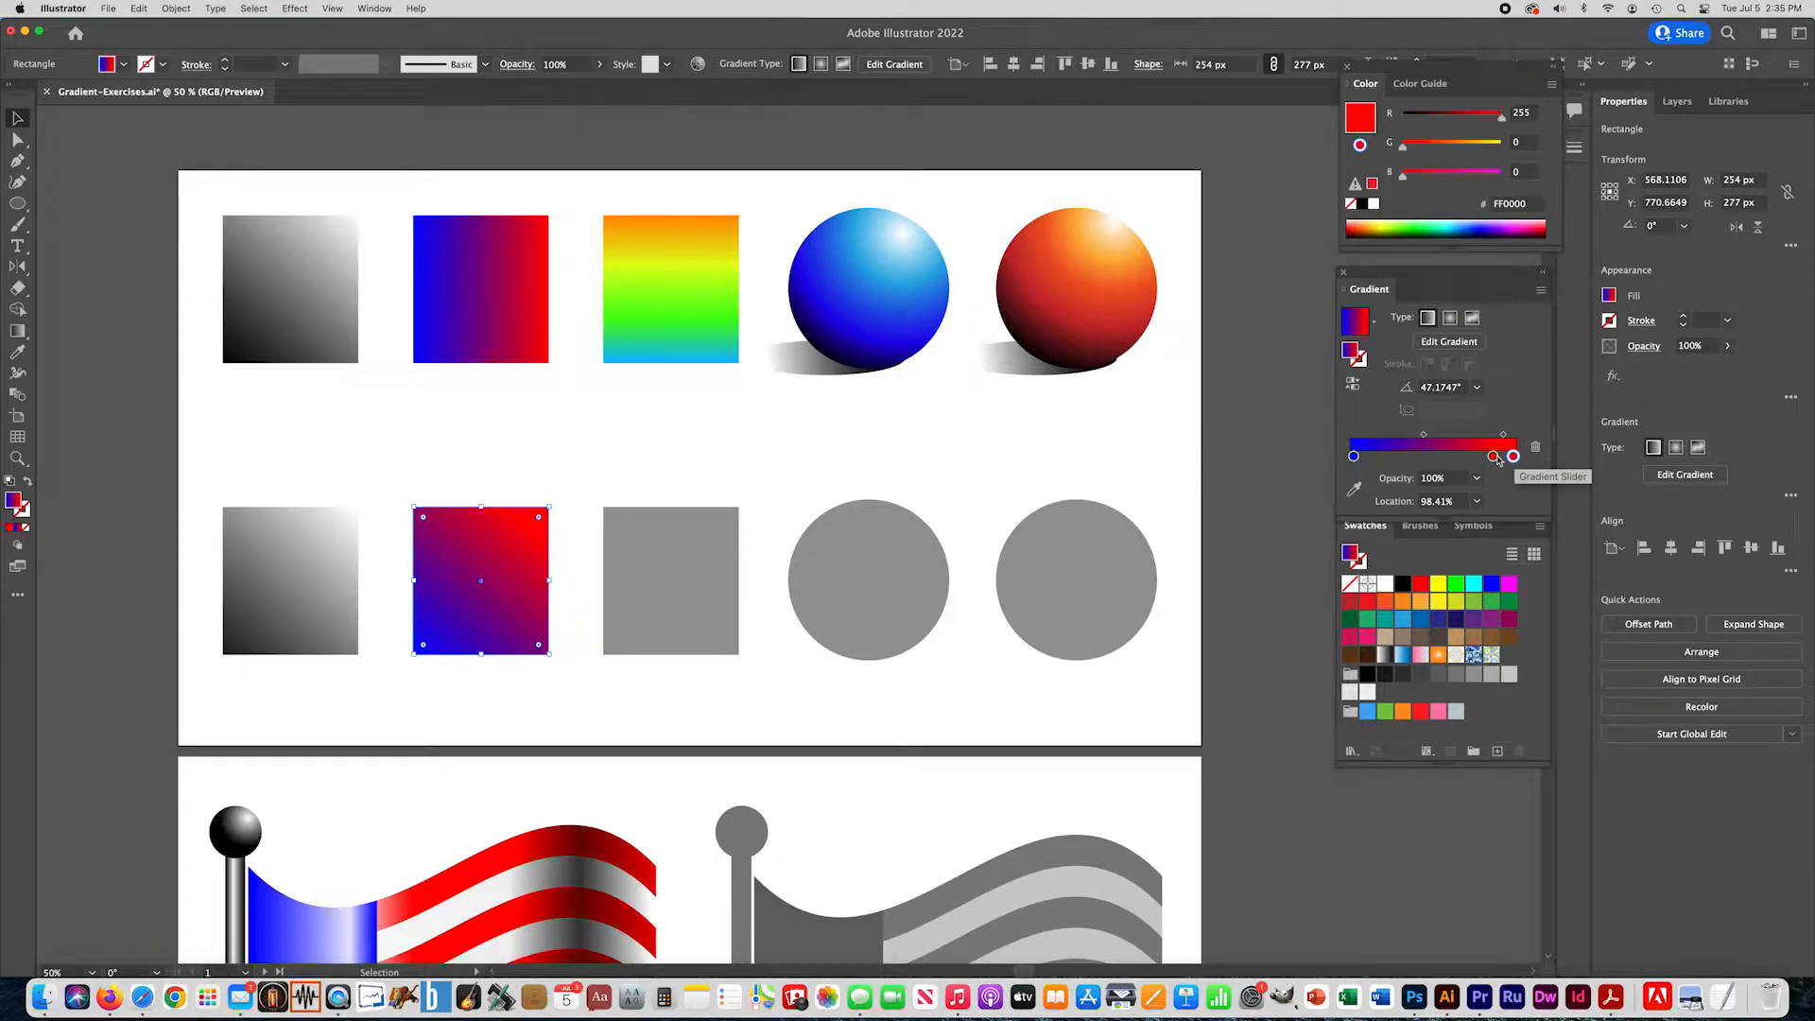
left_click_drag(1493, 460, 1493, 501)
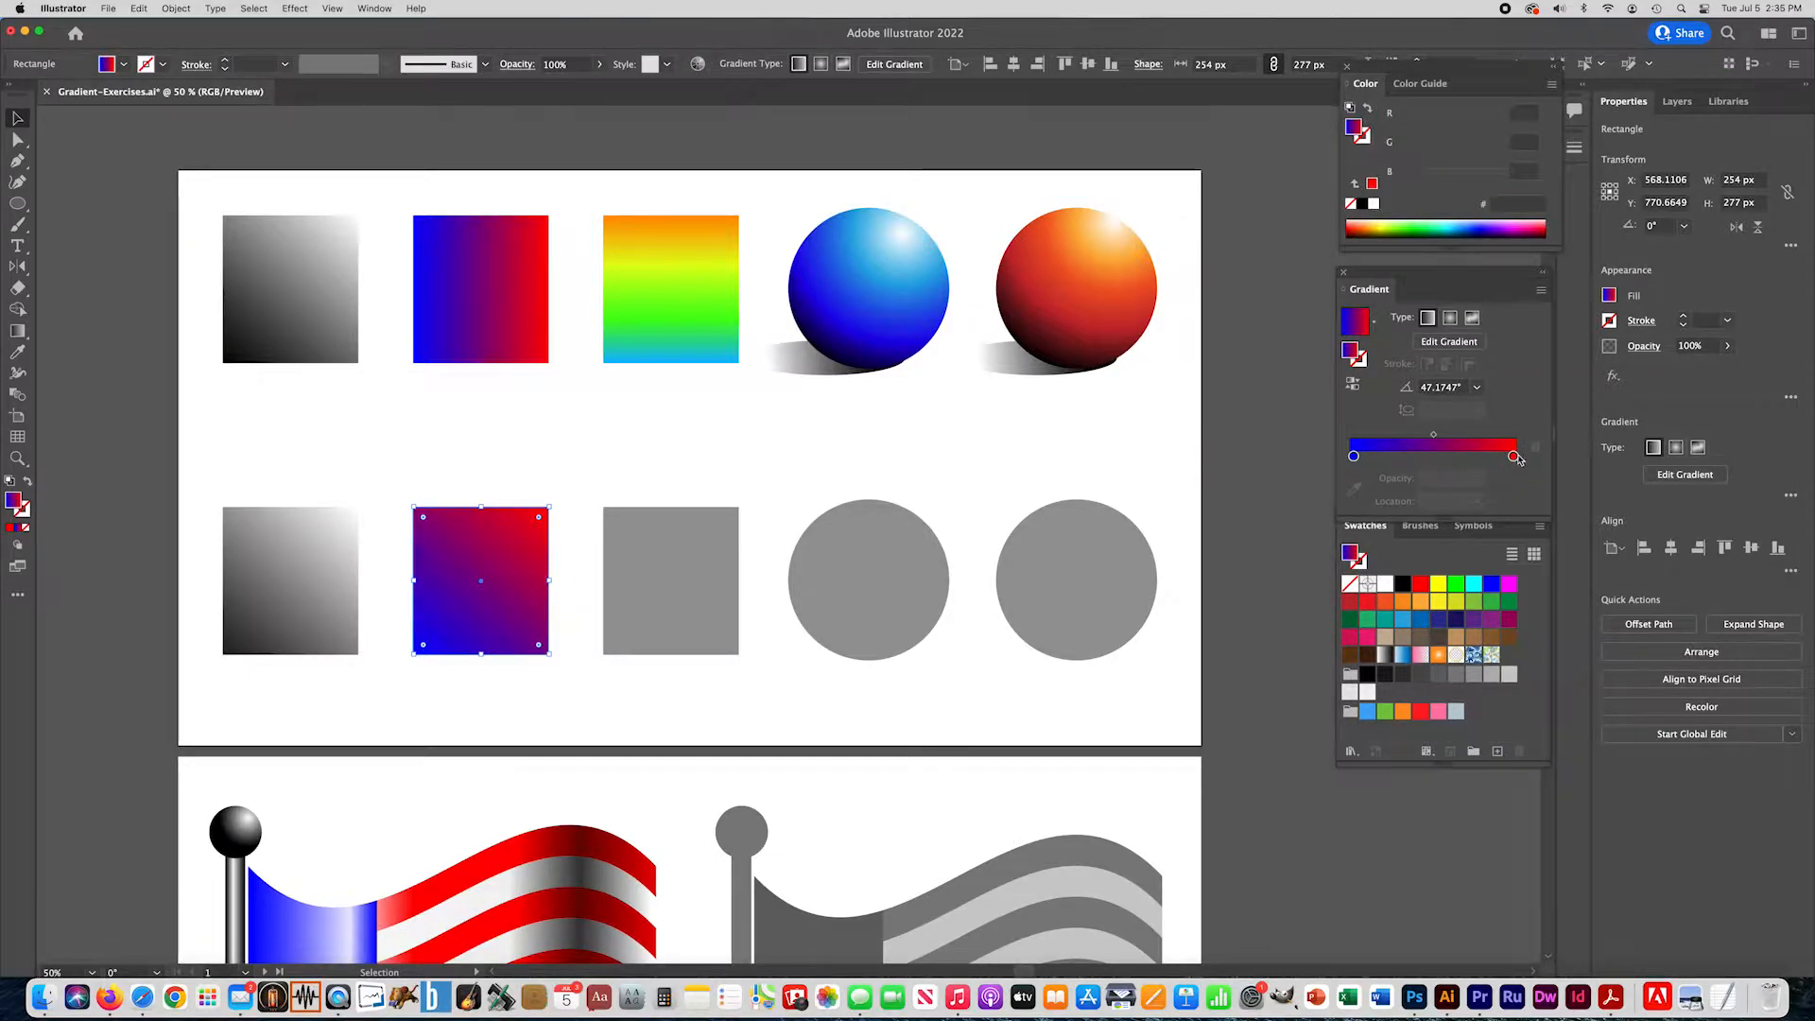
mouse_move(1514, 458)
left_mouse_down()
mouse_move(1461, 458)
mouse_move(1526, 464)
left_mouse_up()
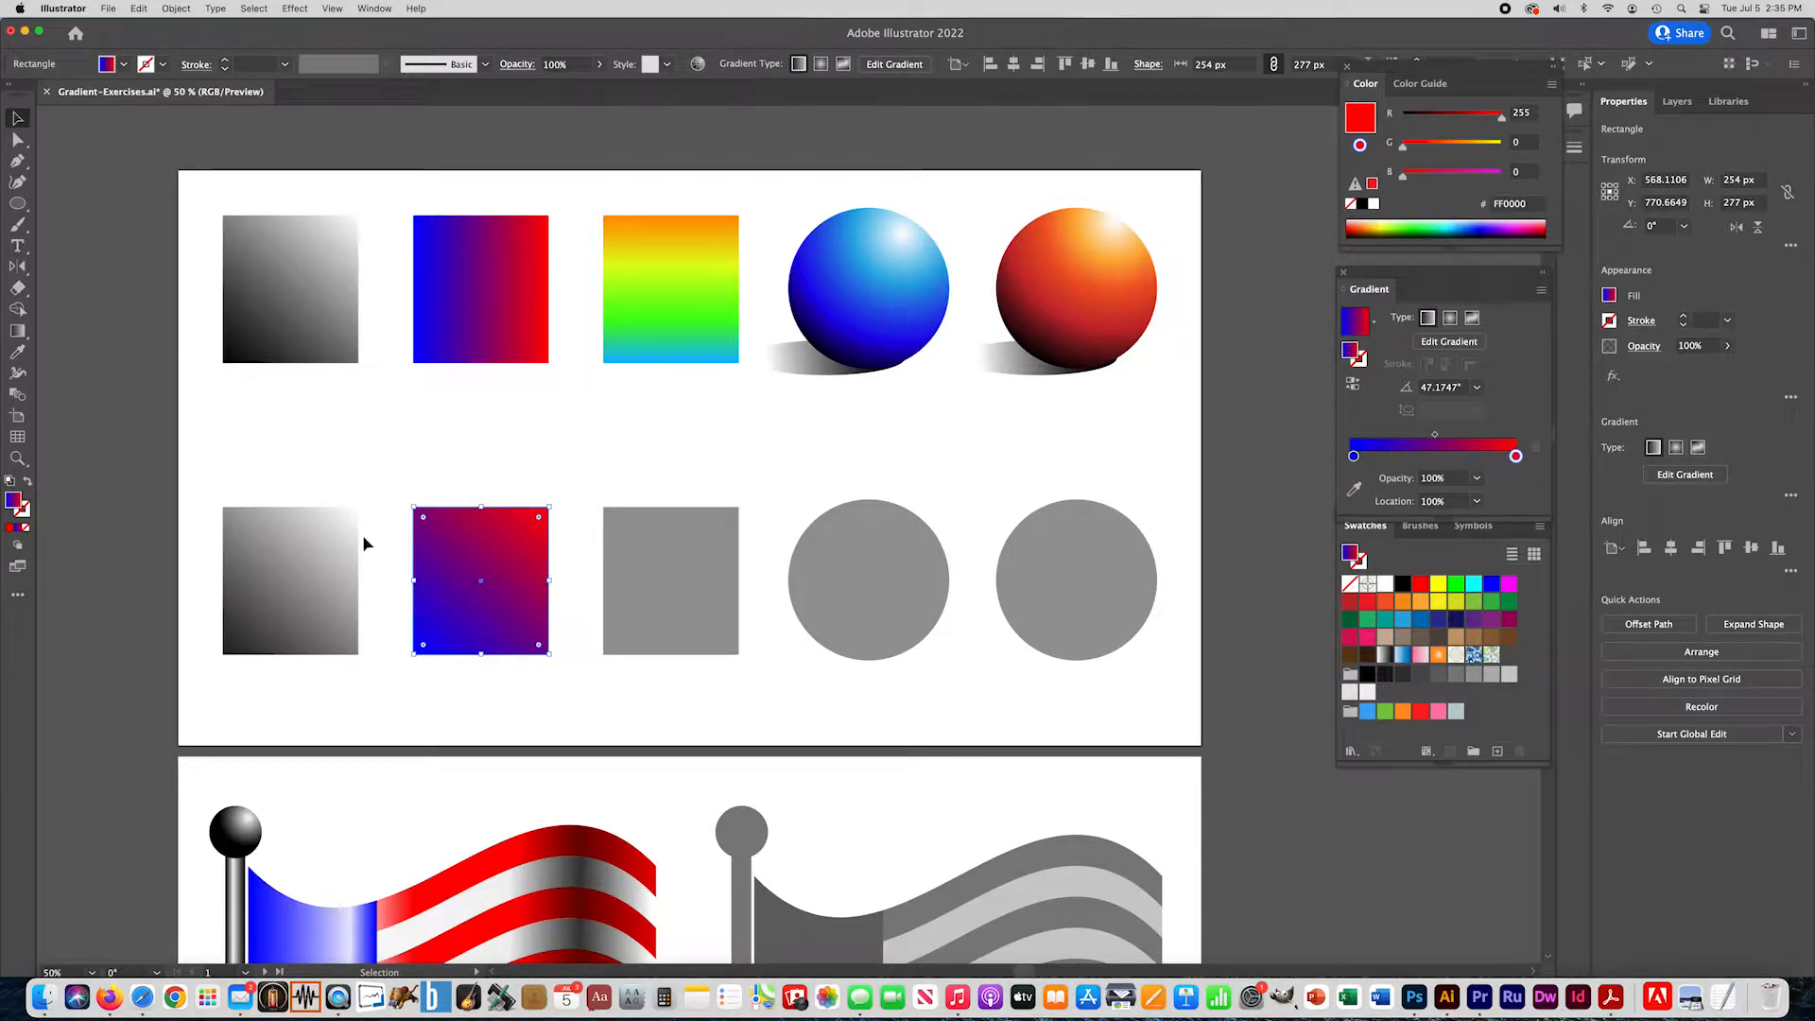
- Redraw the second square's gradient horizontally at 0°, from blue at its left edge to red at its right edge
left_click(16, 332)
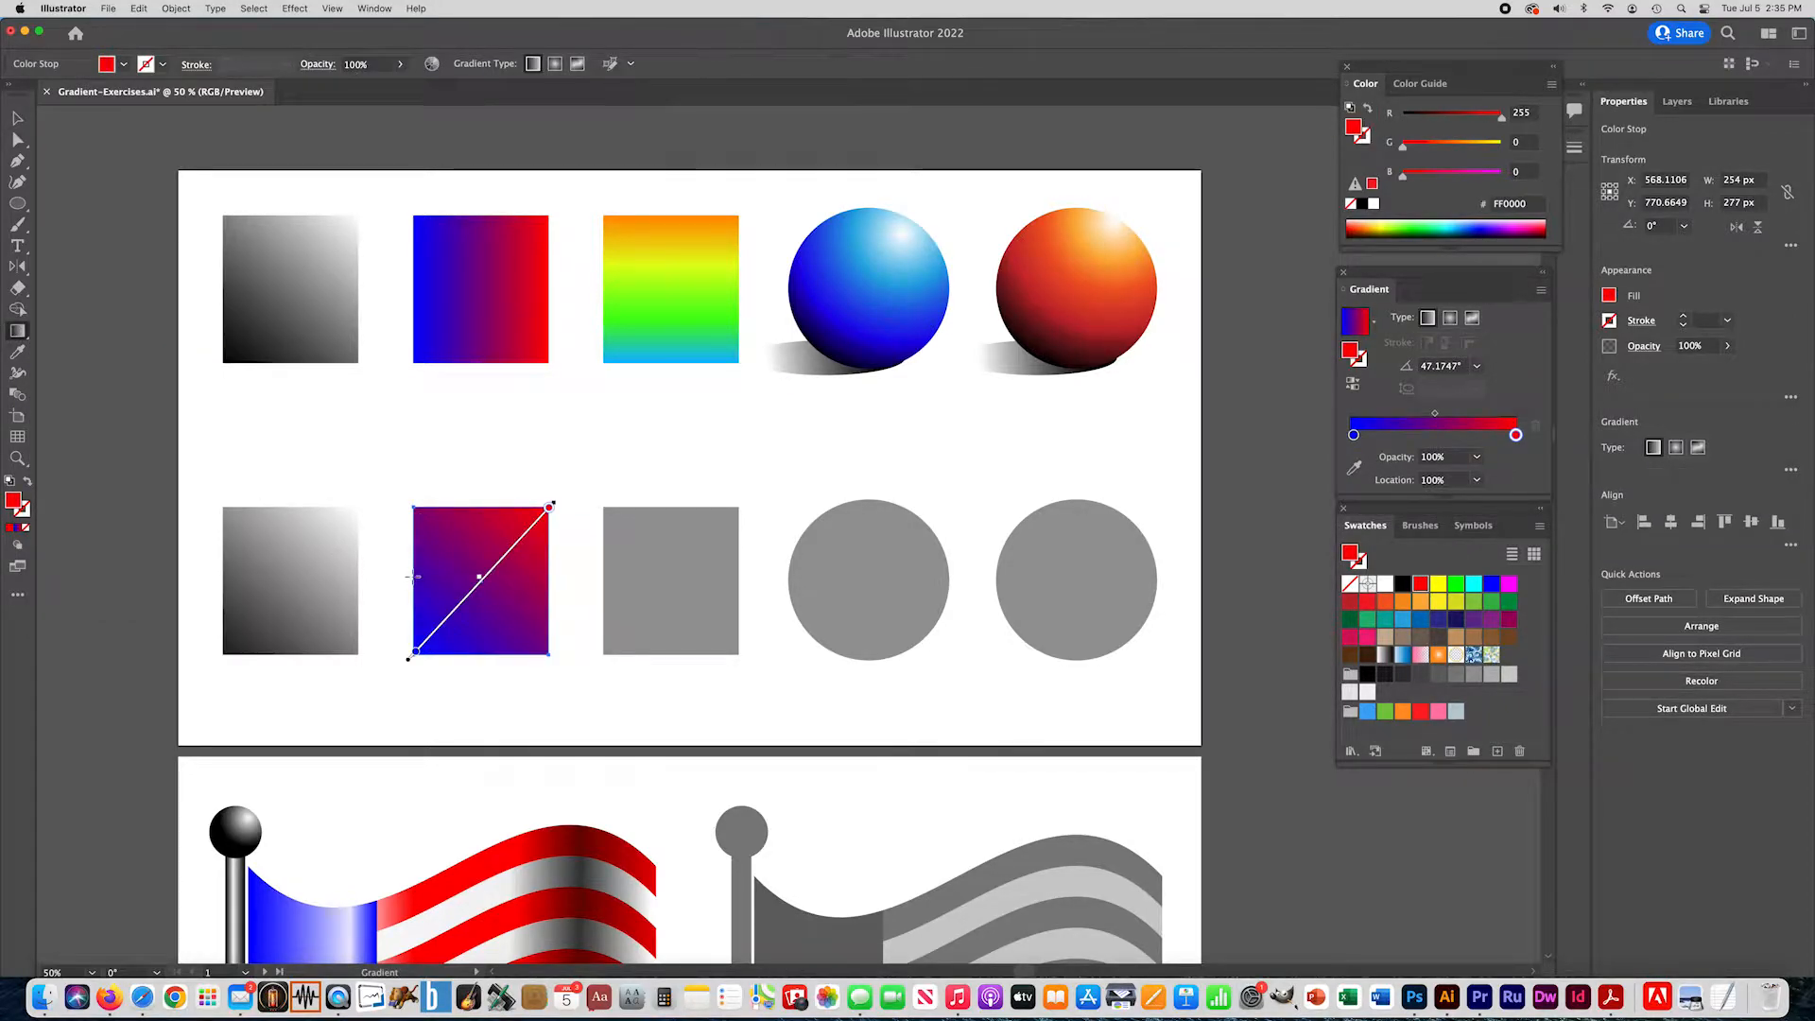
left_click_drag(414, 576, 546, 577)
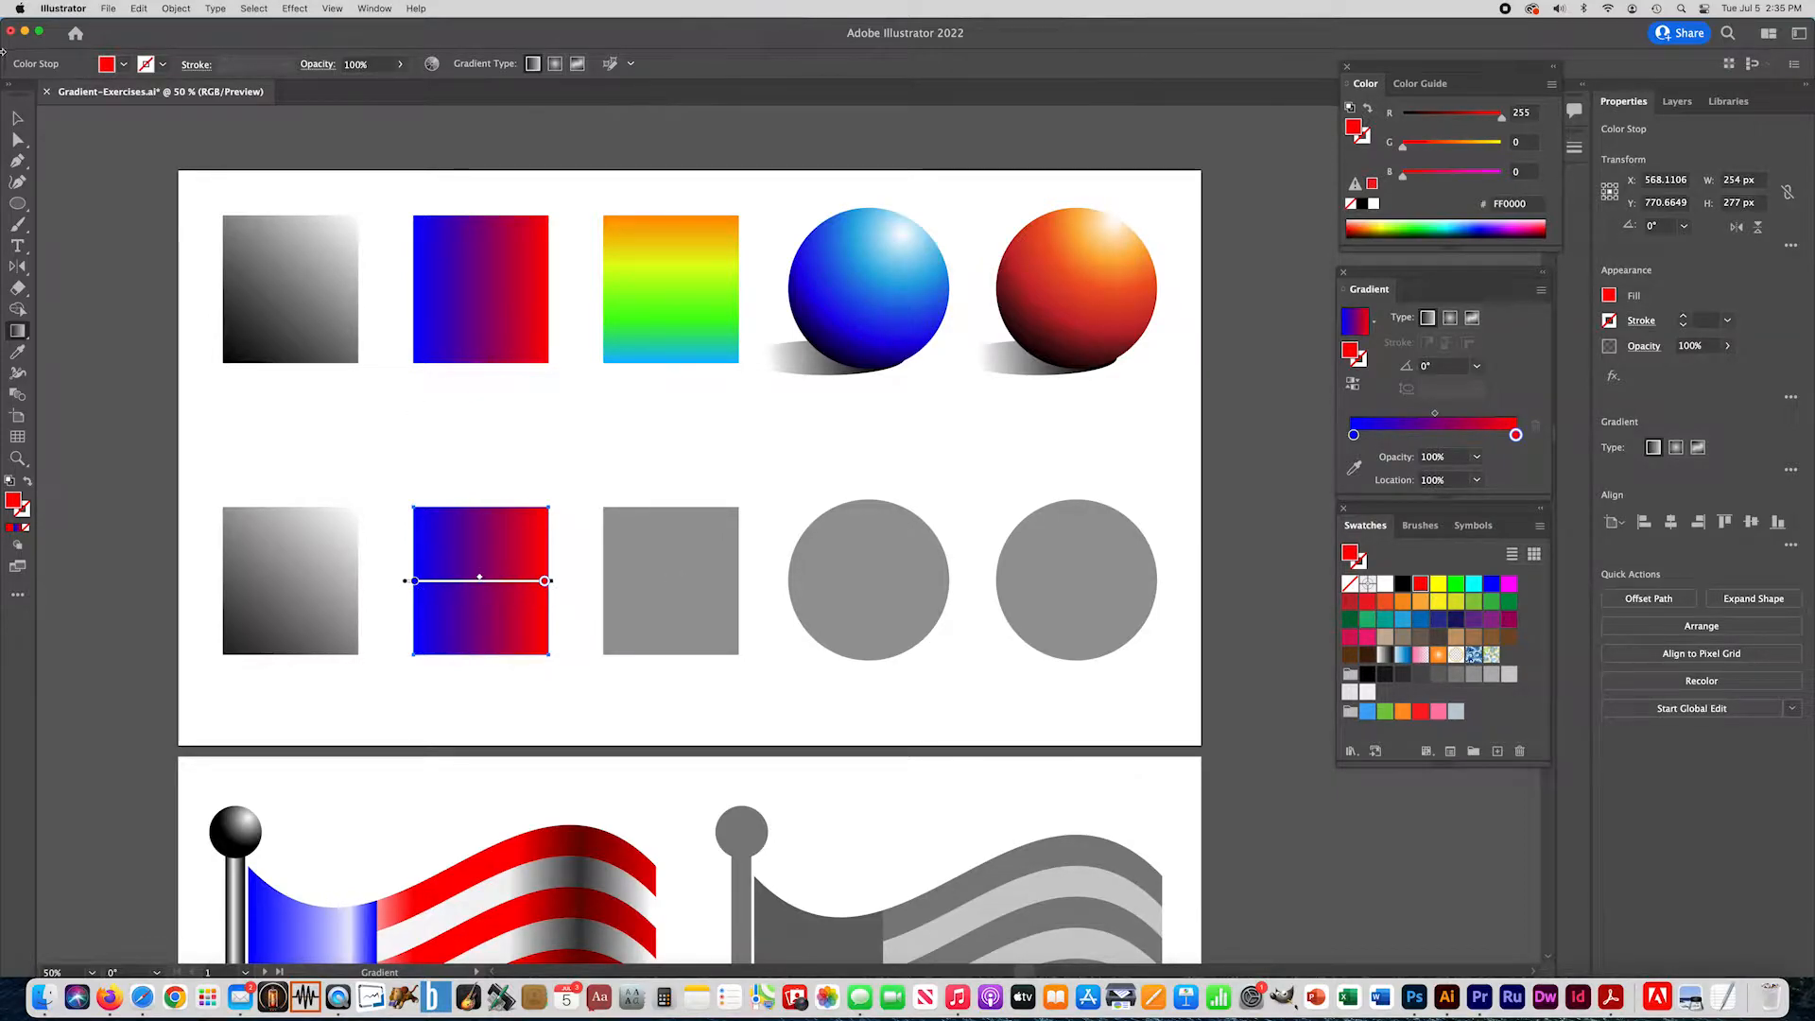
key("v")
- Fill the third gray square with the linear gradient and run it vertically at -90° from top edge to bottom edge
left_click(626, 555)
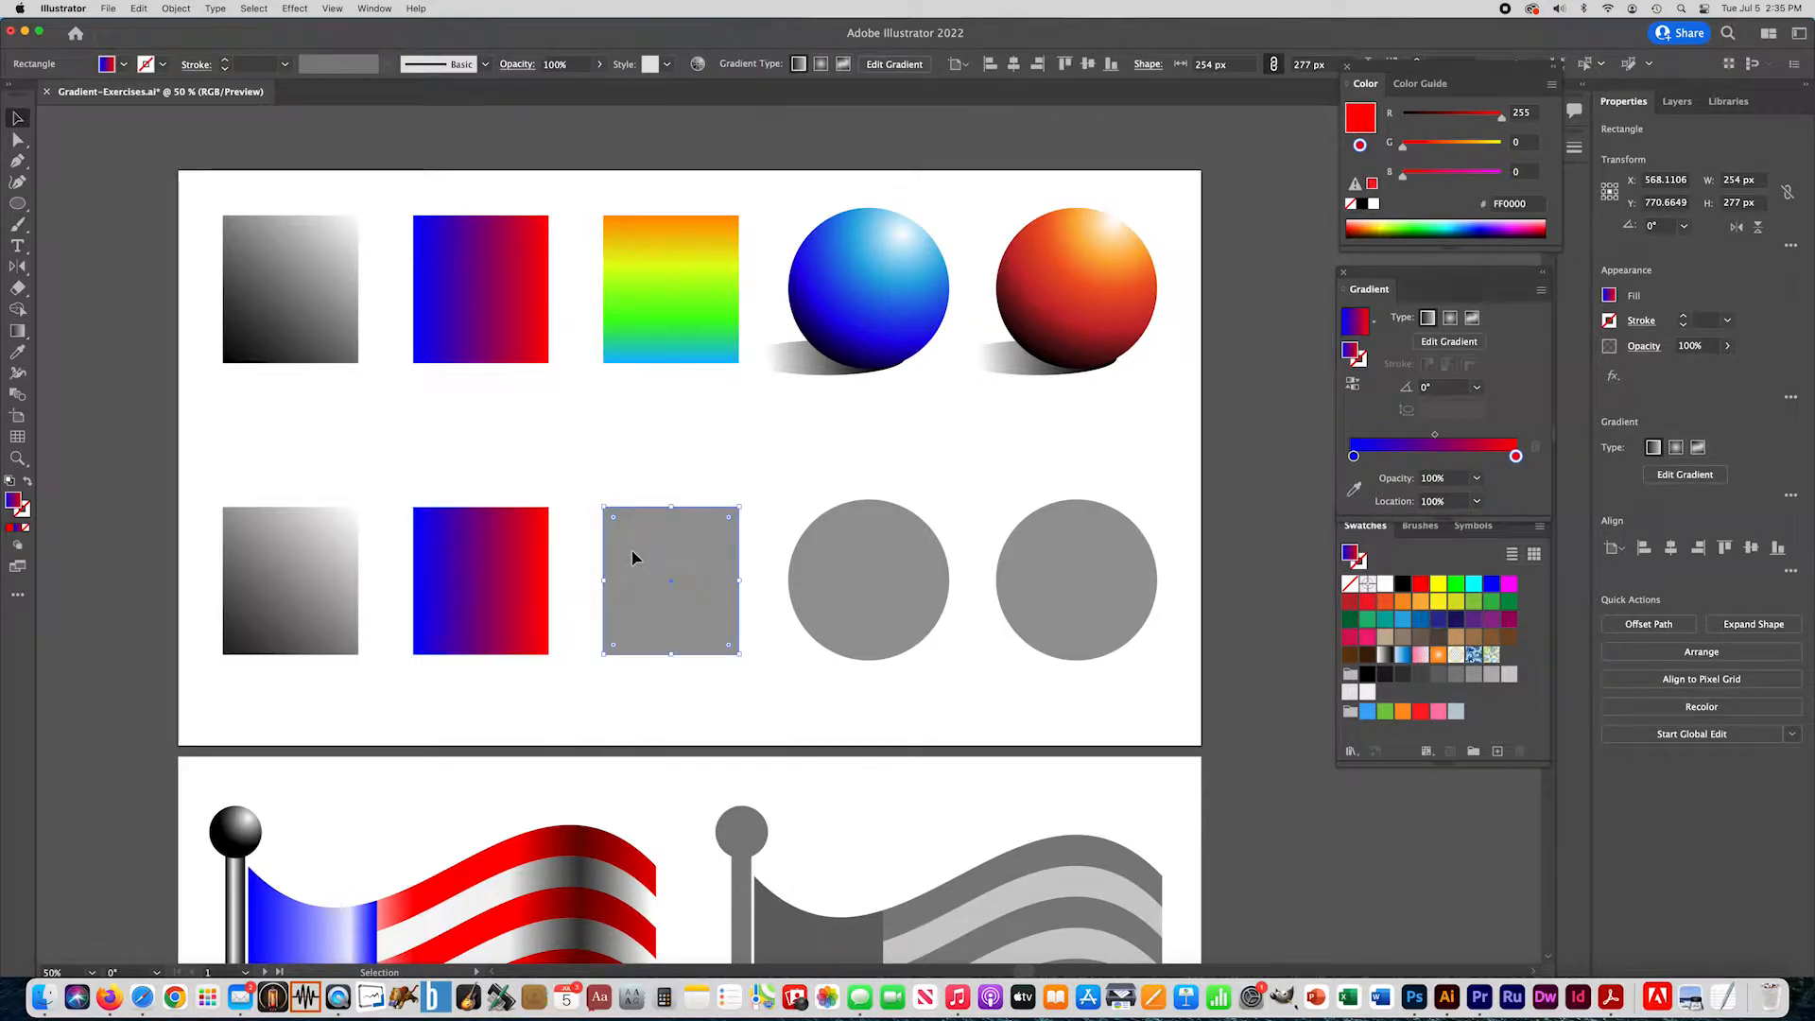
left_click(18, 532)
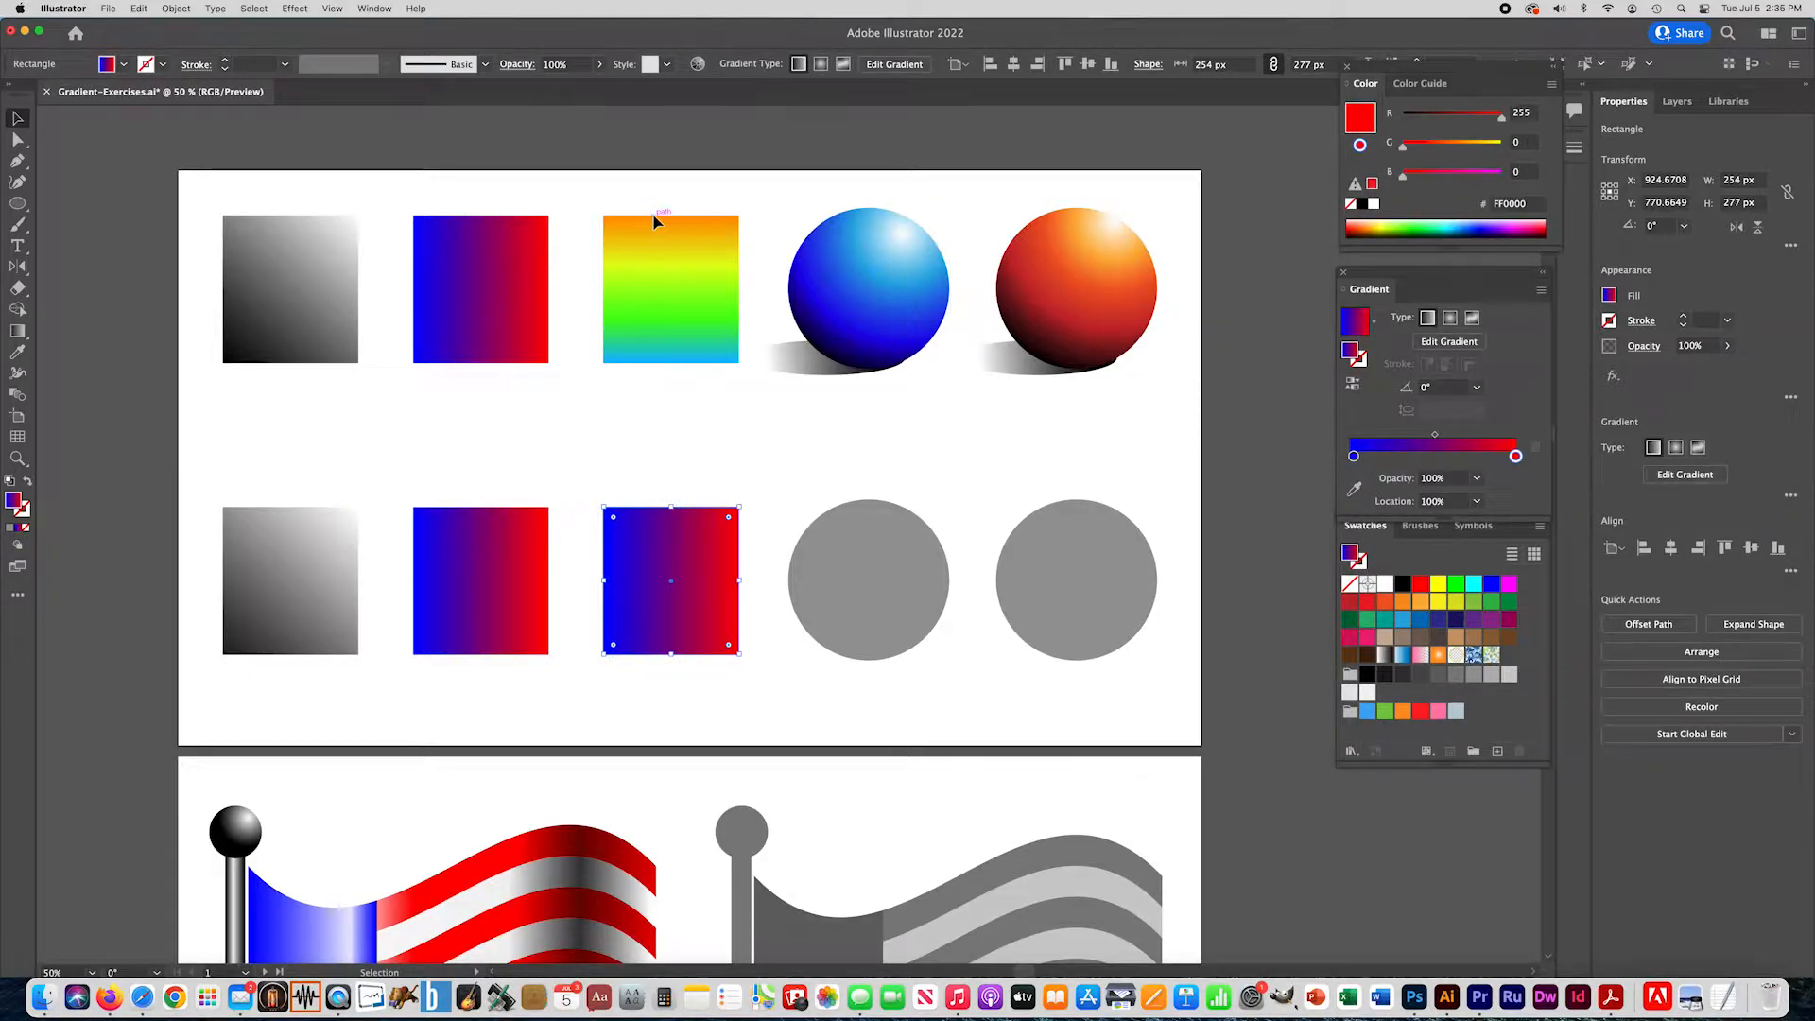
left_click(16, 331)
left_click_drag(669, 508, 671, 653)
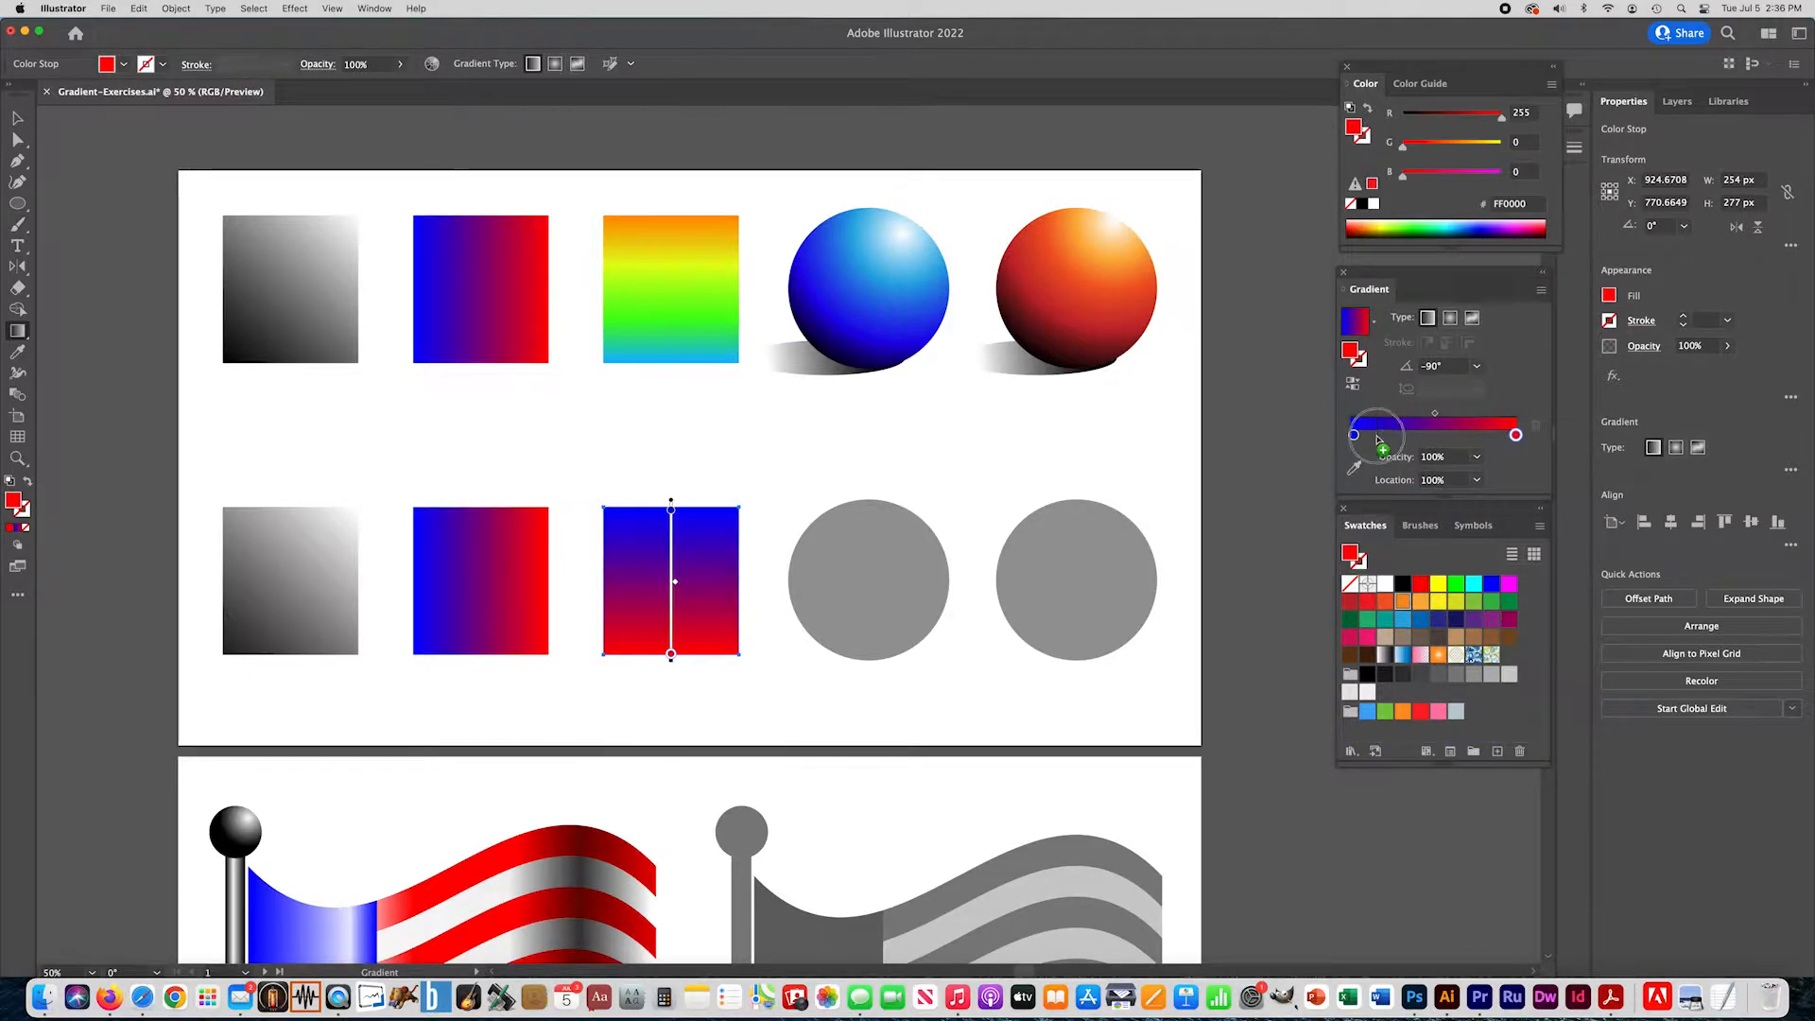
- Replace the third square's gradient stops with orange, yellow at about 24%, green at about 57% and light blue 29ABE2 at about 98%
mouse_move(1376, 430)
left_mouse_down()
mouse_move(1347, 458)
mouse_move(1352, 438)
left_mouse_up()
left_click_drag(1438, 583, 1390, 434)
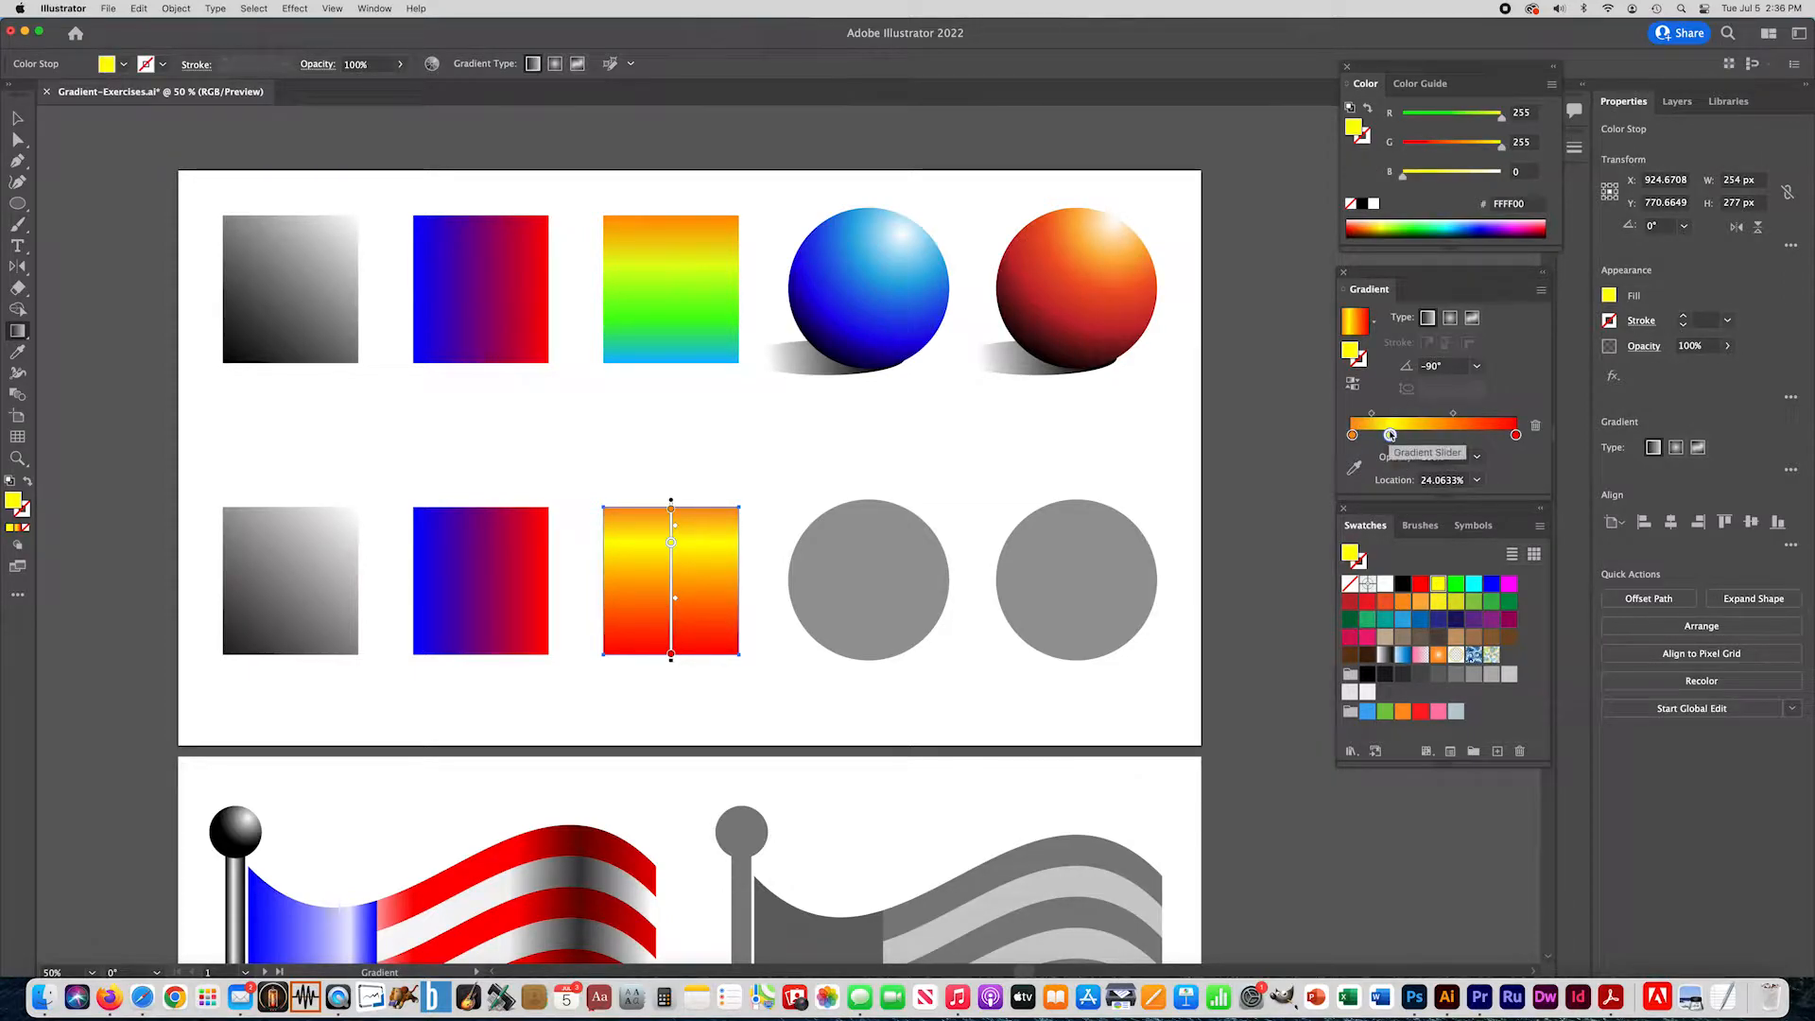
left_click_drag(1456, 583, 1445, 435)
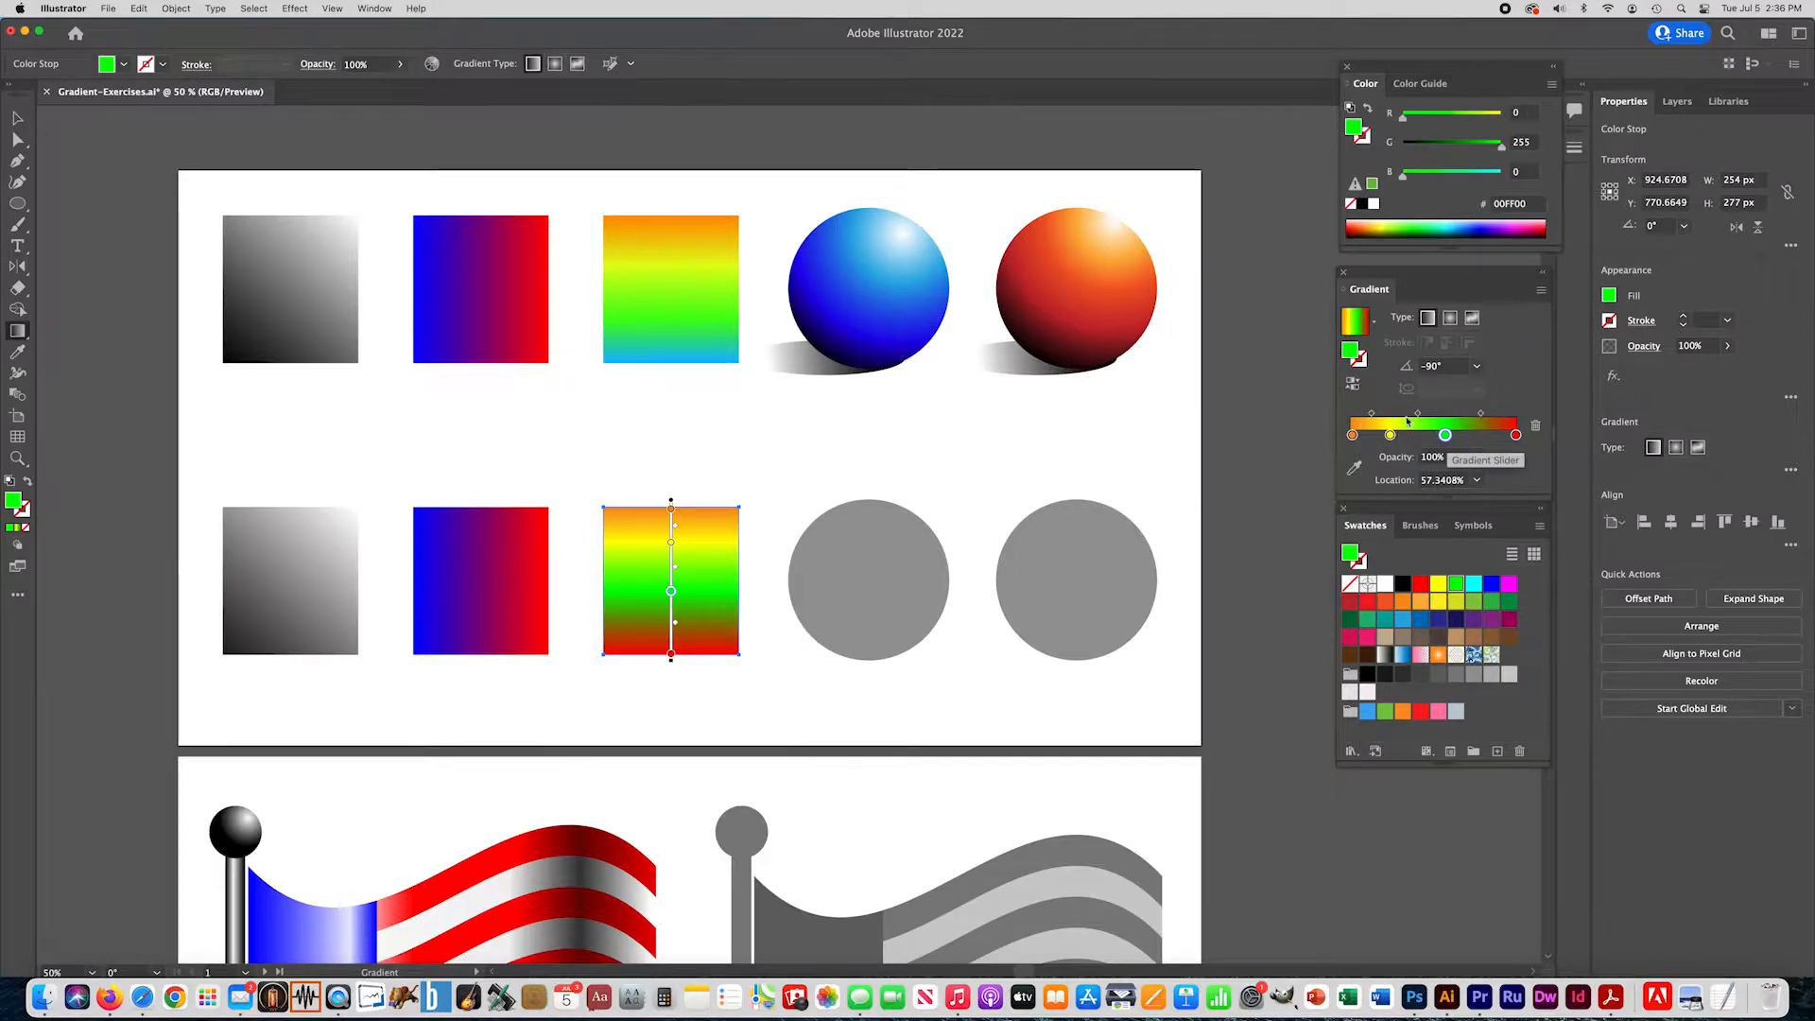
left_click_drag(1517, 435, 1517, 510)
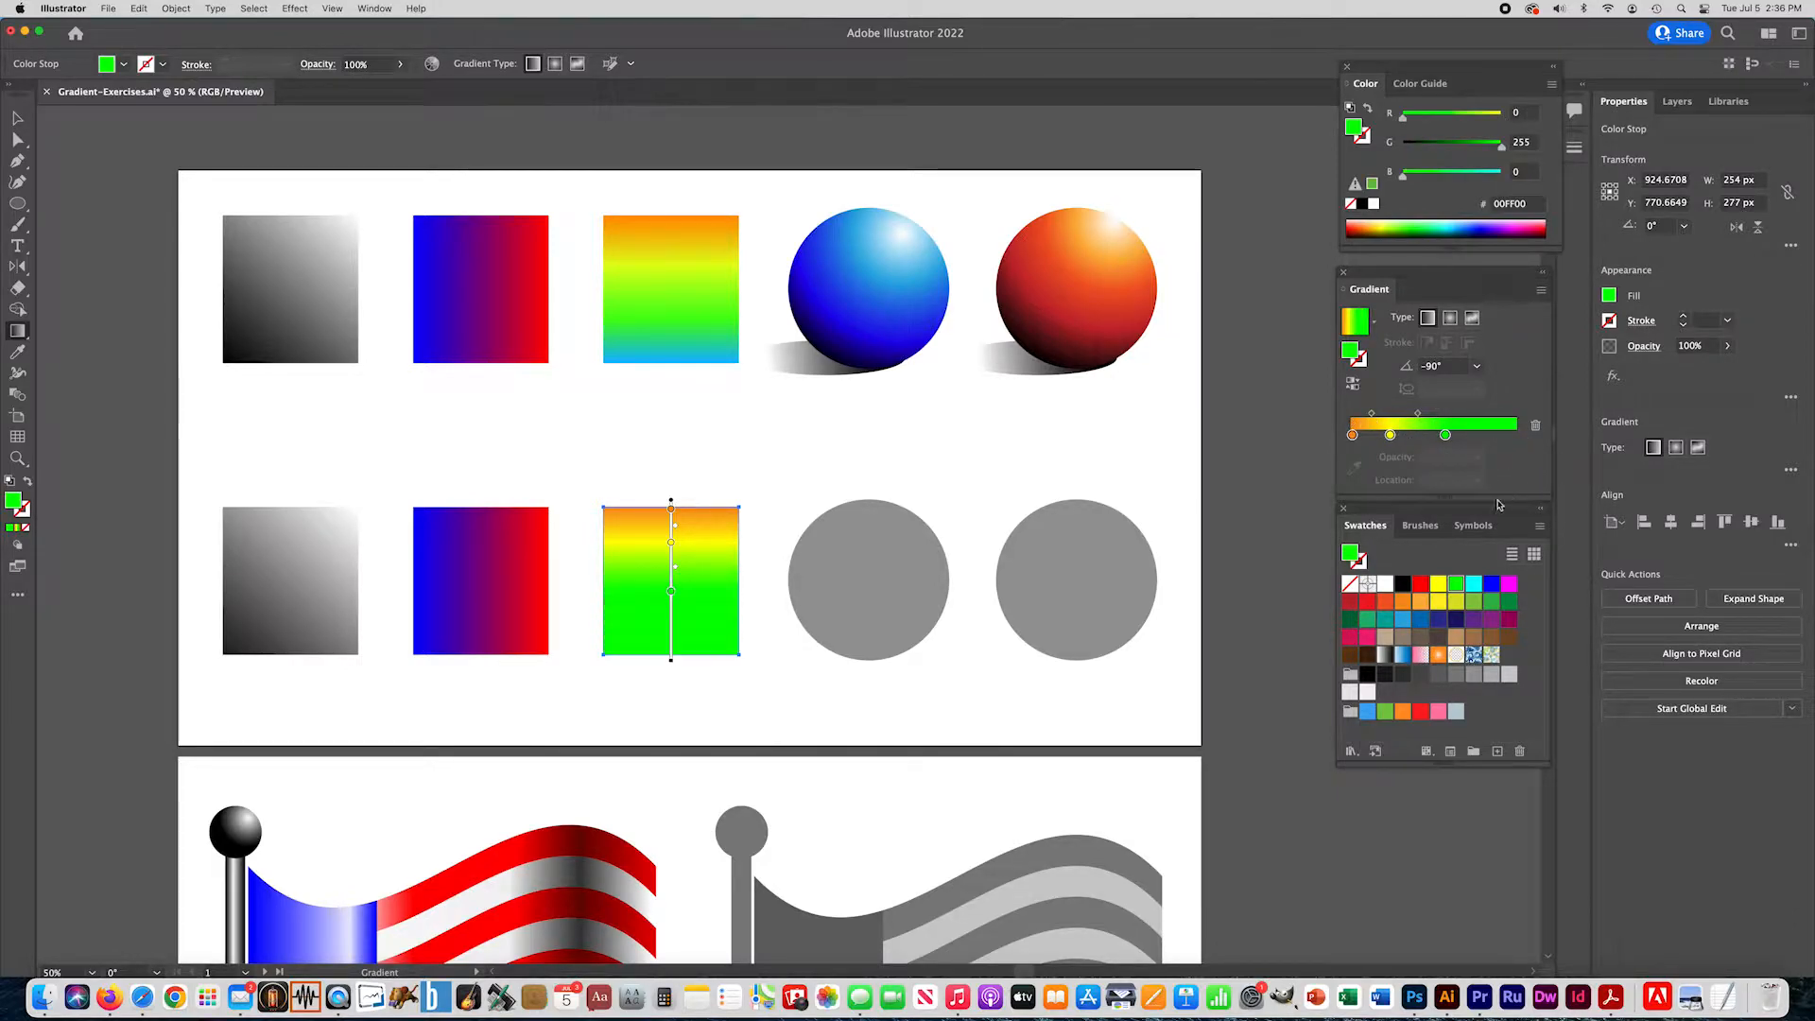
left_click_drag(1405, 624, 1516, 437)
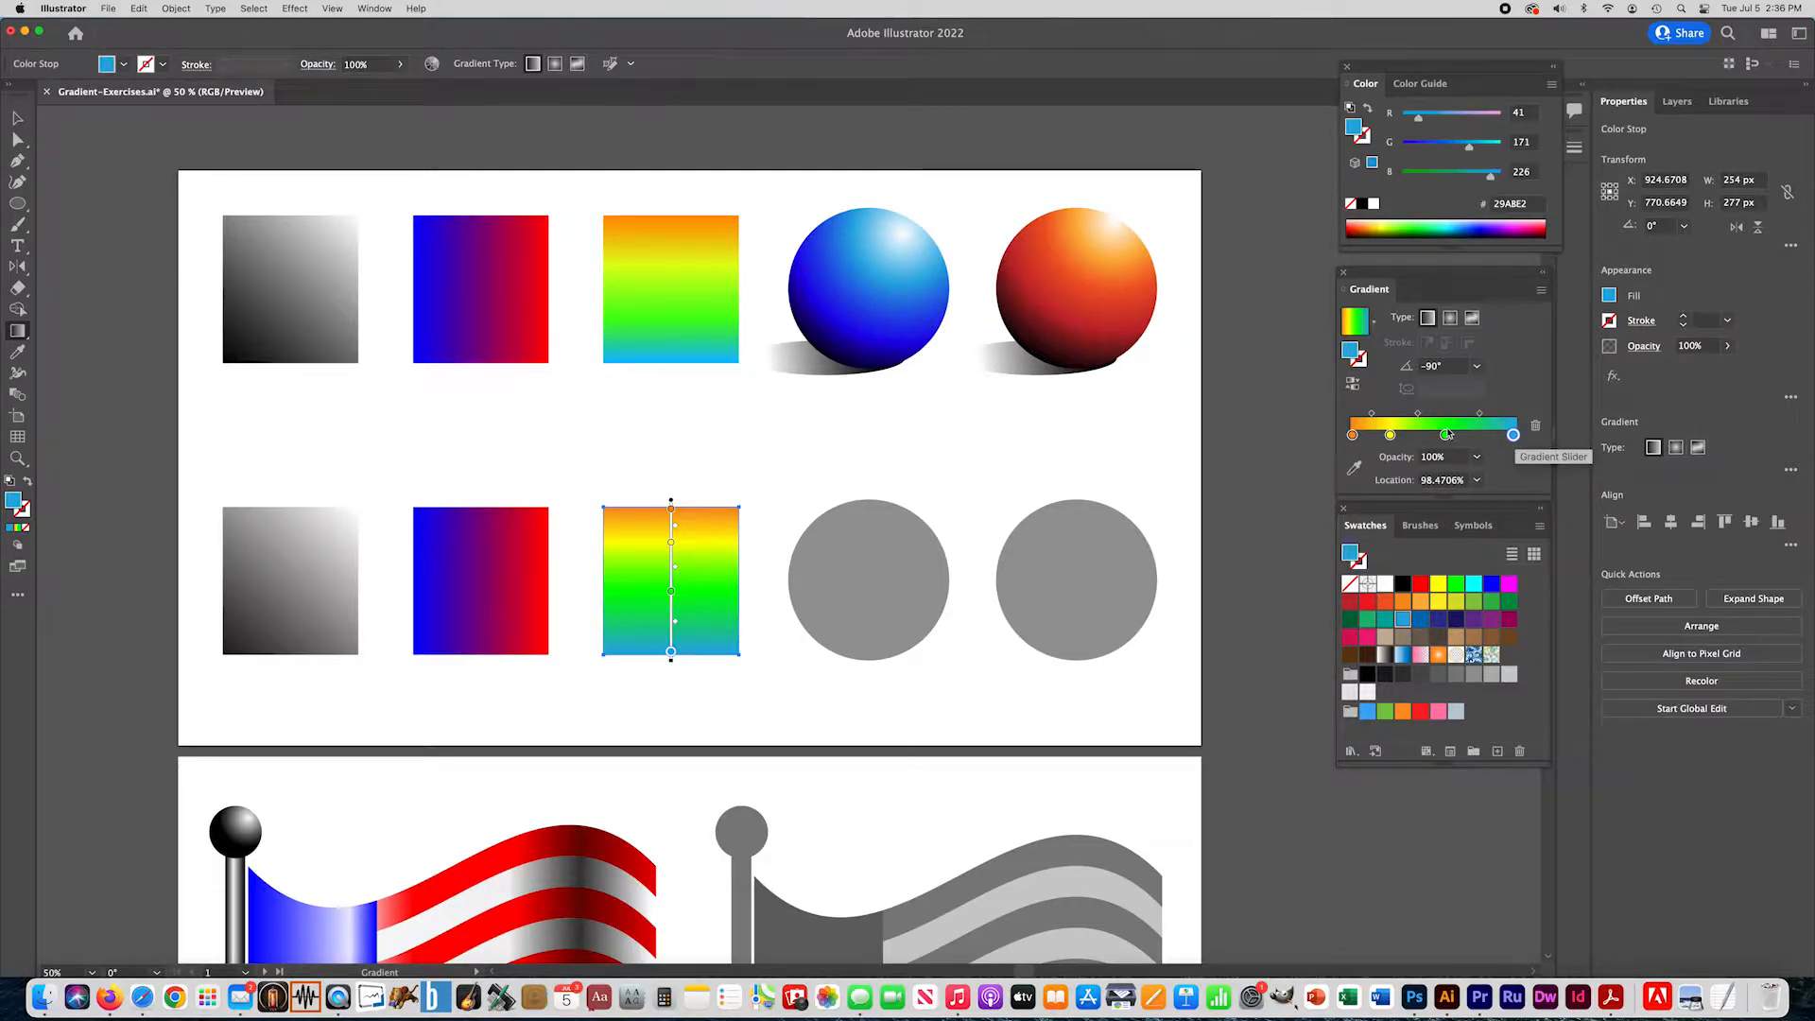
- Shift the green stop slightly toward the light blue and bring the midpoints on both sides of it to about 50%
mouse_move(1446, 437)
left_mouse_down()
mouse_move(1480, 417)
mouse_move(1431, 416)
mouse_move(1457, 419)
left_mouse_up()
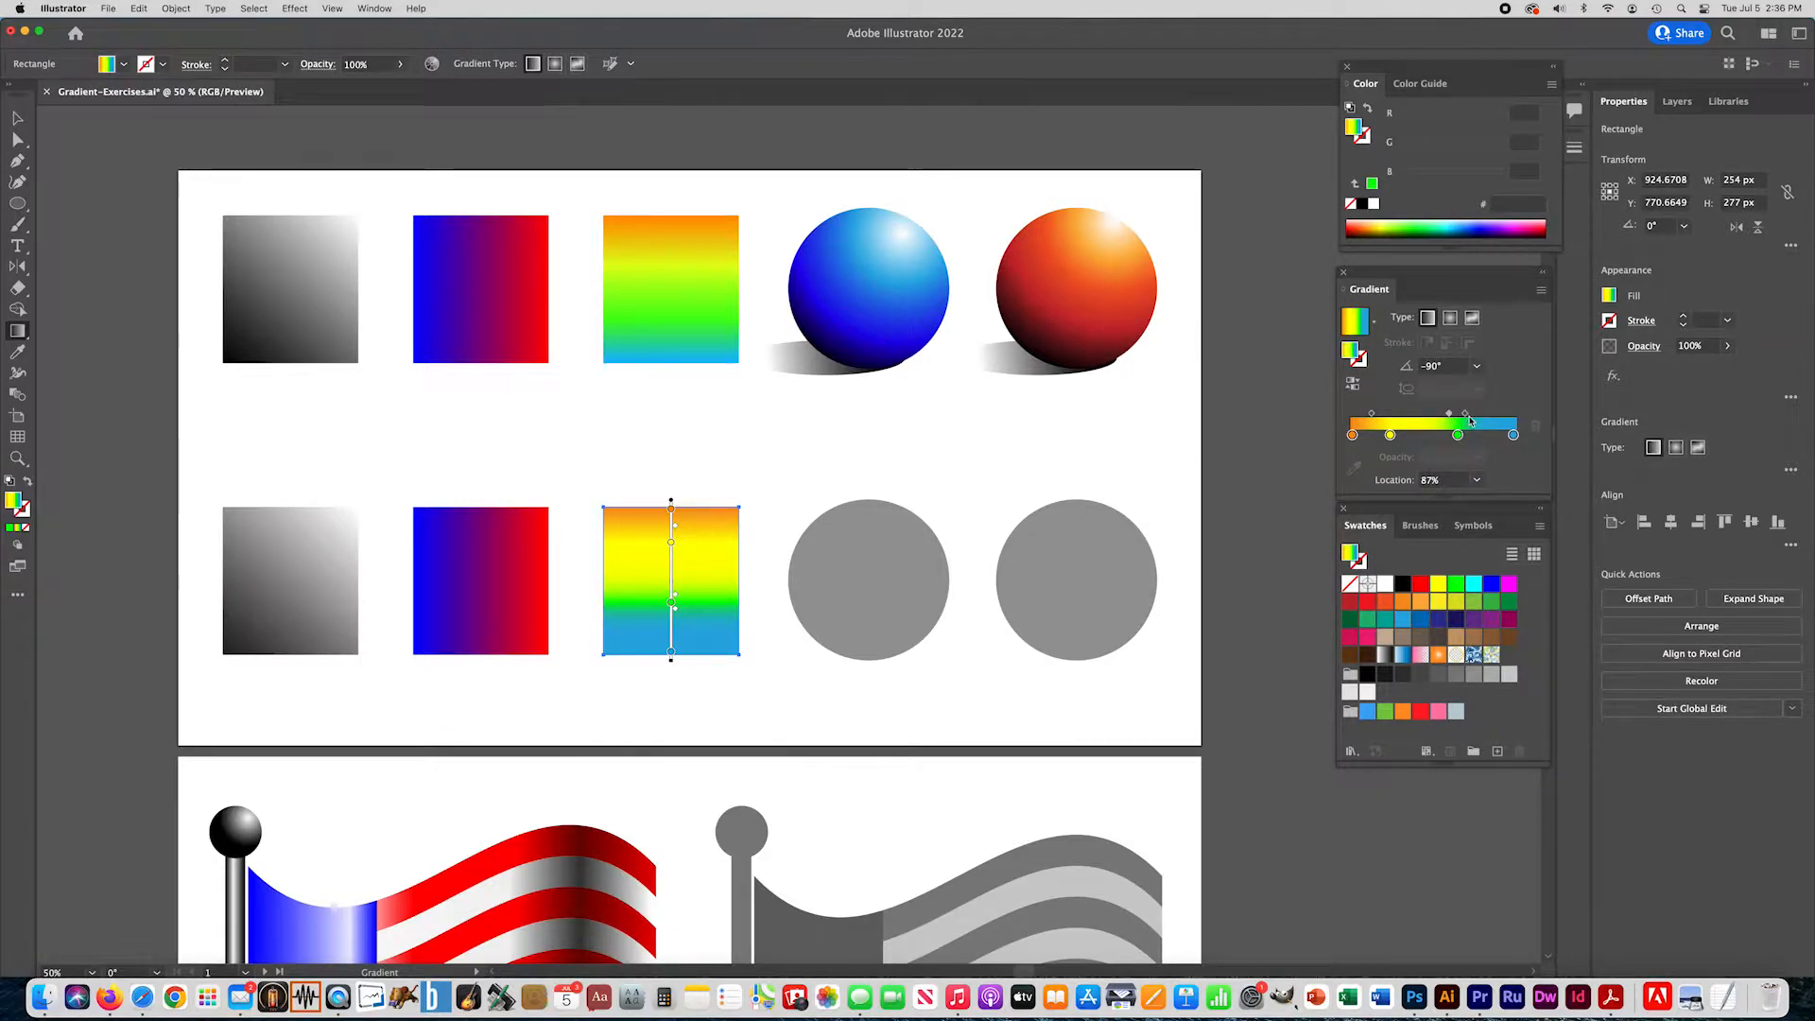
left_click_drag(1451, 417, 1430, 416)
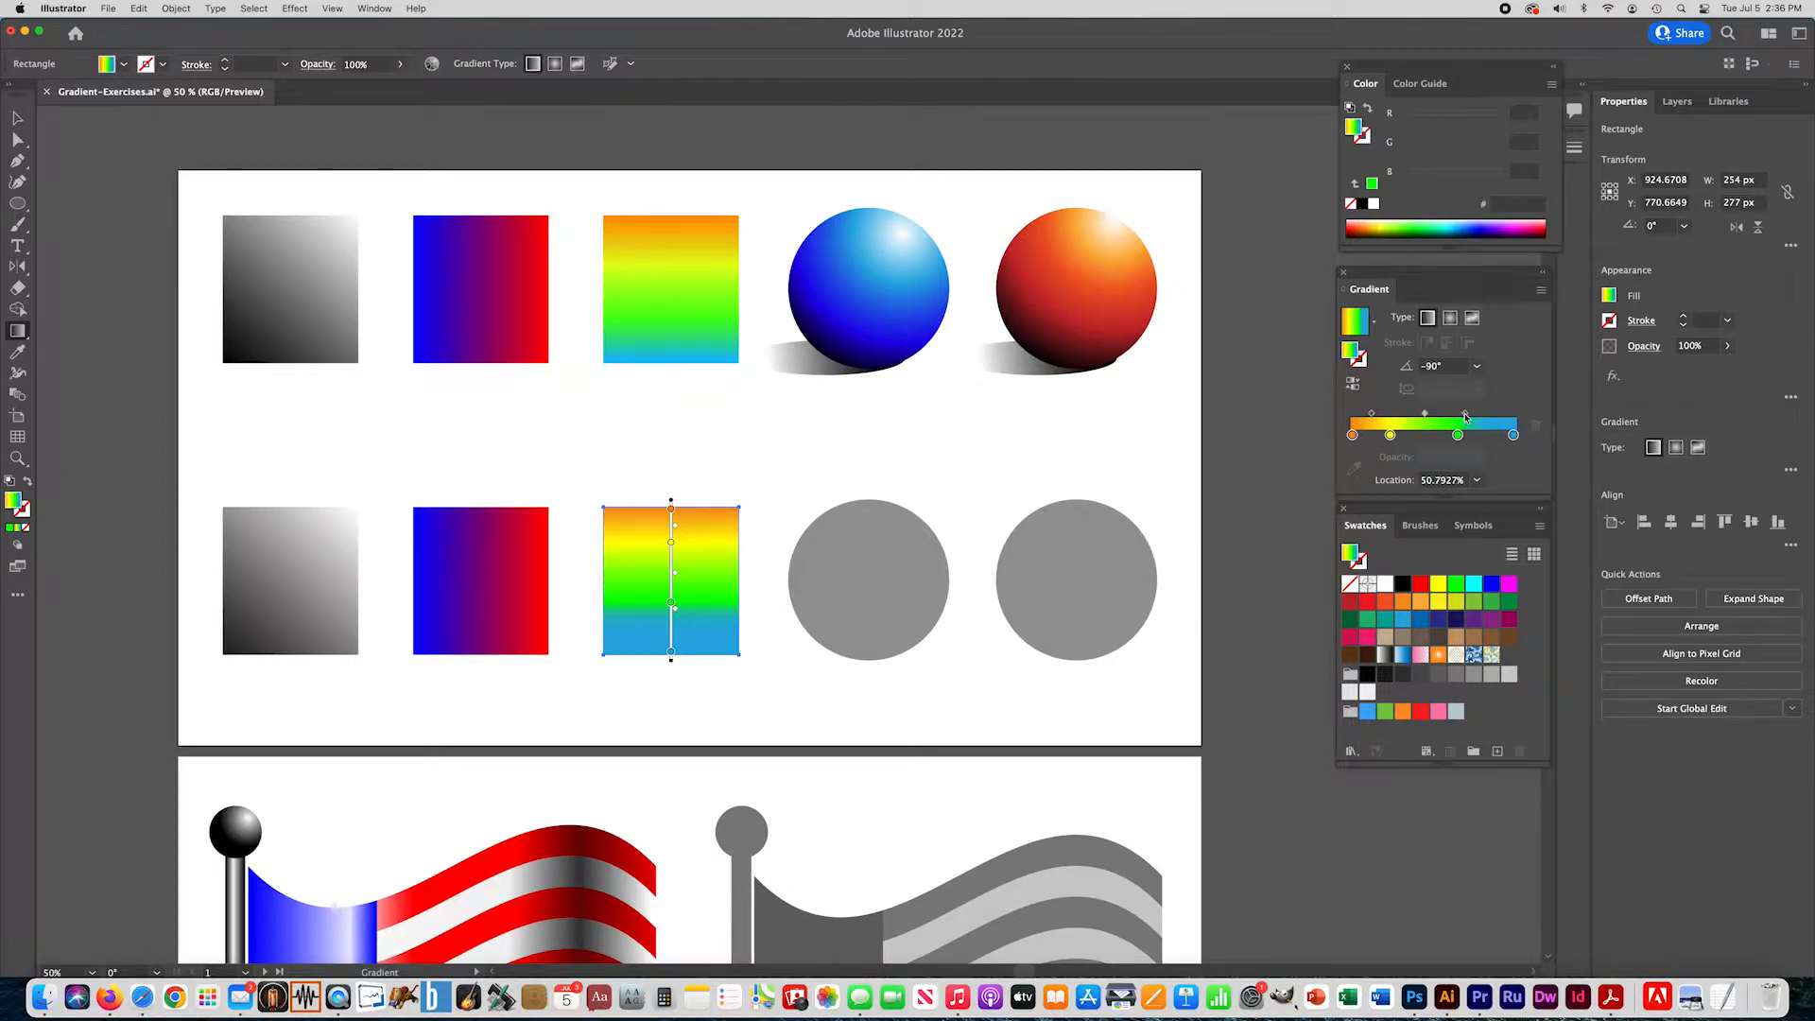
left_click_drag(1466, 414, 1489, 422)
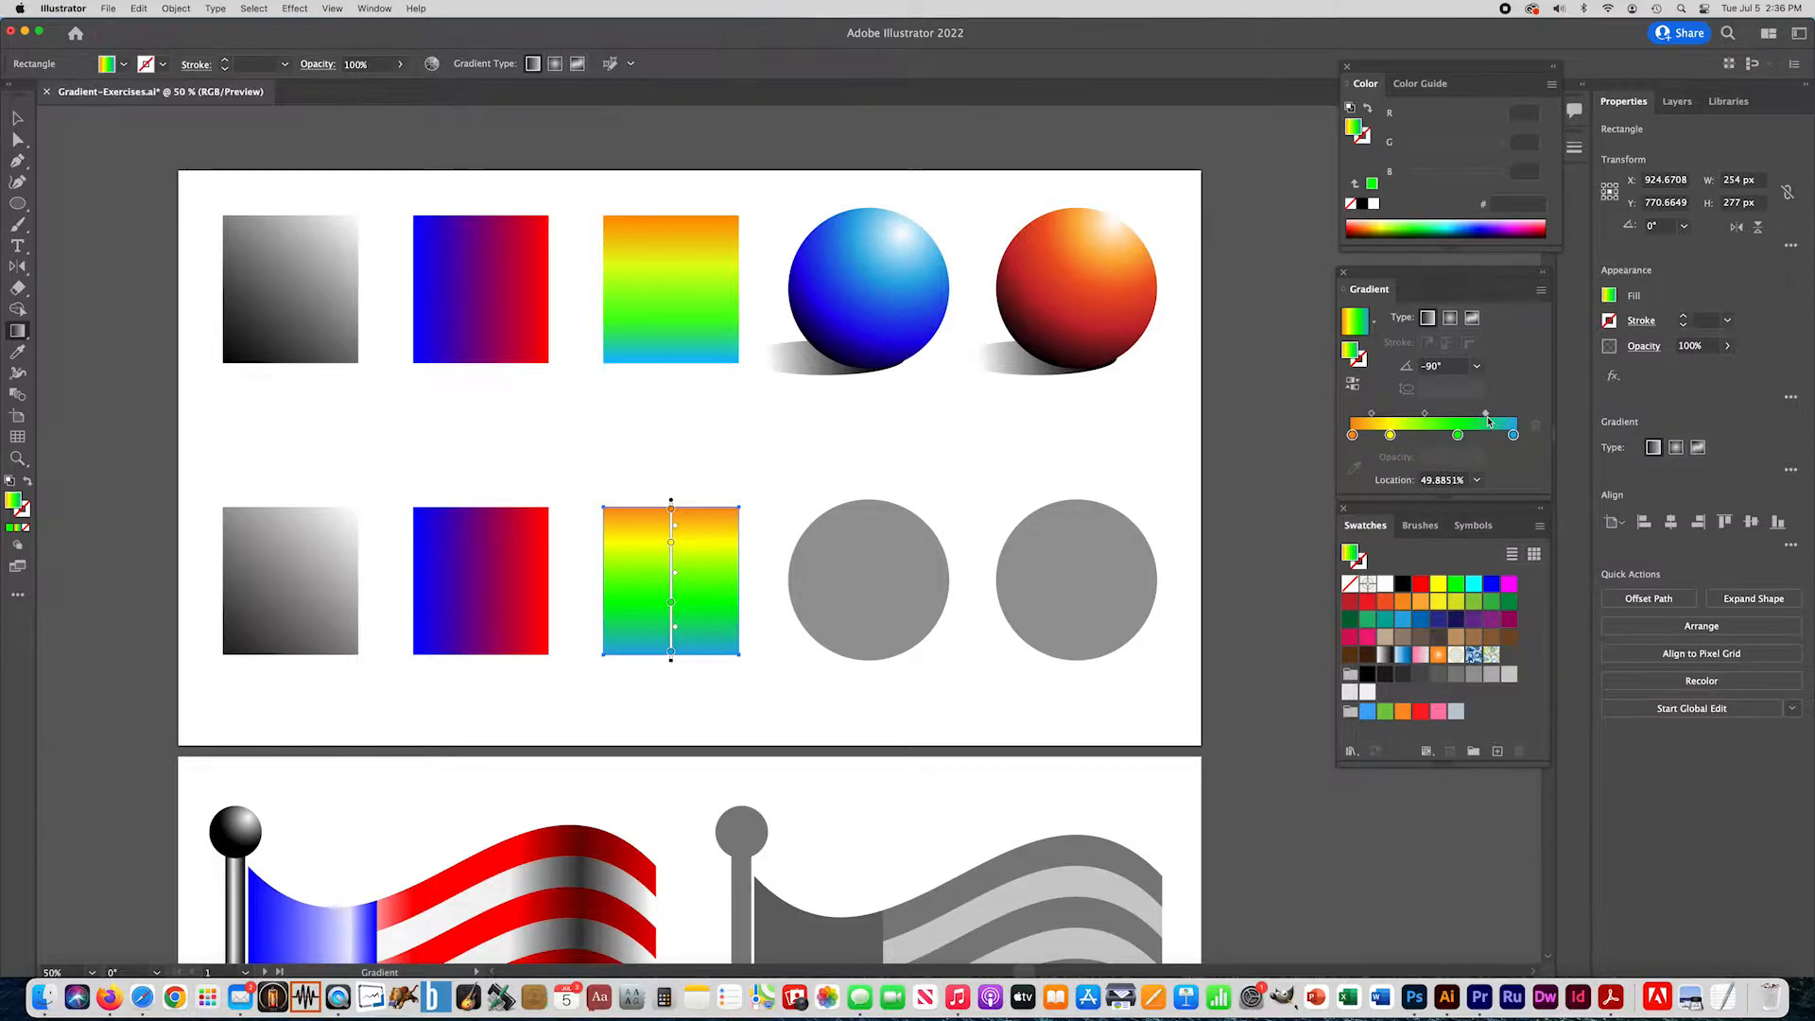
- Set the yellow-green midpoint to exactly 50%, move the yellow stop to about 27%, and deselect the third square
left_click(1425, 416)
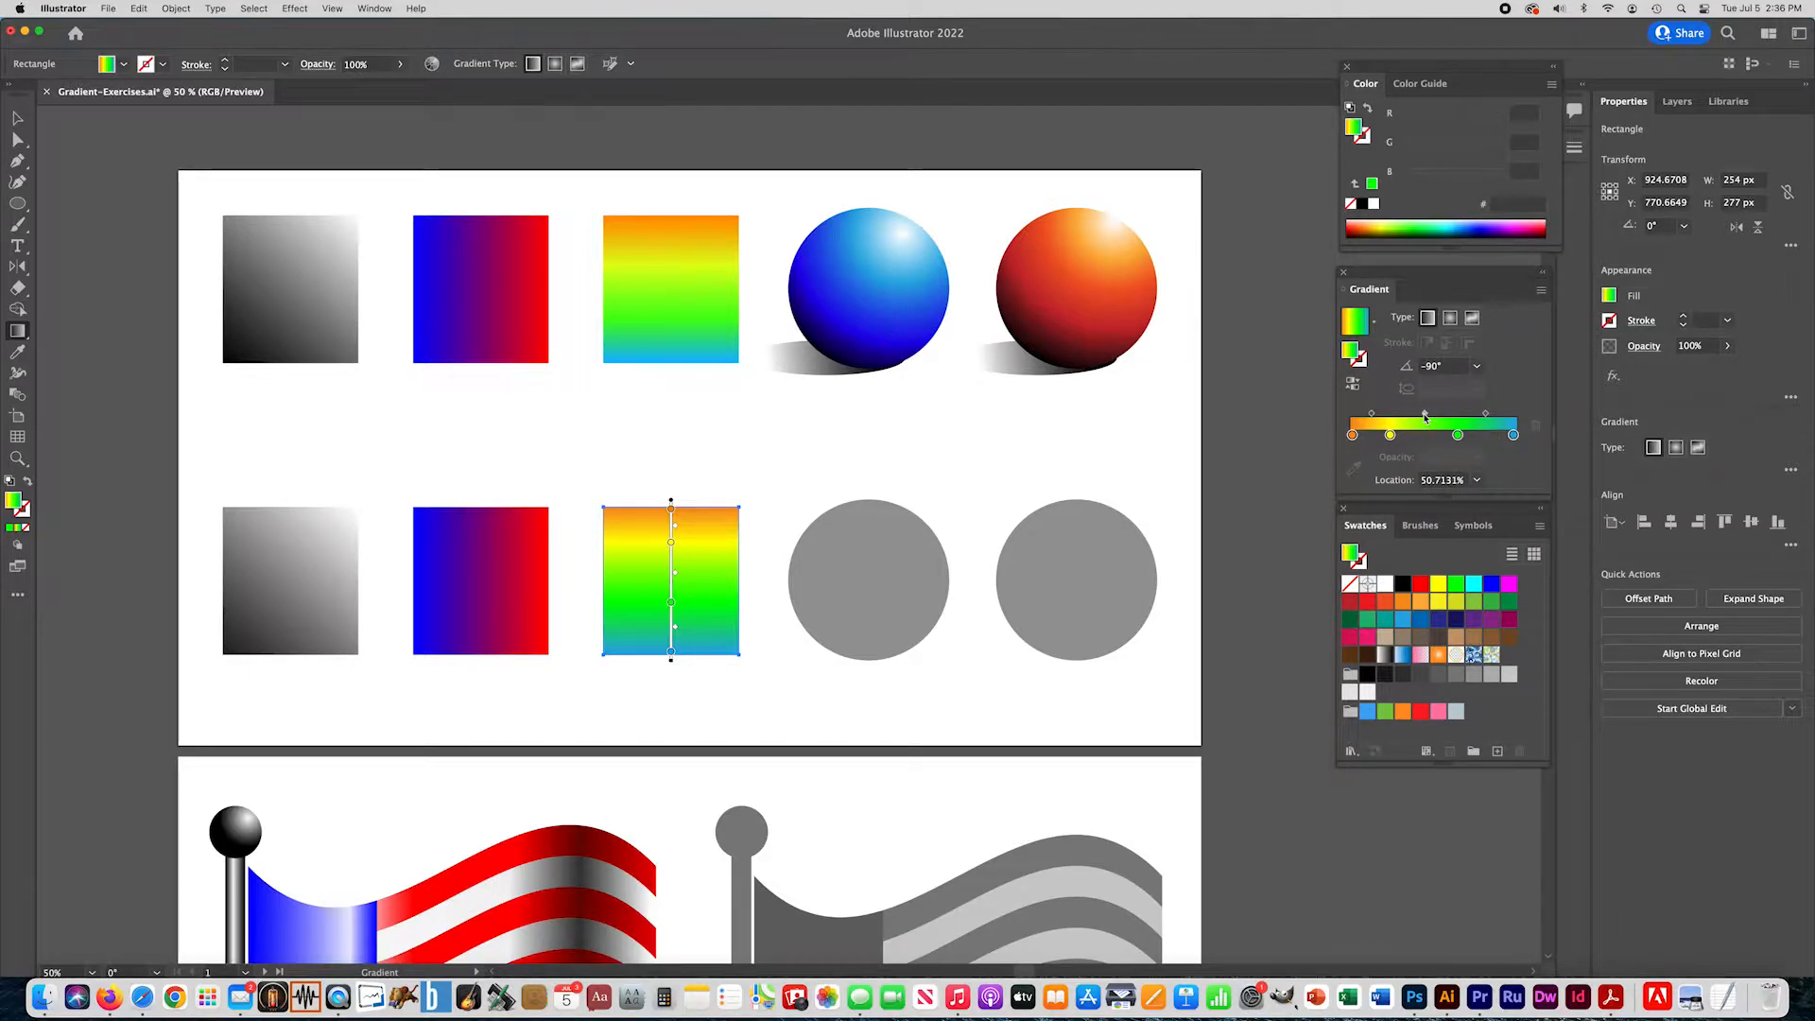
left_click(1477, 482)
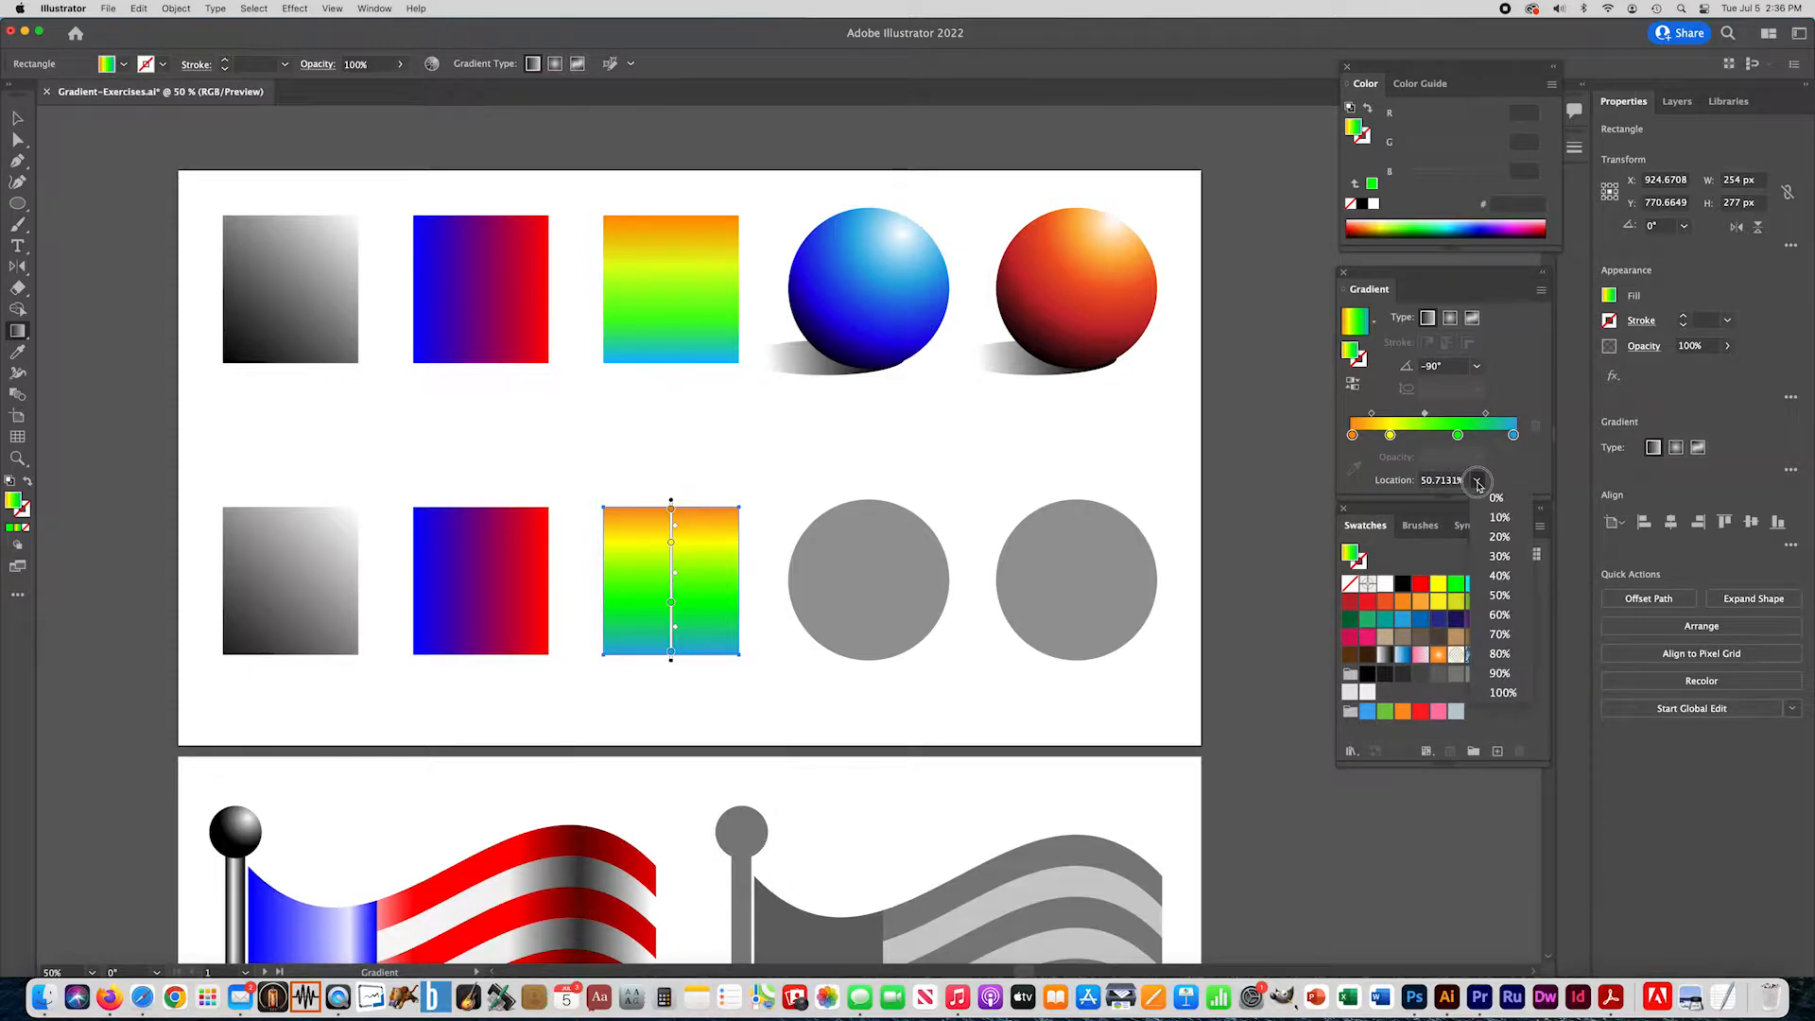
left_click(1494, 596)
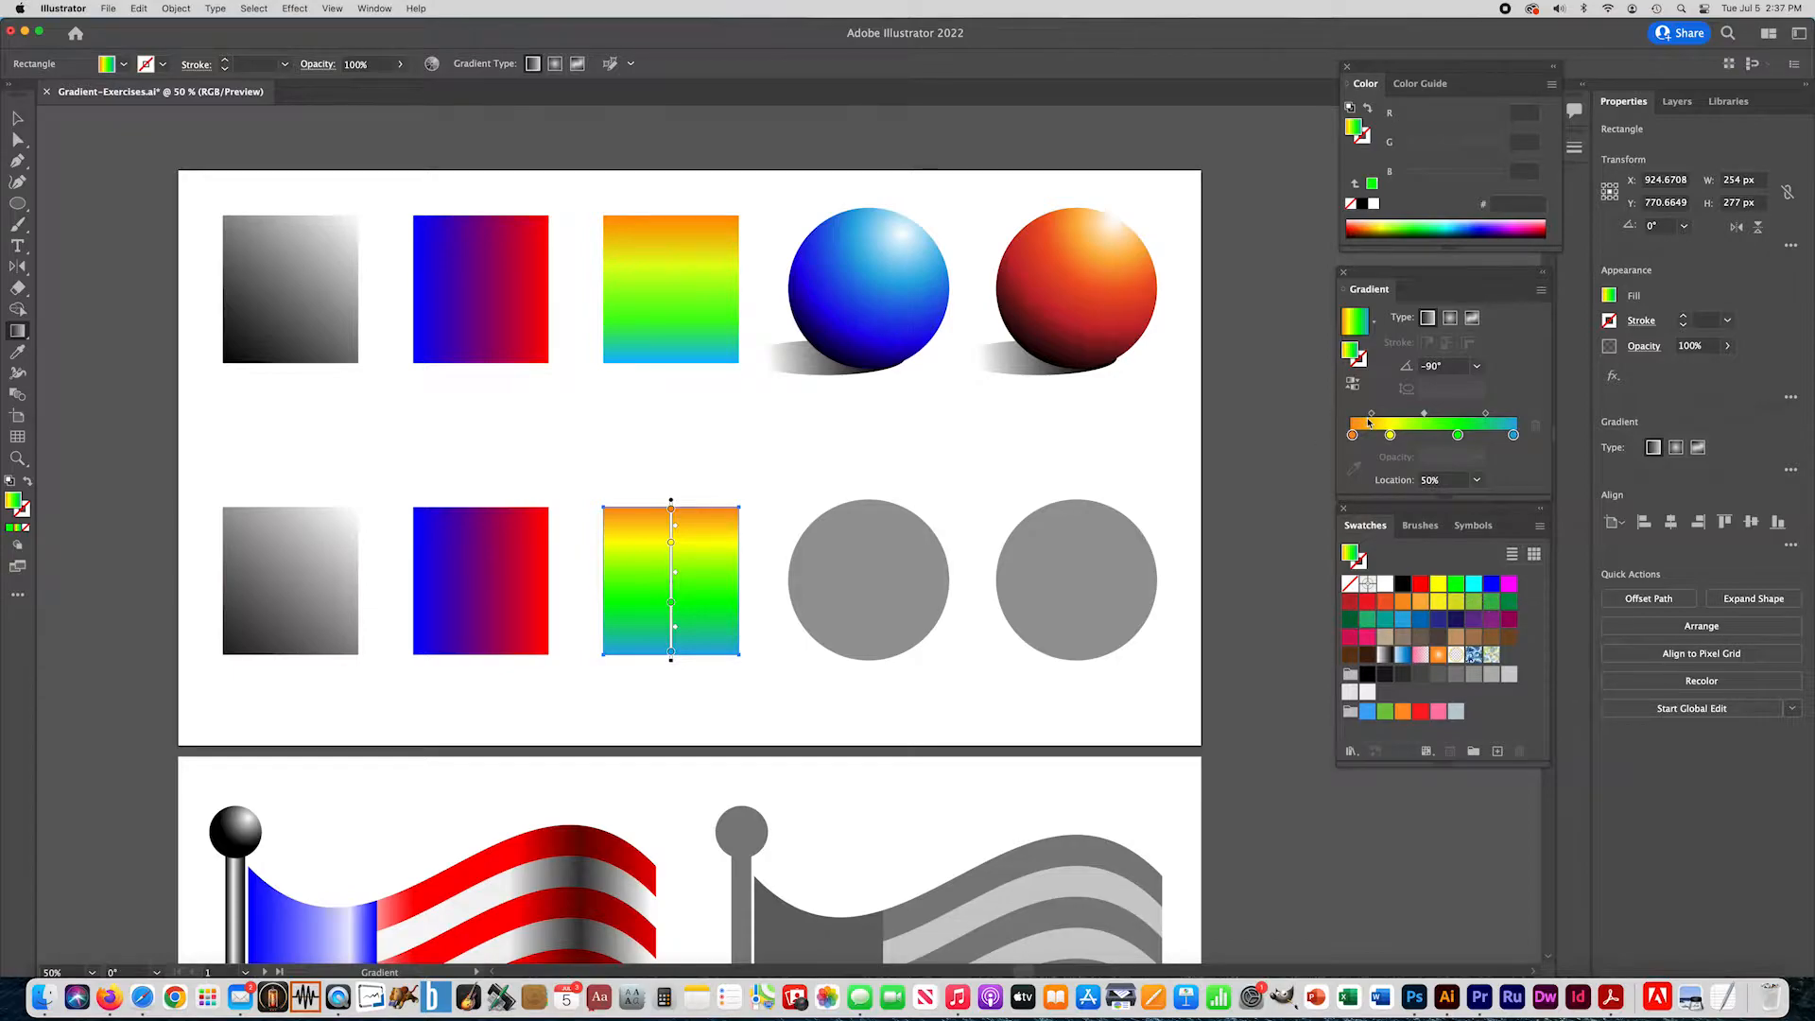
left_click_drag(1391, 436, 1395, 436)
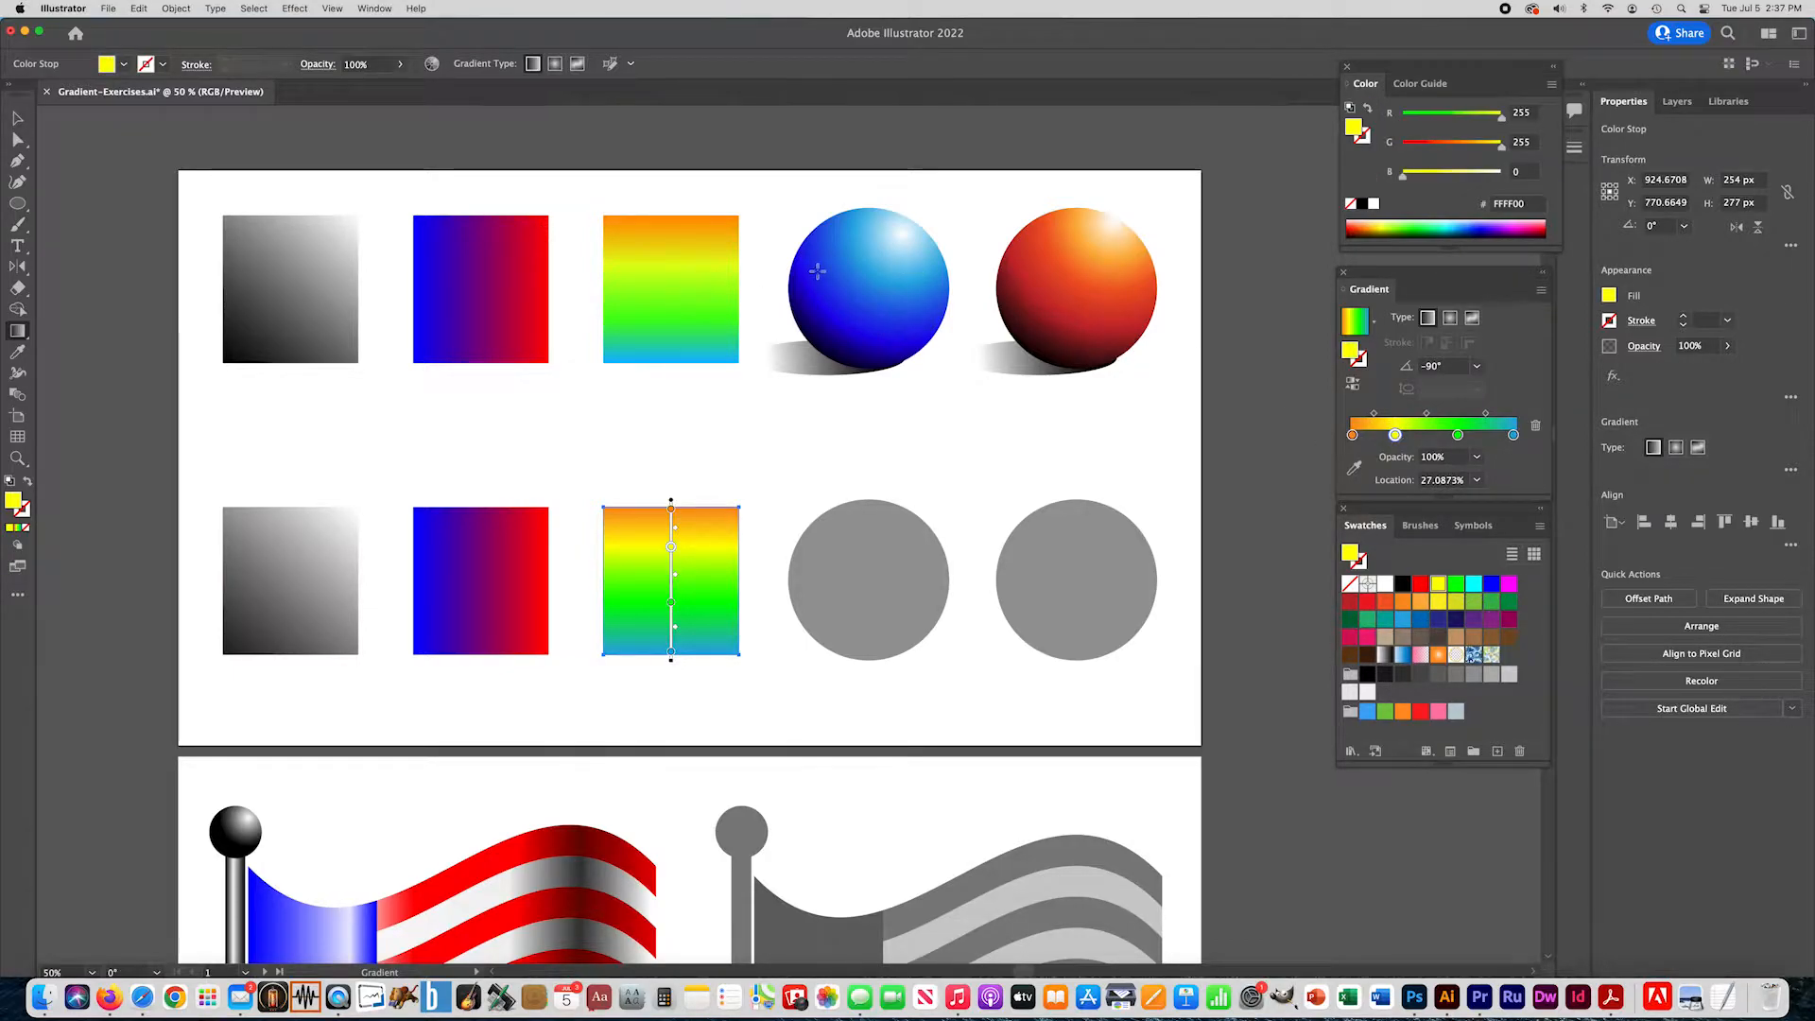
left_click(17, 118)
left_click(677, 409)
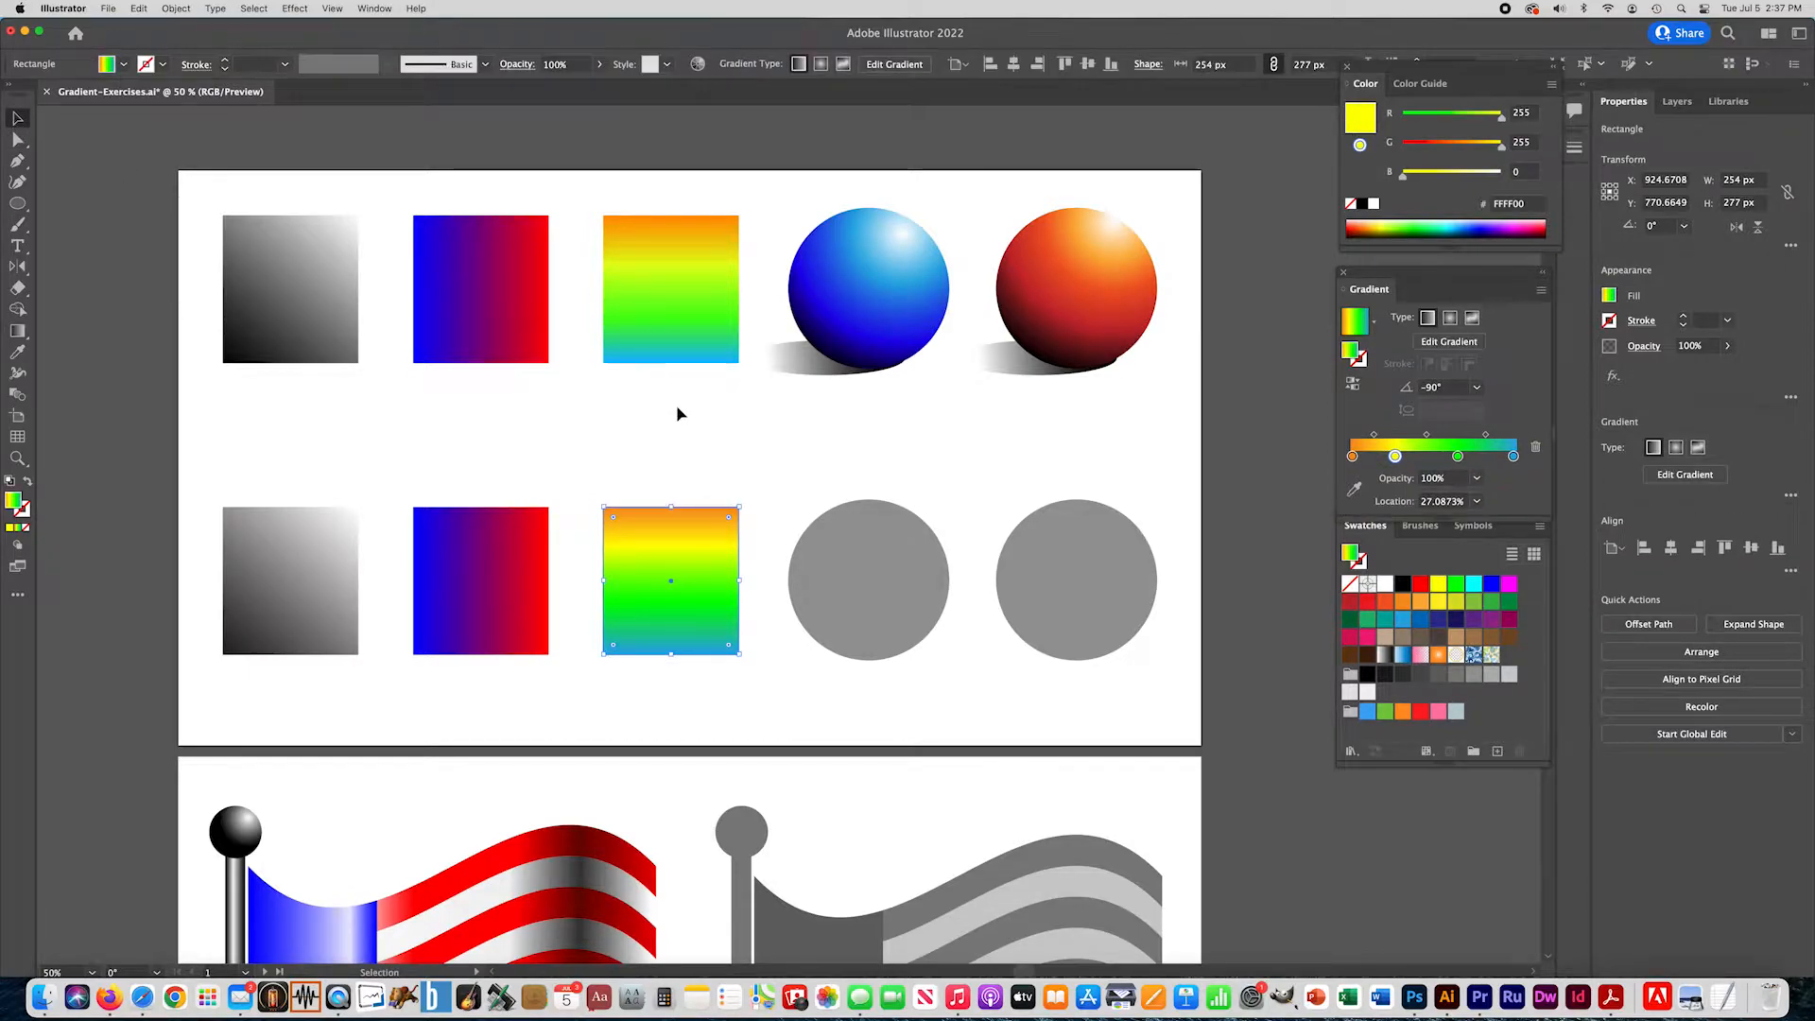
- Fill the first gray circle with the linear gradient and run it diagonally from upper right to lower left at about -125.5°
left_click(876, 540)
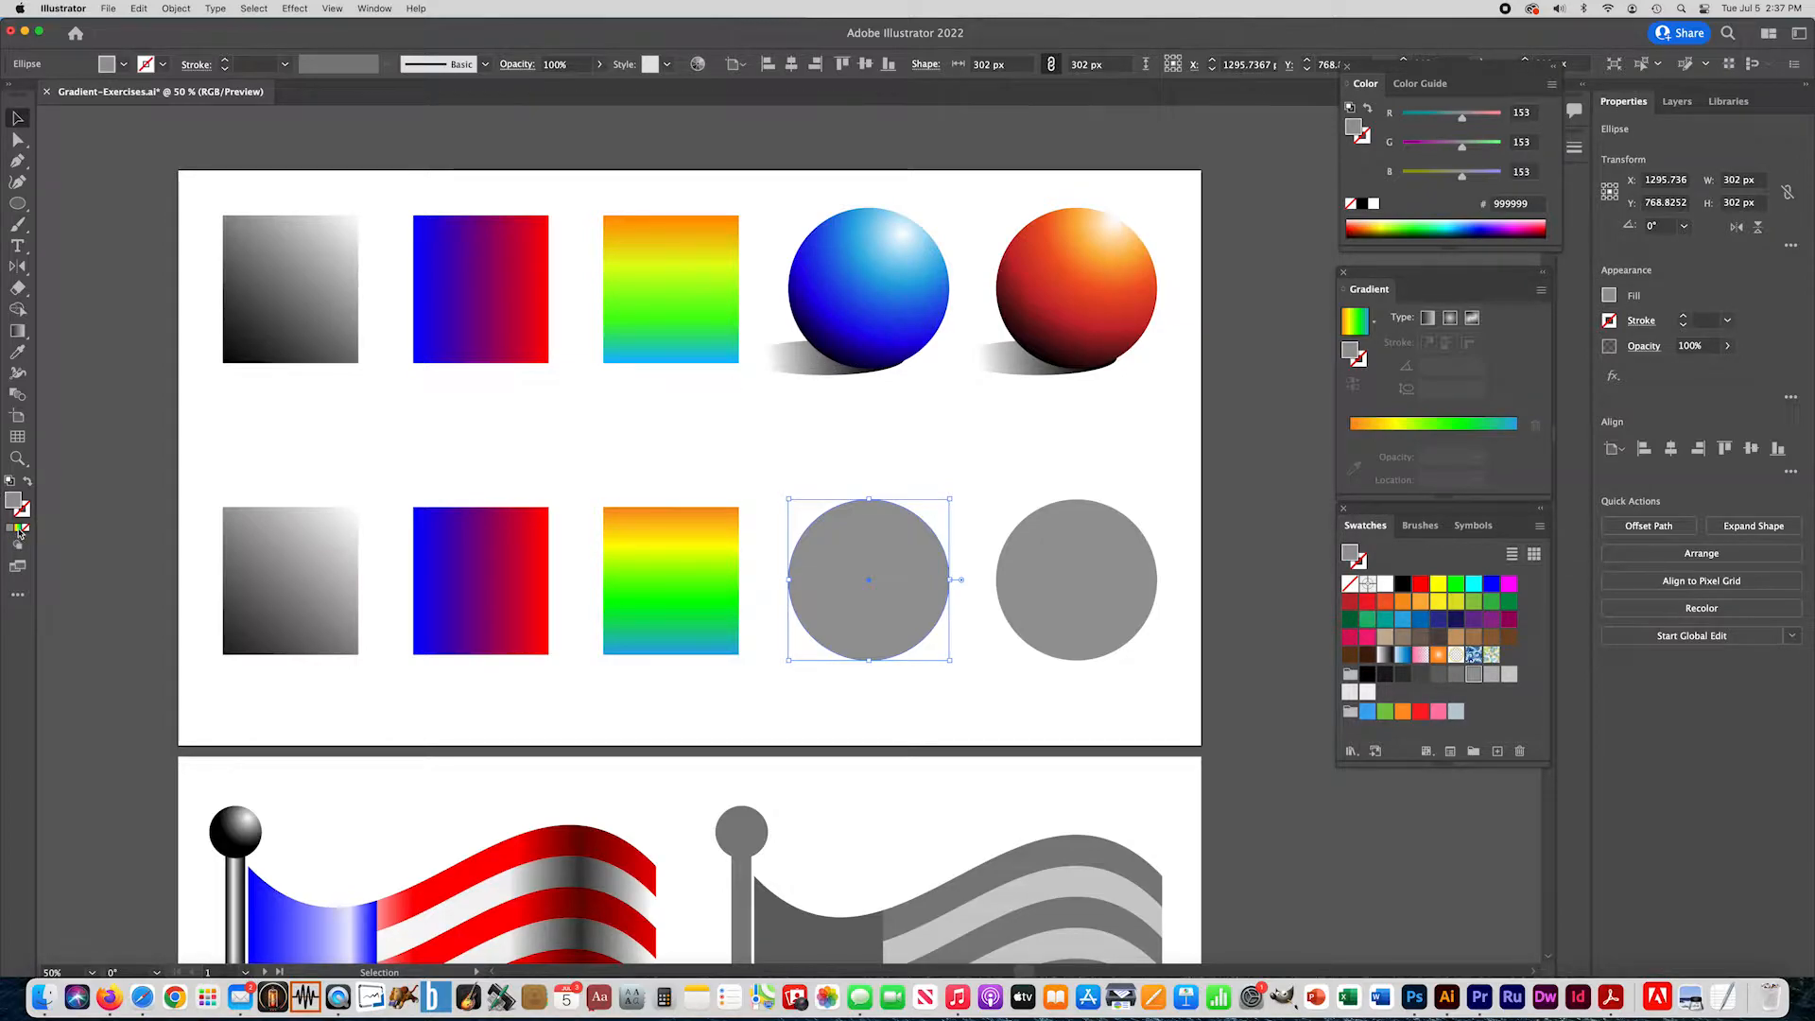
left_click(18, 529)
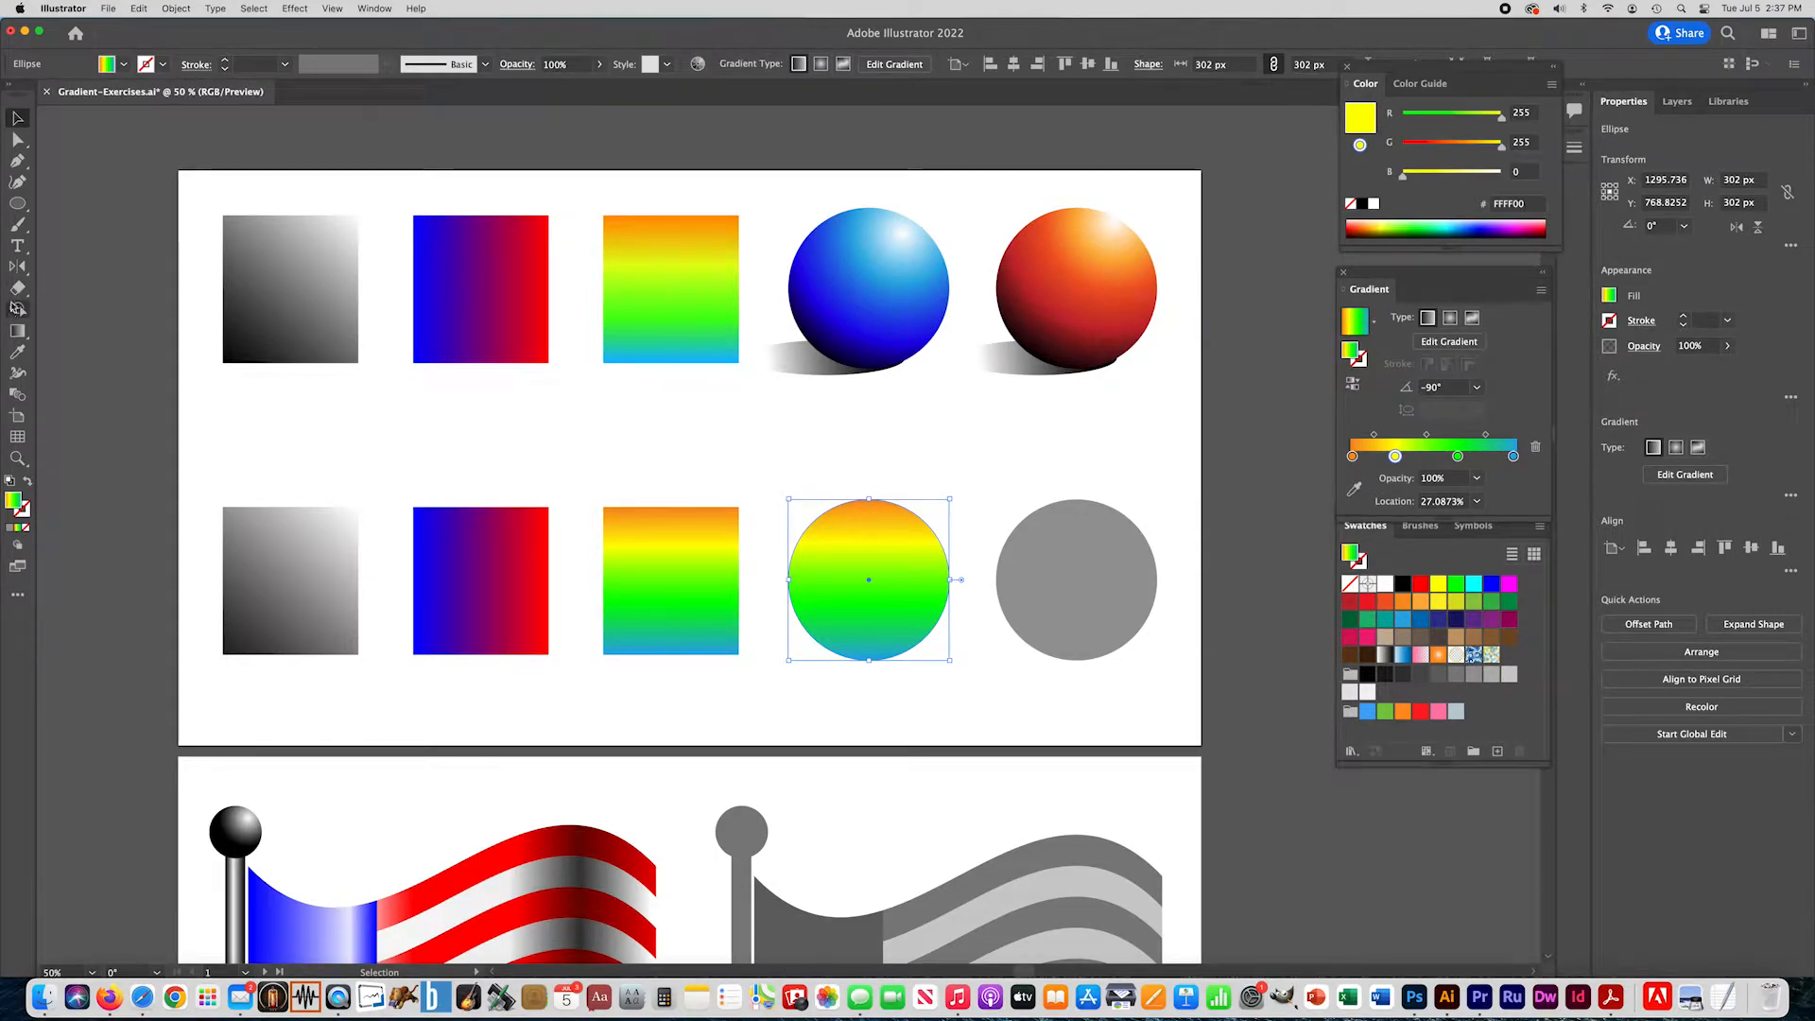
left_click(17, 333)
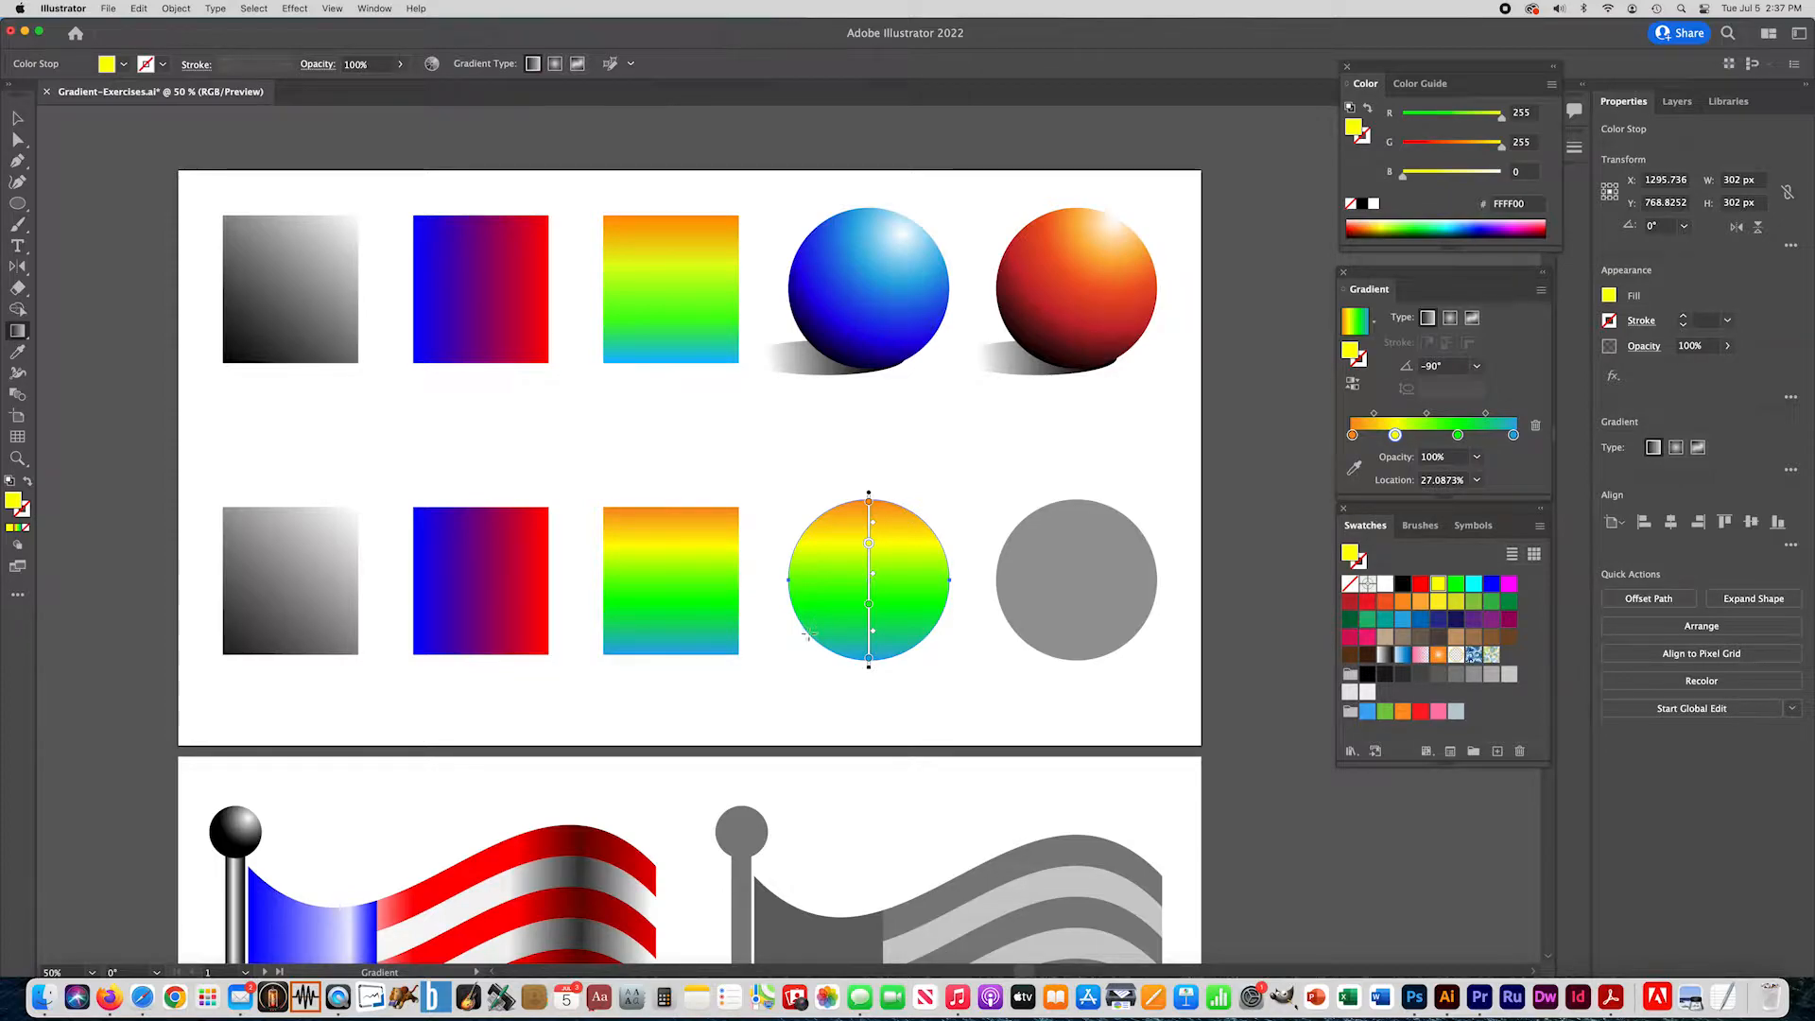
left_click_drag(912, 516, 819, 650)
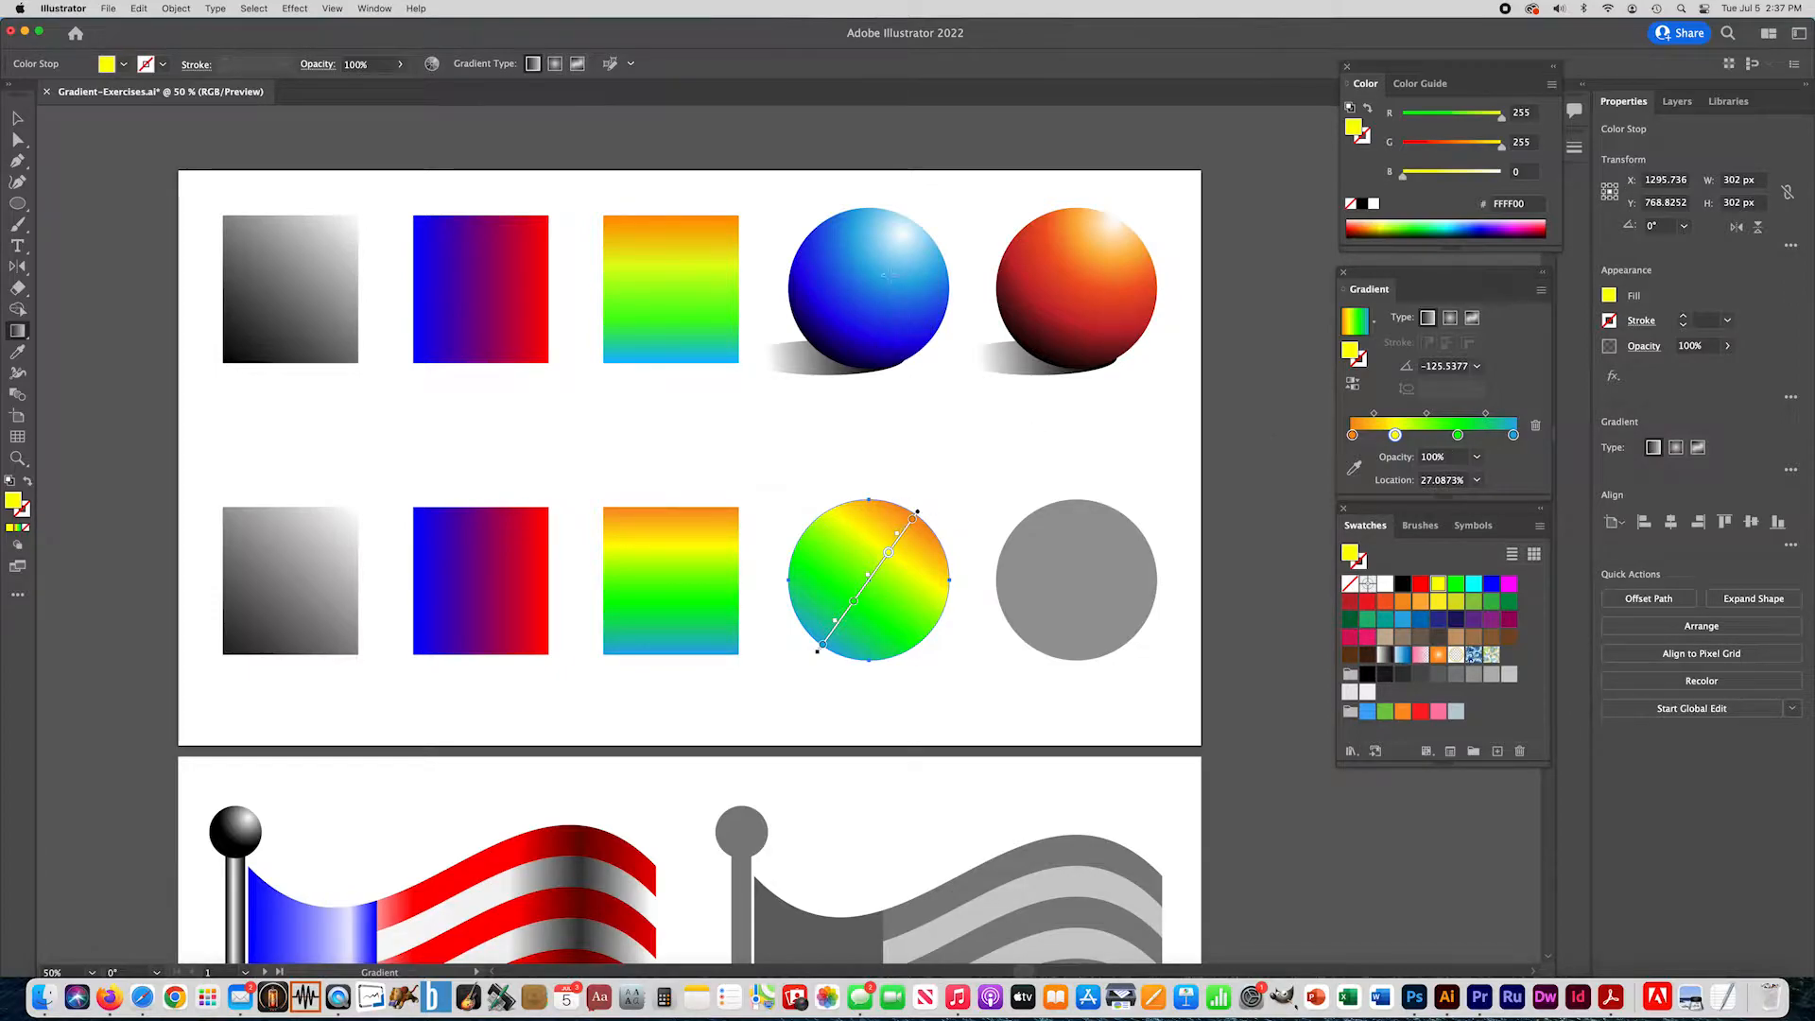
- Replace the circle's gradient stops with white, cyan, light blue 29ABE2 at about 47%, blue and black
left_click_drag(1386, 584, 1352, 436)
left_click(1367, 435)
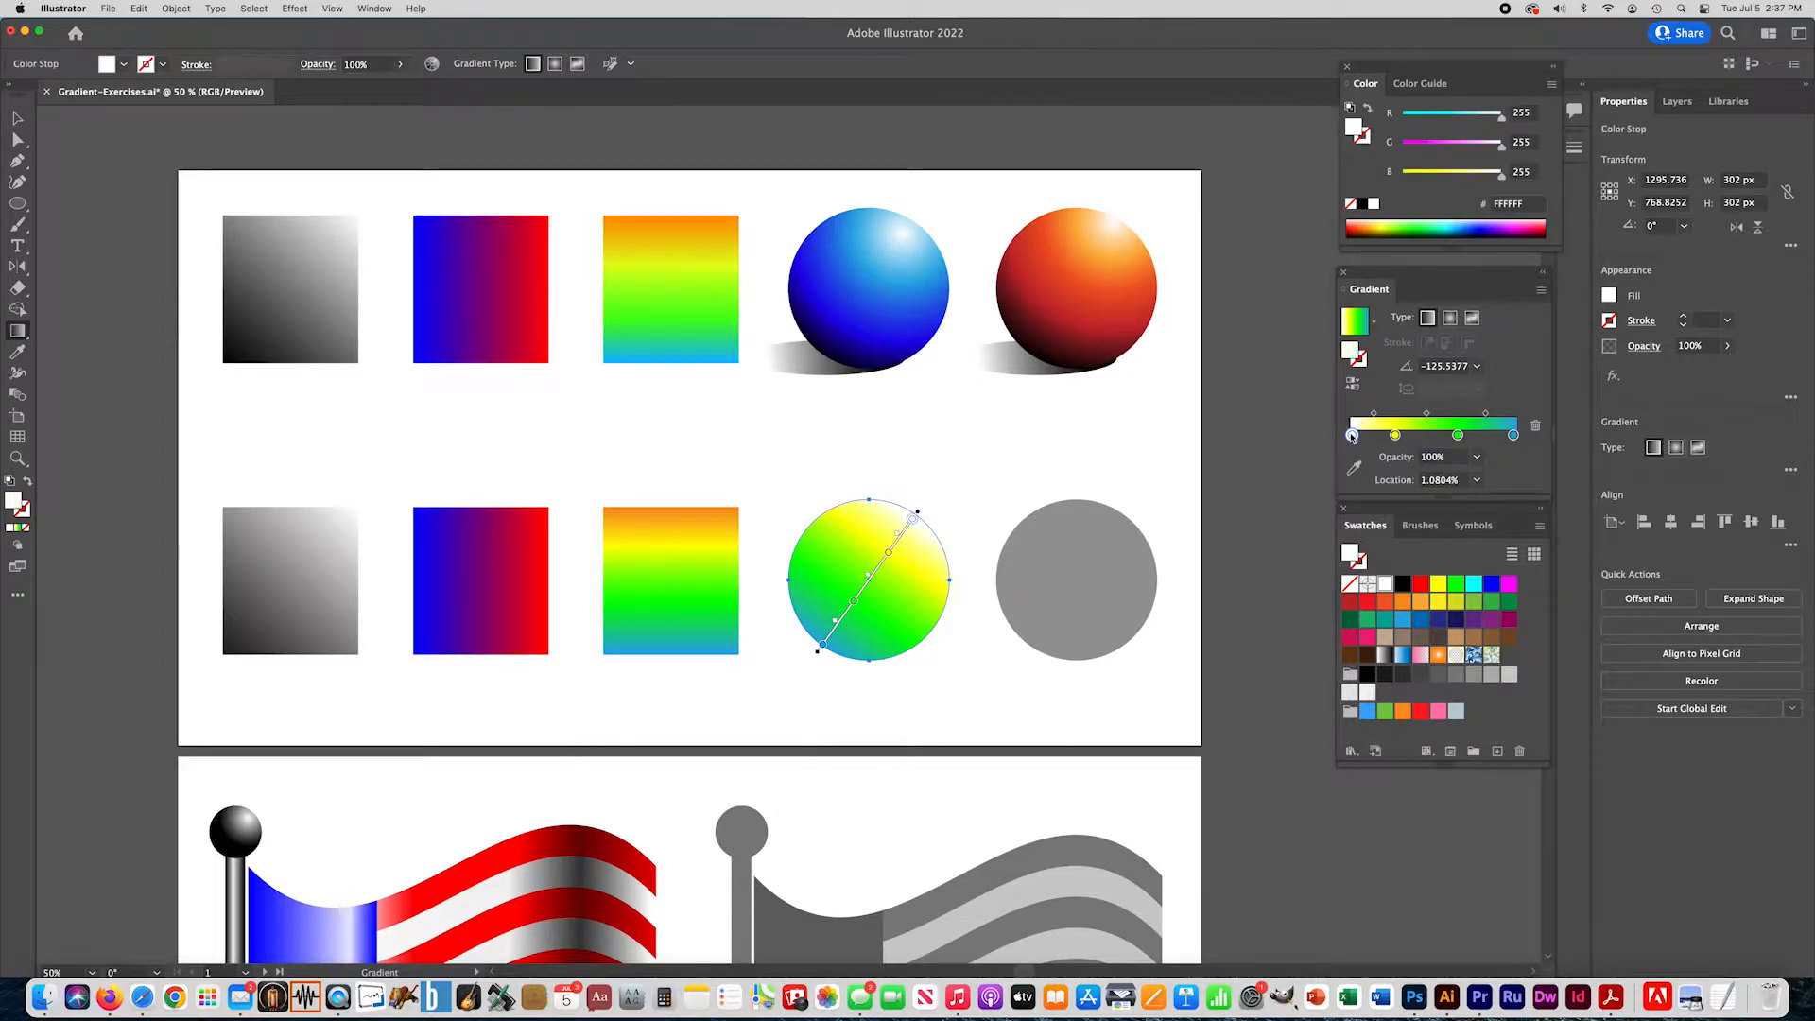
left_click_drag(1470, 588, 1438, 435)
left_click_drag(1491, 585, 1473, 434)
left_click_drag(1403, 584, 1429, 436)
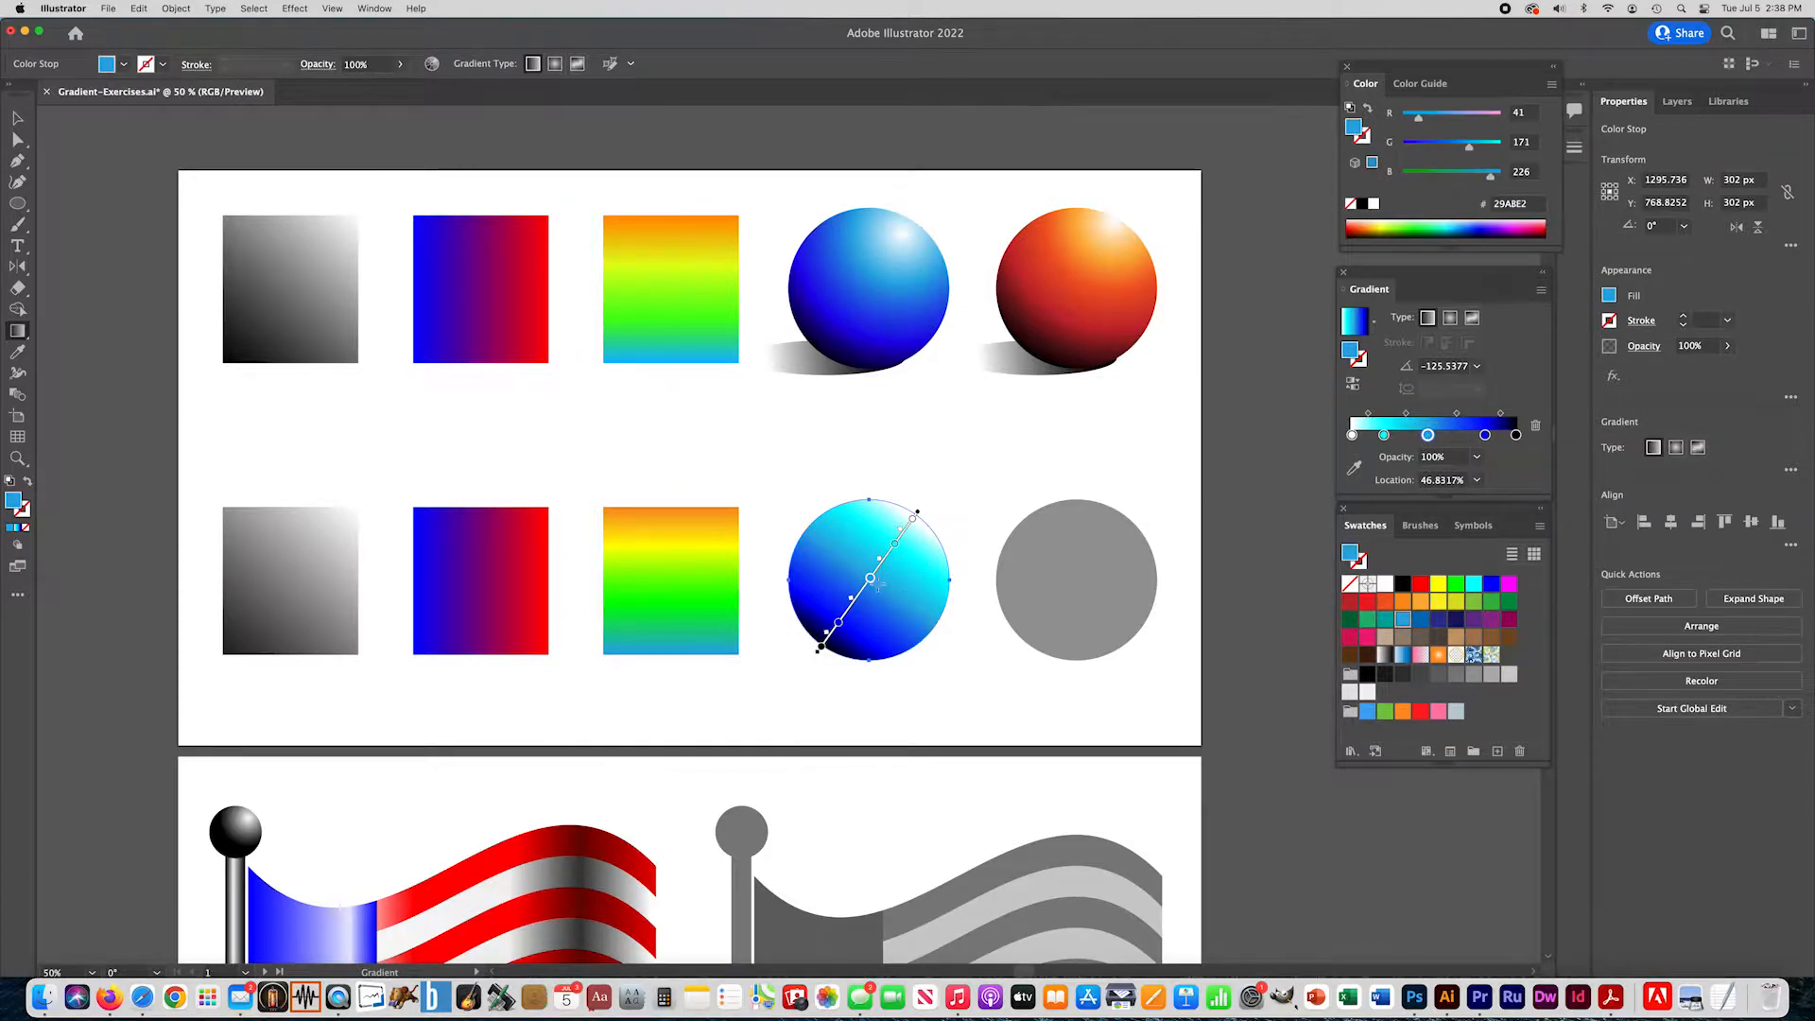
- Make the circle's gradient radial from upper right to lower left at about -122.5° and move the blue stop to about 75%
left_click(1451, 319)
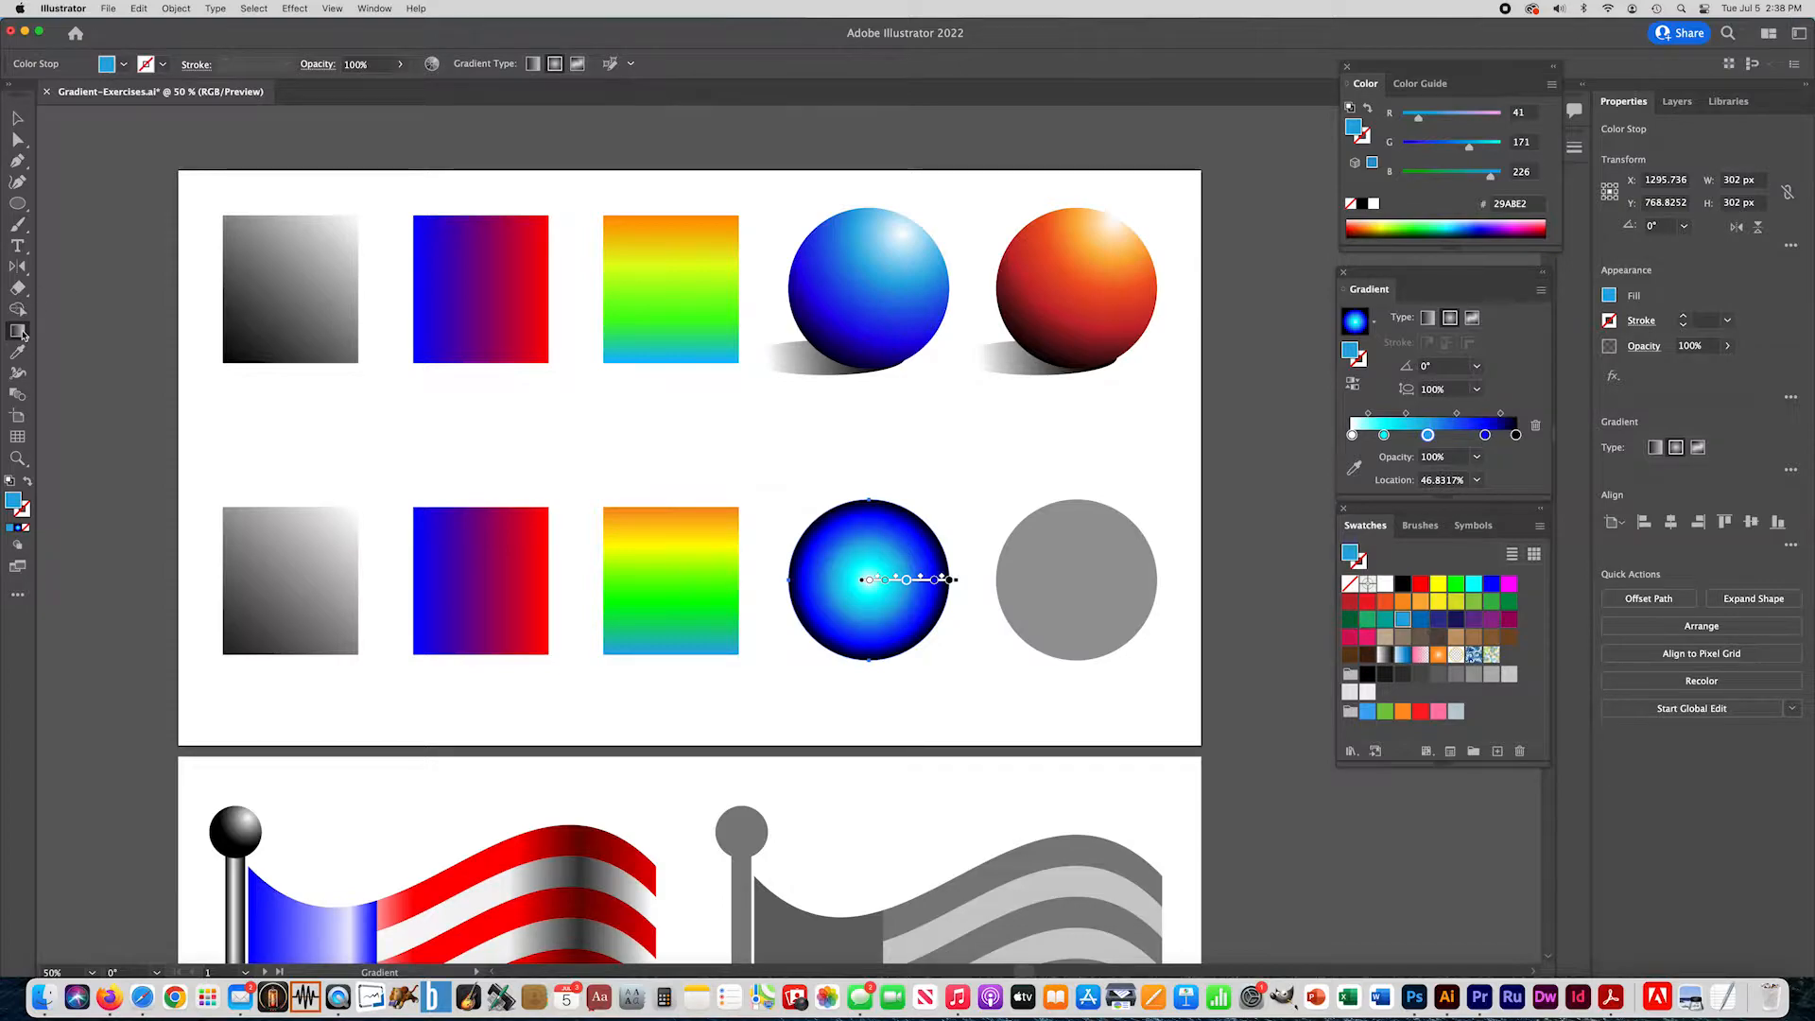
mouse_move(911, 517)
left_mouse_down()
mouse_move(815, 665)
mouse_move(891, 548)
mouse_move(833, 643)
mouse_move(831, 610)
mouse_move(780, 568)
mouse_move(863, 640)
mouse_move(976, 642)
mouse_move(810, 635)
mouse_move(826, 658)
left_mouse_up()
left_click(842, 629)
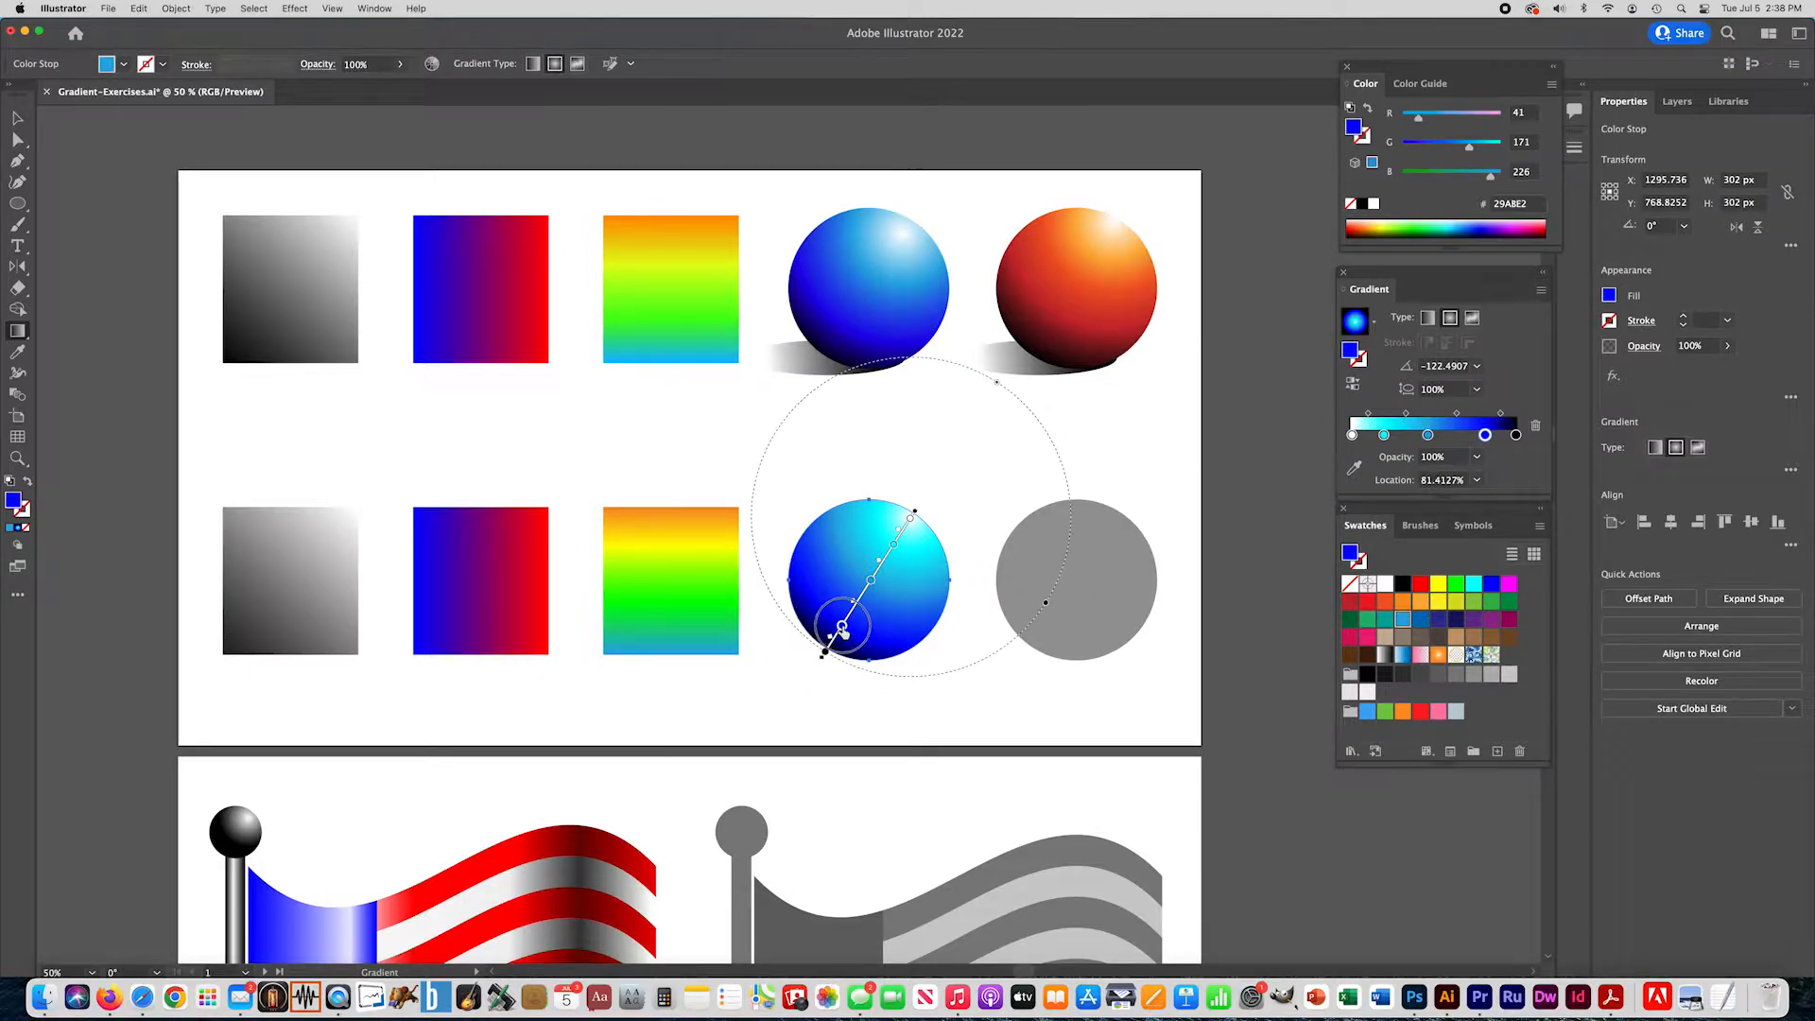
left_click_drag(856, 622, 852, 633)
left_click(1484, 436)
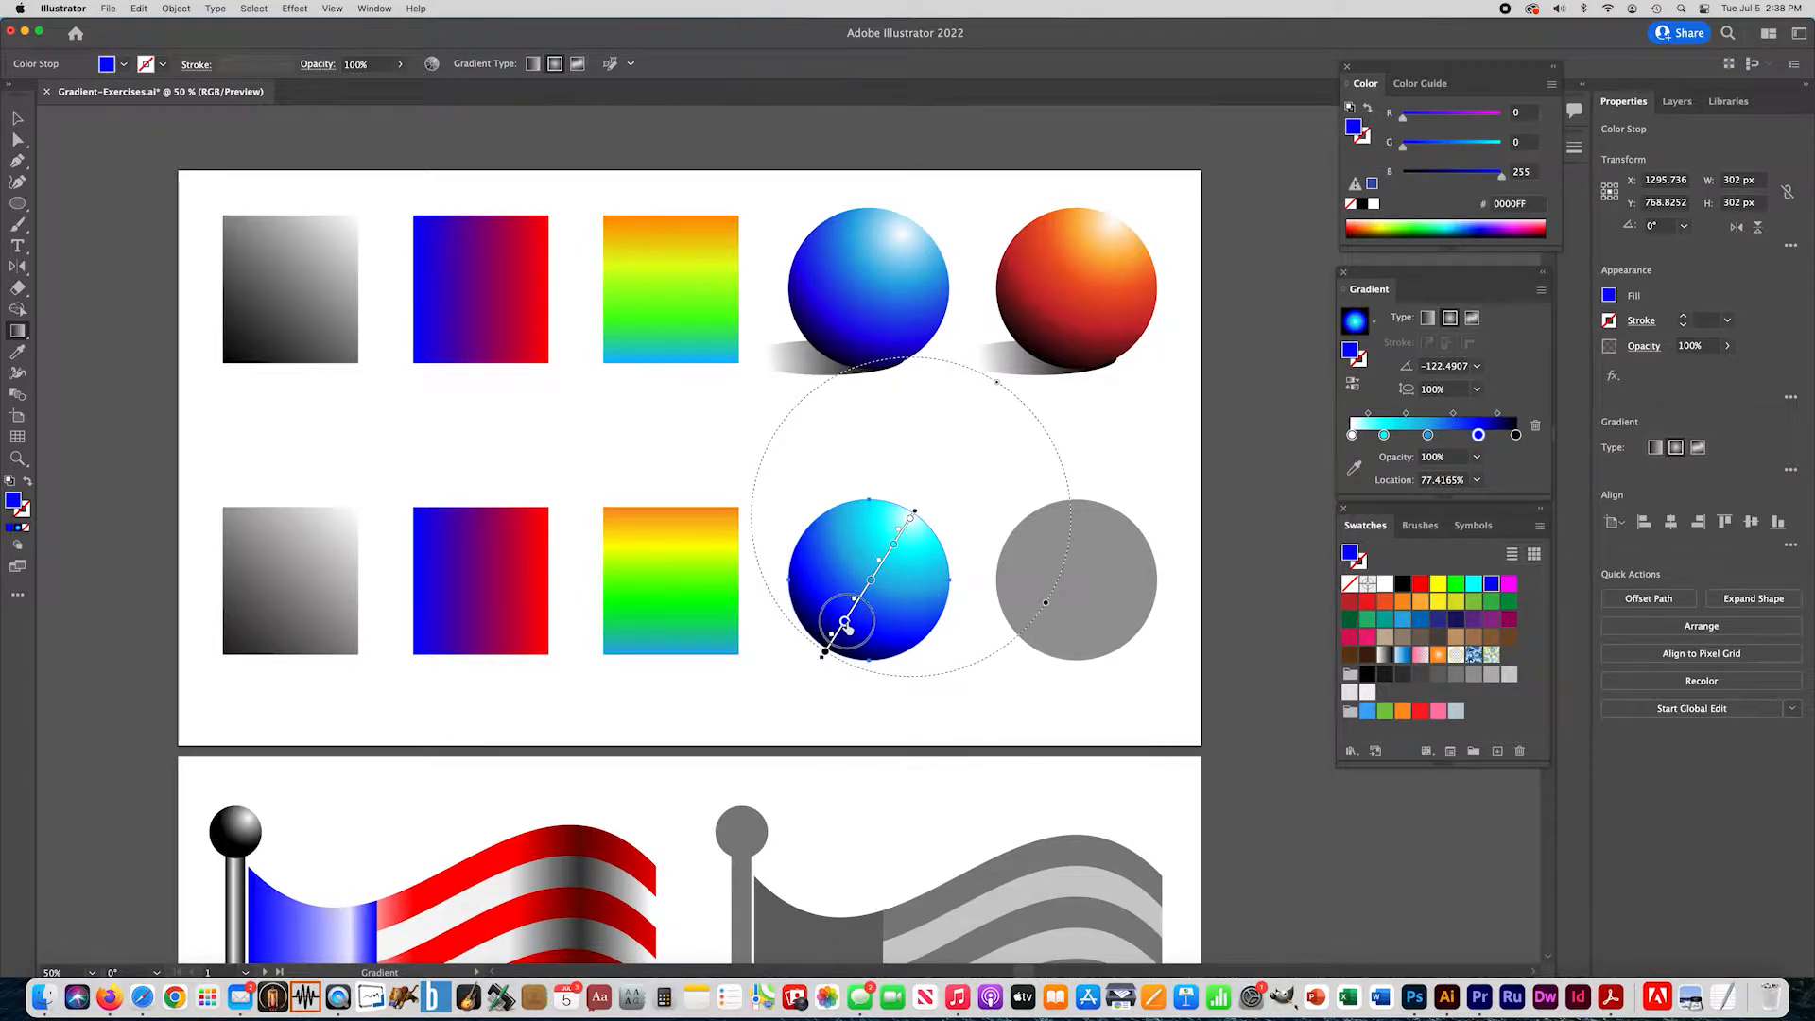
left_click_drag(848, 624, 849, 621)
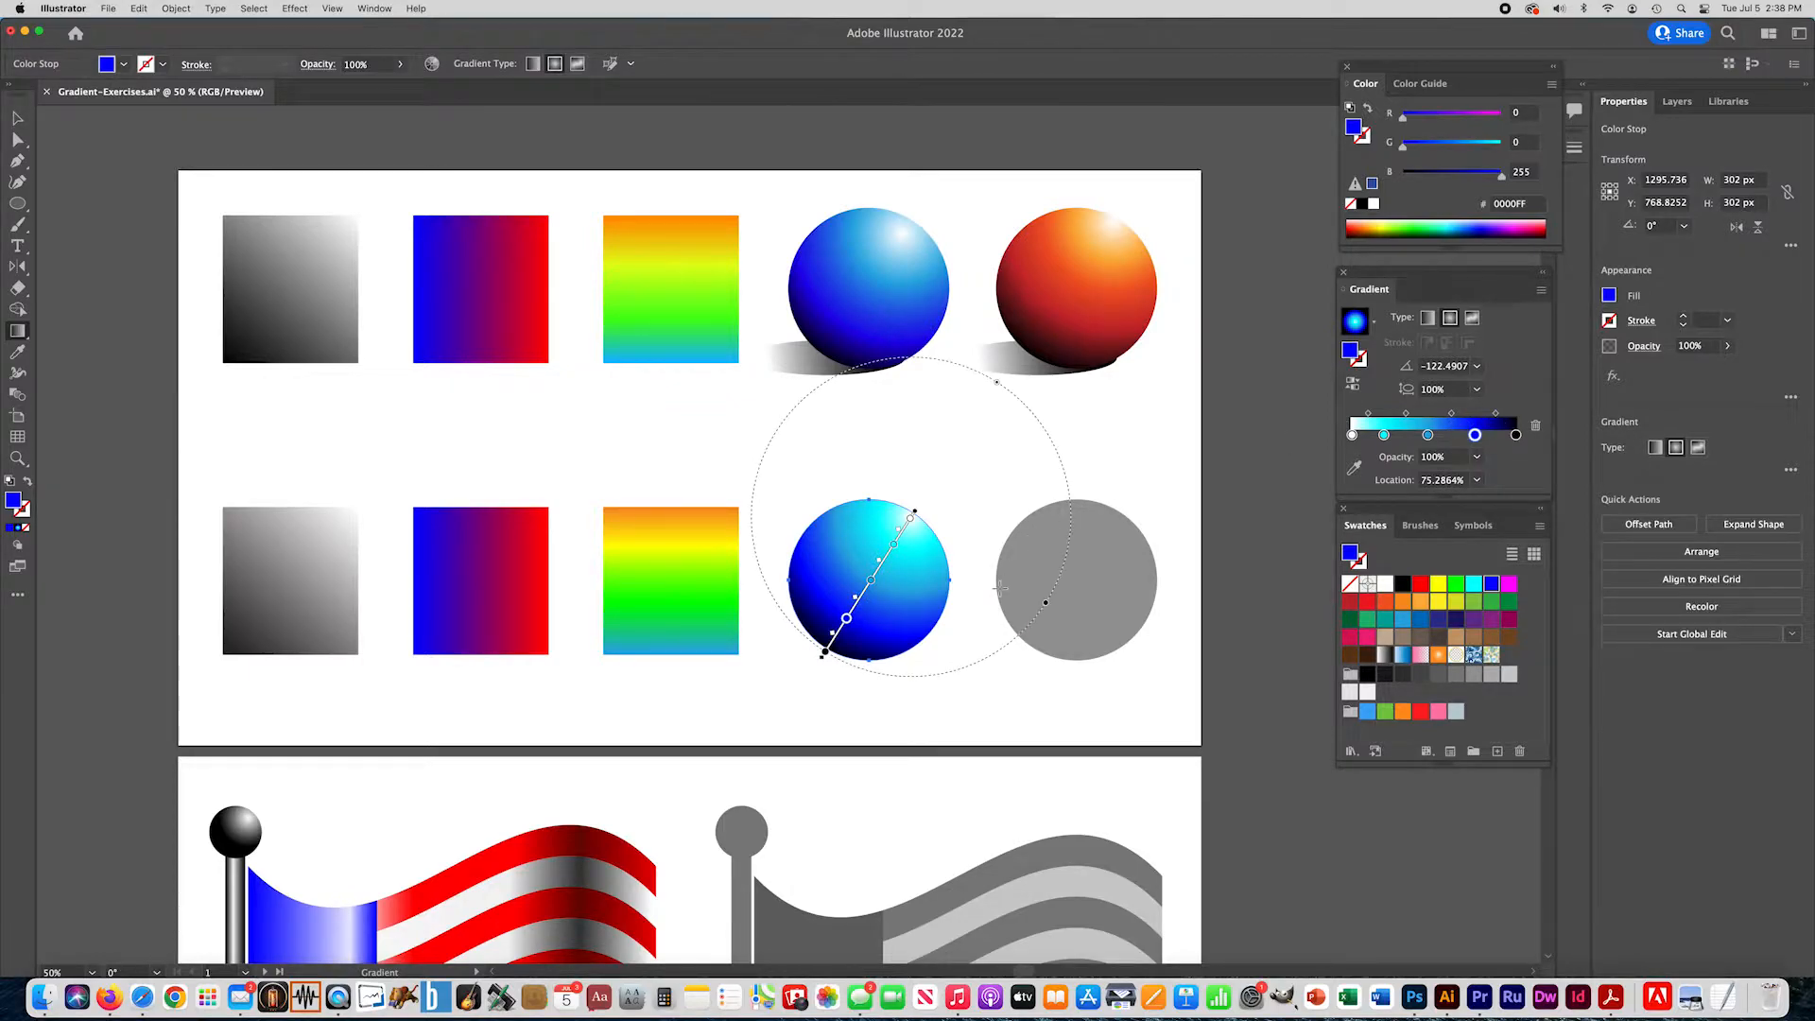
- Fine-tune the cyan stop, shift the light blue stop toward the highlight, and move the white stop to about 3%
left_click(896, 548)
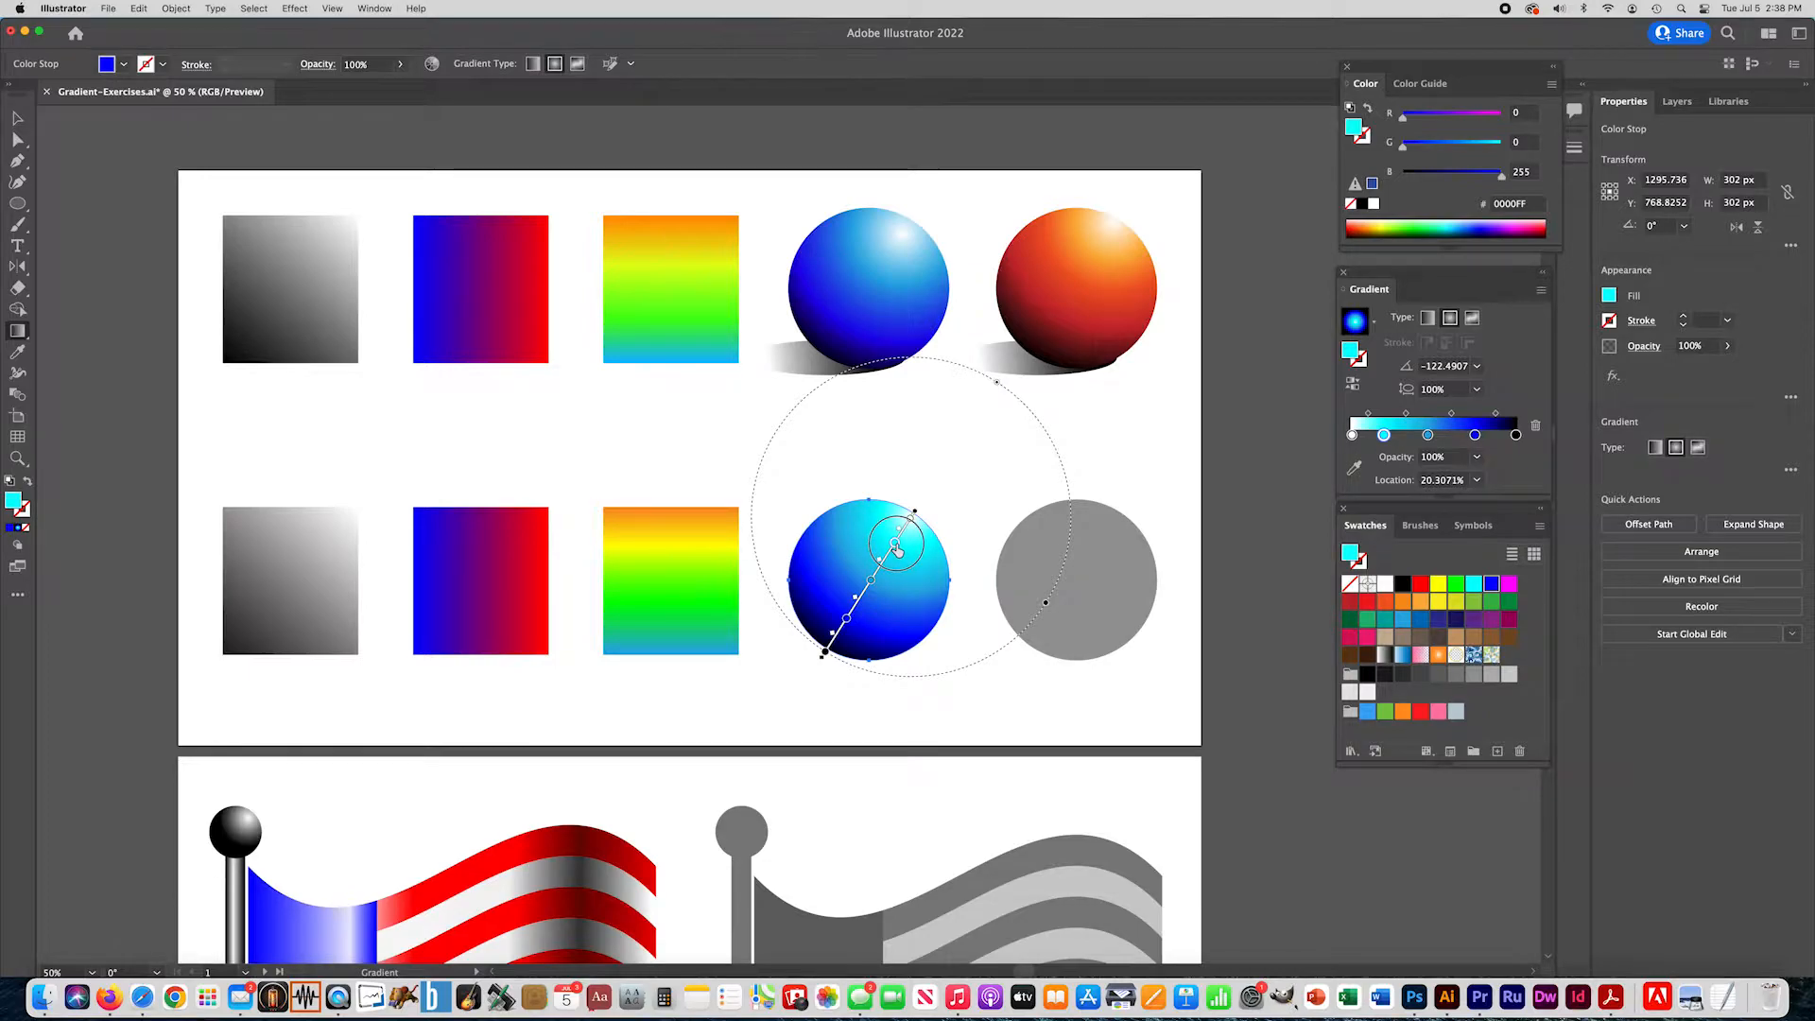
left_click(879, 571)
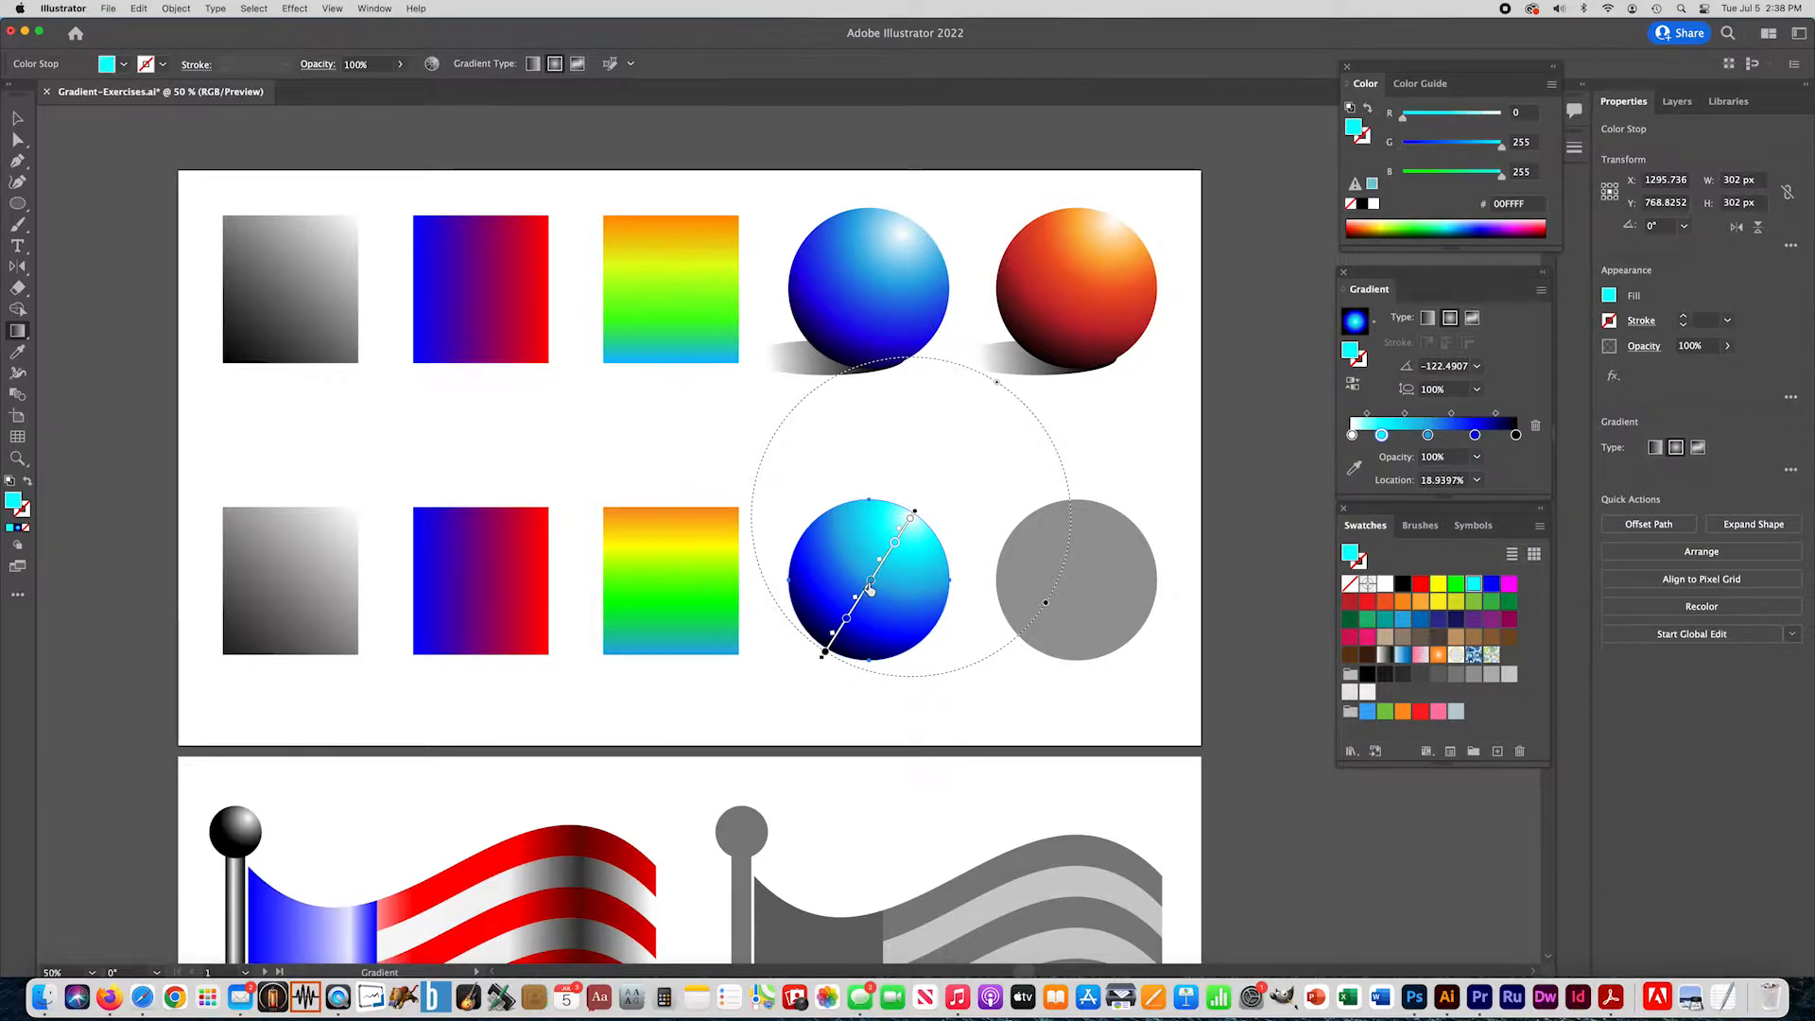
left_click_drag(880, 571, 880, 565)
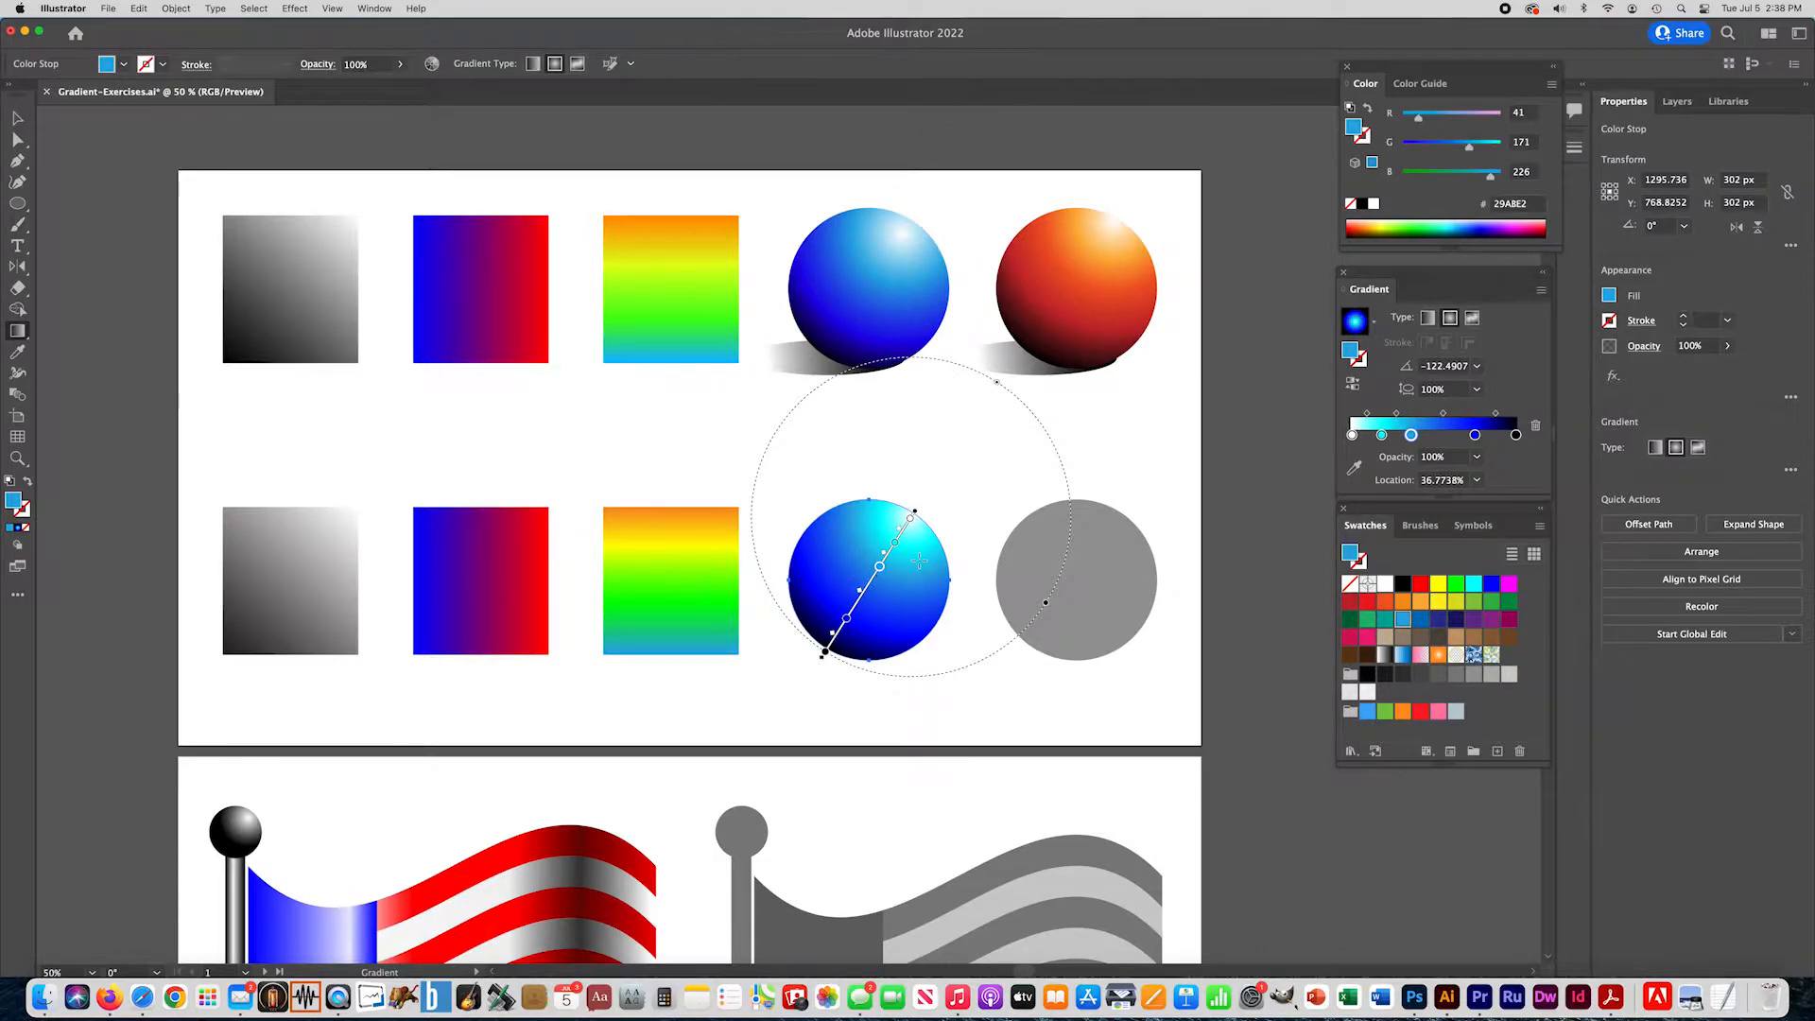
left_click_drag(880, 568, 911, 532)
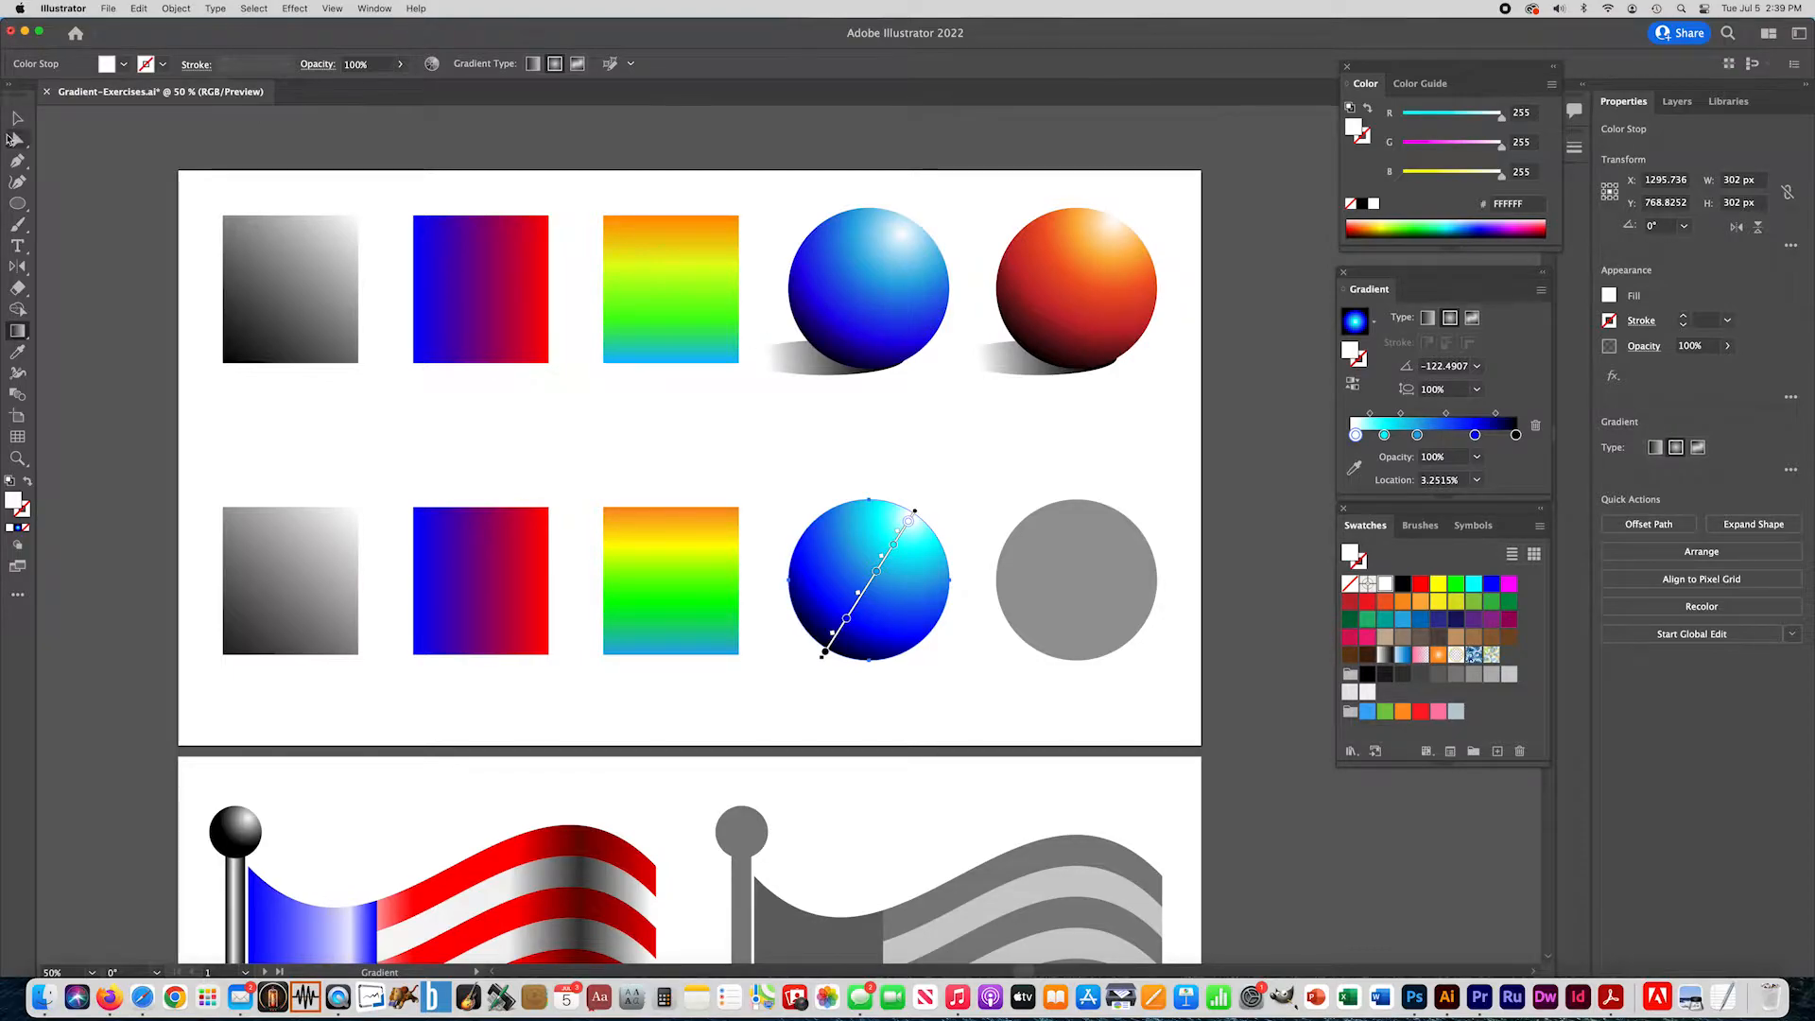
left_click(17, 117)
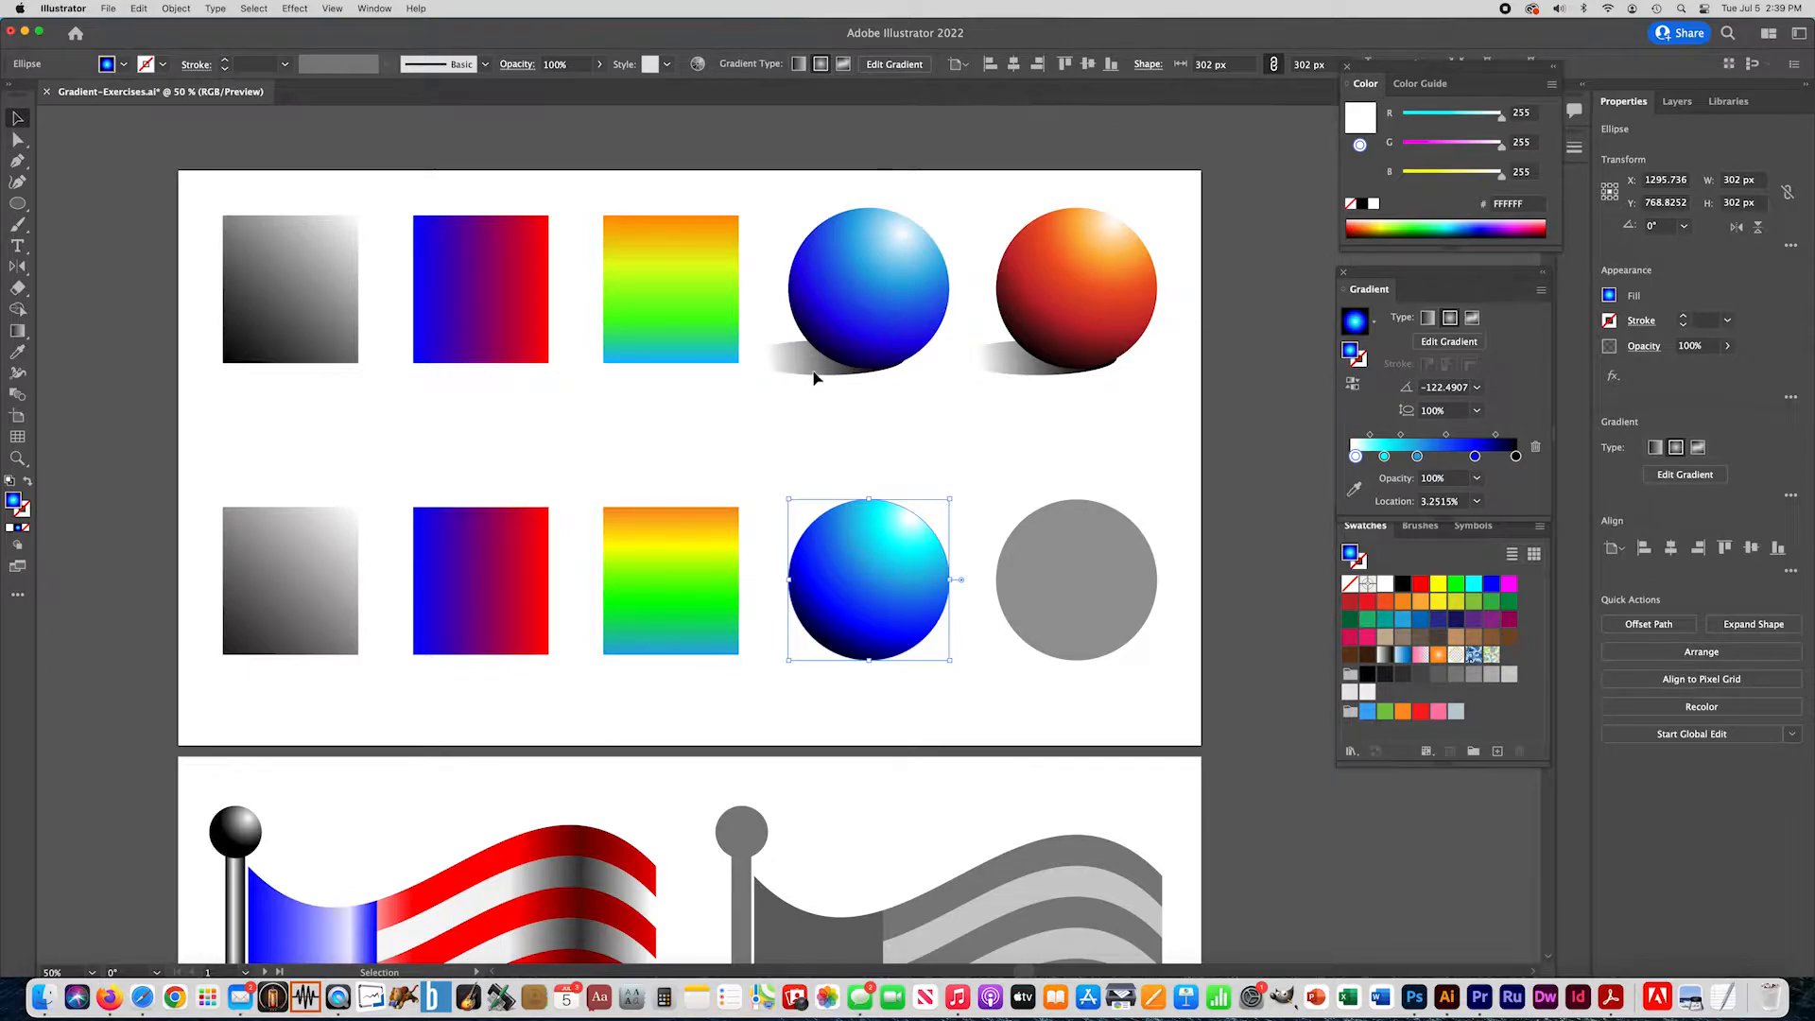
- Draw a flat ellipse about 354 × 114 px over the lower left of the blue ball as its shadow
left_click(18, 204)
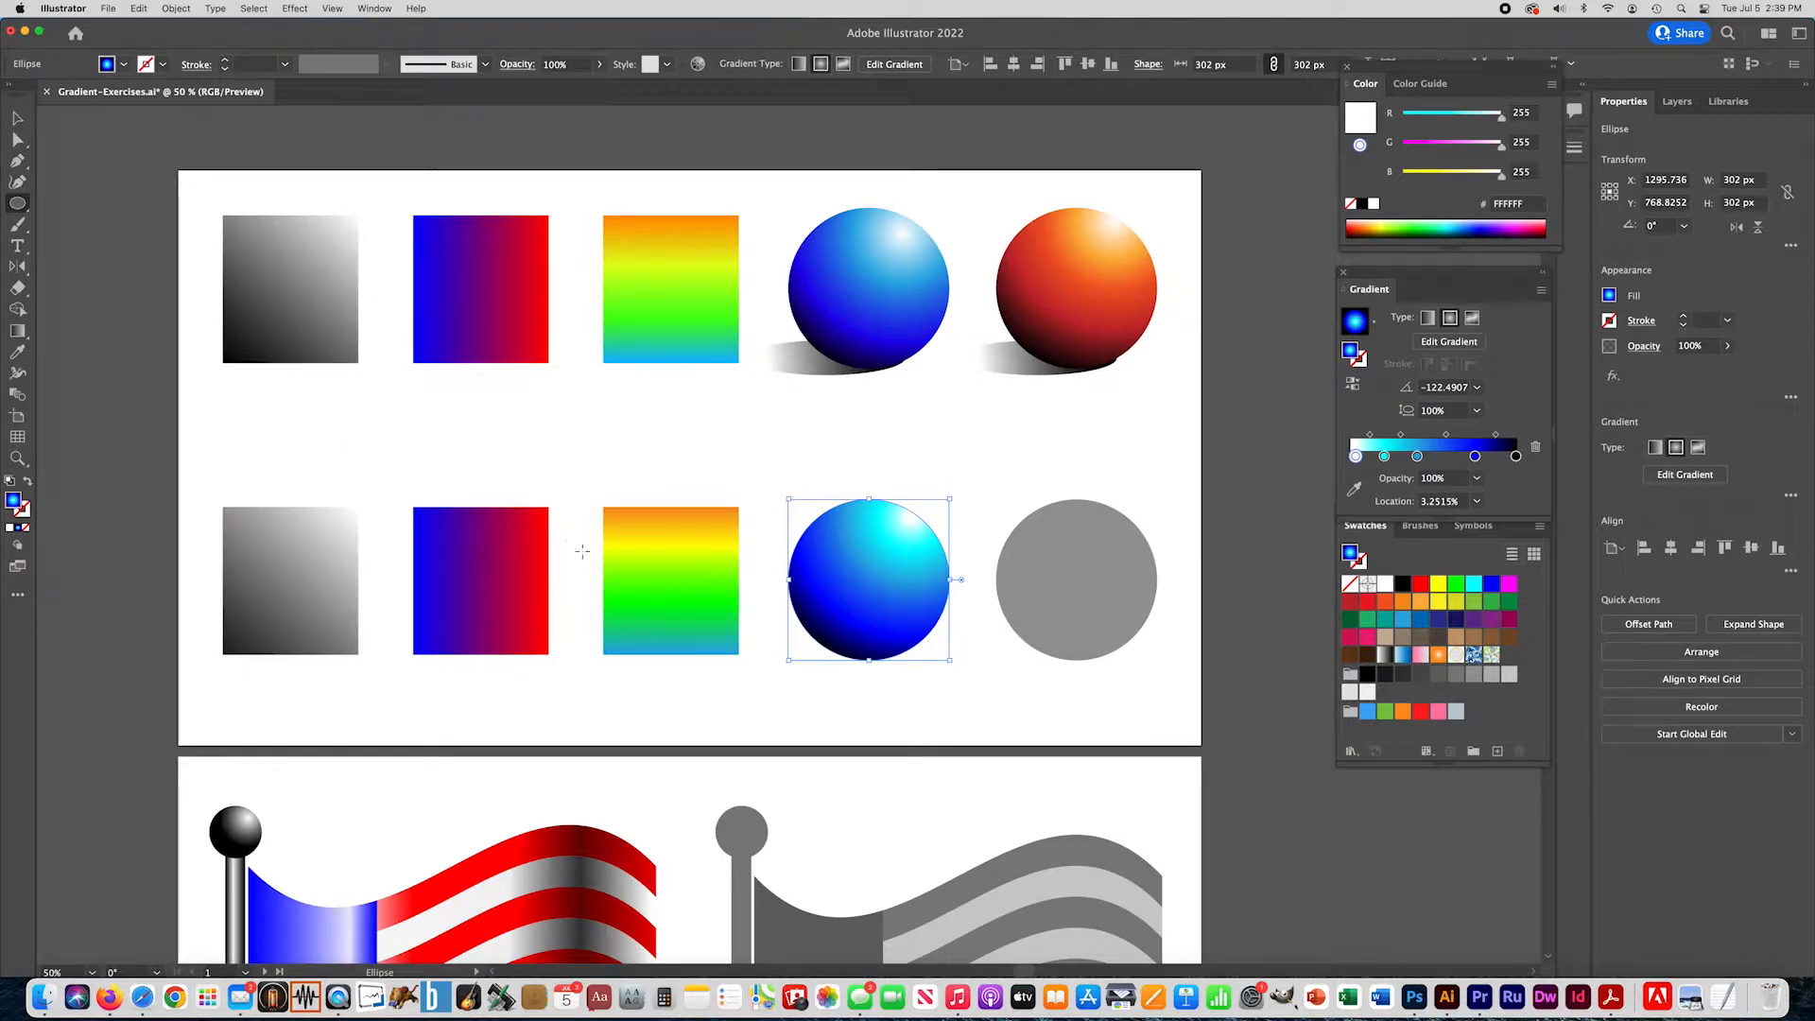
left_click_drag(744, 660, 935, 597)
key("v")
left_click_drag(779, 632, 780, 638)
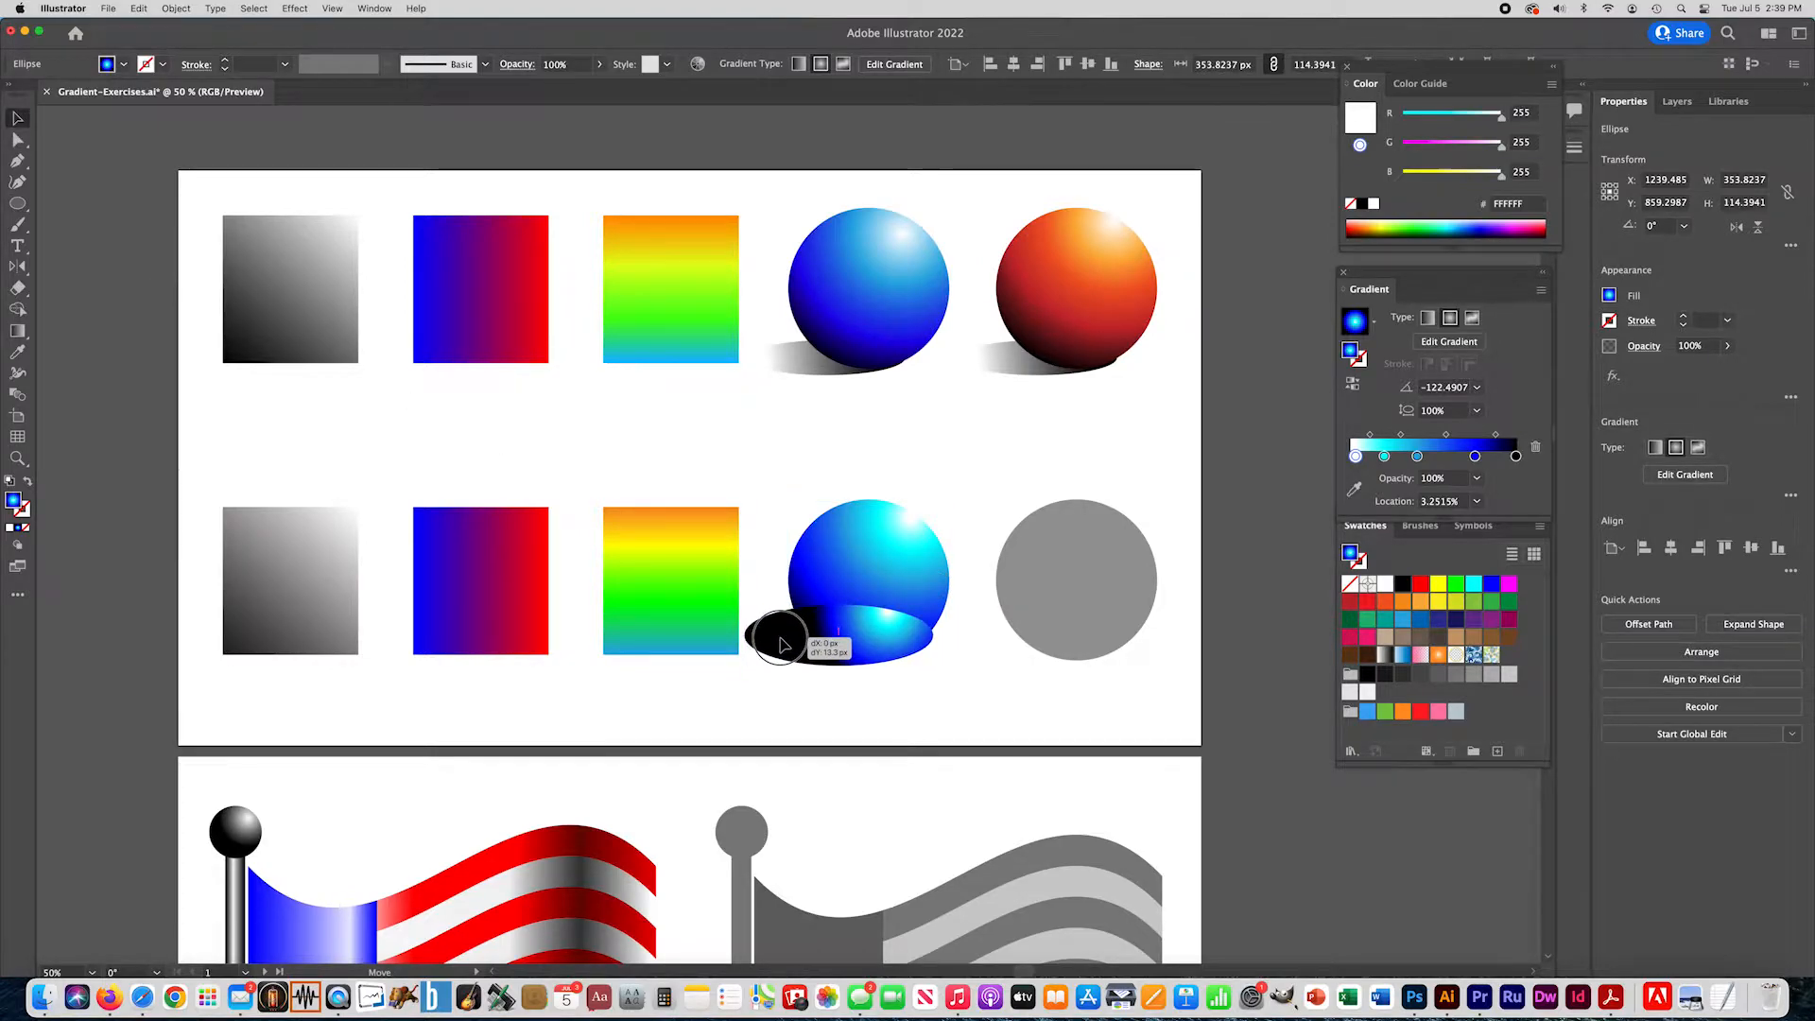
- Reduce the shadow ellipse's gradient to its white and black stops and make it linear at 0°
left_click_drag(1385, 455, 1477, 501)
left_click(1418, 457)
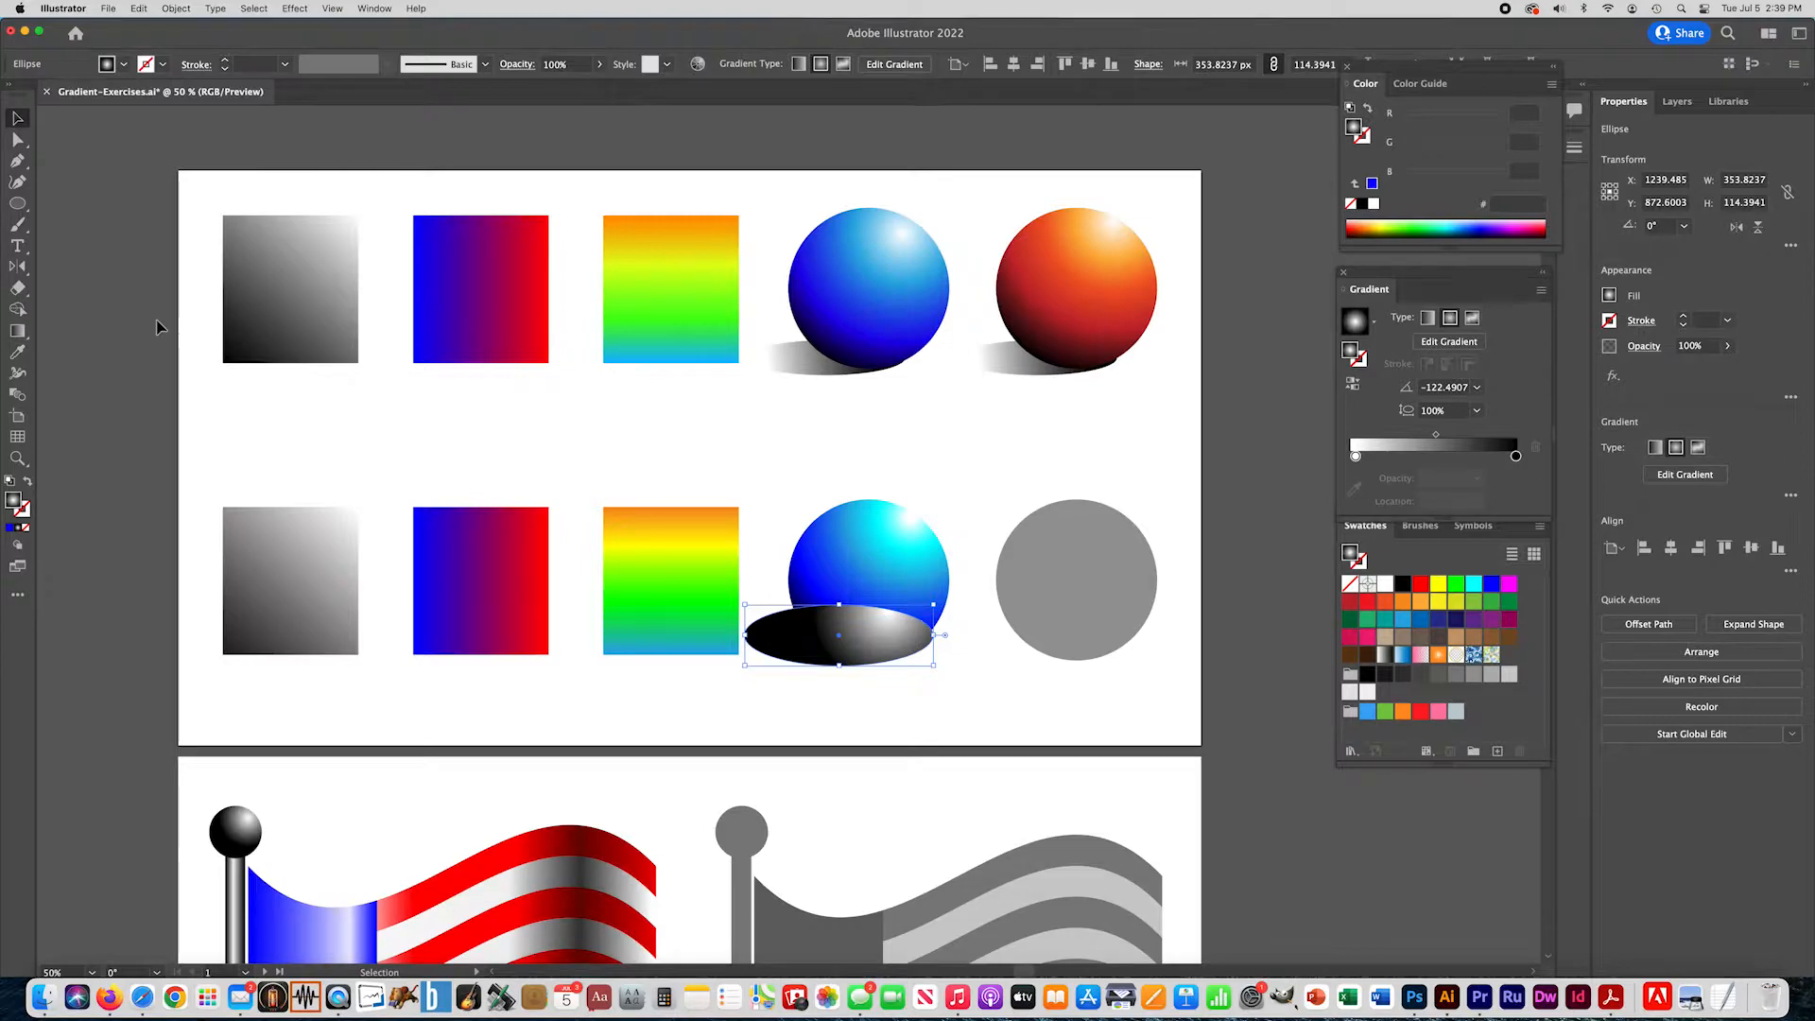
left_click(1428, 319)
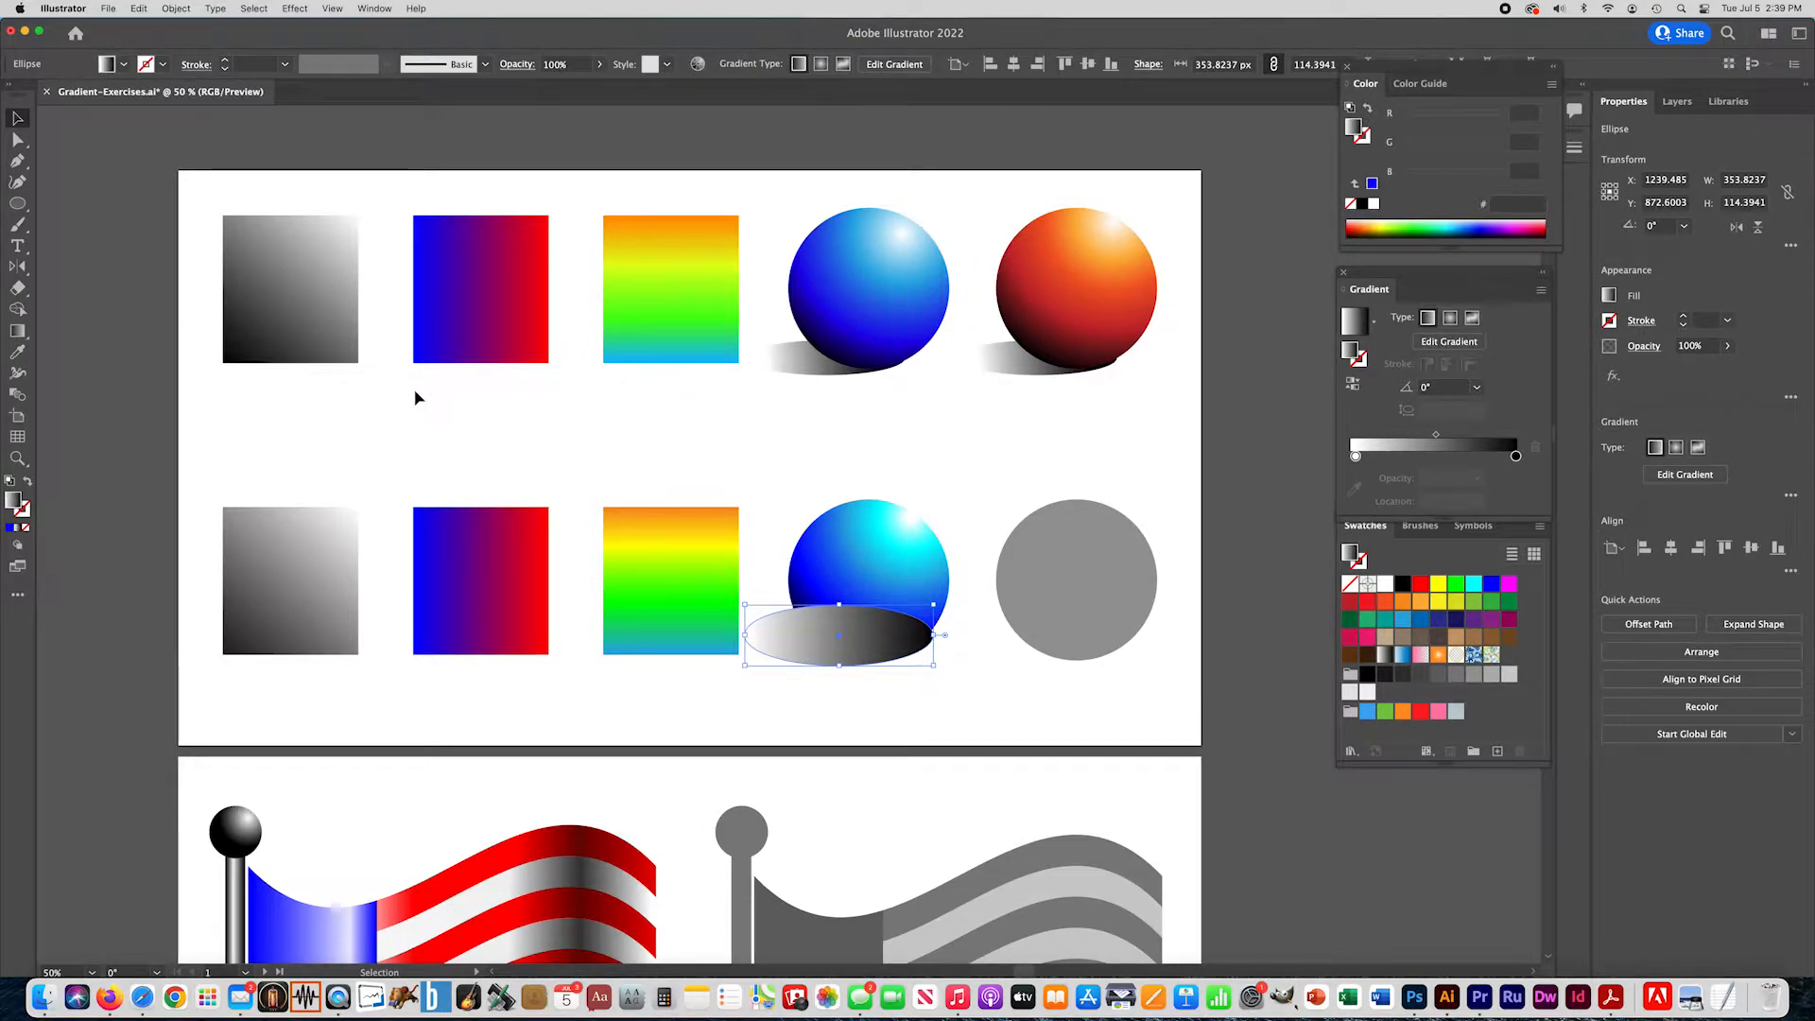
- Send the shadow ellipse to the back and shrink it to about 325 × 104 px beneath the blue ball
left_click(176, 8)
mouse_move(236, 45)
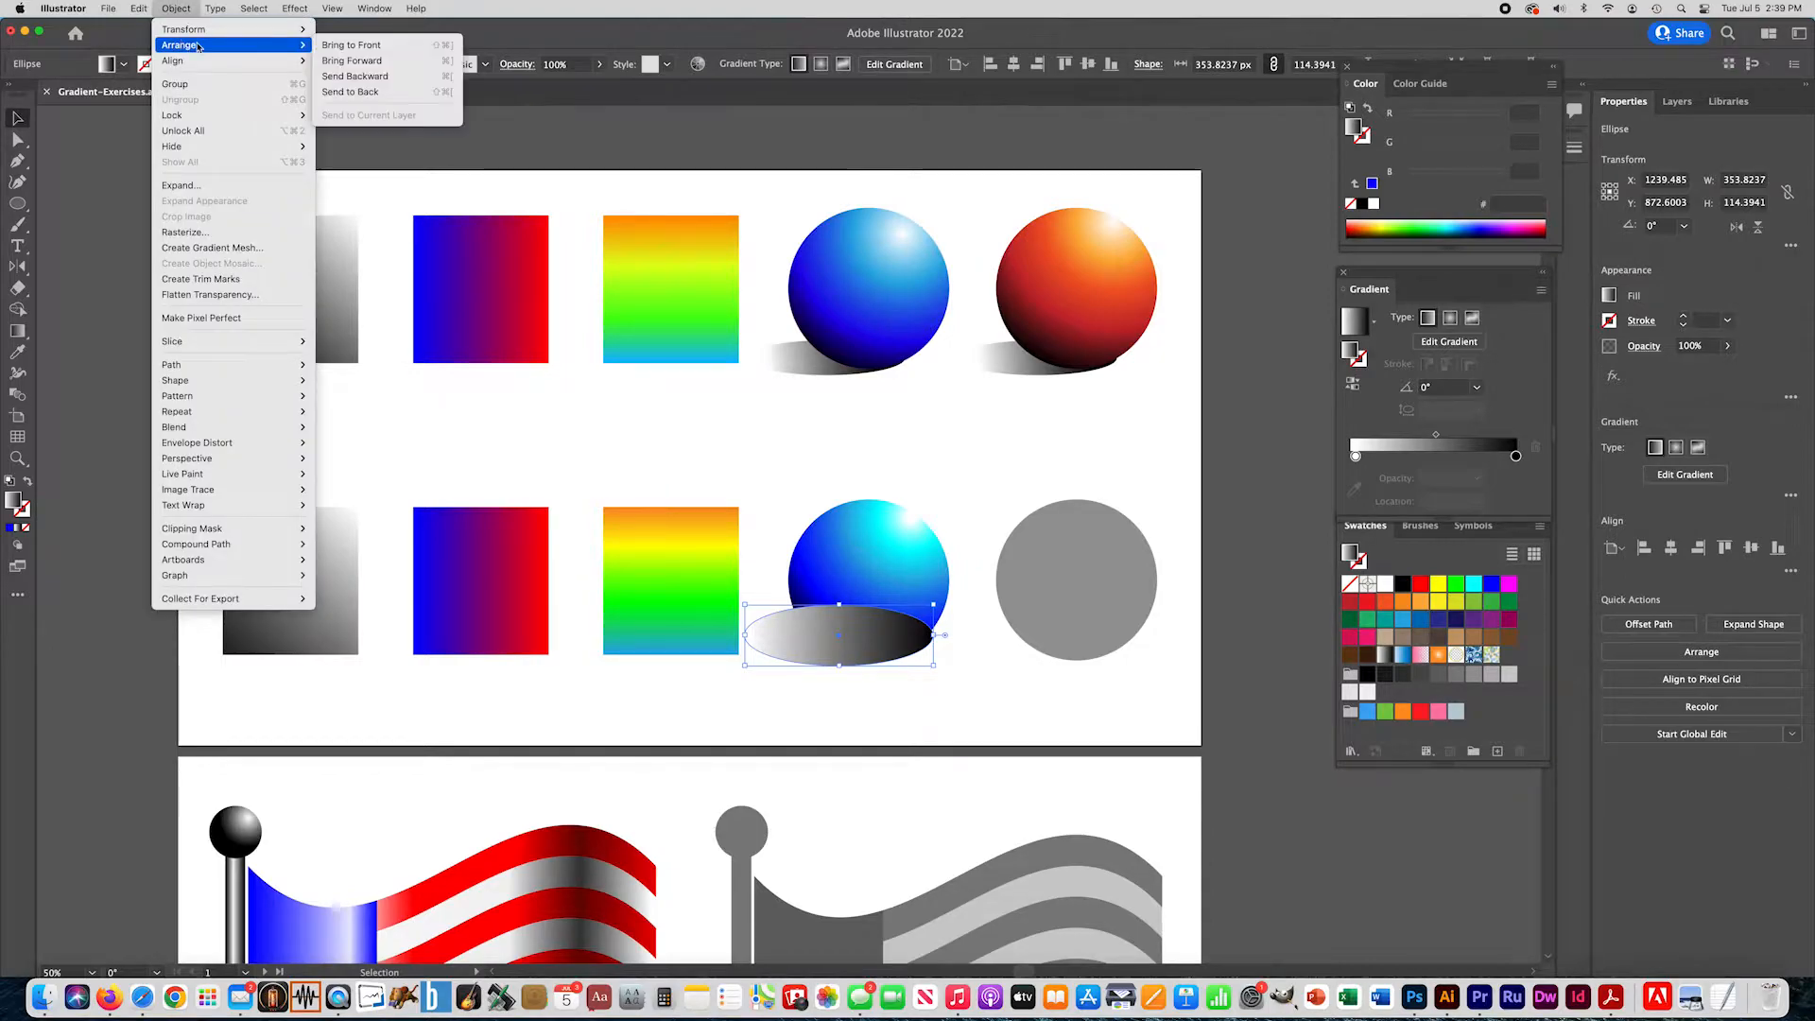
left_click(348, 92)
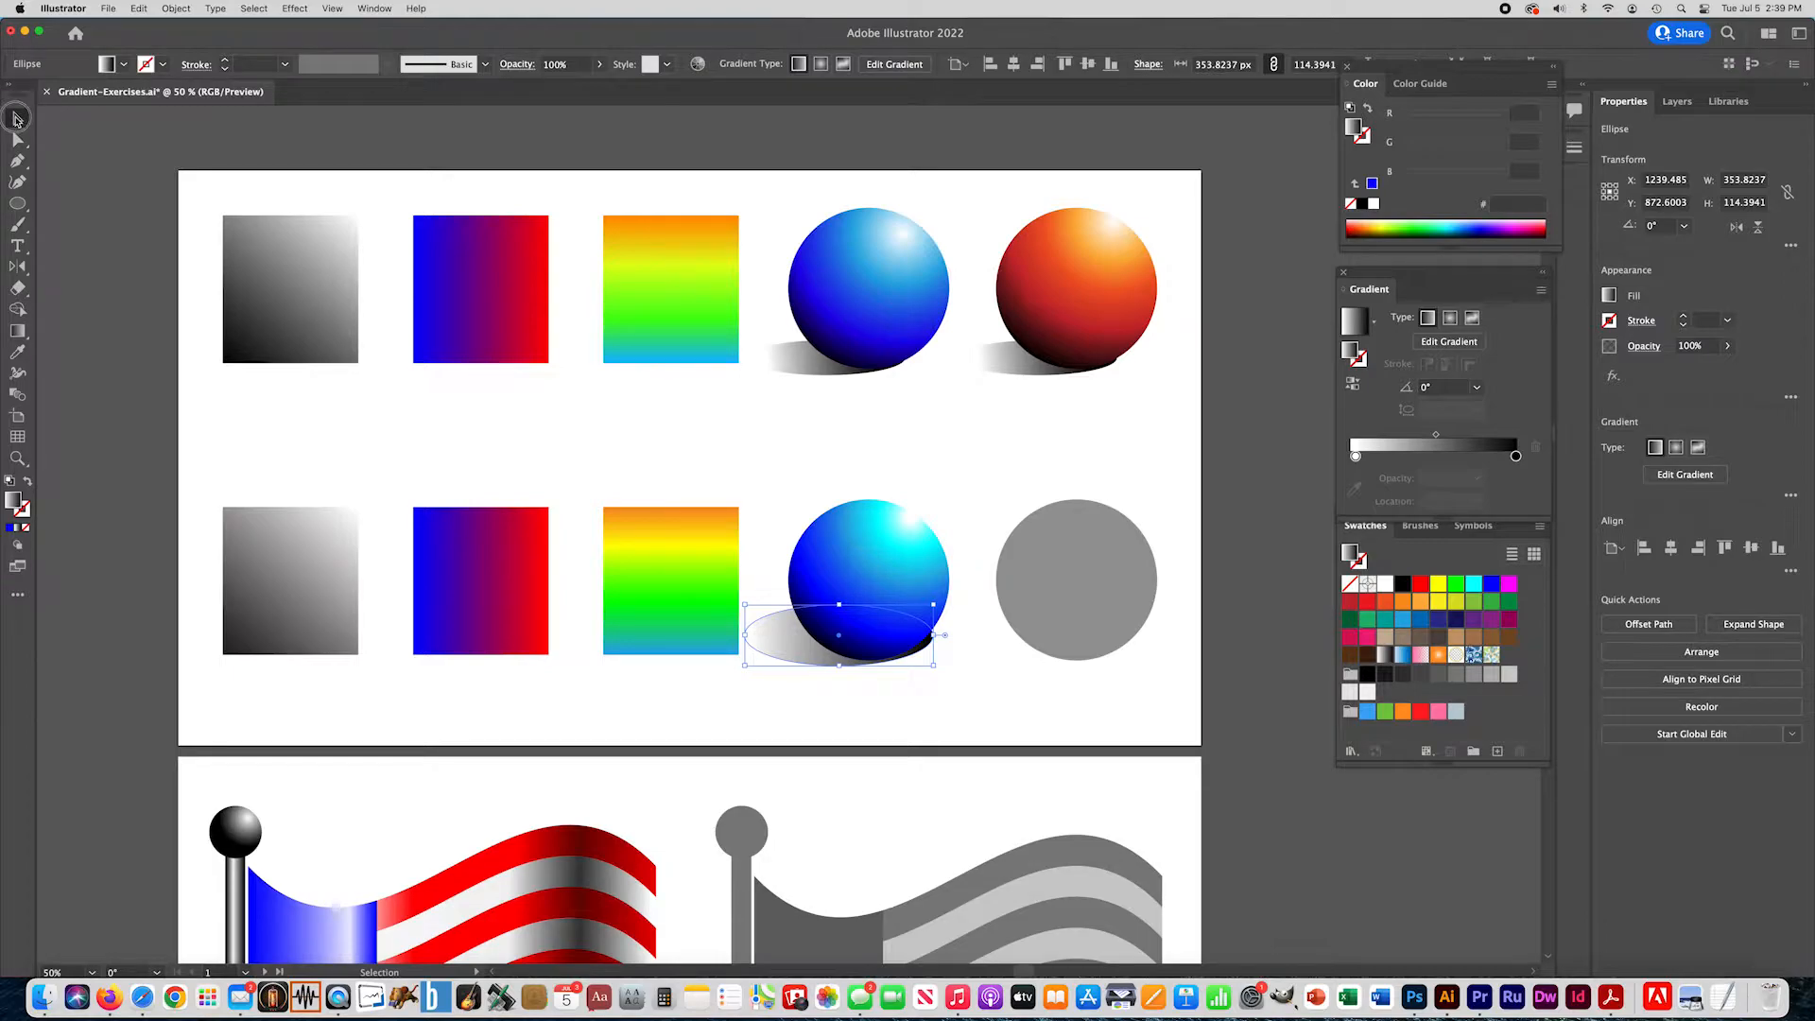
left_click(162, 161)
mouse_move(794, 659)
left_mouse_down()
mouse_move(746, 665)
mouse_move(791, 651)
left_mouse_up()
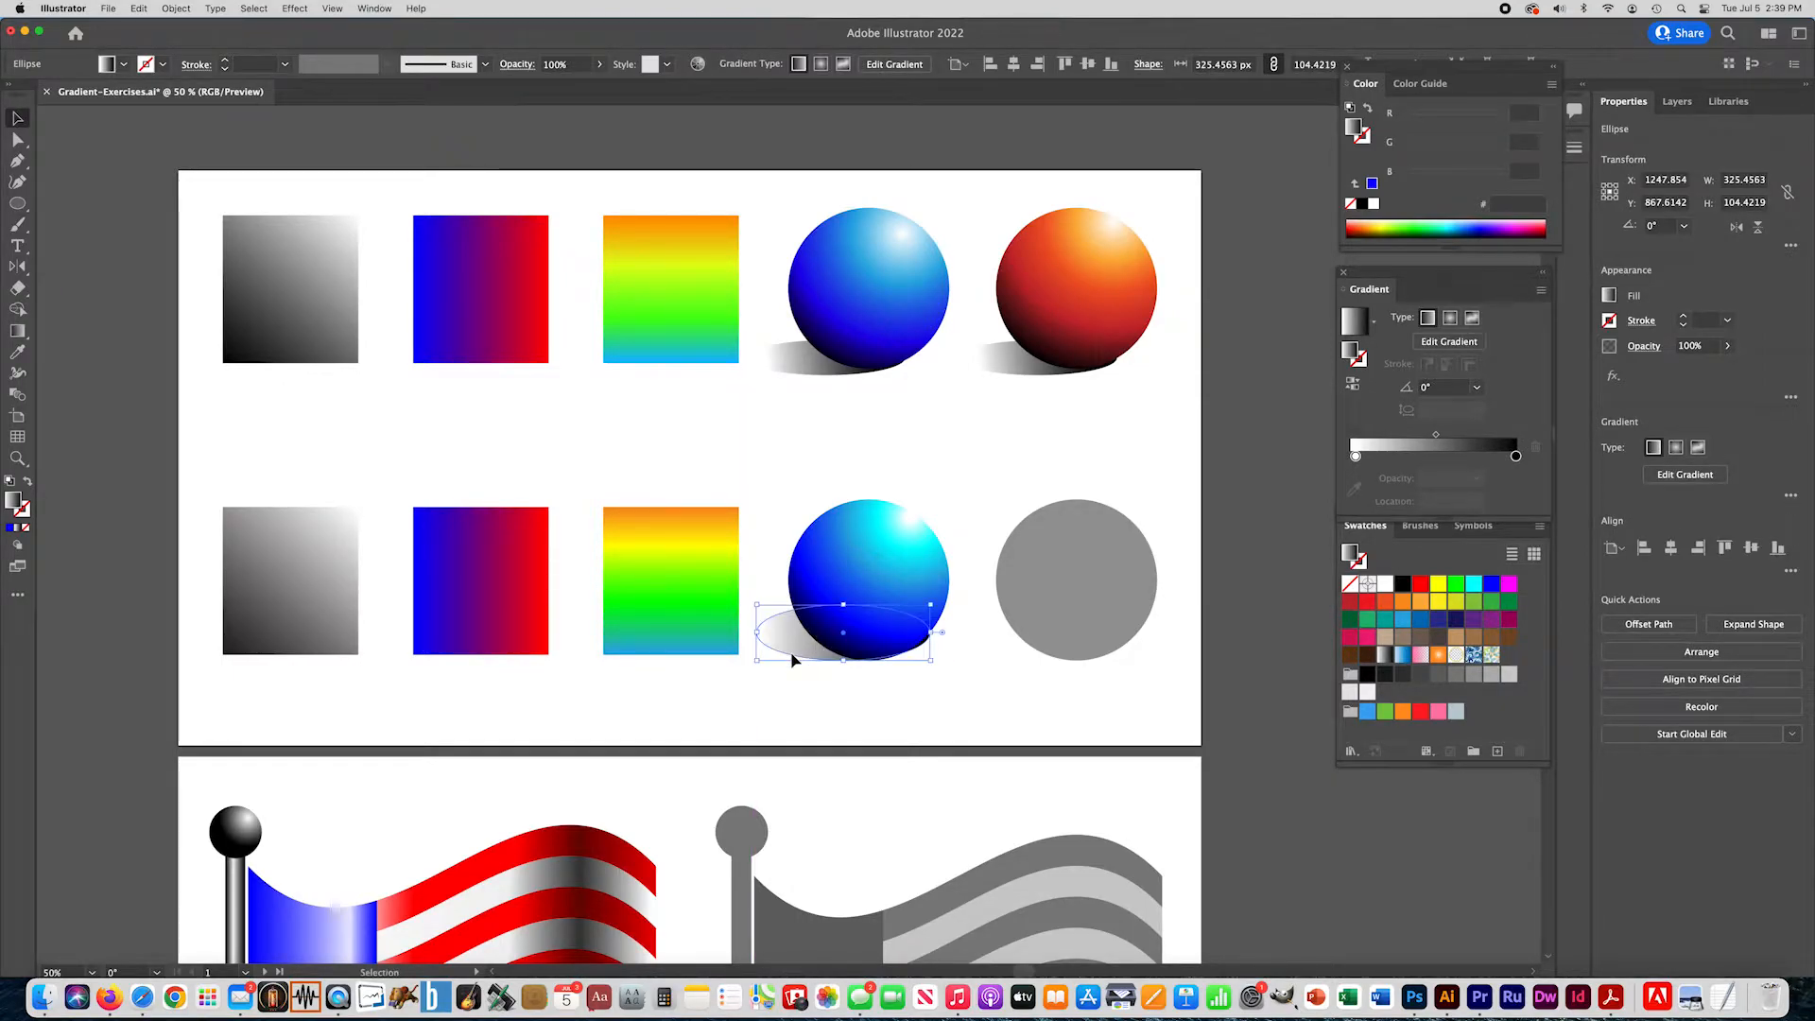
- Duplicate the blue ball's shadow to the same position under the remaining gray circle
left_click(771, 689)
left_click_drag(791, 650, 996, 653)
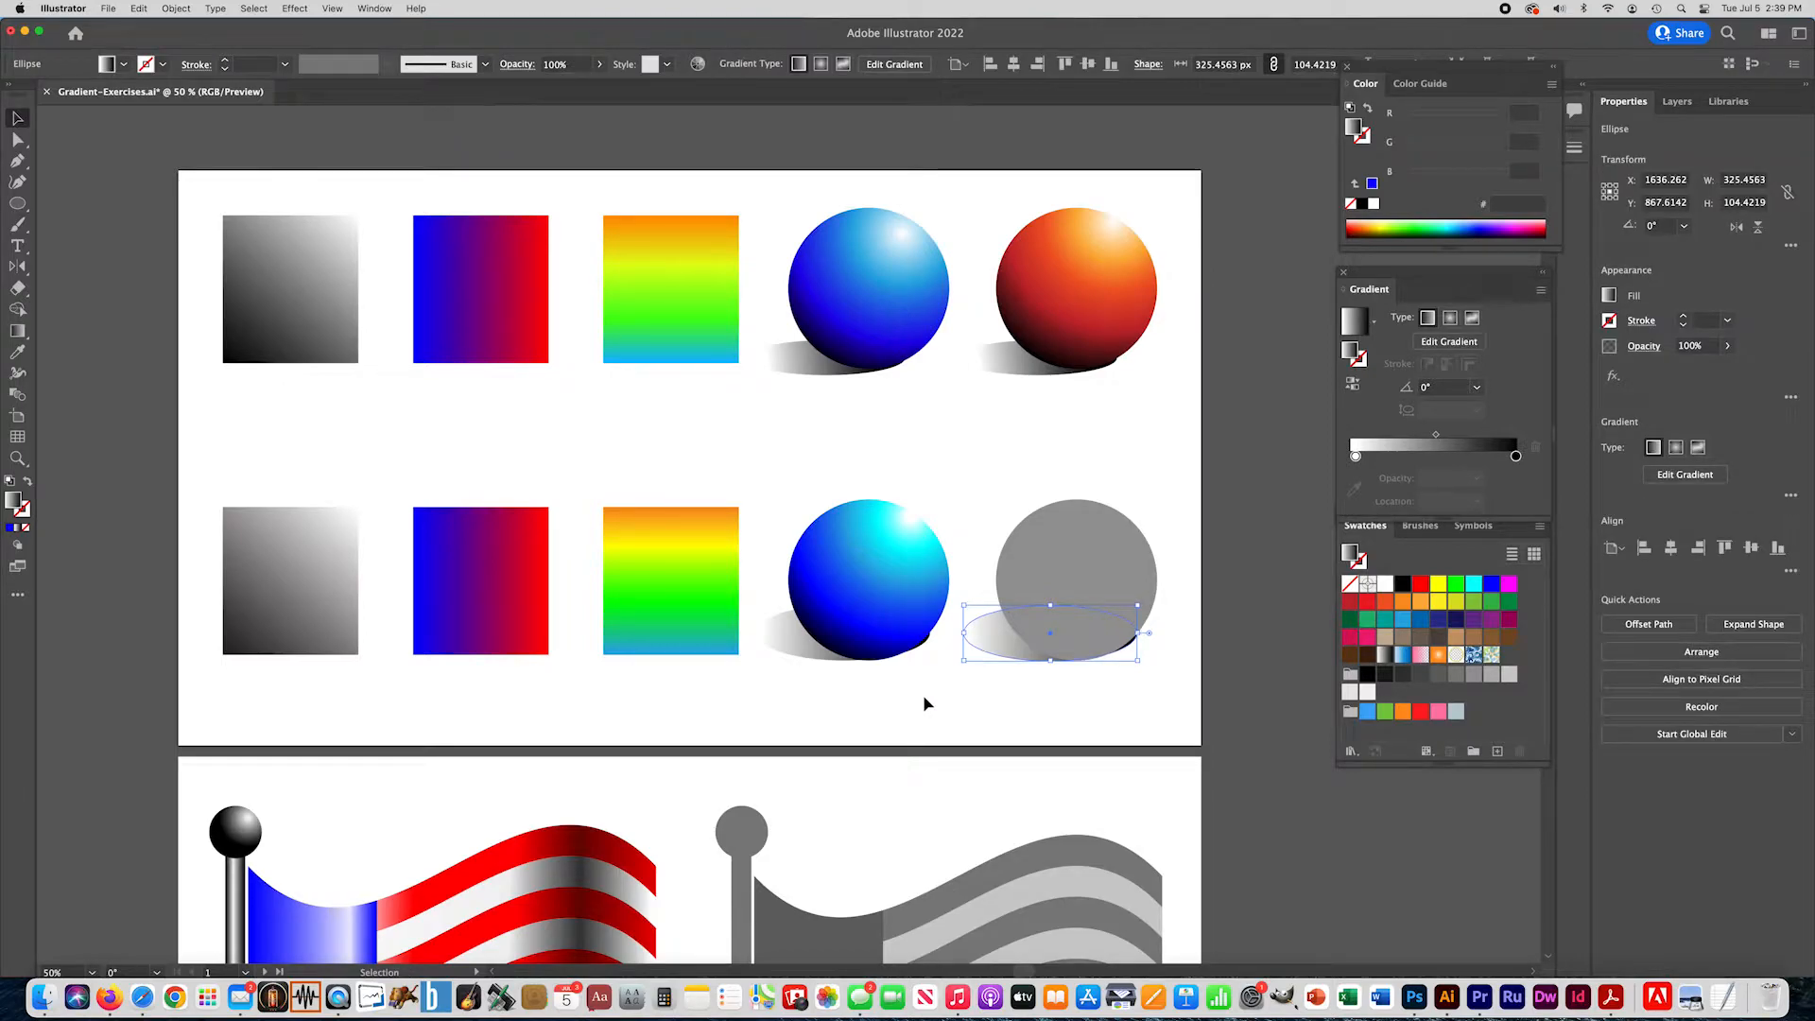
left_click(810, 655)
left_click(775, 705)
- Nudge both shadow ellipses slightly left and down under their circles, and deselect them
left_click(995, 653)
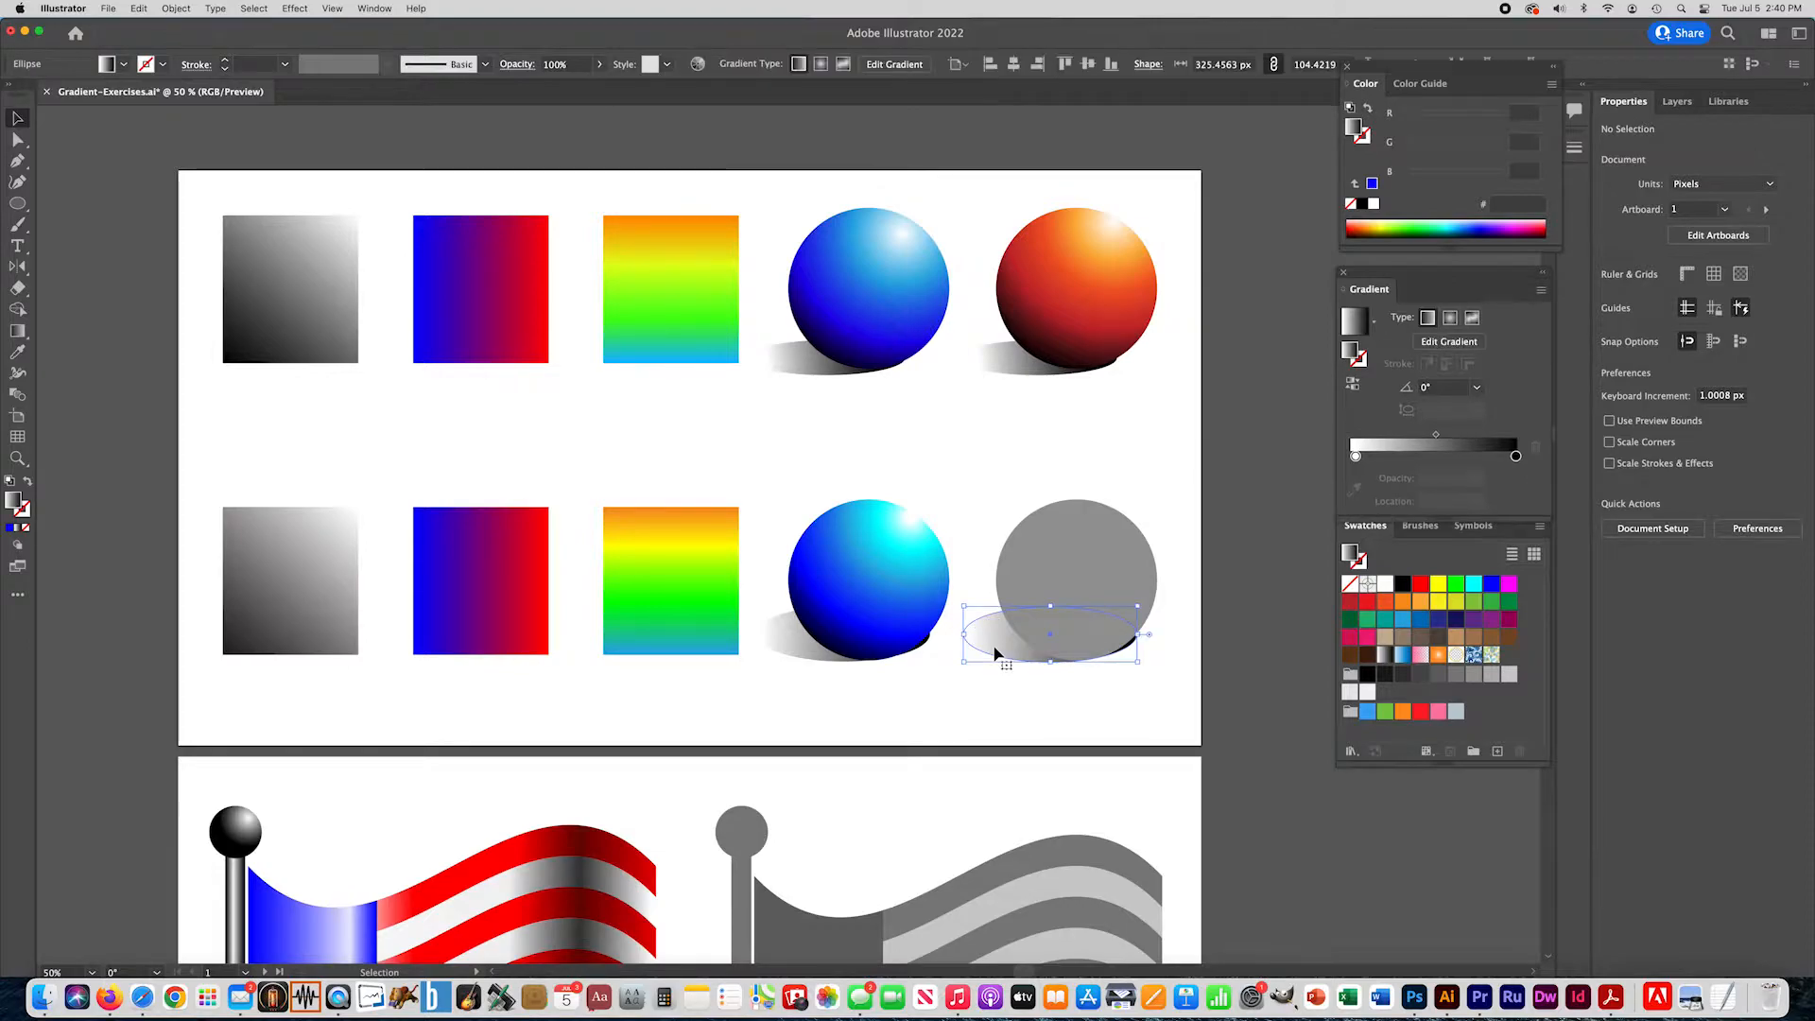
key("Left")
key("Left")
key("Left")
key("Left")
key("Left")
key("Left")
key("Left")
key("Left")
key("Left")
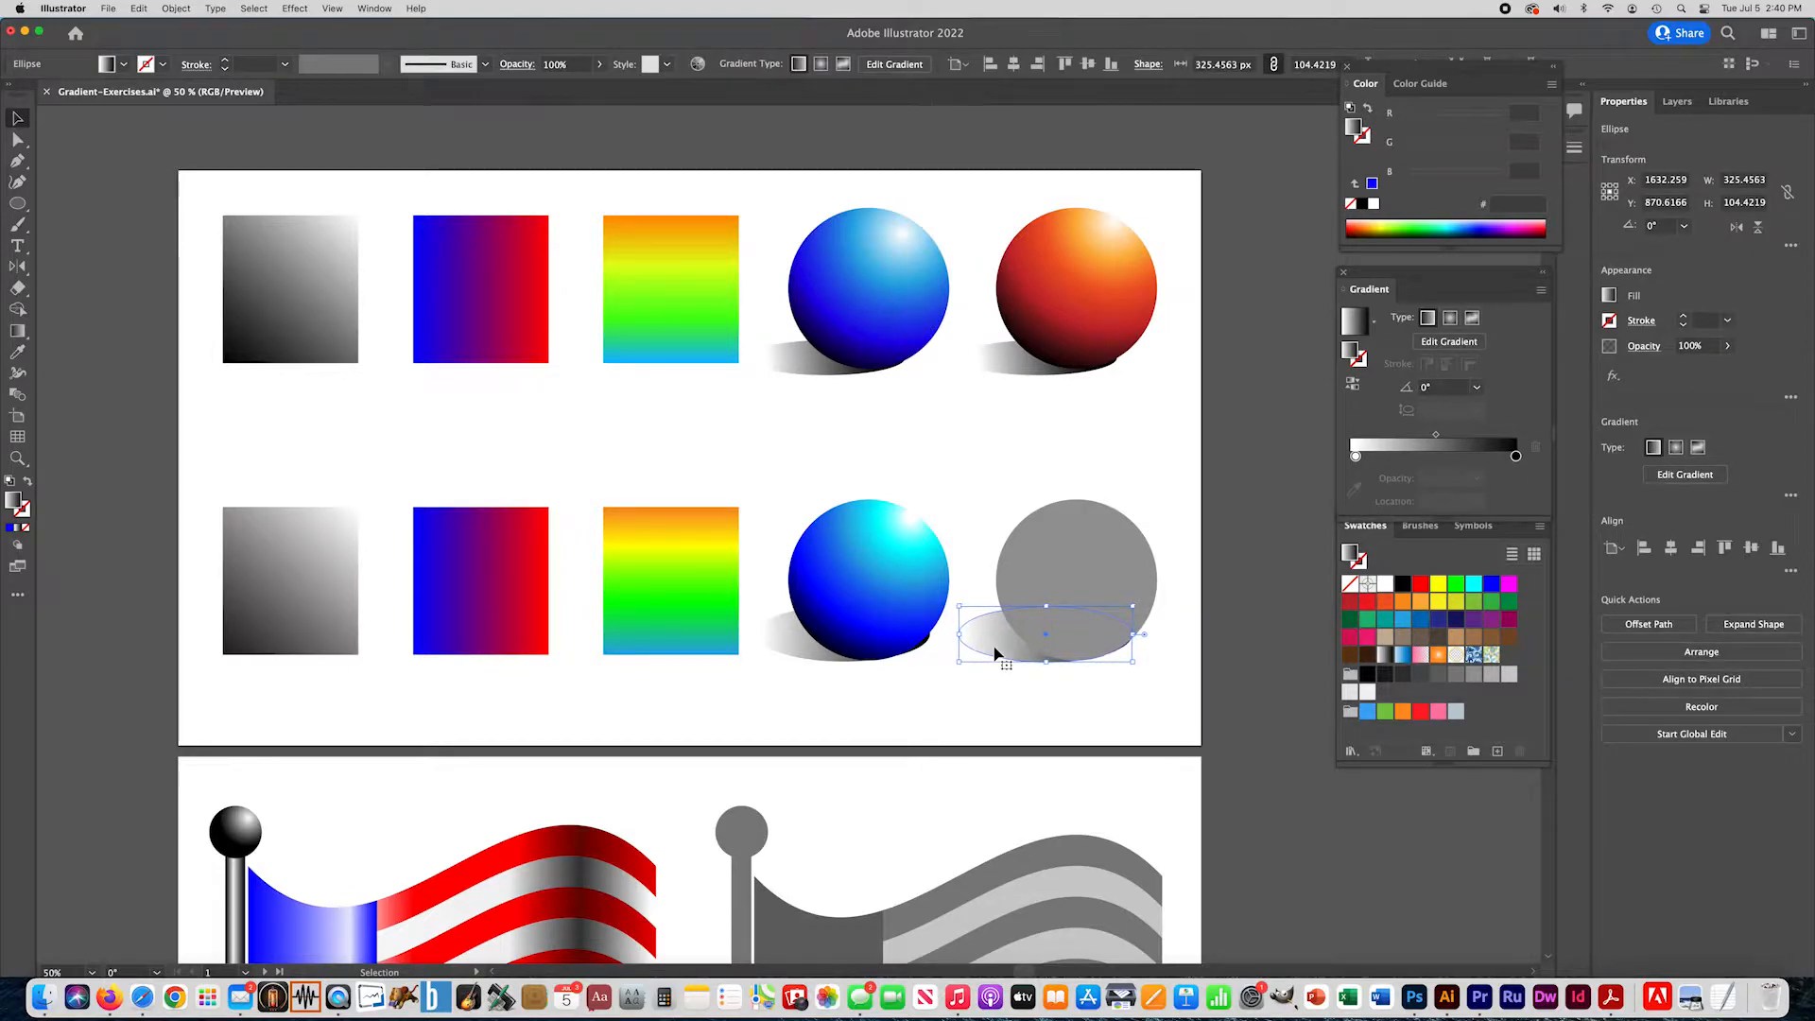
left_click(802, 656)
key("Left")
key("Left")
key("Left")
key("Left")
key("Left")
key("Down")
key("Down")
key("Down")
key("Down")
key("Down")
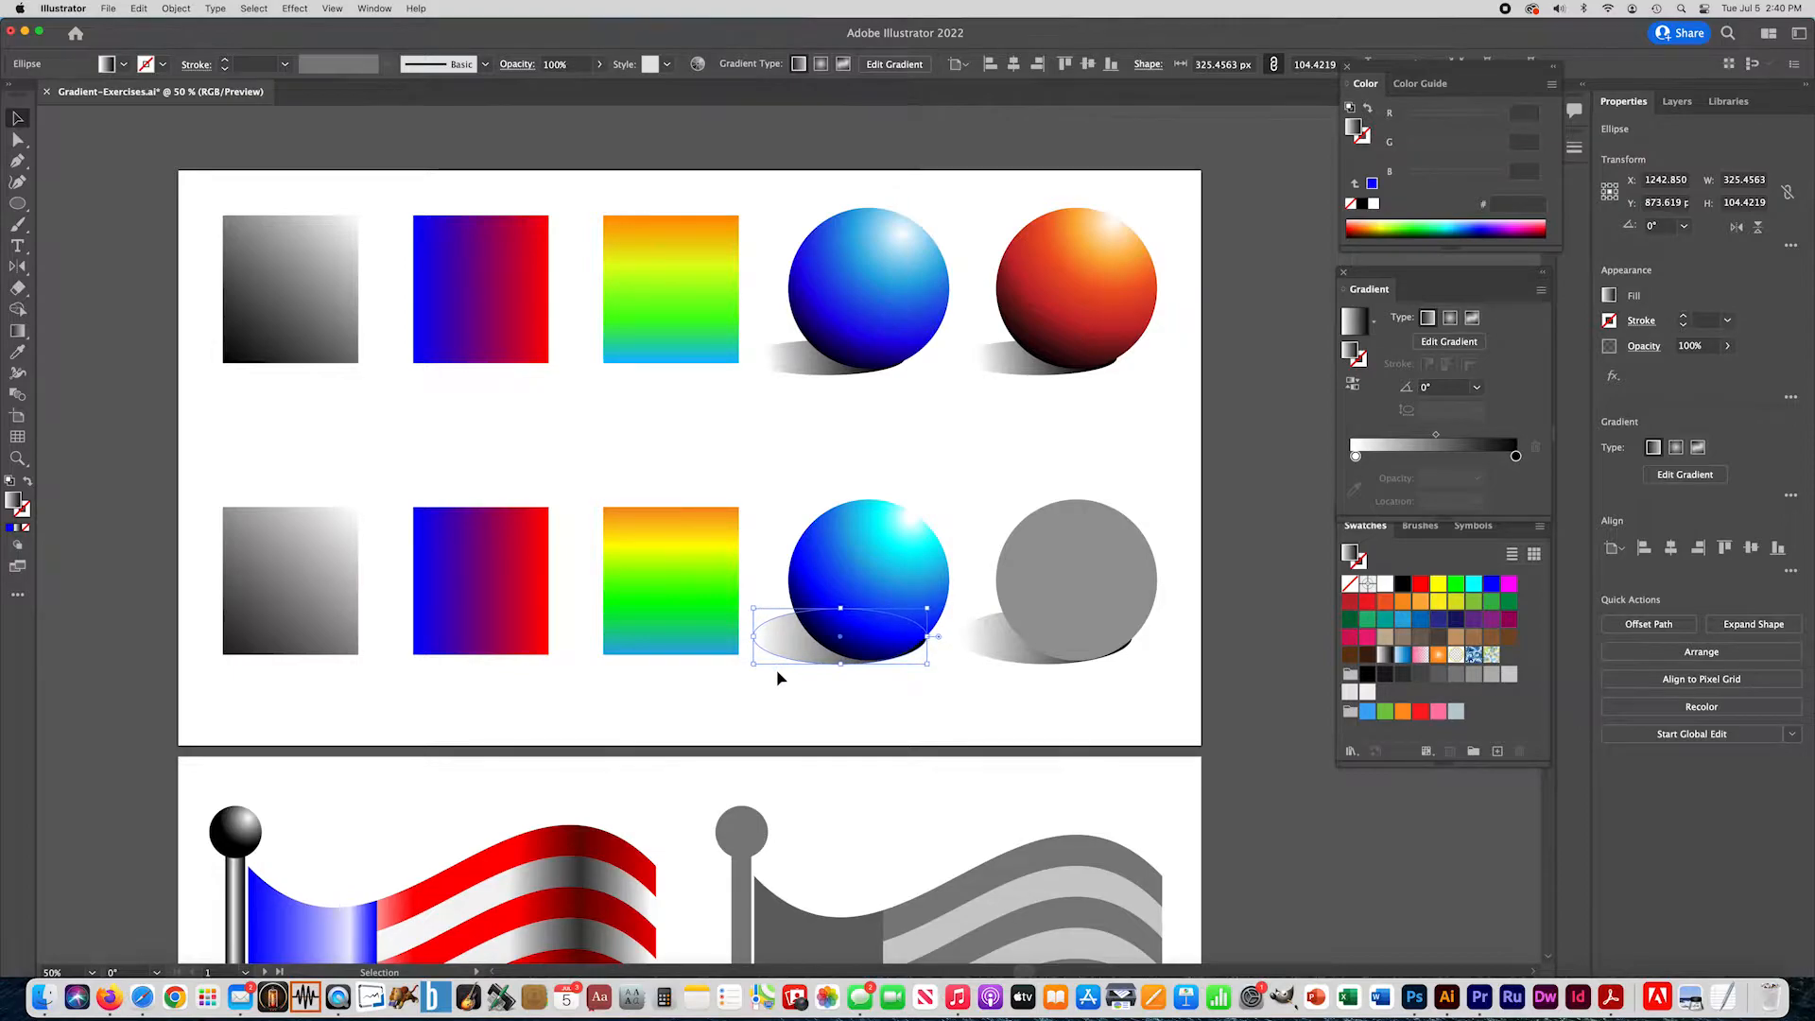
left_click(980, 652)
key("Left")
left_click(913, 712)
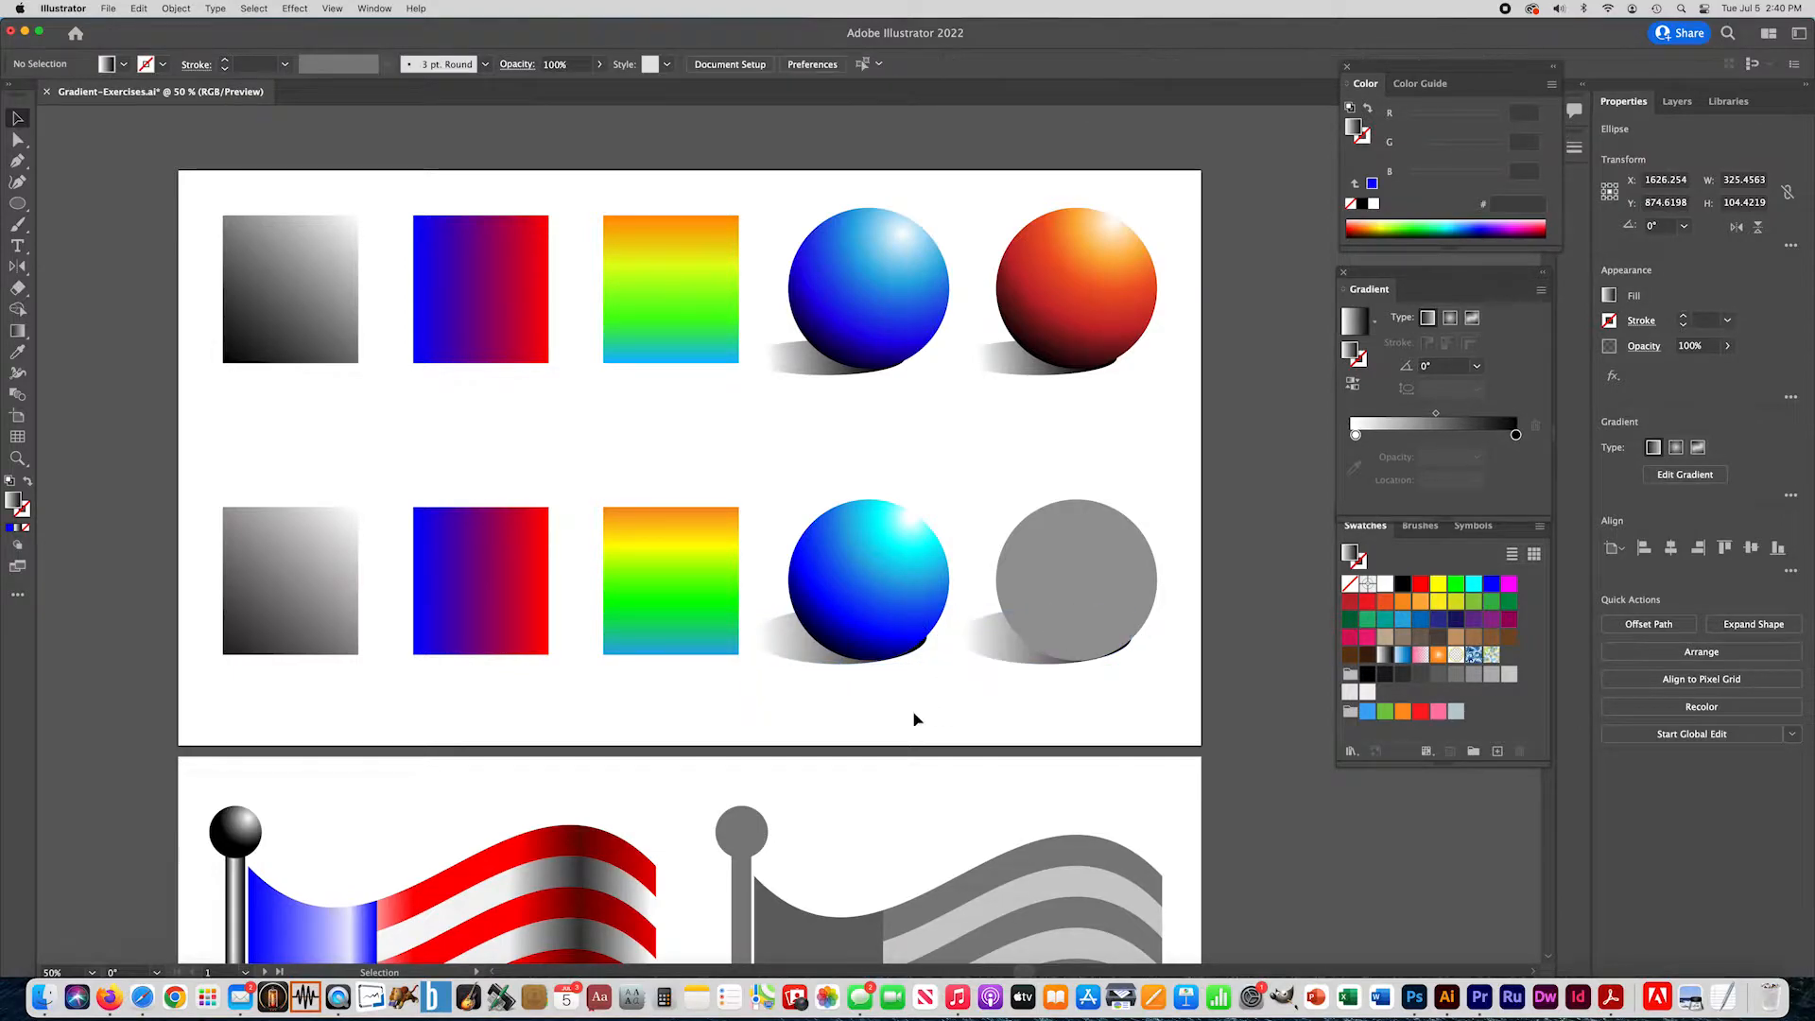
- Fill the remaining gray circle with a gradient of white, light orange FBB03B at about 28%, orange-red F15A24 and black
left_click(1075, 588)
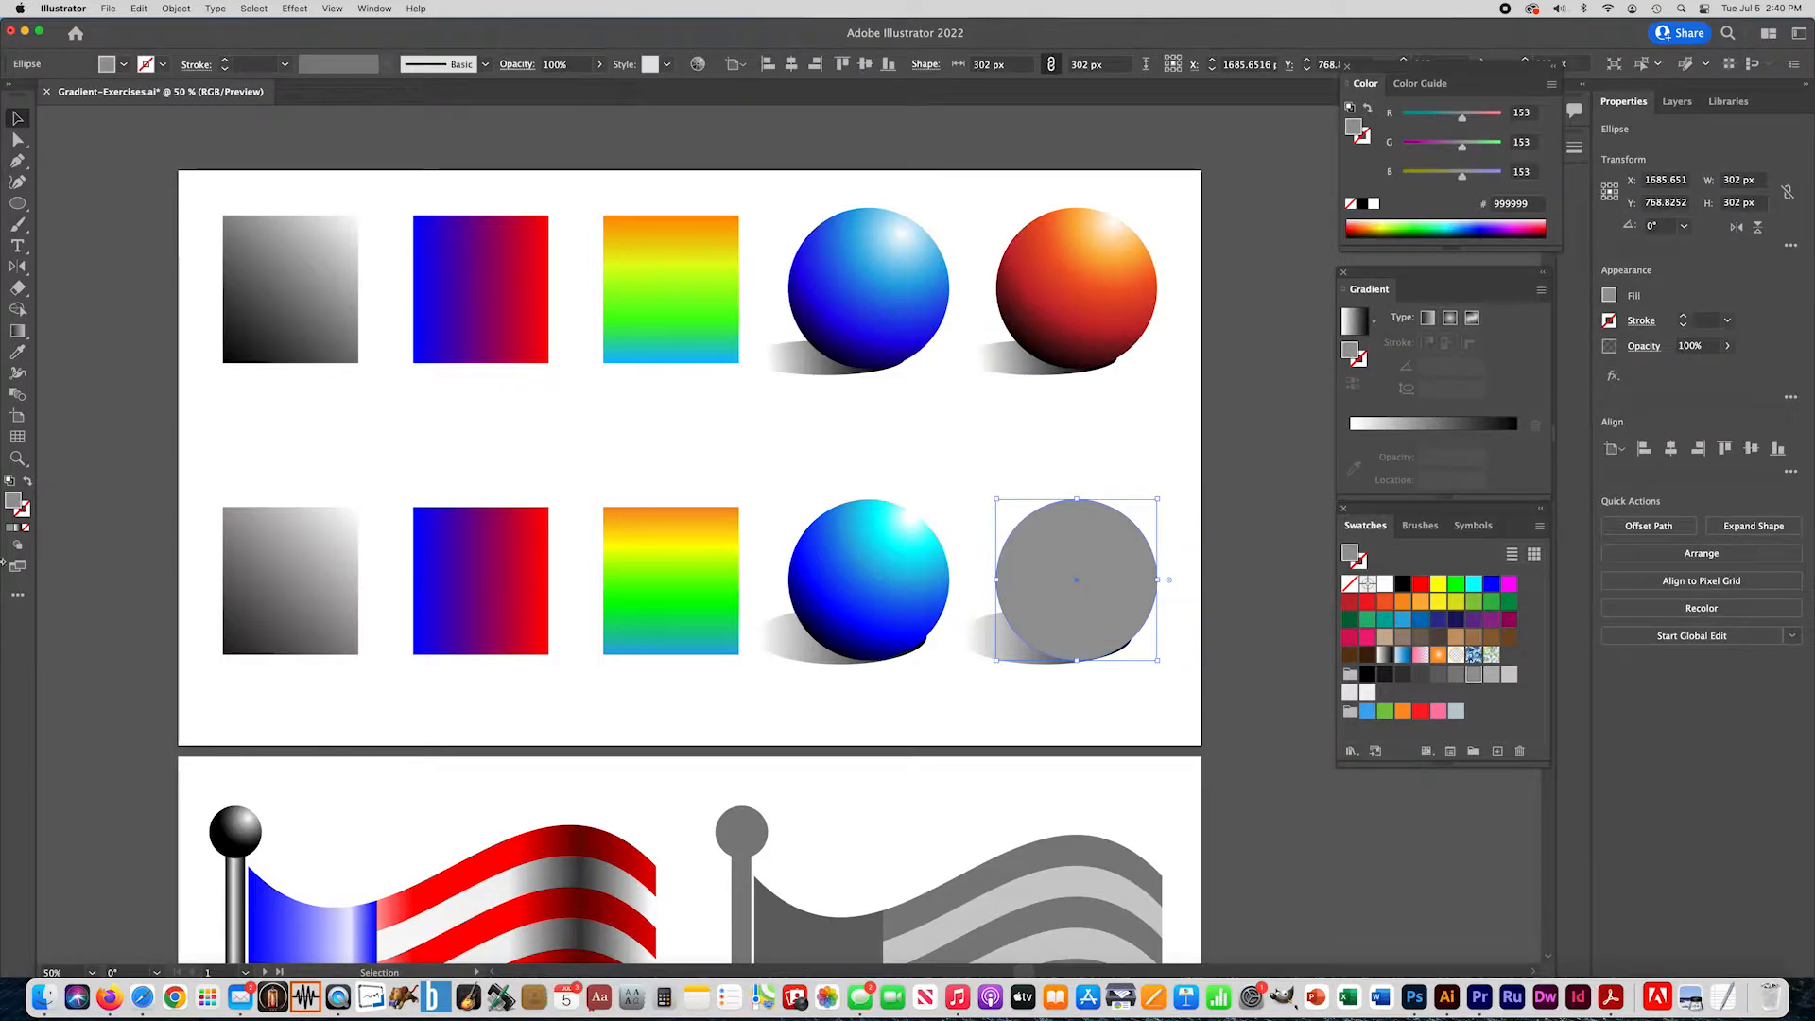
left_click(17, 529)
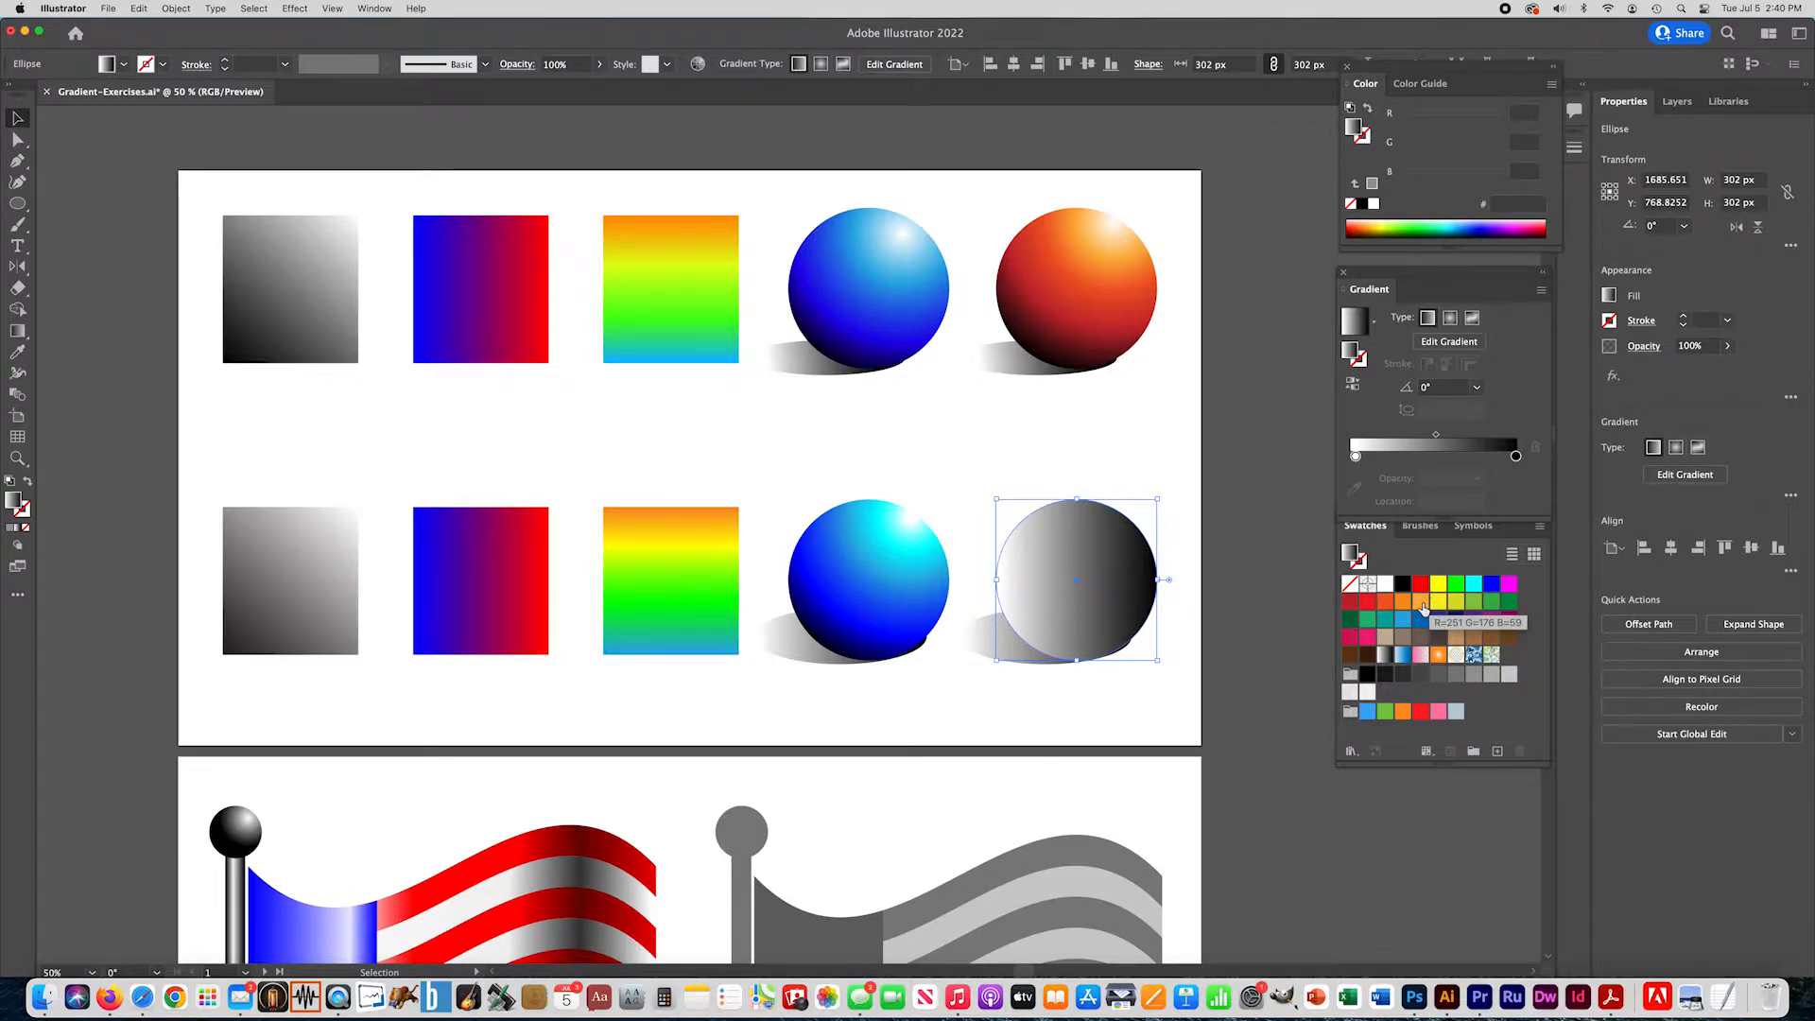
left_click_drag(1424, 607, 1386, 457)
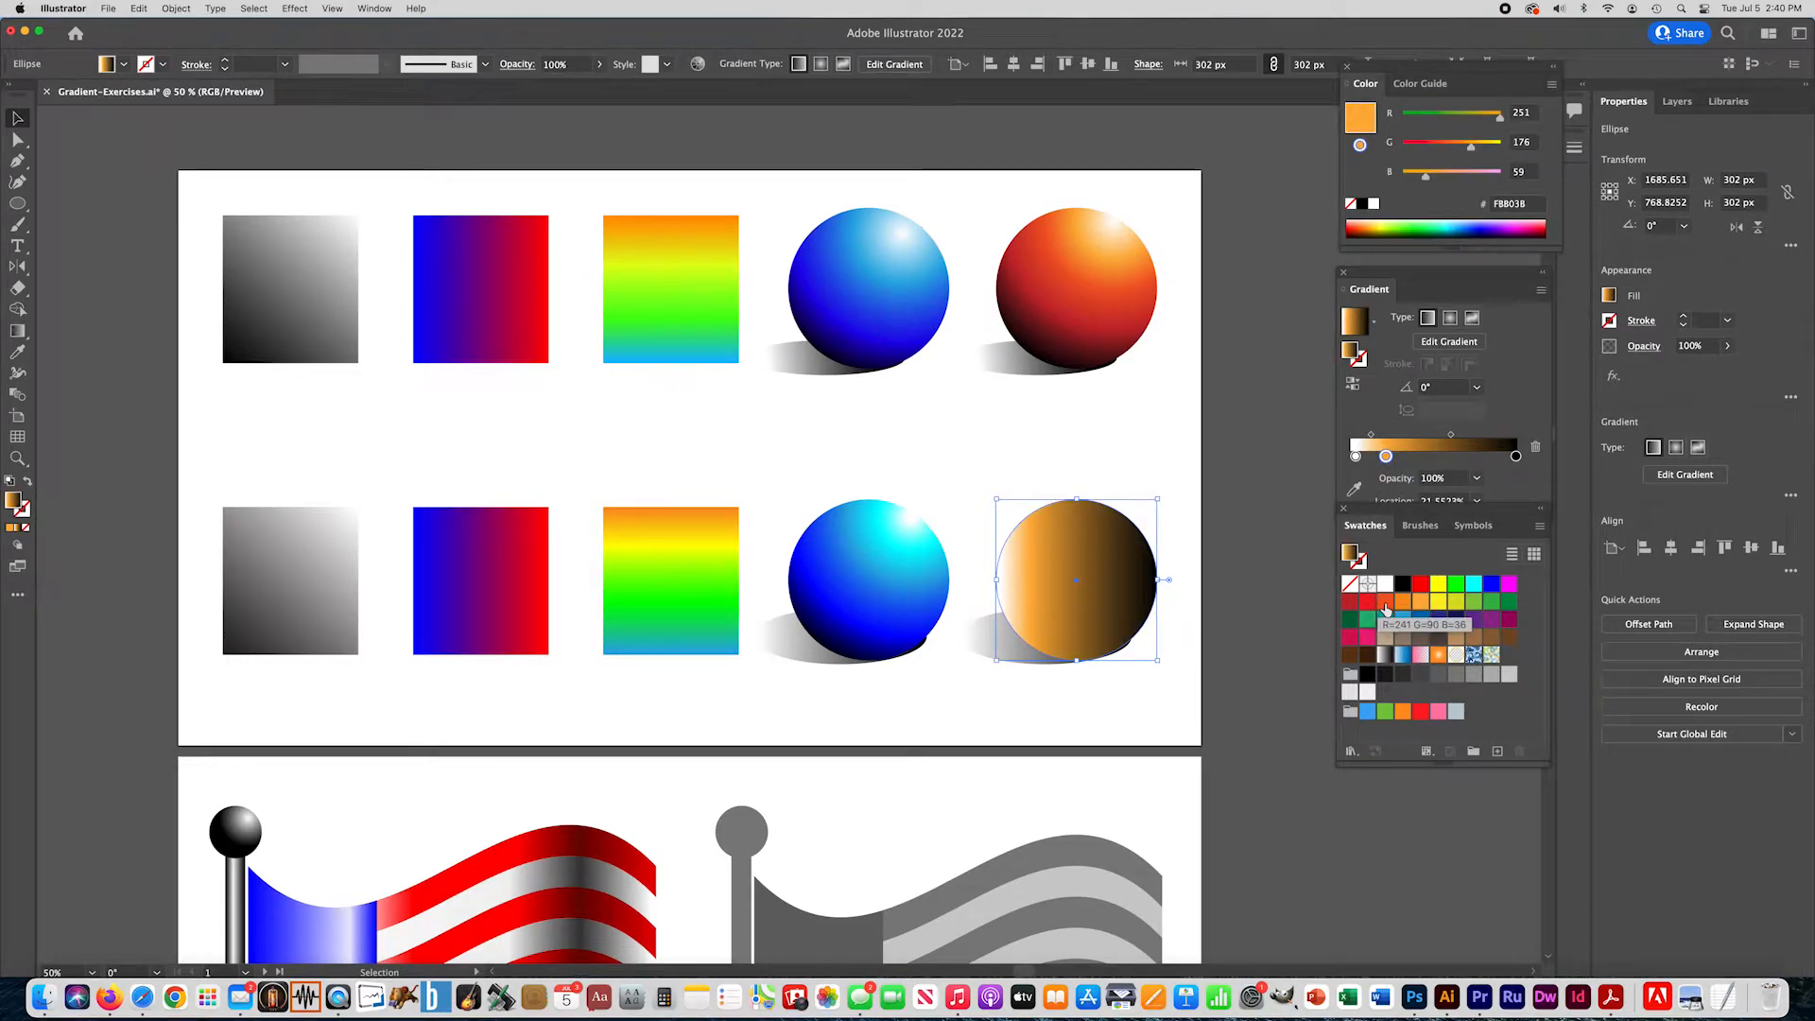
left_click_drag(1386, 606, 1440, 457)
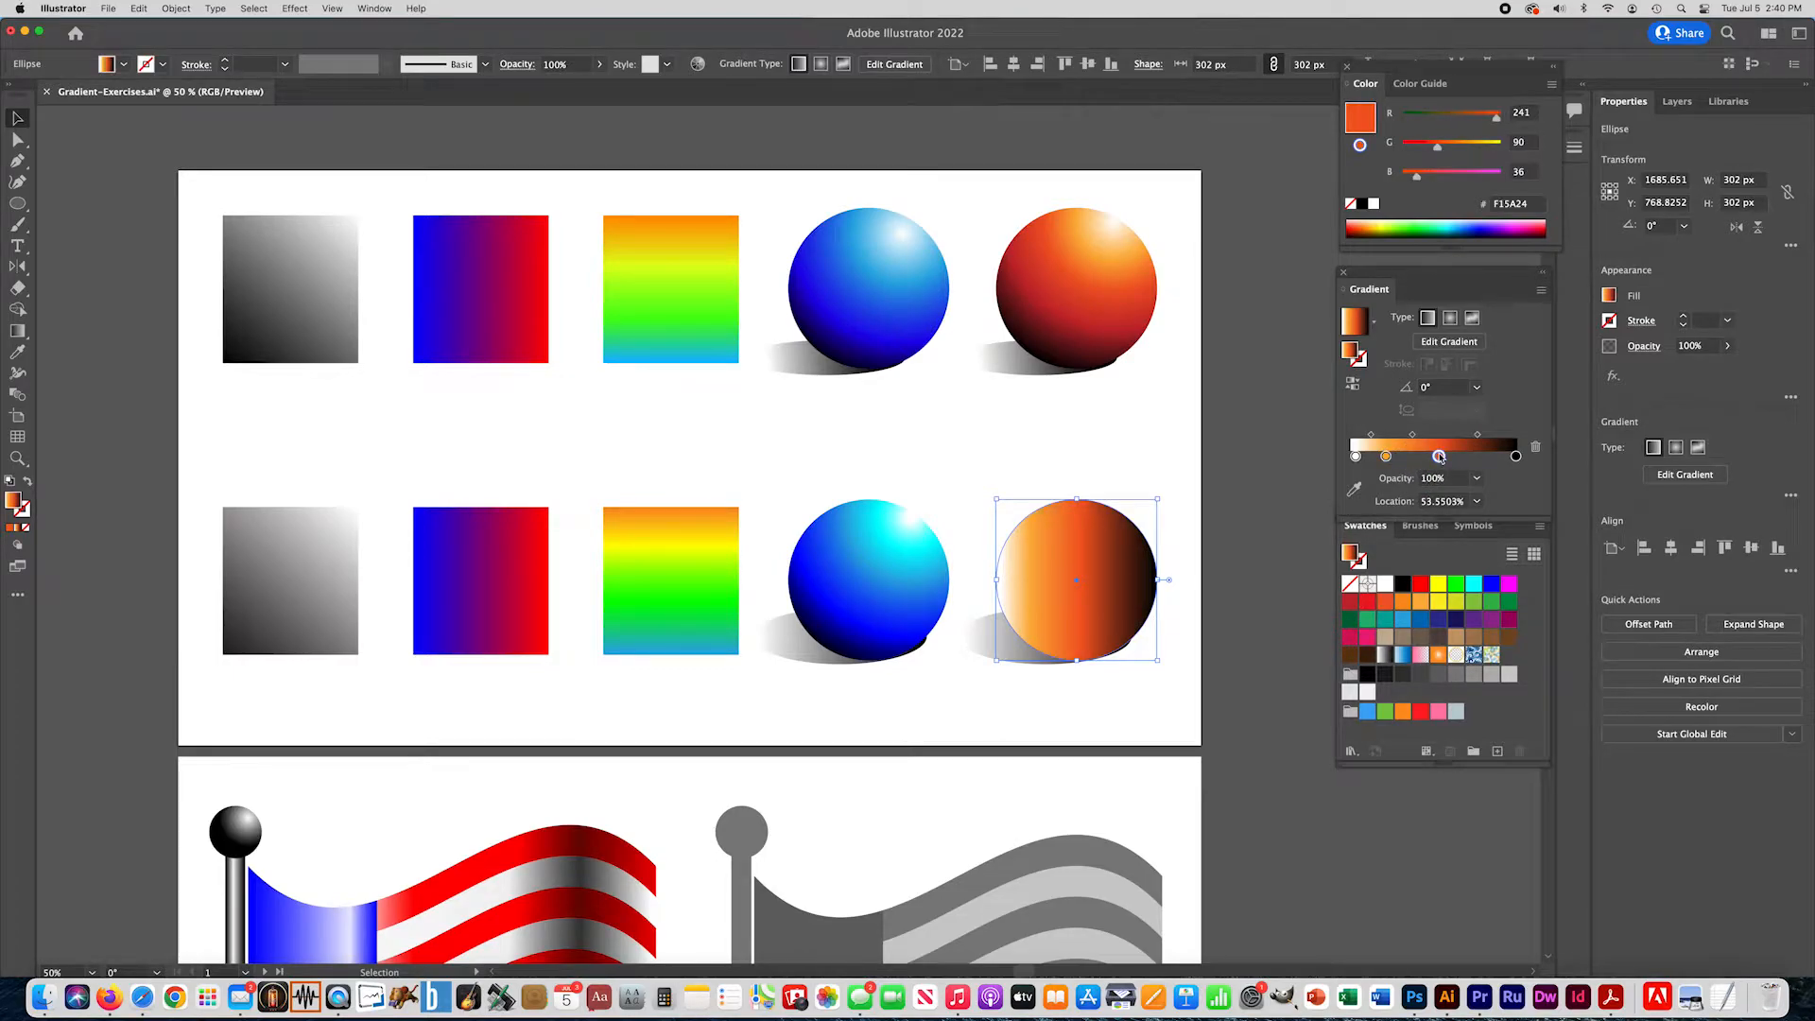
left_click_drag(1439, 457, 1399, 457)
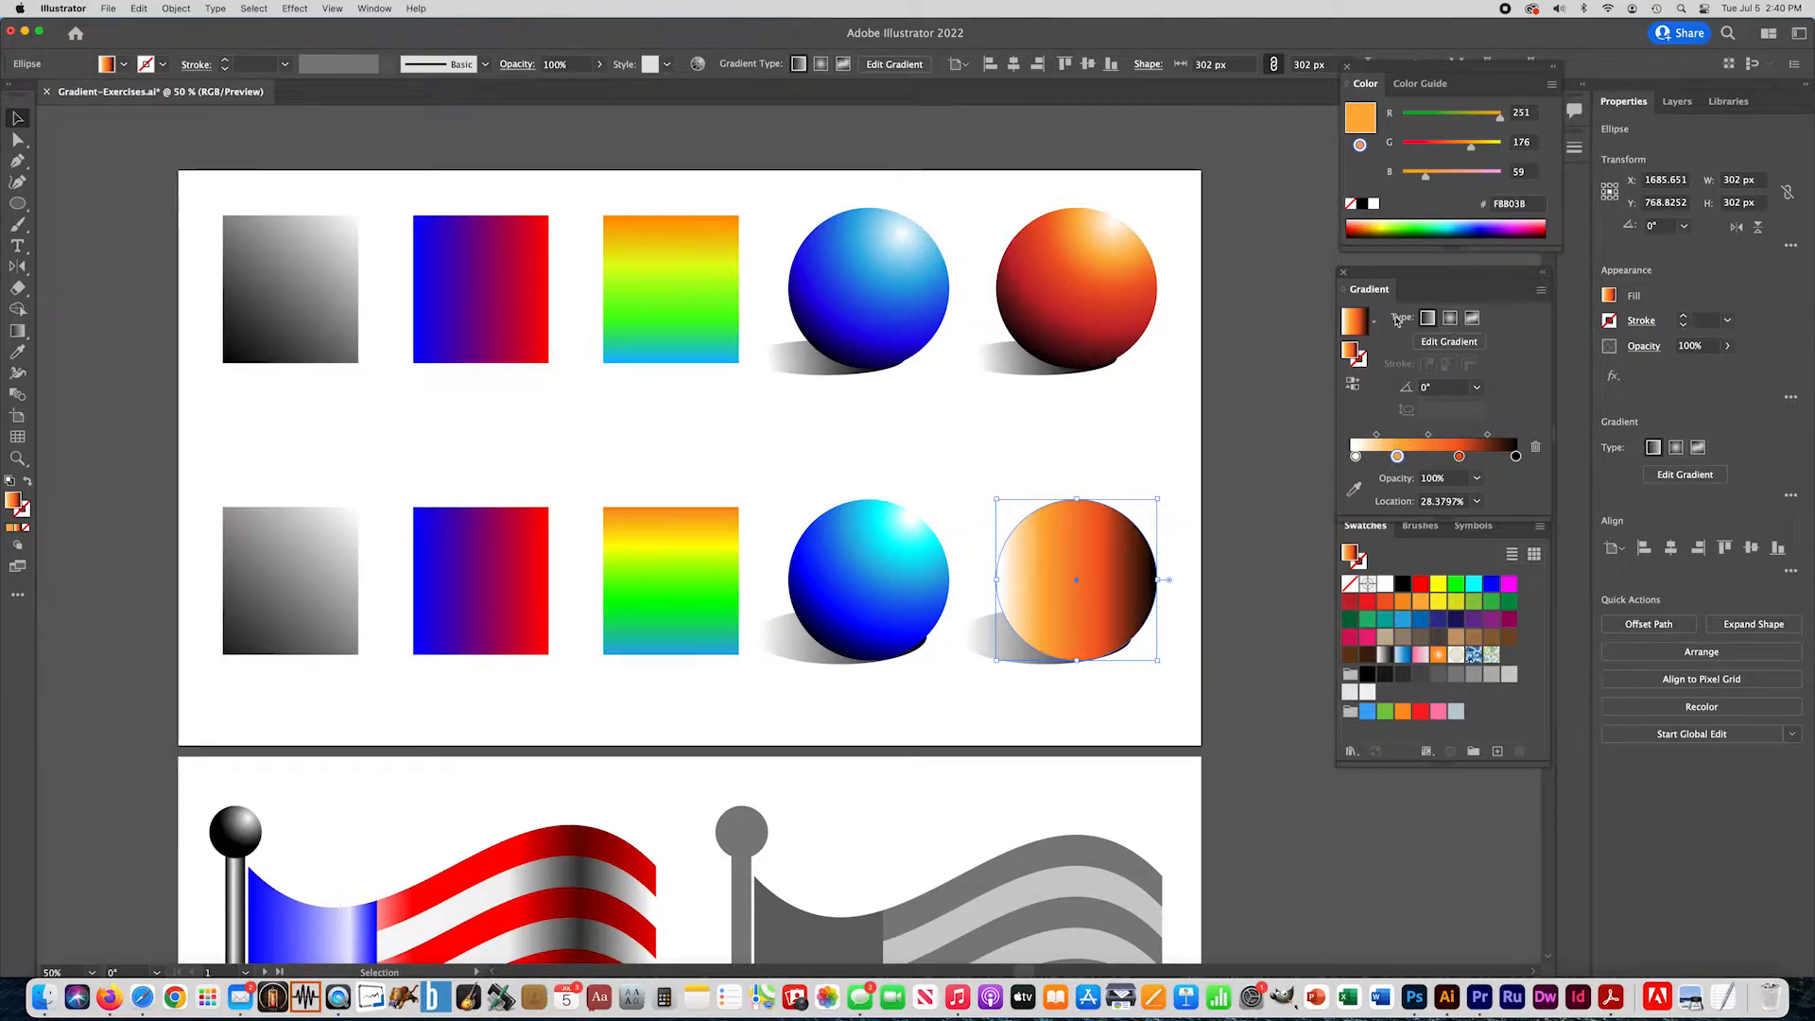
- Make the orange circle's gradient radial and run it from upper right to lower left at about -122°
left_click(1449, 319)
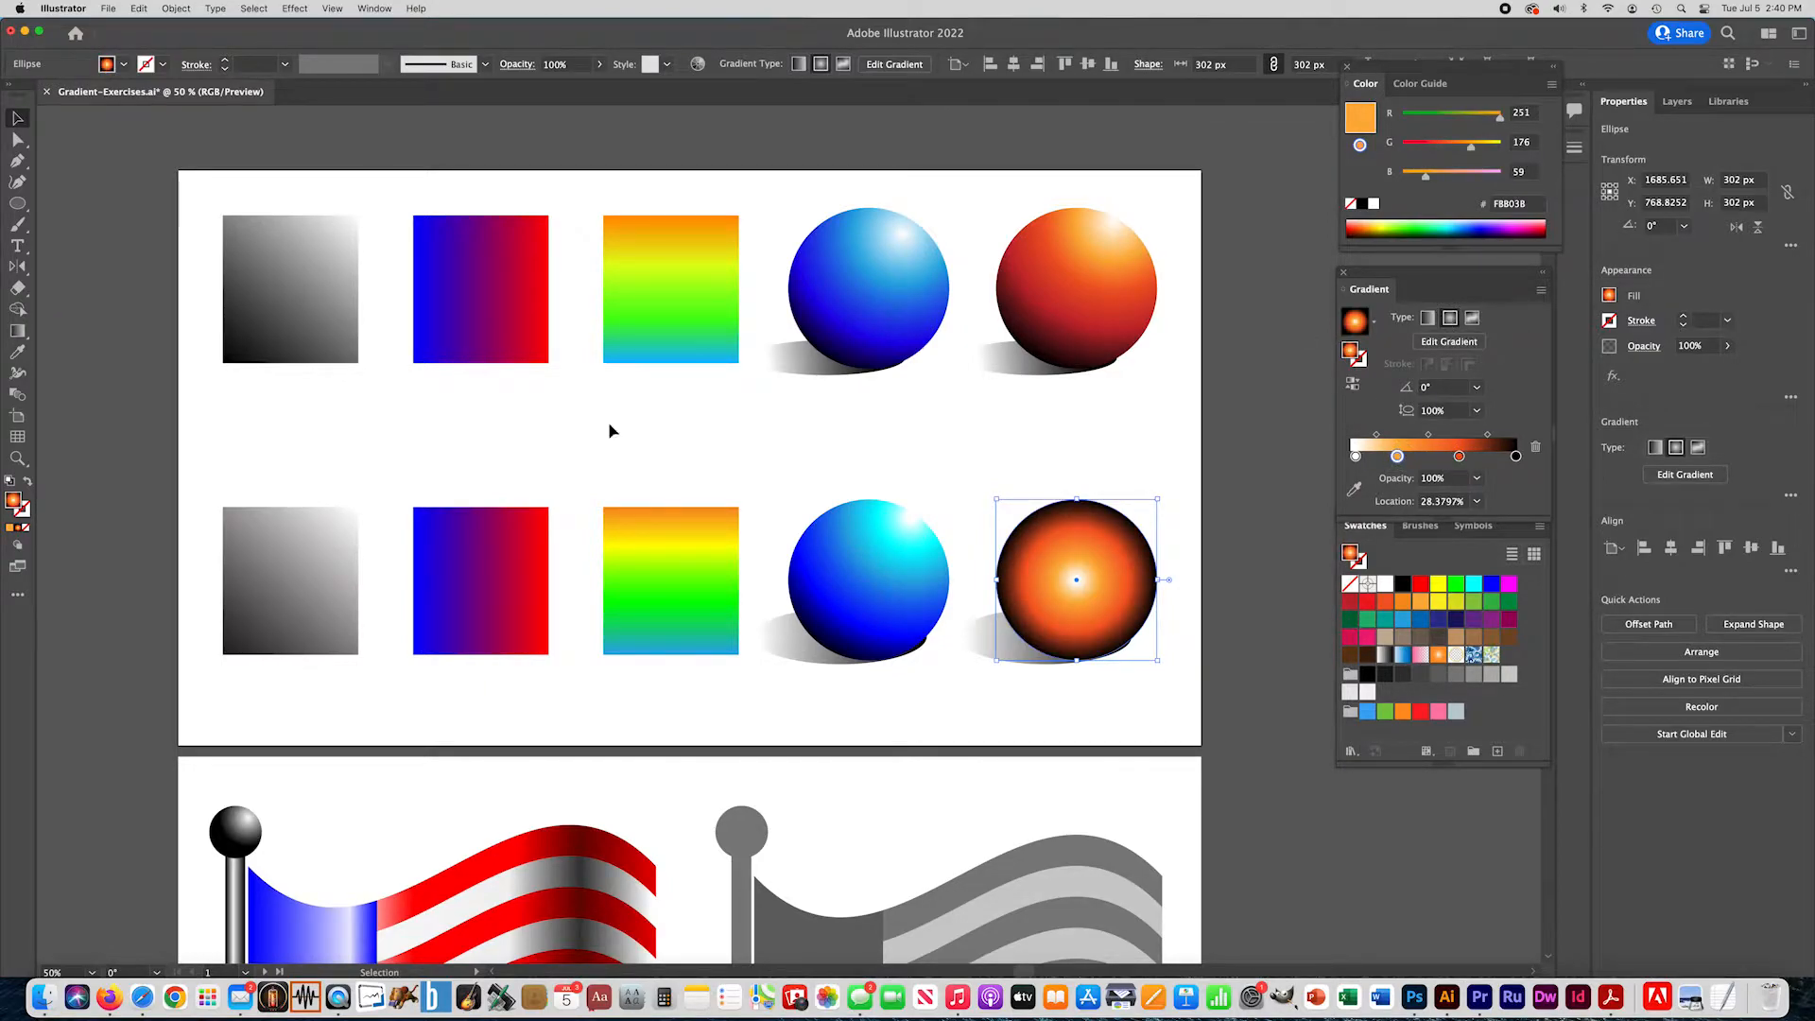
left_click(23, 332)
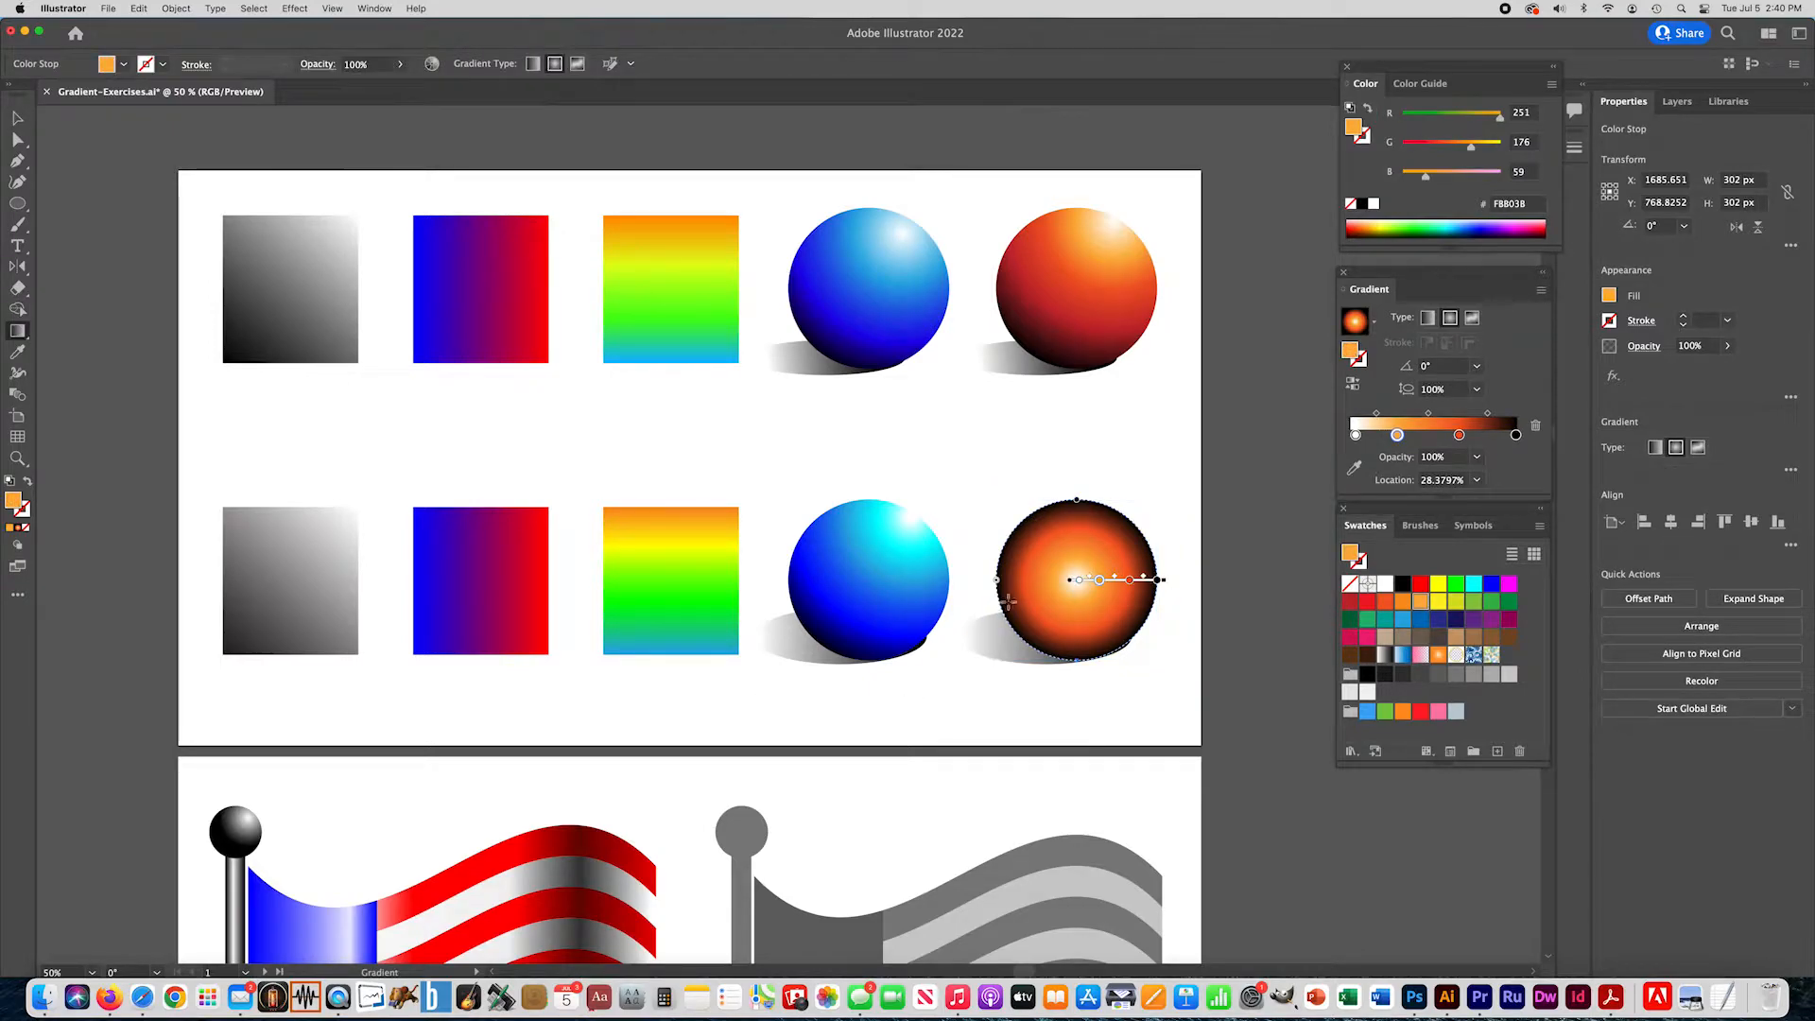
mouse_move(1112, 518)
left_mouse_down()
mouse_move(1121, 496)
mouse_move(1031, 654)
left_mouse_up()
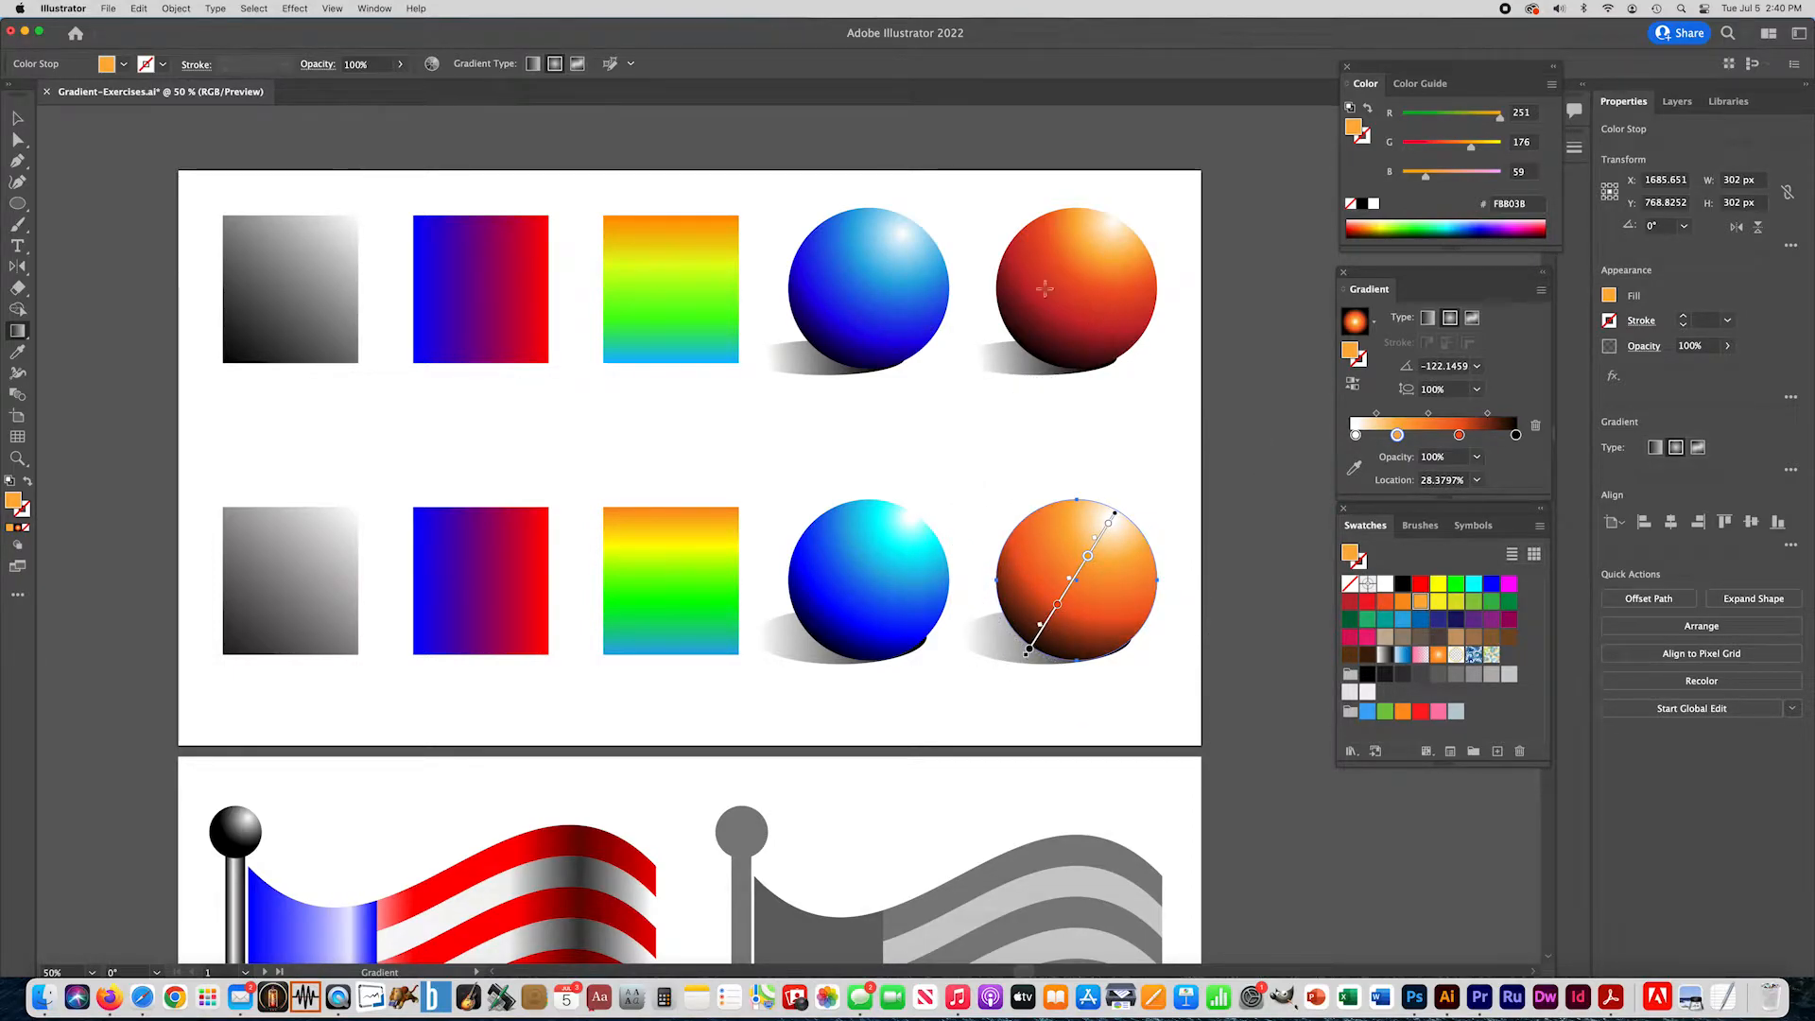
- Change the orange-red stop of the orange ball's gradient to a brighter red-orange, FF4000
mouse_move(1058, 562)
double_click(1058, 608)
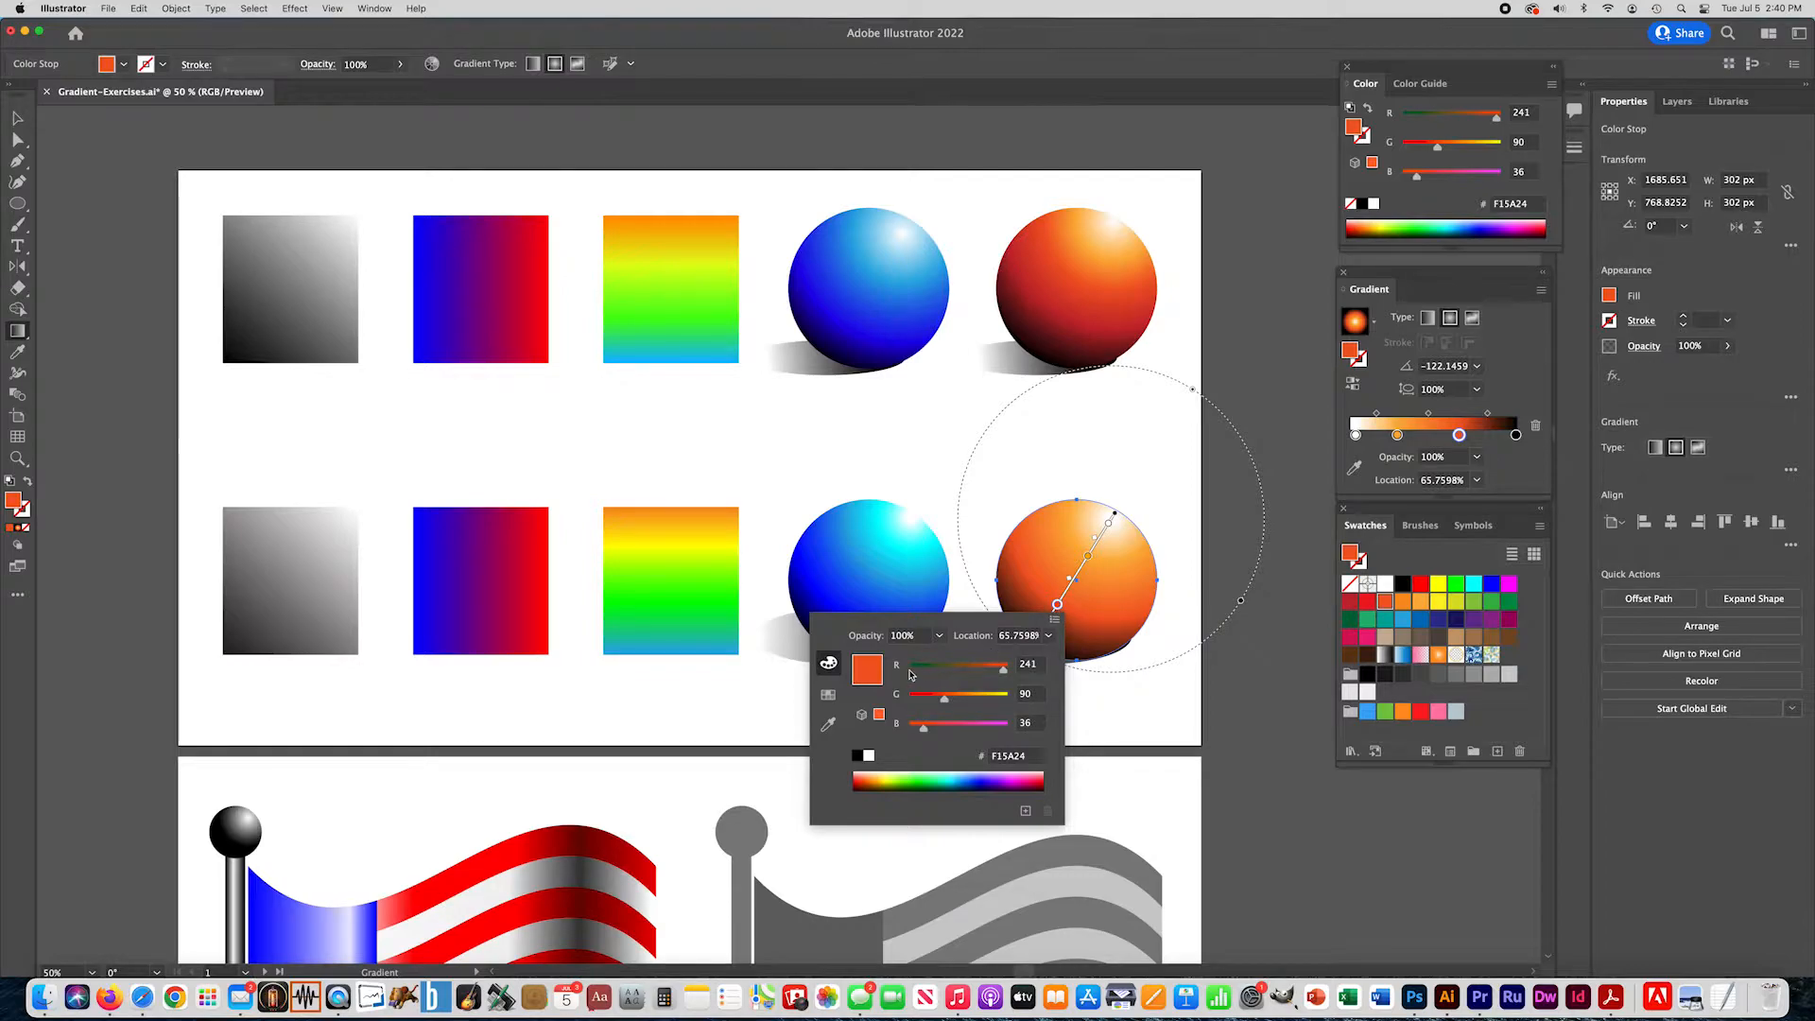
left_click(870, 777)
left_click(872, 778)
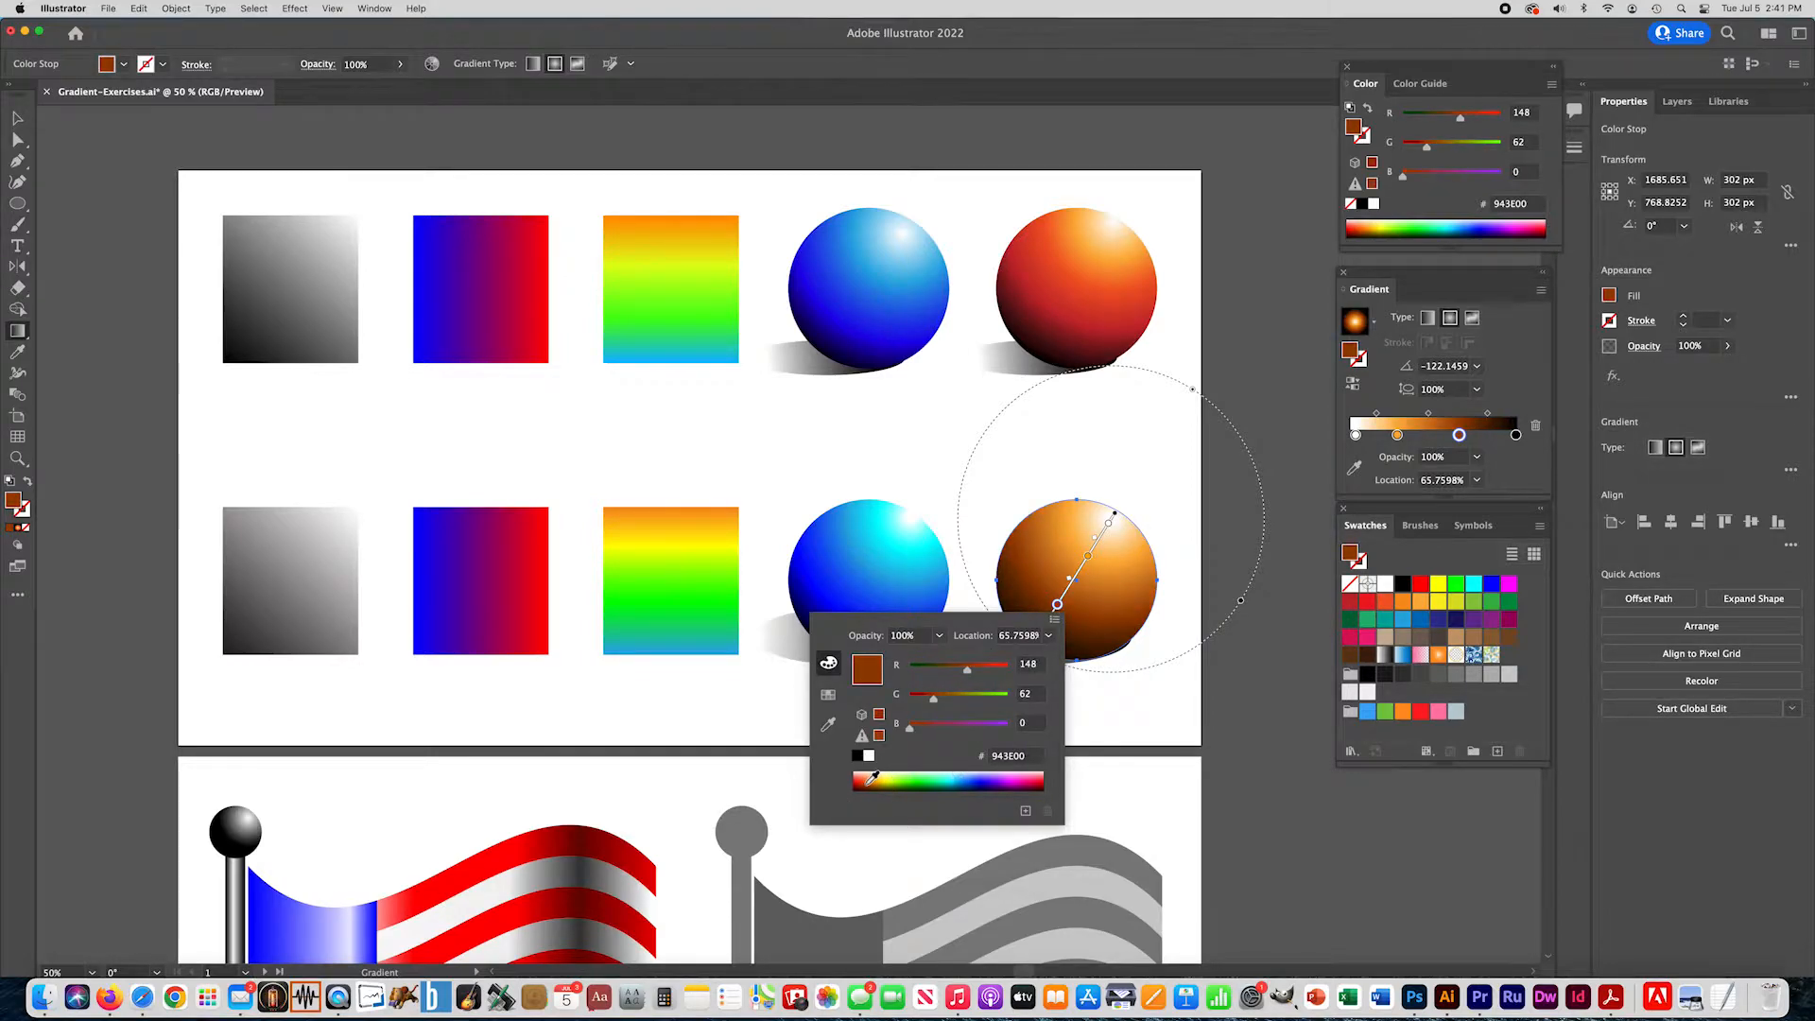
left_click(871, 777)
left_click(867, 775)
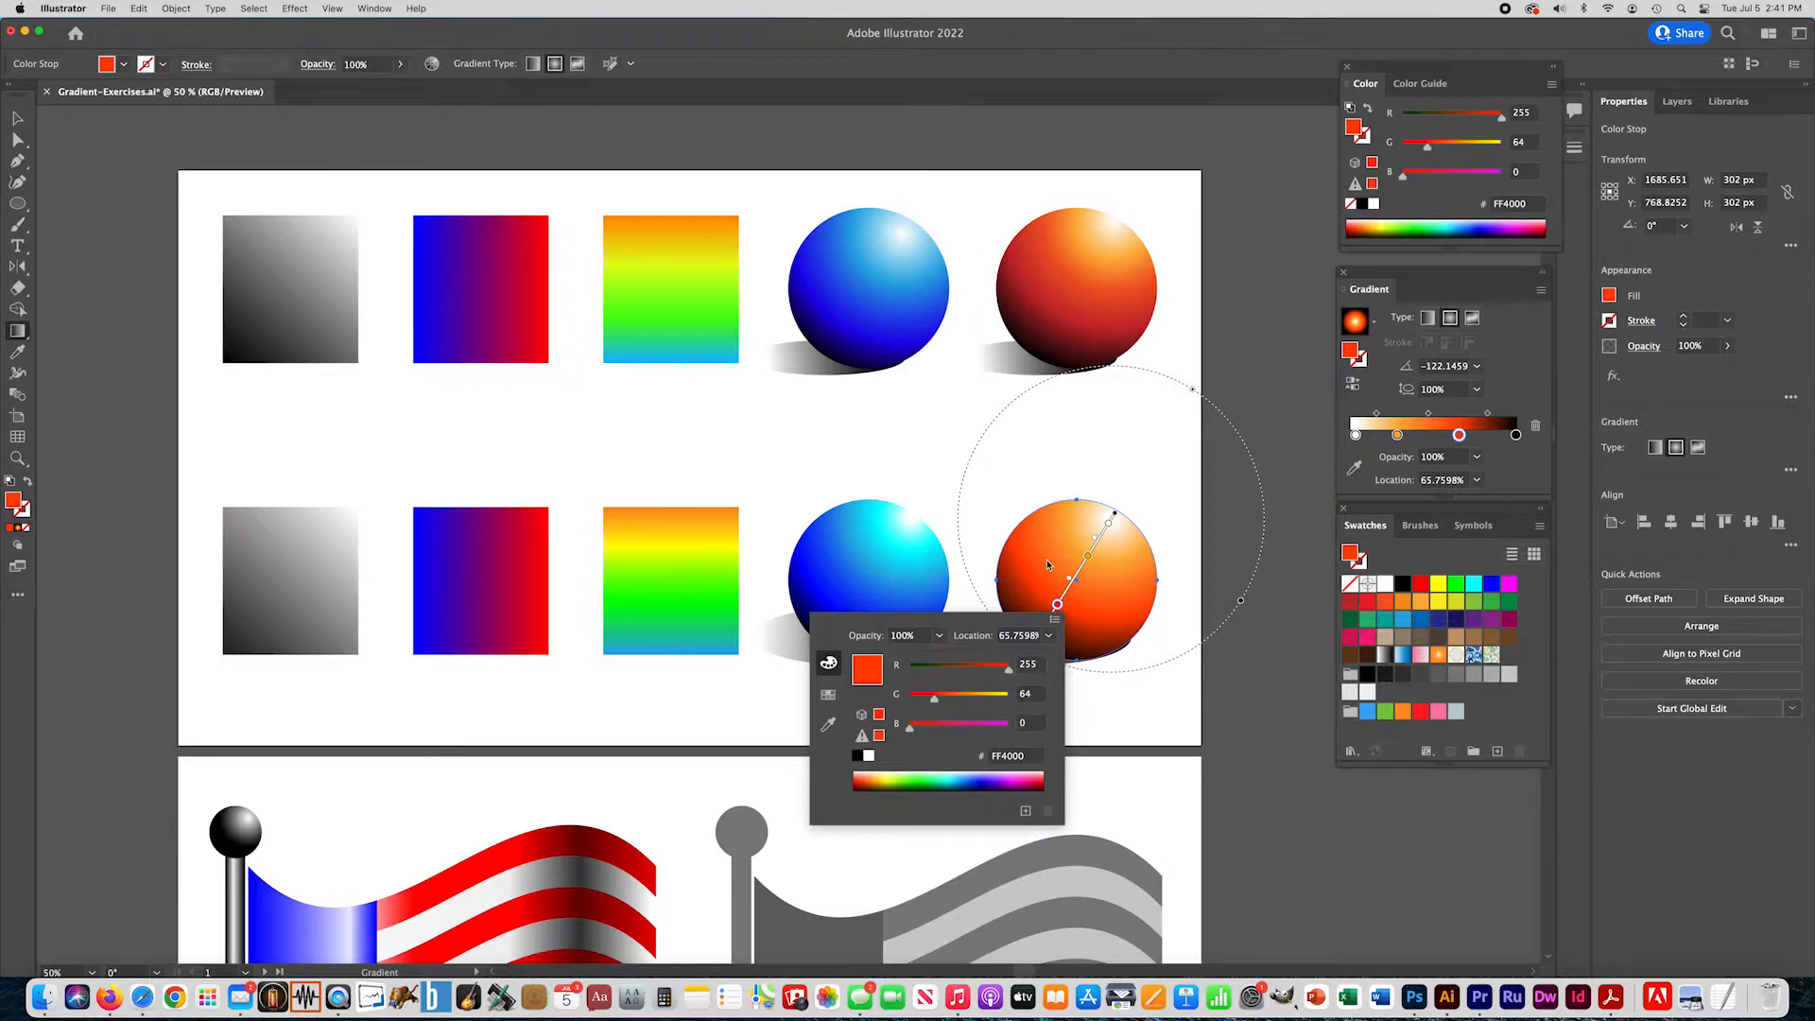
key("Escape")
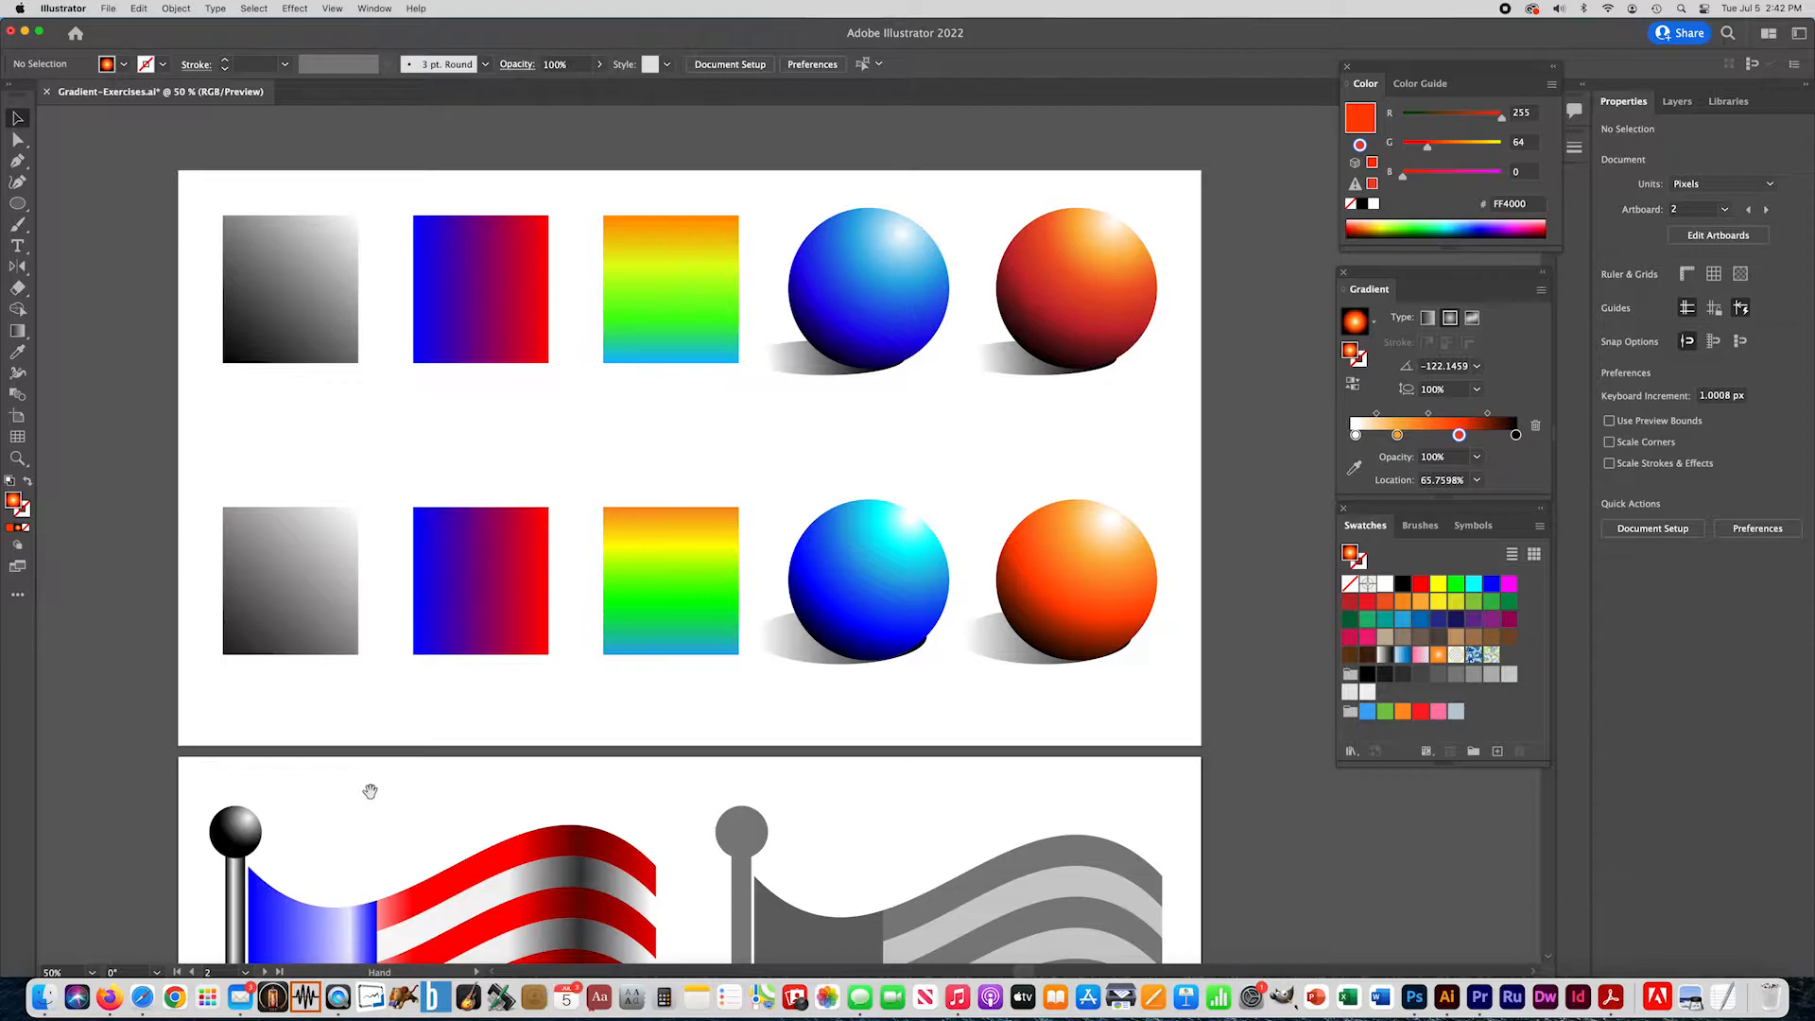
- Fill the gray flagpole on the second artboard with a linear white-to-black gradient at 0°
left_click_drag(369, 789, 345, 327)
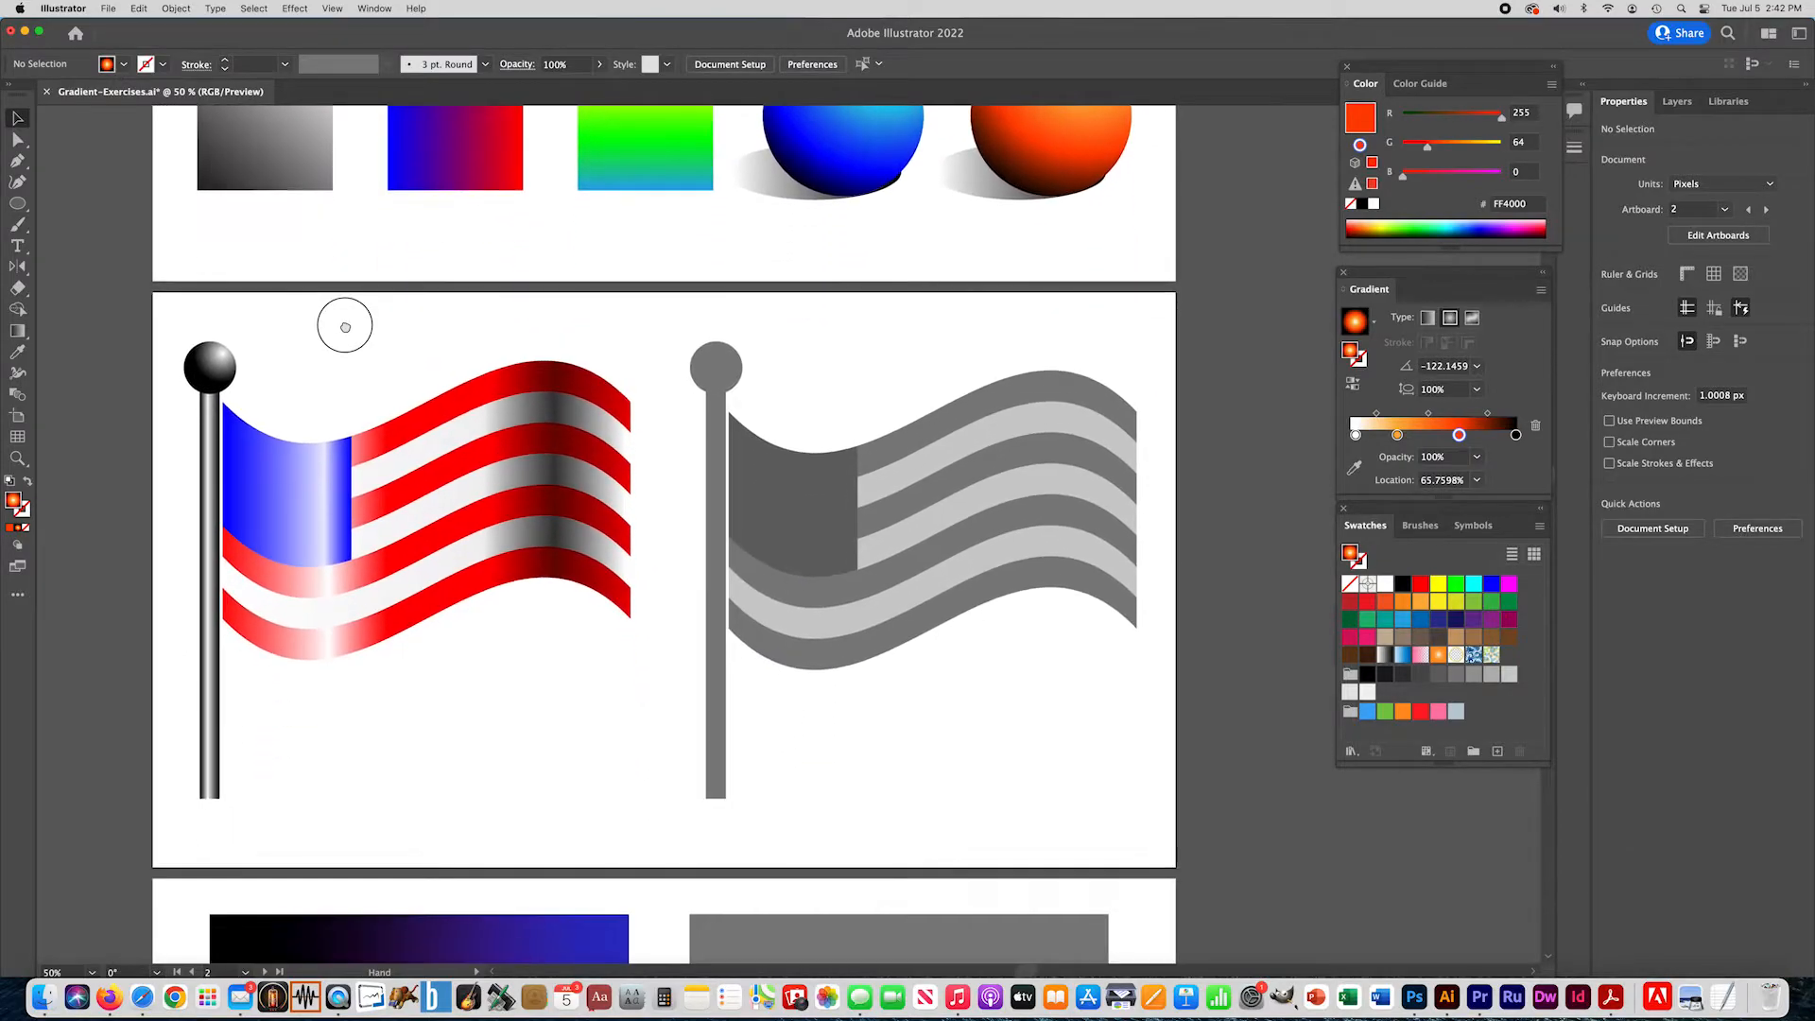
left_click_drag(468, 560, 505, 502)
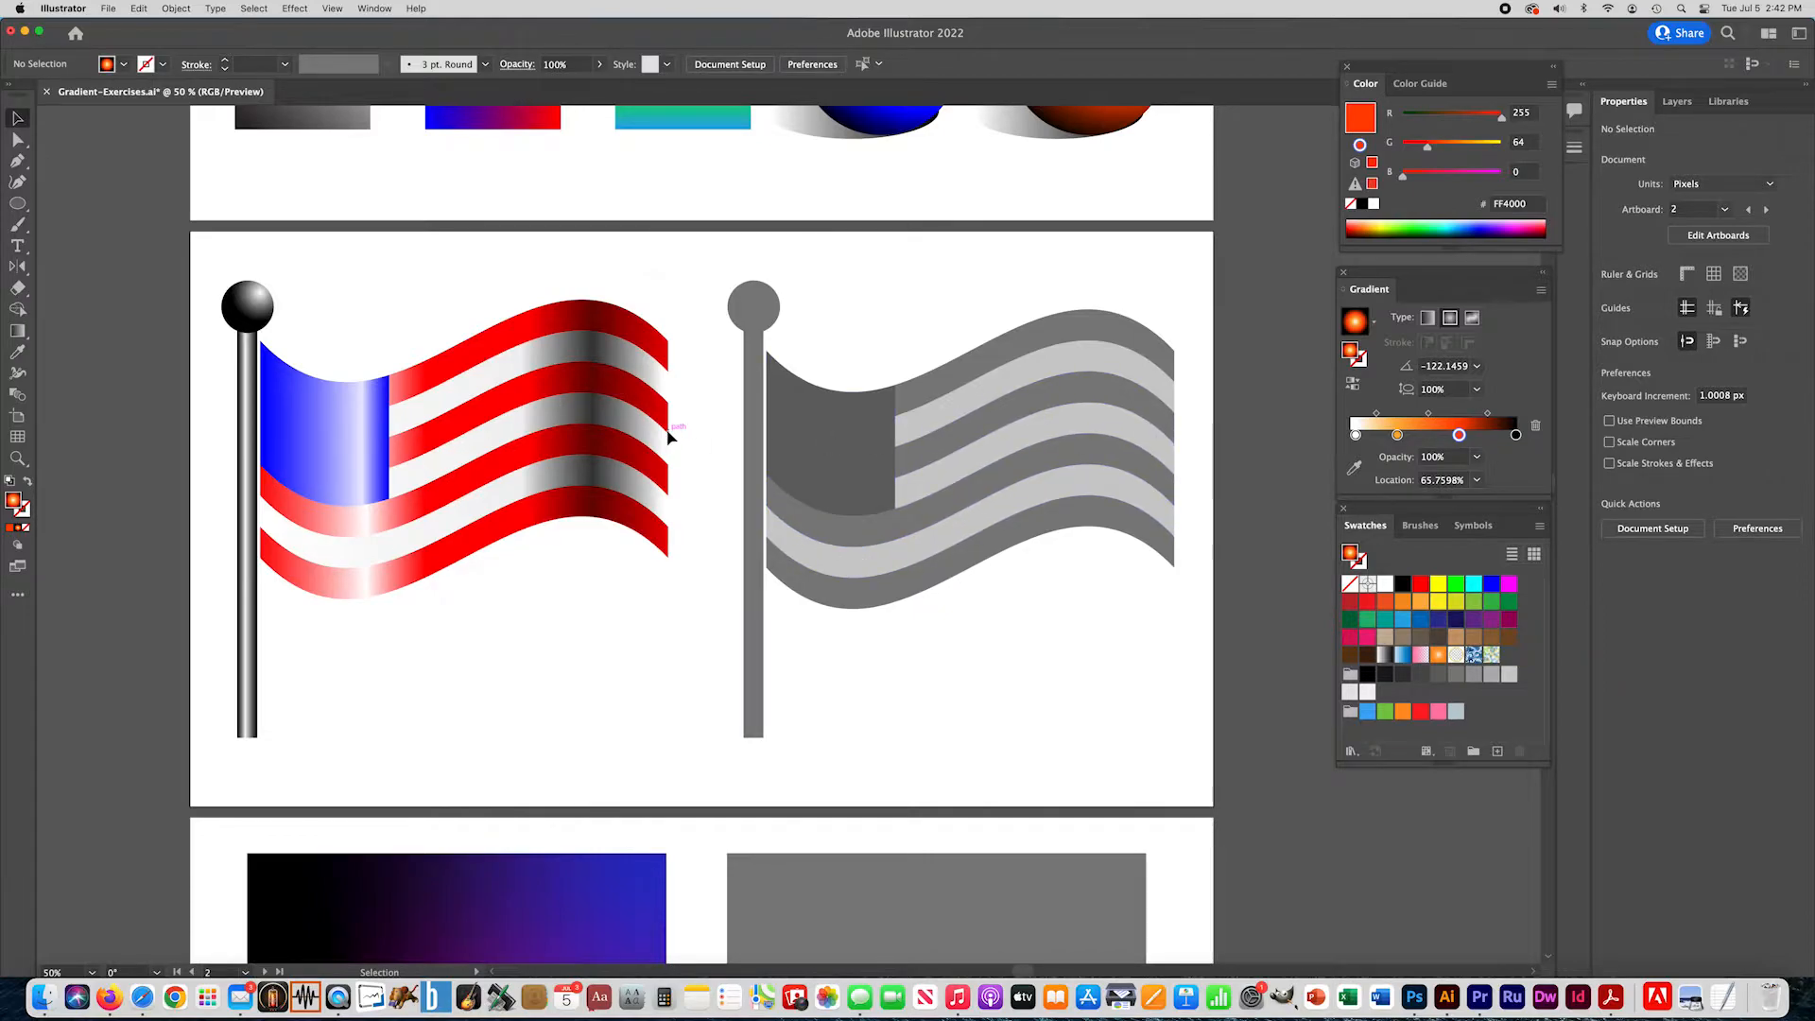
left_click(756, 643)
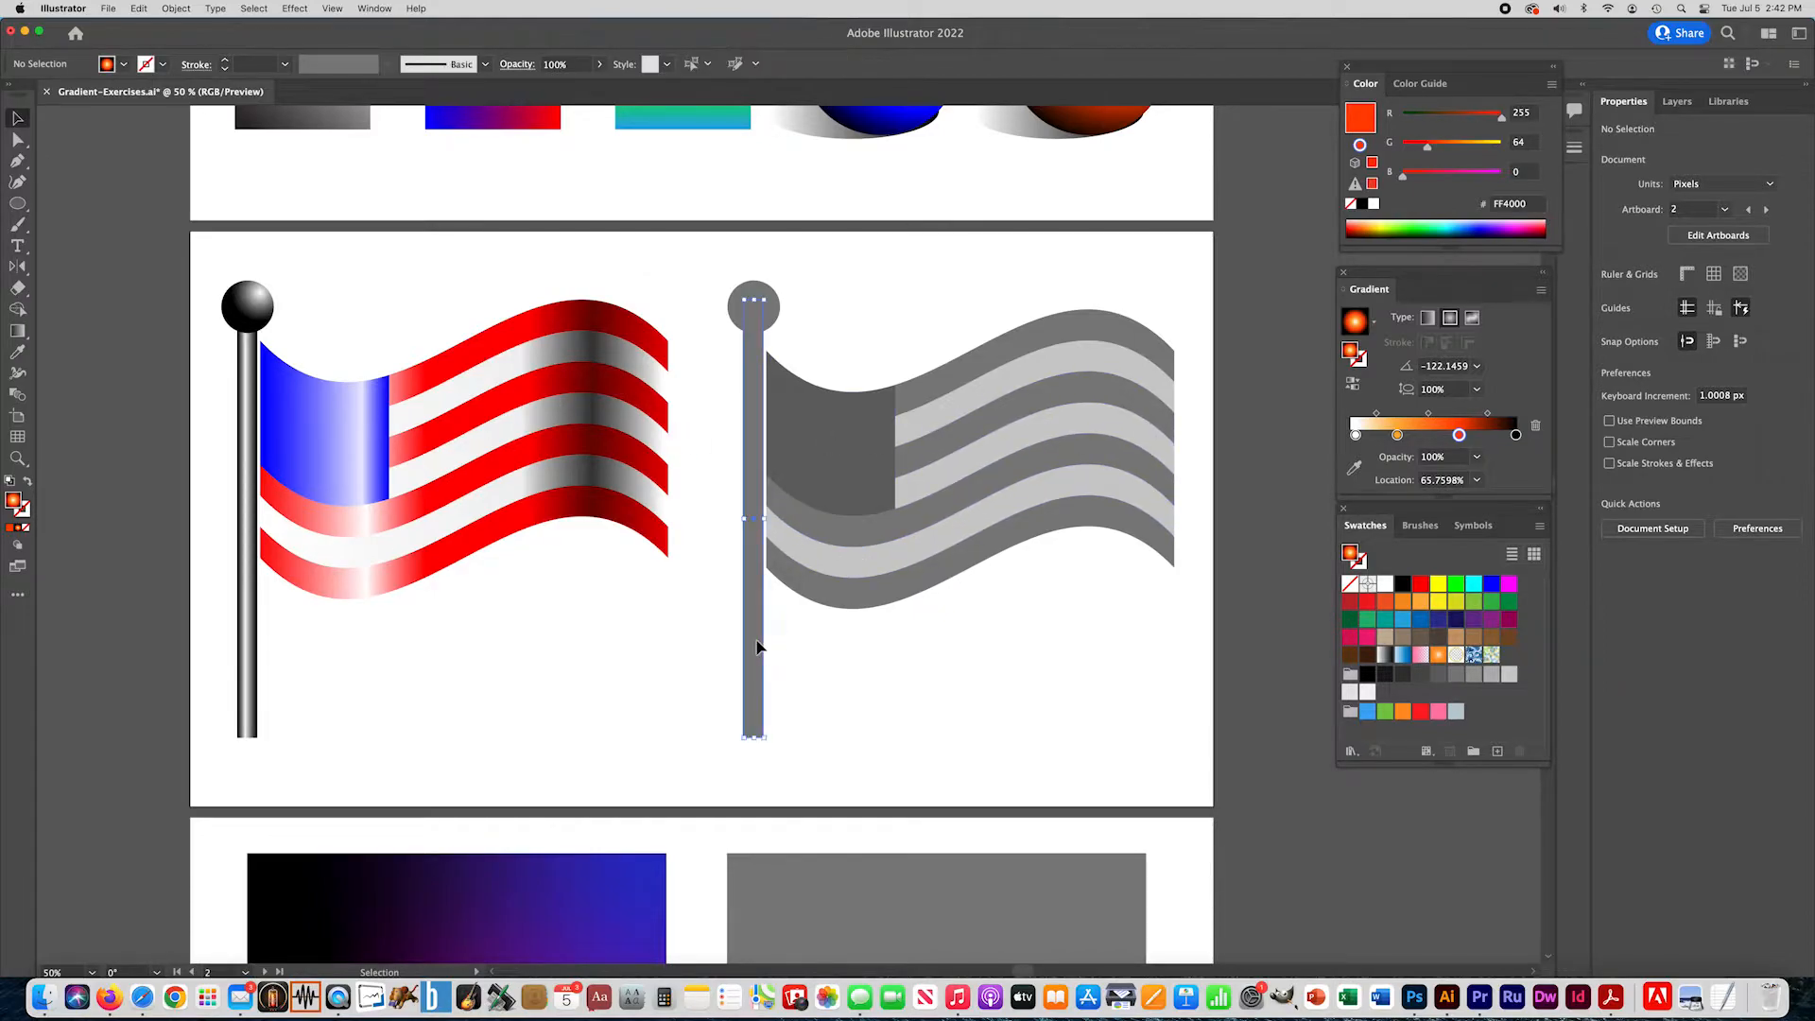
left_click(17, 530)
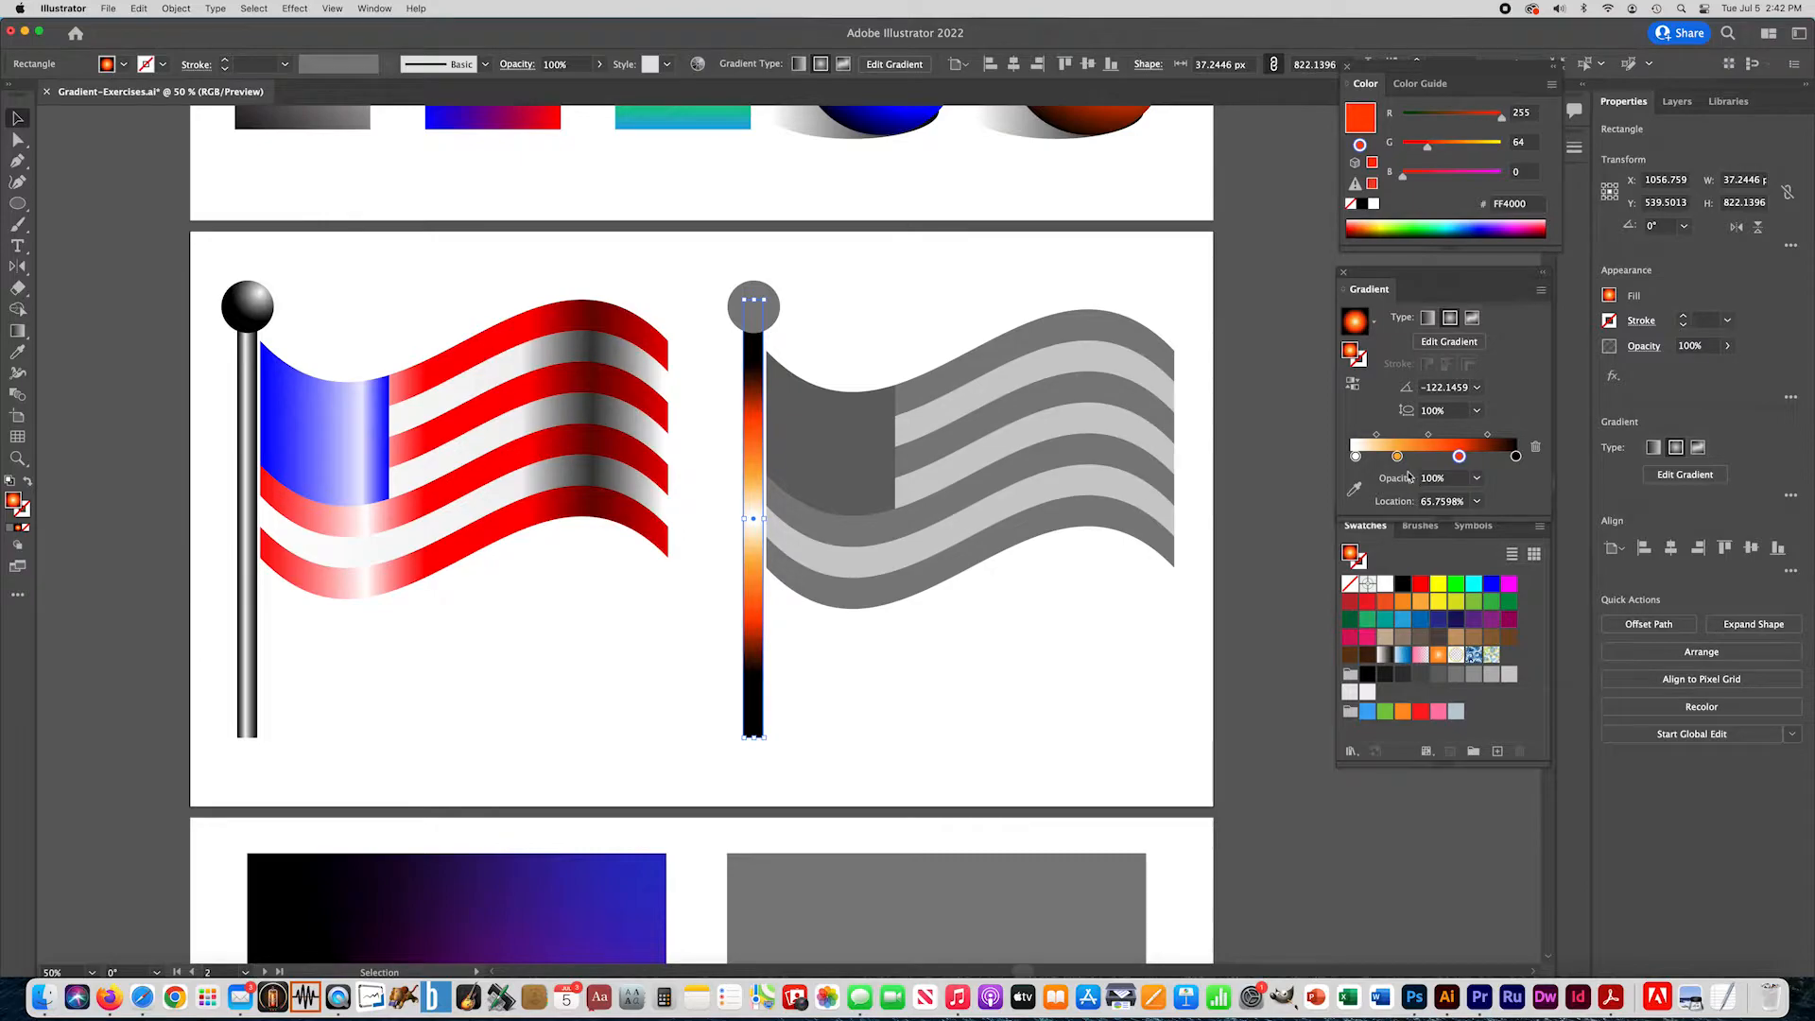
left_click_drag(1397, 458, 1459, 479)
left_click(1428, 319)
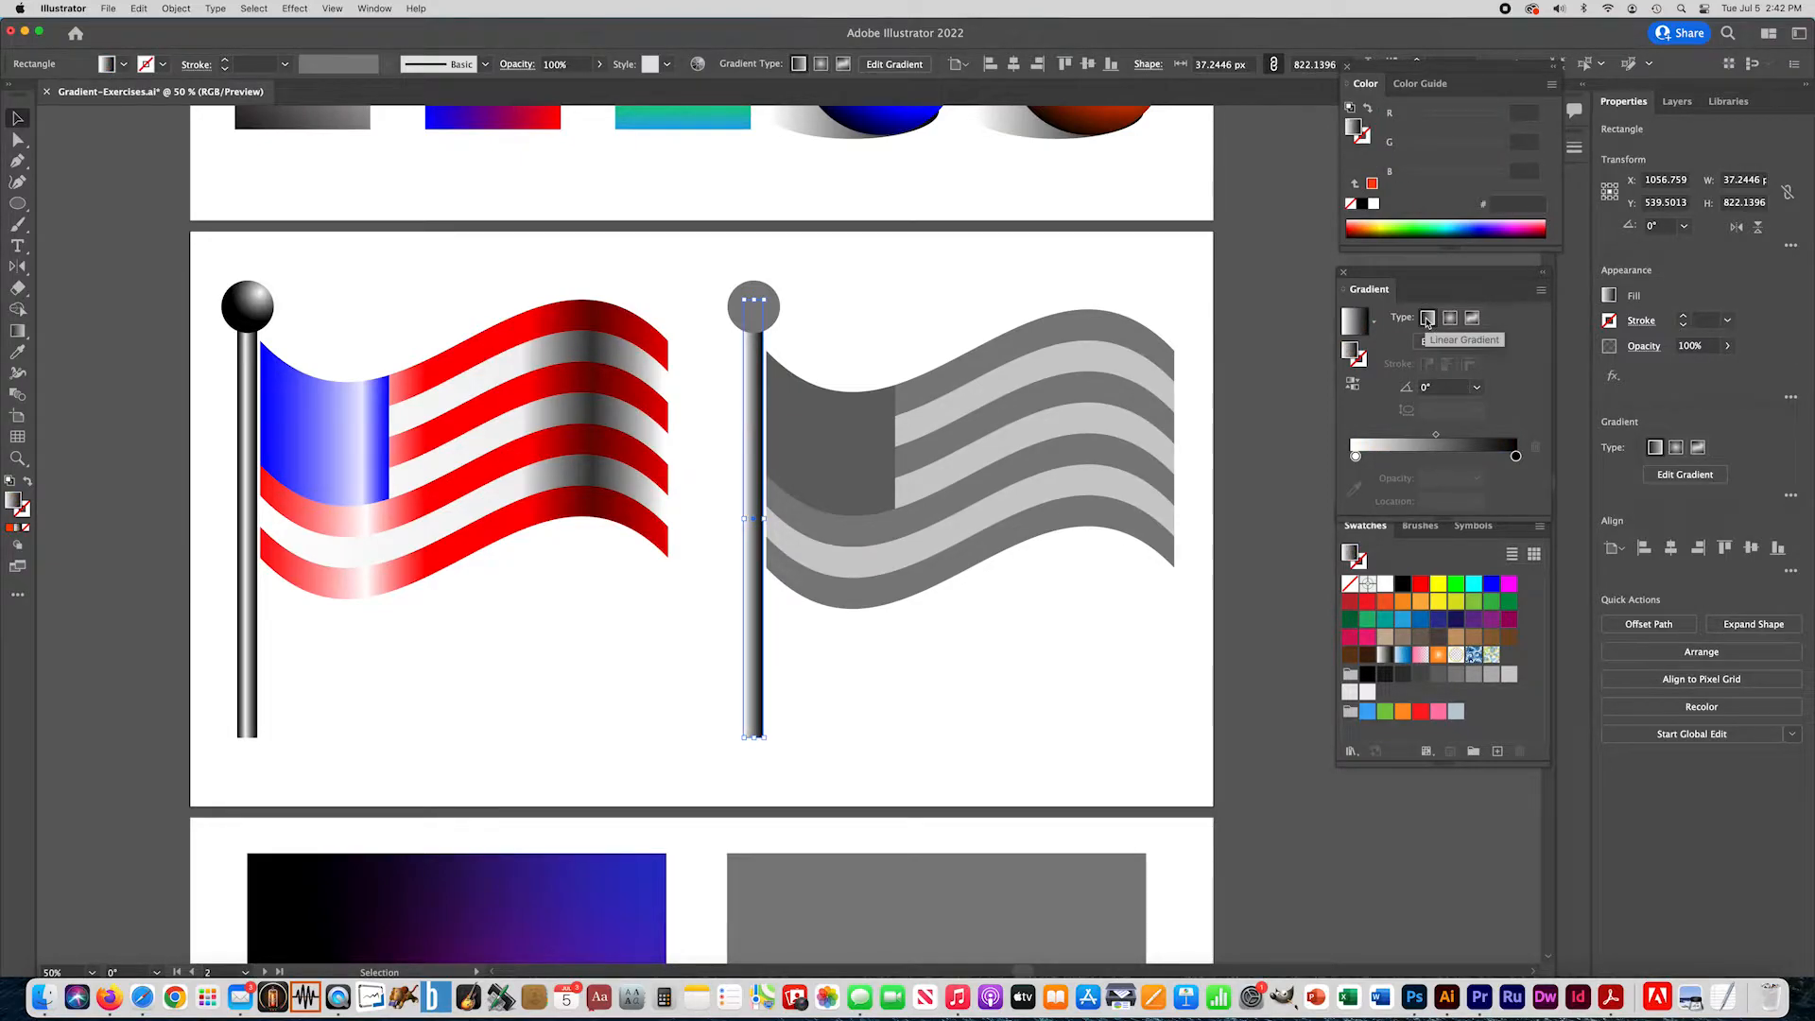
- Add a white stop midway in the flagpole's gradient and make its first stop black
left_click_drag(1356, 457, 1436, 460)
double_click(1356, 458)
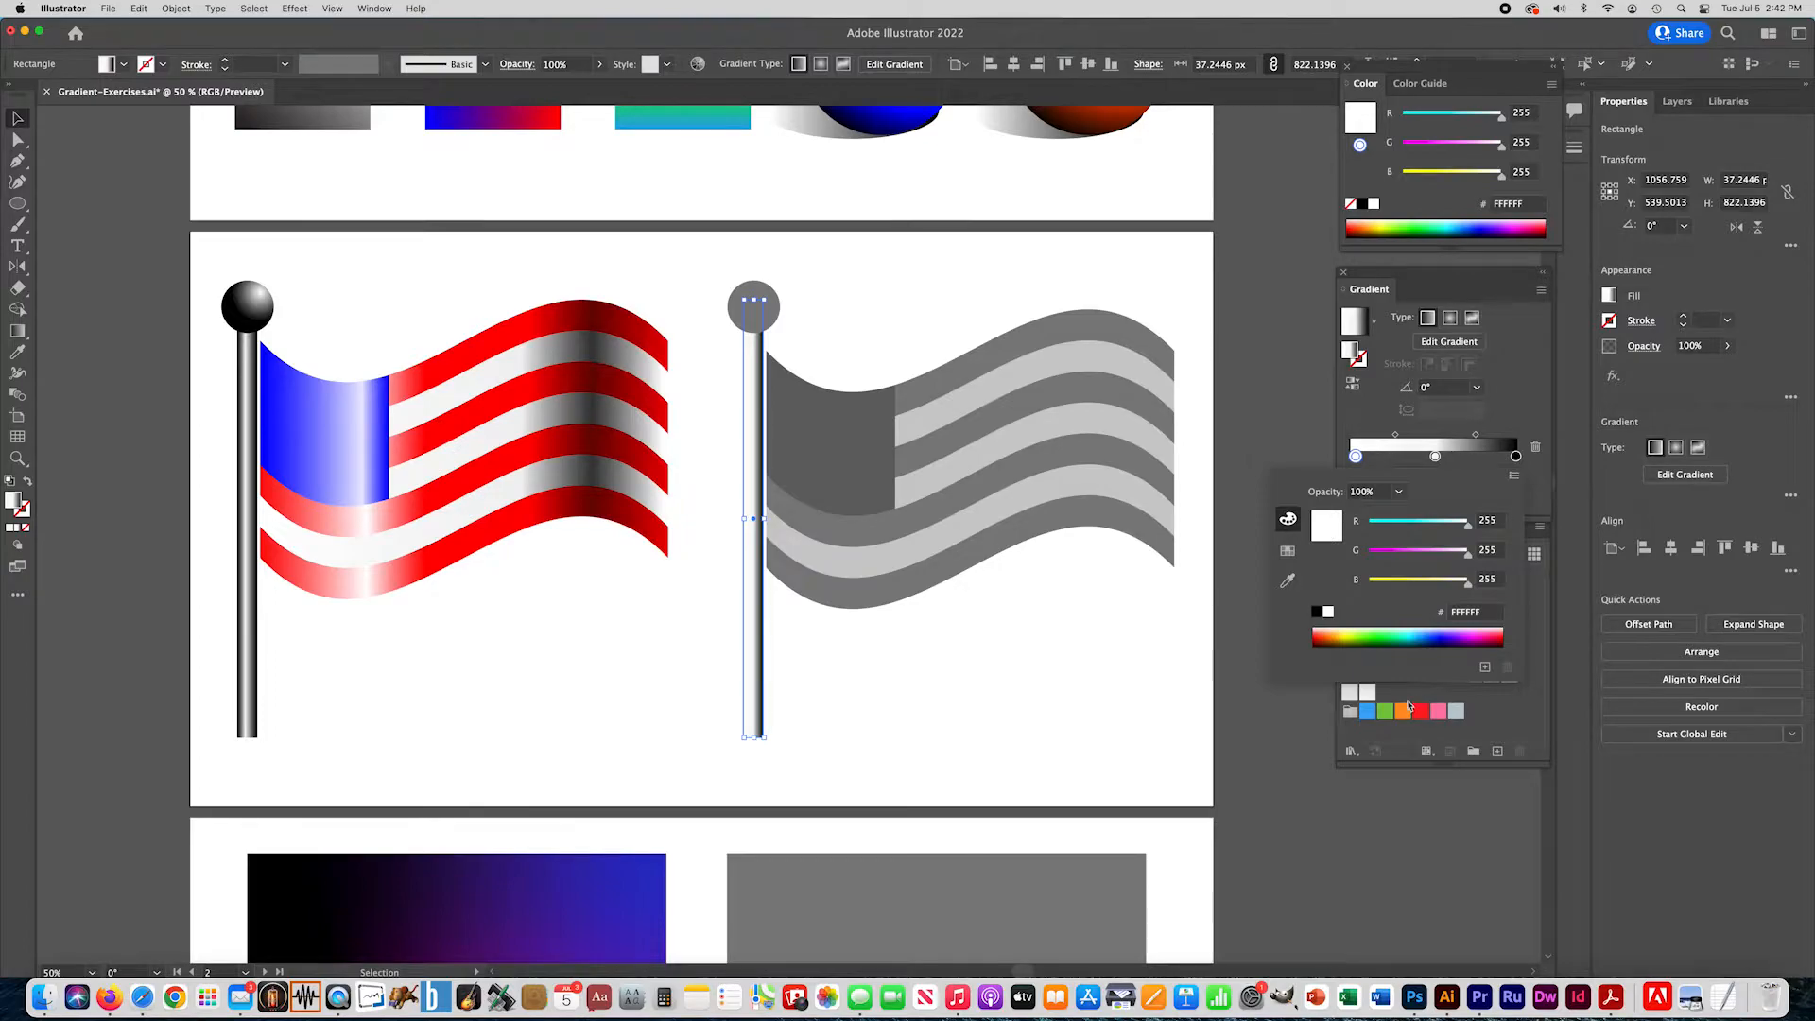
left_click(1316, 612)
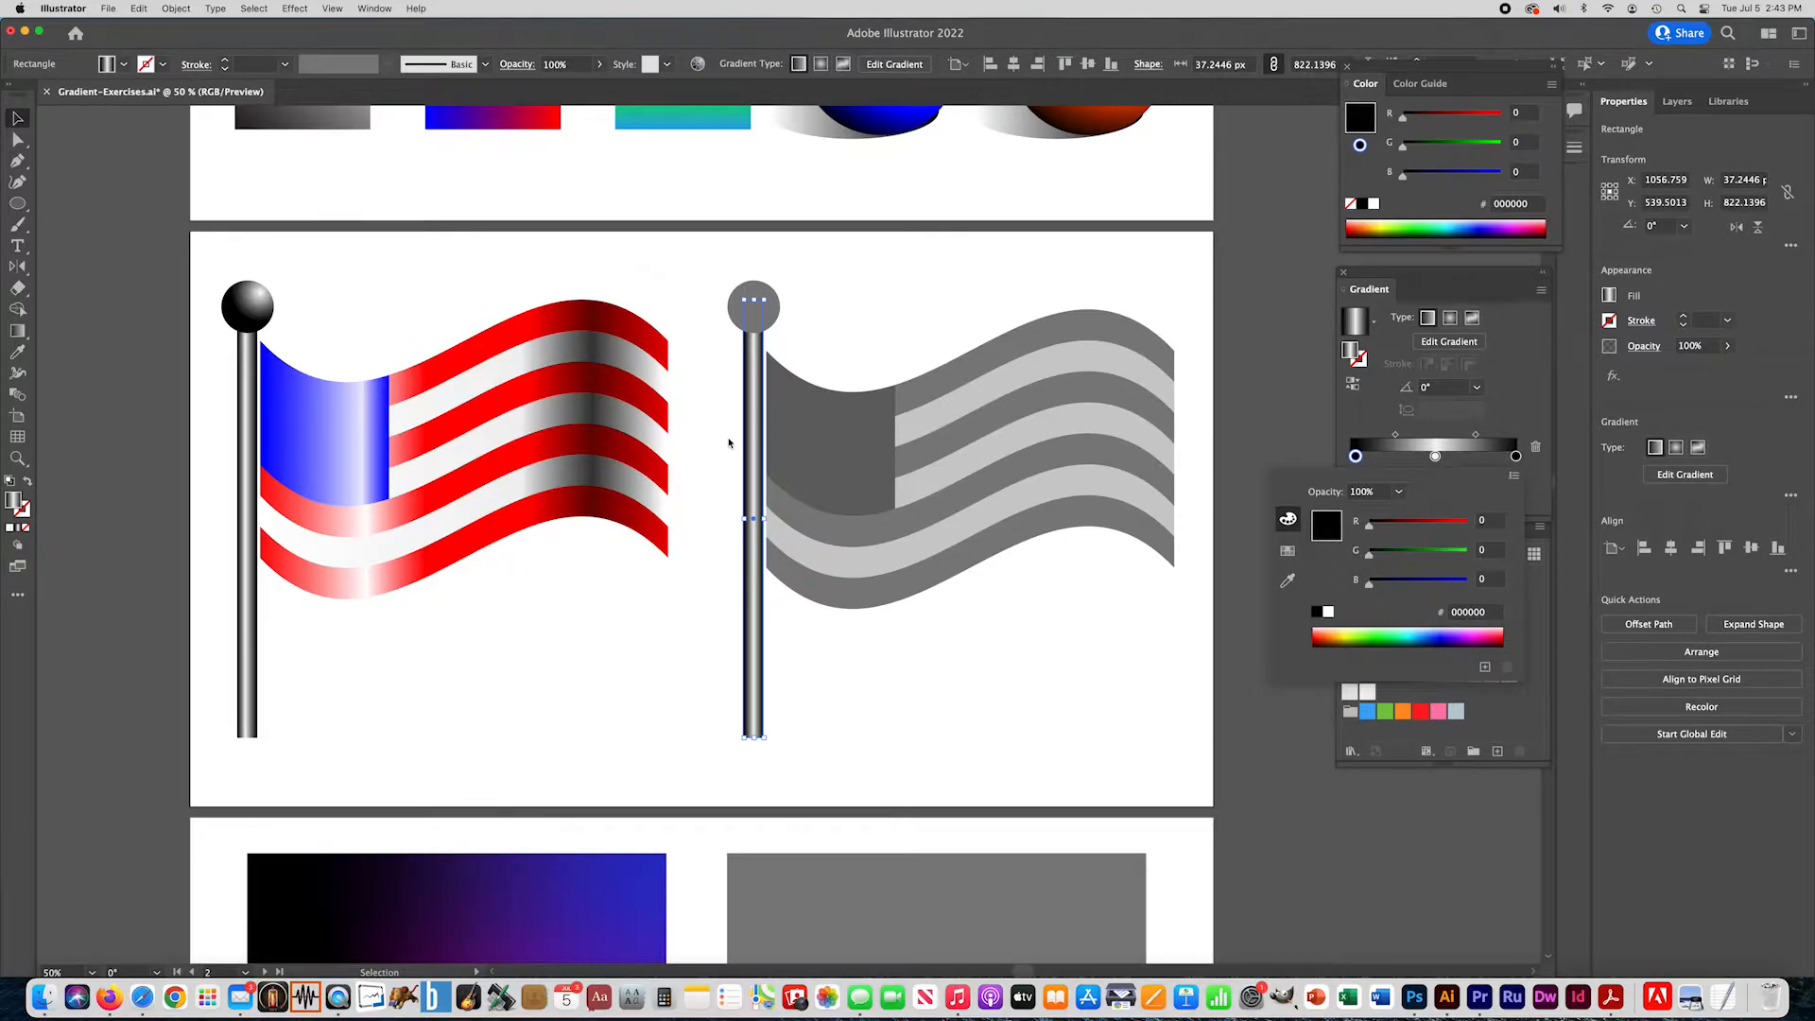
- Fill the gray circle on top of the flagpole with a radial gradient from black to off-white F5F5F5 at about 96%
left_click(772, 300)
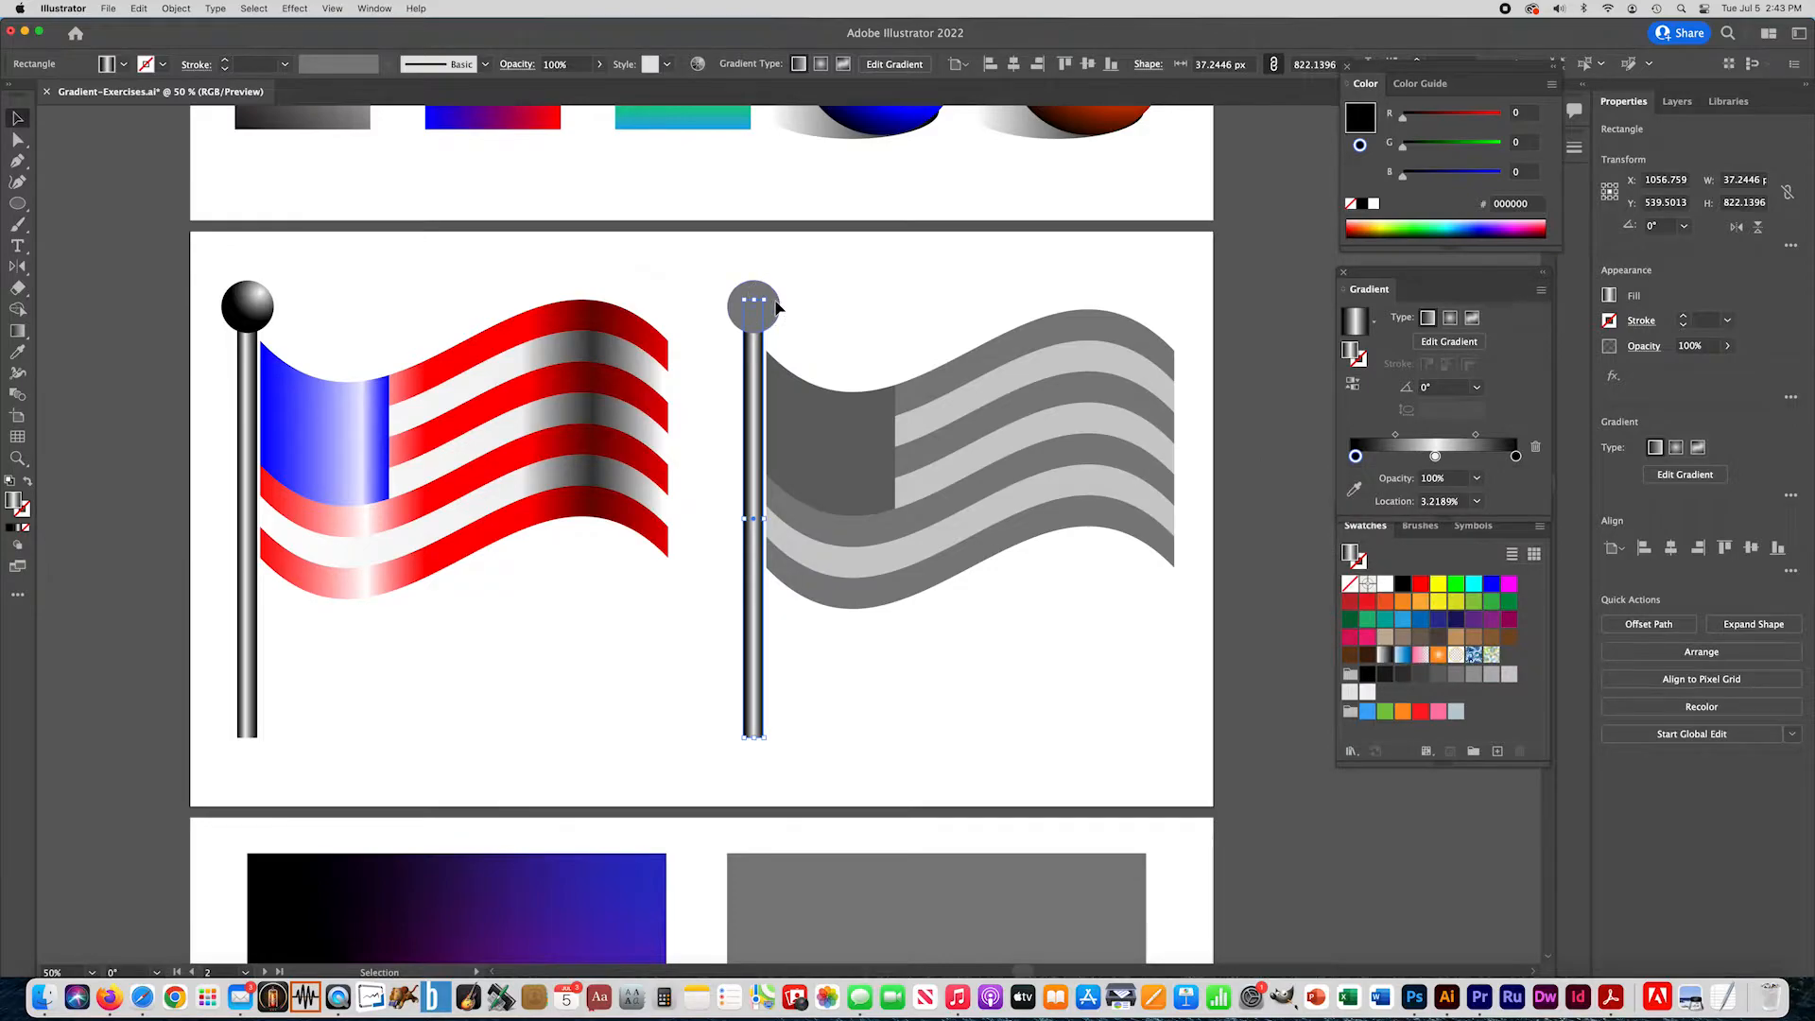
left_click(778, 306)
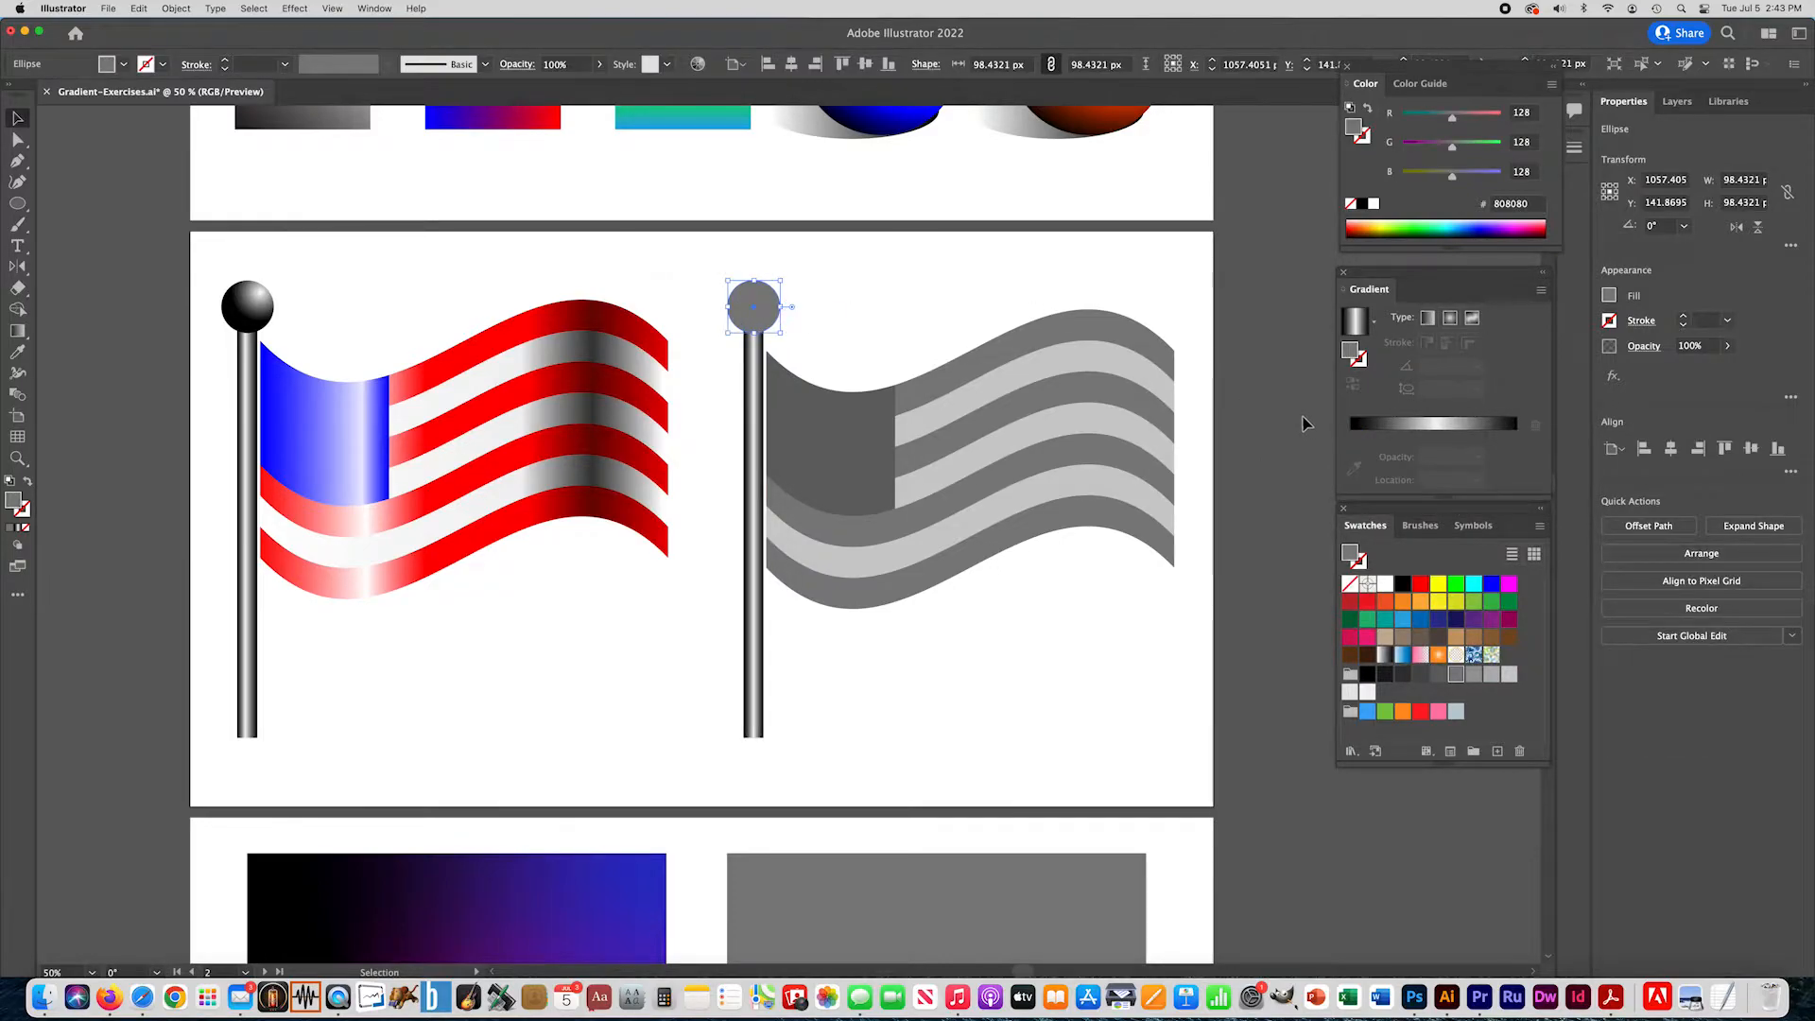
left_click(22, 530)
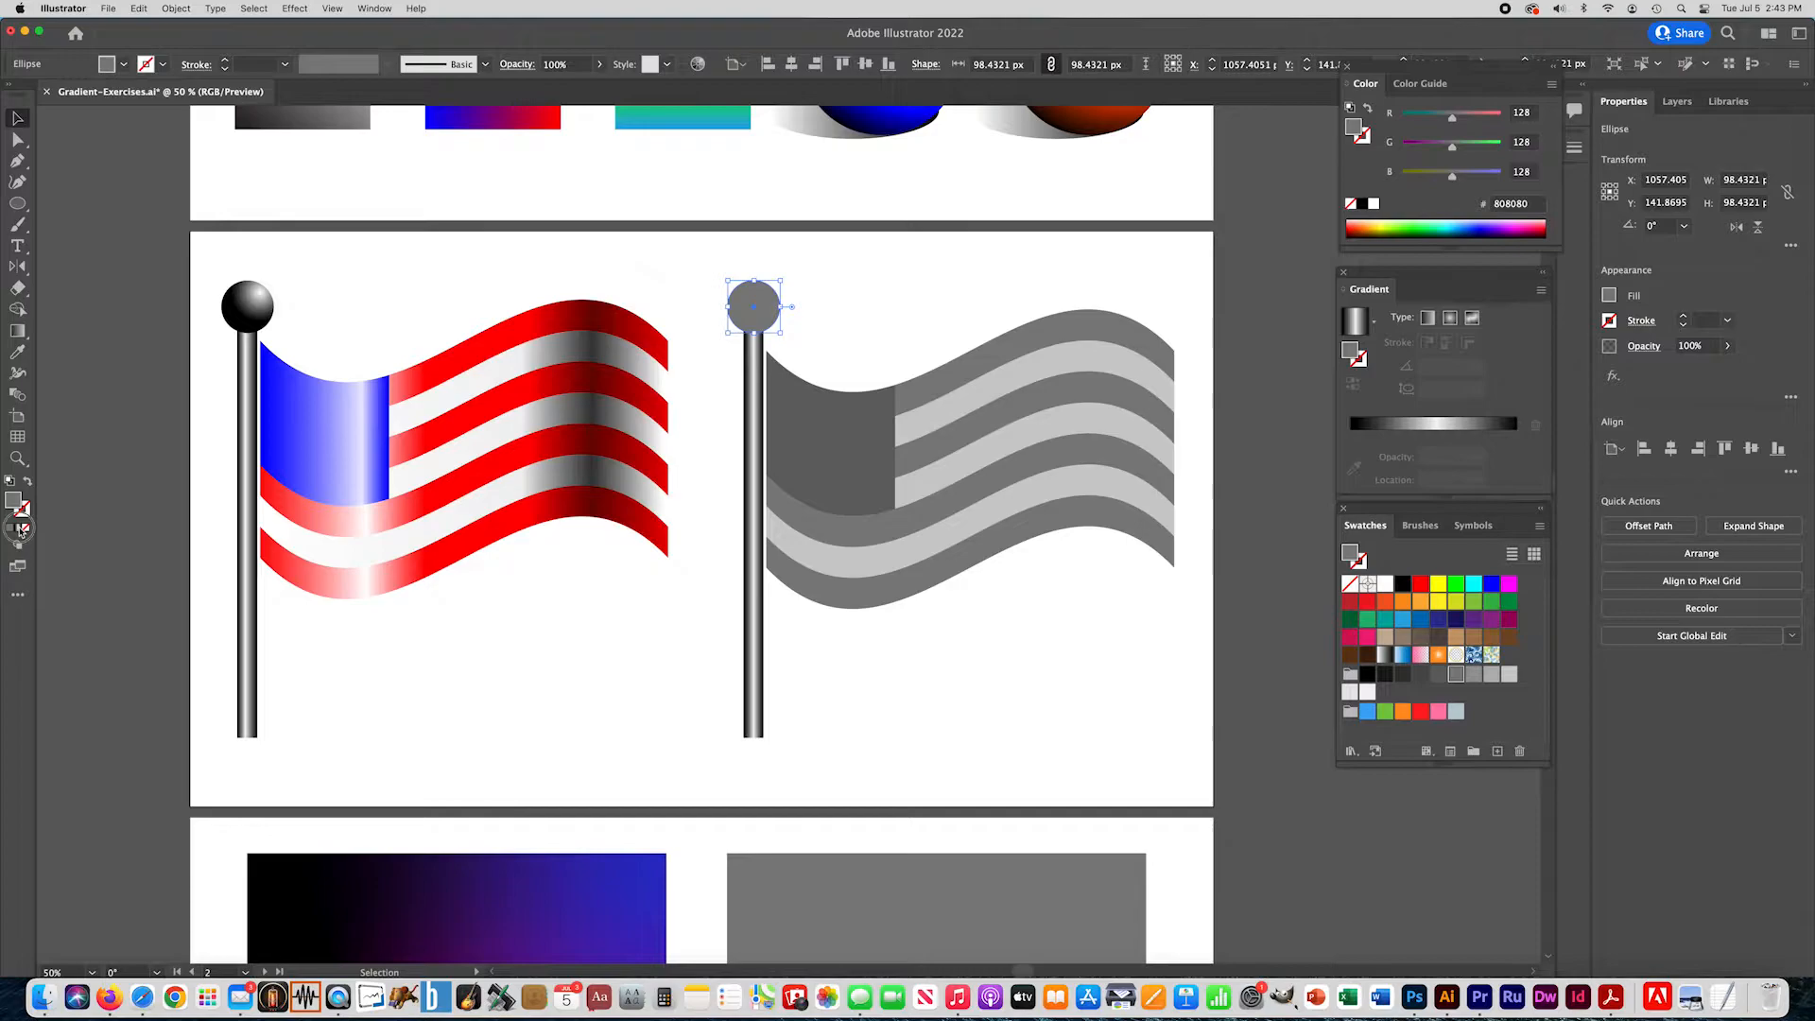
left_click(1452, 320)
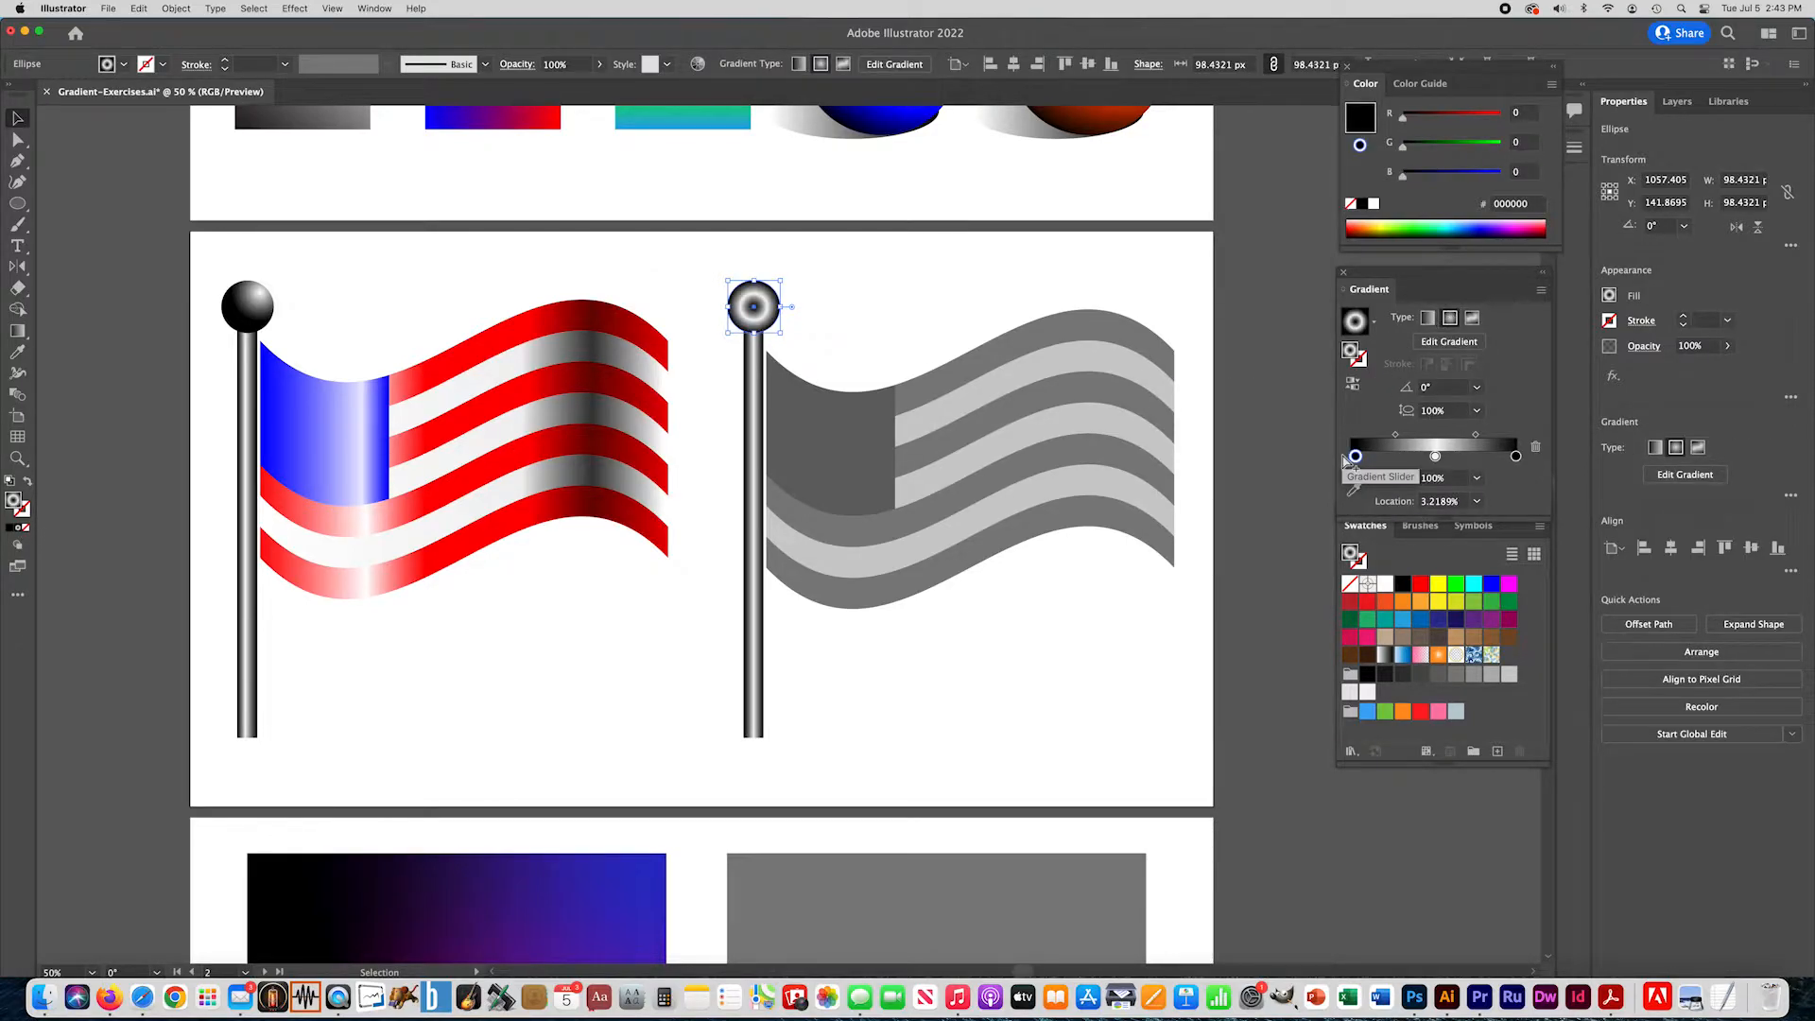
left_click_drag(1516, 457, 1515, 501)
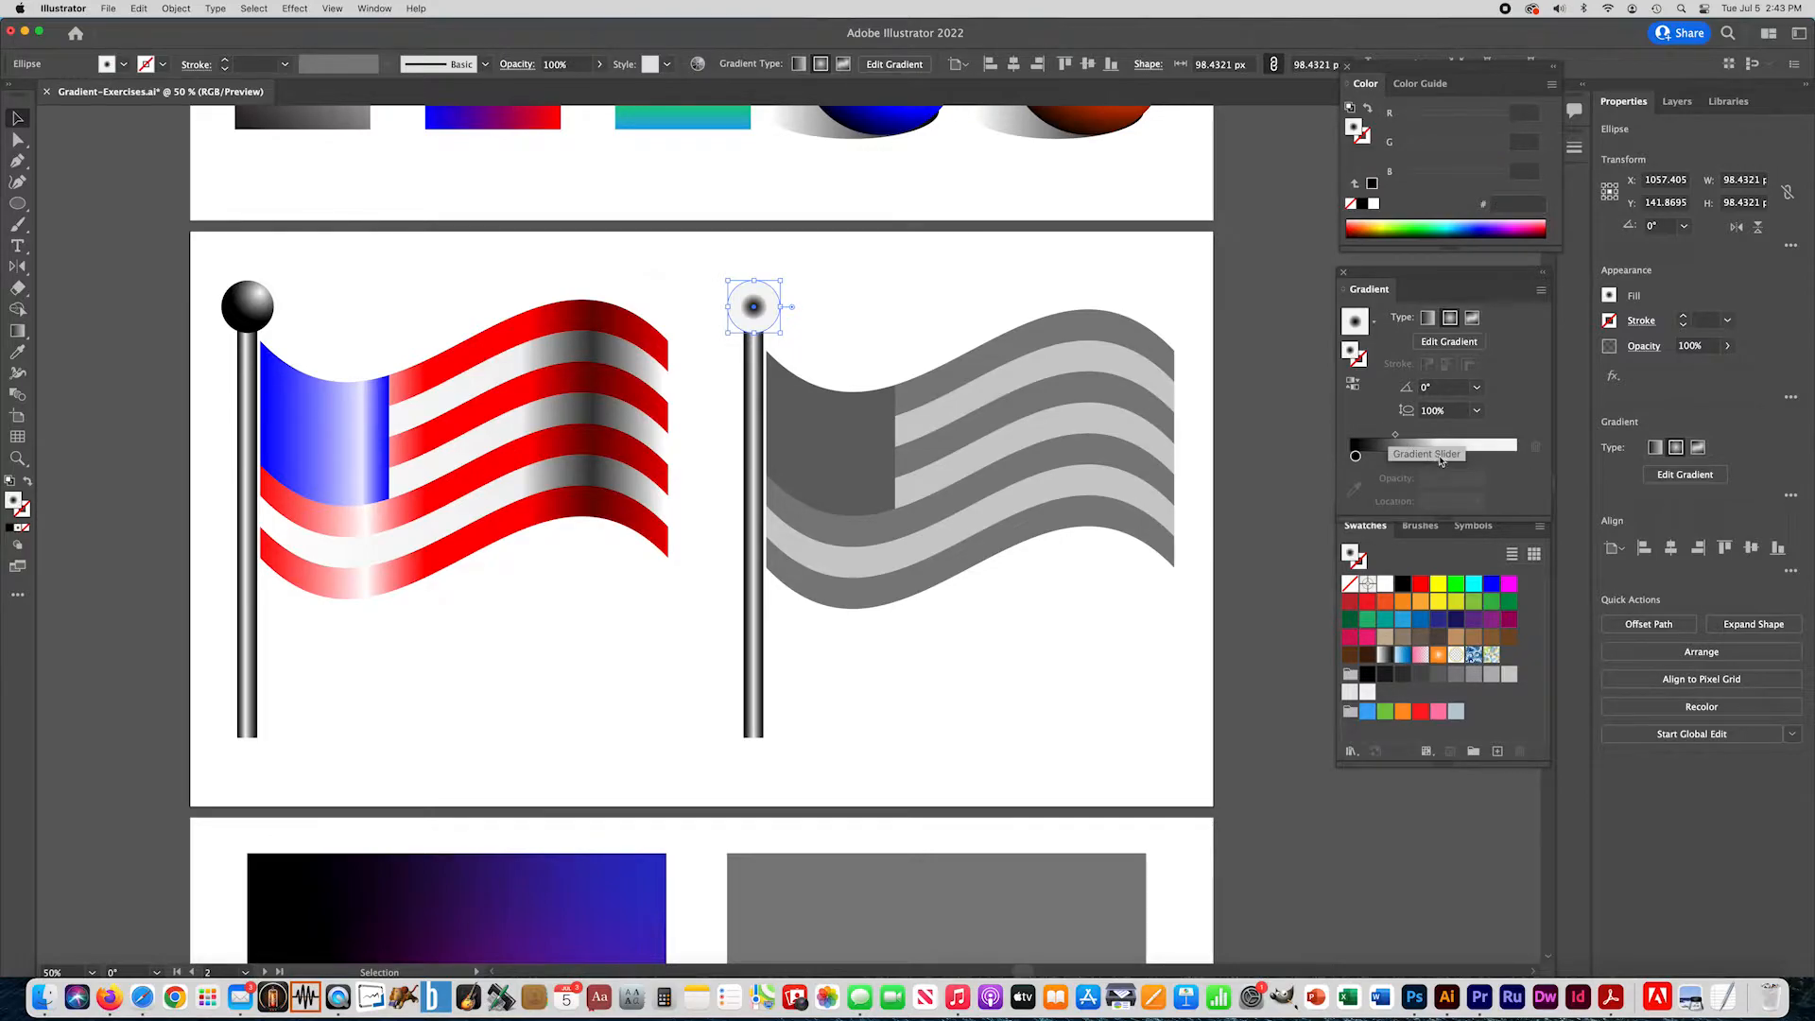
left_click(1492, 458)
left_click_drag(1506, 460, 1510, 458)
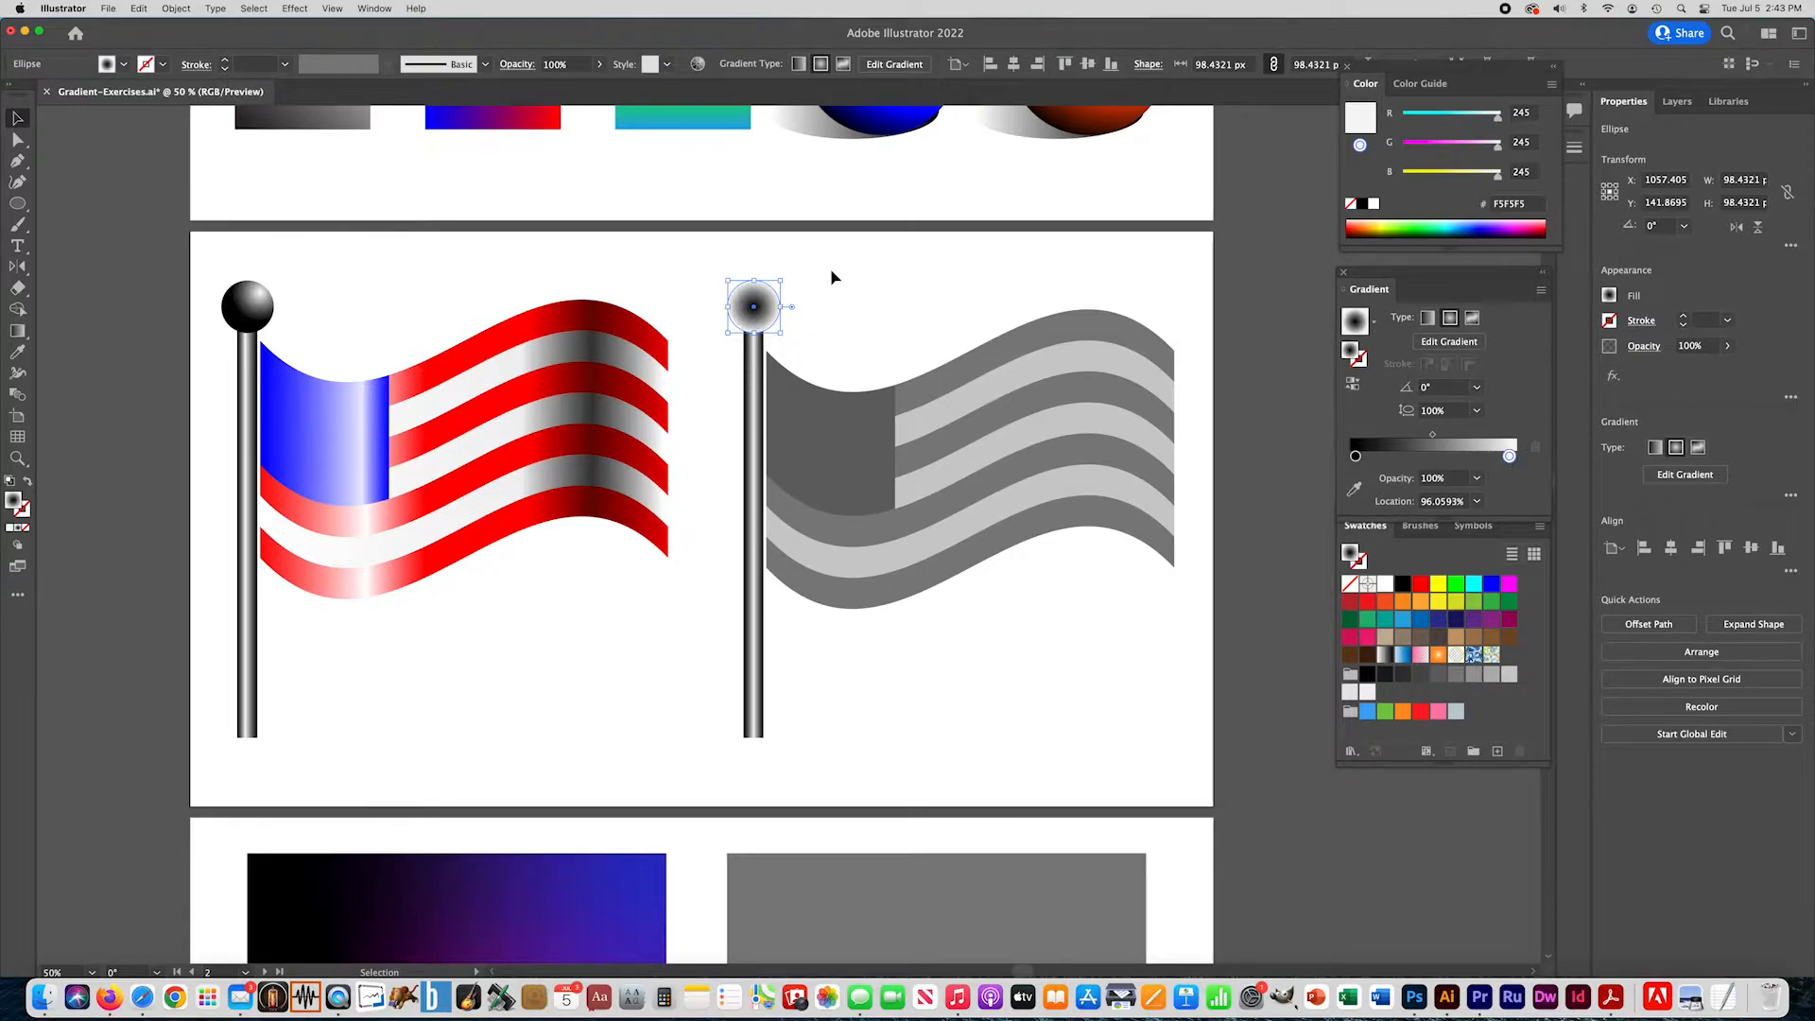
- Run the pole ball's gradient from upper right to lower left at about -127°, reverse its colors and deselect it
left_click(17, 330)
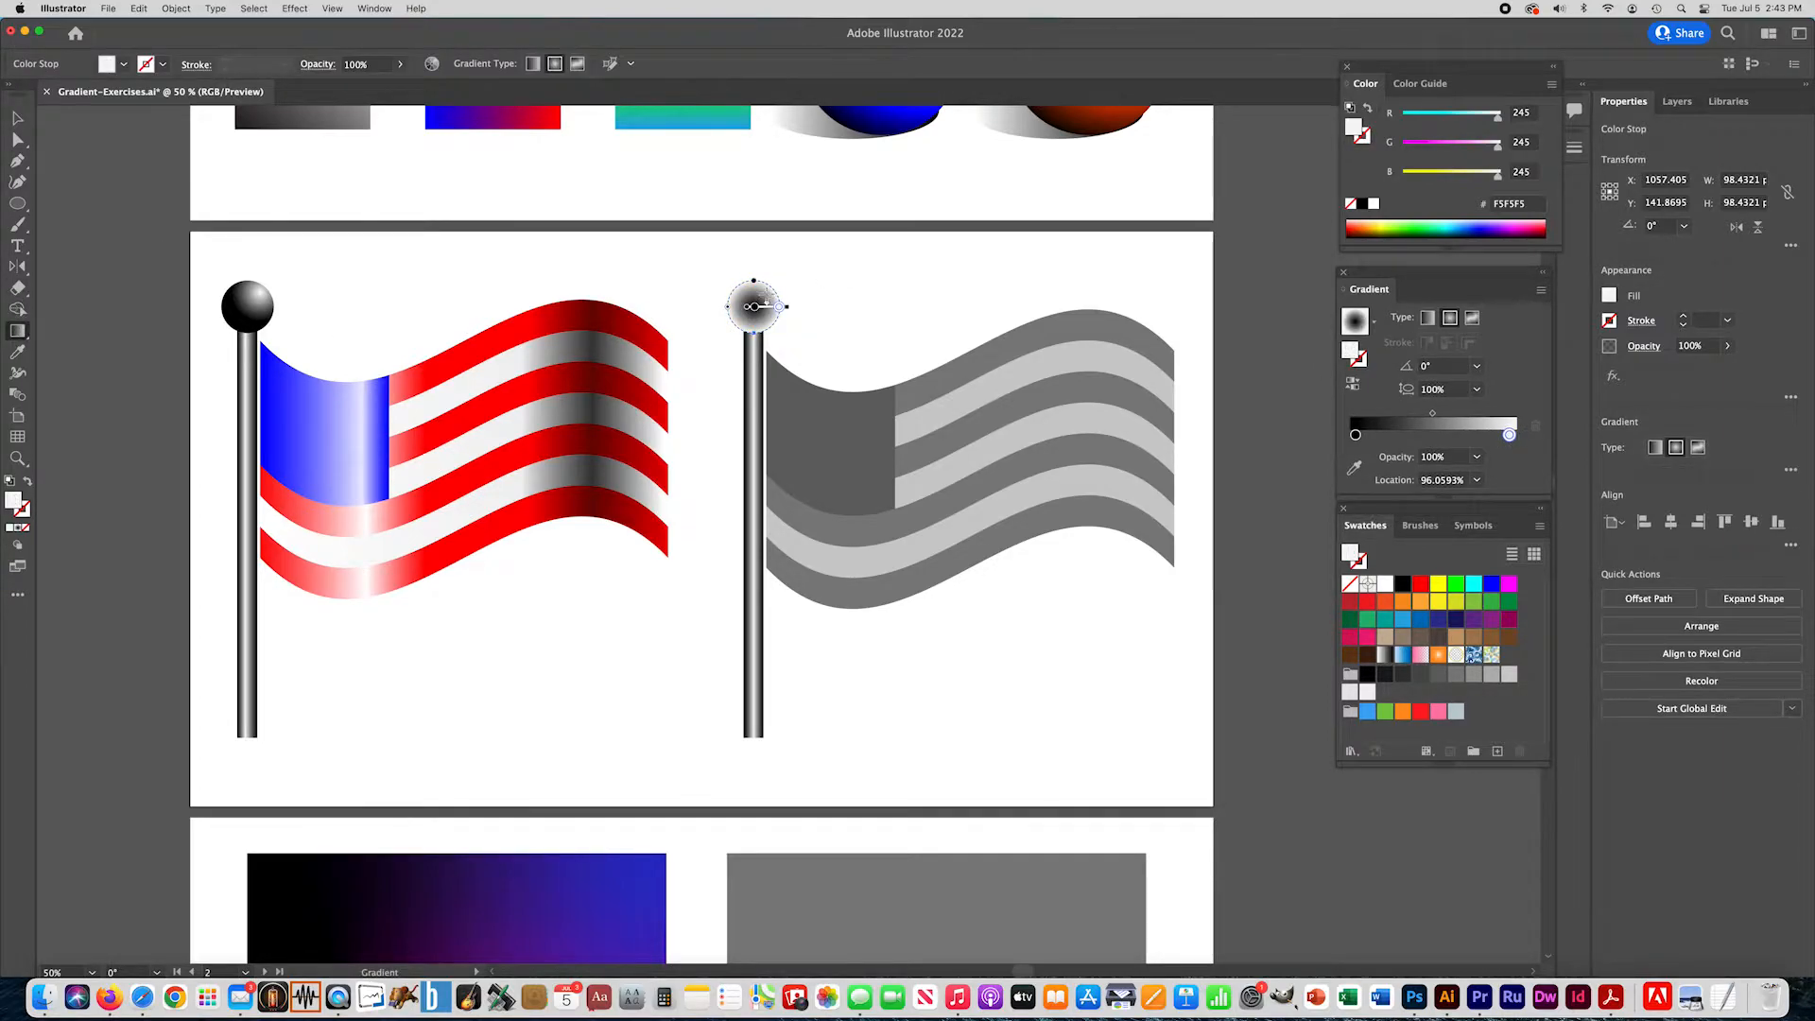
left_click_drag(769, 286, 741, 324)
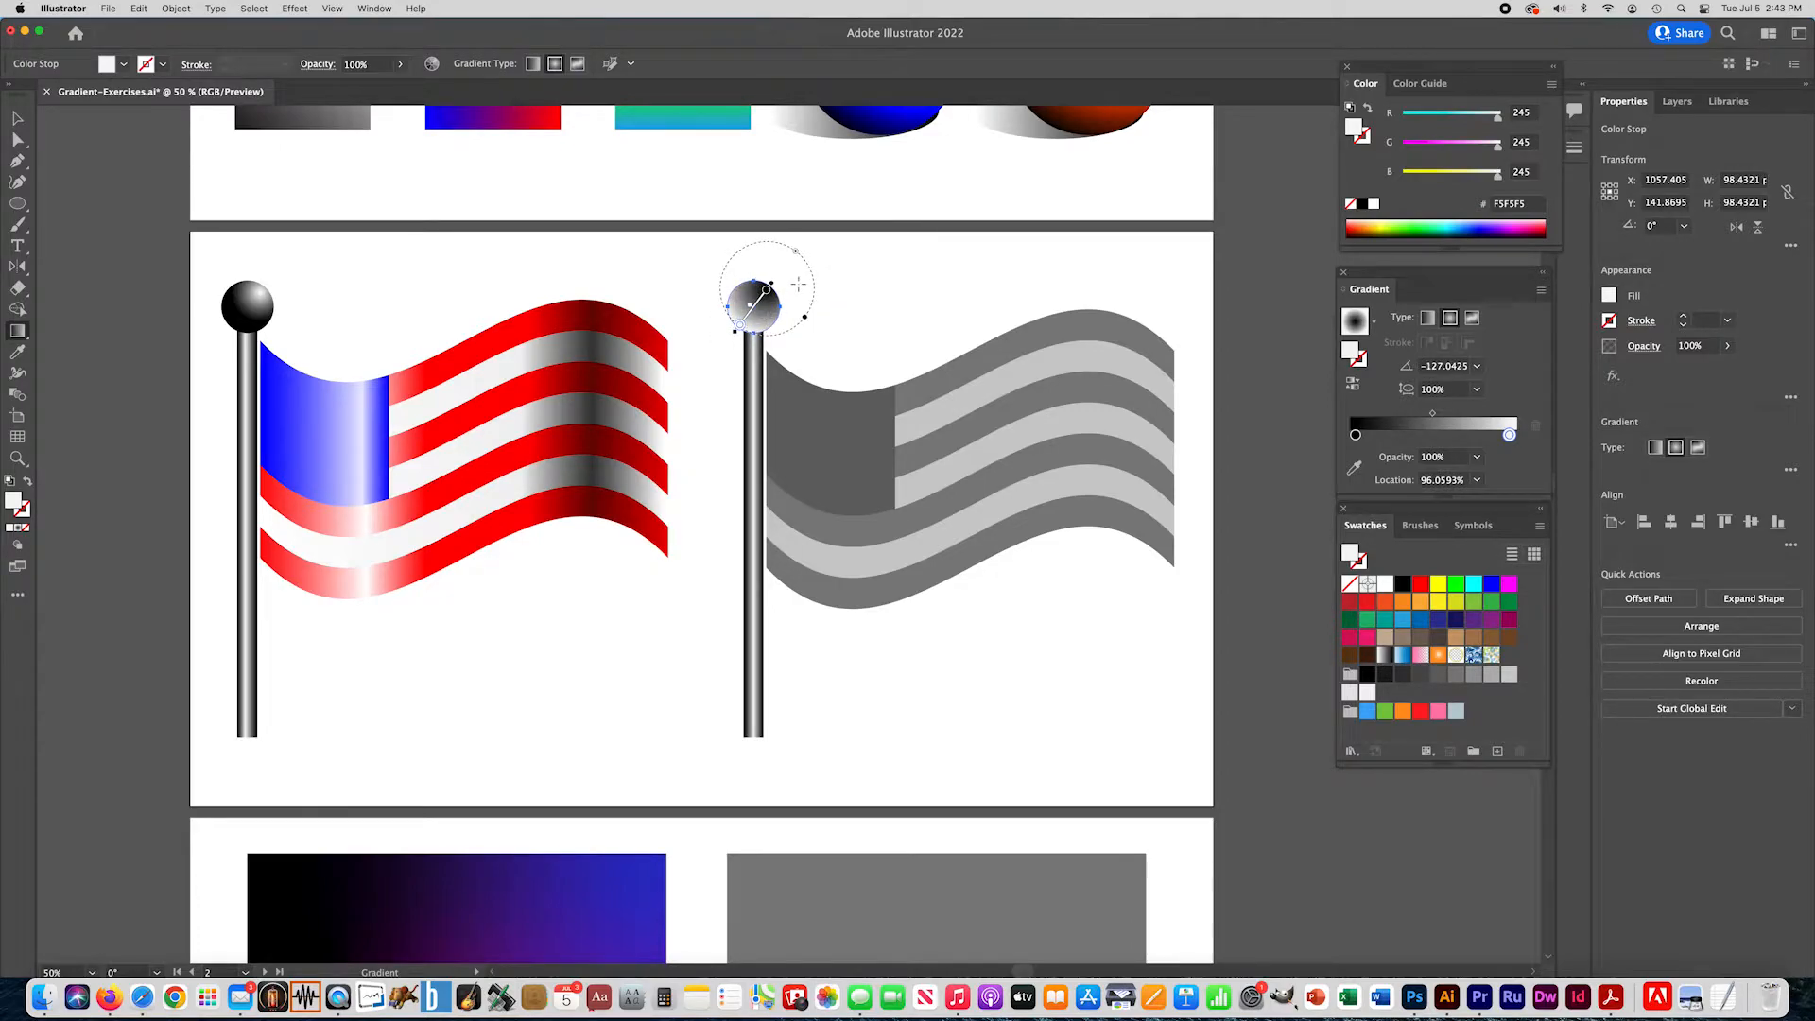
left_click(1353, 387)
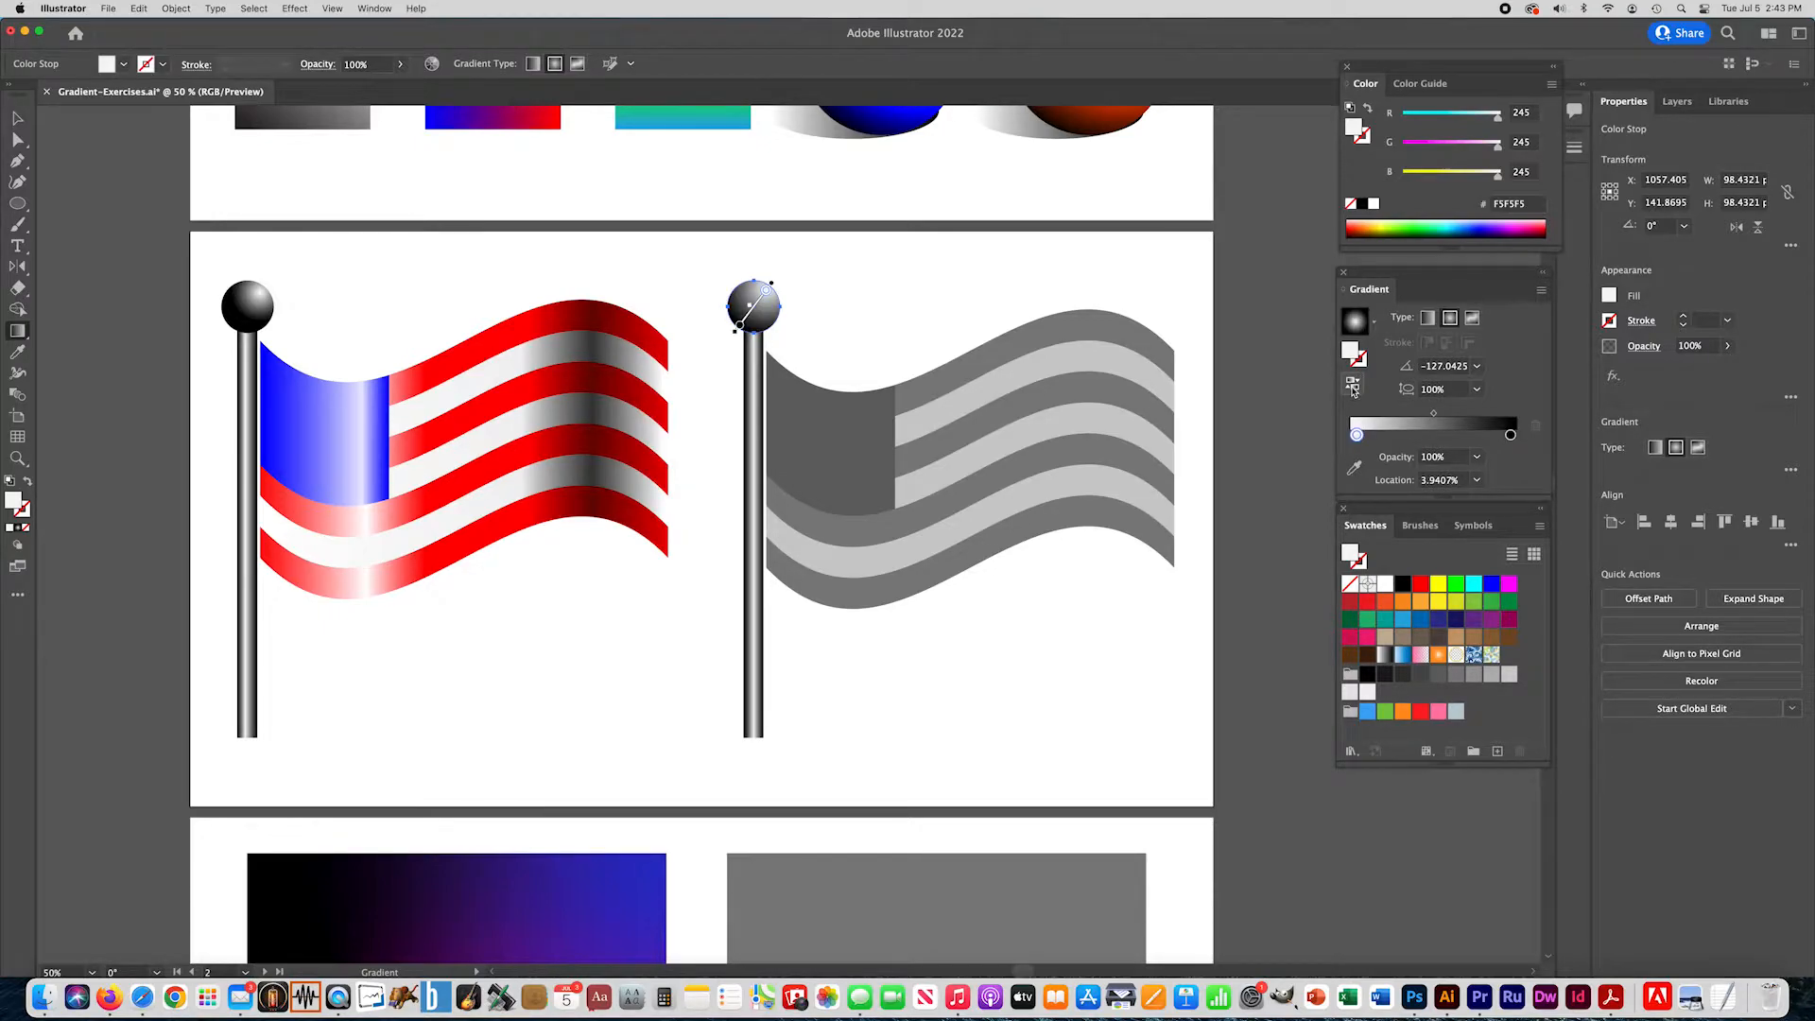
left_click(17, 117)
left_click(282, 240)
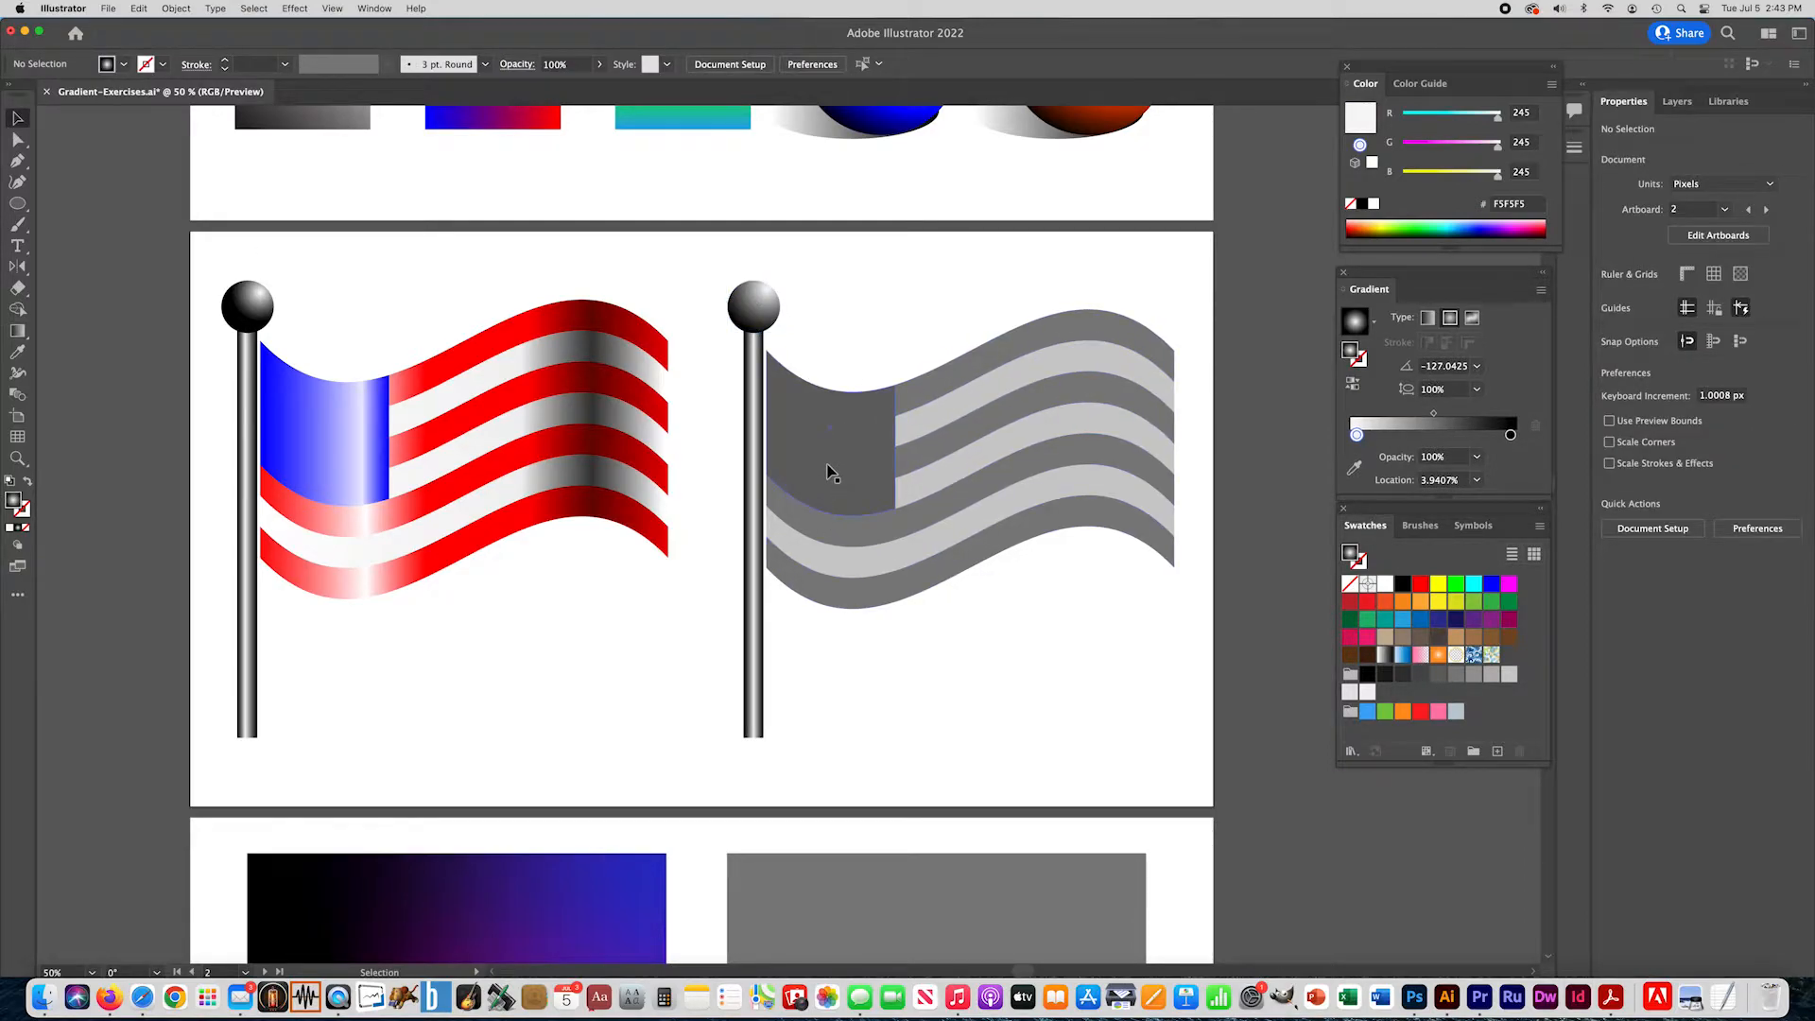
- Fill the gray flag's group of darker stripes with a linear gradient from off-white F5F5F5 to black
left_click(983, 356)
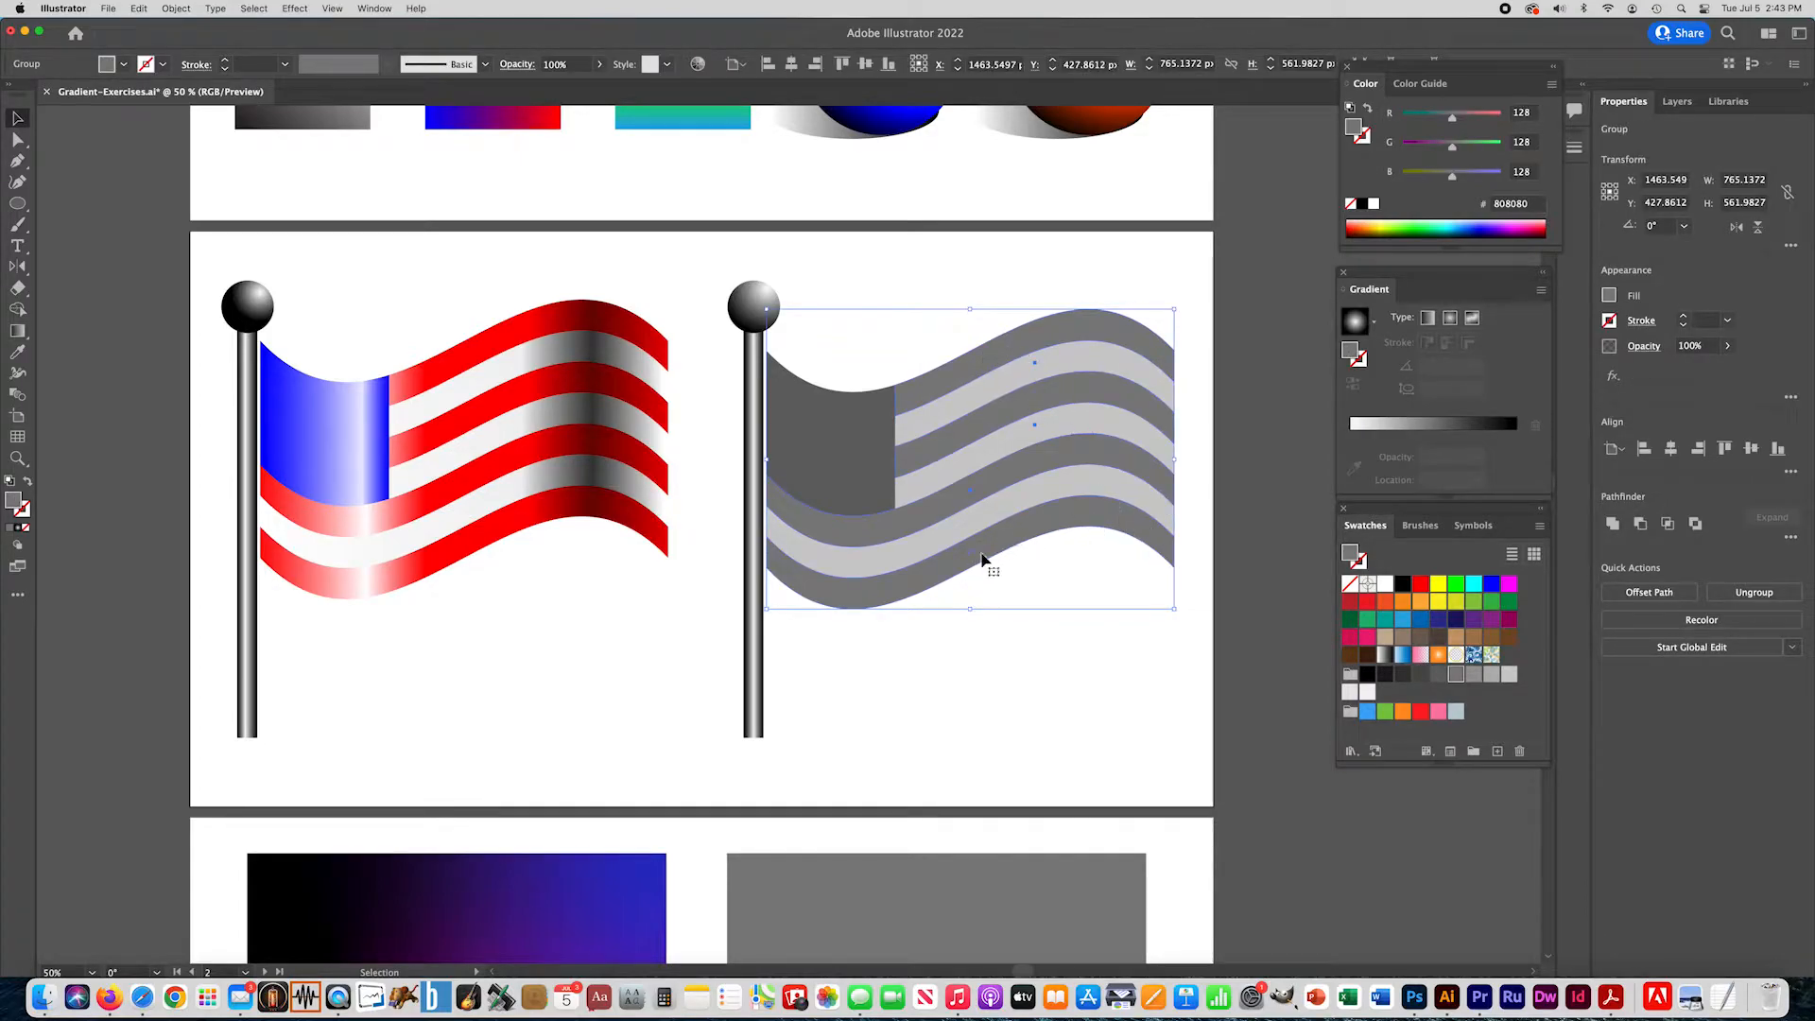
left_click(1115, 486)
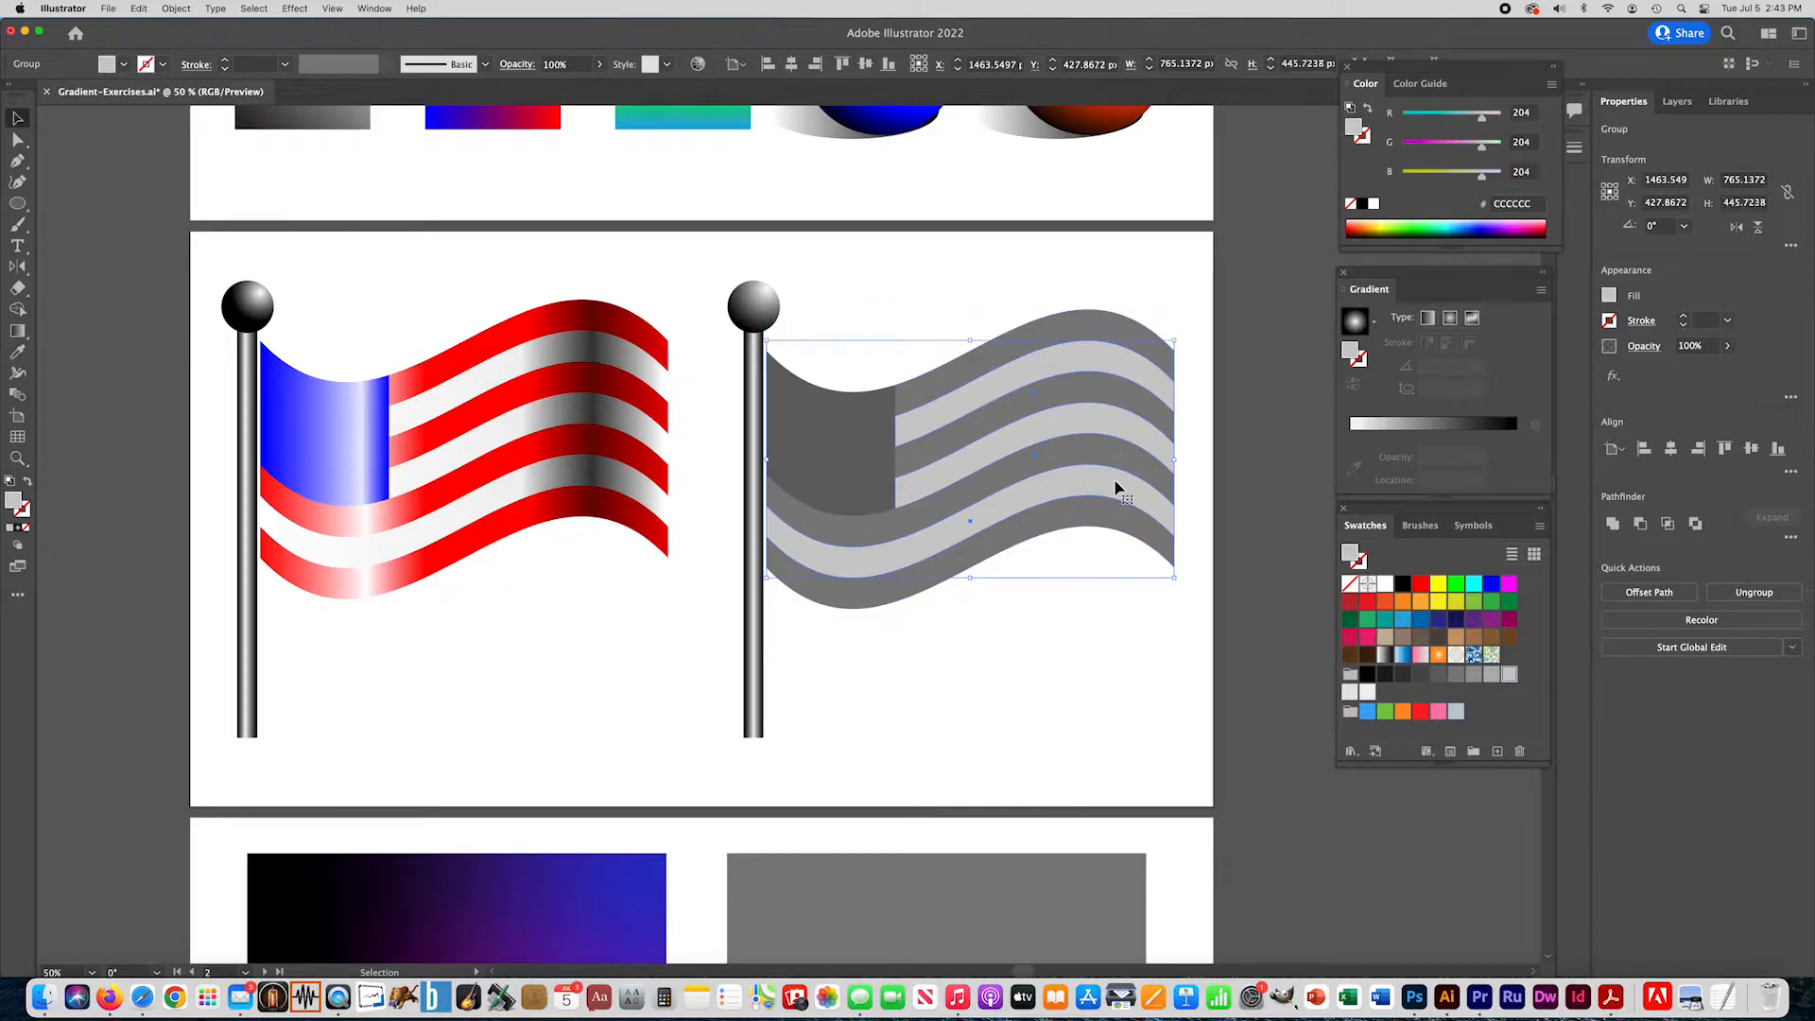
left_click(865, 464)
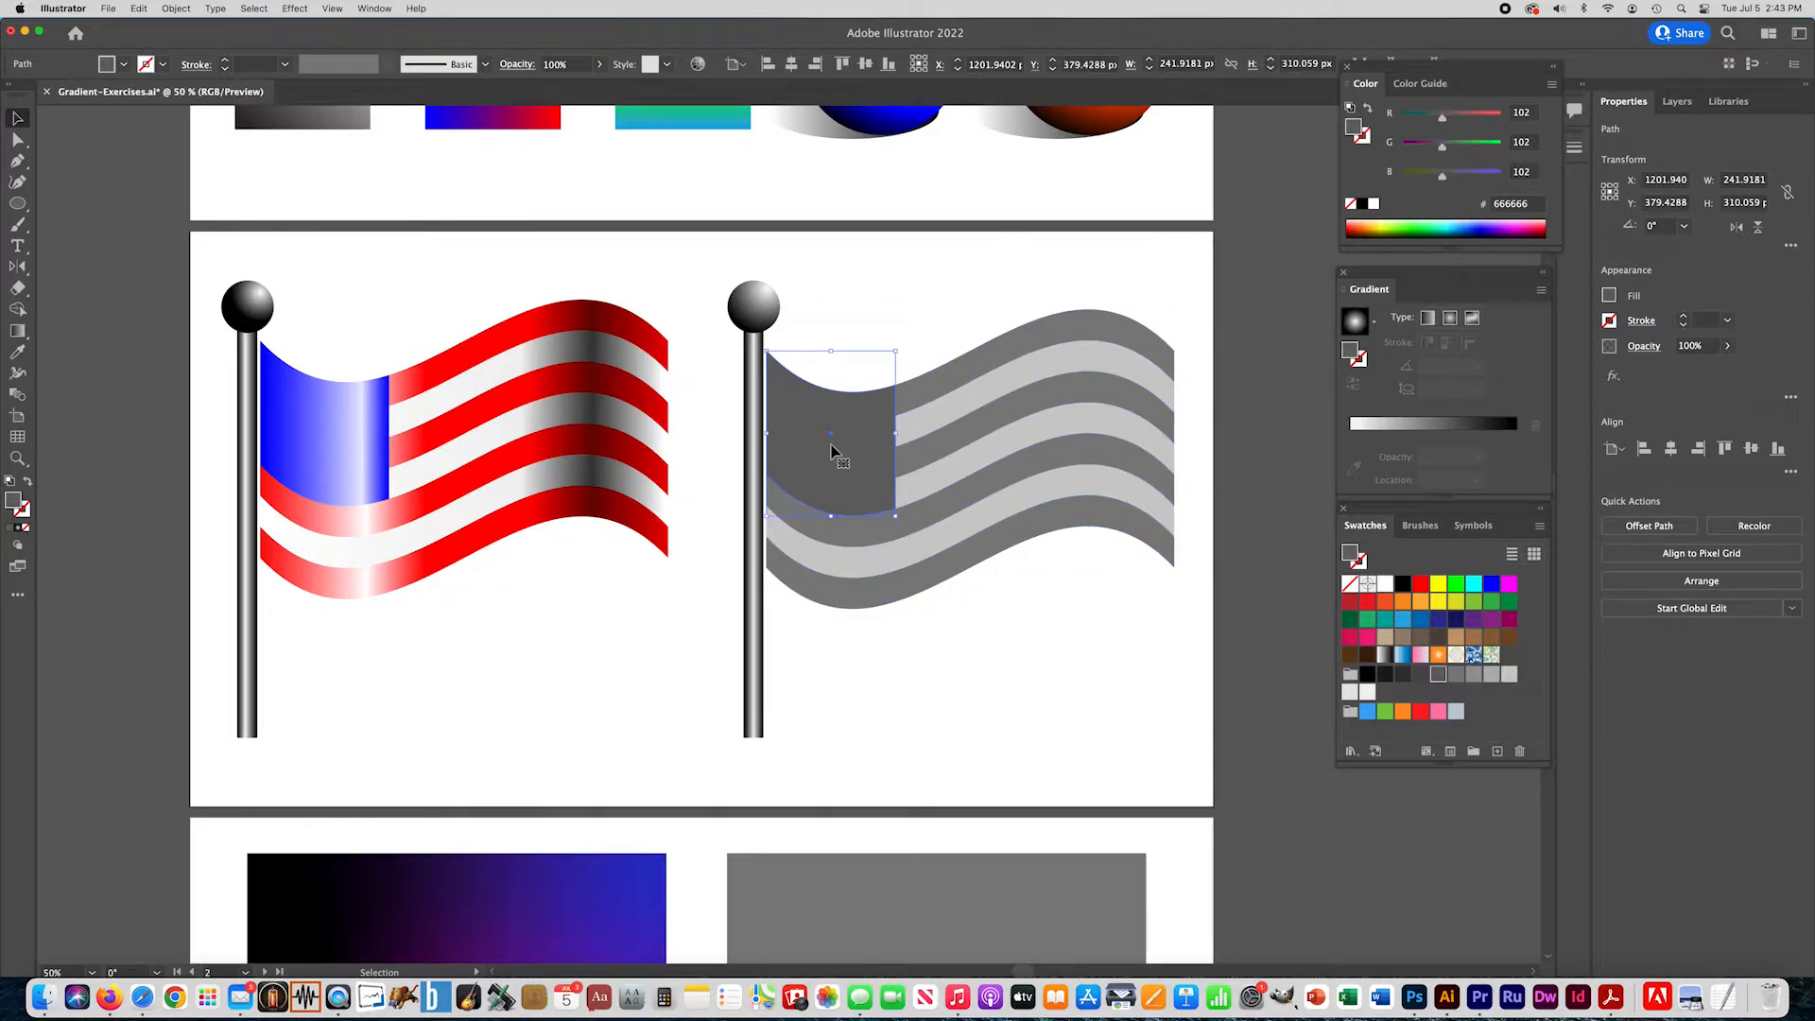
left_click(966, 576)
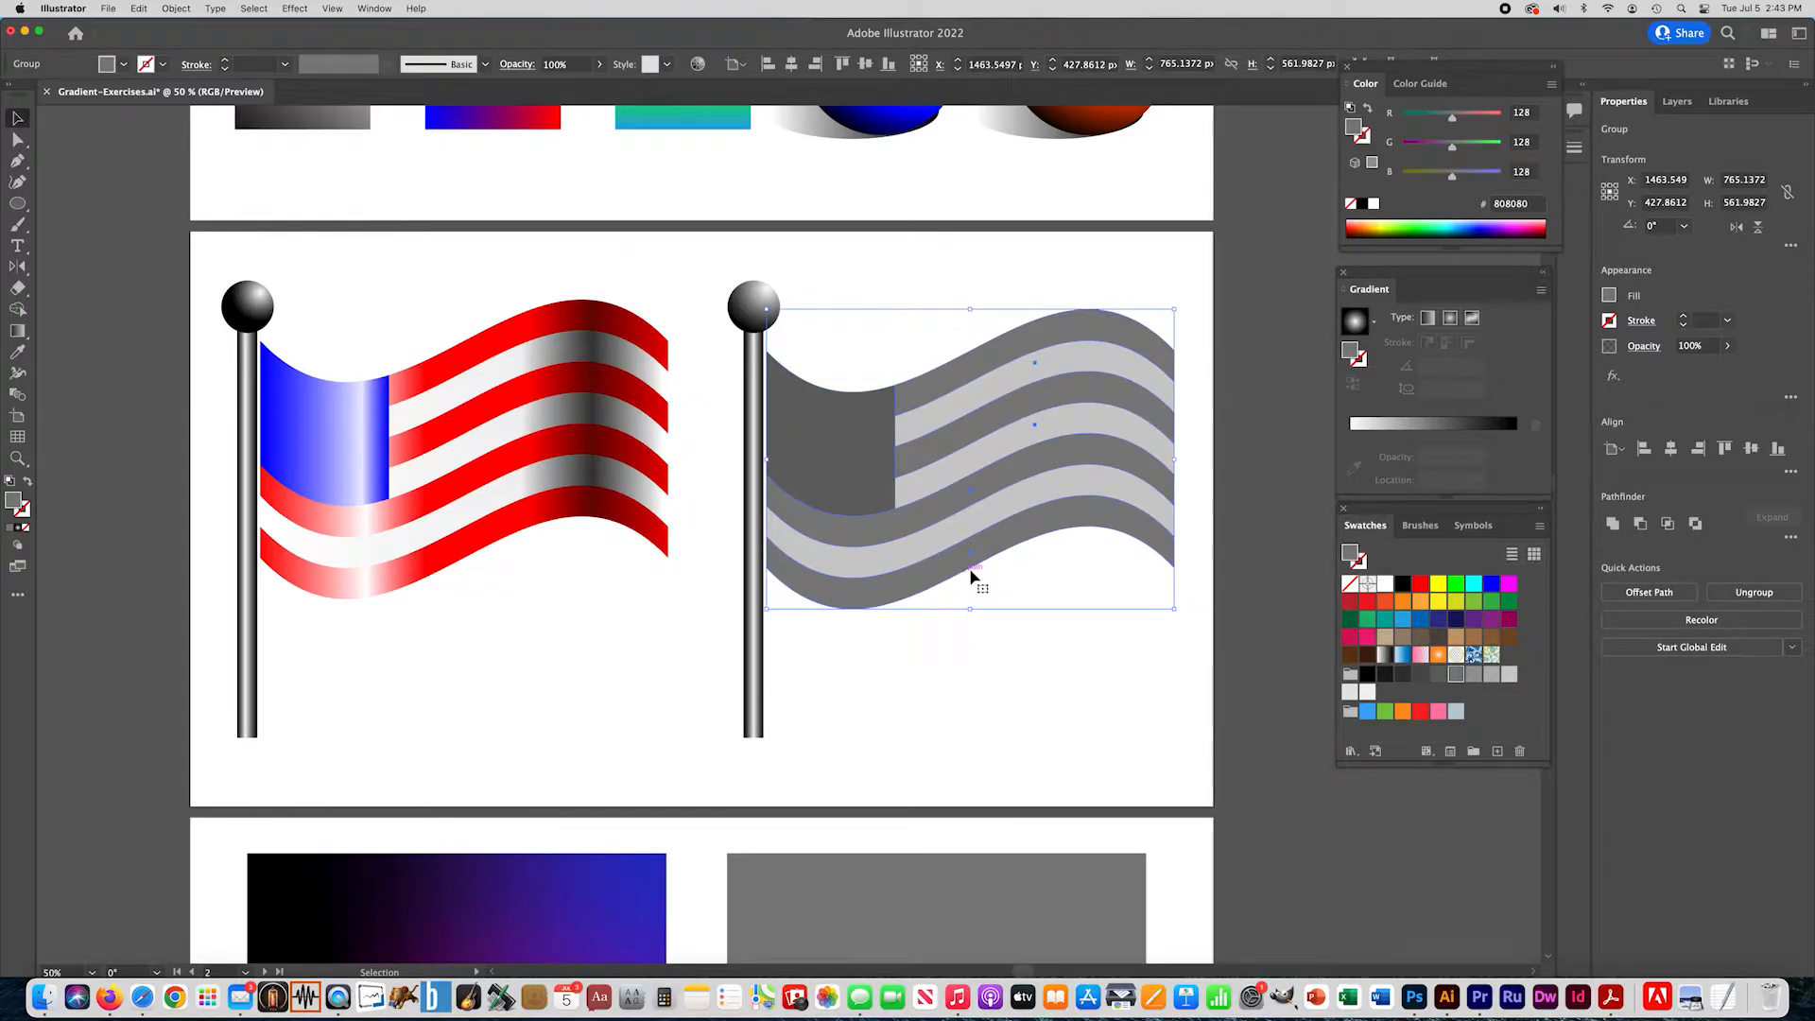
left_click(18, 531)
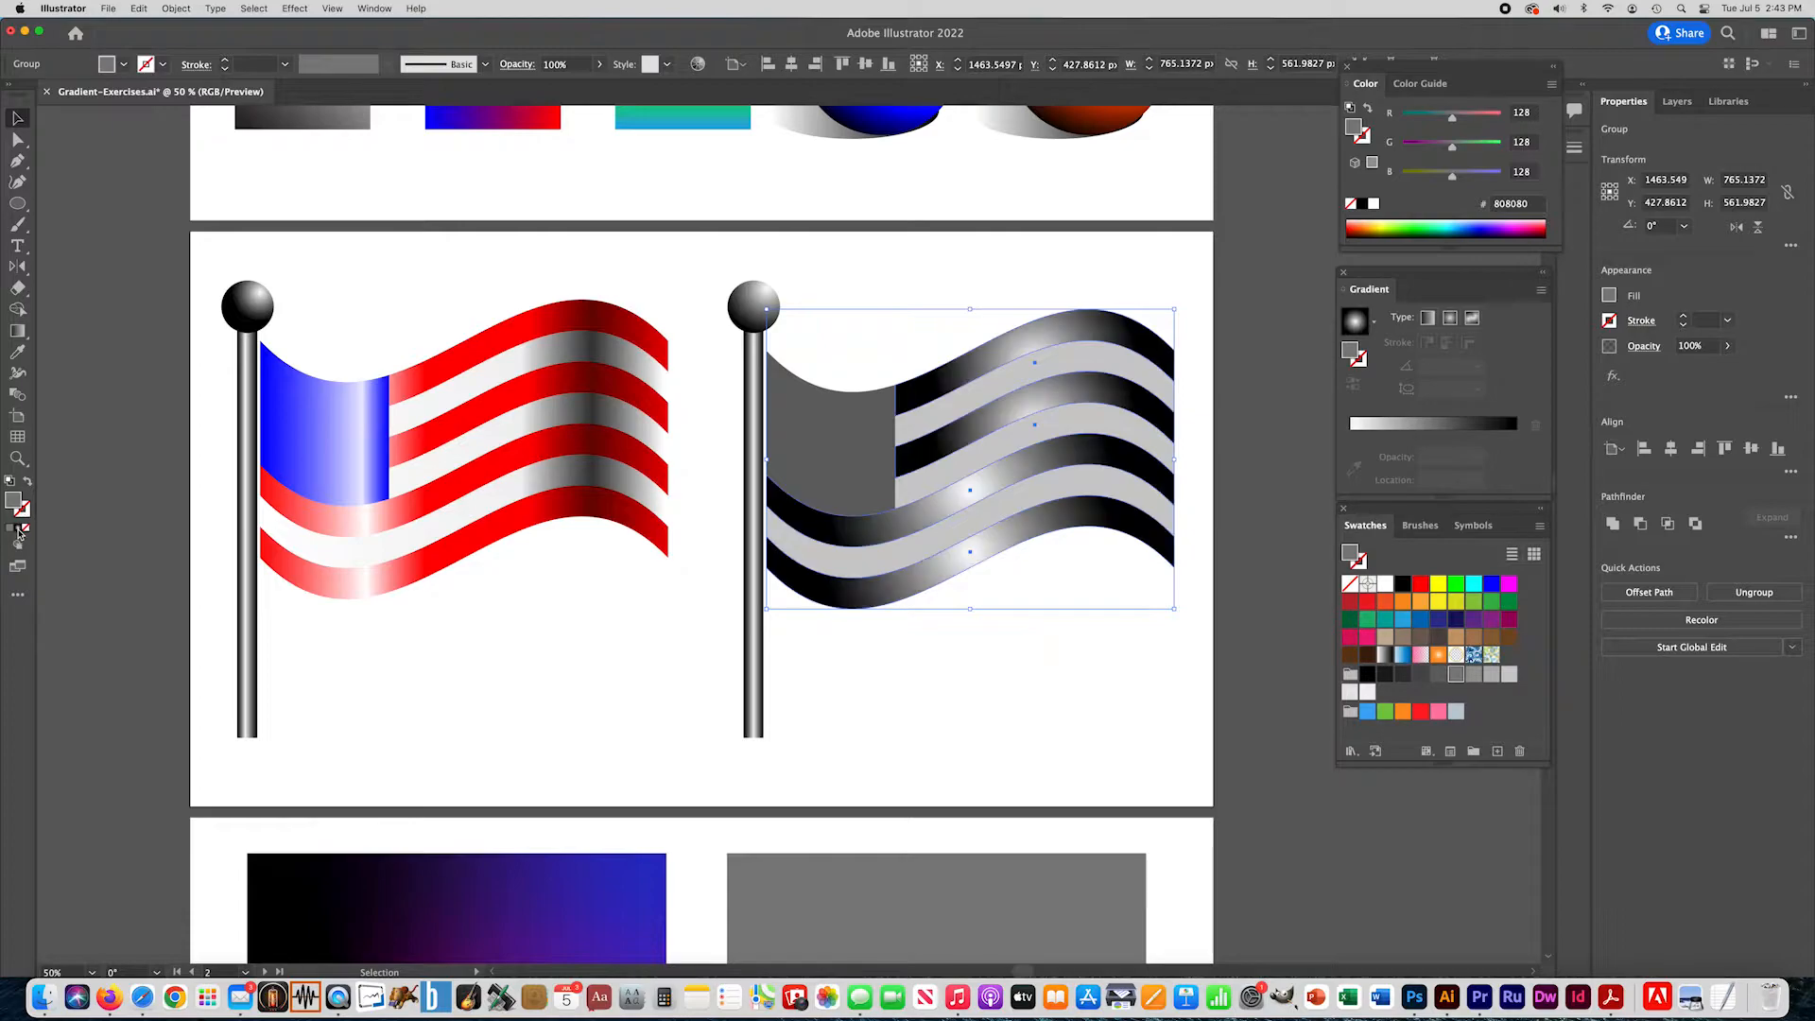
left_click(1430, 319)
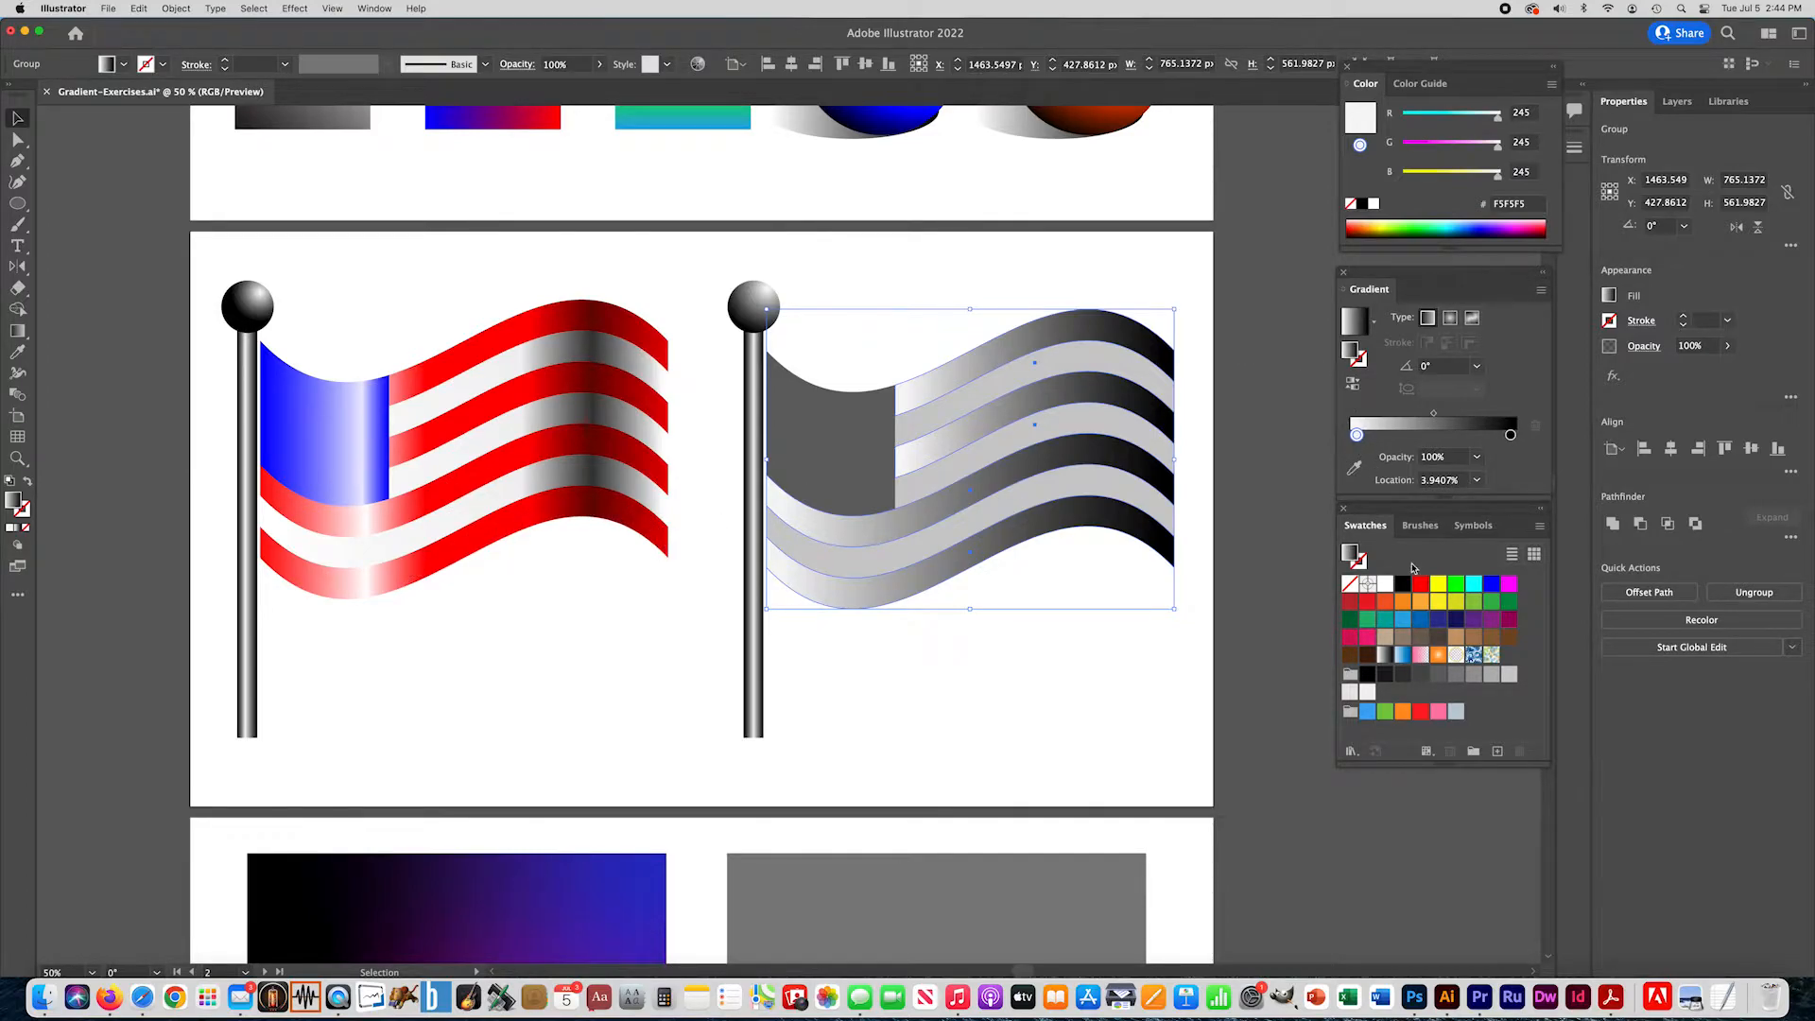
- Start the stripe gradient with red FF0000, move the off-white stop to about 31% and add another red stop at about 49%
left_click_drag(1422, 588, 1385, 435)
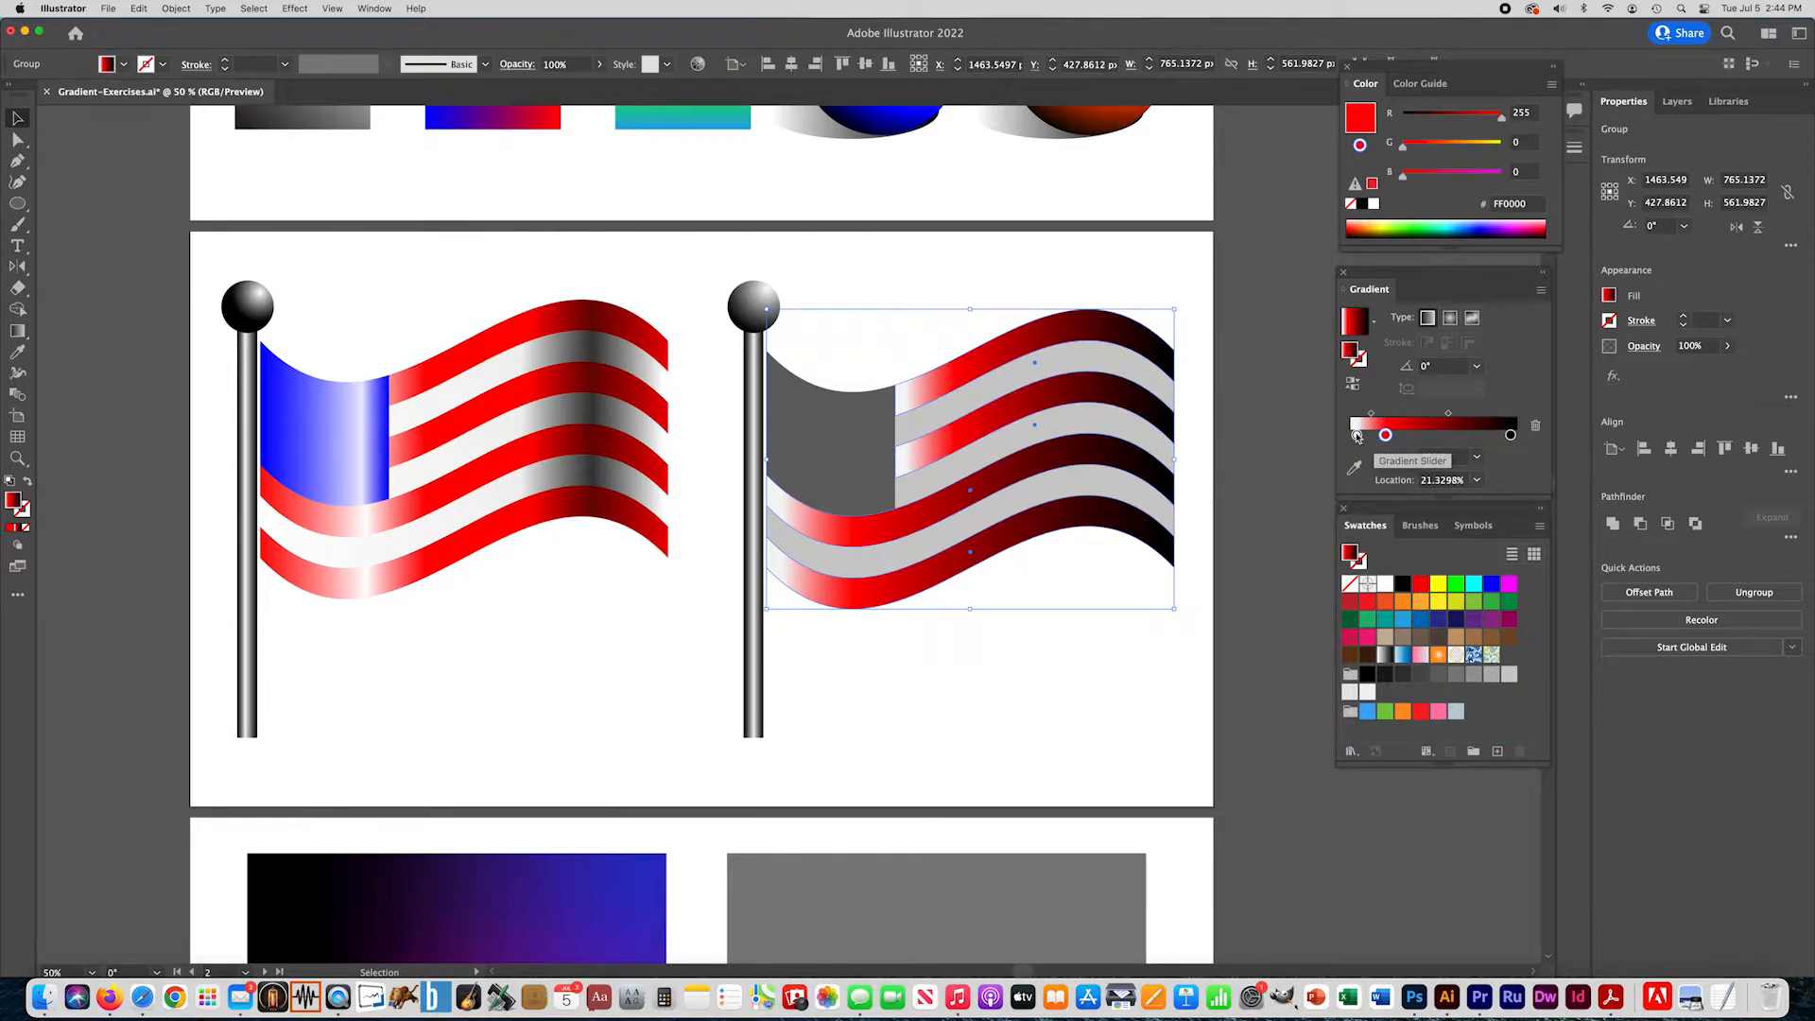
left_click_drag(1357, 437, 1402, 435)
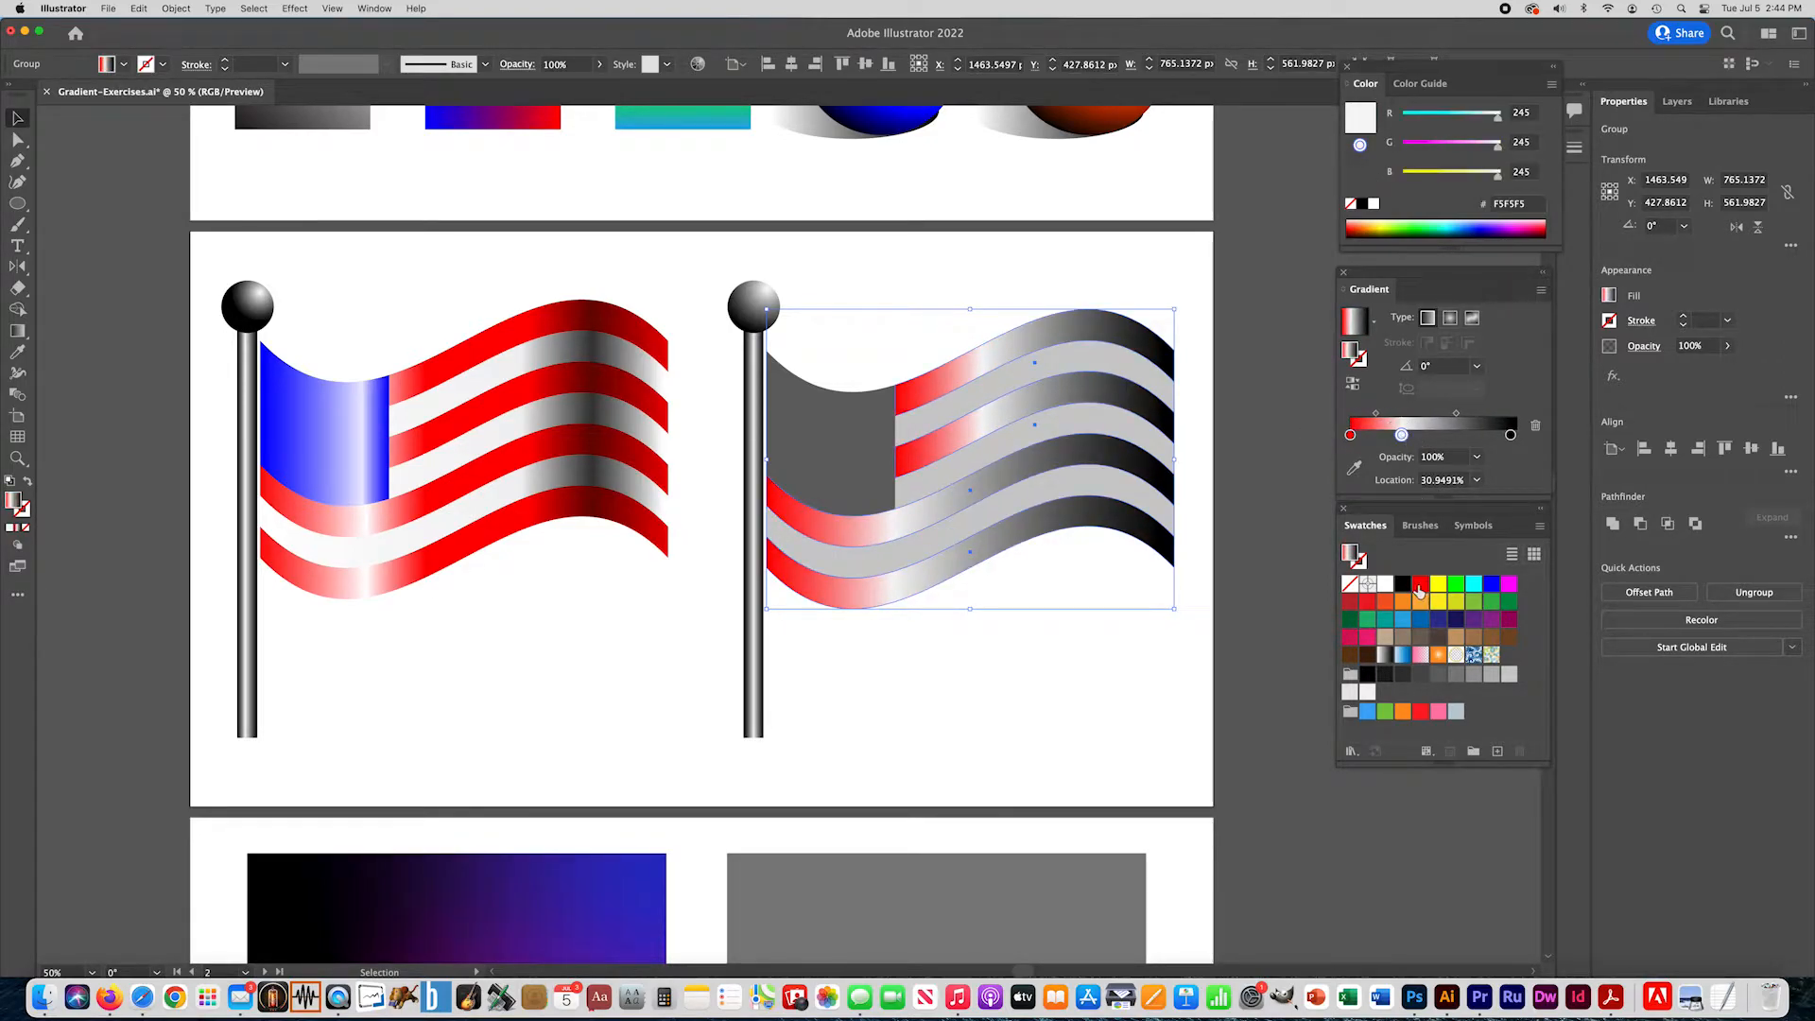
left_click(1430, 437)
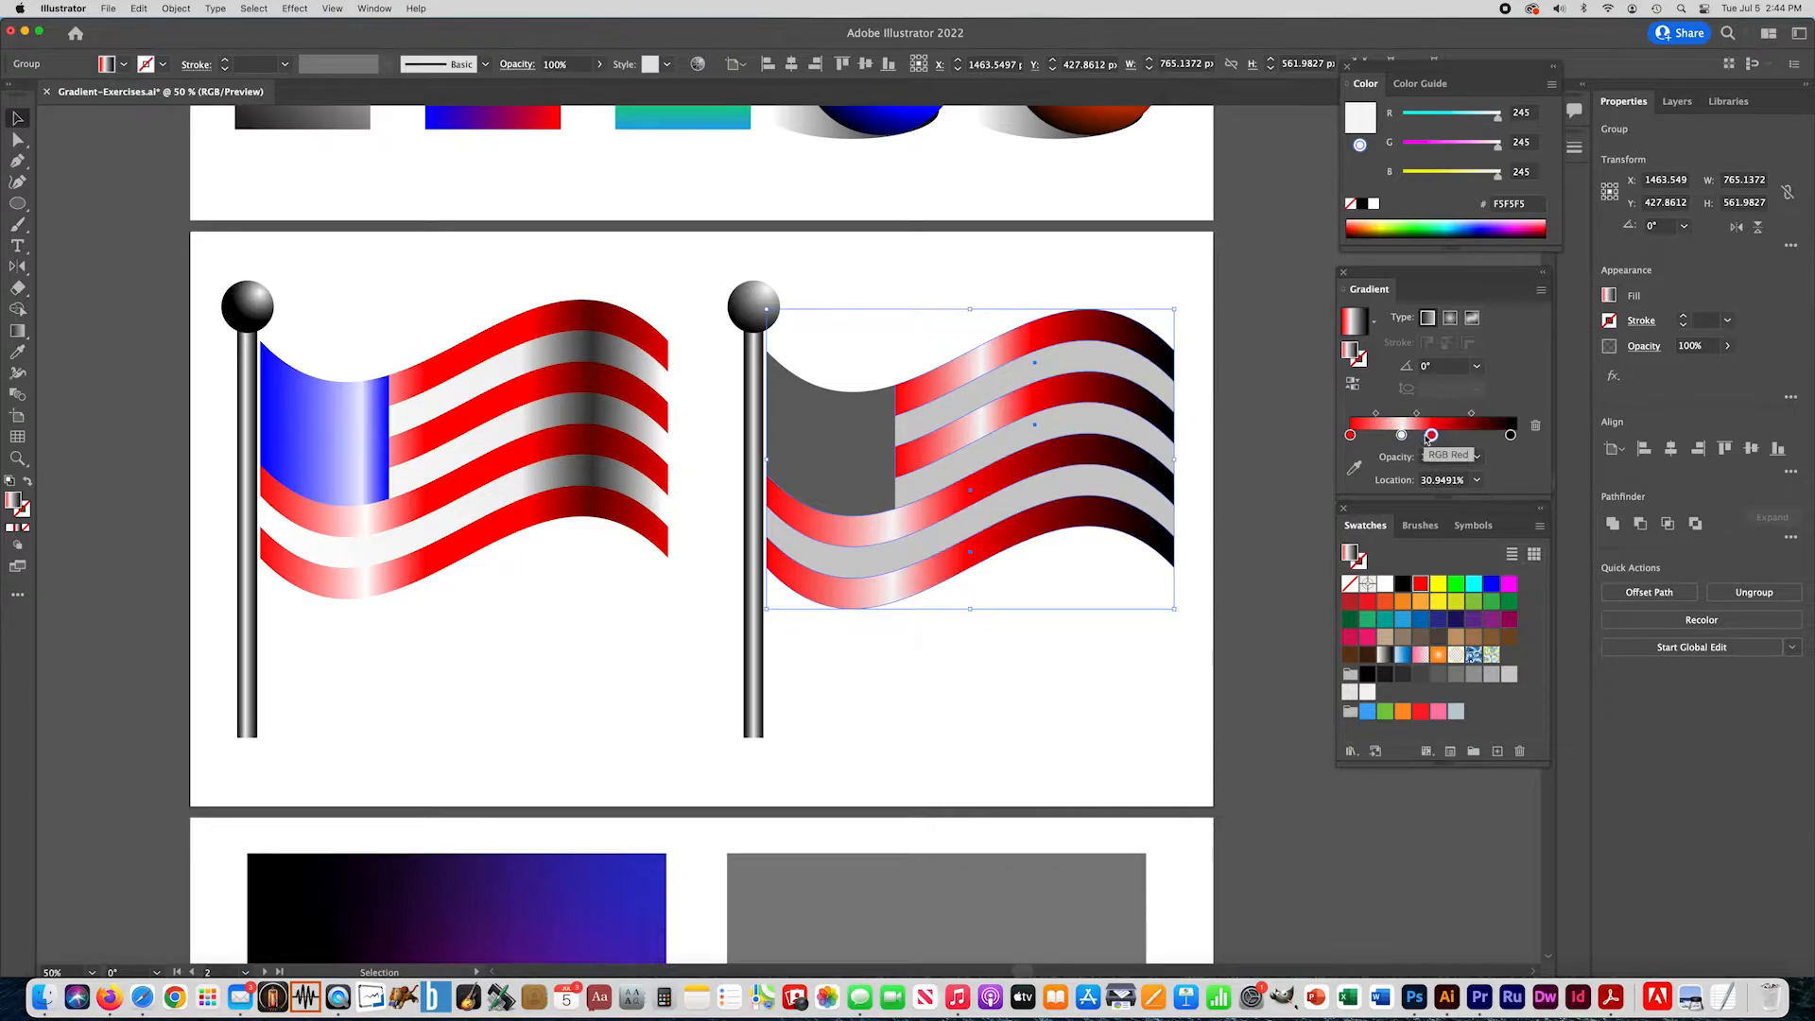
- Replace the stripe gradient's black end with a dark red 6A000B stop at about 76% and a red FF0000 stop at about 98%
left_click_drag(1510, 437, 1517, 477)
double_click(1476, 435)
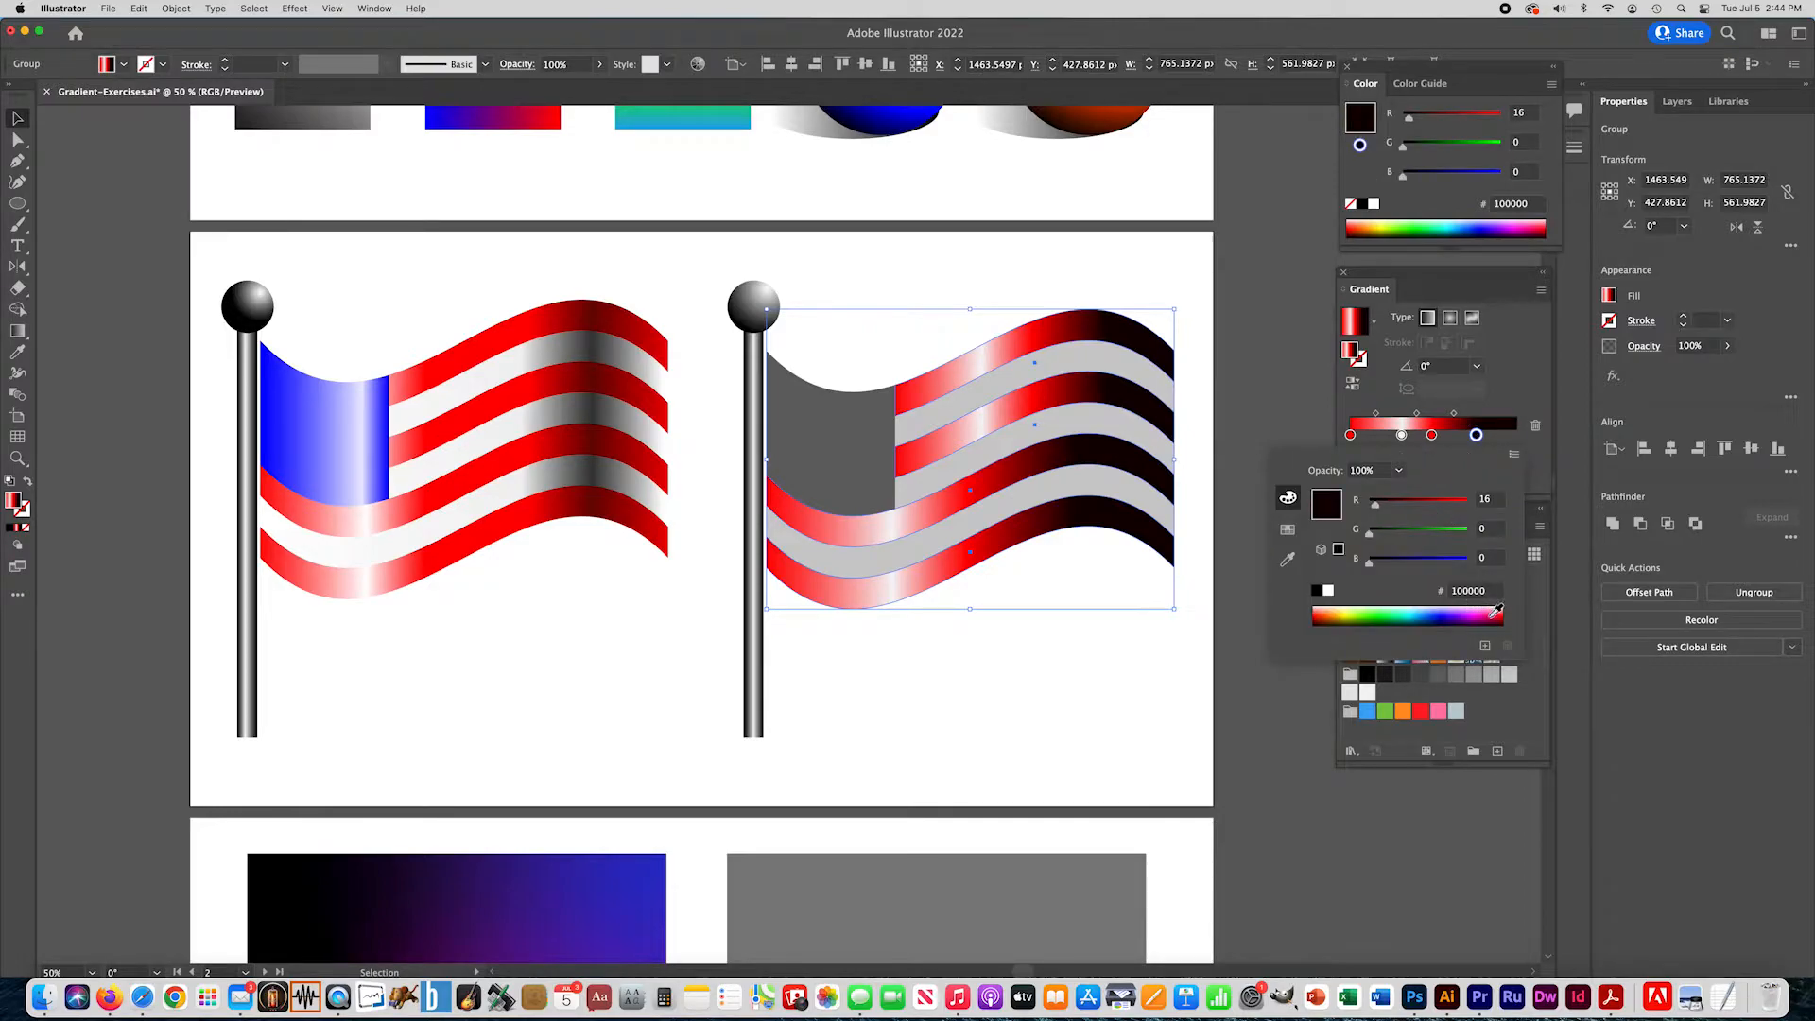
left_click(1495, 614)
left_click_drag(1494, 612, 1507, 614)
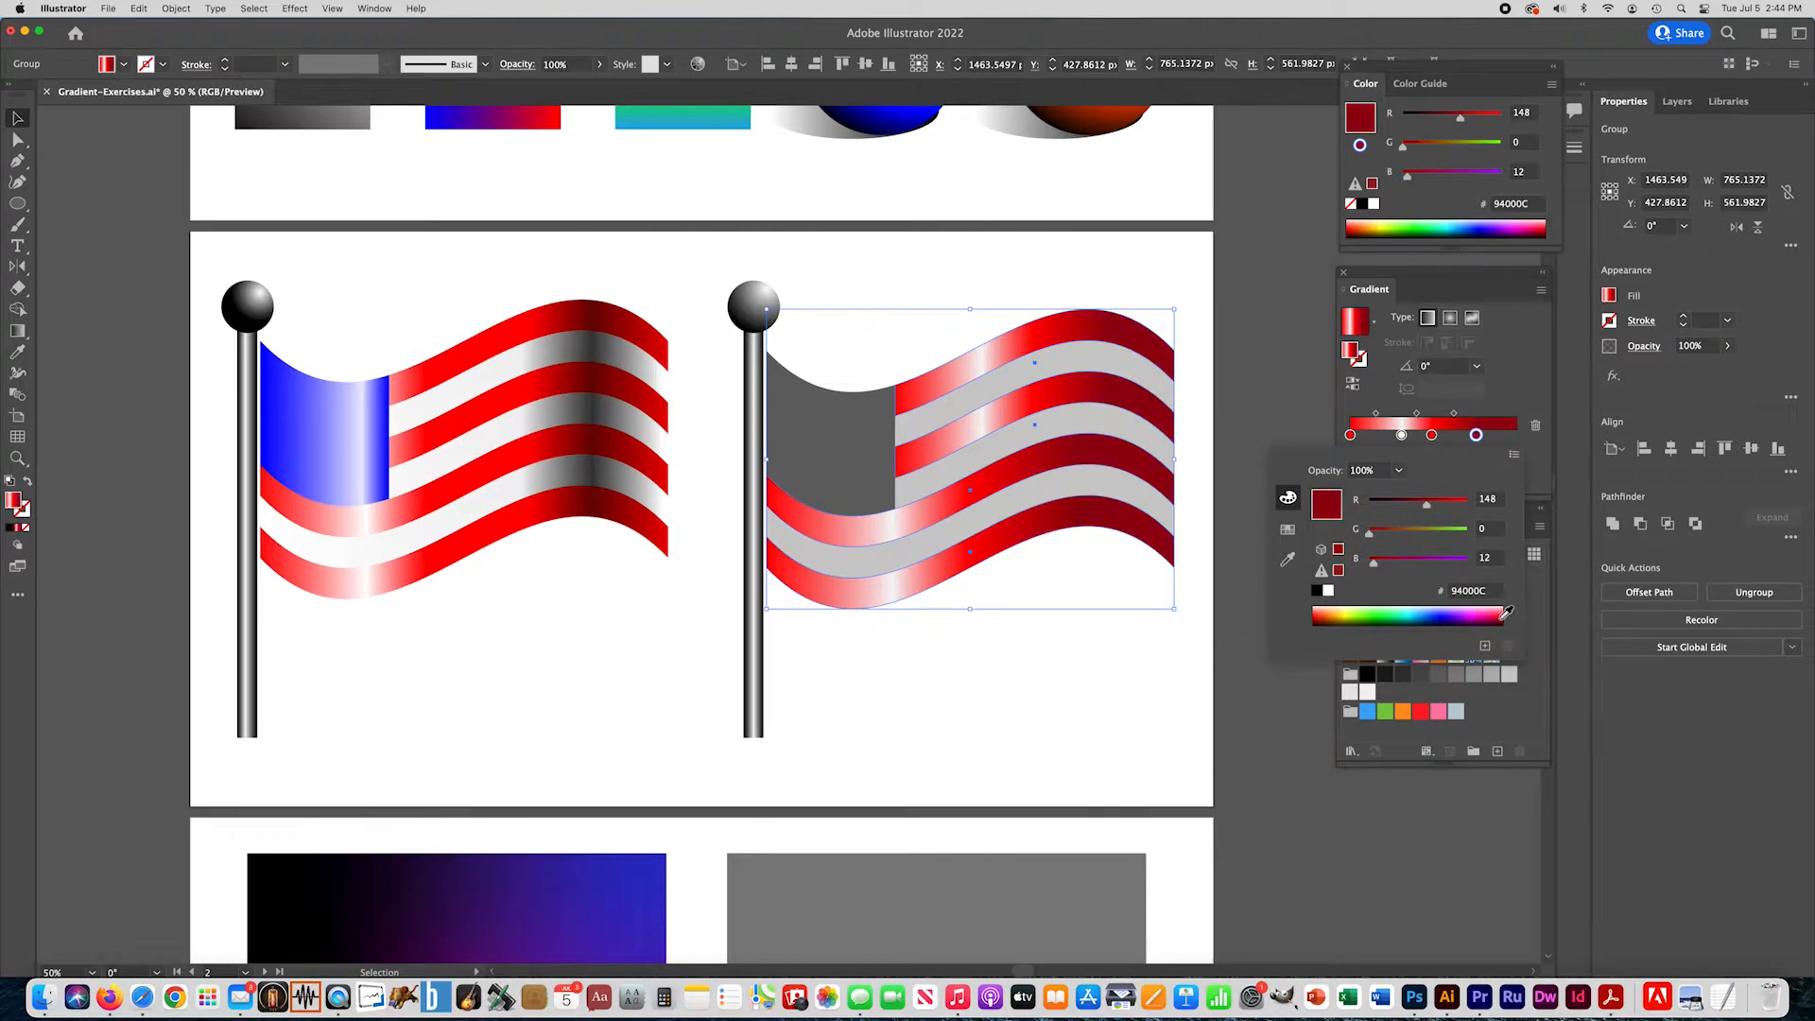
left_click(1507, 616)
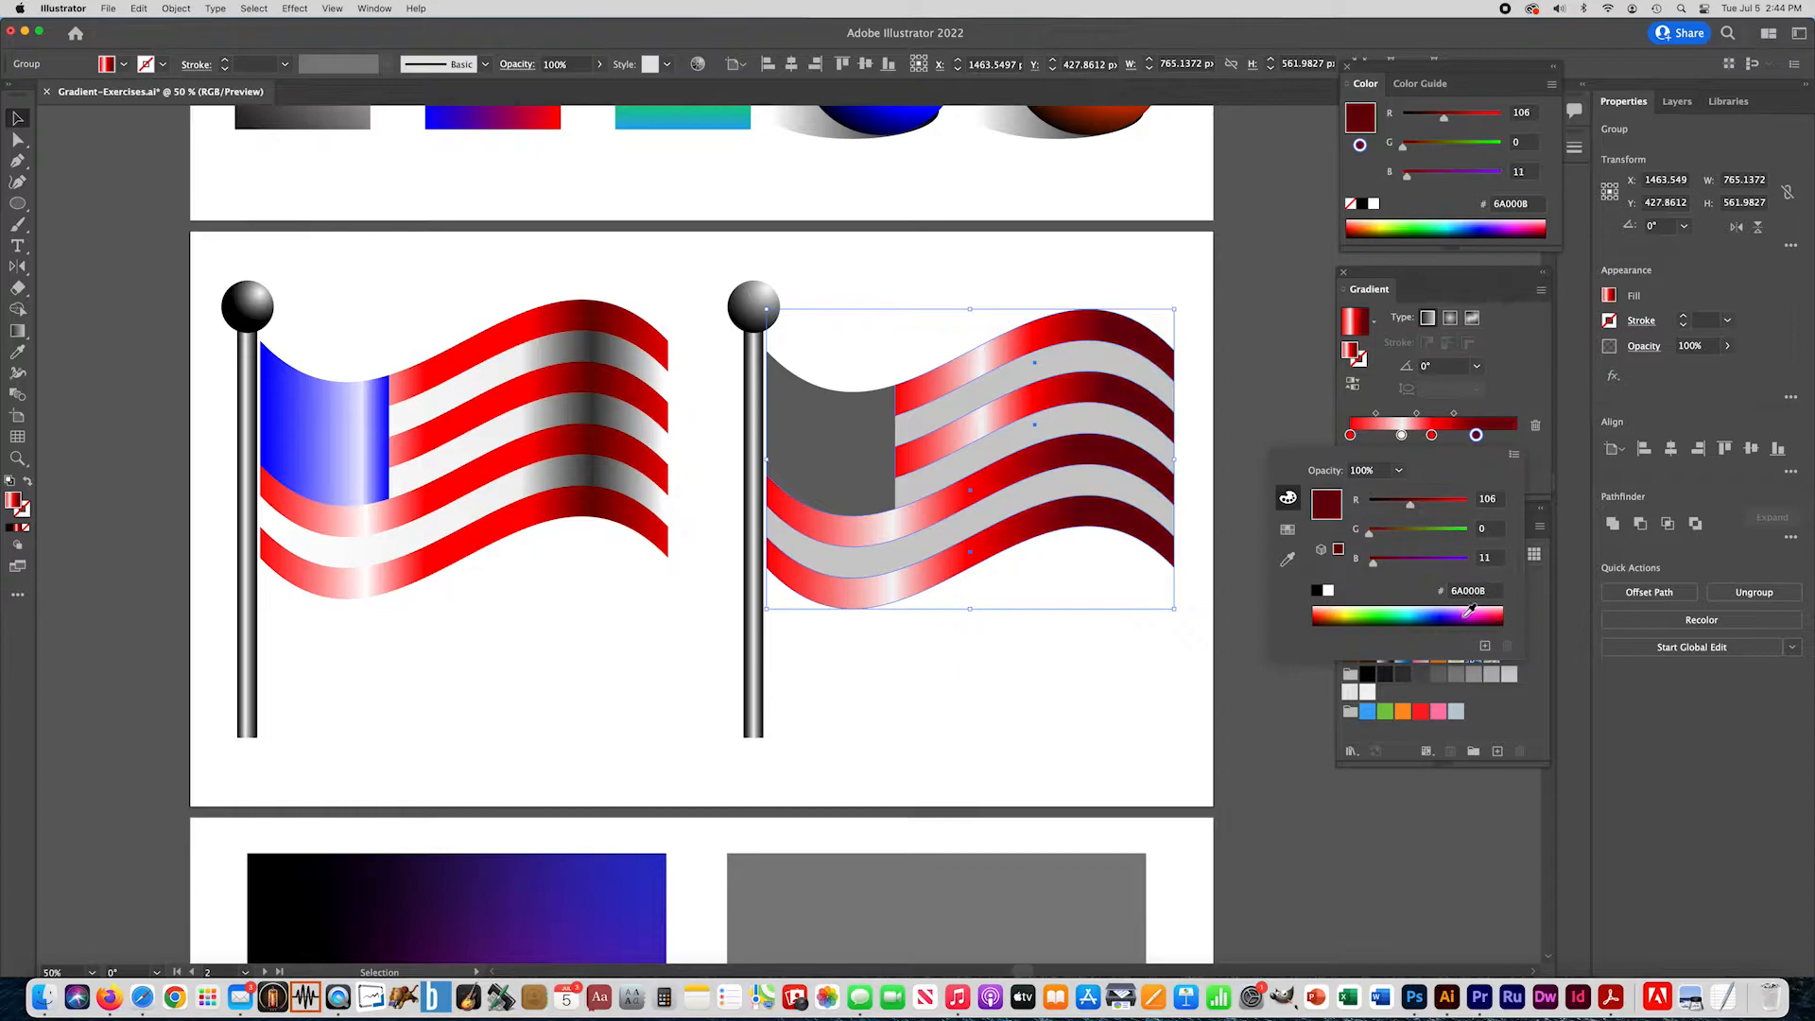
left_click(1499, 447)
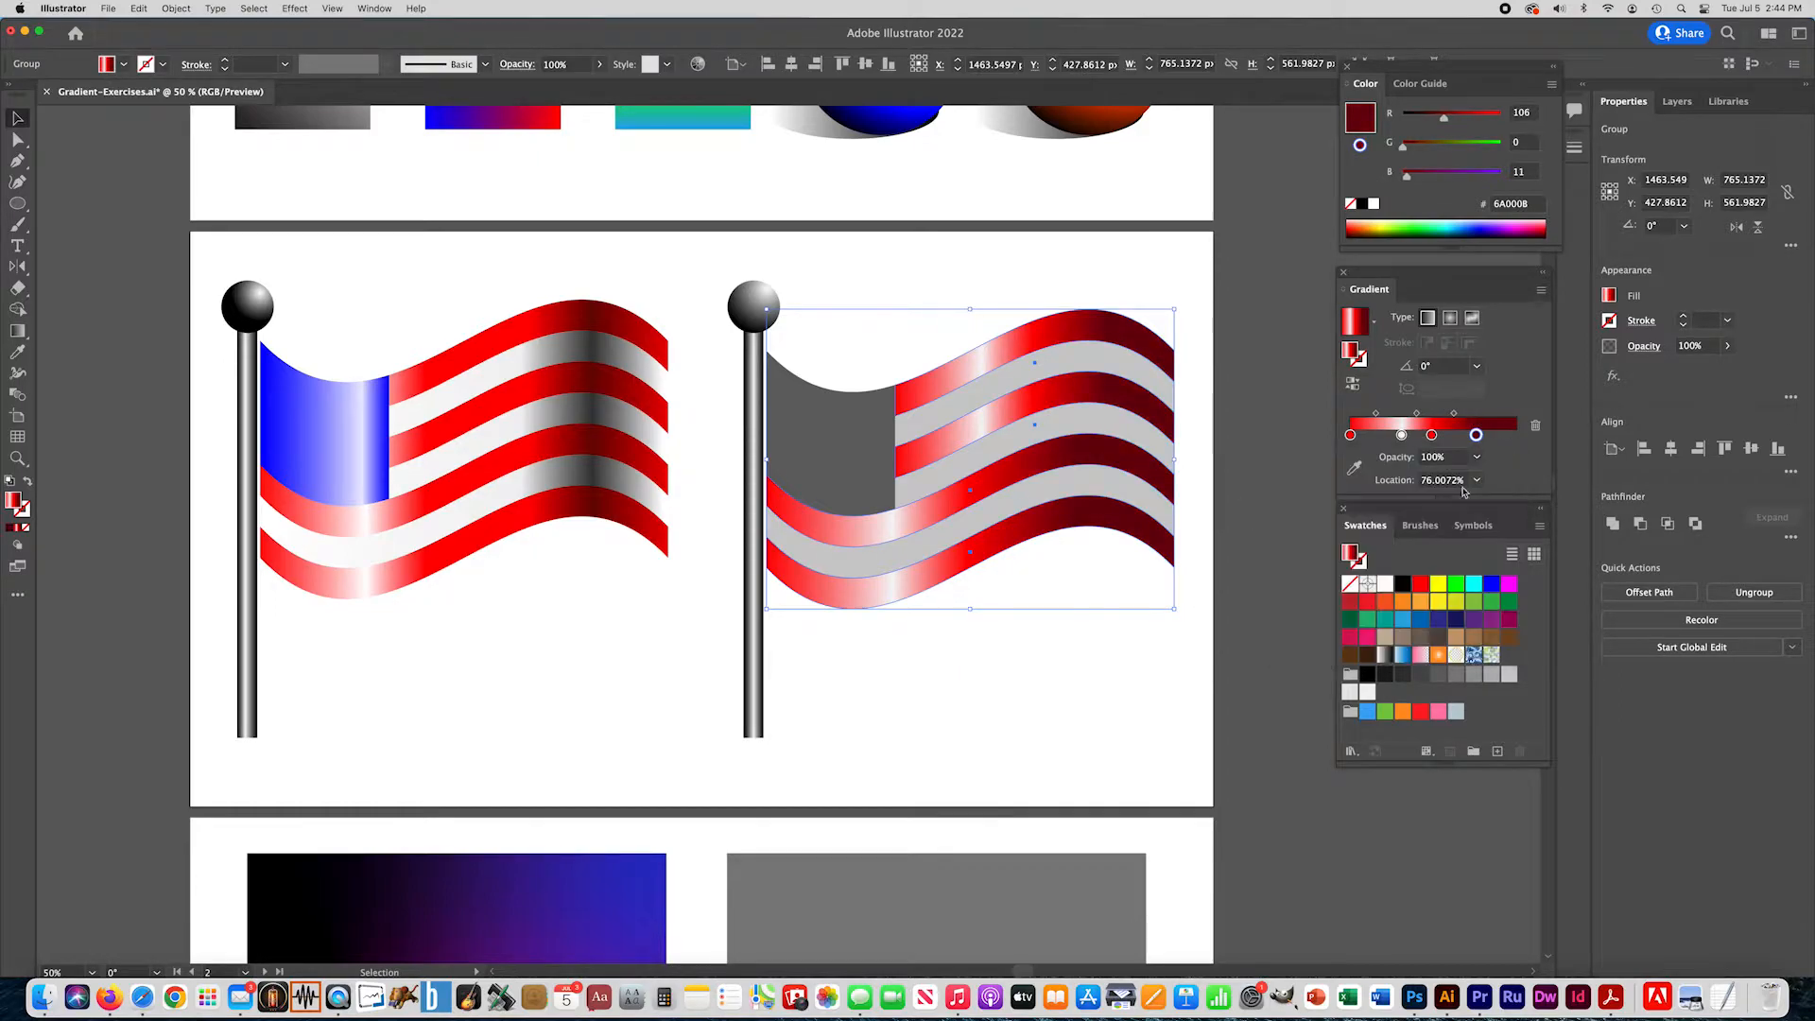
left_click_drag(1421, 584, 1512, 436)
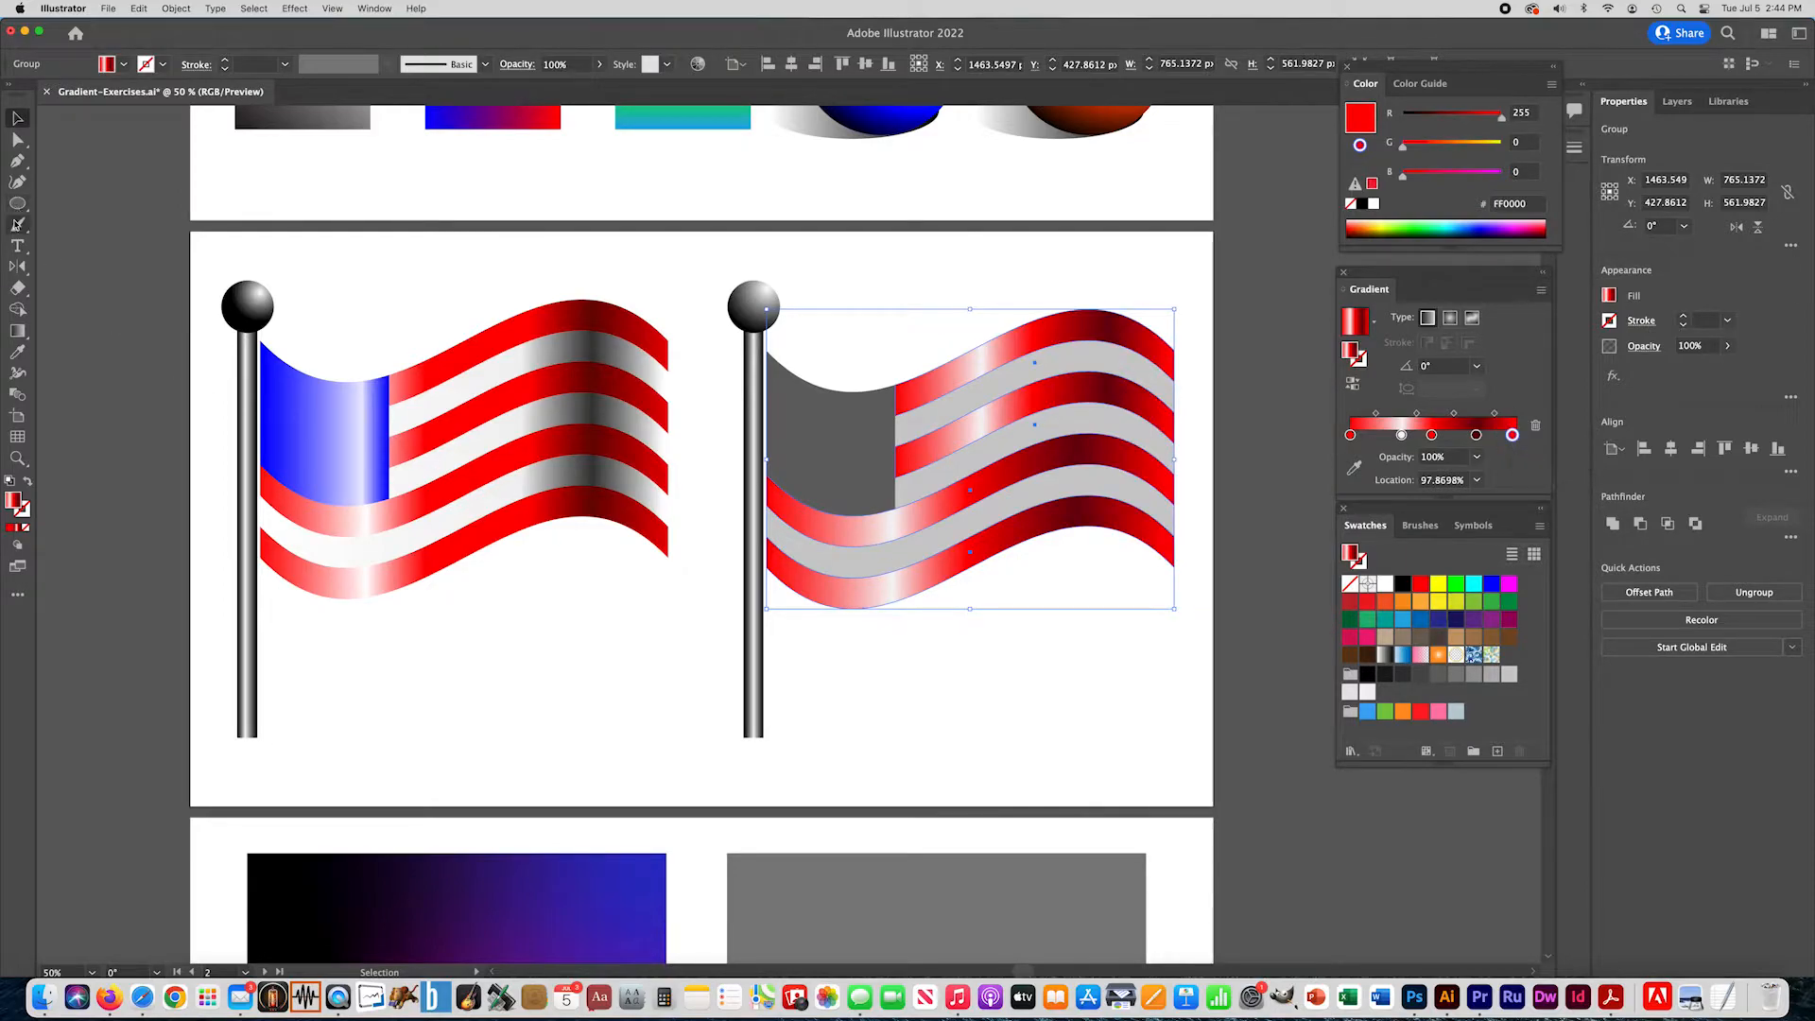
- Run the red stripes' gradient horizontally across the practice flag's full width with the Gradient tool and deselect the stripes
left_click(17, 331)
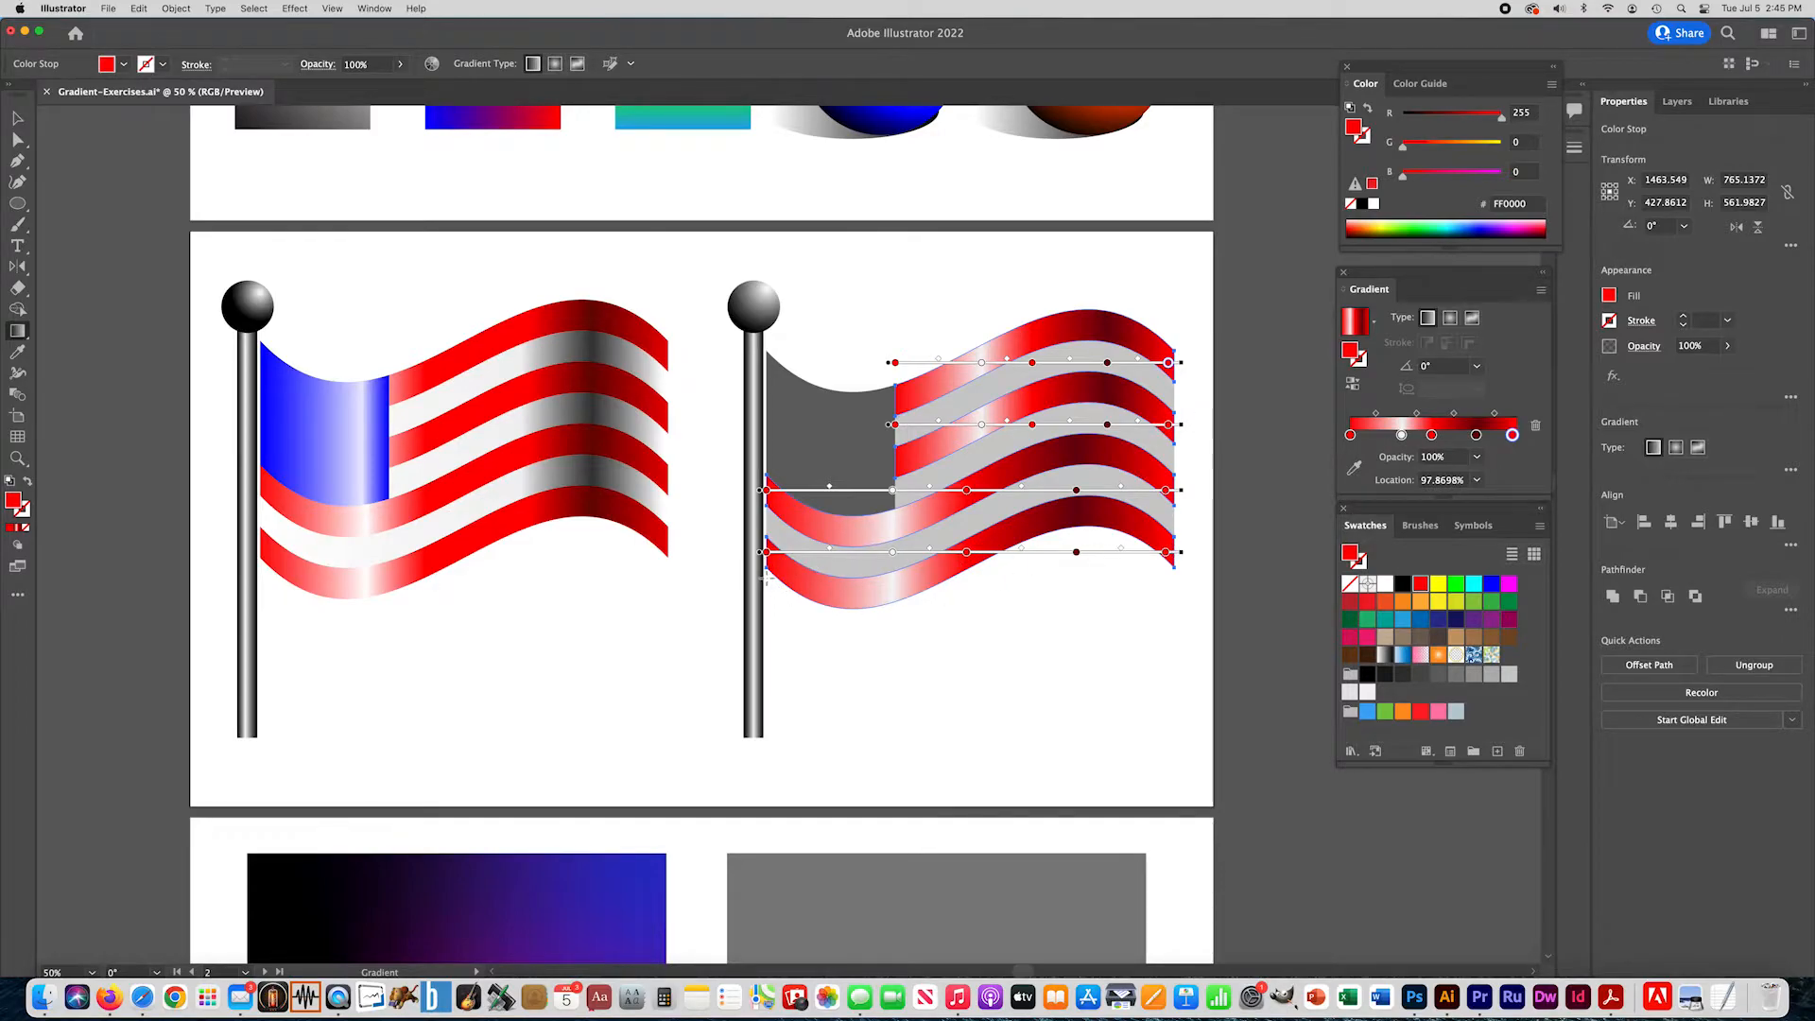
left_click_drag(765, 576, 1179, 580)
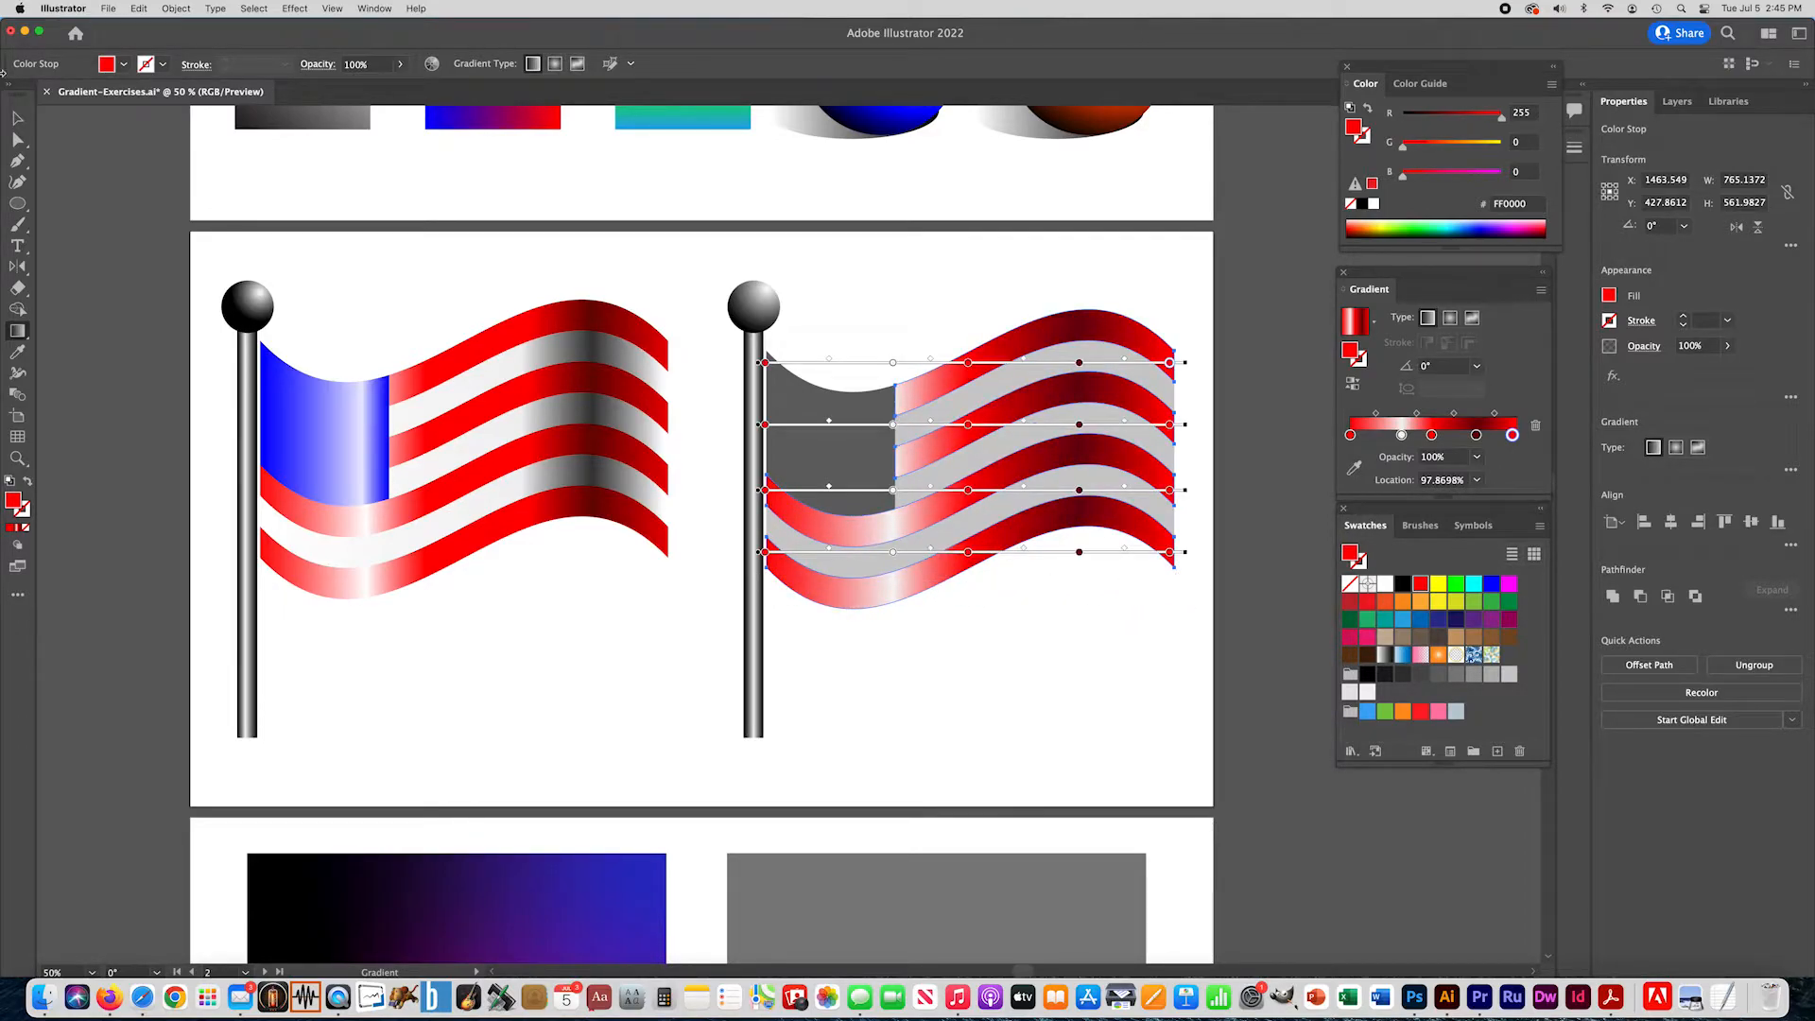
left_click(17, 117)
left_click(410, 236)
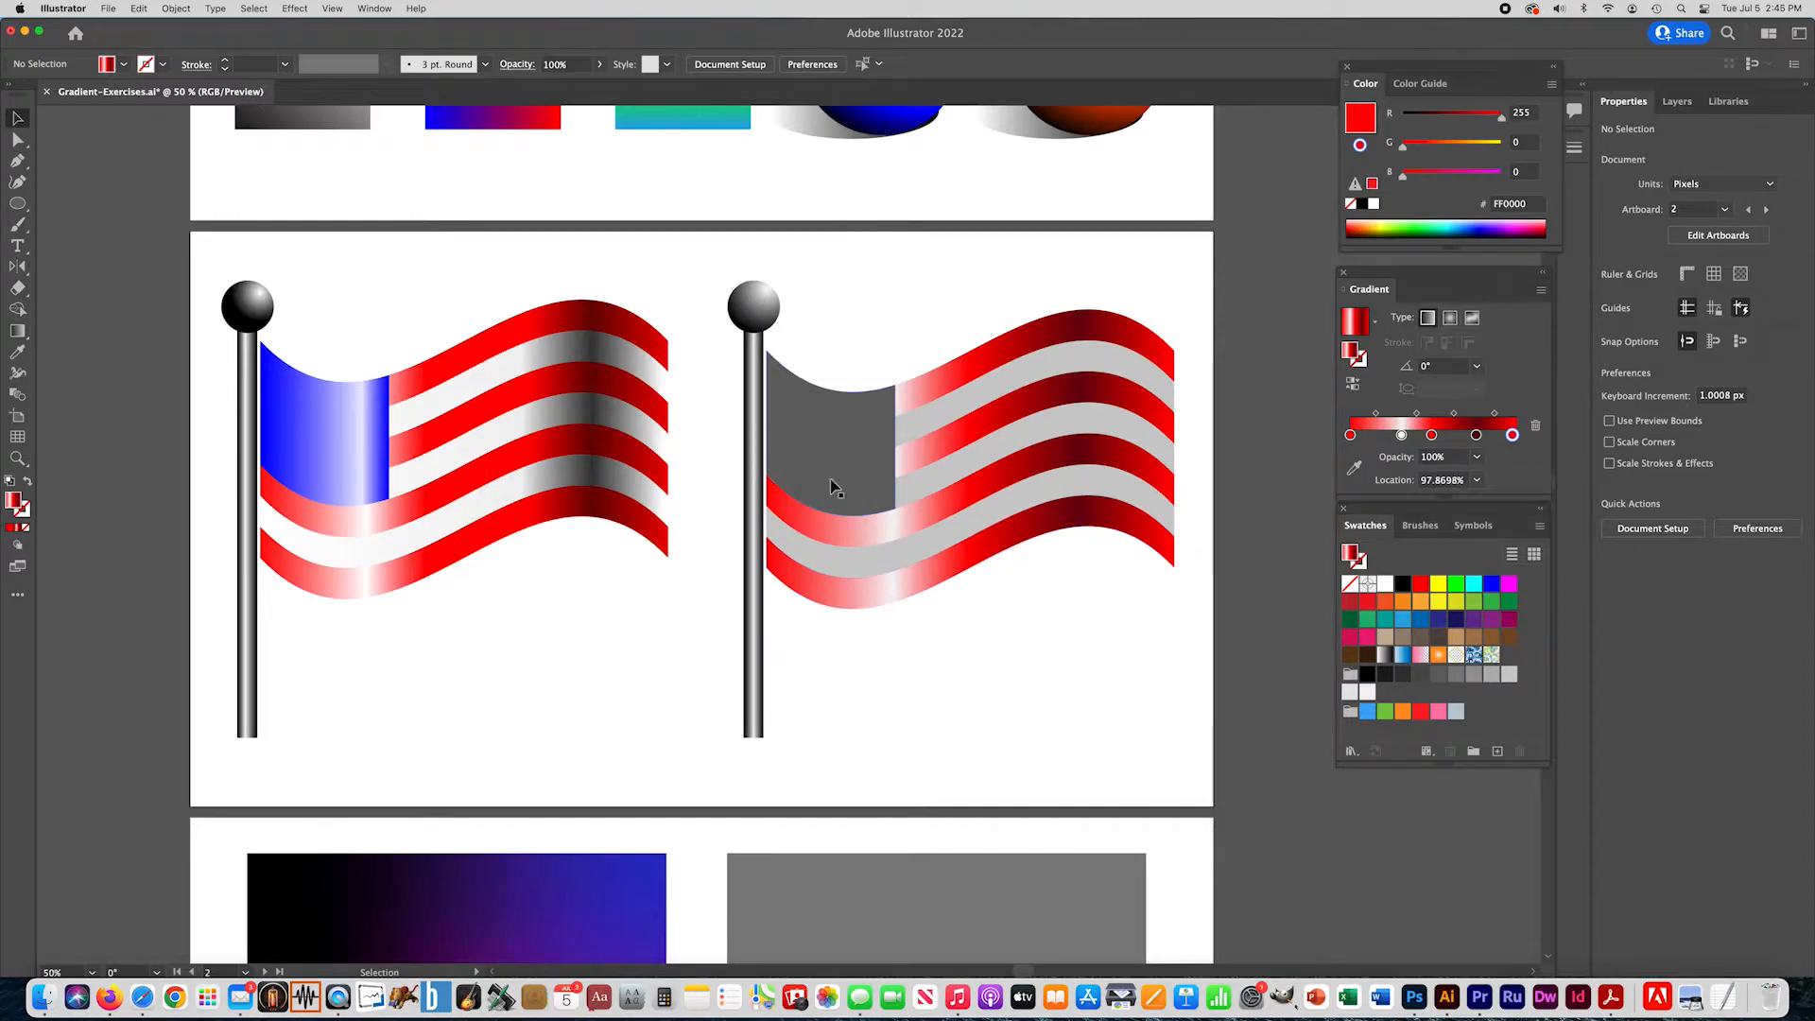
- Fill the practice flag's light gray stripes with the last gradient, remove its red stops and recolor the dark red stop black 000000
left_click(1063, 494)
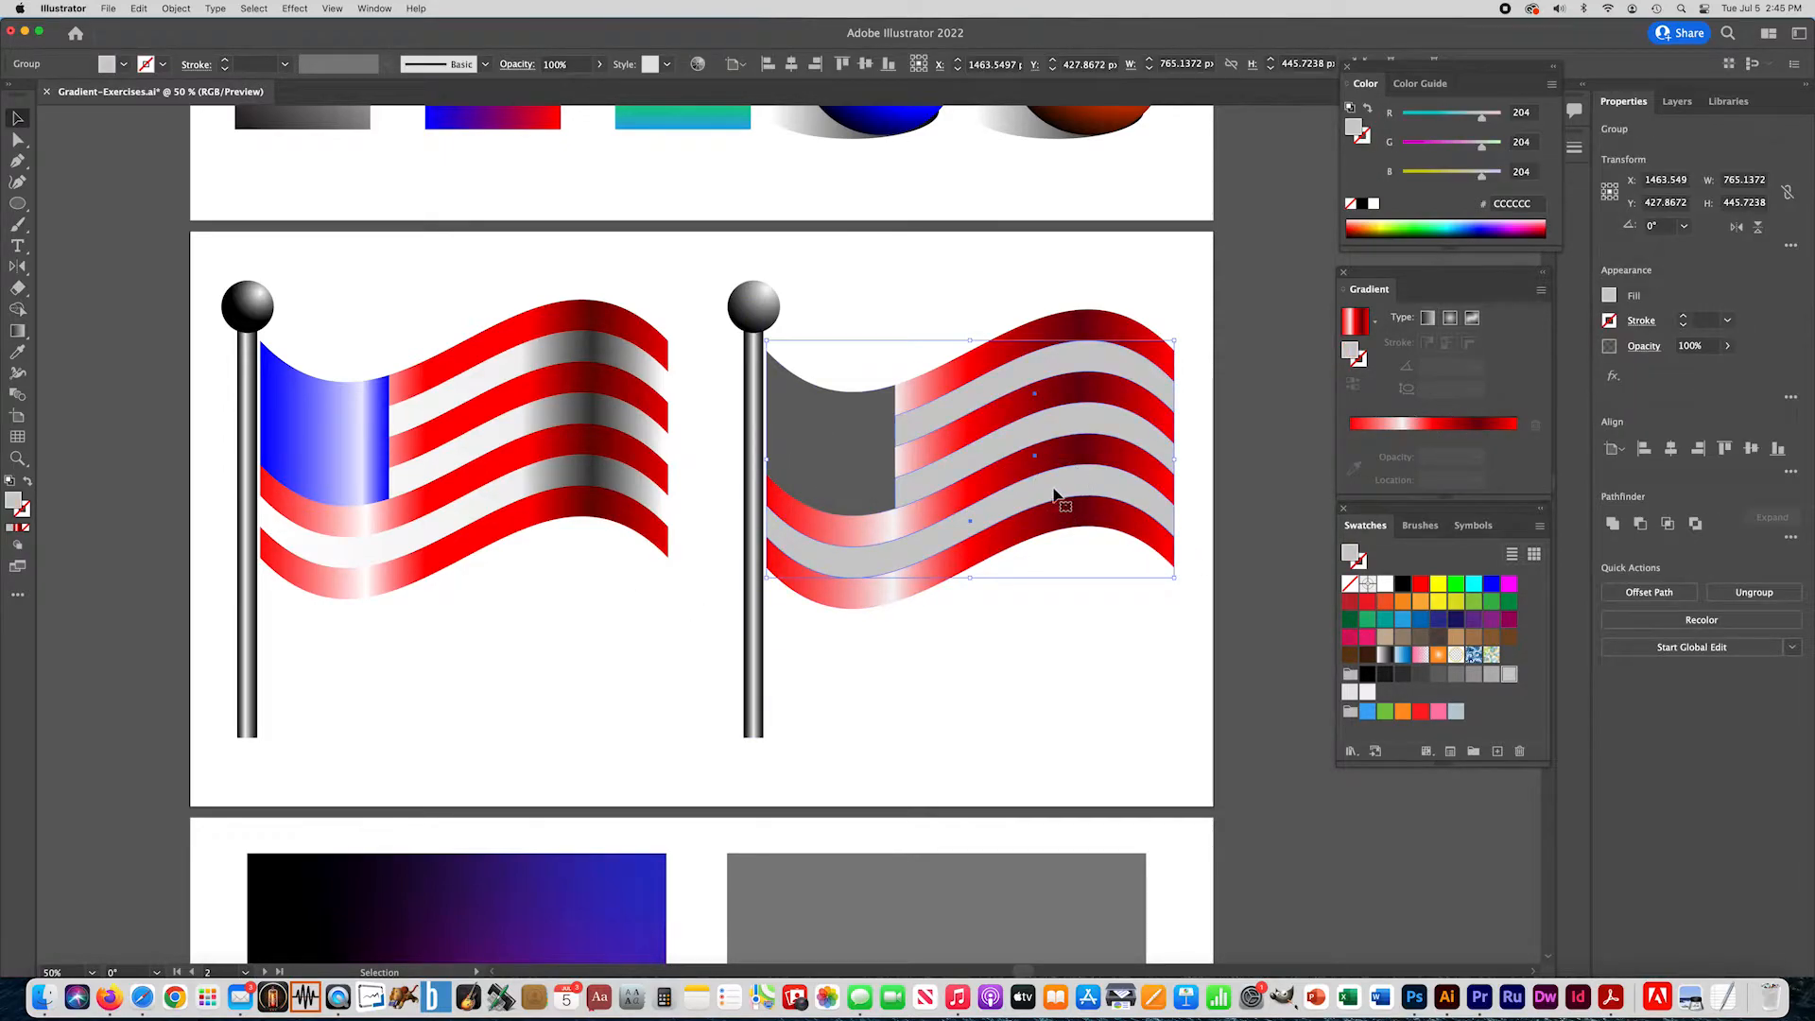
left_click(17, 531)
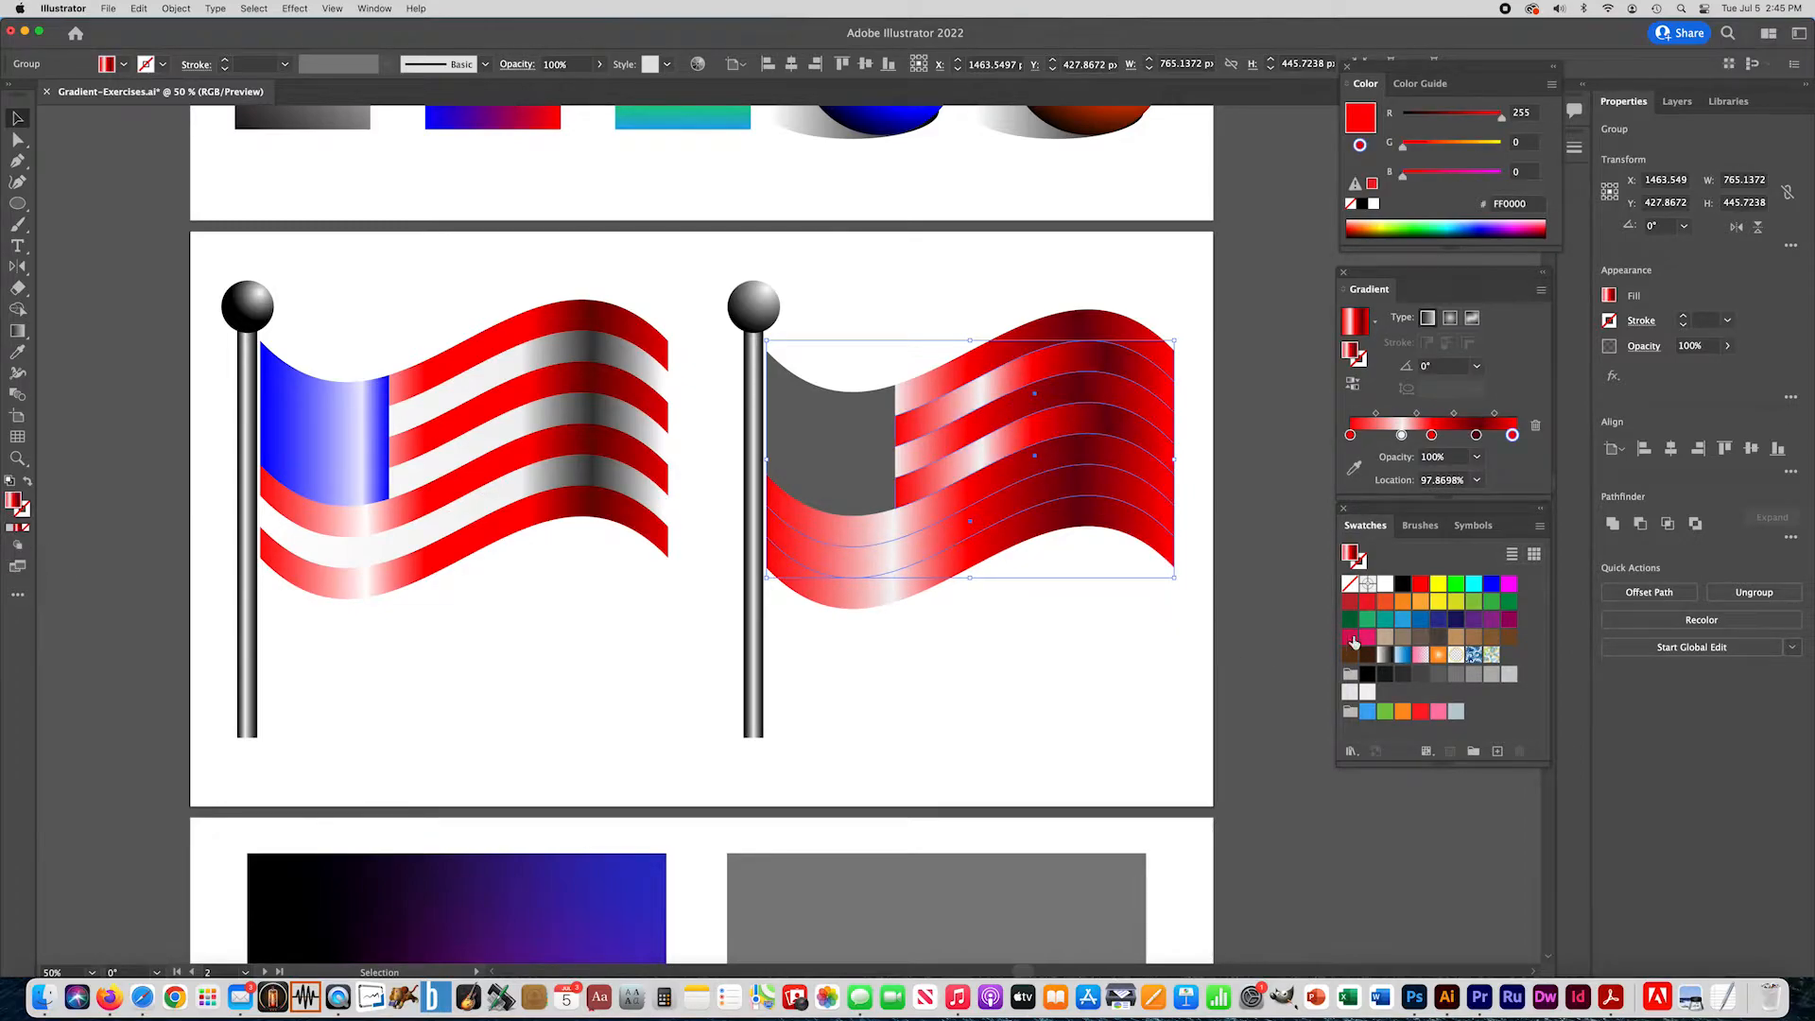
left_click_drag(1431, 435, 1515, 470)
left_click_drag(1352, 435, 1354, 473)
double_click(1477, 436)
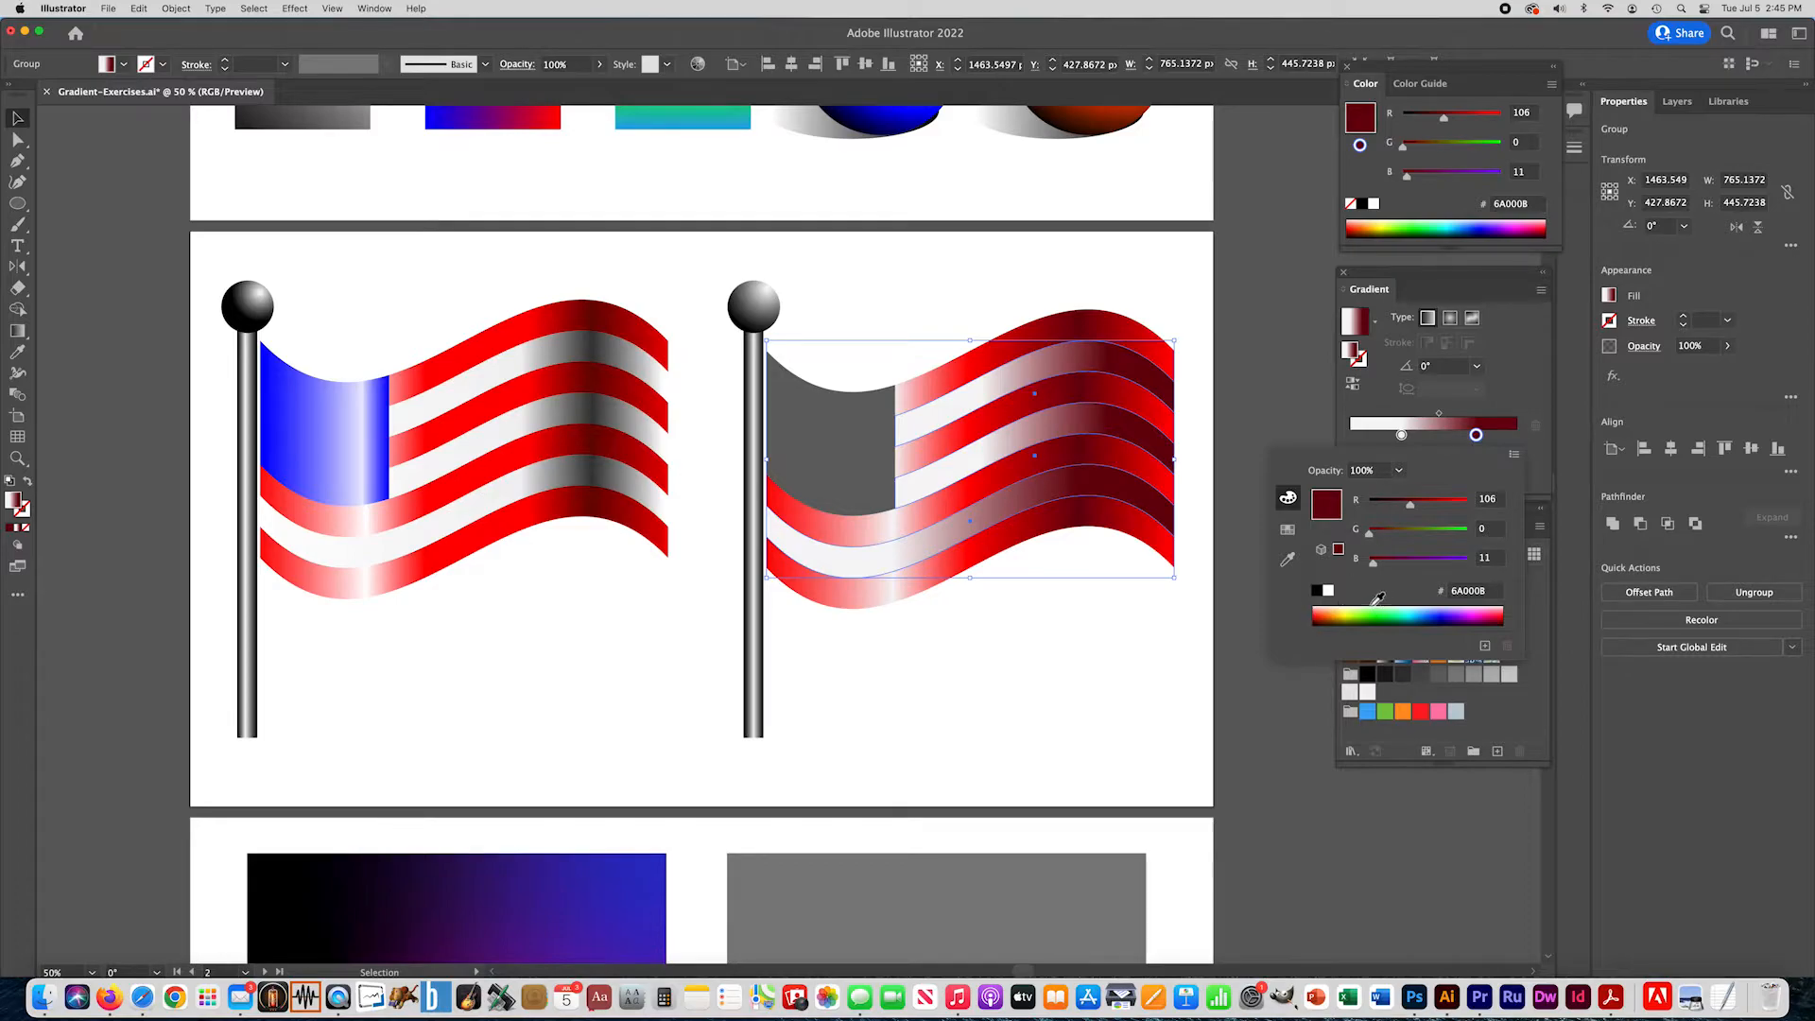
left_click(1318, 593)
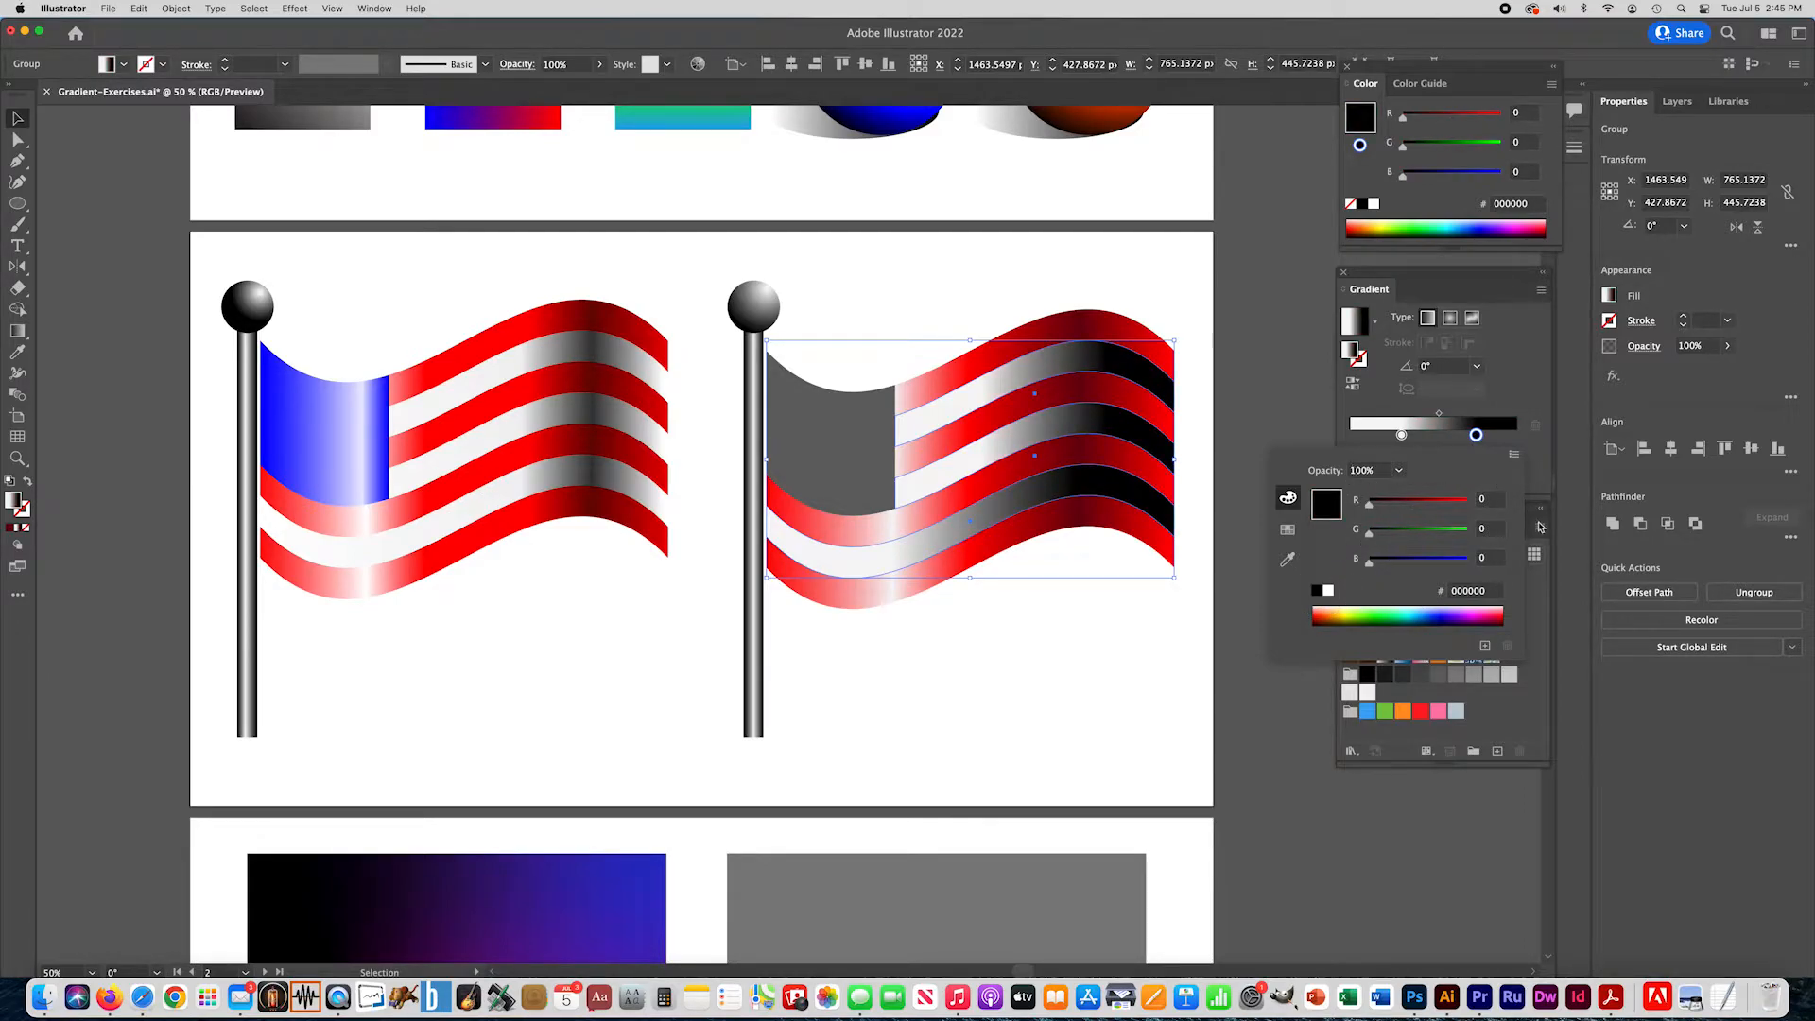
left_click(1505, 723)
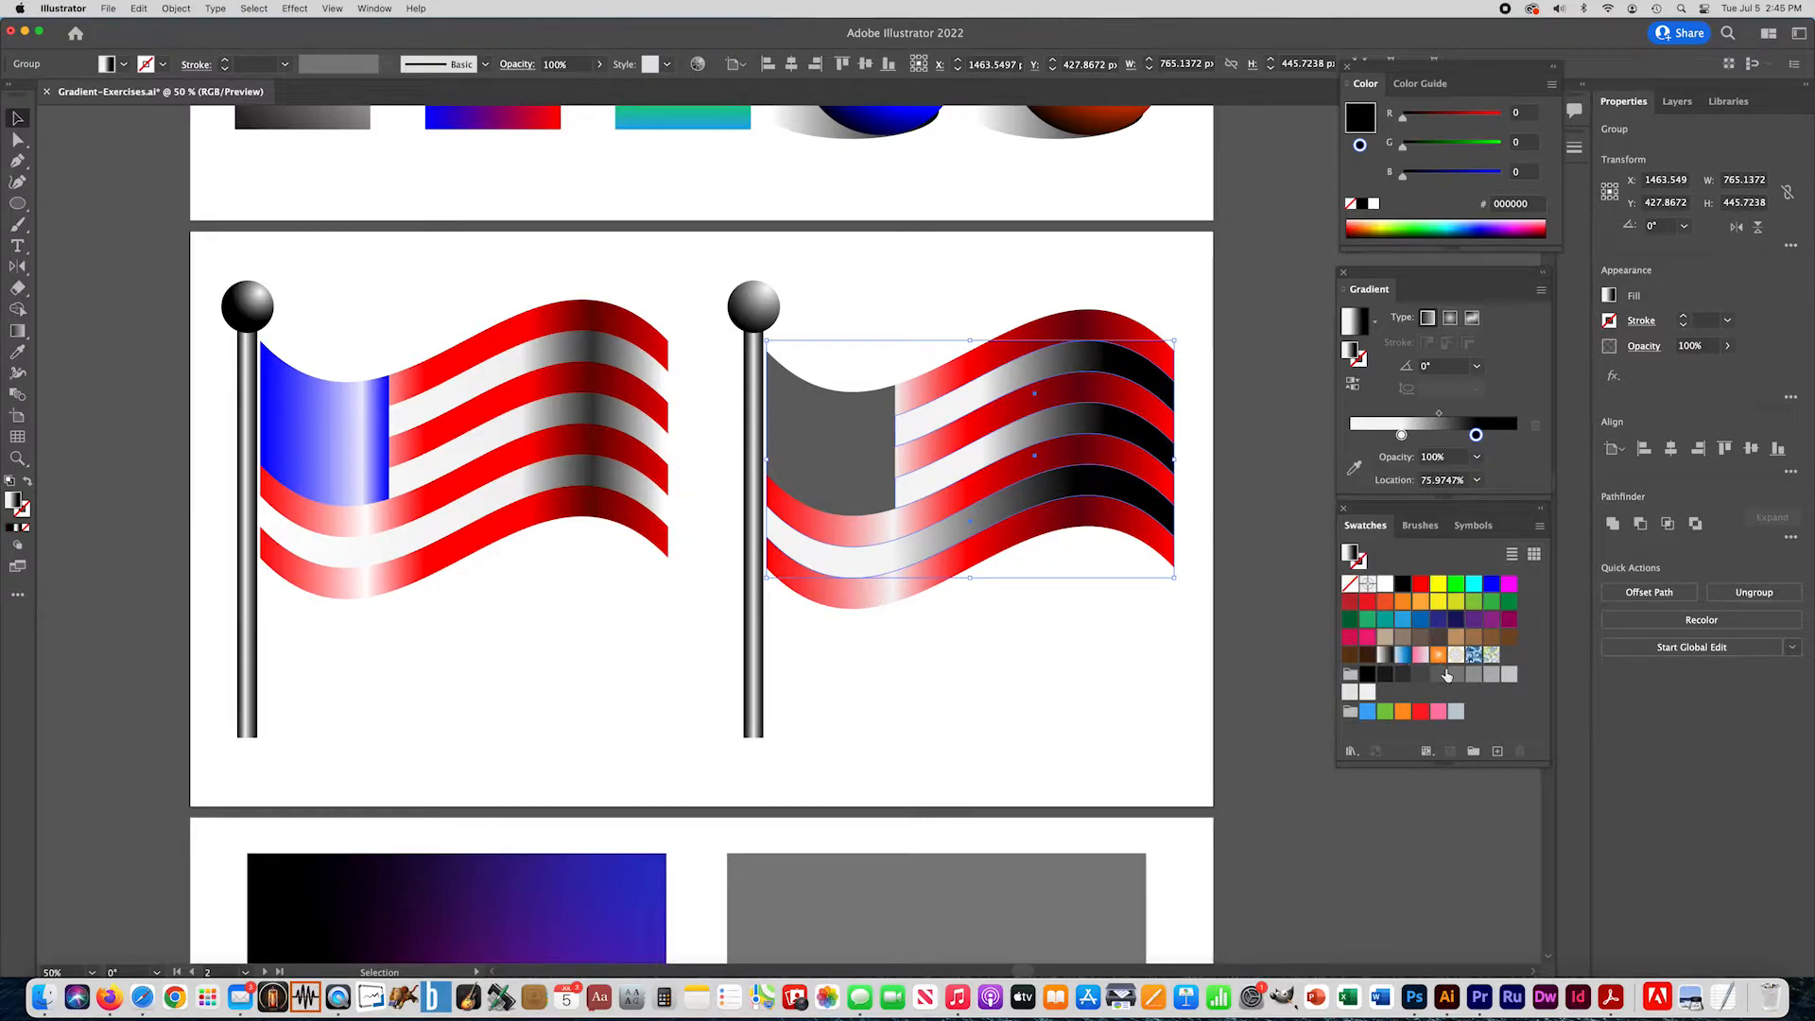
- Replace the light stripes' black stop with dark gray 666666 and add a white FFFFFF stop at about 98%
left_click_drag(1441, 676, 1503, 502)
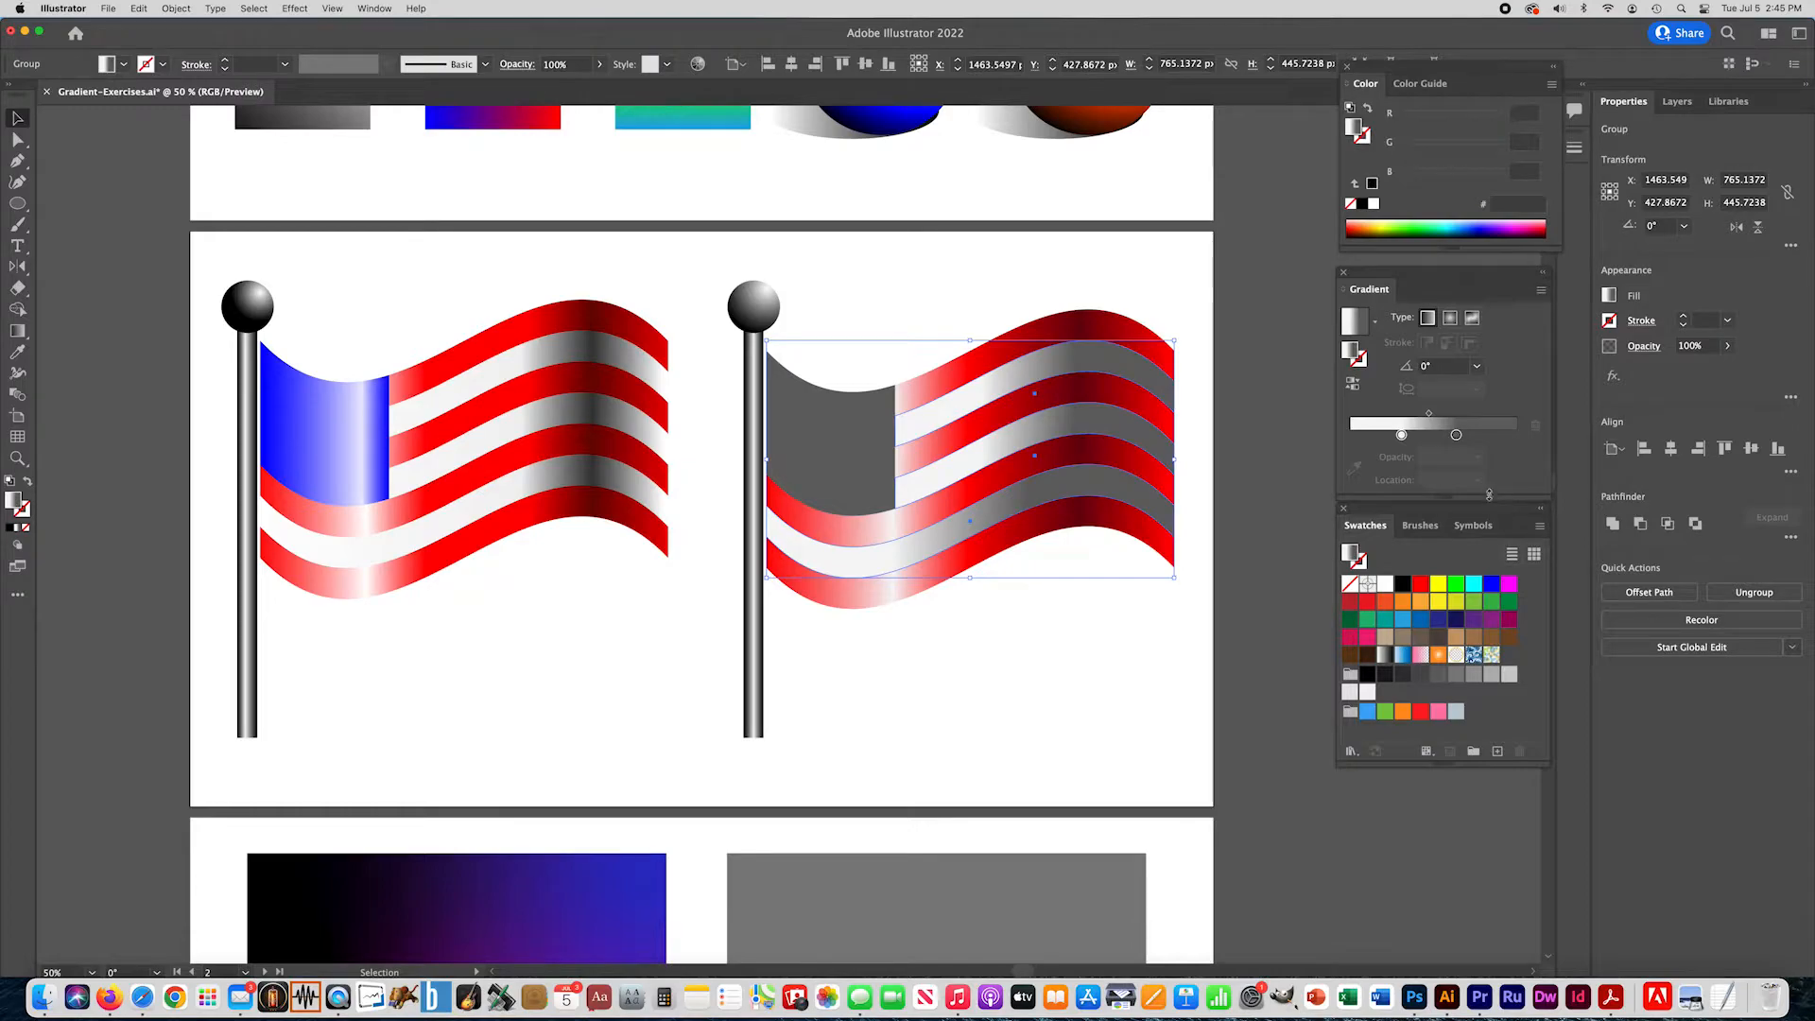
left_click_drag(1386, 584, 1513, 435)
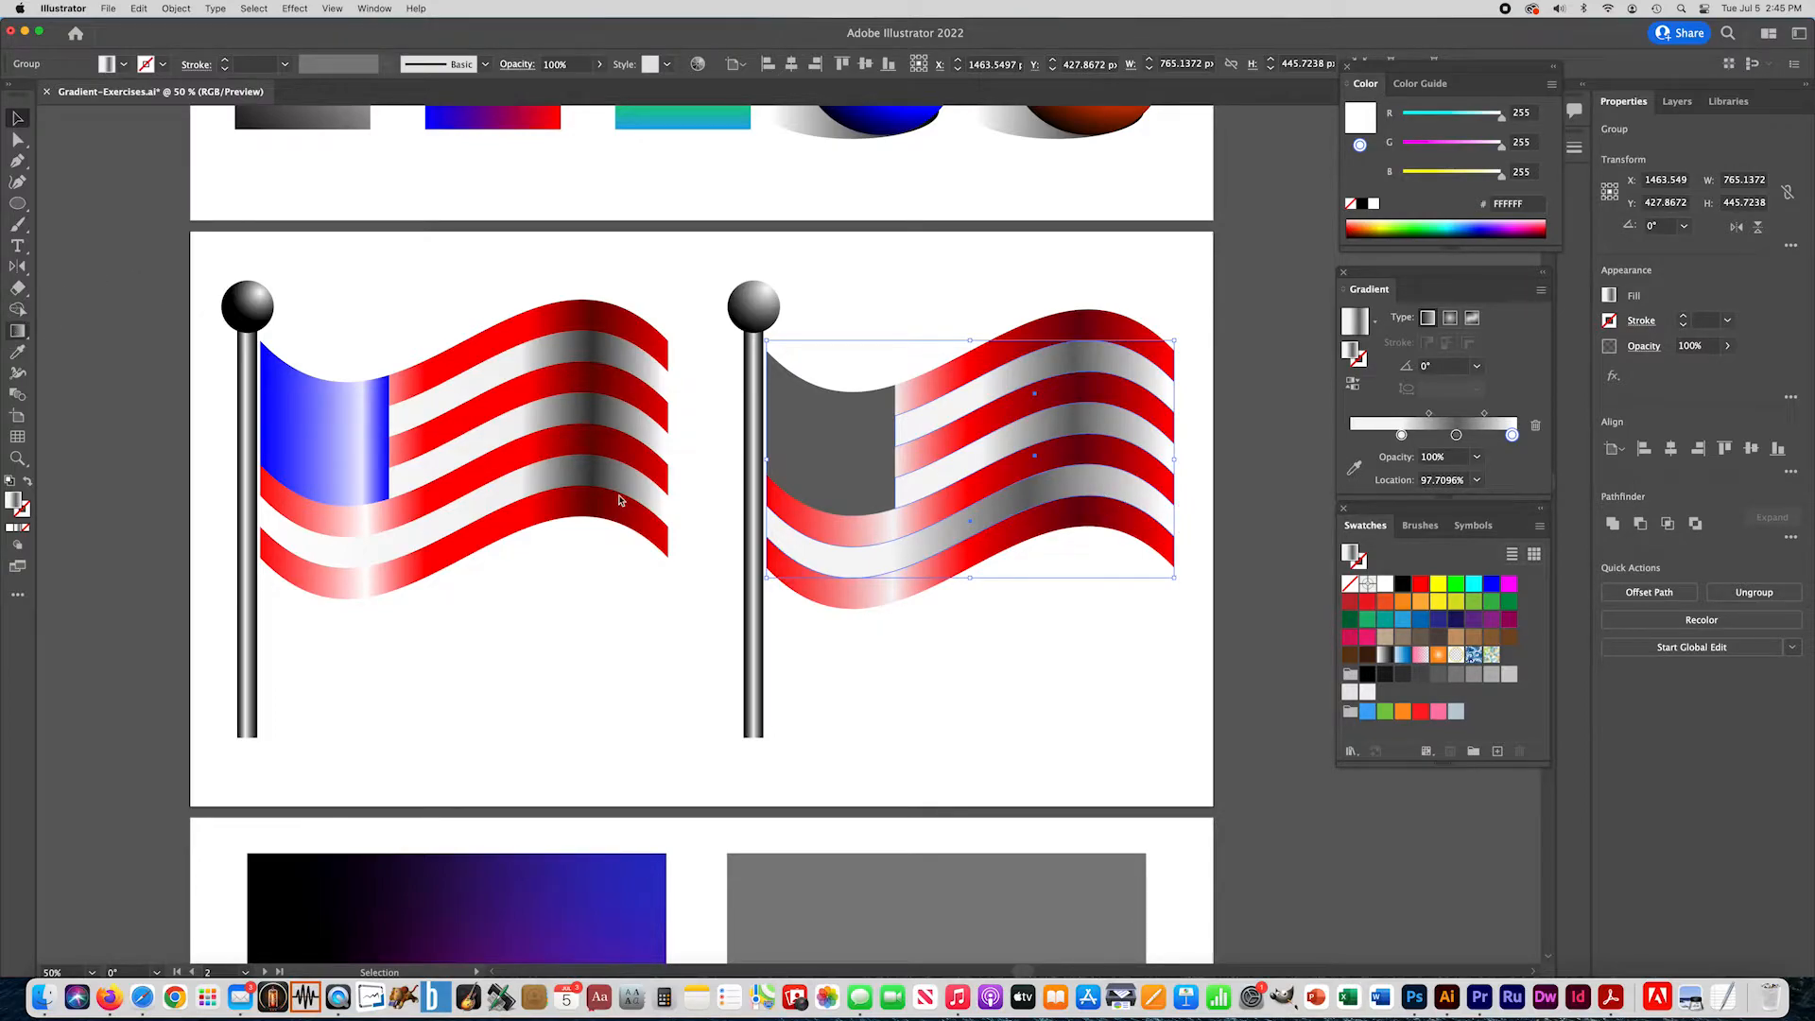
- Run the light stripes' gradient horizontally across the flag's full width and move its dark gray stop to about 77%
key("g")
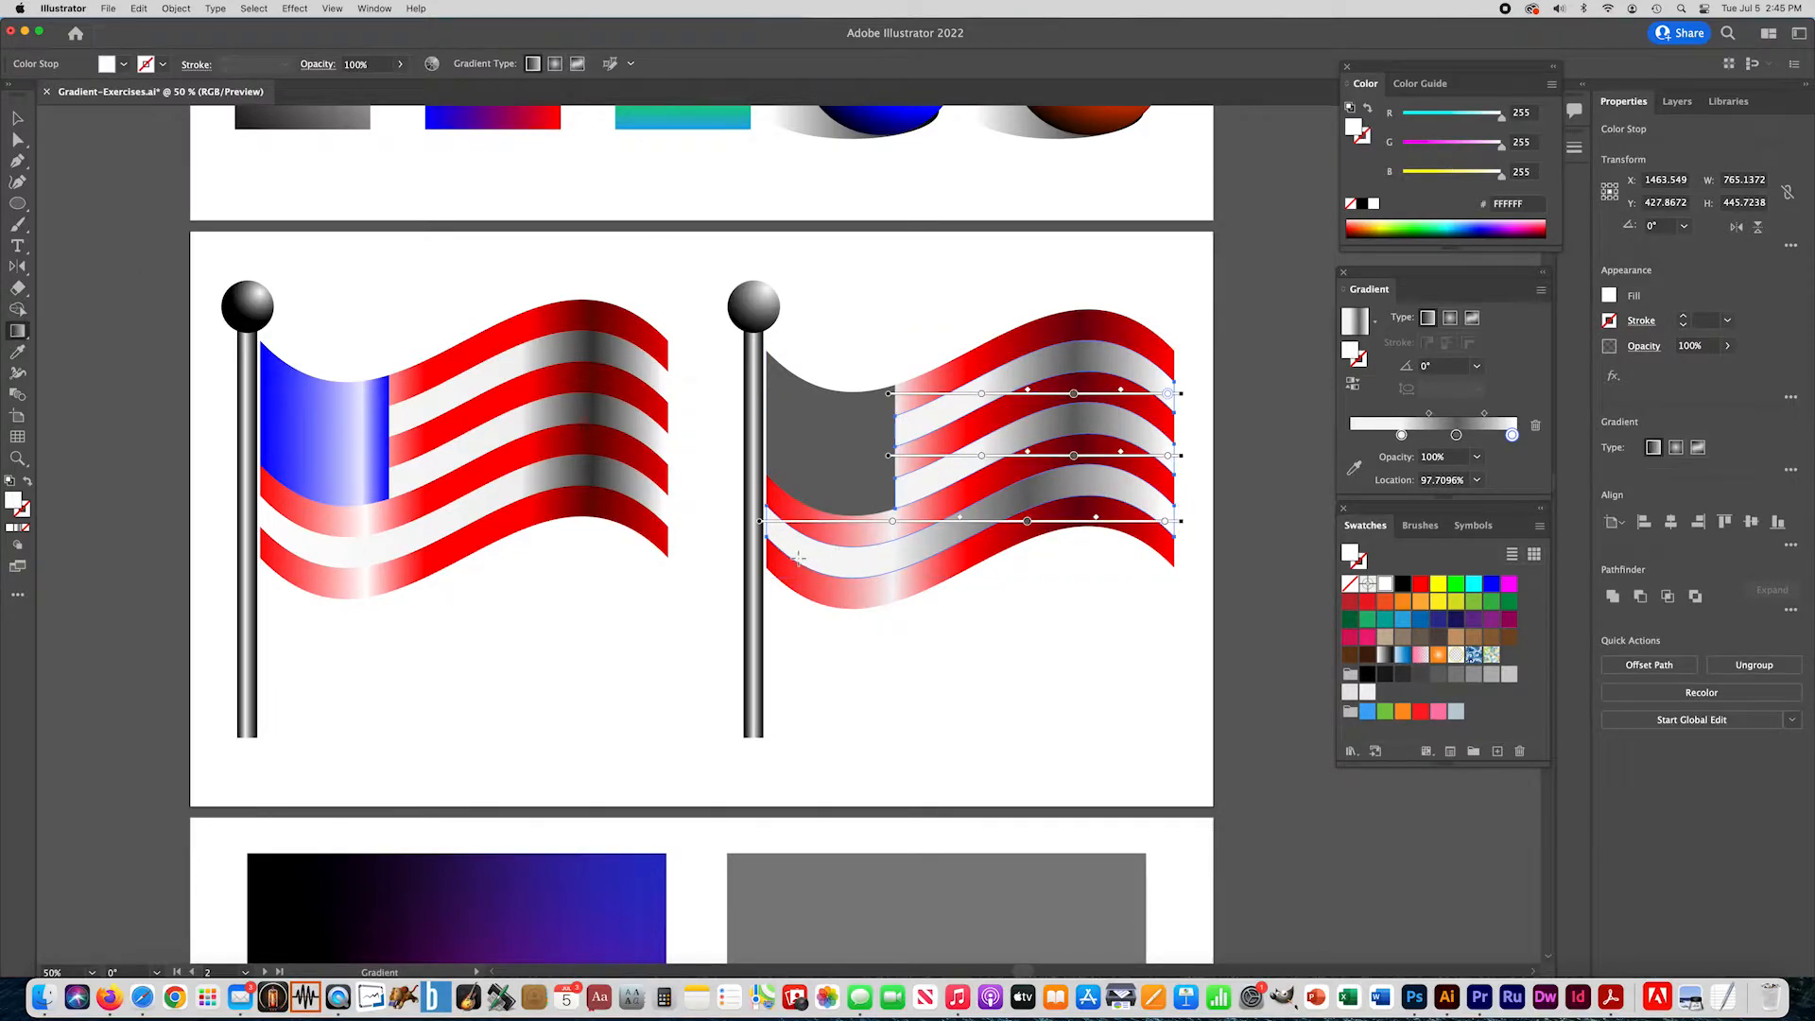
left_click_drag(781, 549, 1174, 558)
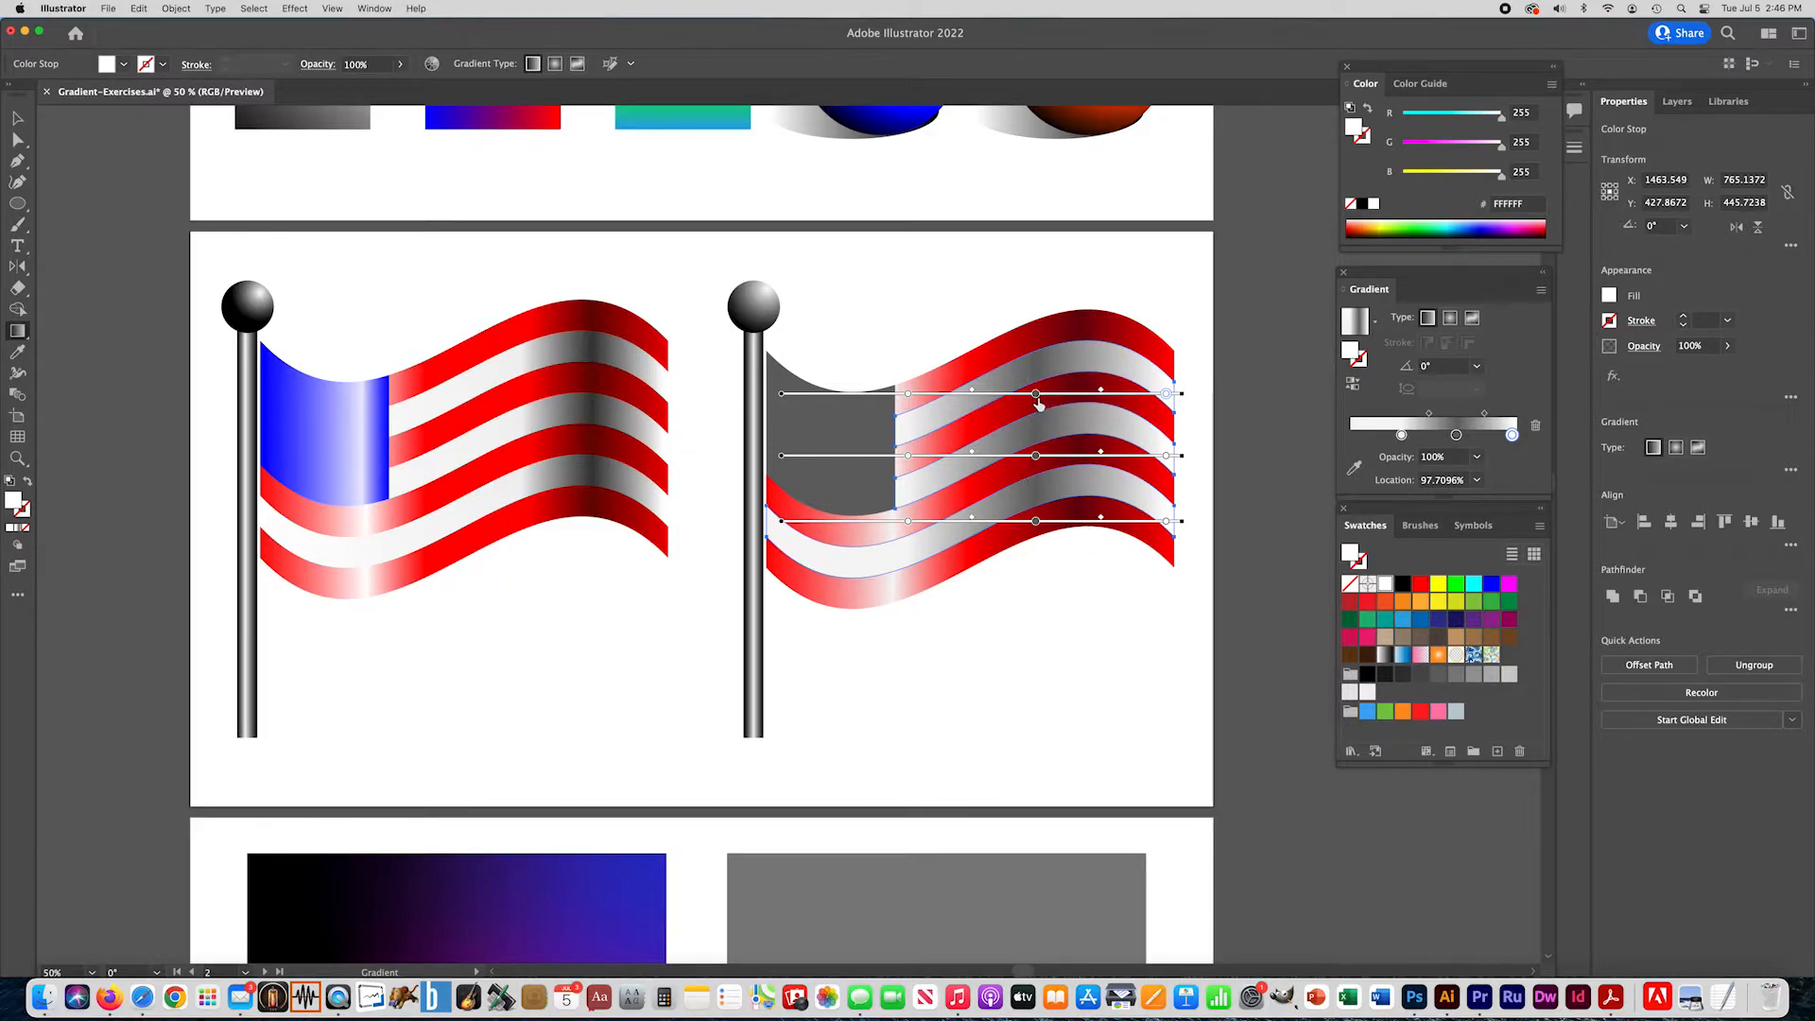
left_click(1457, 435)
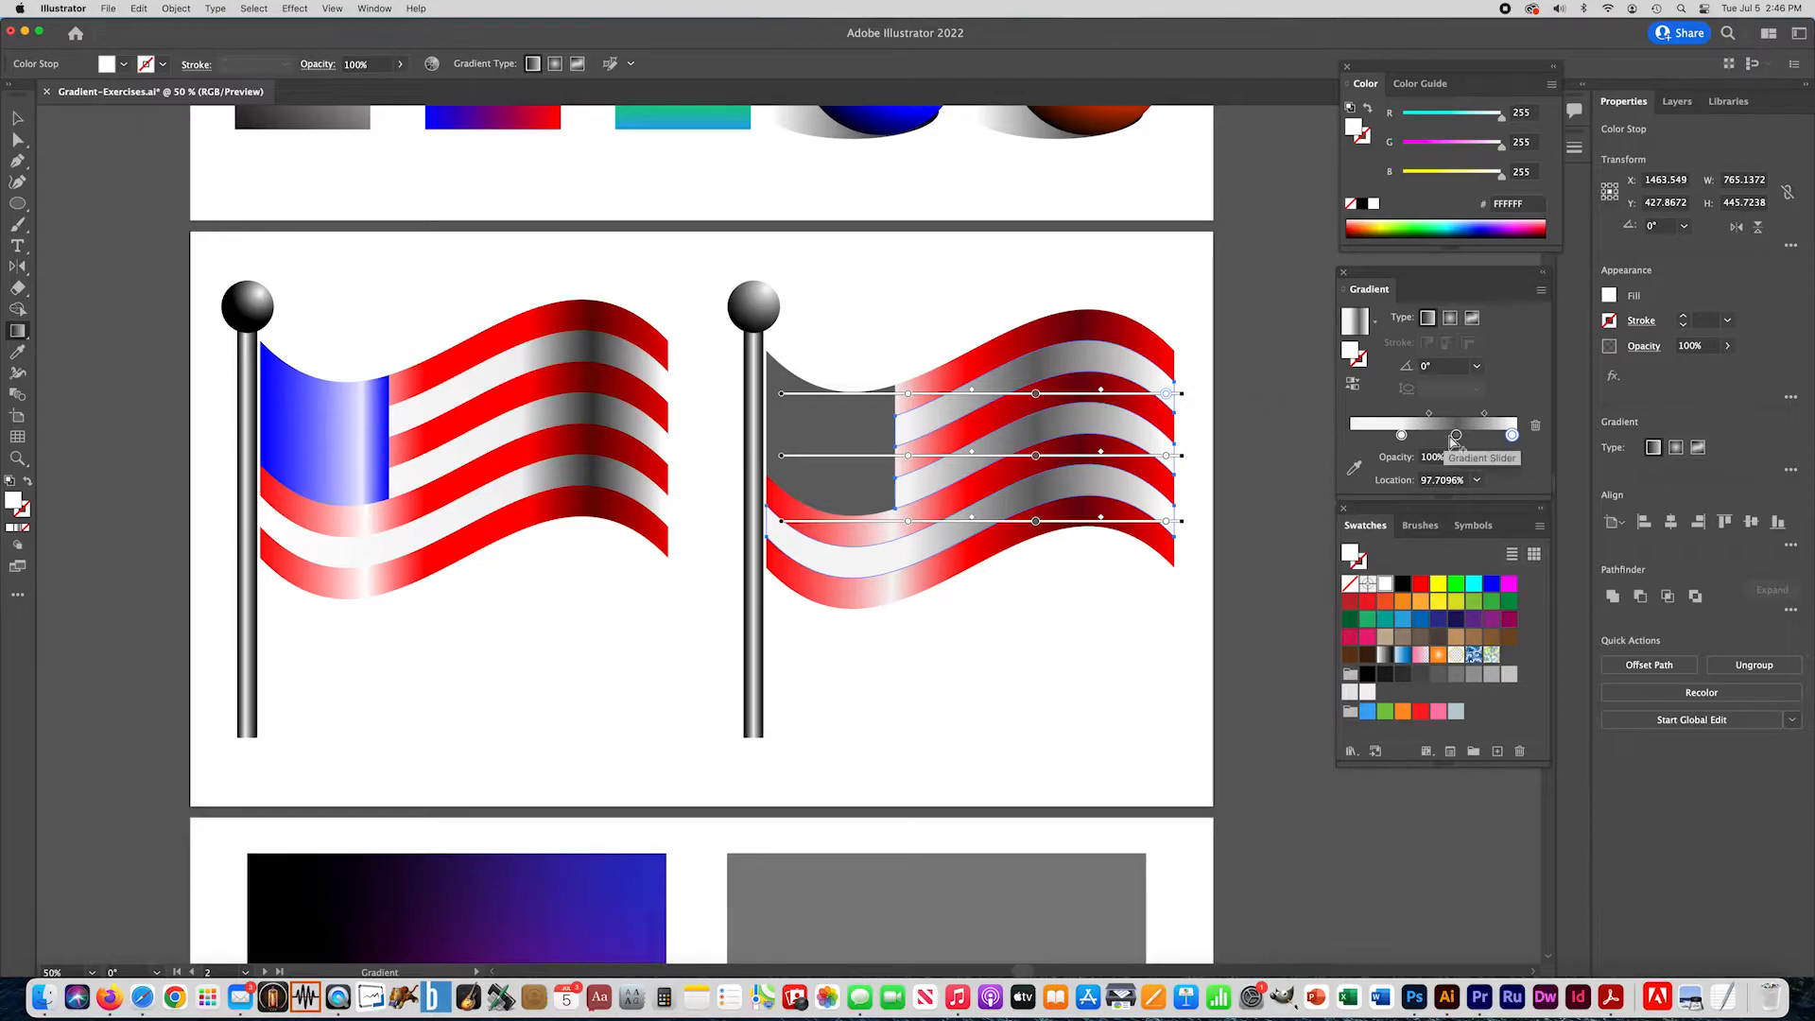
left_click_drag(1459, 437, 1480, 439)
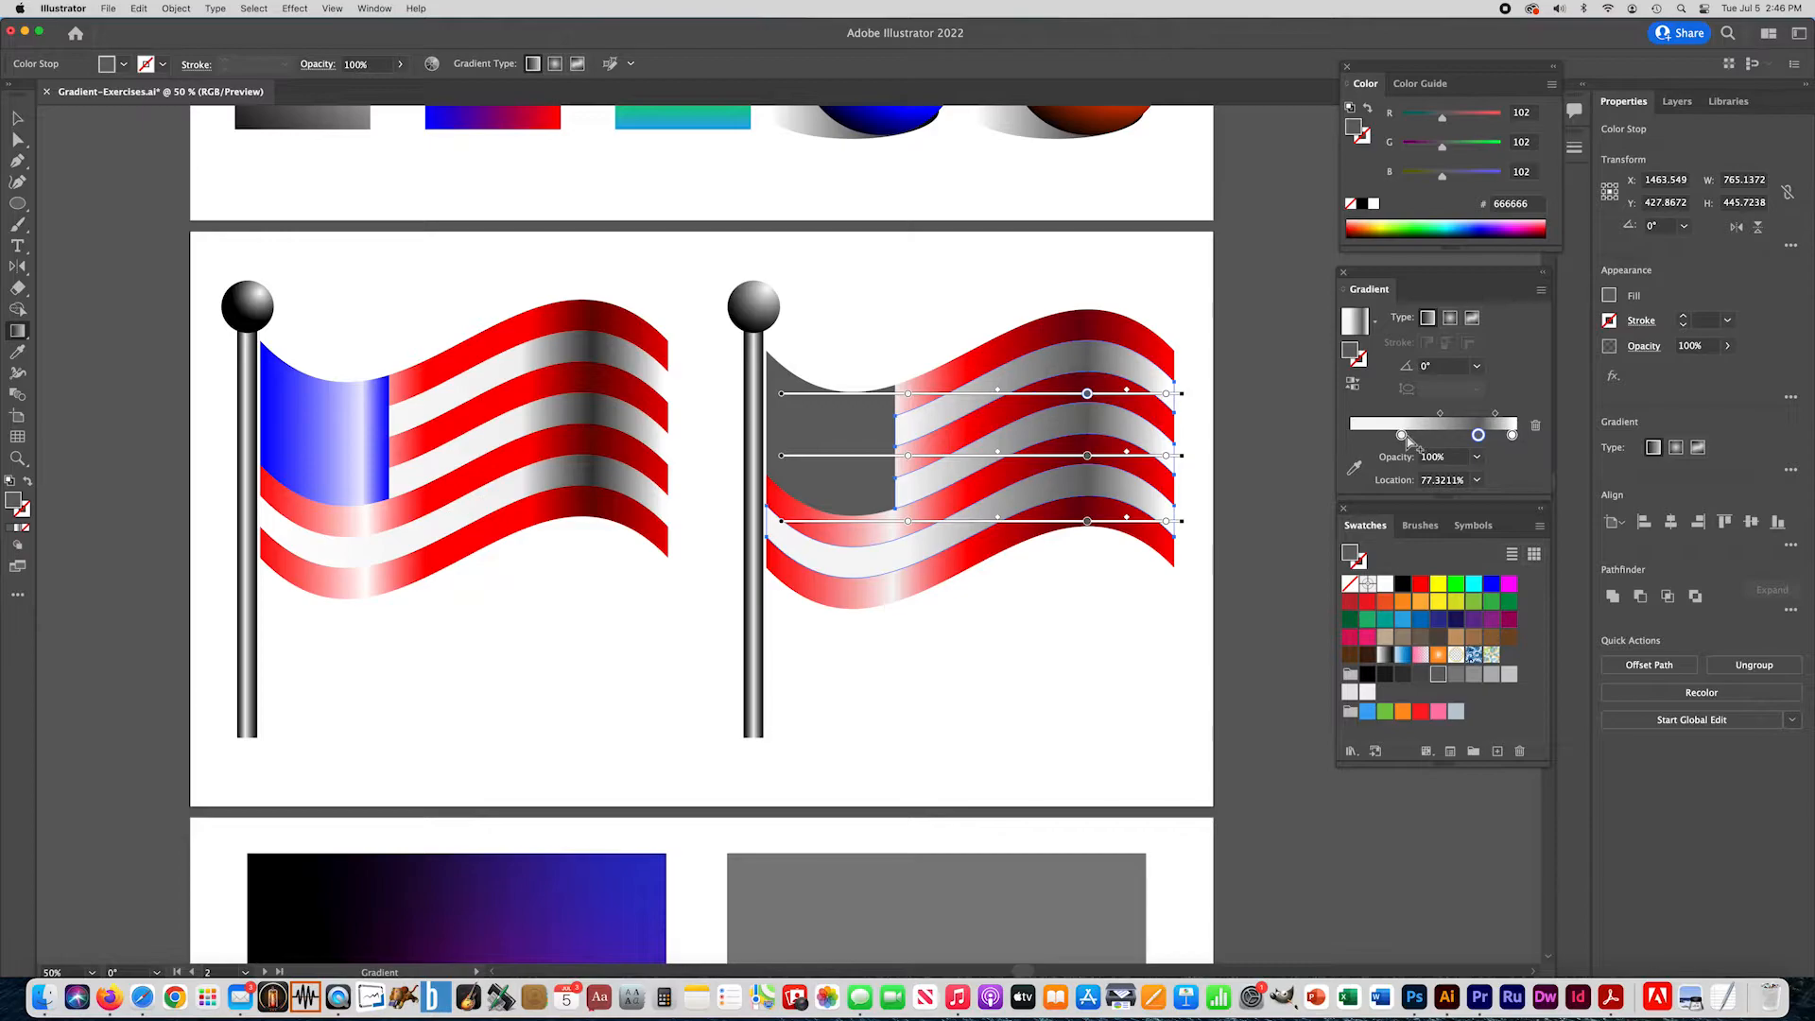
- Move the light stripes' off-white stop closer to the gray one, shift the white stop to about 95% and deselect the stripes
left_click(1419, 461)
left_click_drag(1401, 436, 1510, 436)
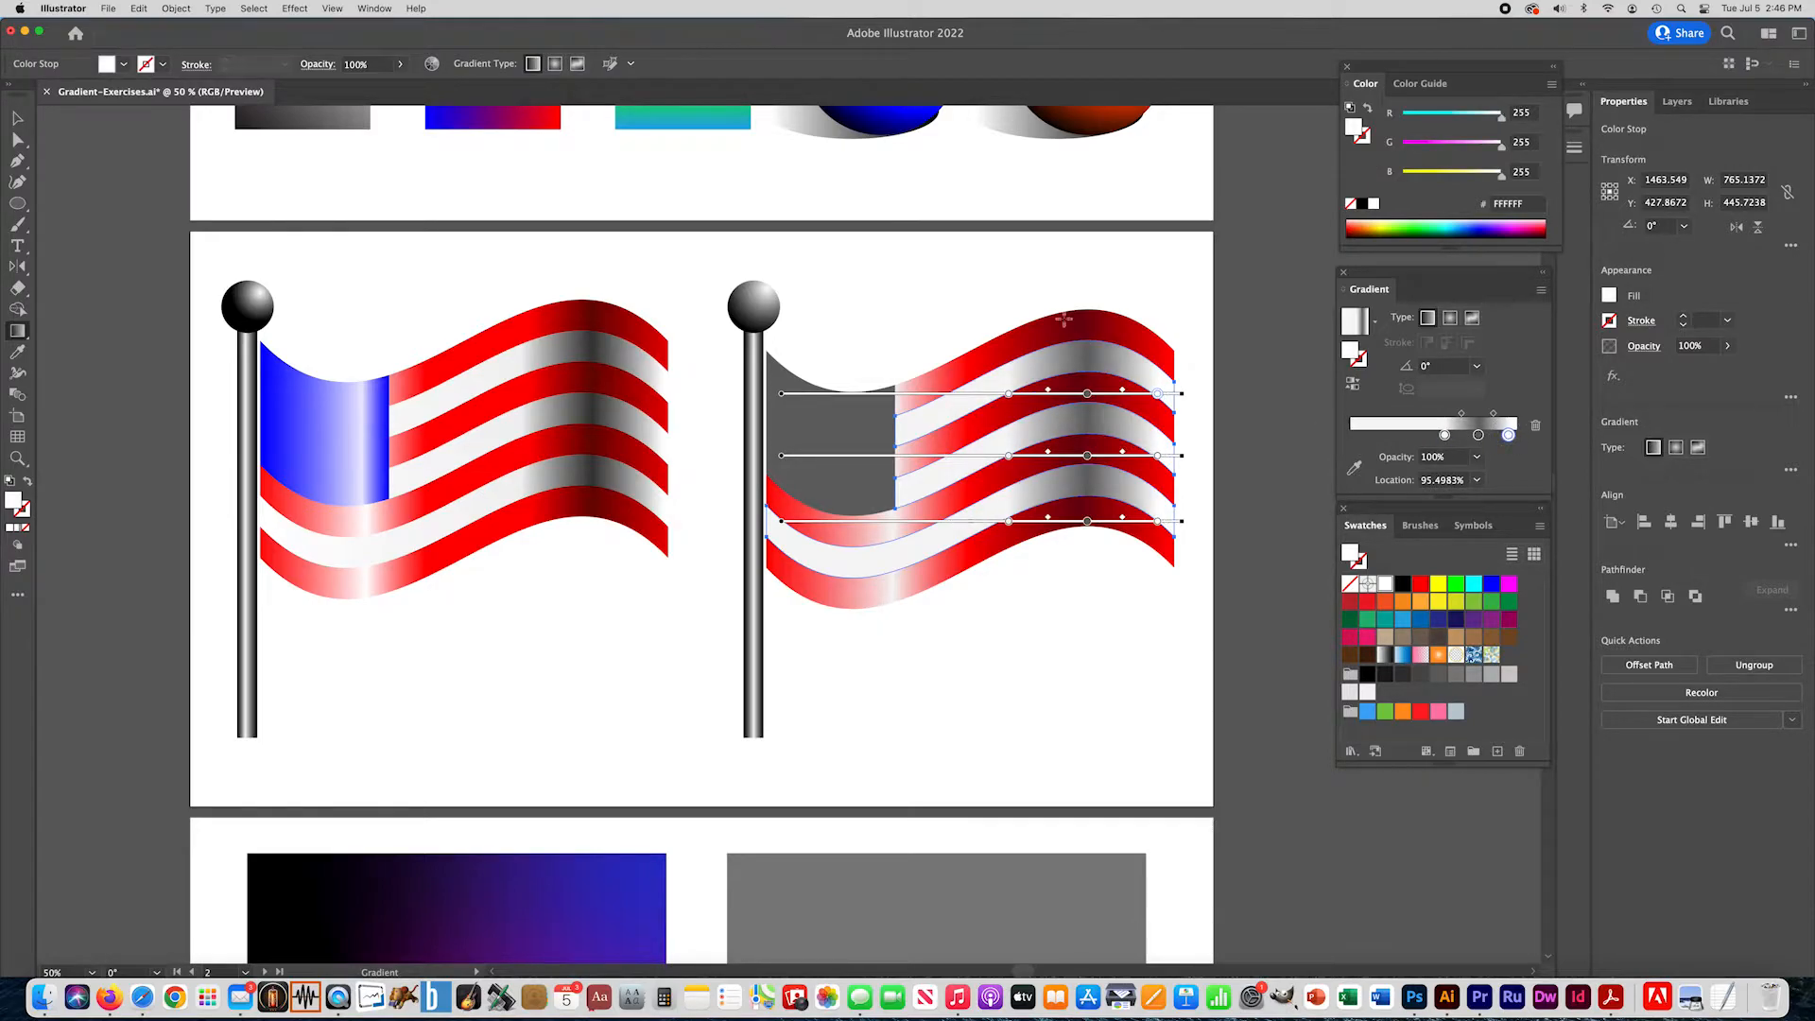
left_click(17, 118)
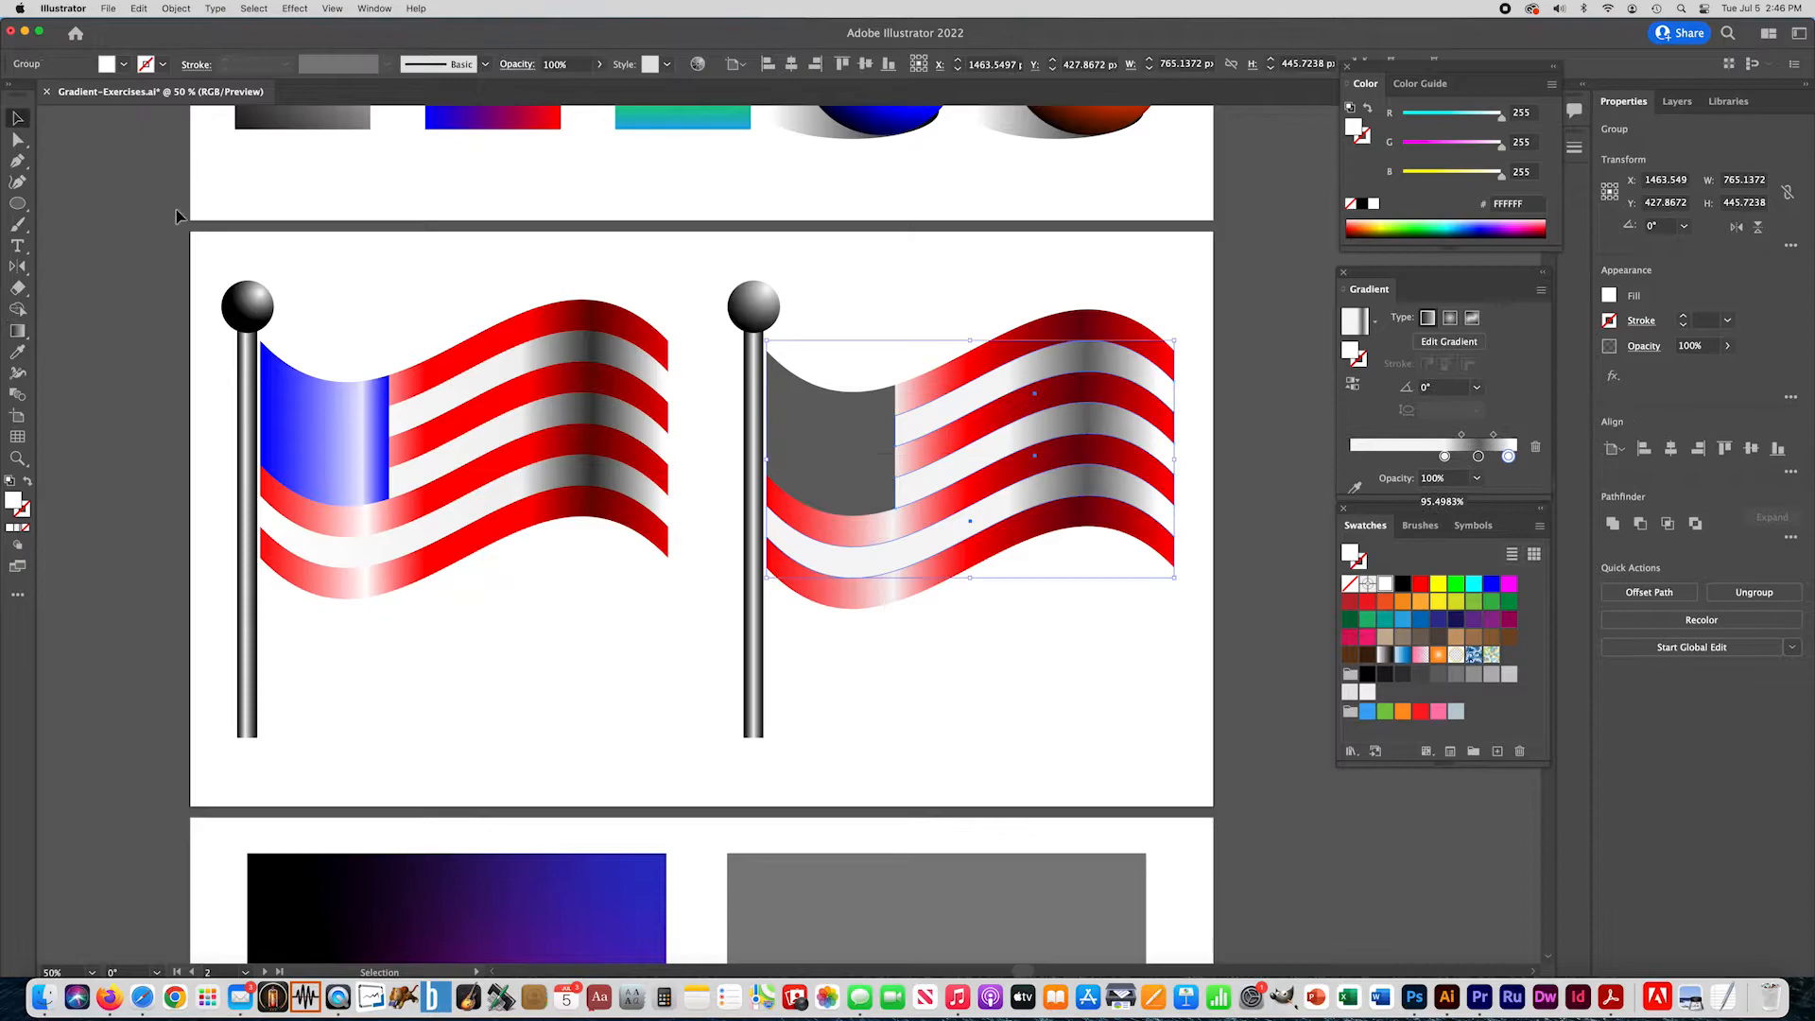
left_click(386, 309)
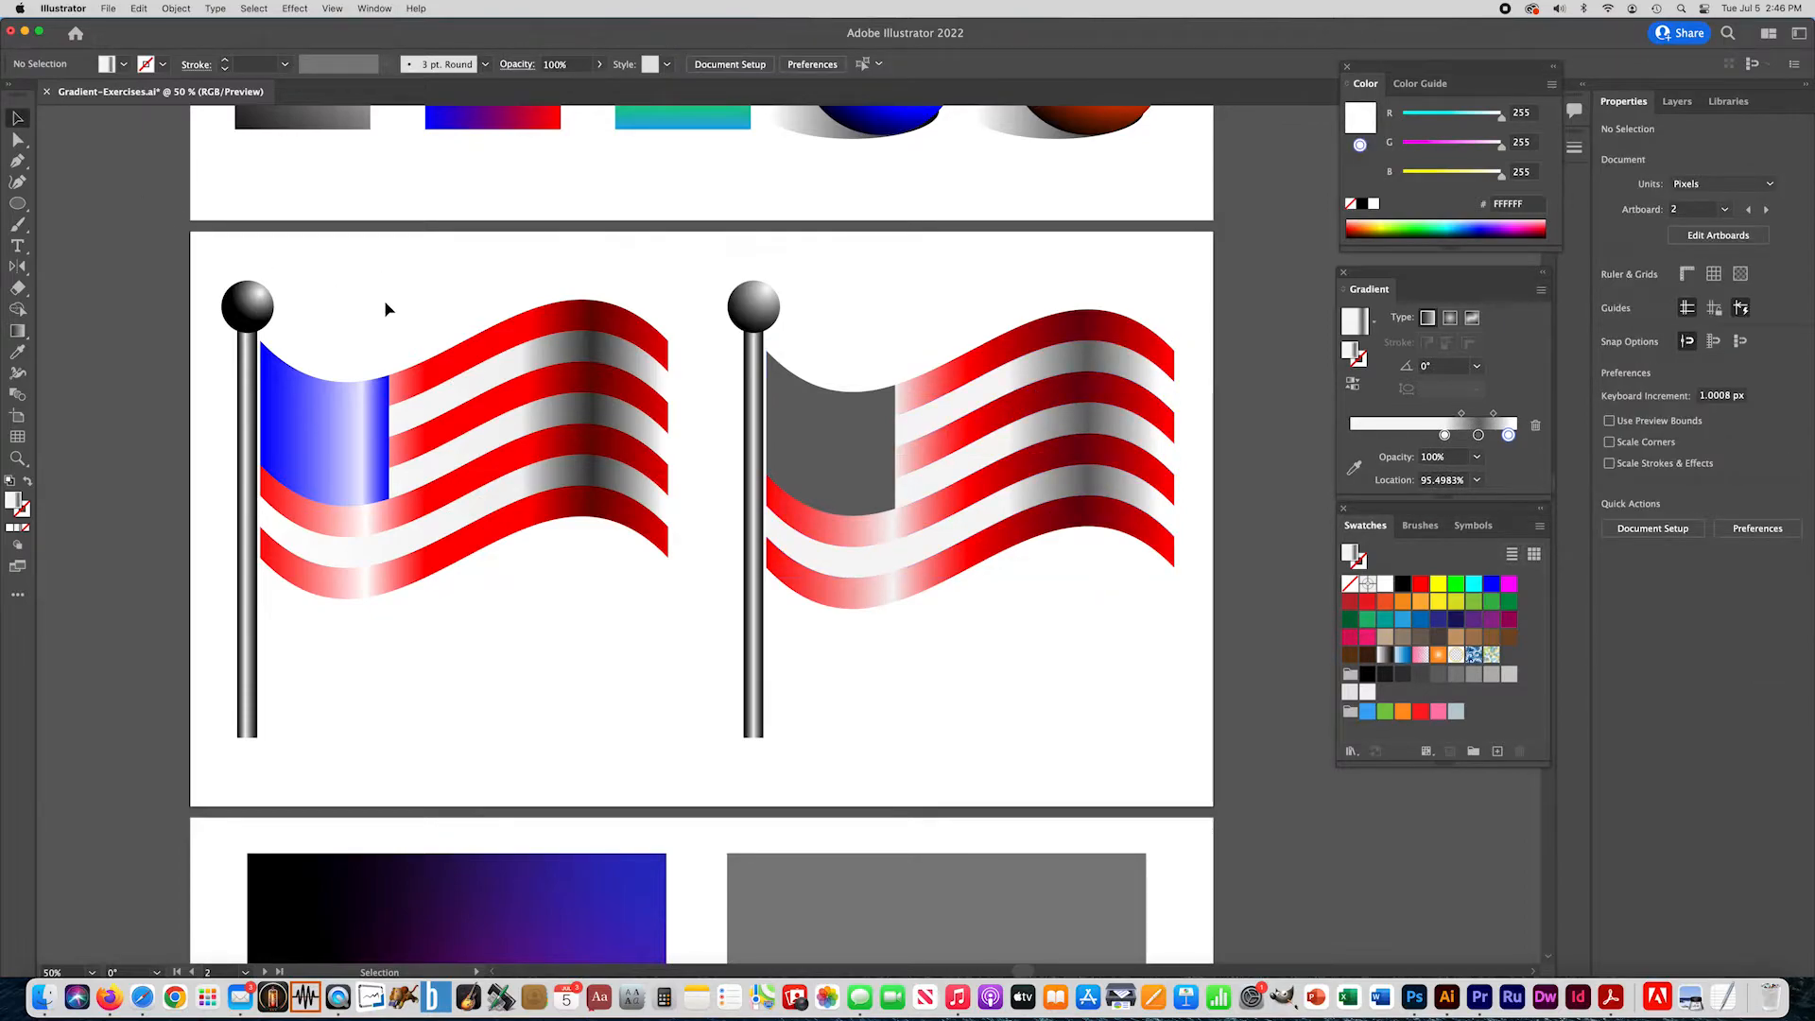
- Fill the flag's gray canton with the gradient, replacing its gray and white stops with blue 0000FF stops at the start and at 100%
left_click(850, 487)
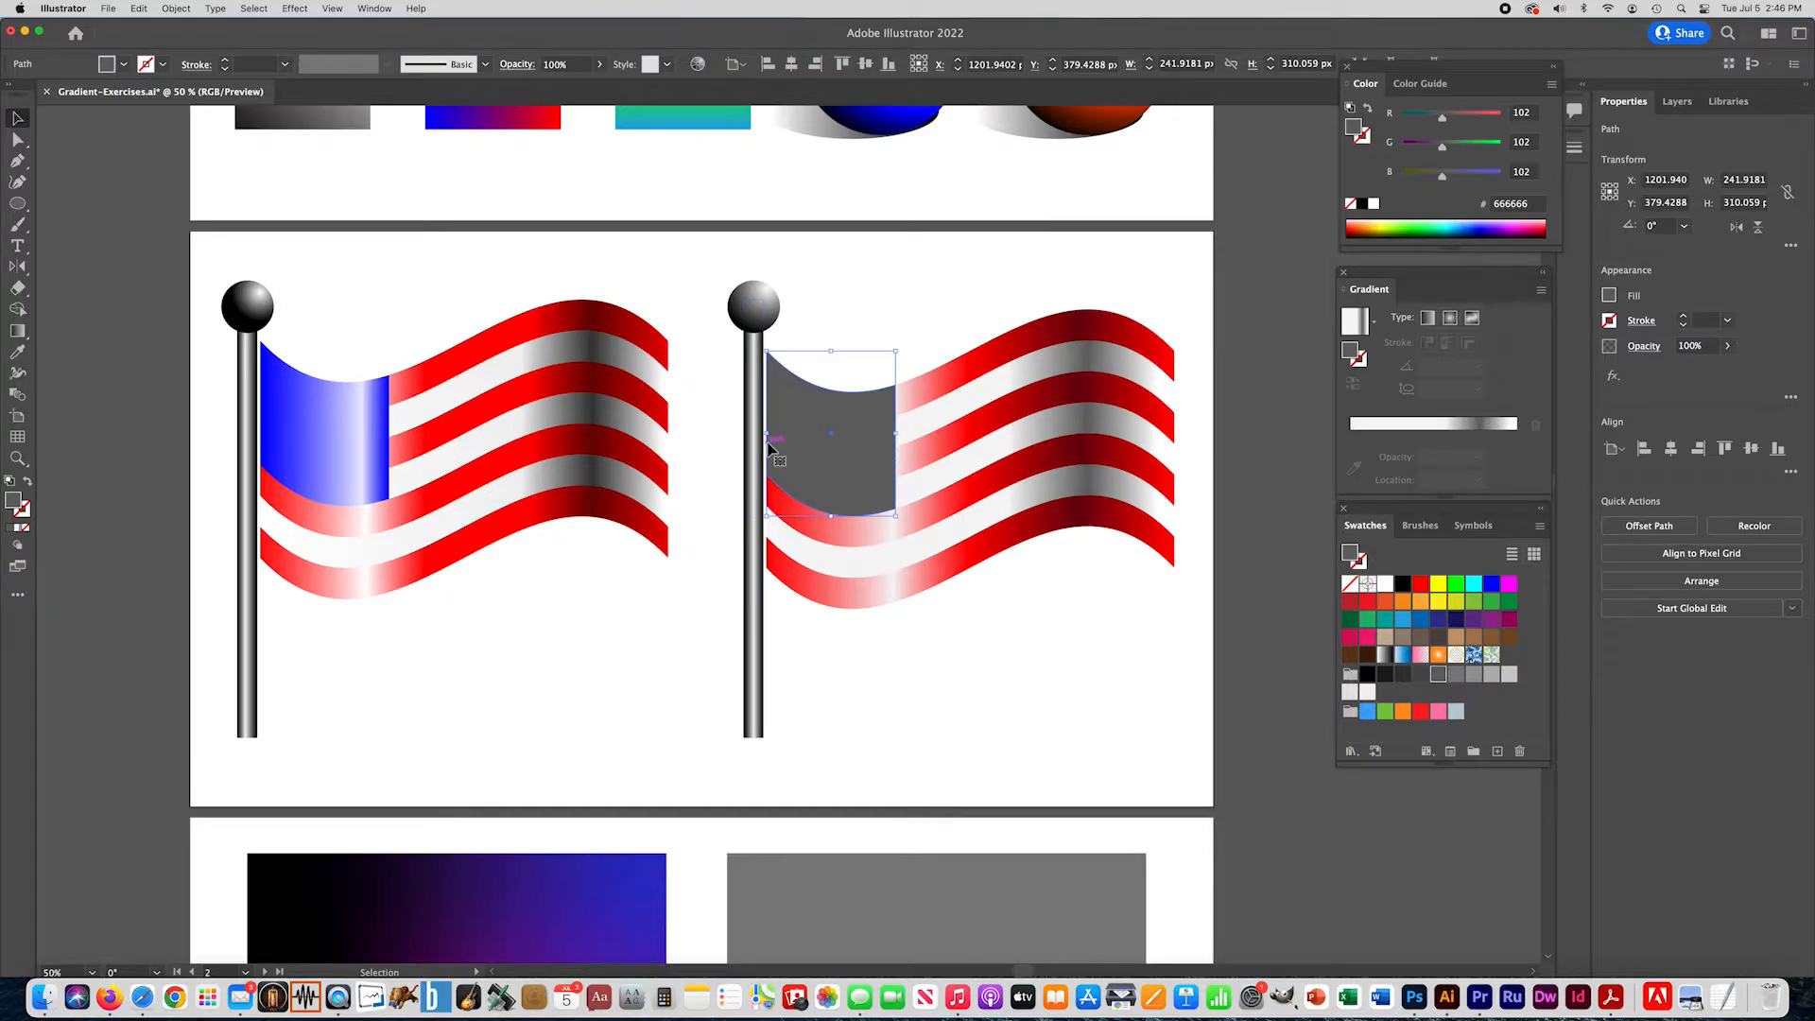
left_click(18, 529)
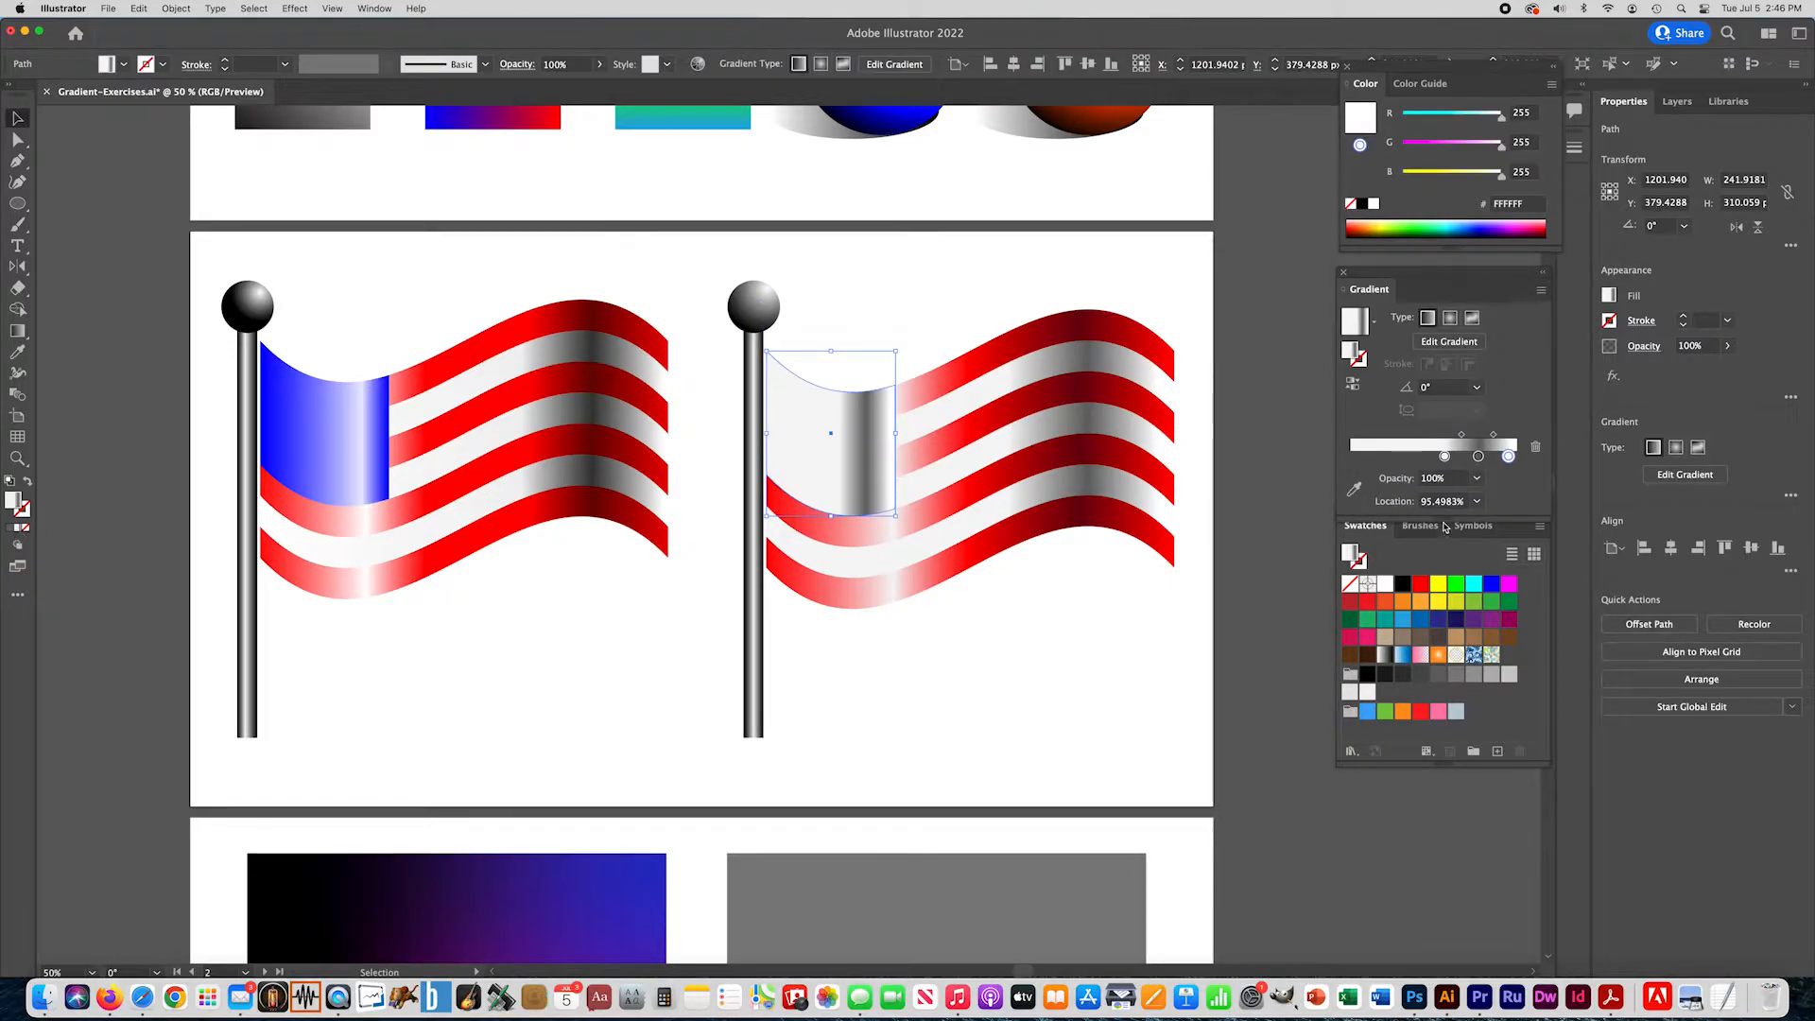
left_click_drag(1493, 588, 1353, 456)
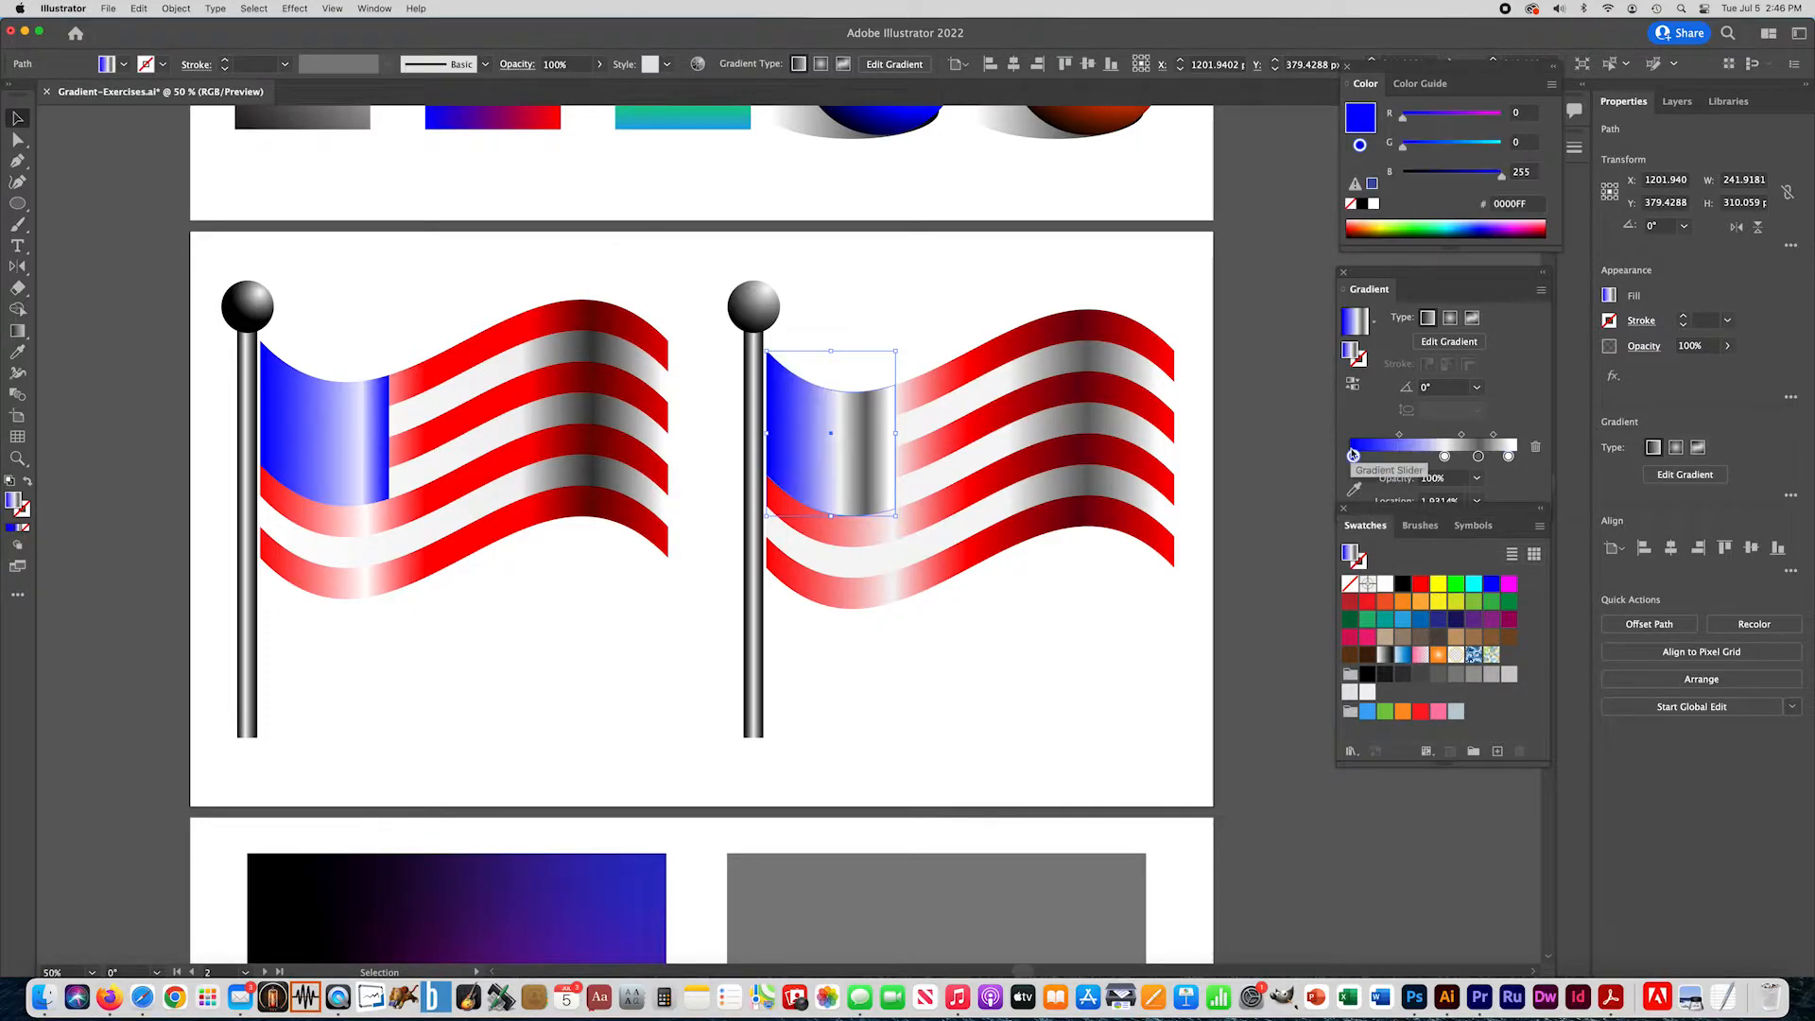
left_click_drag(1478, 458, 1509, 465)
left_click_drag(1492, 587, 1526, 462)
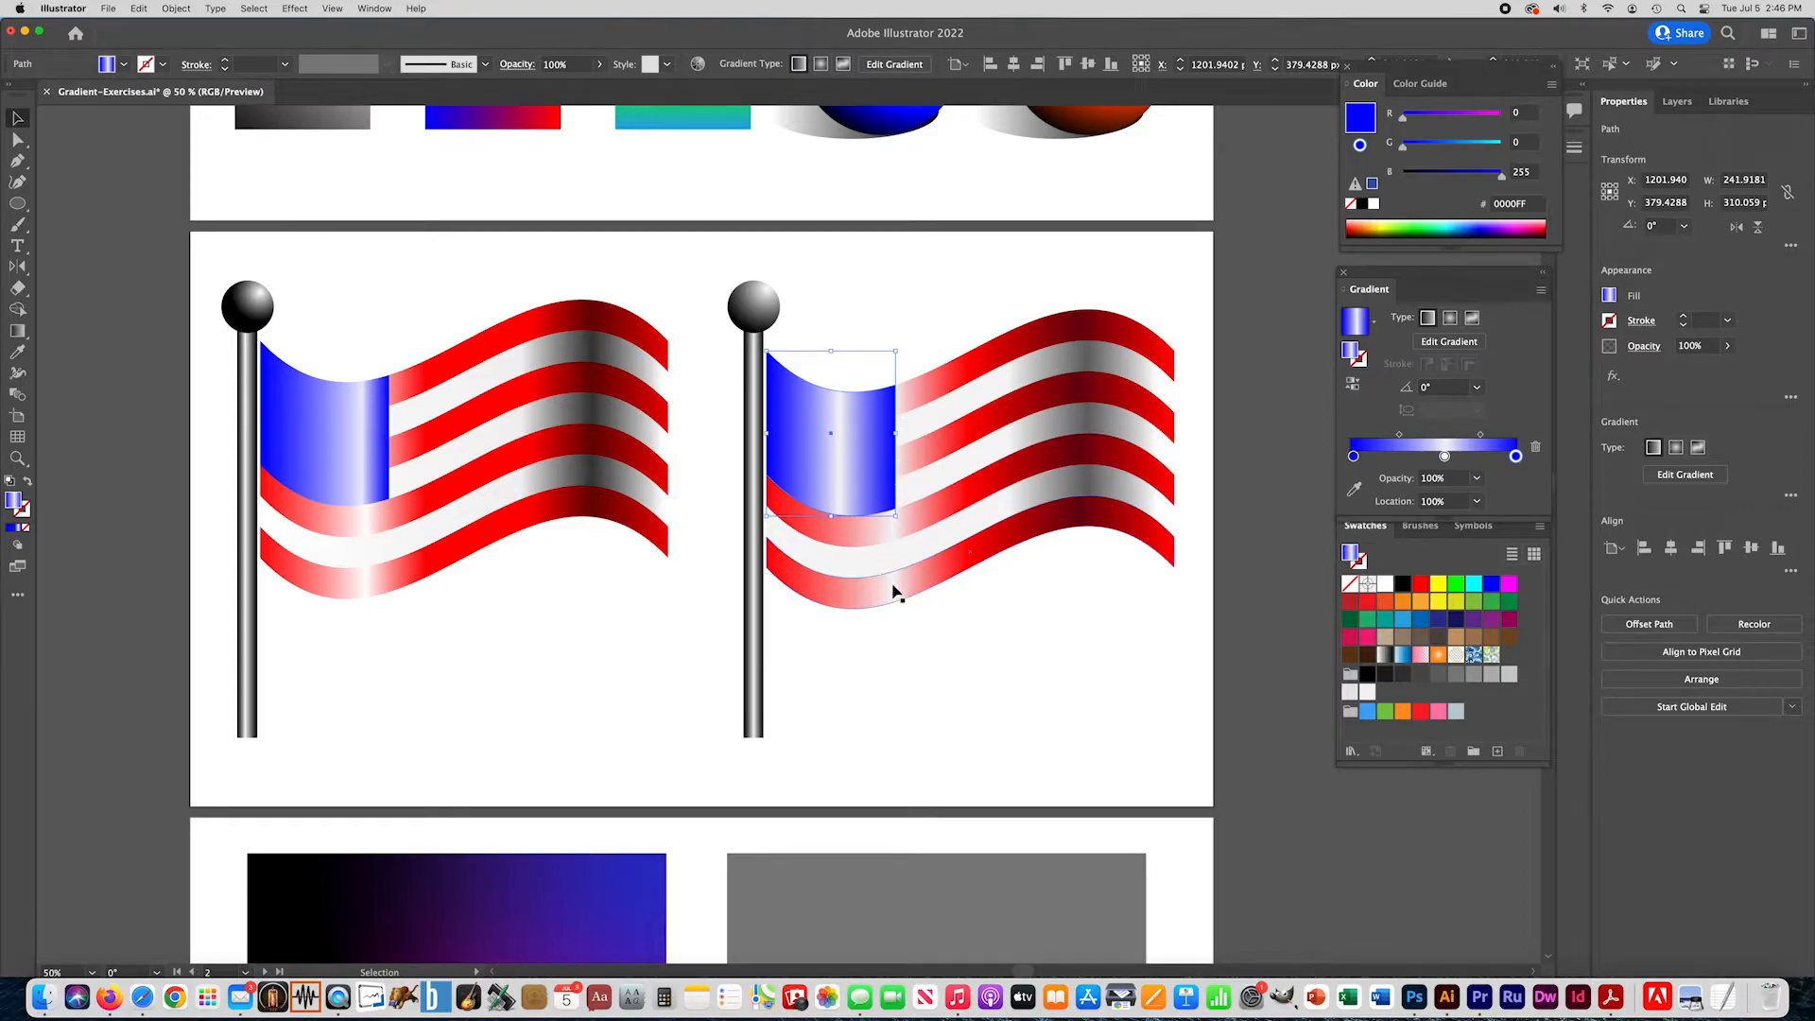
- Move the canton gradient's off-white stop to about 82% and remove the blue end stop
left_click(1446, 457)
left_click_drag(1446, 457, 1489, 461)
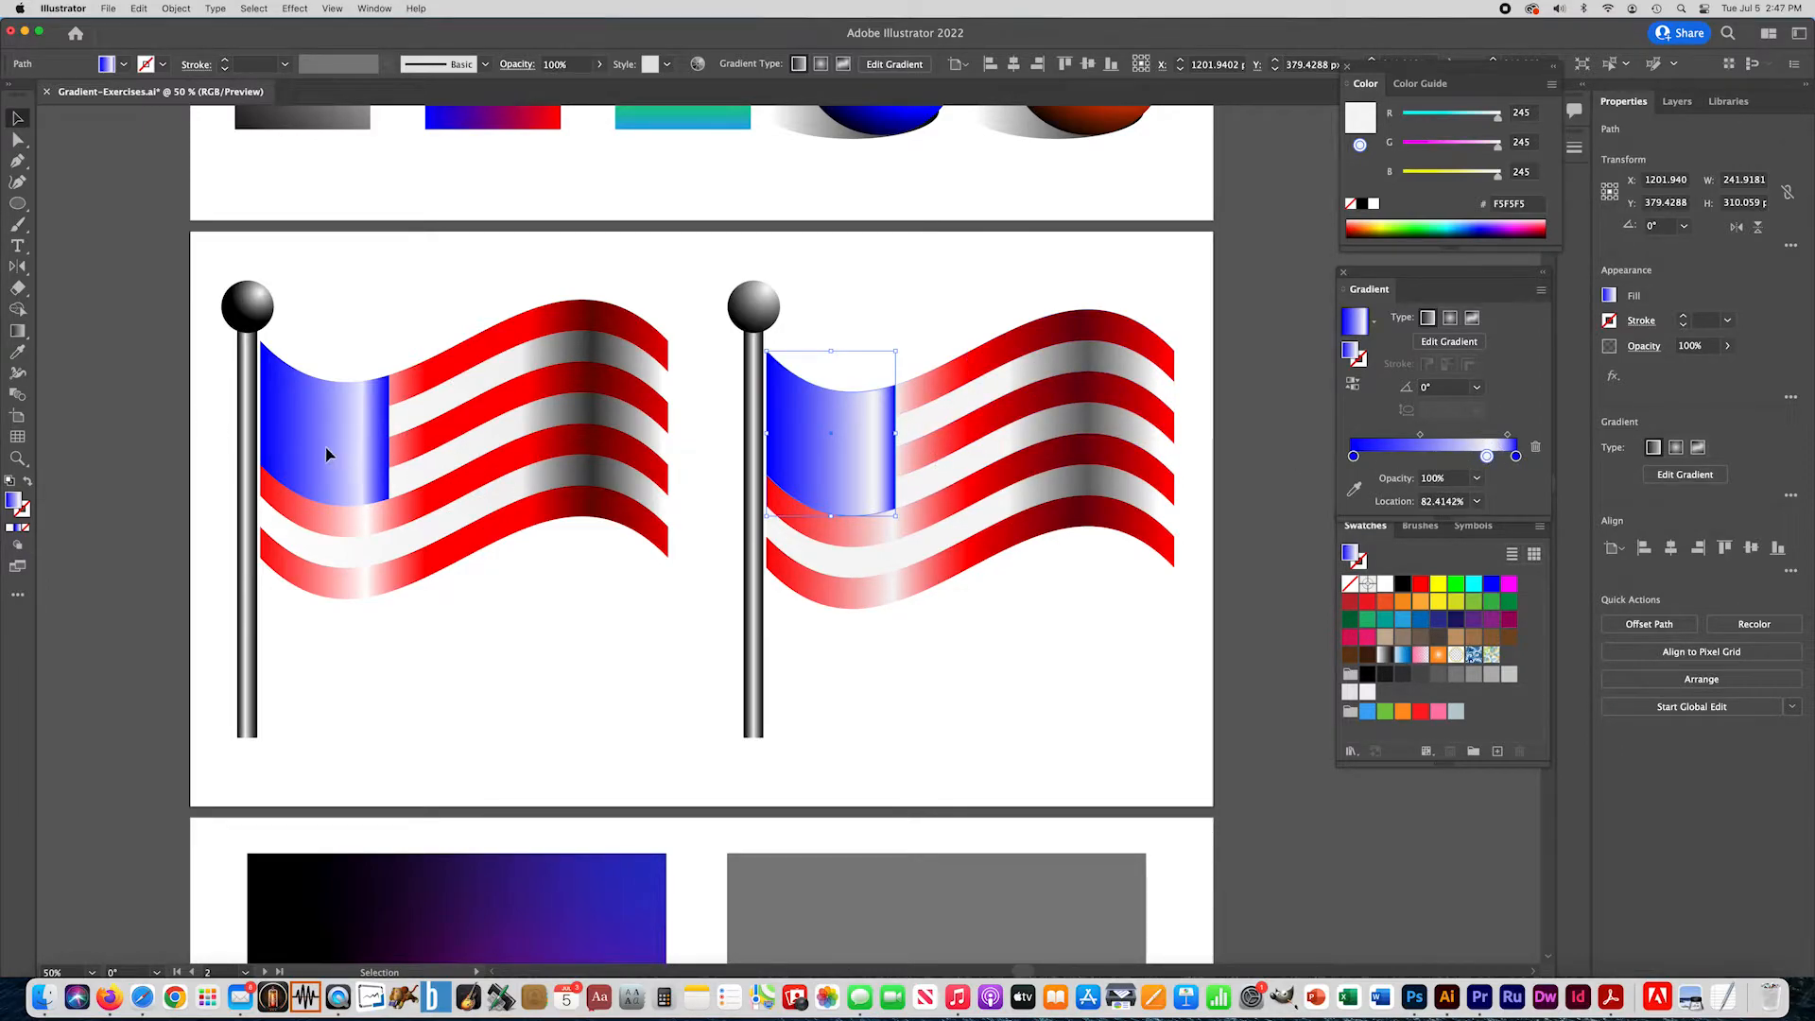
double_click(1517, 457)
left_click(1518, 457)
left_click_drag(1518, 457, 1523, 479)
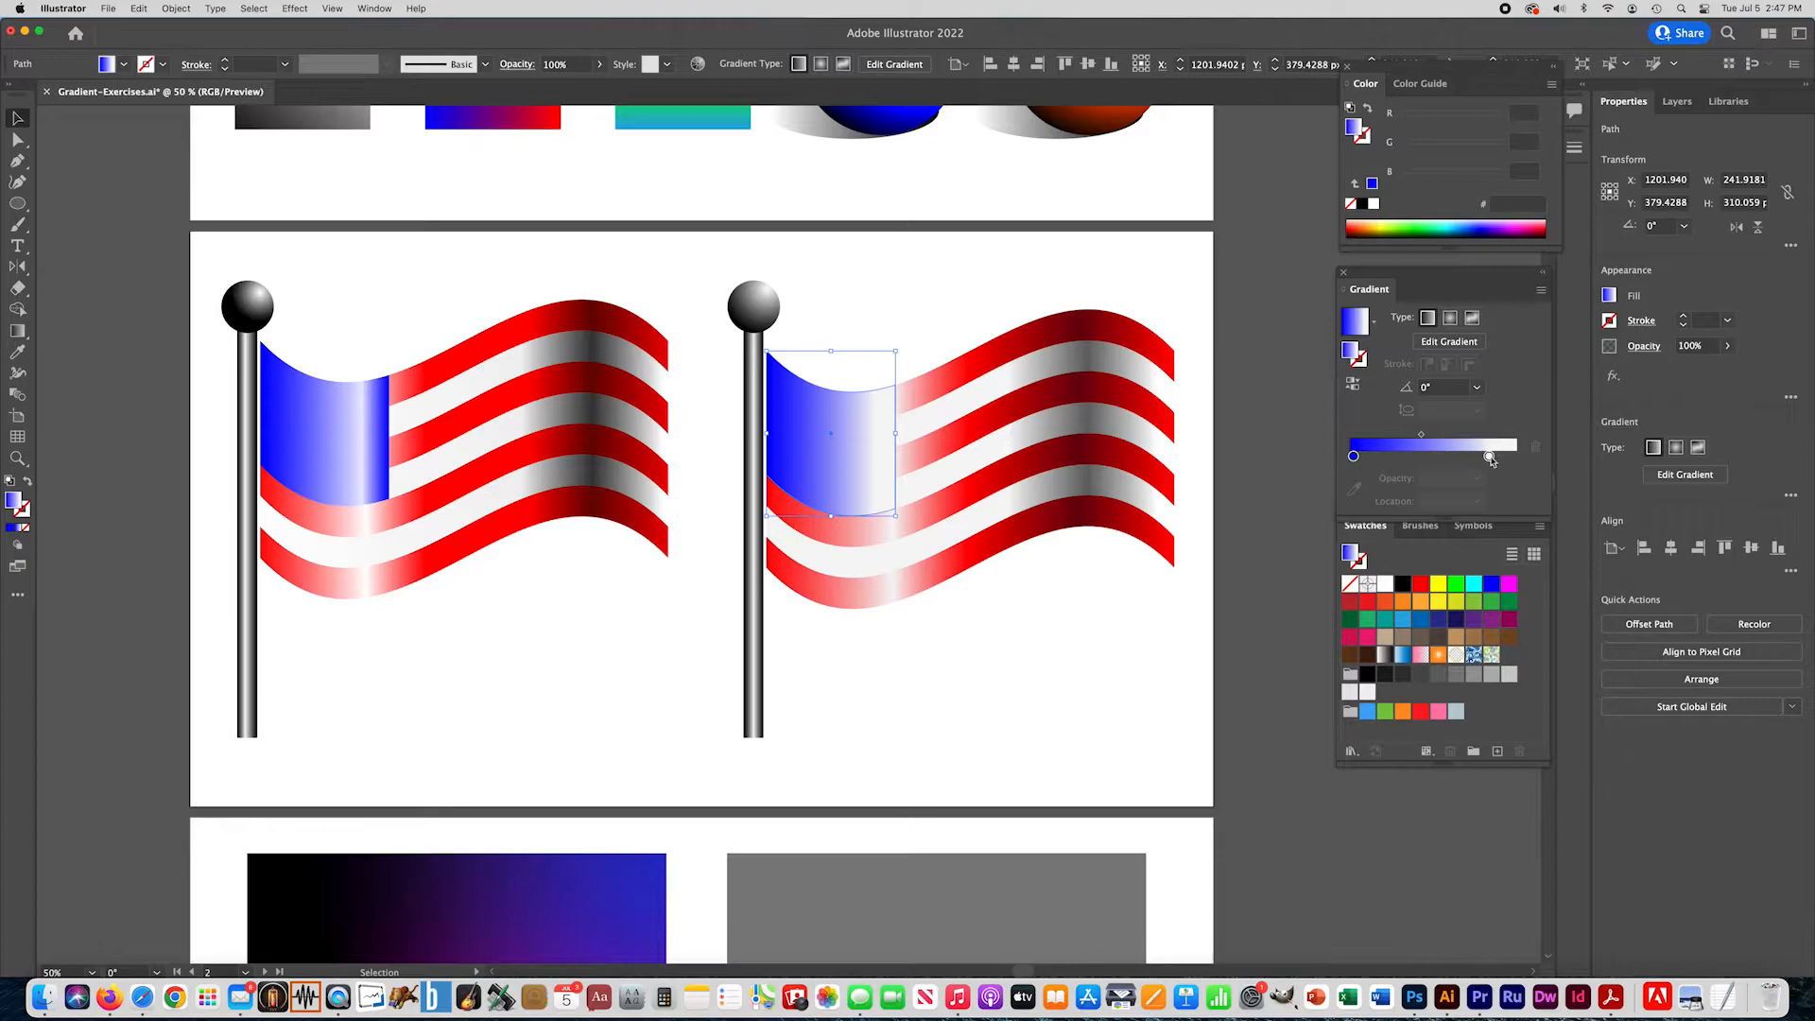
- Move the canton gradient's off-white stop to about 95% and its blue stop to about 51%, and deselect the canton
left_click_drag(1490, 458, 1511, 461)
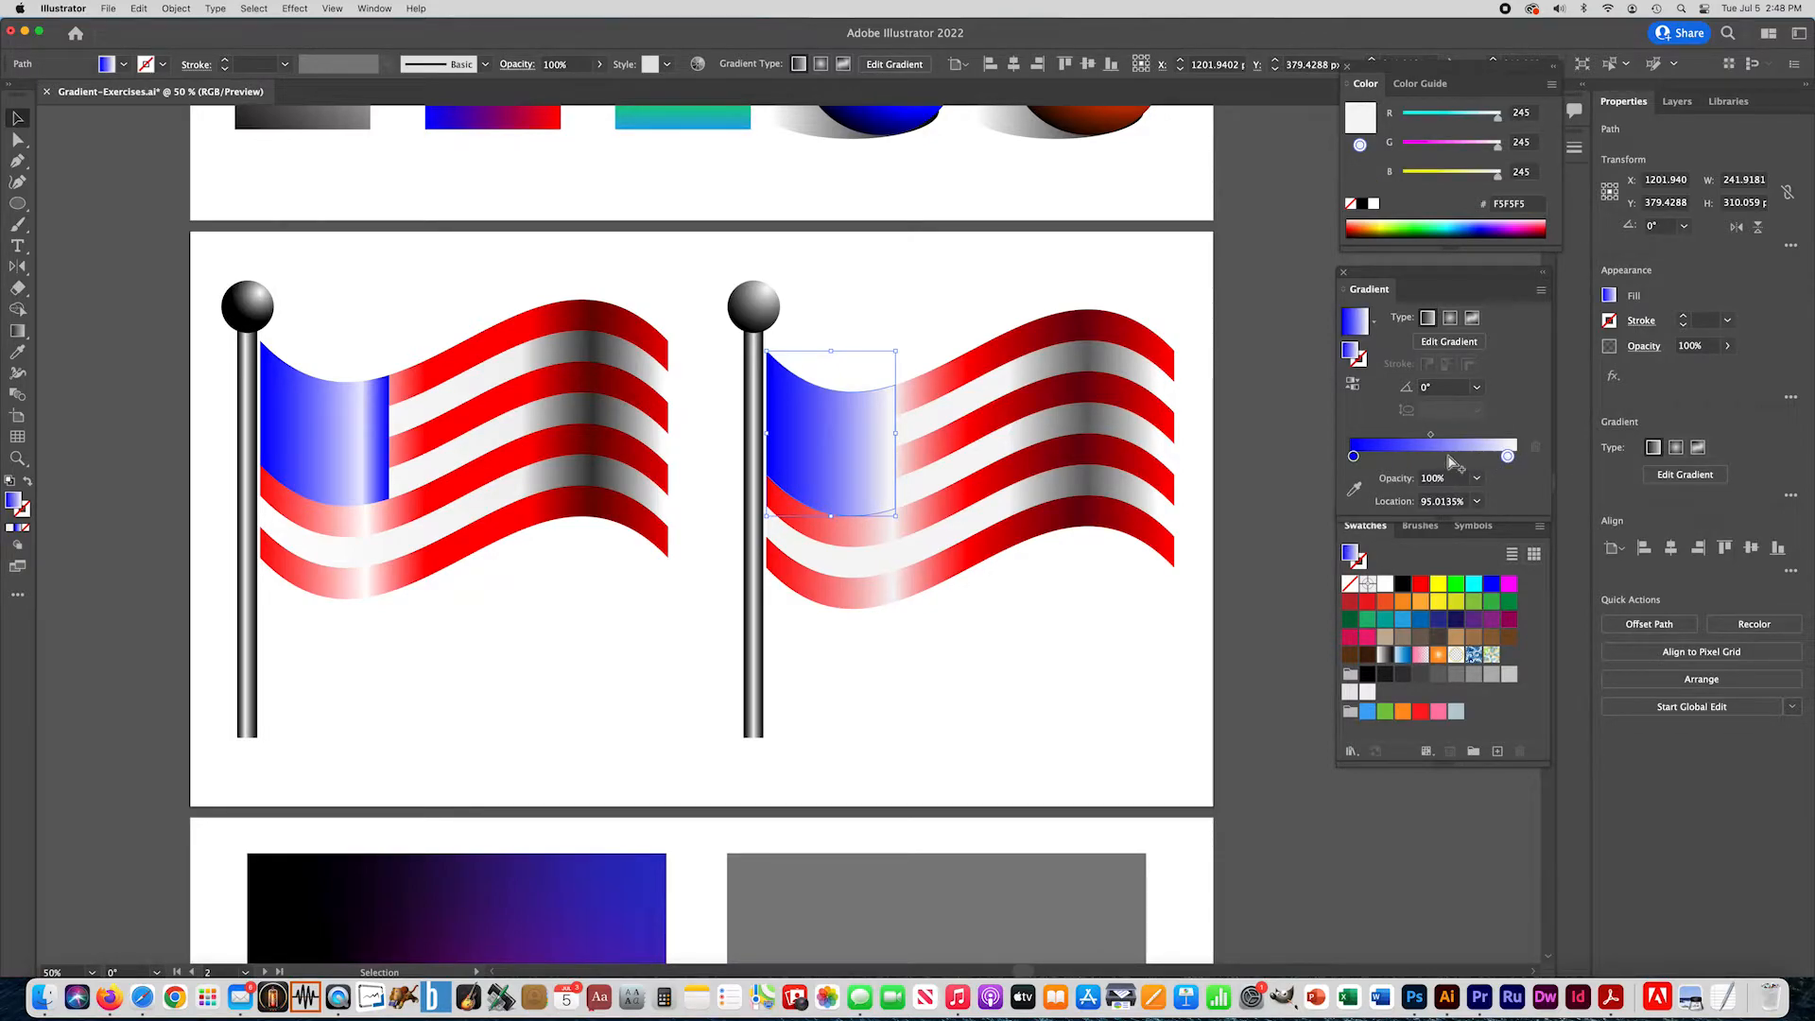
left_click_drag(1356, 460, 1440, 460)
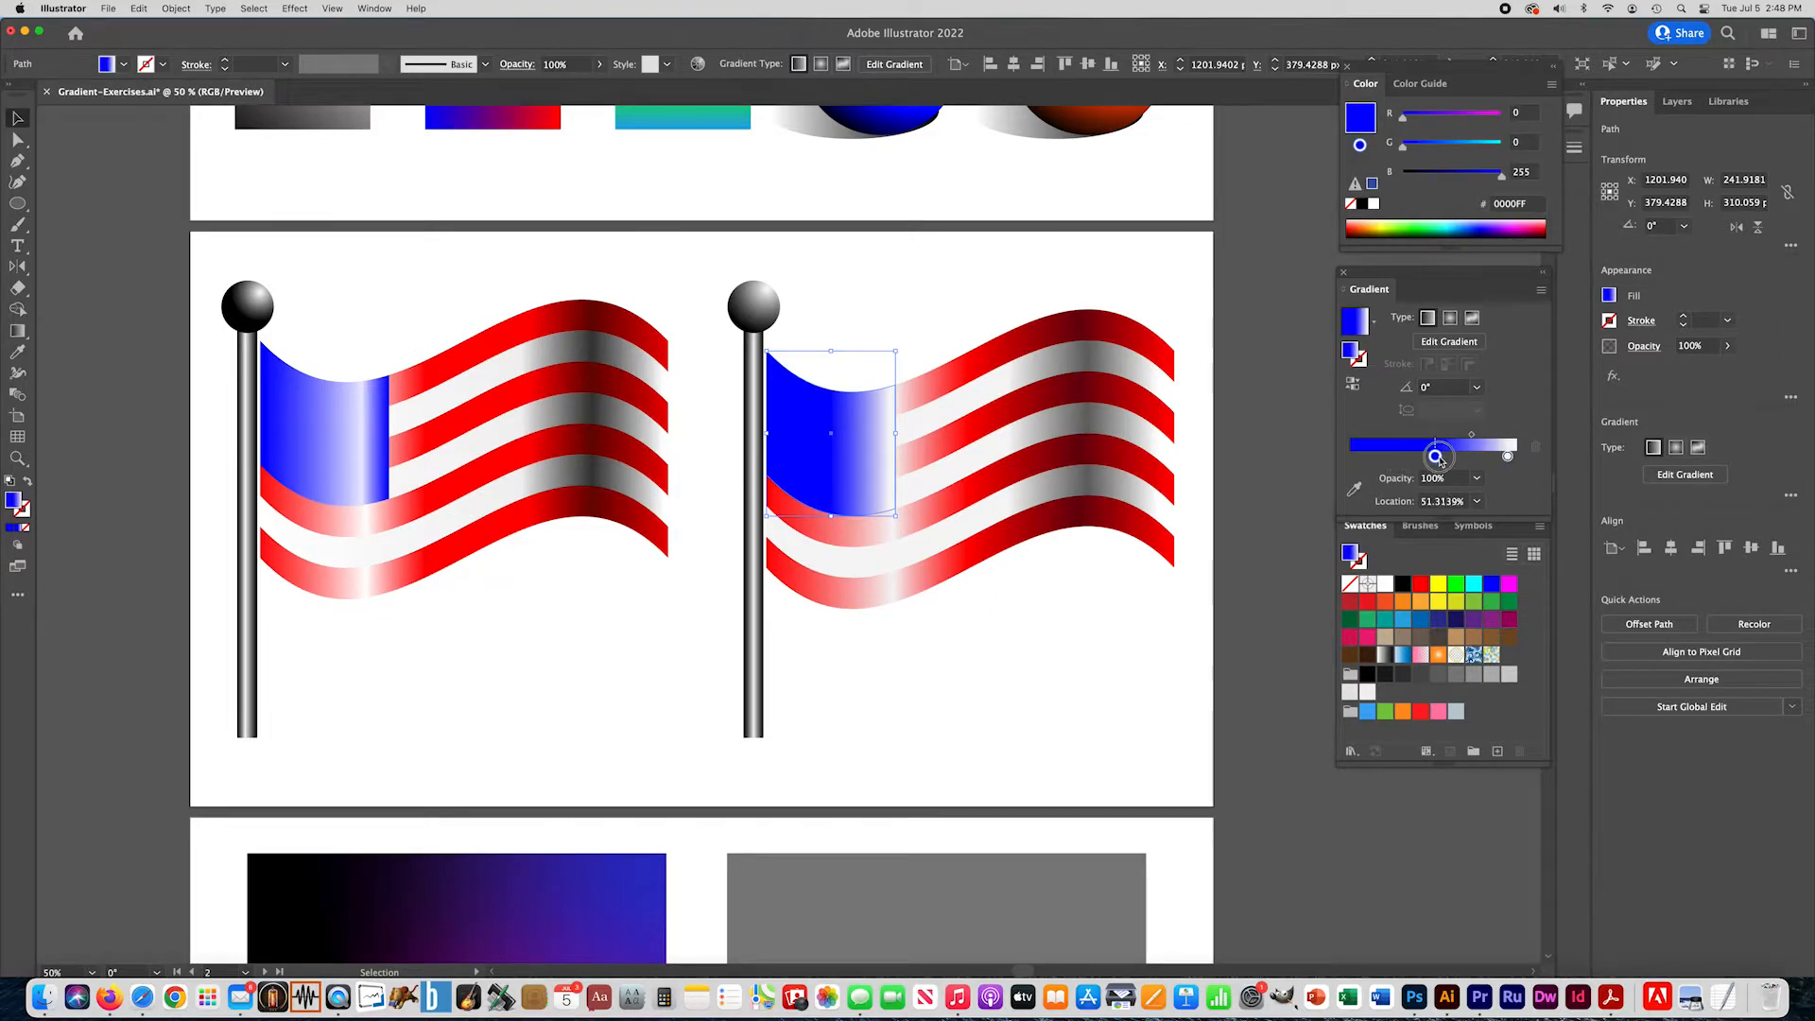
left_click(353, 285)
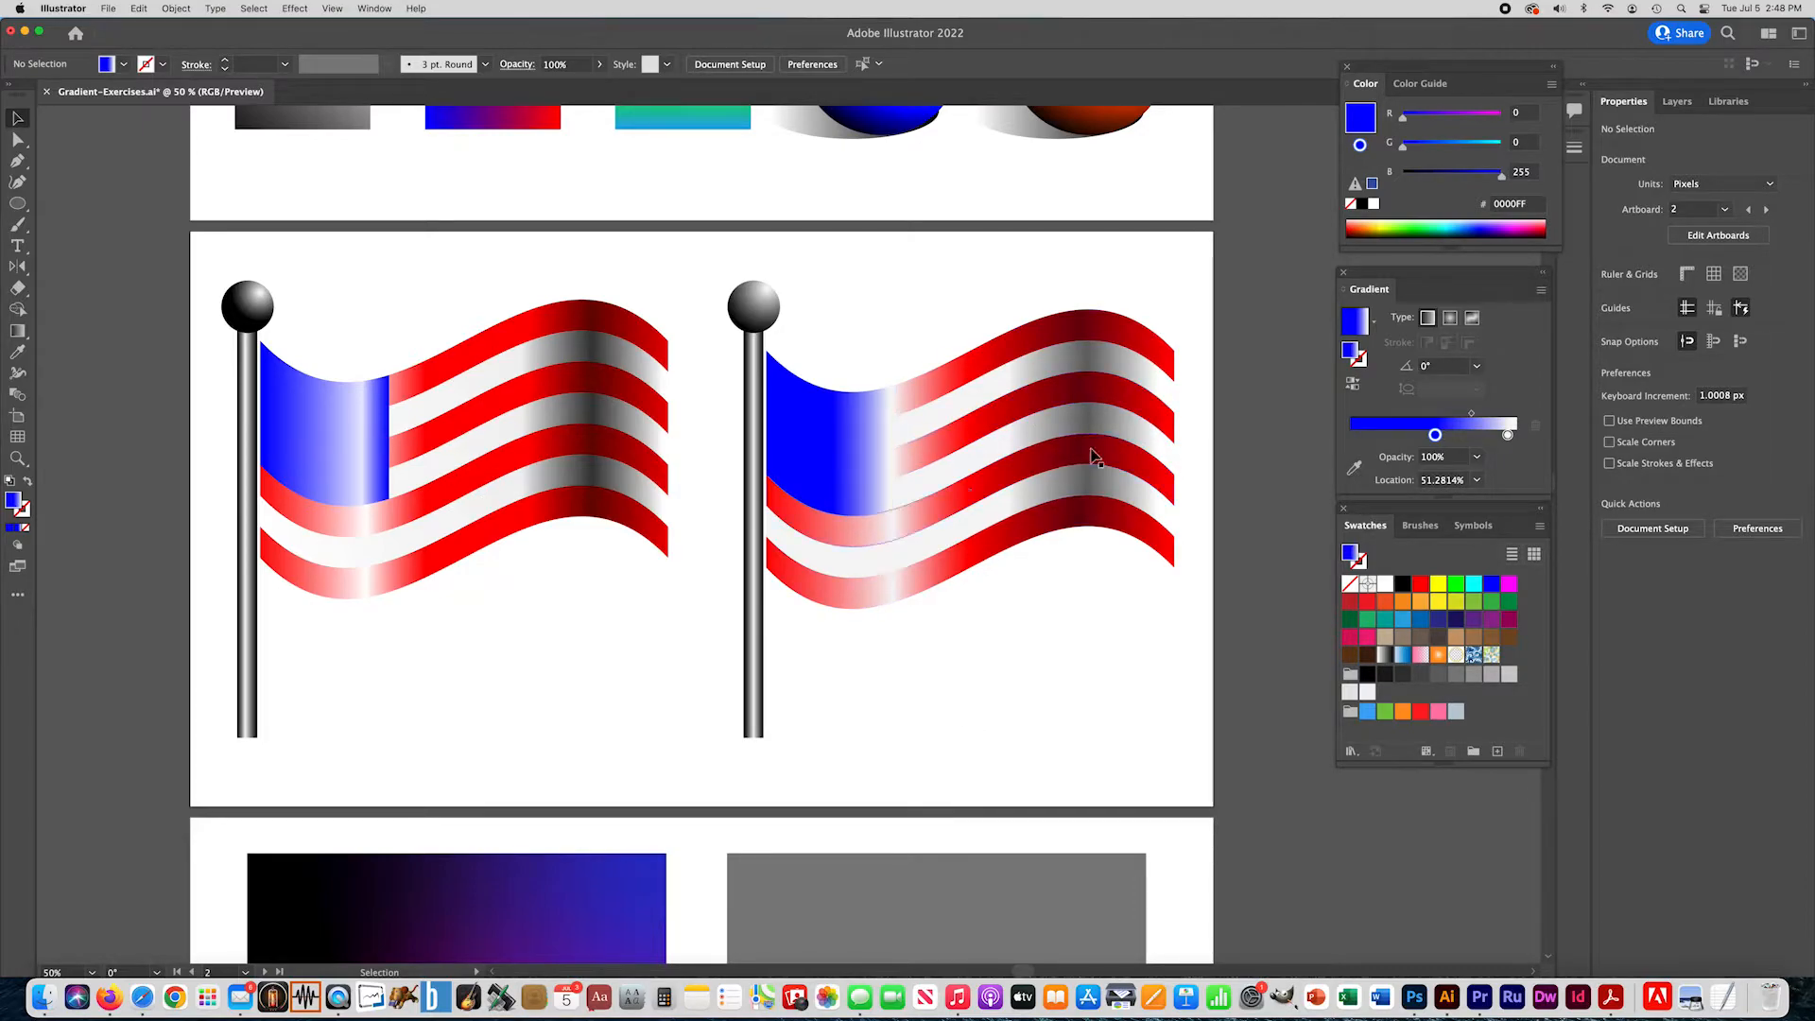
left_click(566, 711)
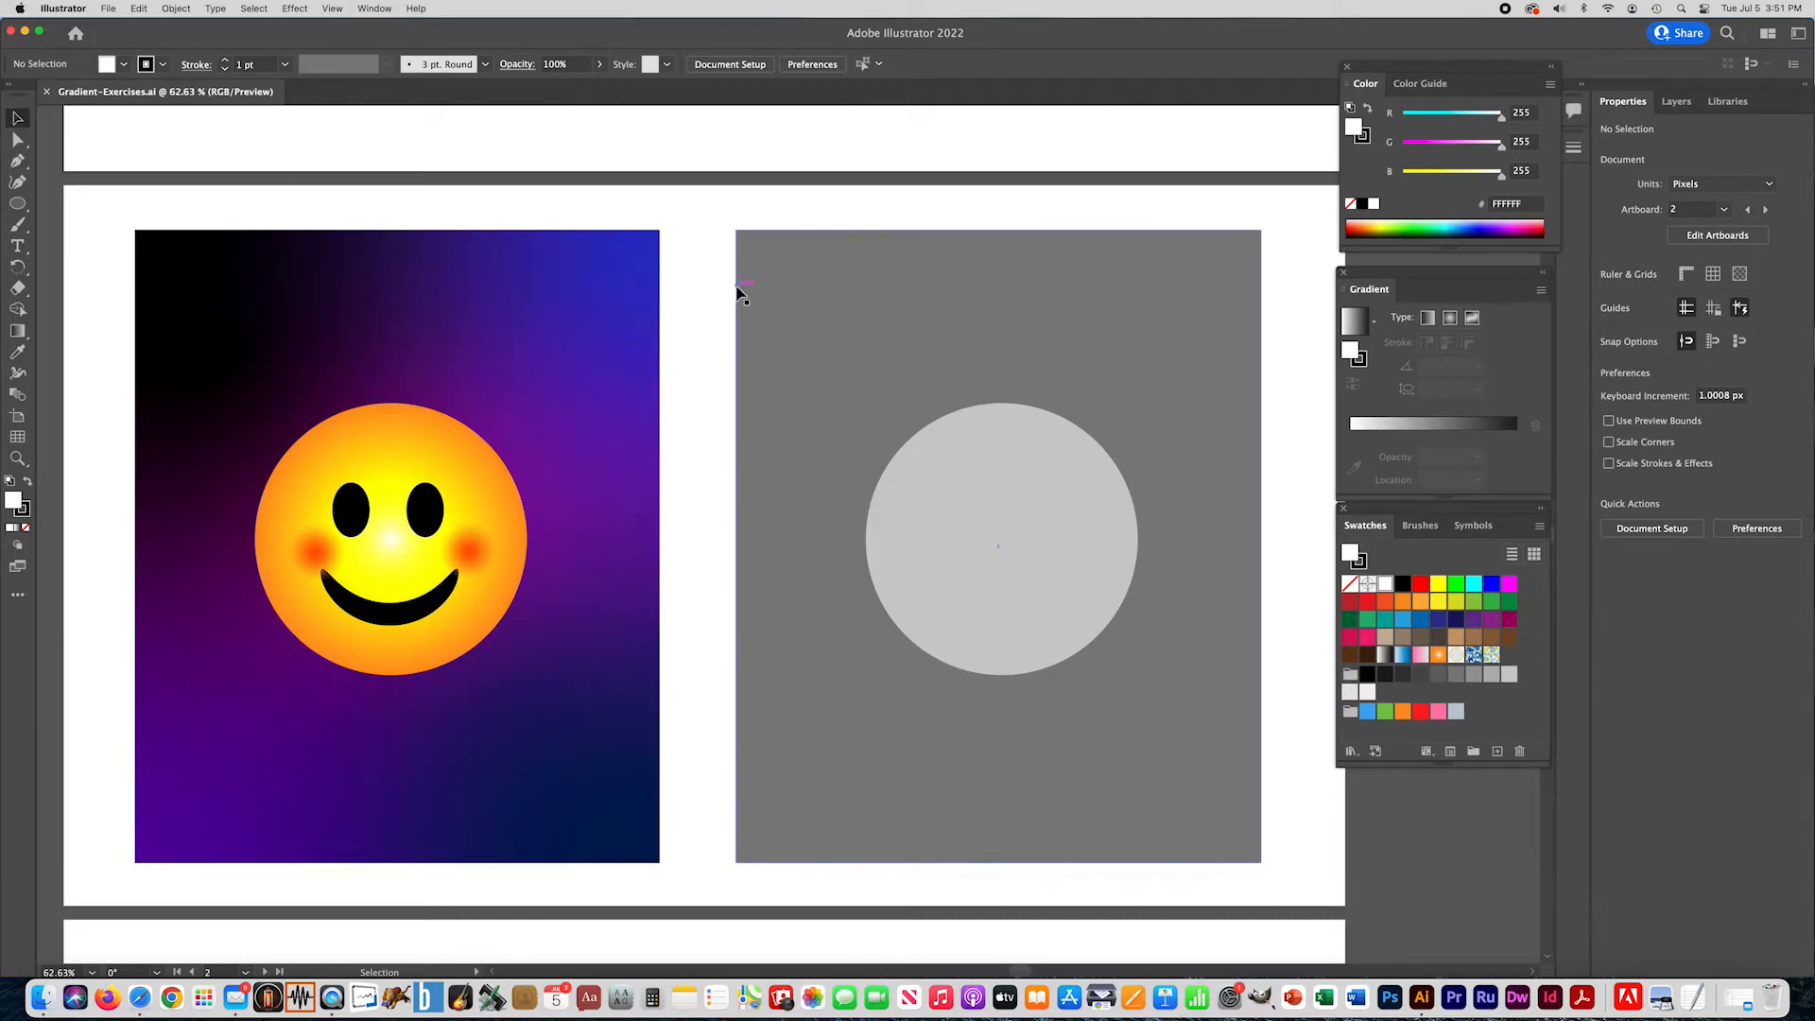
- Fill the gray rectangle behind the practice circle with a freeform gradient drawn with points
left_click(797, 265)
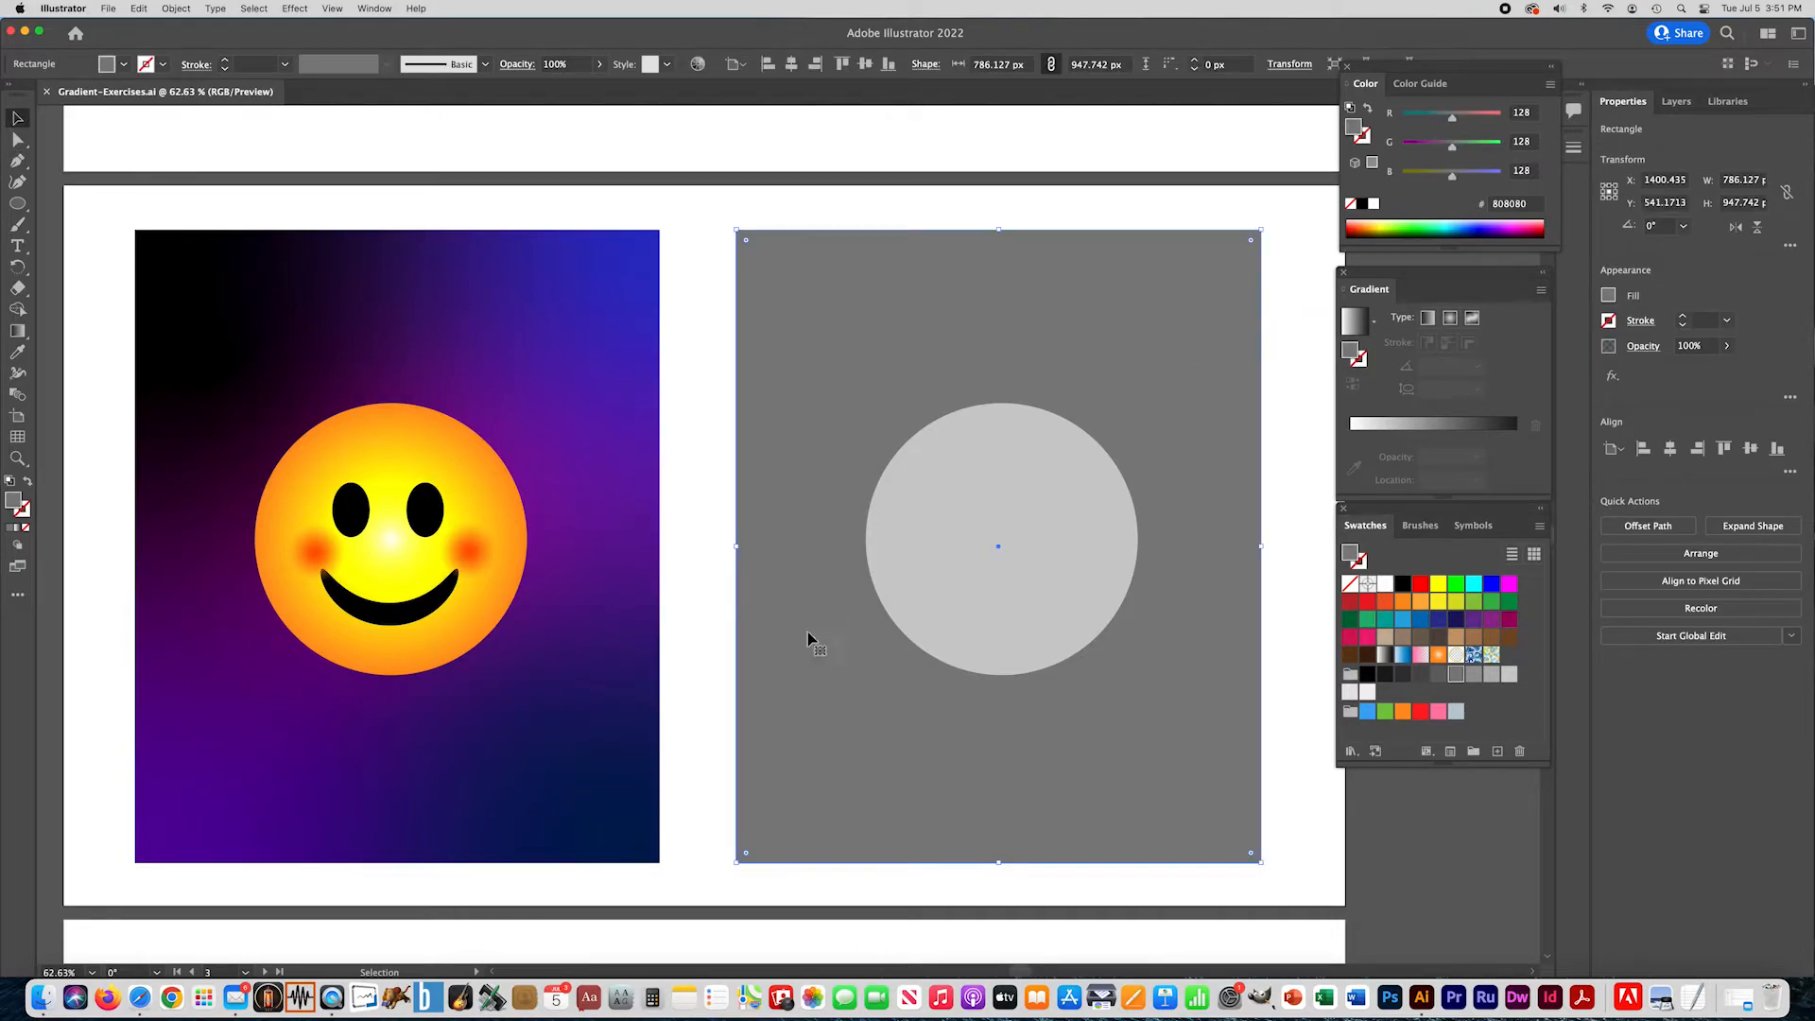
left_click(16, 529)
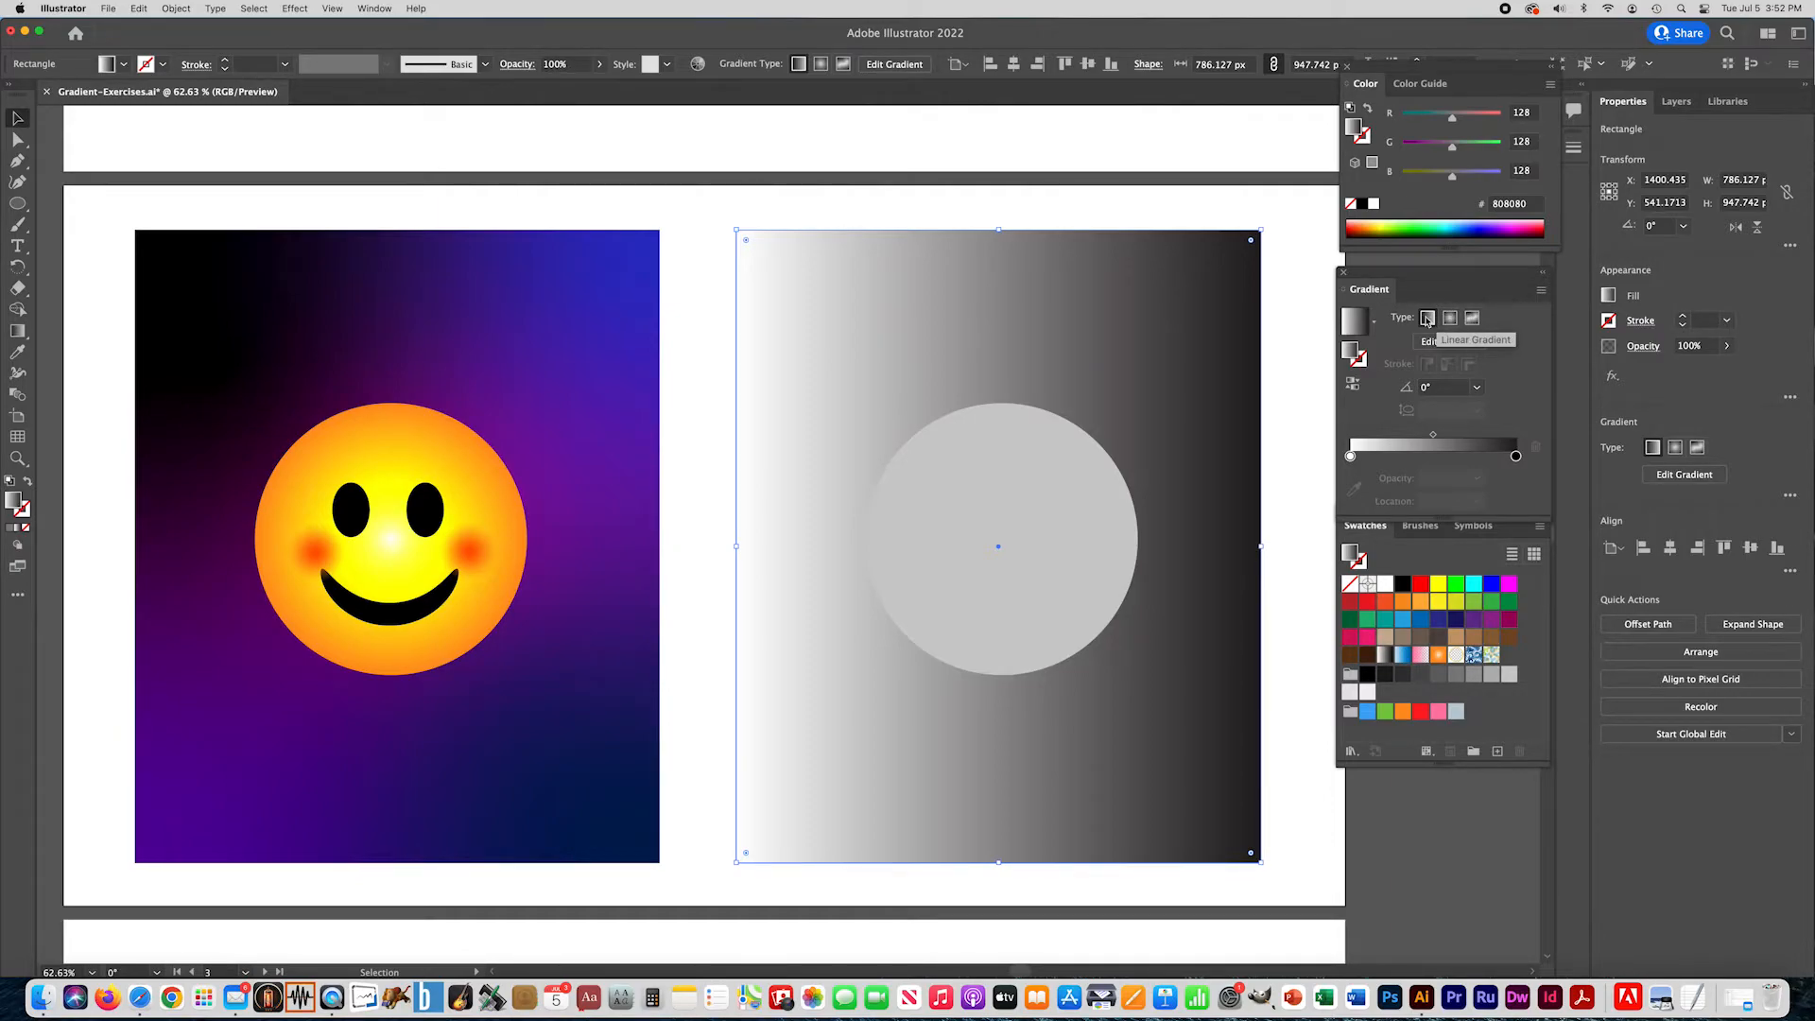
left_click(1474, 319)
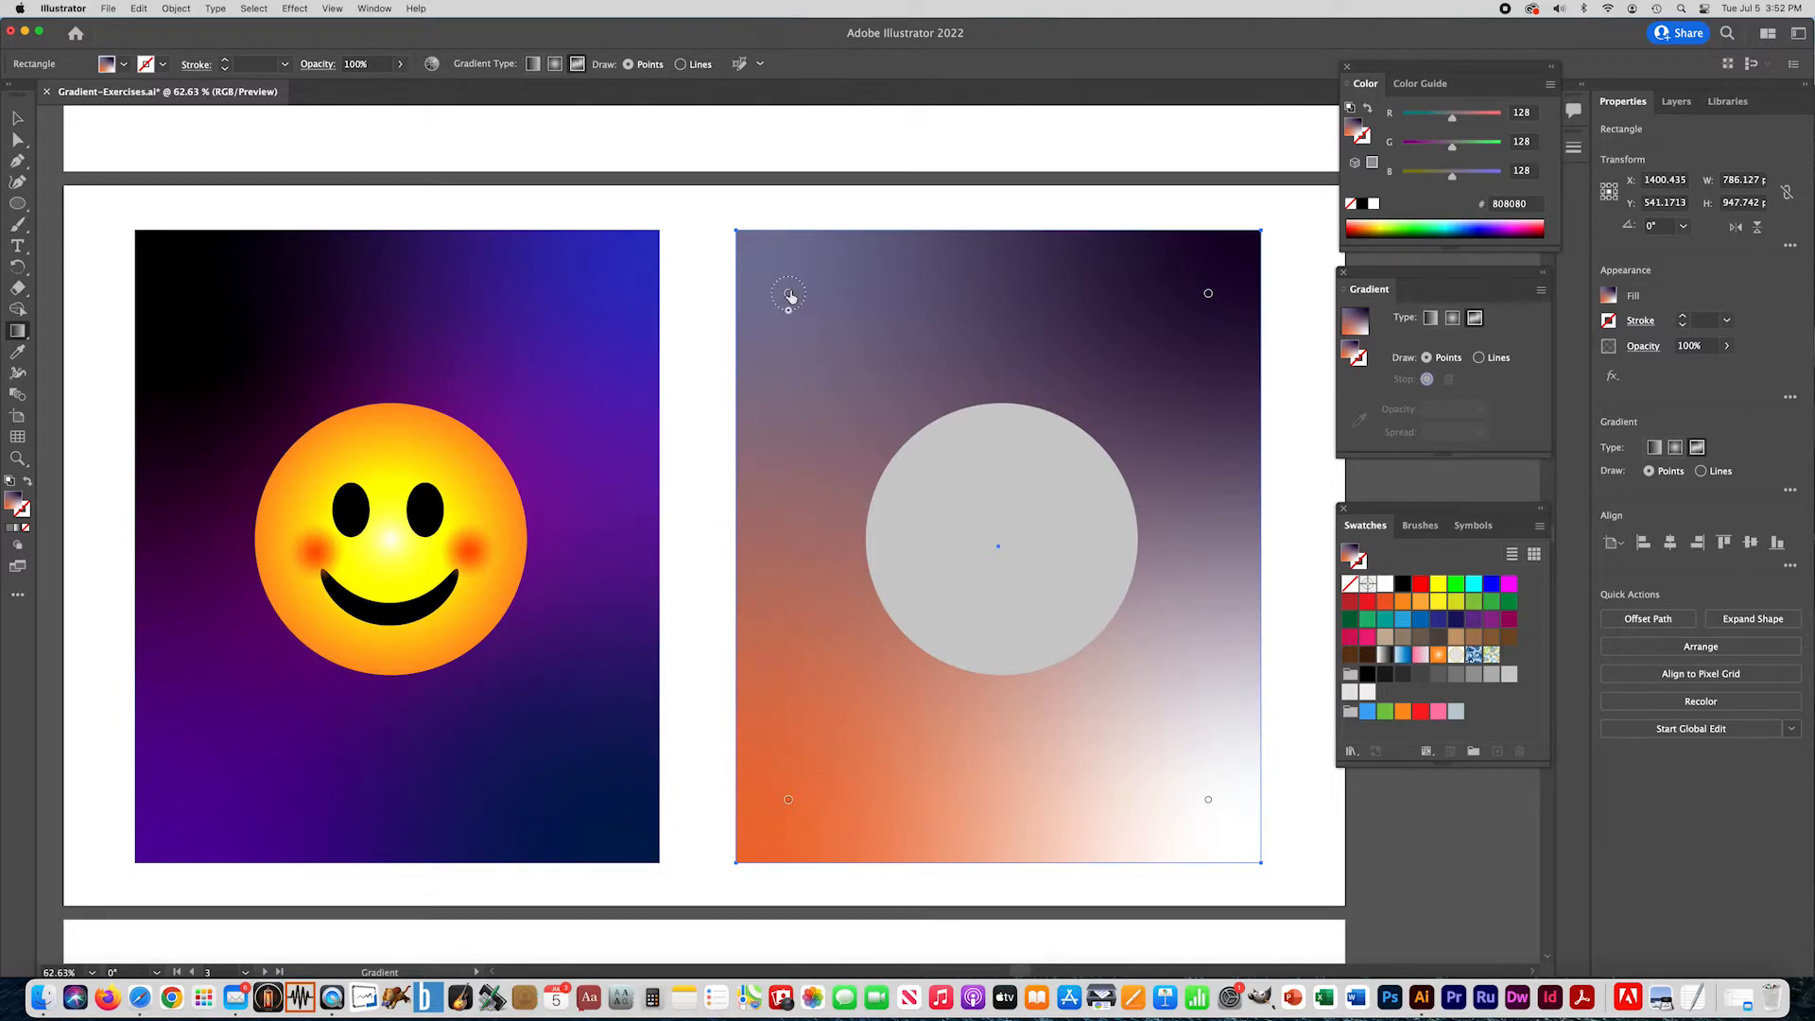
- Color the freeform gradient's upper-left point dark navy 00012A and its upper-right point blue 0002E9
double_click(790, 297)
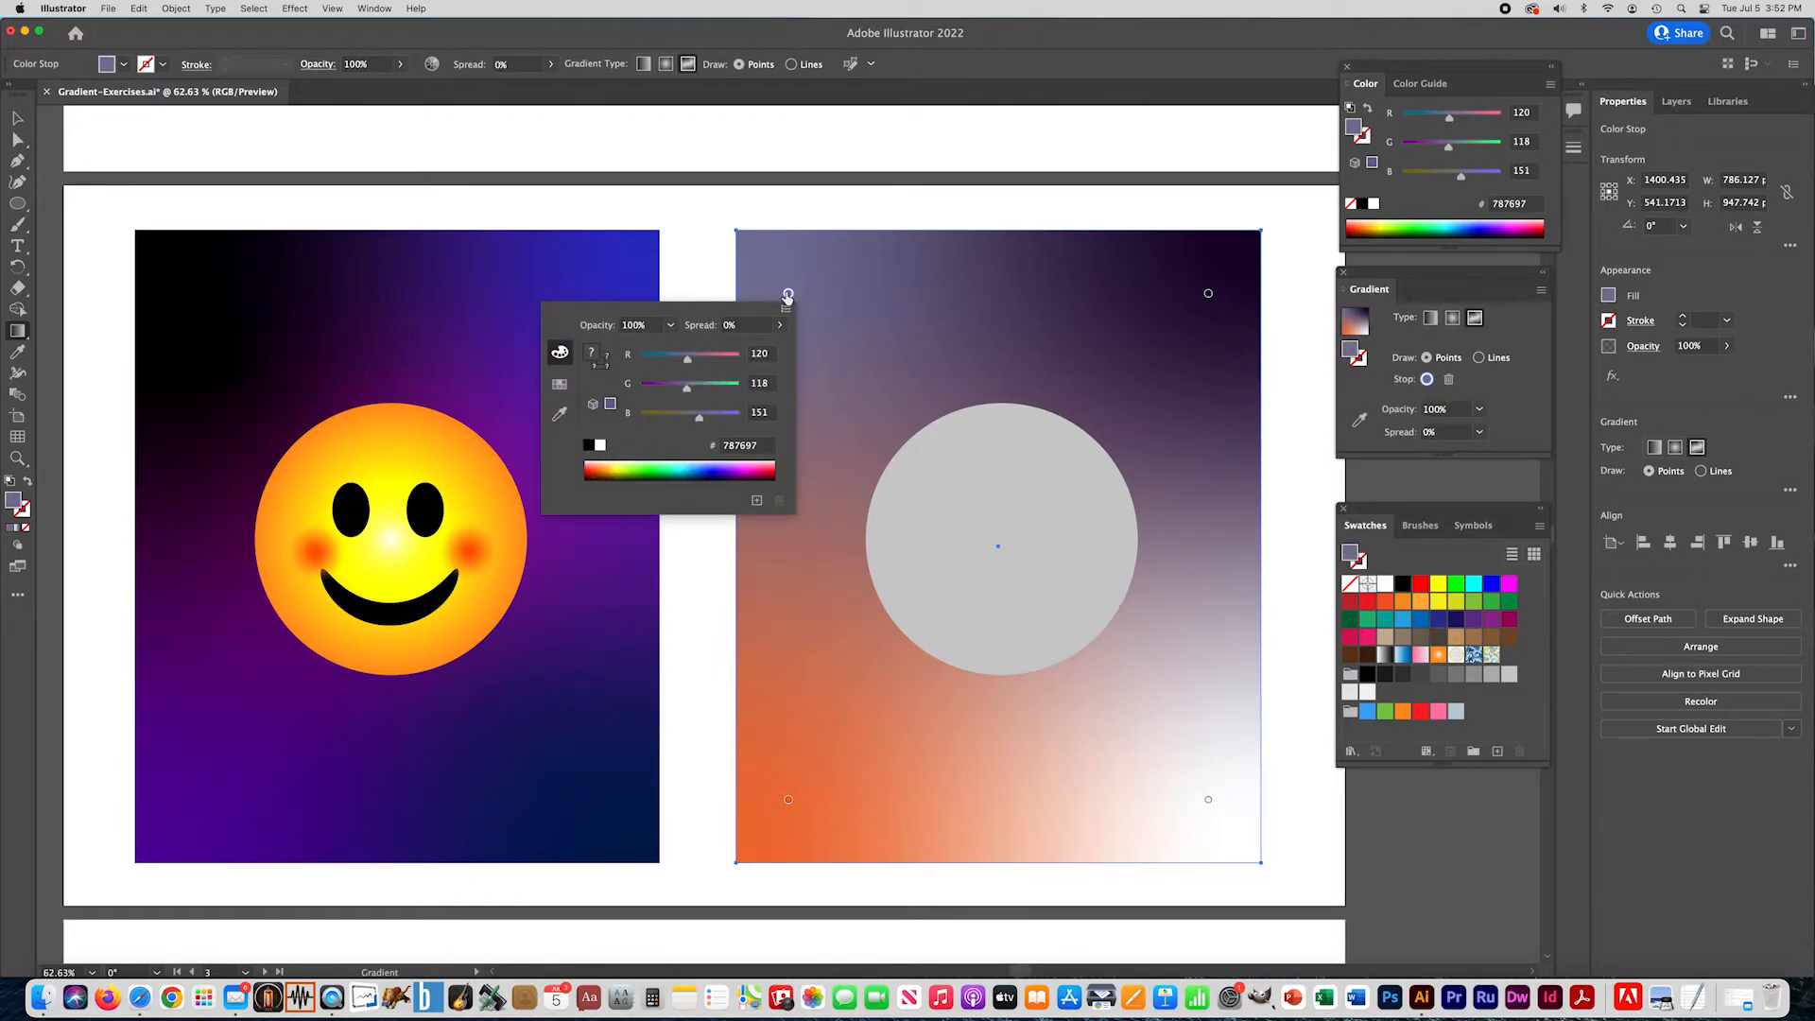
left_click(716, 472)
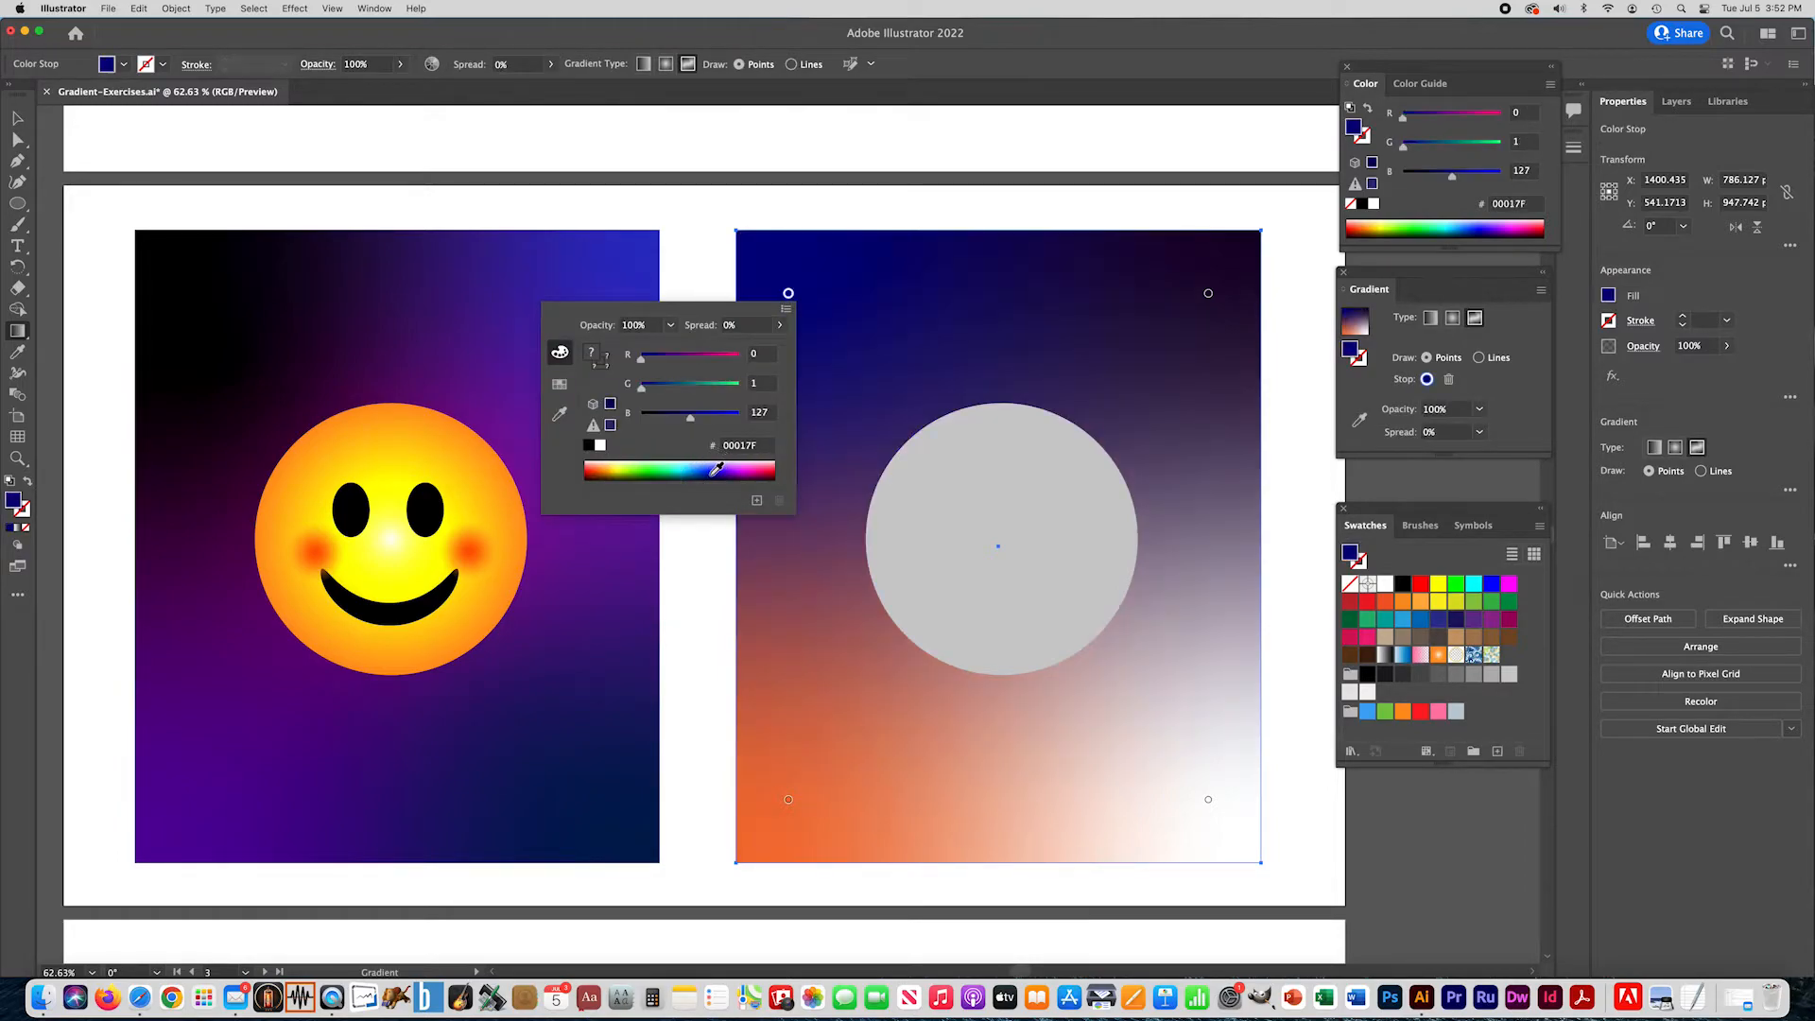
left_click(711, 475)
left_click(711, 478)
left_click(711, 478)
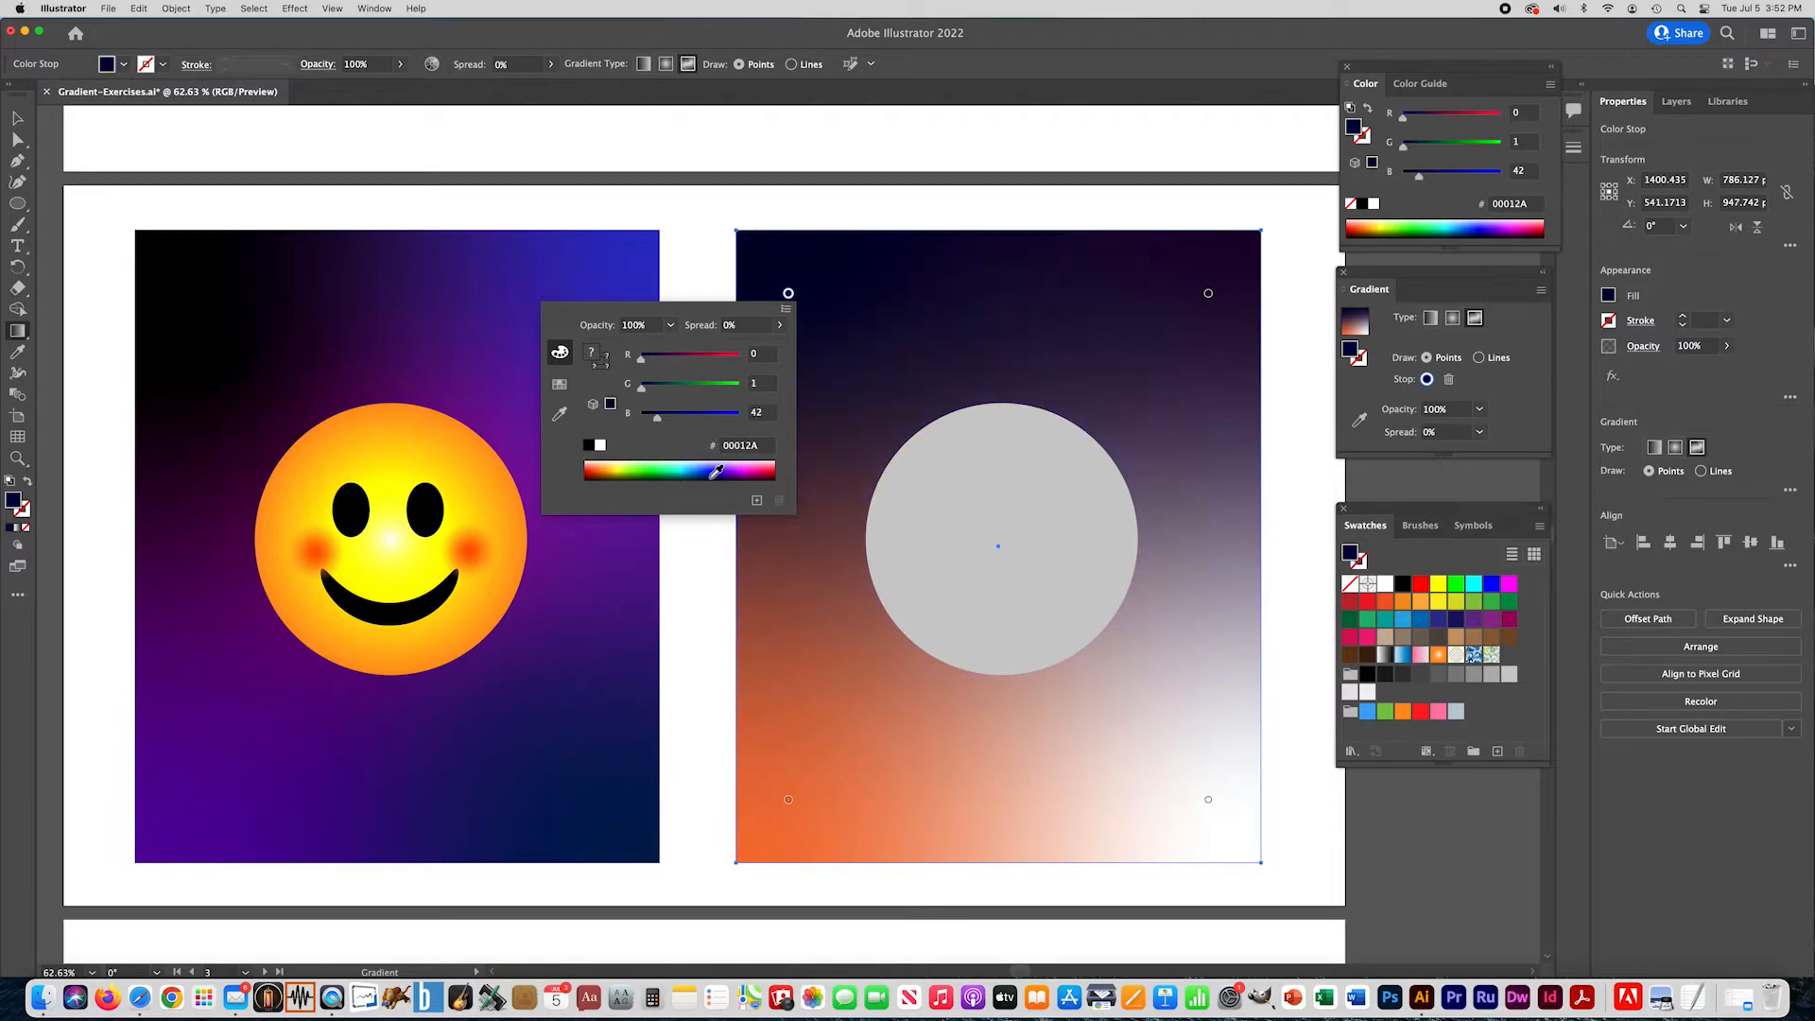
double_click(1209, 296)
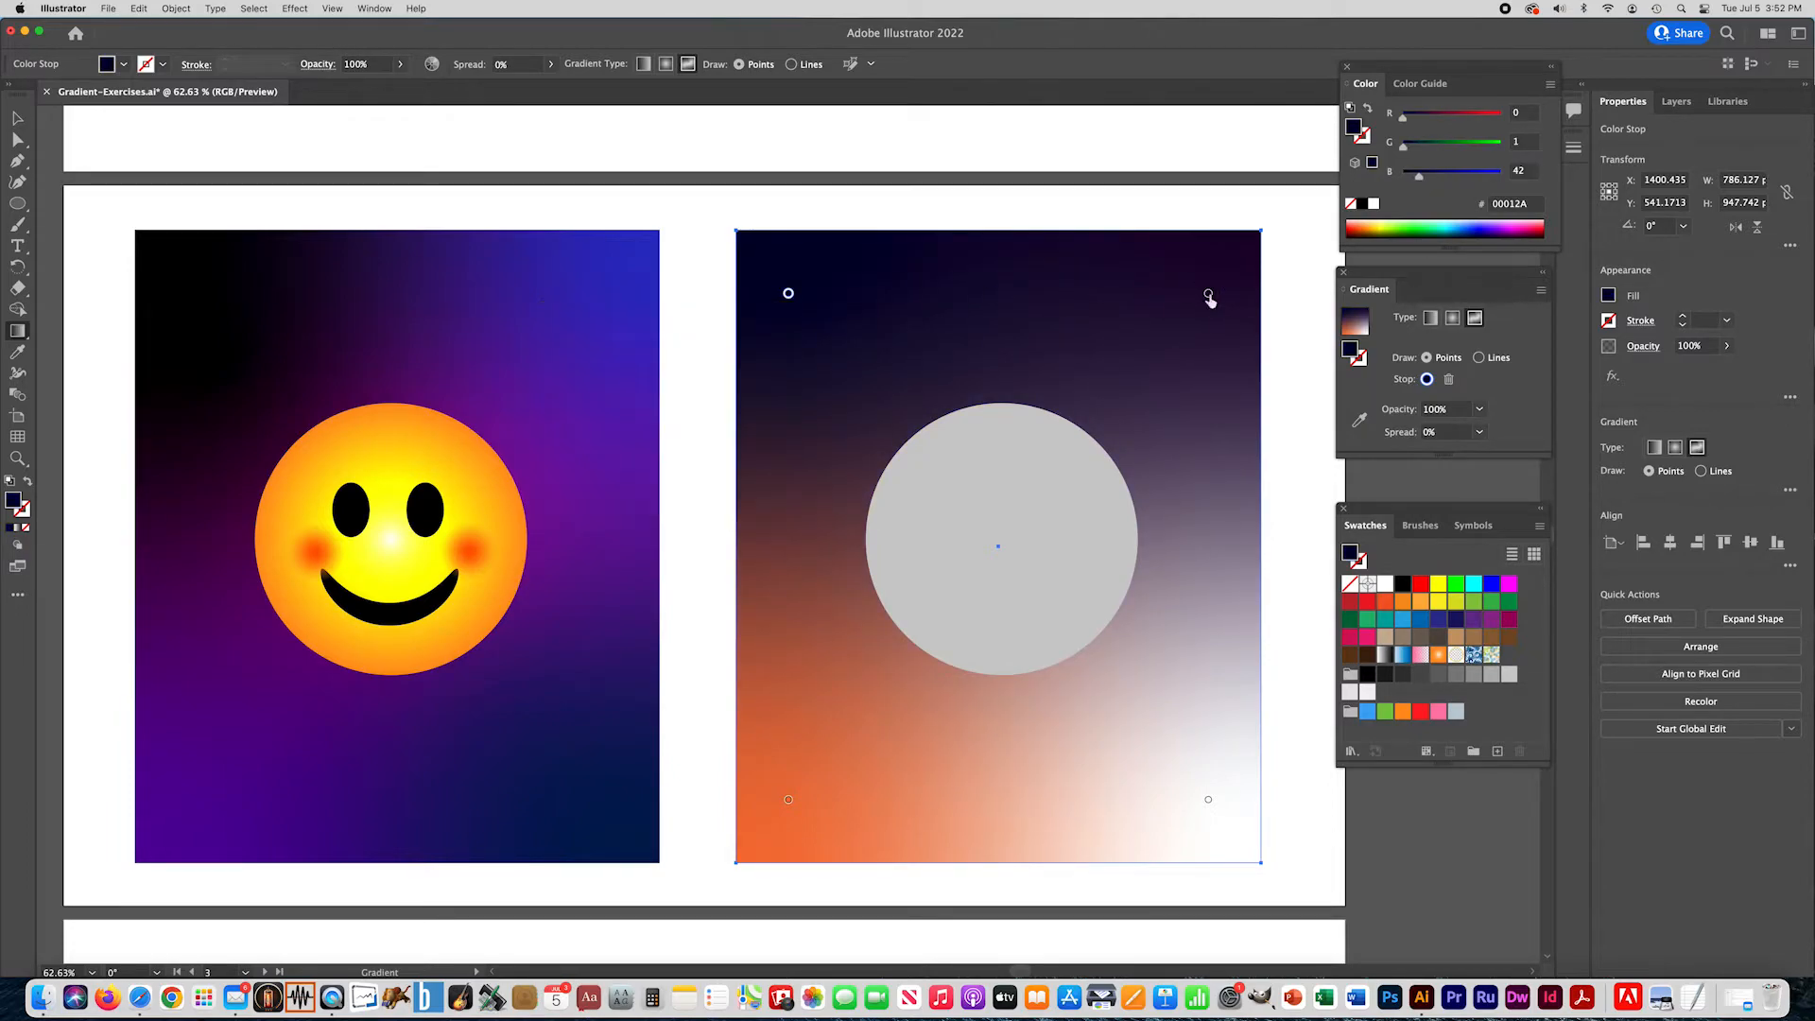
left_click(1133, 464)
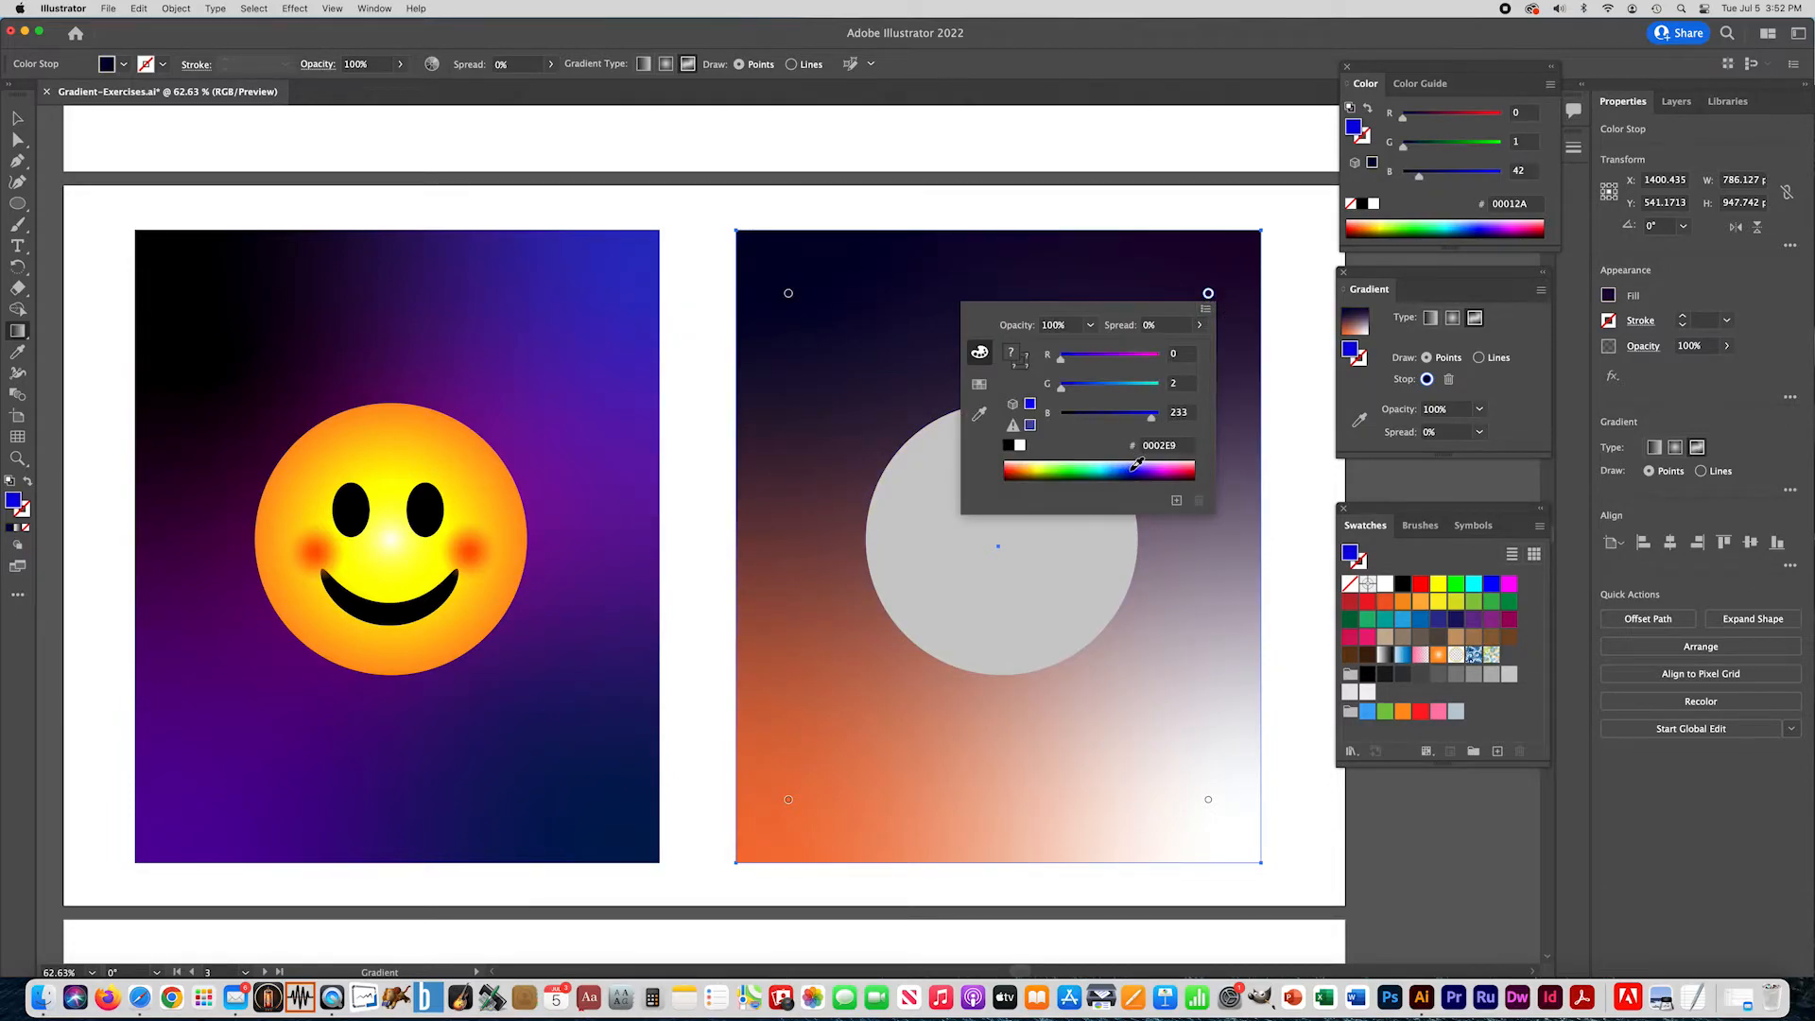
- Color the freeform gradient's lower-left point purple 5E00BF and its lower-right point teal 00AA99
double_click(788, 801)
left_click(747, 746)
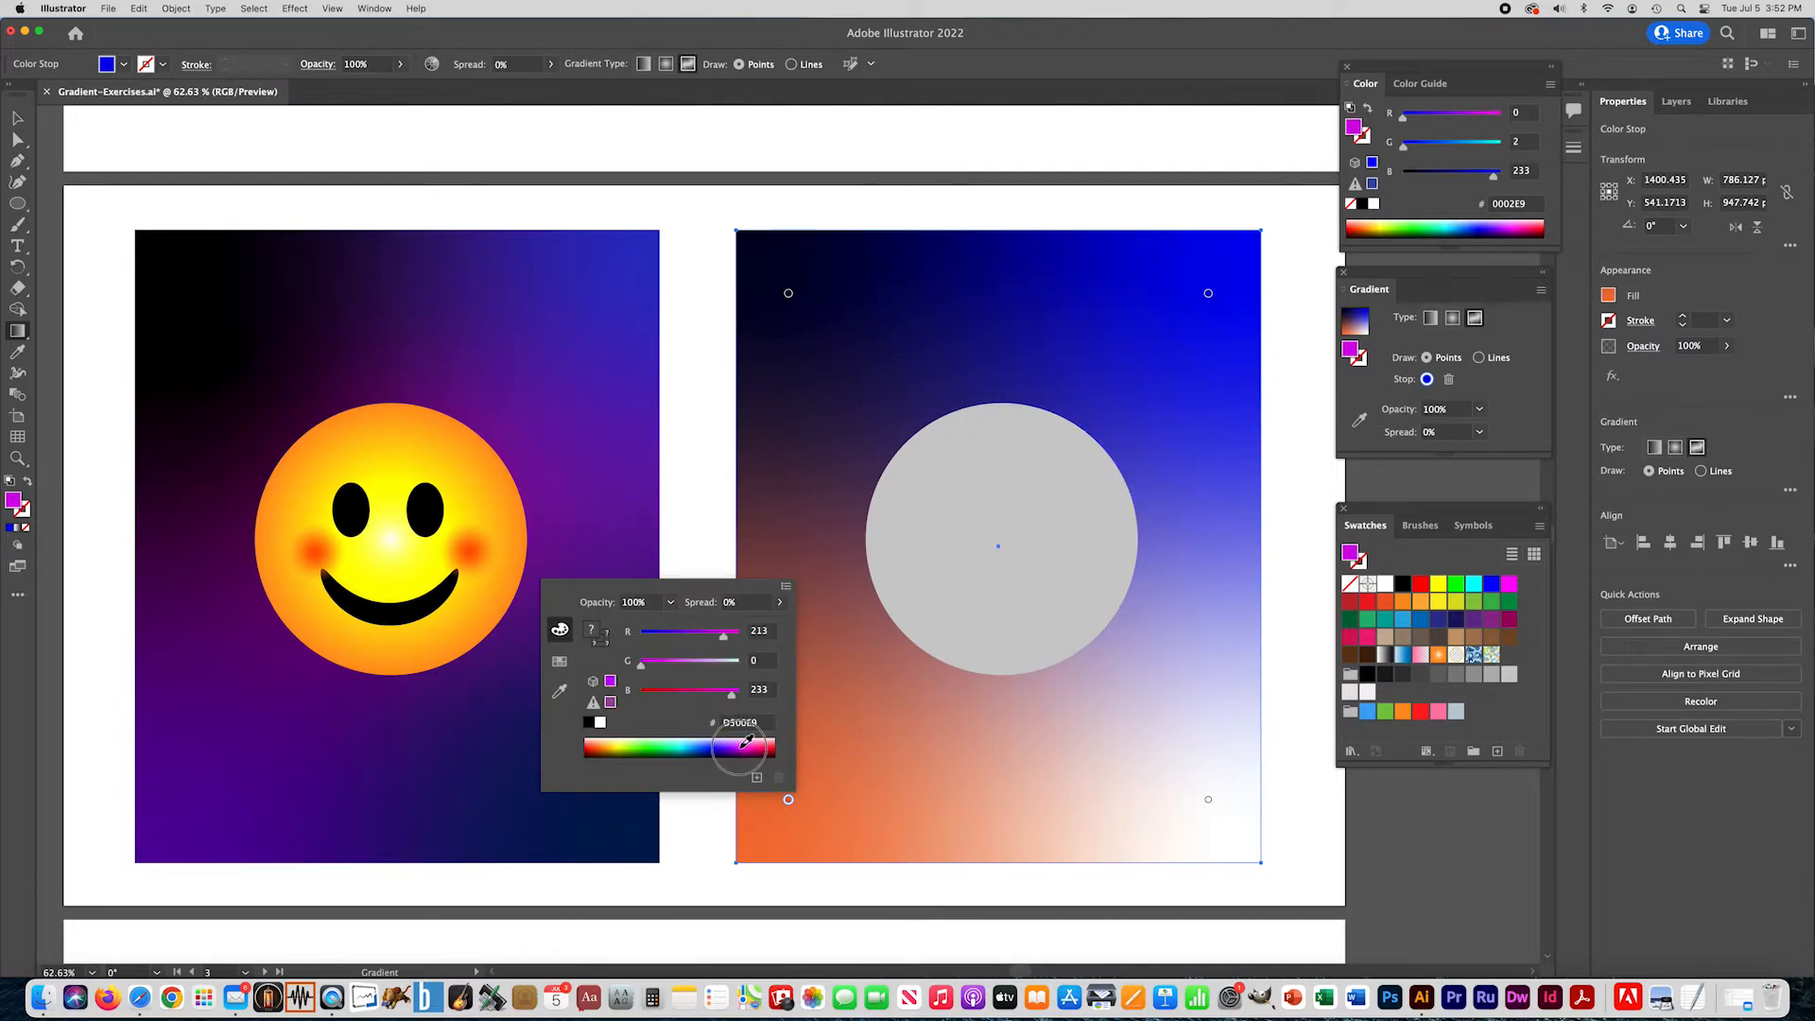
left_click(733, 745)
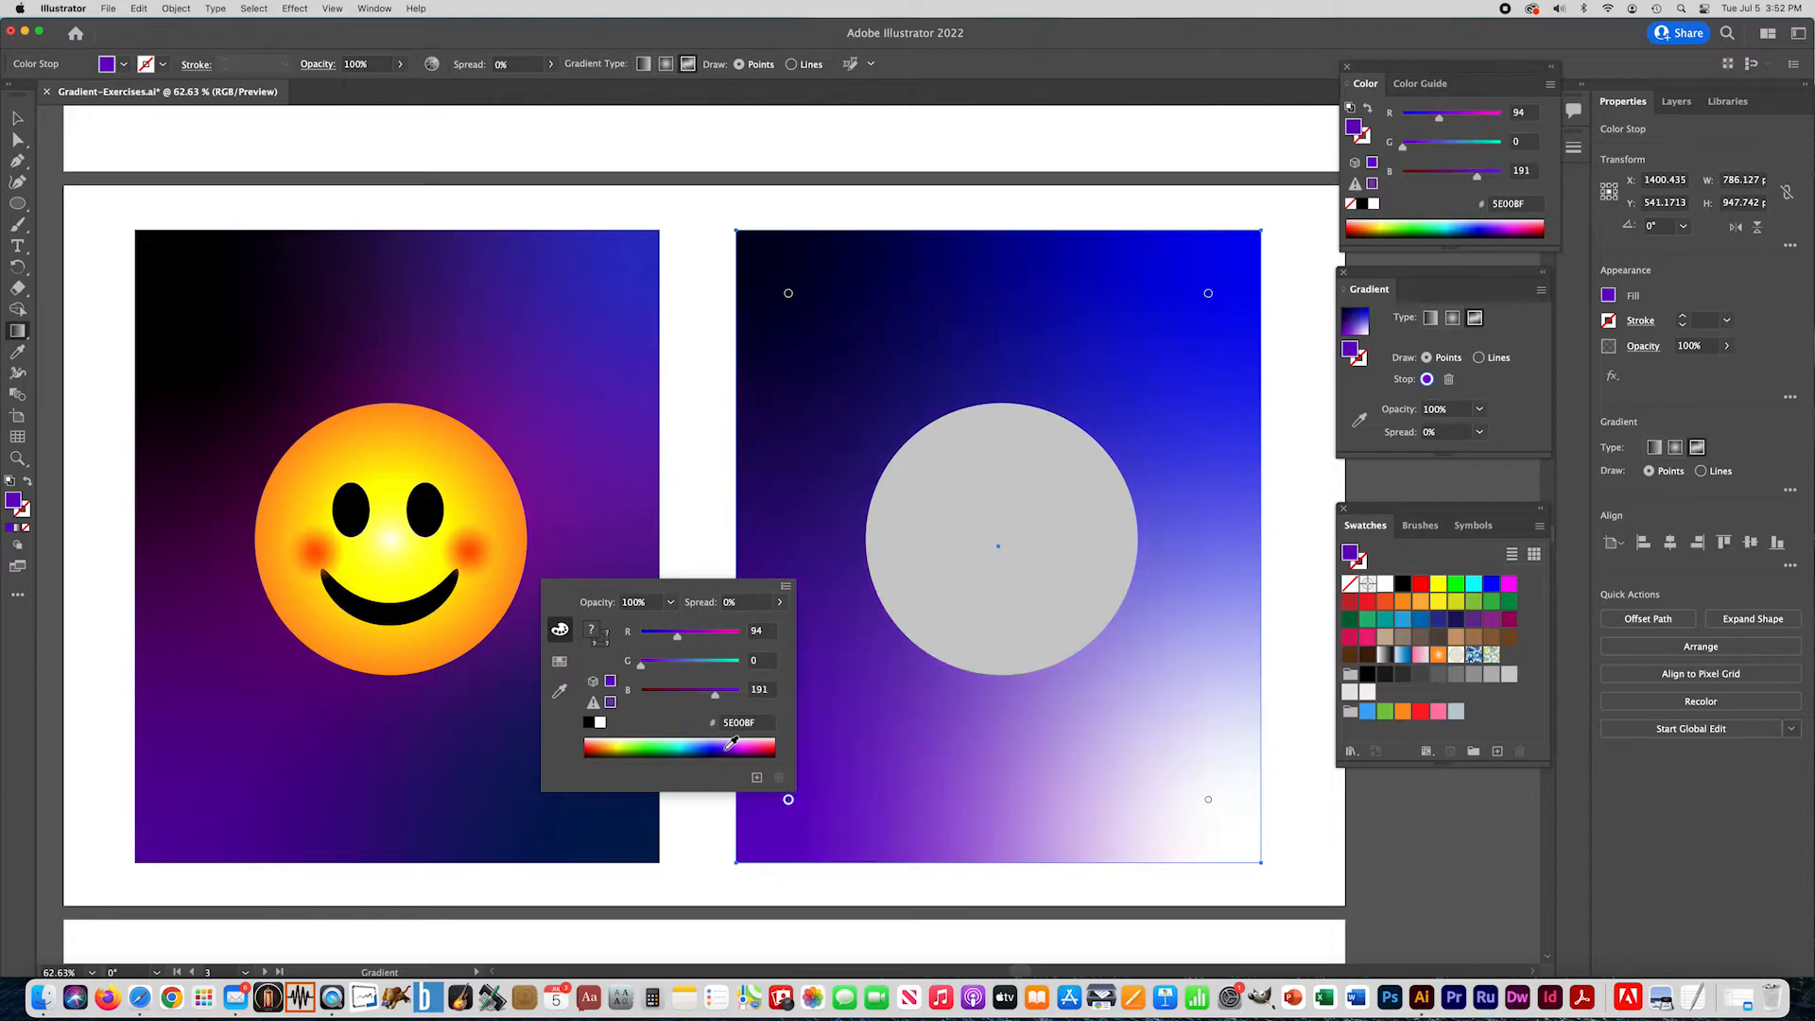
double_click(1208, 800)
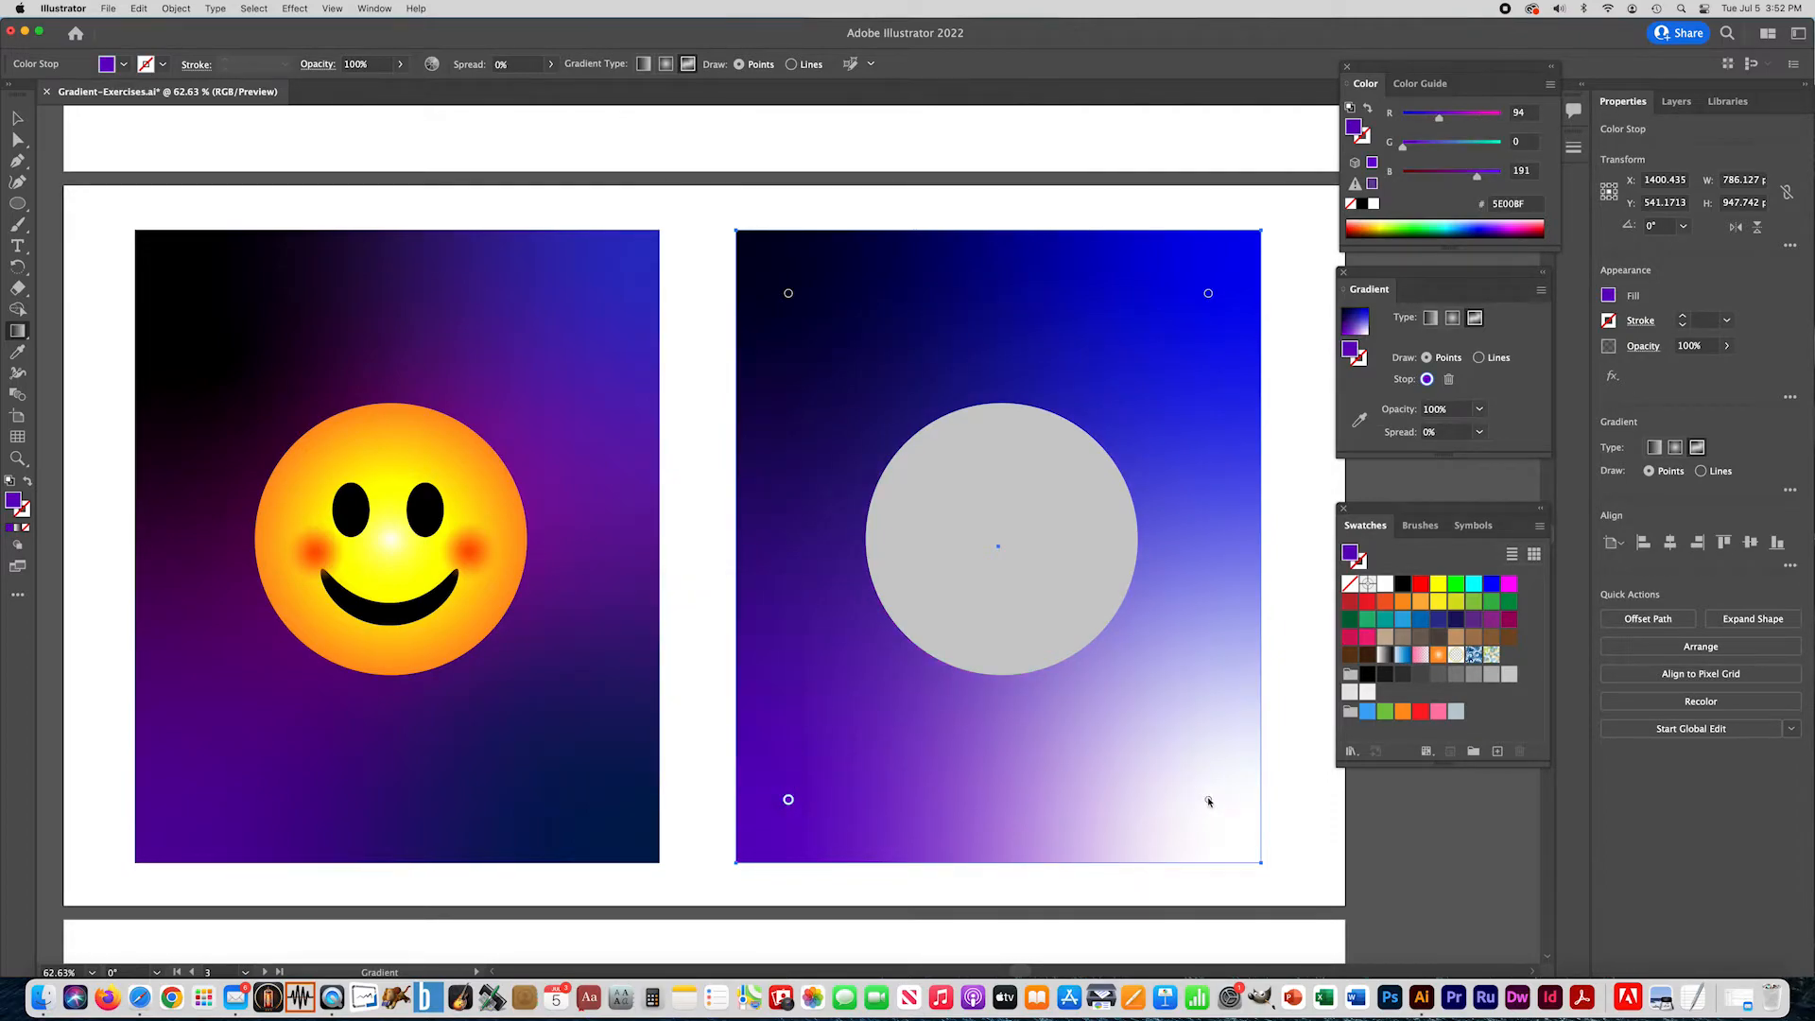
left_click(1122, 746)
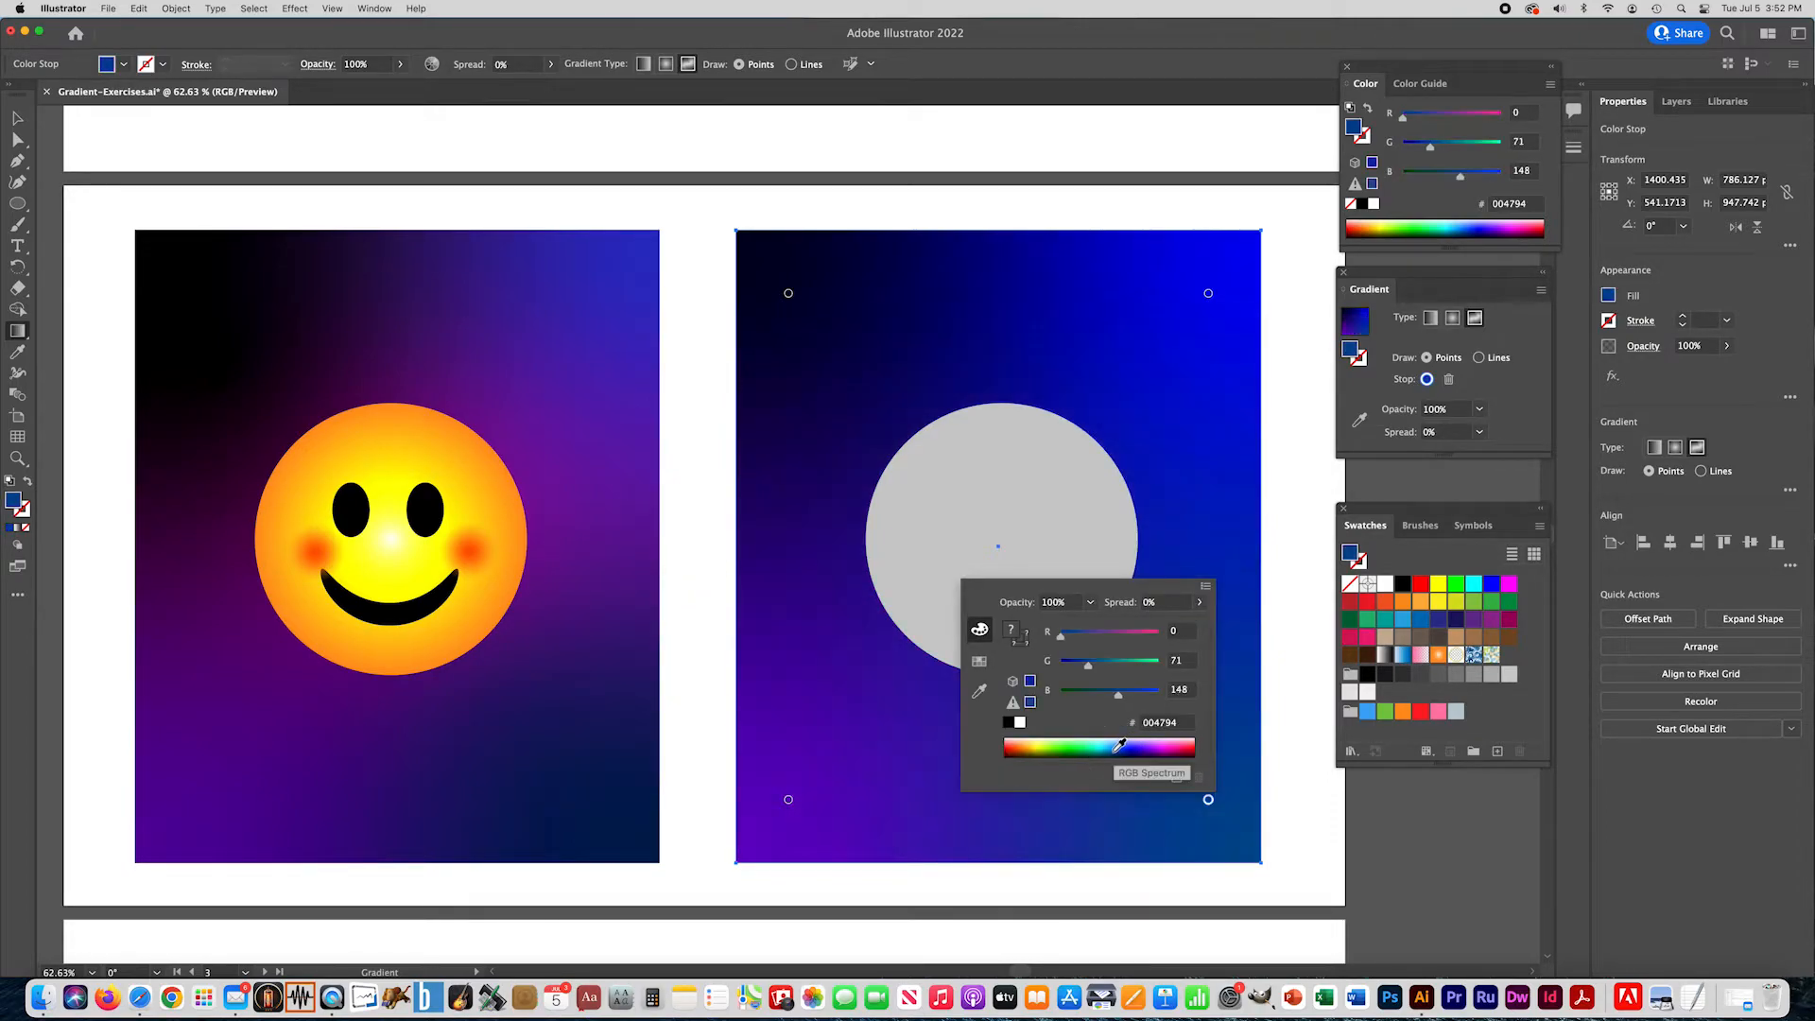
left_click(1102, 746)
left_click(1094, 746)
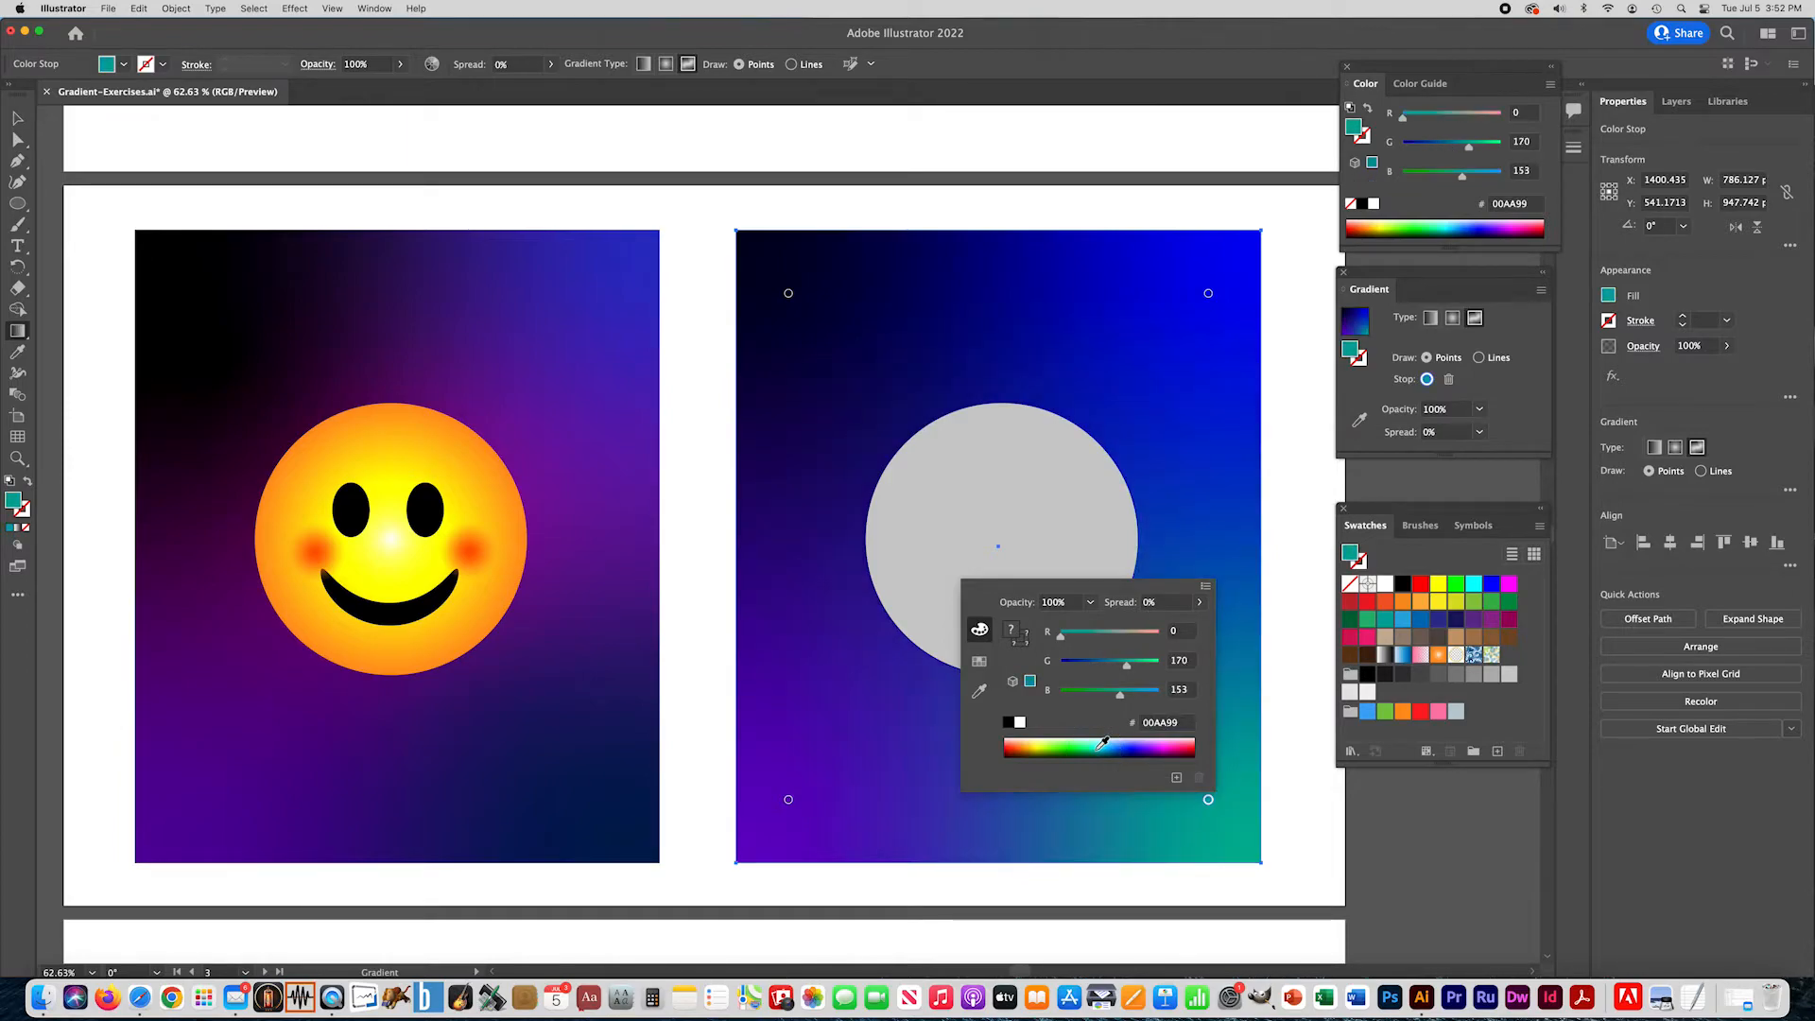
left_click(860, 425)
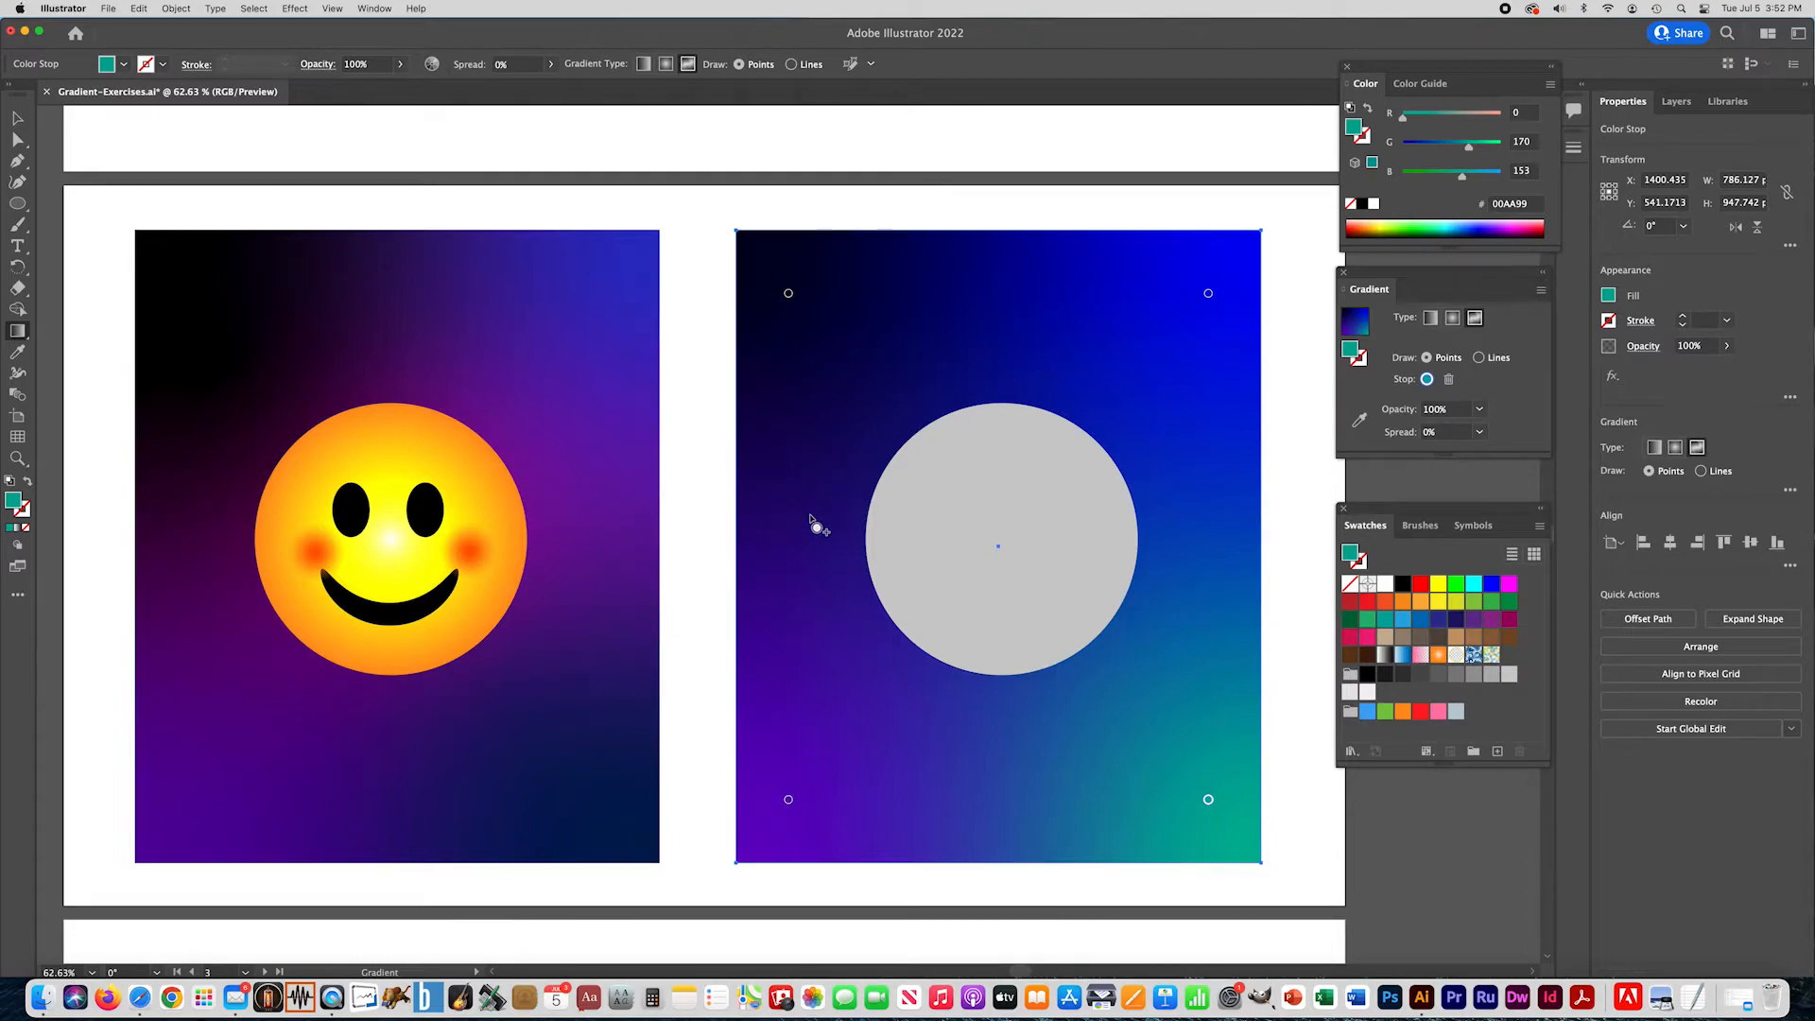
- Add two teal freeform points beside and above the gray circle, and move both to positions behind the circle
left_click(839, 546)
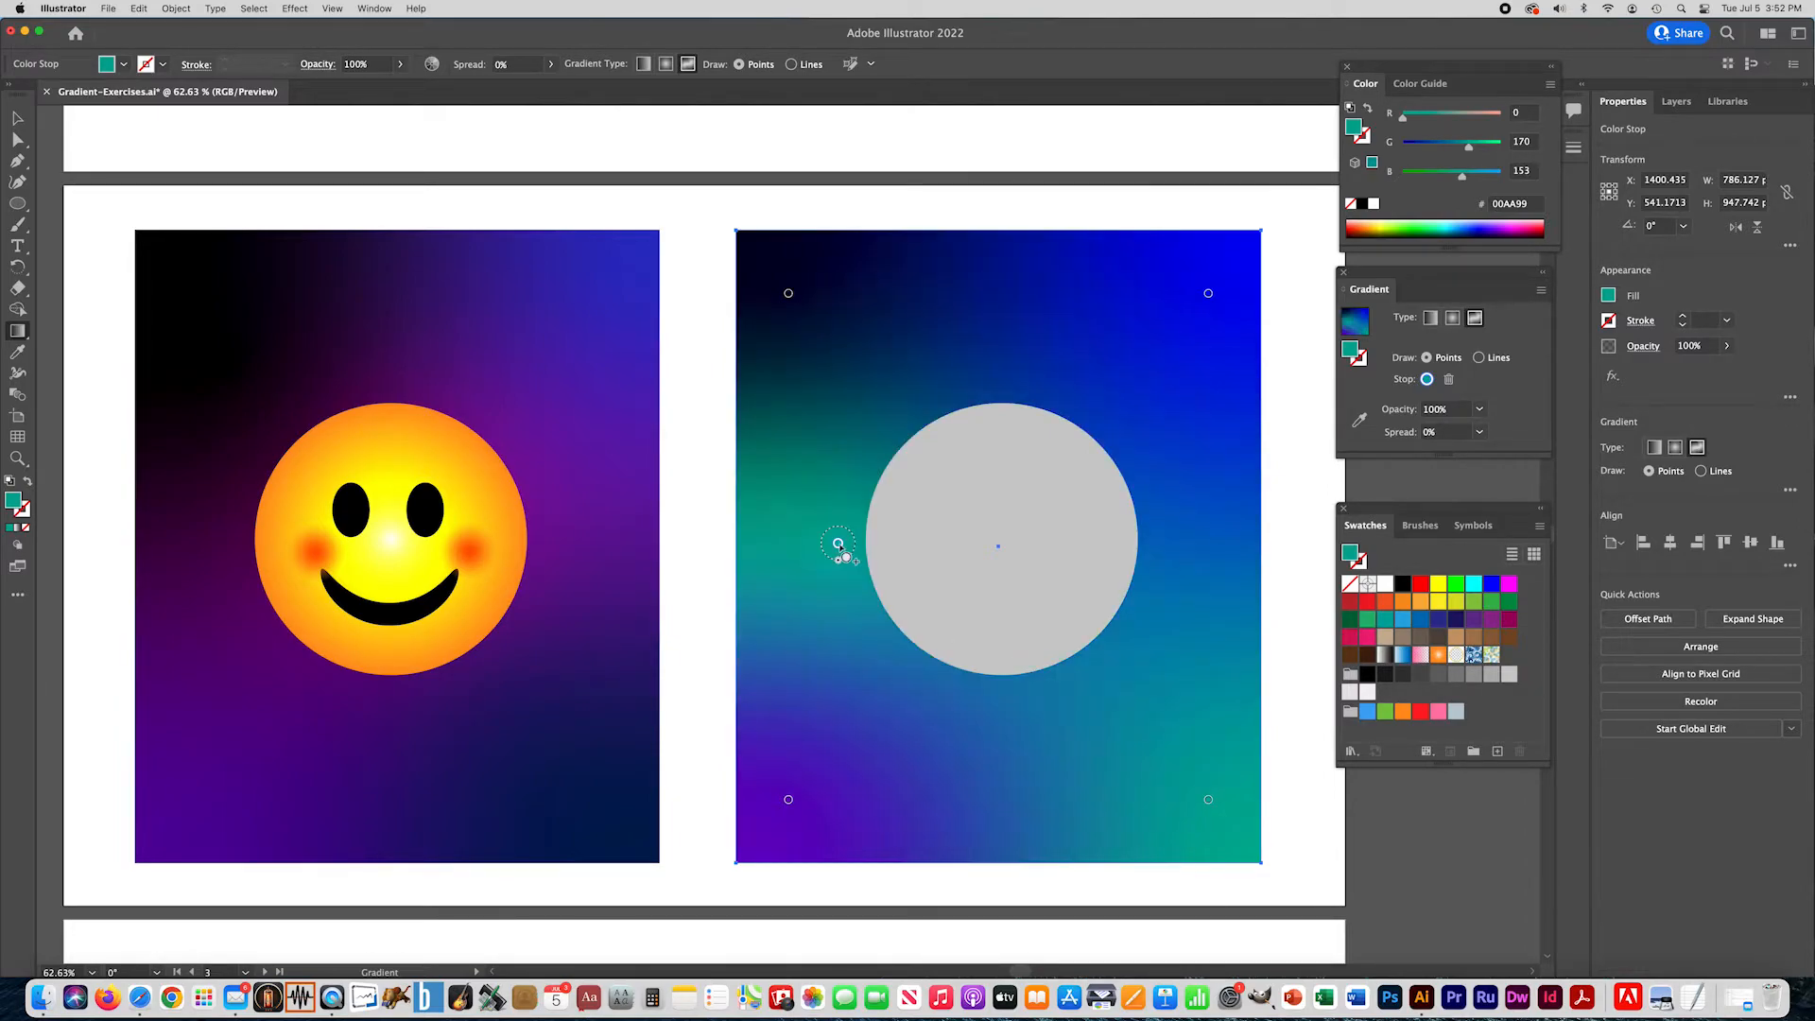
left_click(1001, 301)
left_click_drag(836, 541, 959, 645)
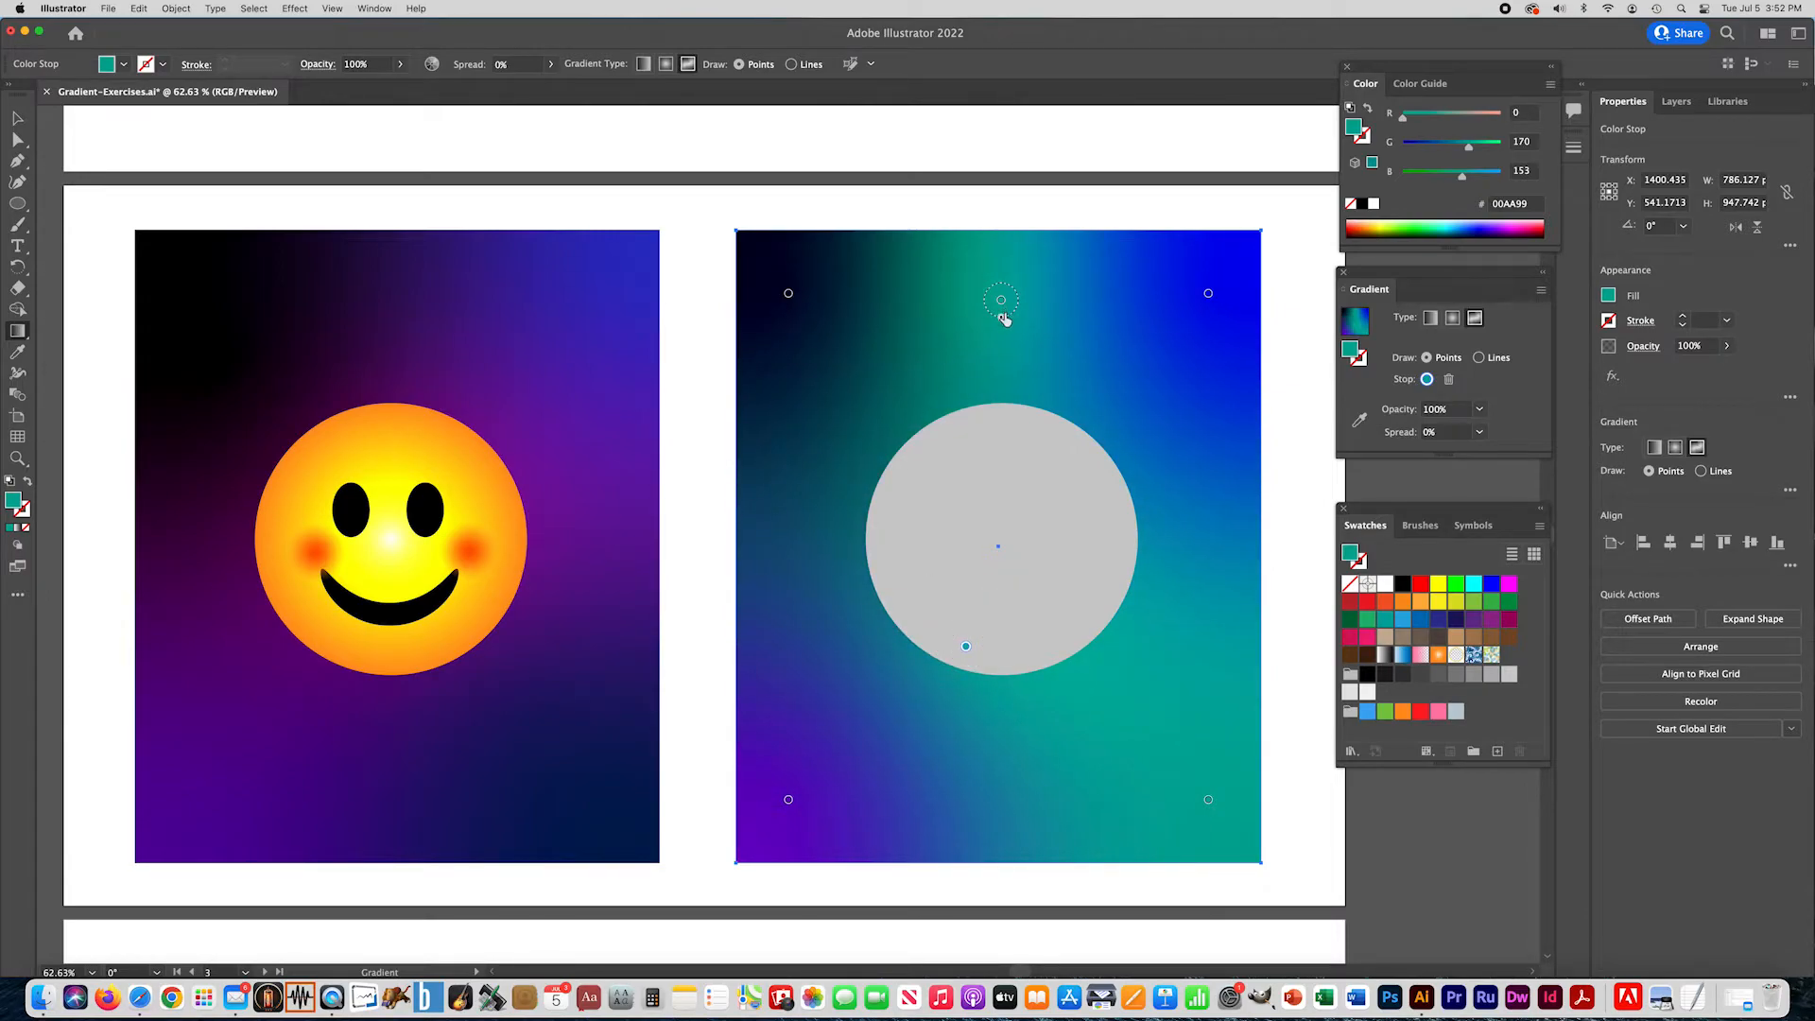
left_click_drag(1002, 316, 1005, 421)
left_click_drag(1002, 303, 1047, 465)
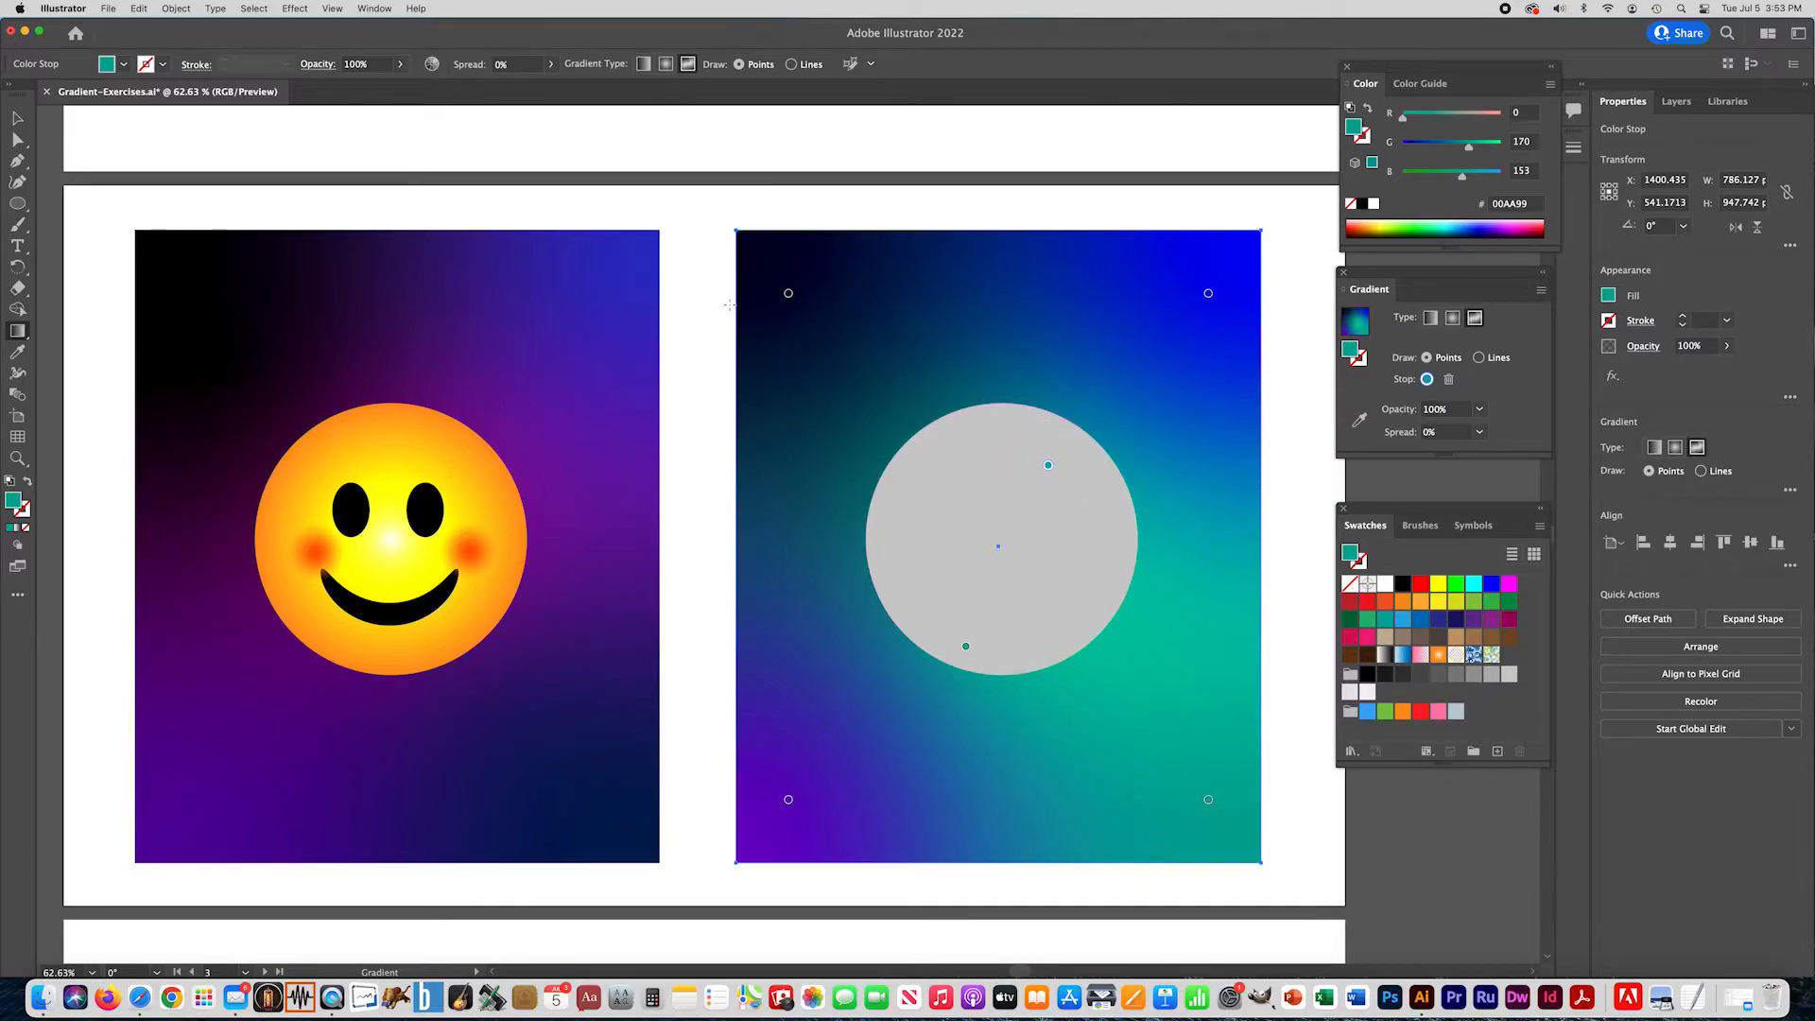
- Move the freeform gradient's four corner points slightly inward toward the circle, and deselect the rectangle
left_click_drag(788, 293, 846, 316)
left_click_drag(1209, 294, 1176, 309)
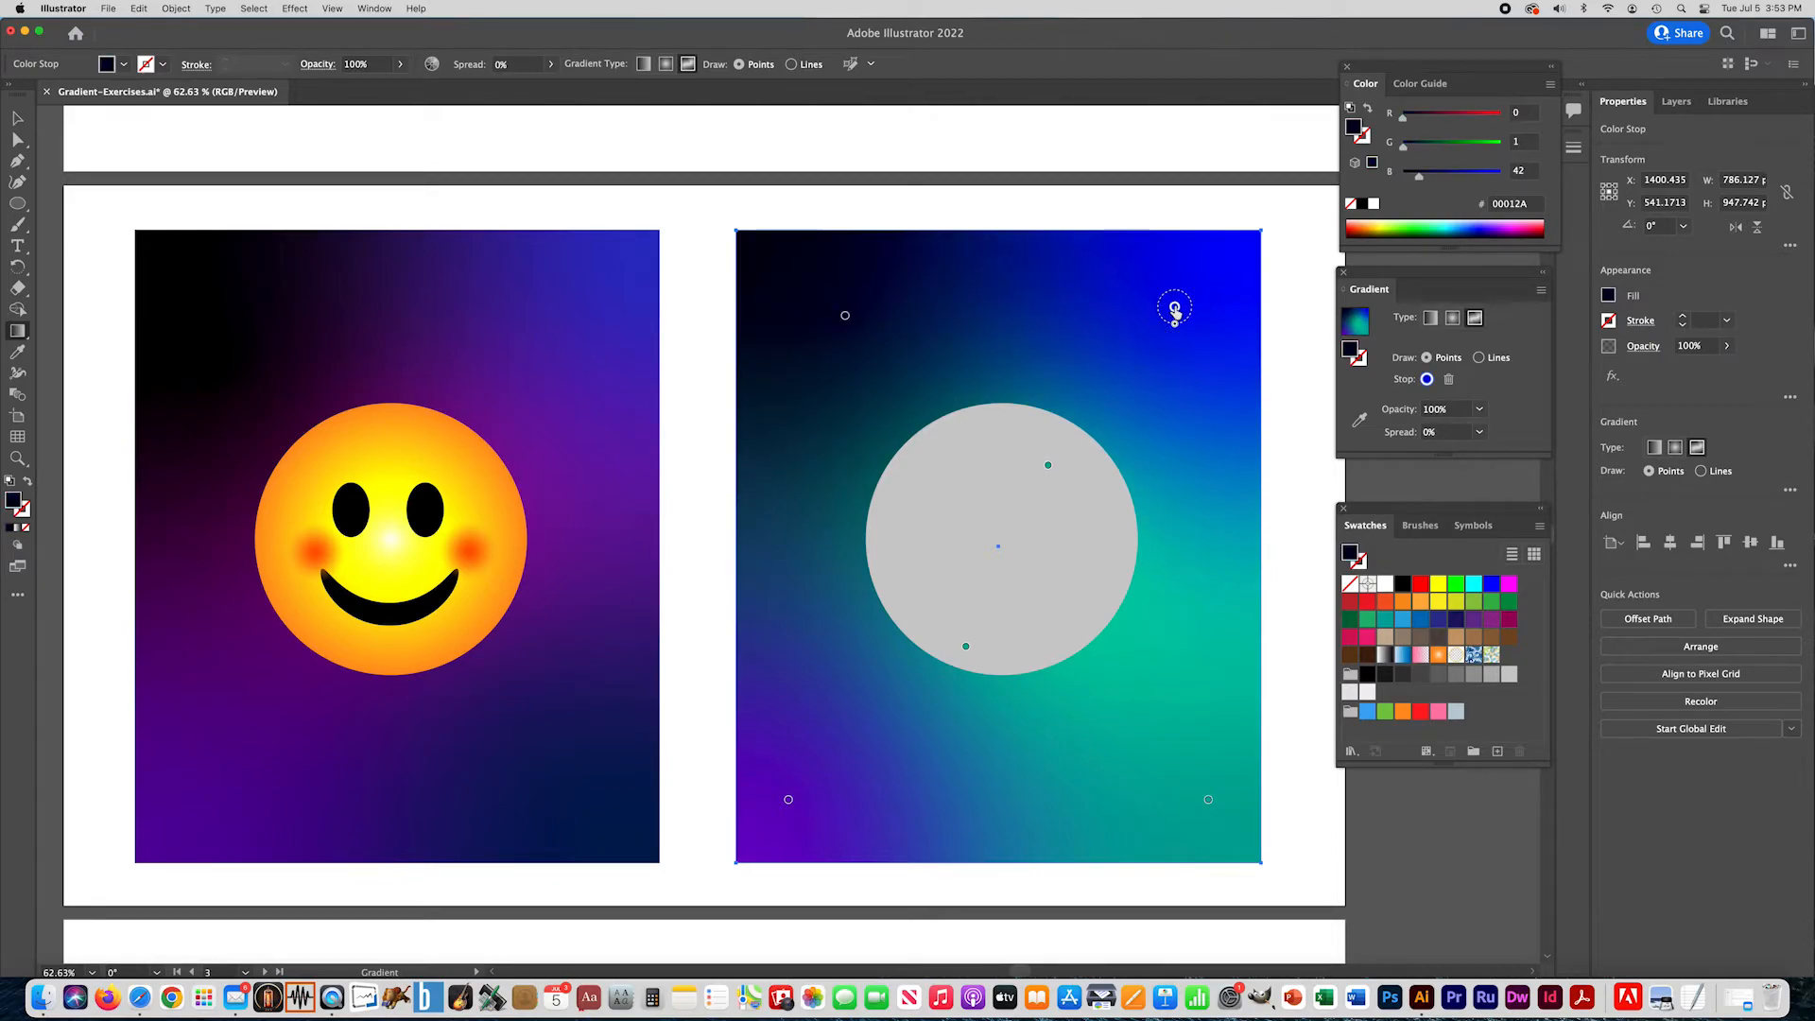
left_click_drag(788, 800, 814, 747)
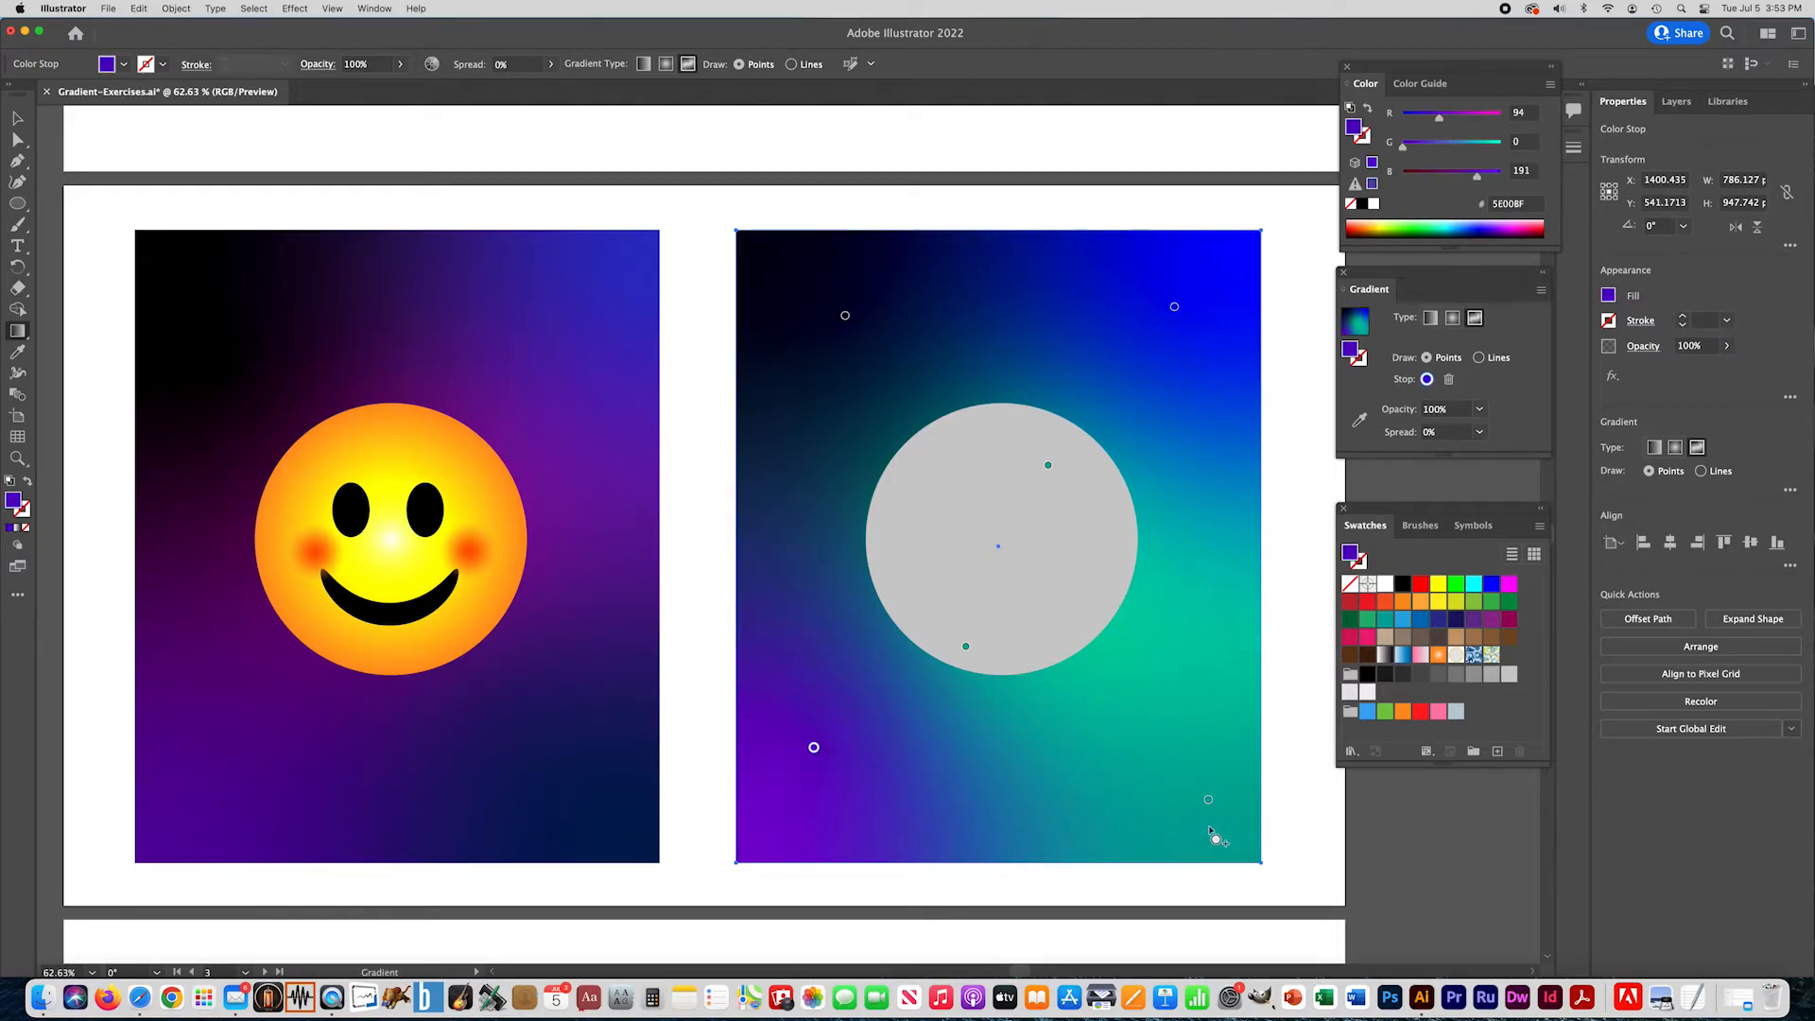
left_click_drag(1208, 799, 1175, 738)
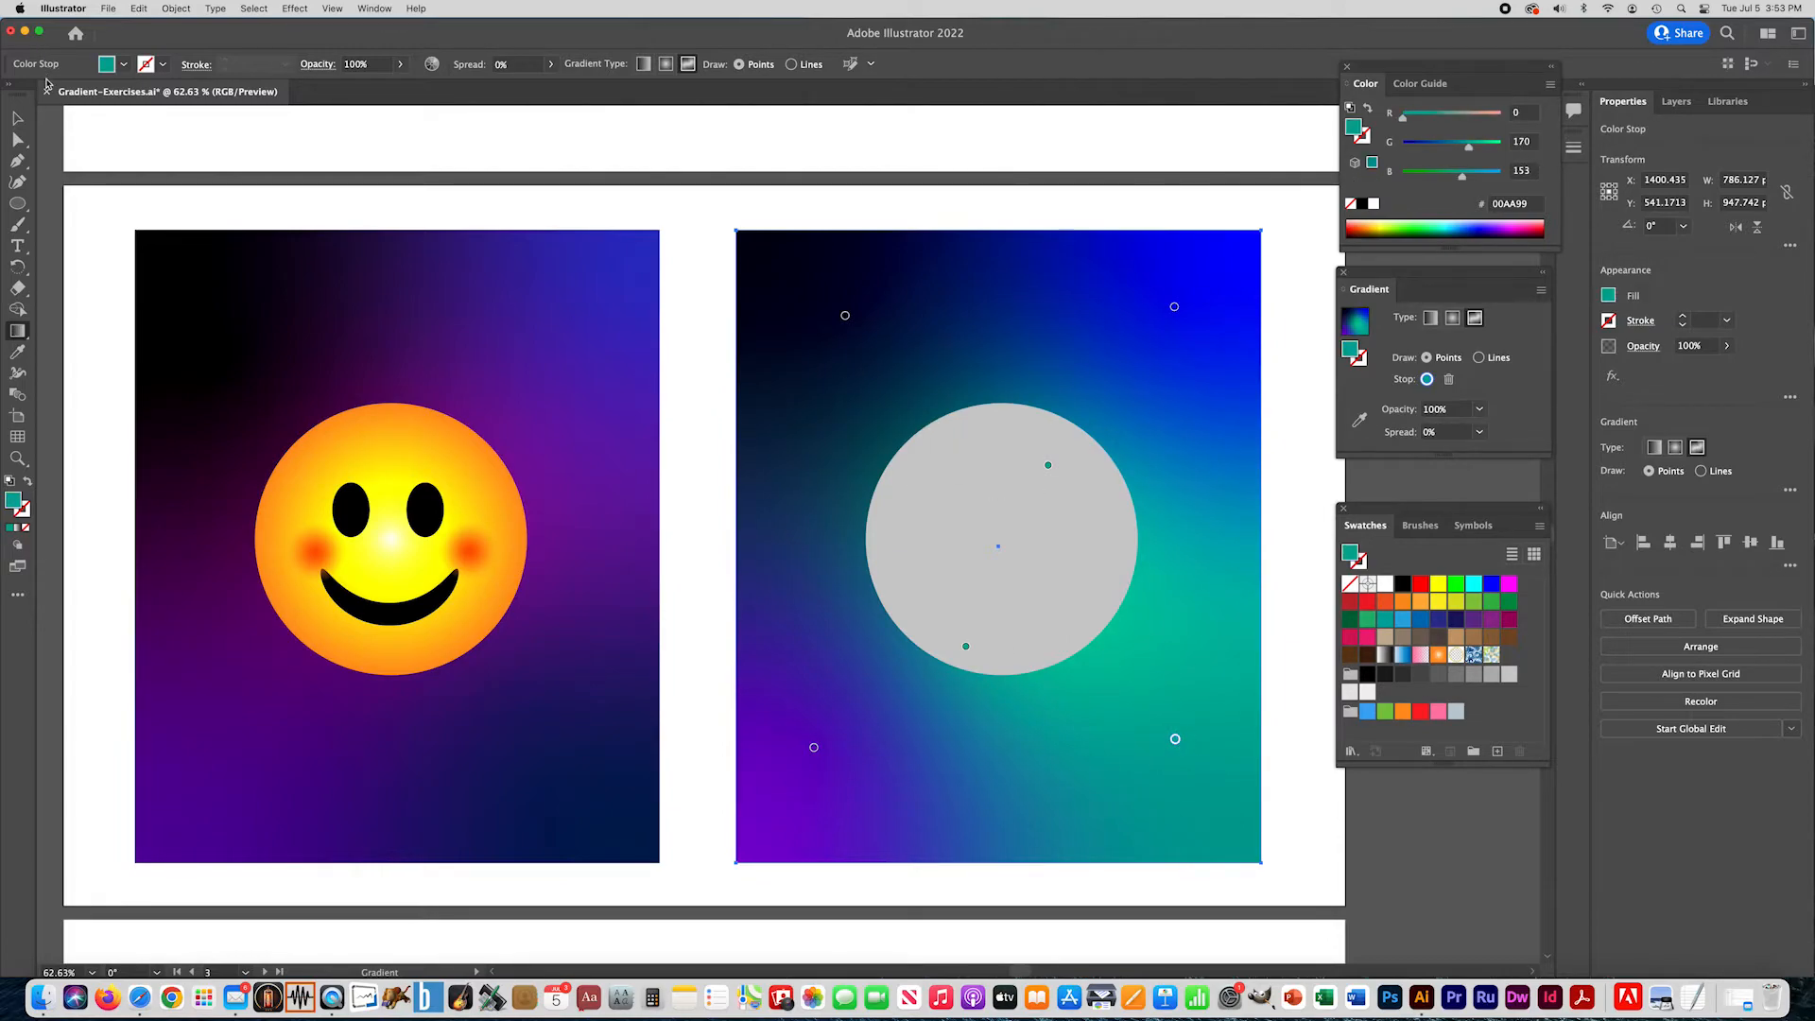
left_click(17, 118)
left_click(713, 348)
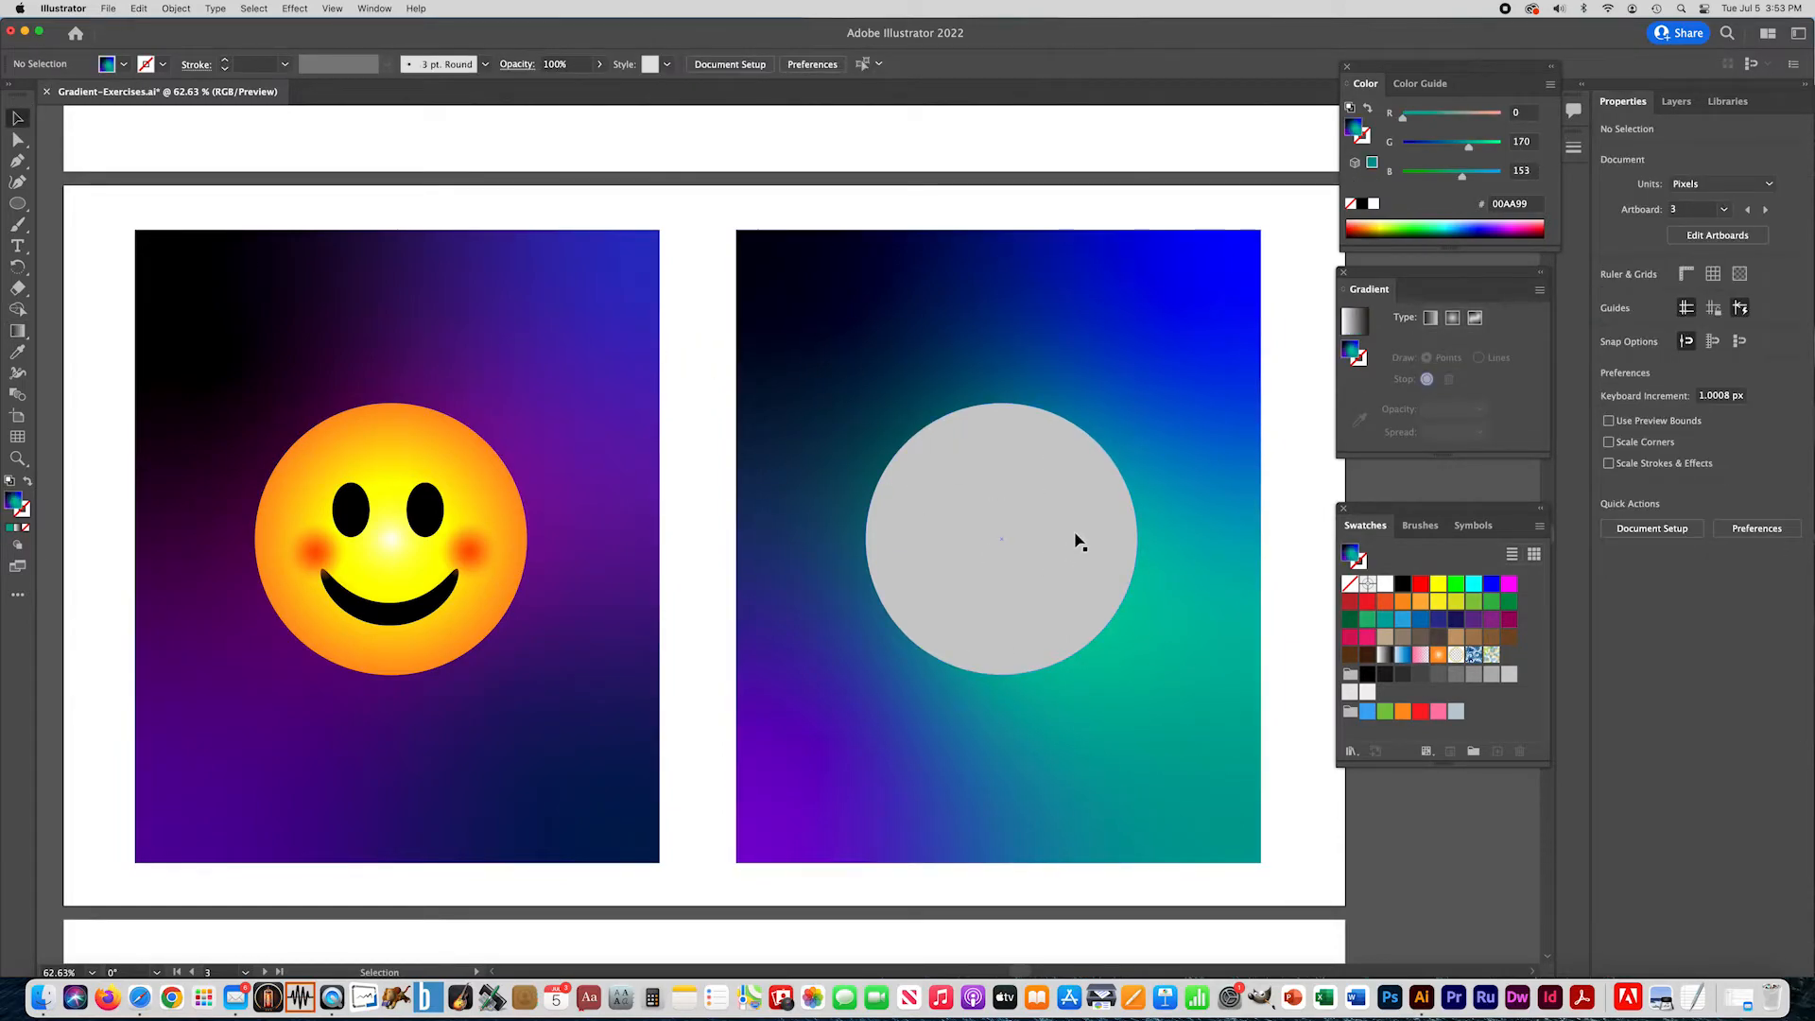
- Fill the gray practice circle with a radial gradient
left_click(902, 592)
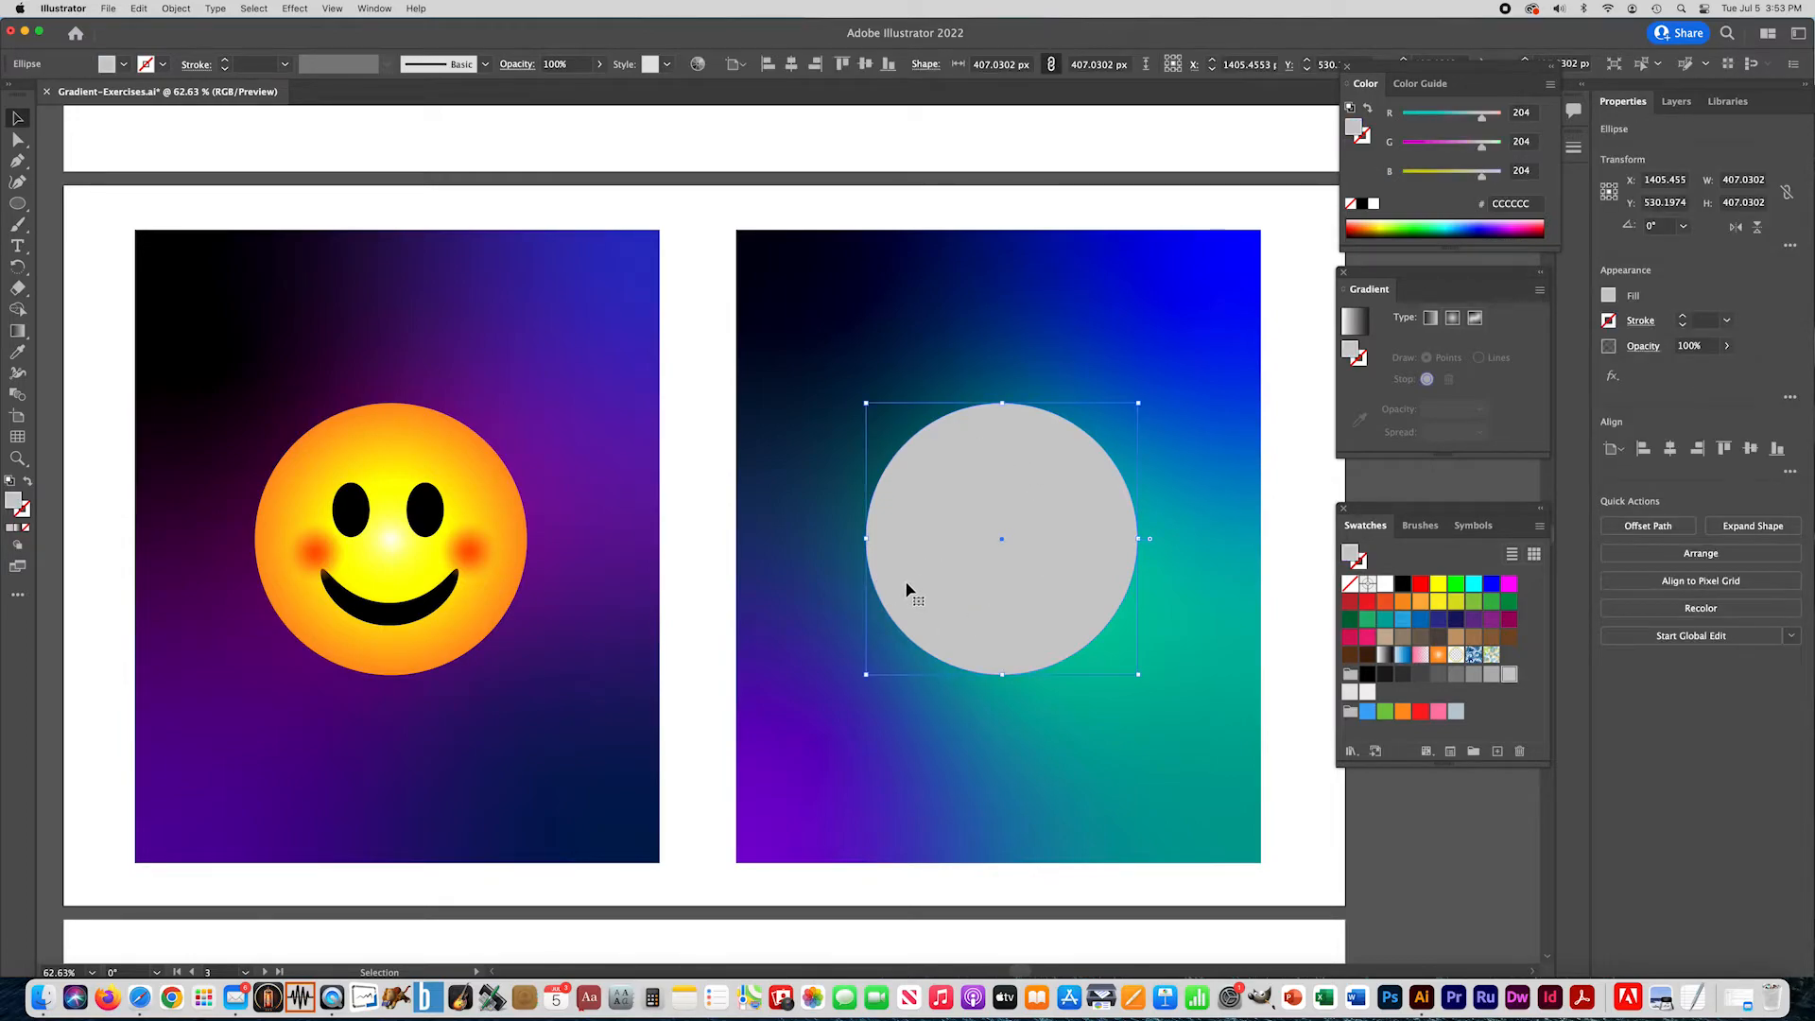
left_click(17, 527)
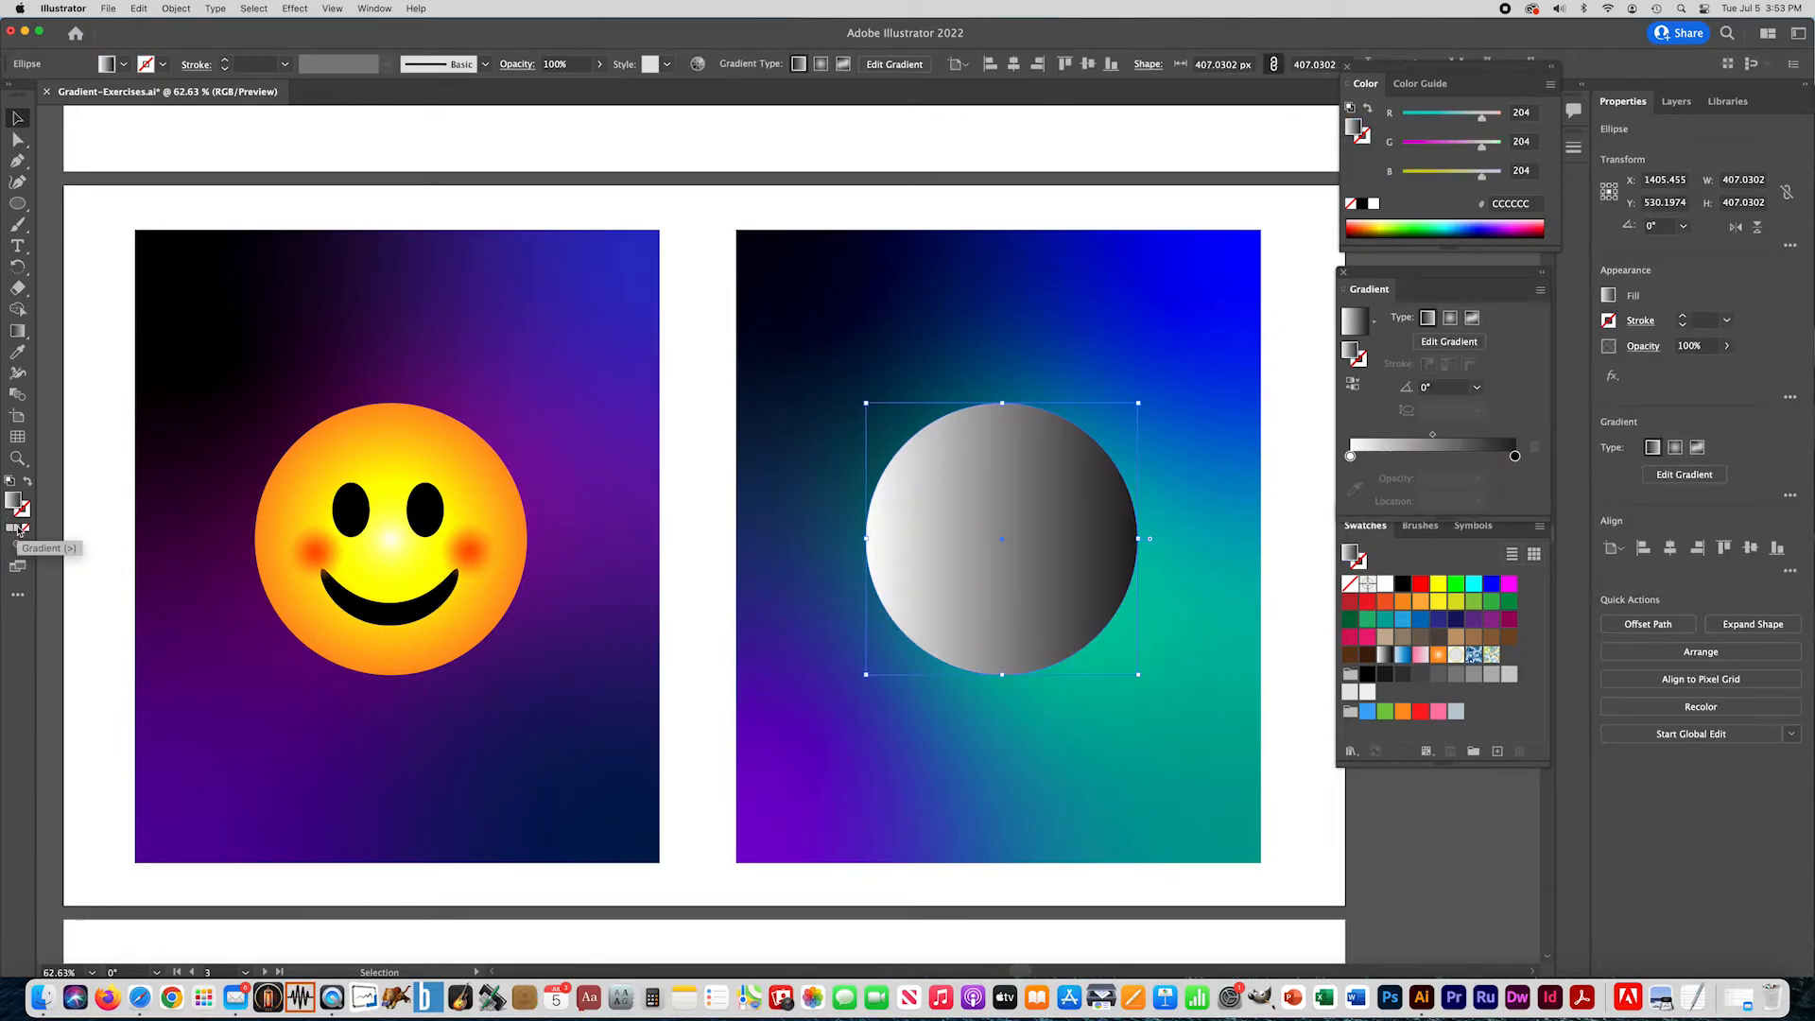
left_click(1451, 320)
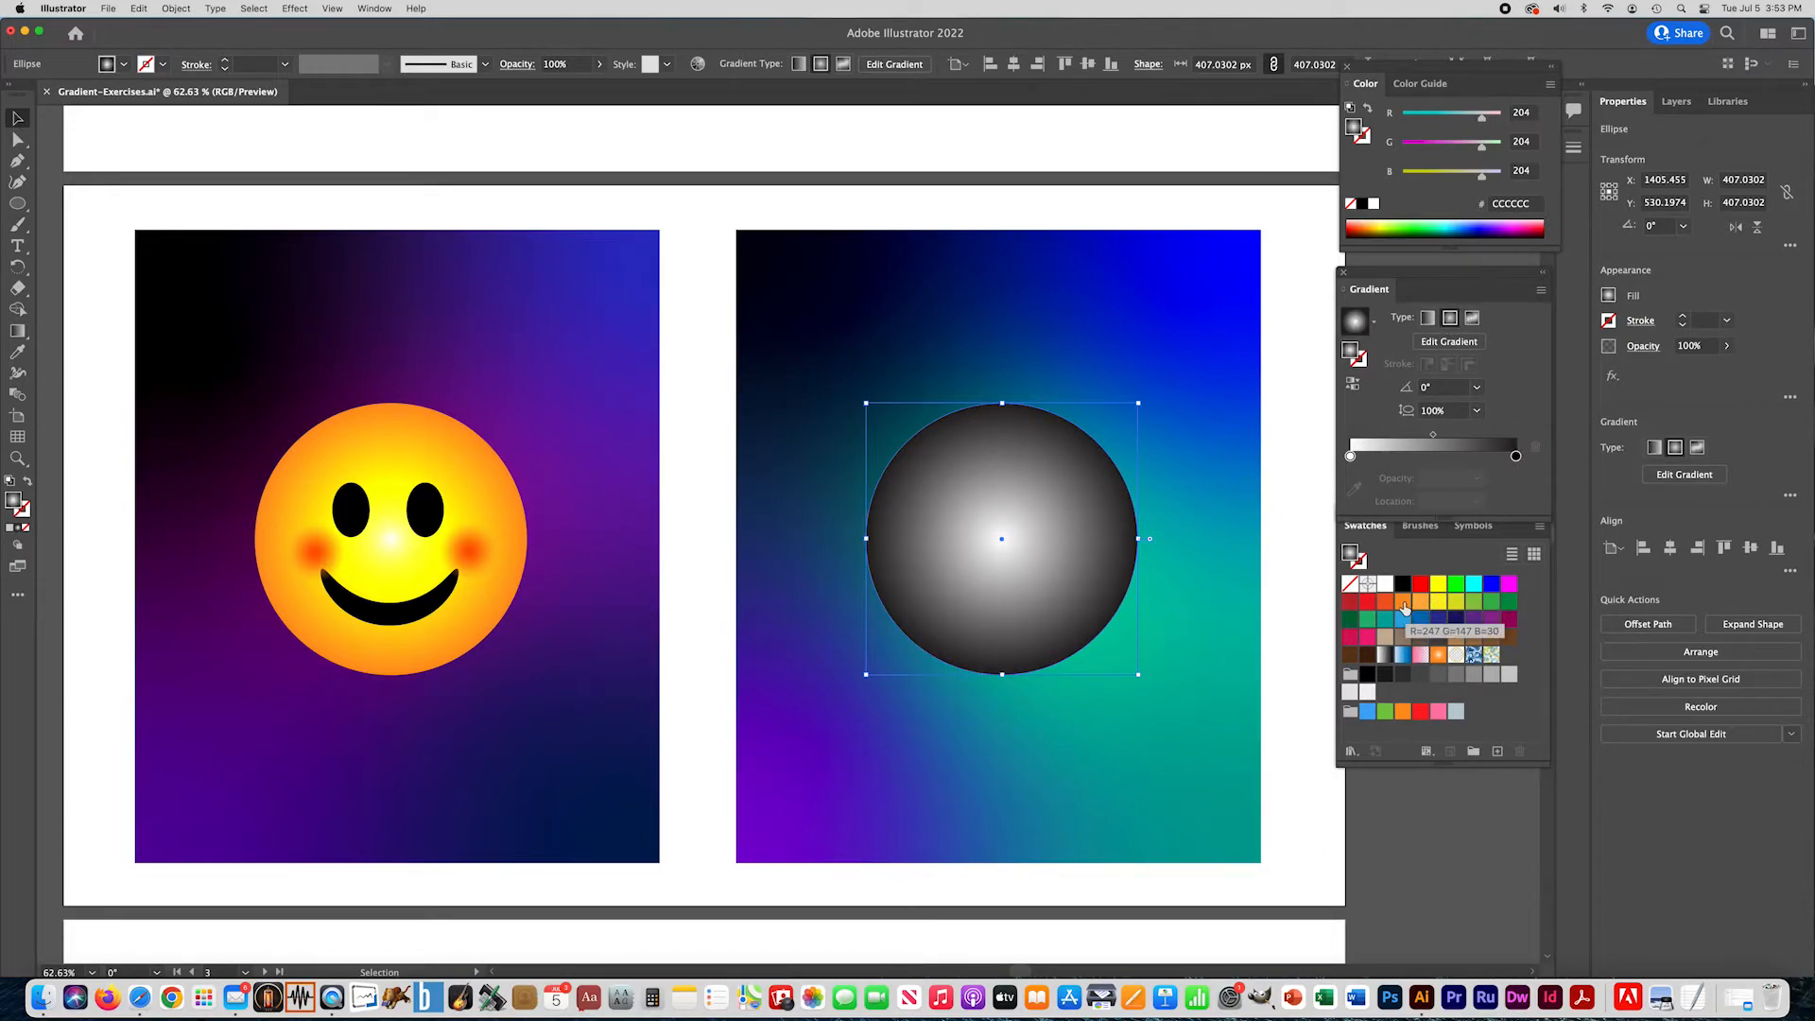
- Replace the circle gradient's black end stop with orange F7931E at 100% opacity and location, and add a yellow FFFF00 stop at about 46%
left_click_drag(1405, 608, 1523, 511)
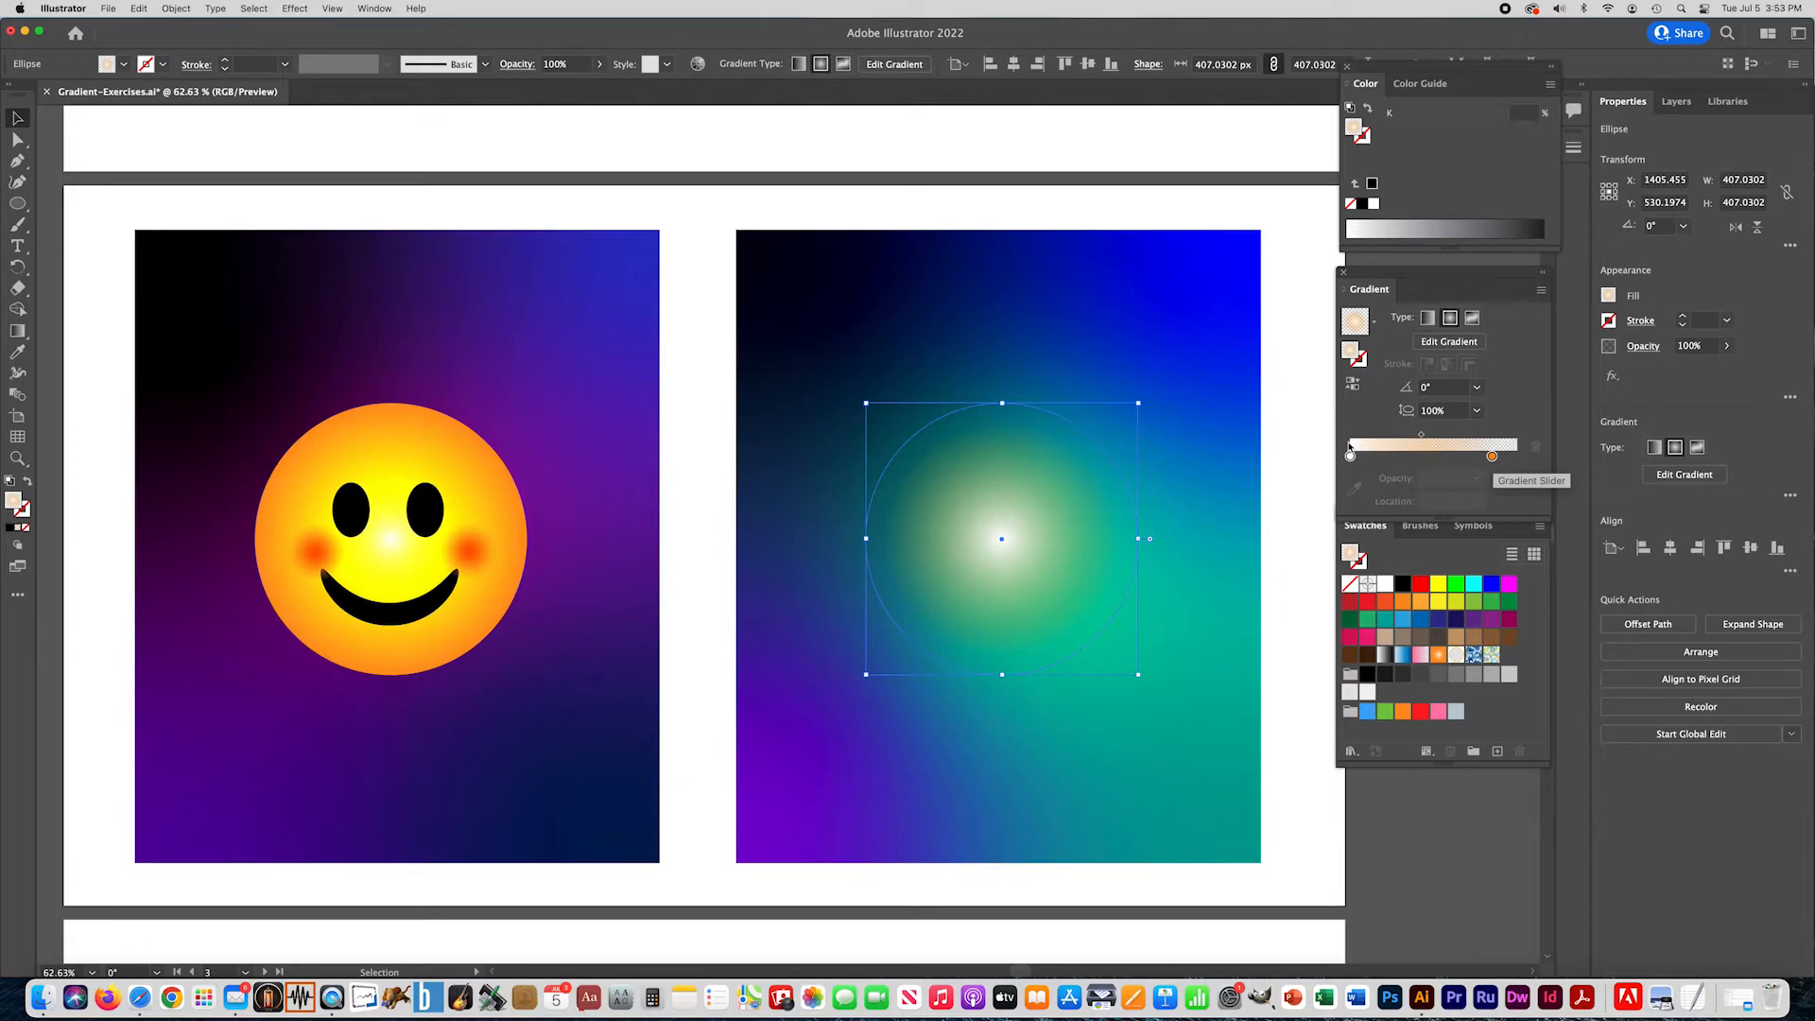
left_click(1493, 459)
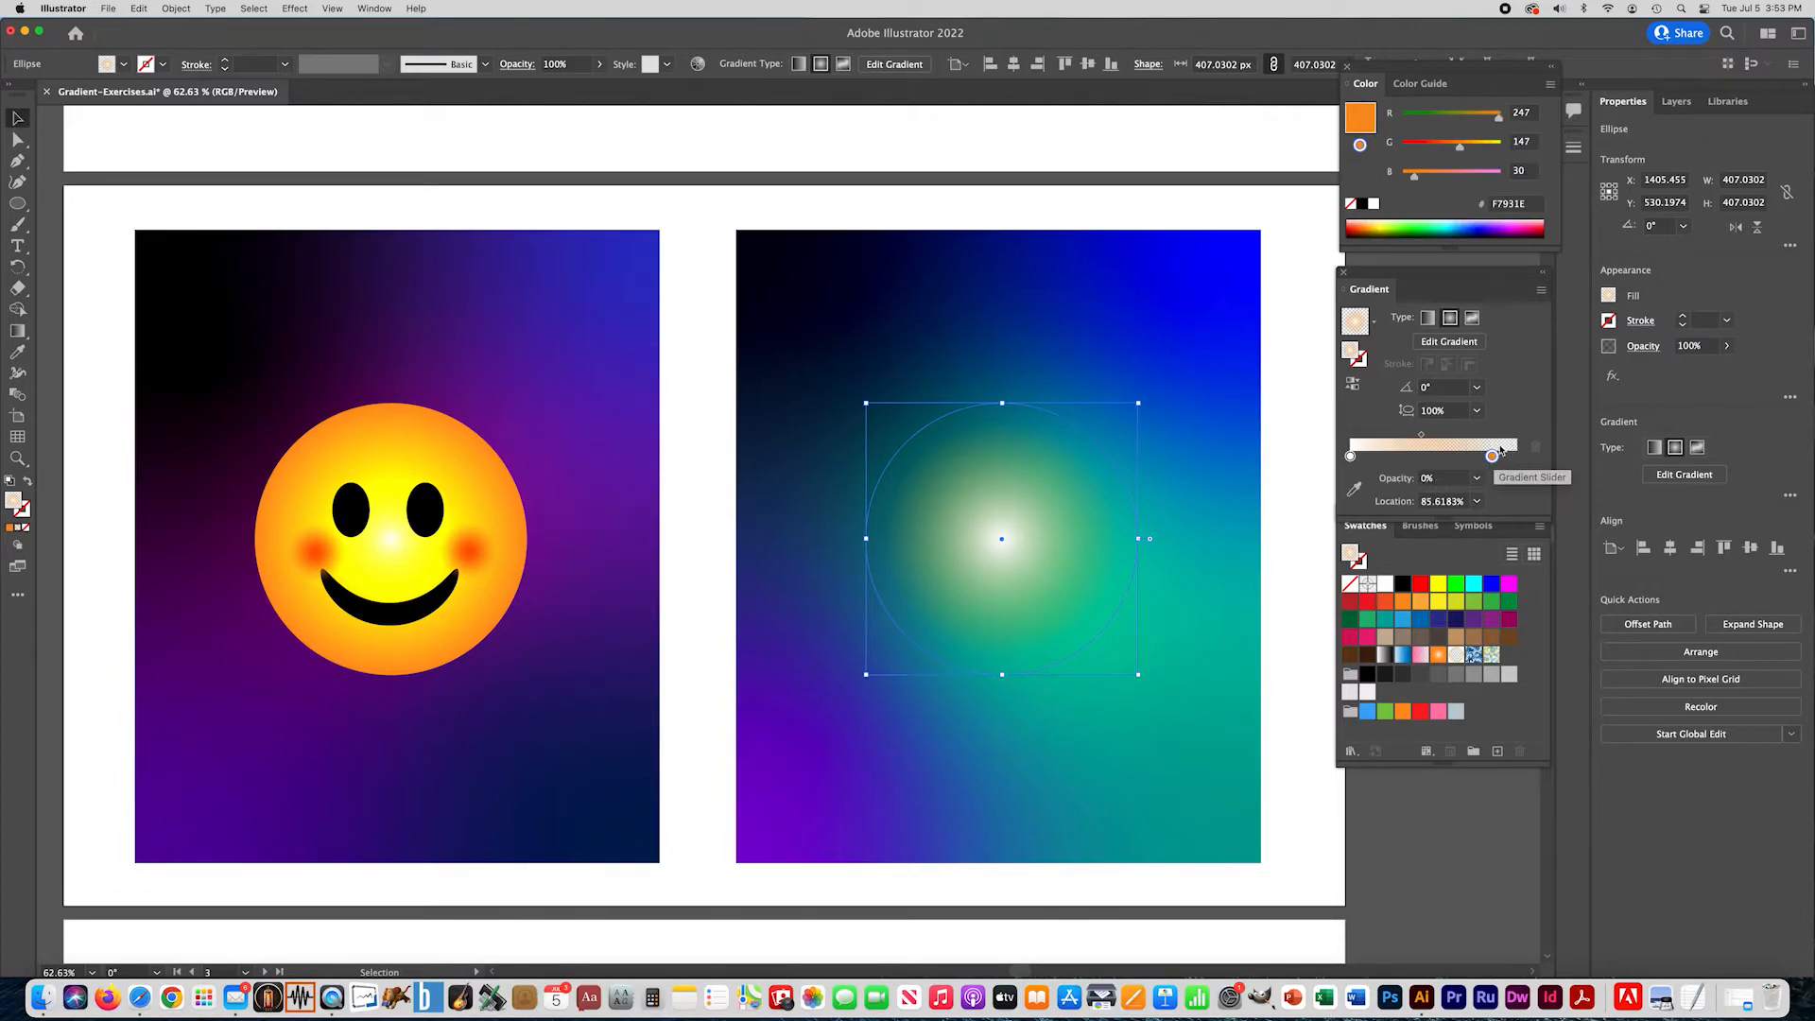
left_click(1477, 478)
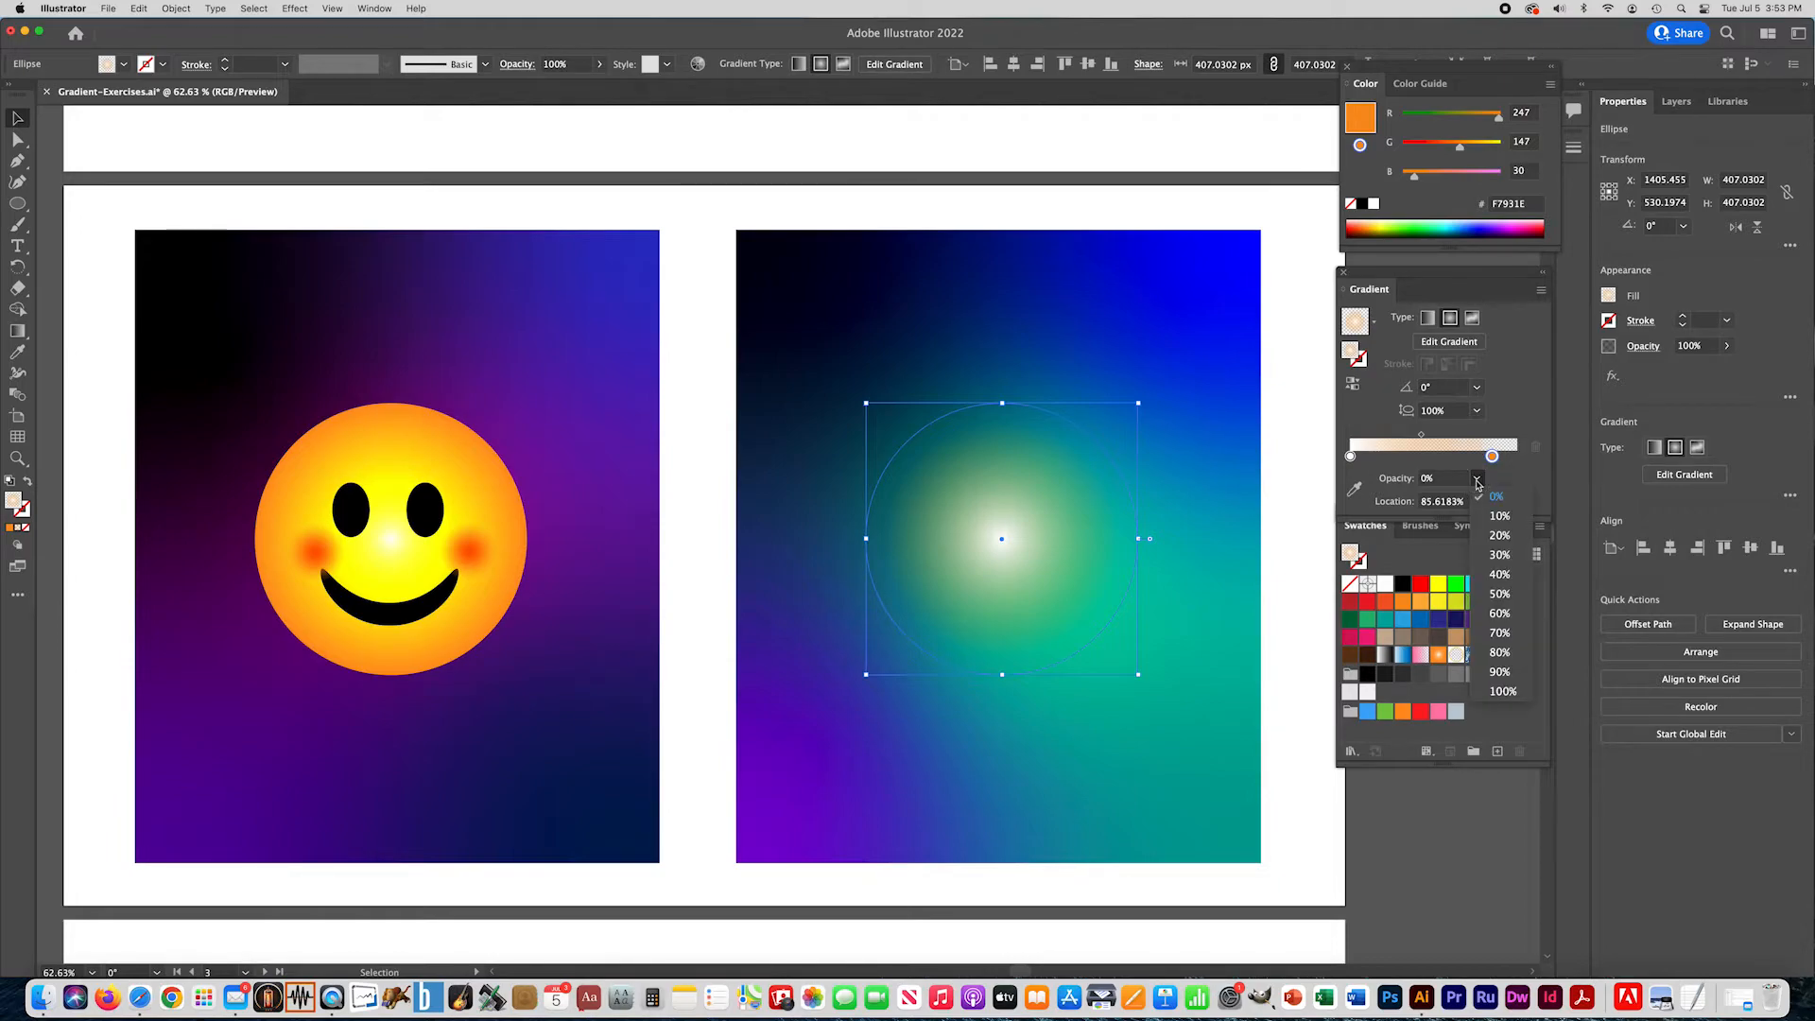
left_click(1504, 691)
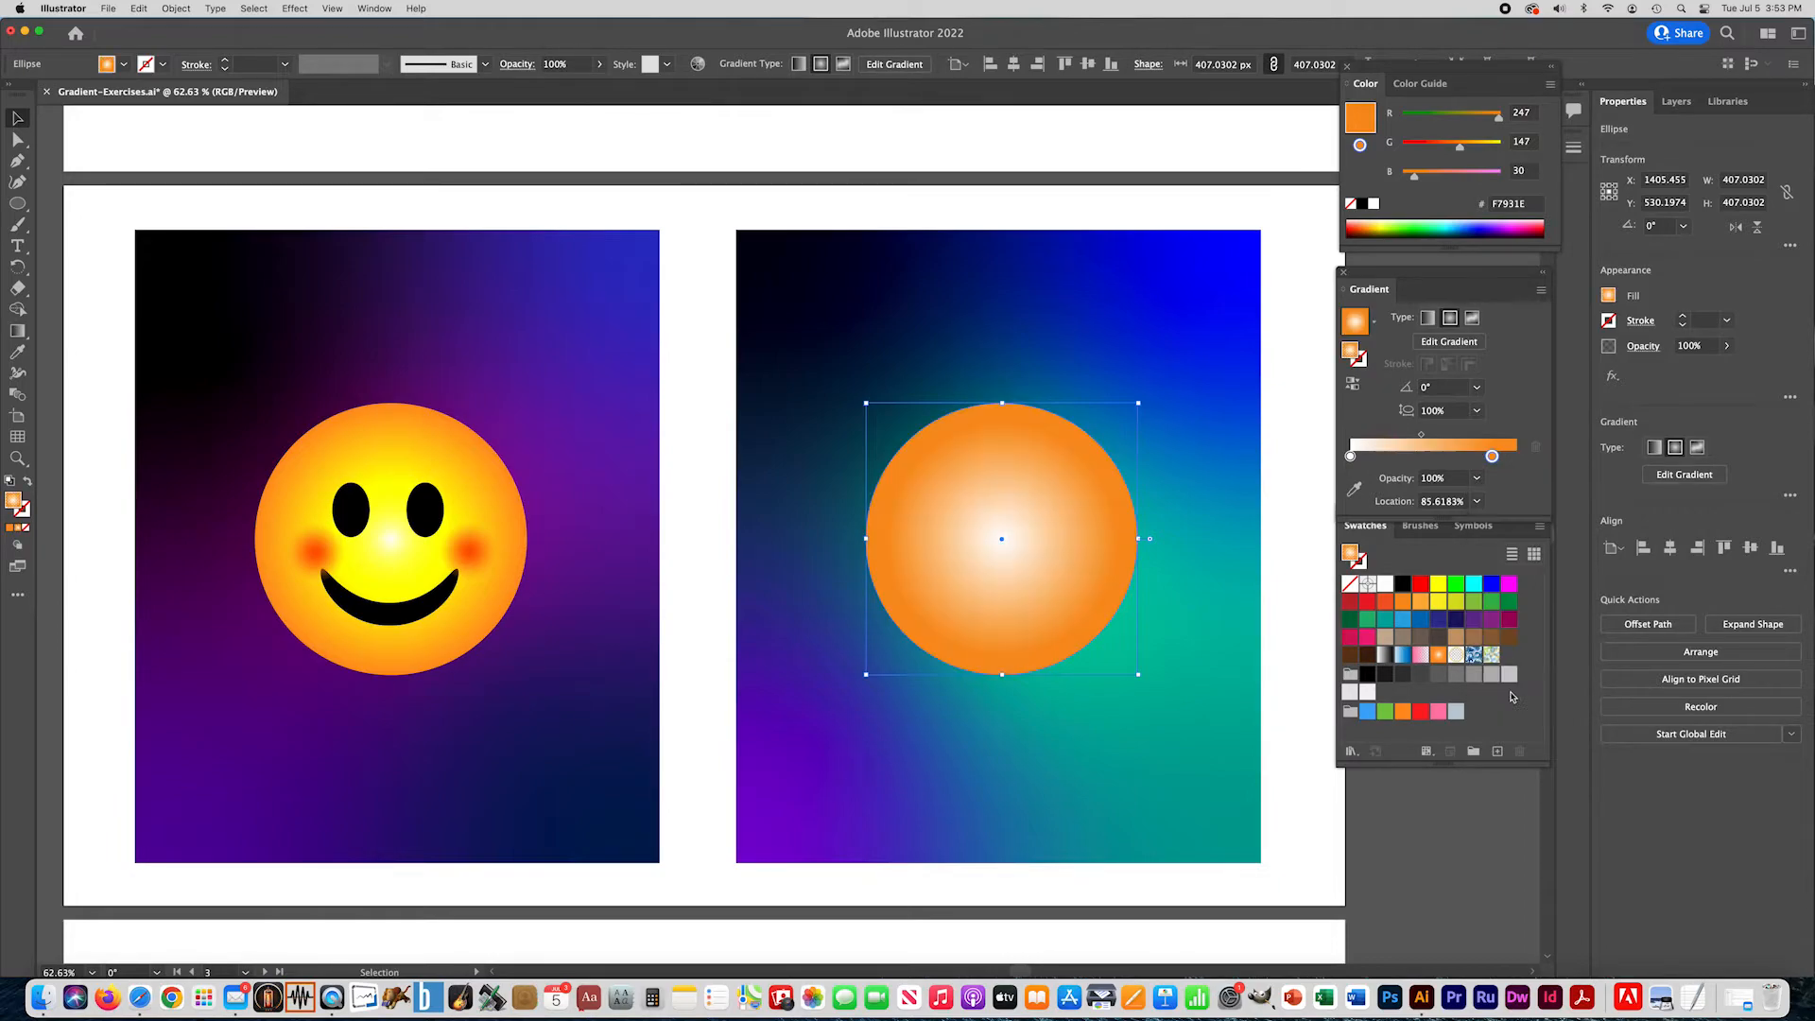
left_click_drag(1493, 458, 1516, 457)
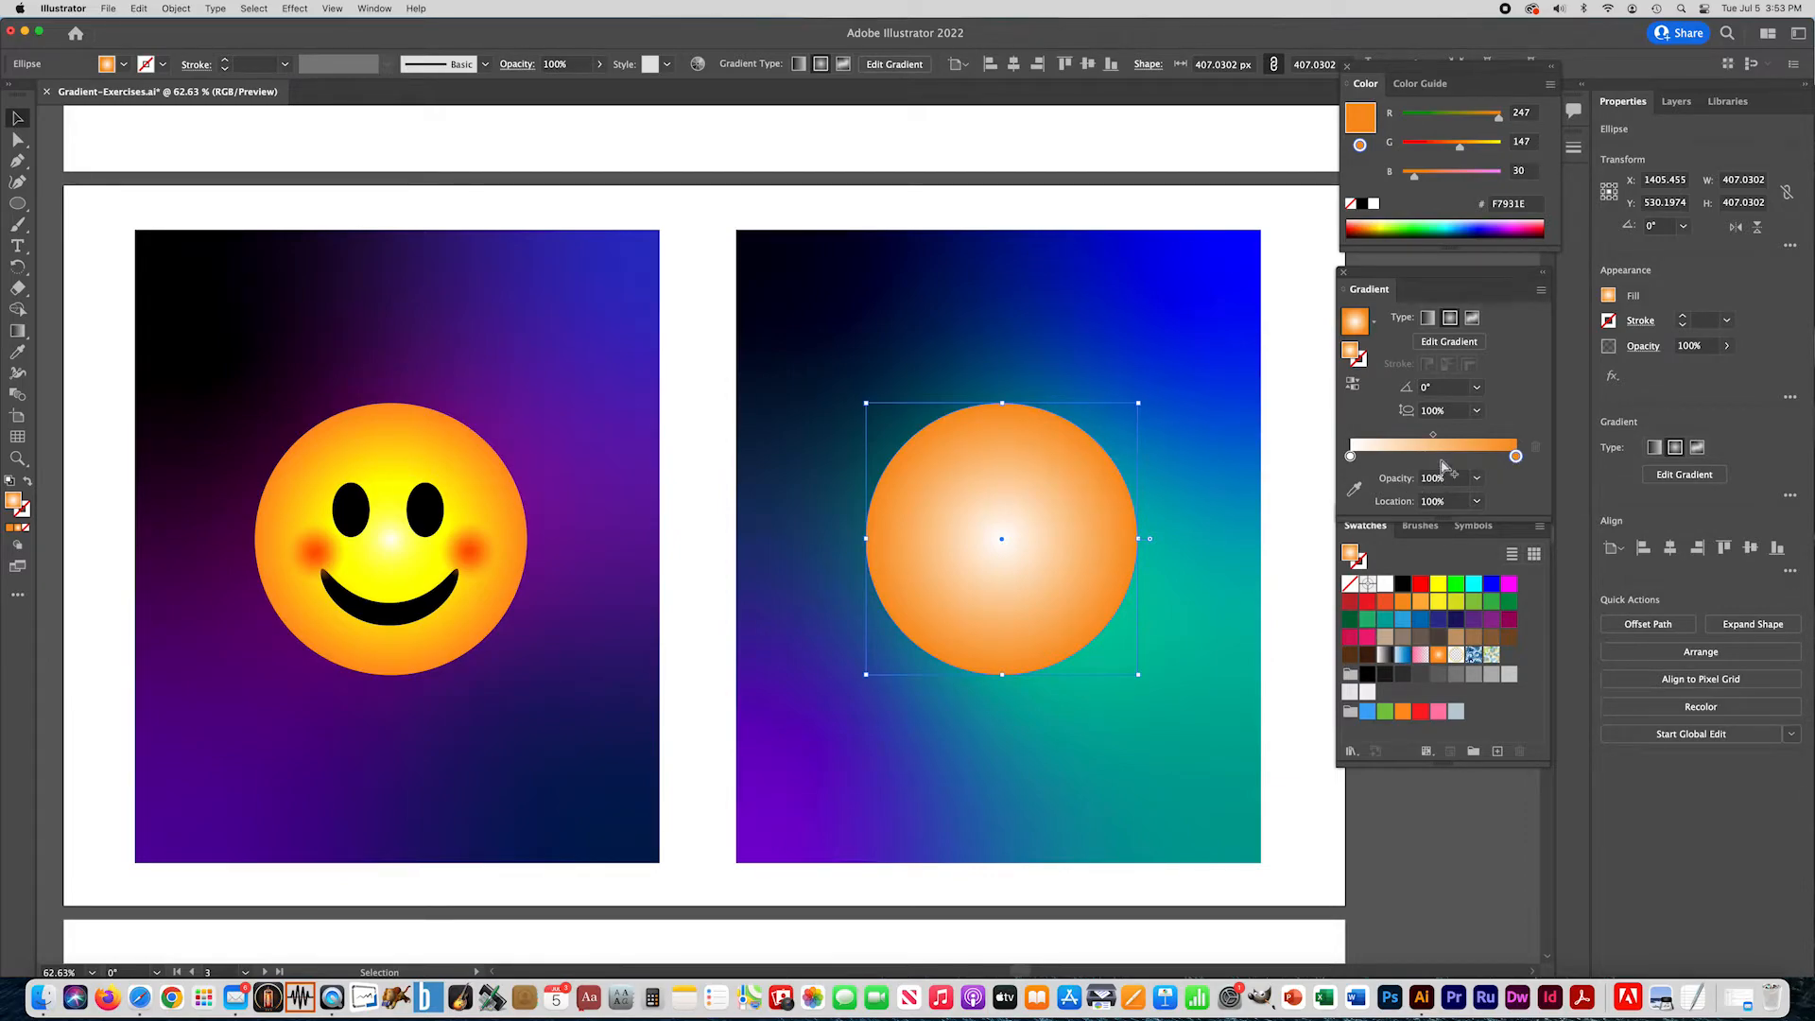
left_click_drag(1438, 583, 1430, 455)
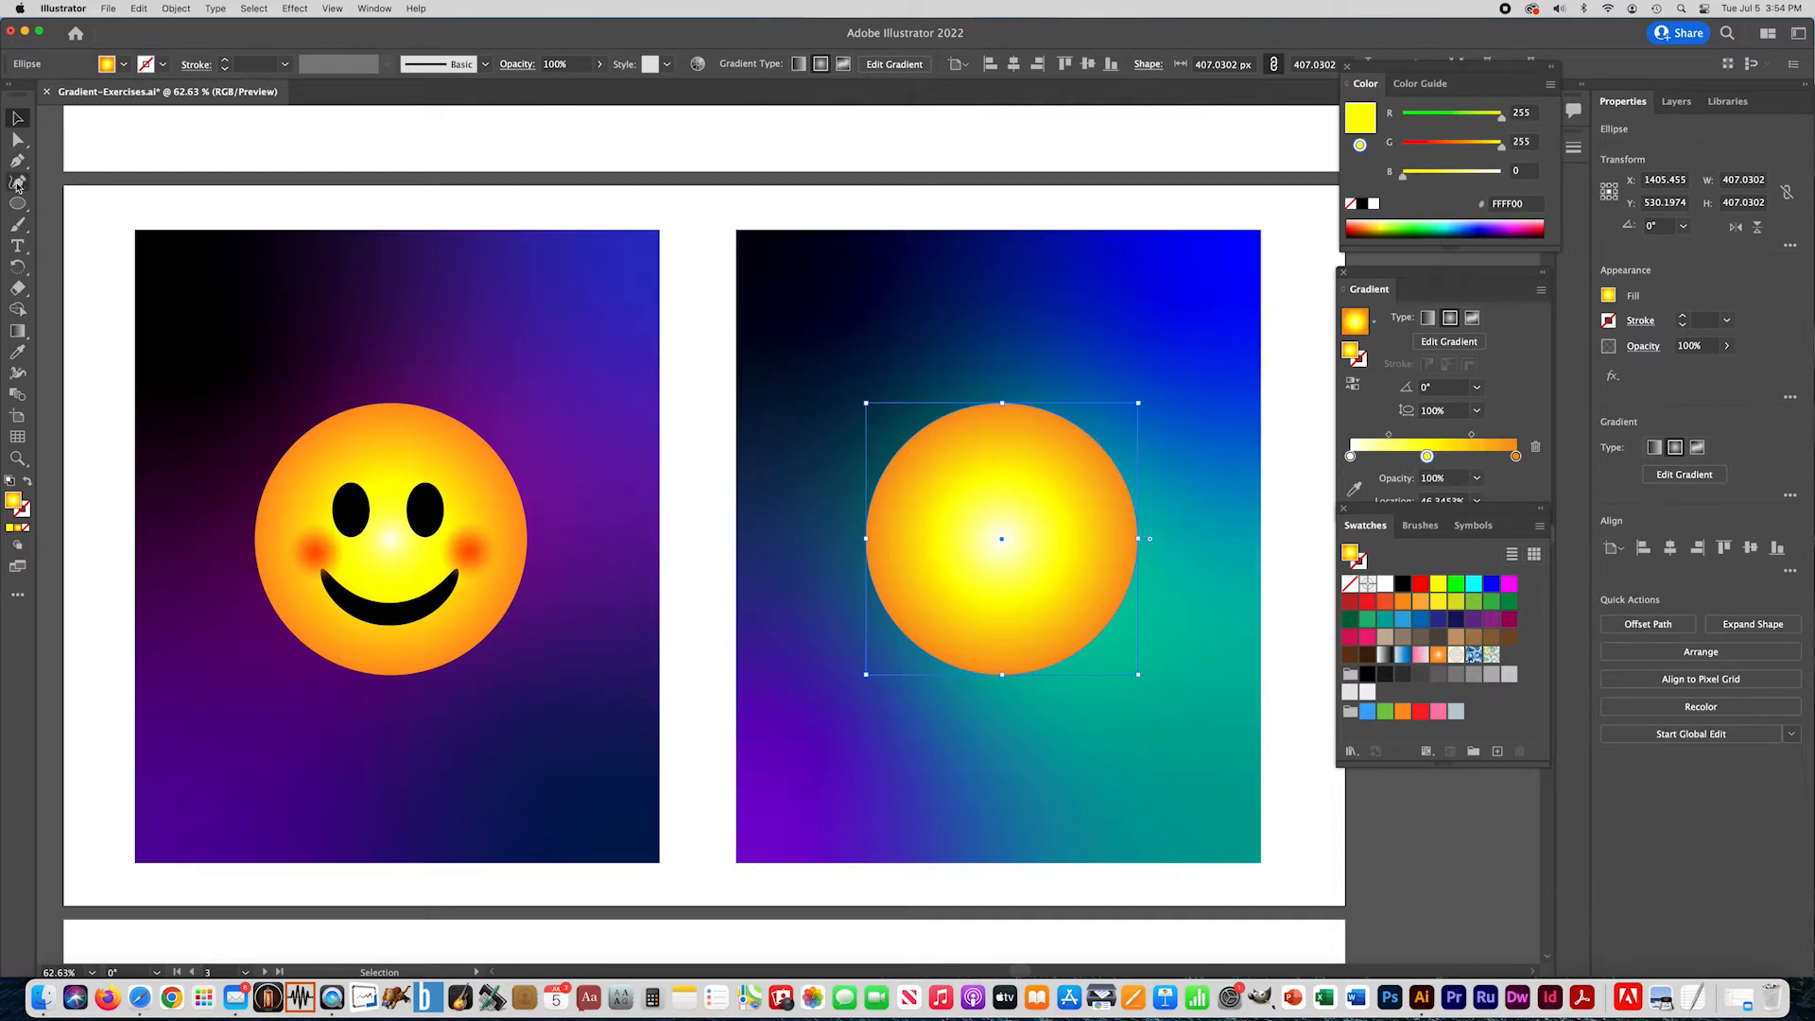
- Draw the left eye as an ellipse about 65 by 80 px on the yellow face and fill it black
left_click(18, 206)
left_click_drag(945, 481, 989, 532)
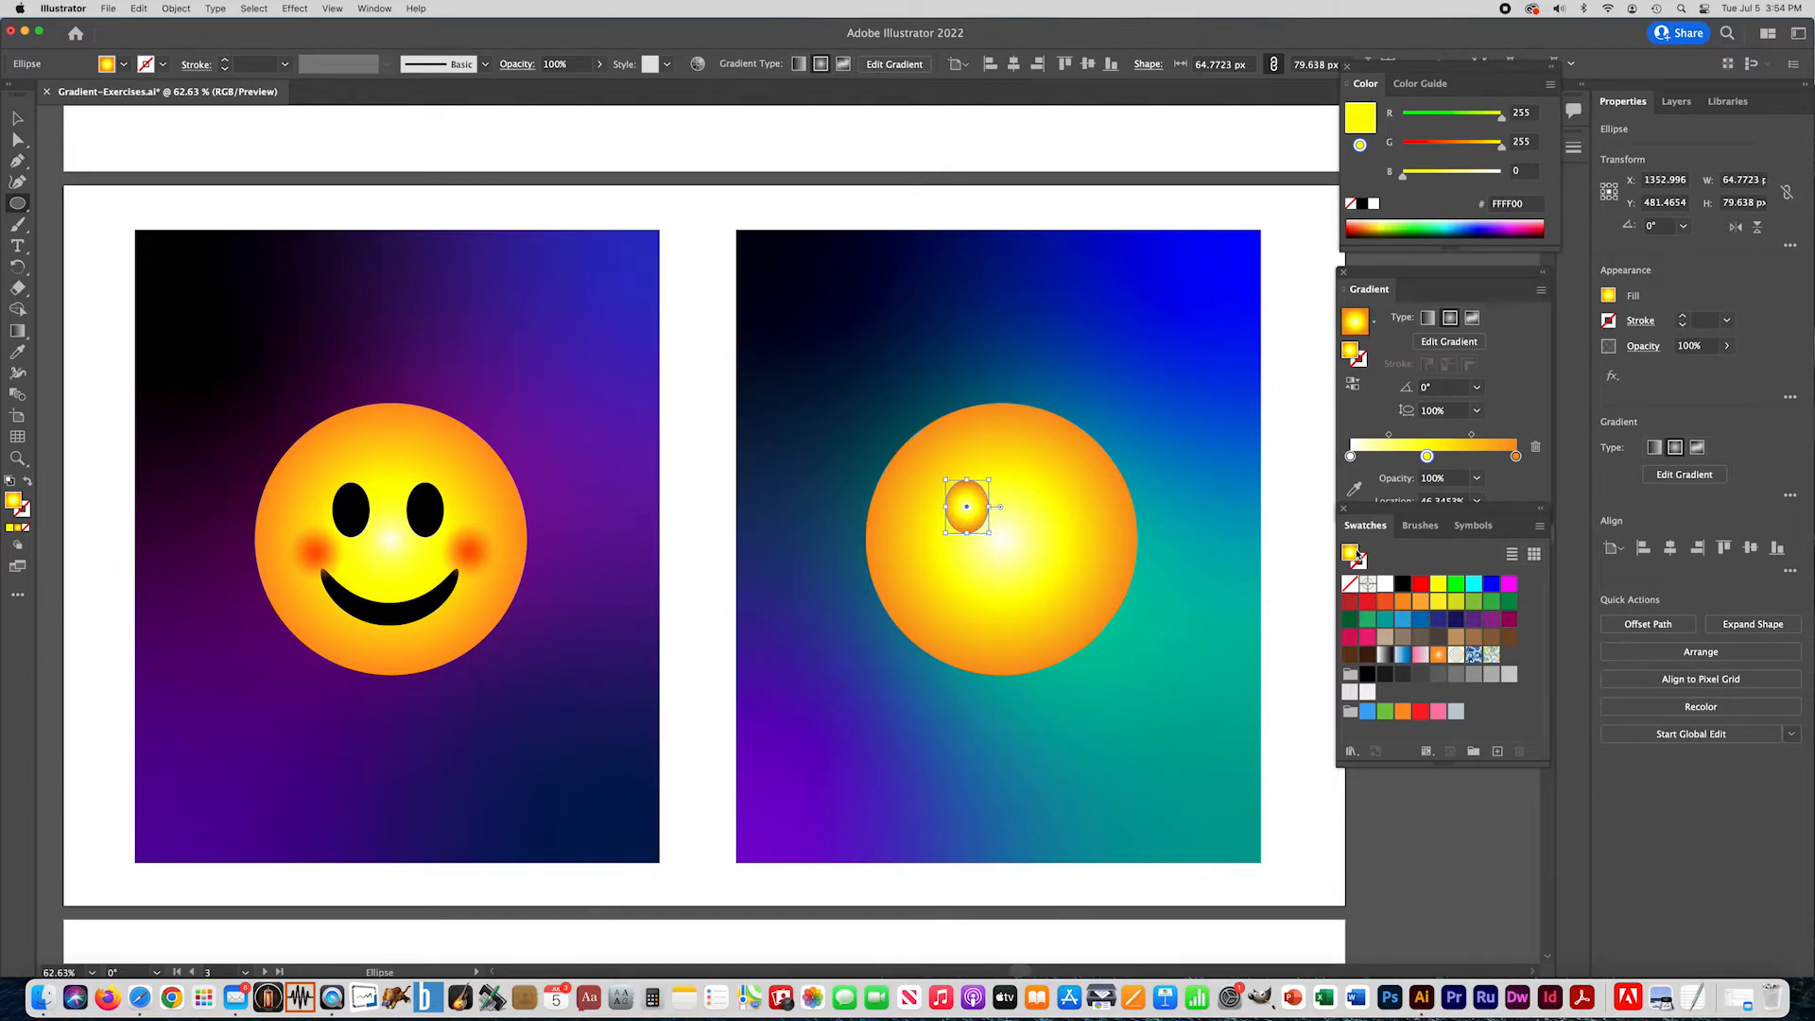
left_click(1358, 555)
left_click(1403, 583)
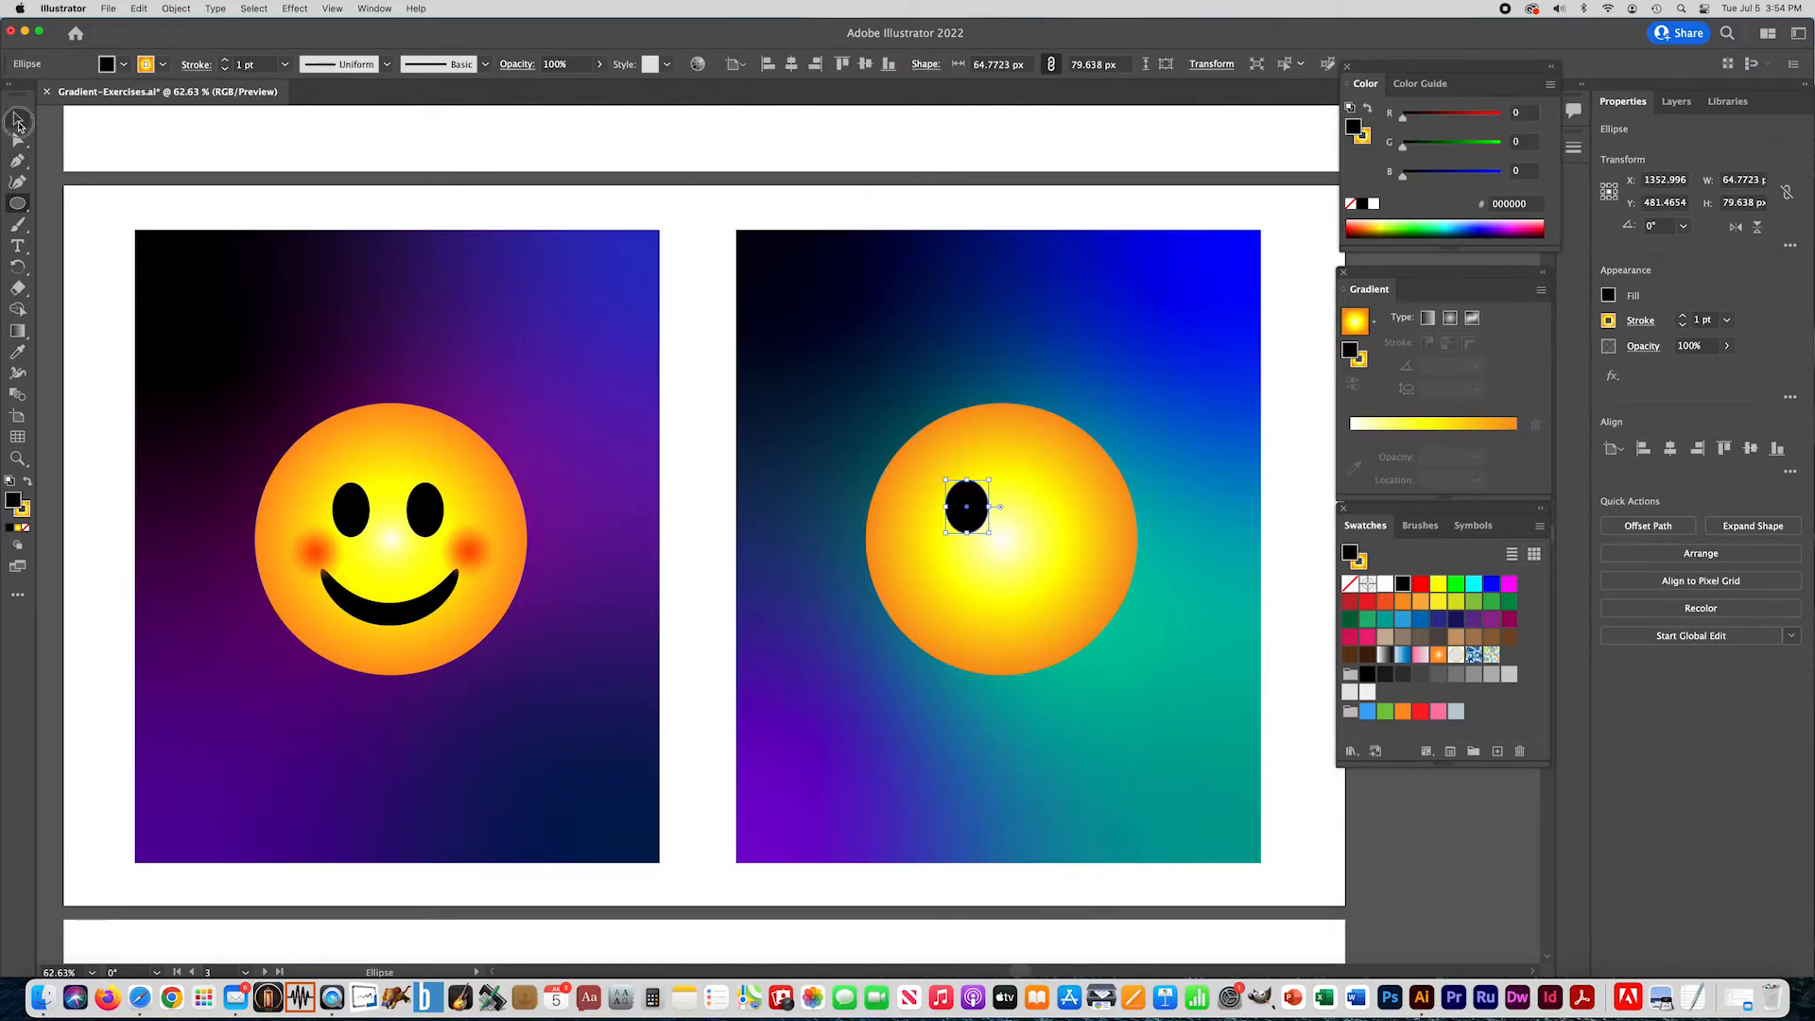
- Stretch the black eye to about 89 px tall and place a copy beside it as the right eye
left_click(18, 121)
left_click_drag(966, 527, 1005, 545)
left_click(974, 522, "shift")
- Draw a black mouth ellipse about 127 by 57 px below the eyes and apply a horizontal Arc warp with about -81% bend
left_click(17, 203)
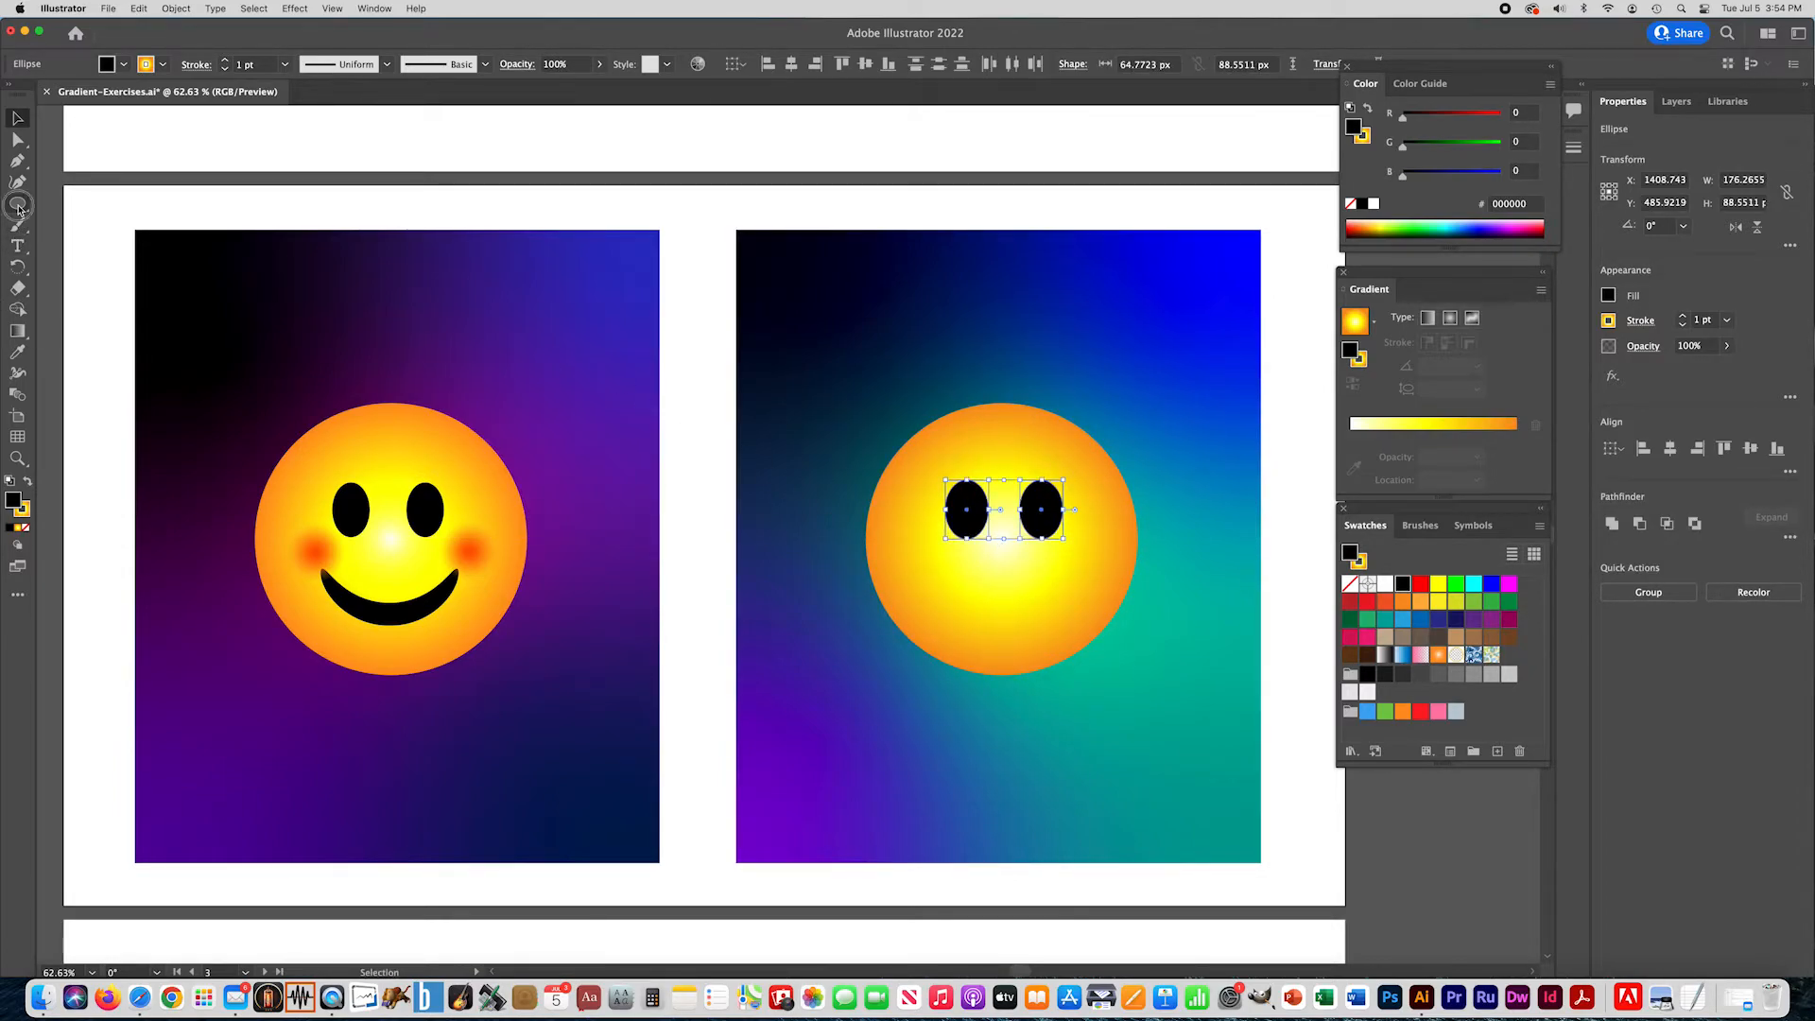
left_click_drag(1037, 592, 948, 633)
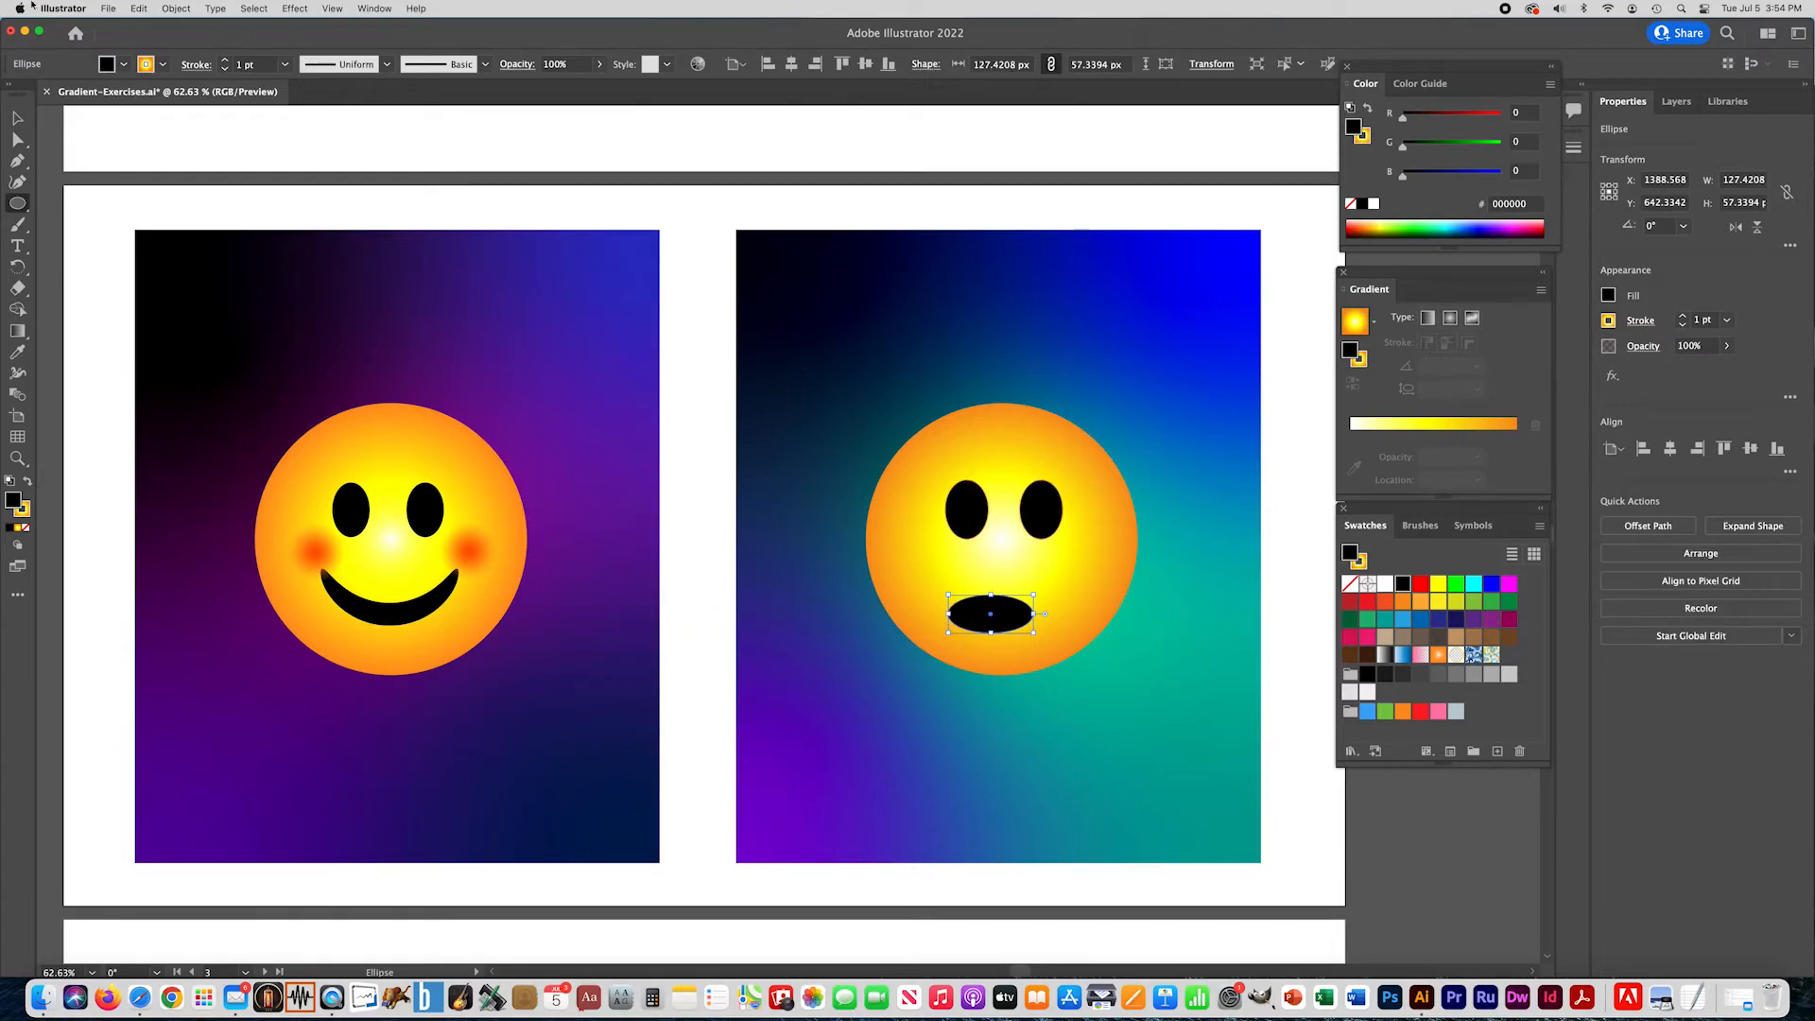
left_click(294, 9)
mouse_move(454, 248)
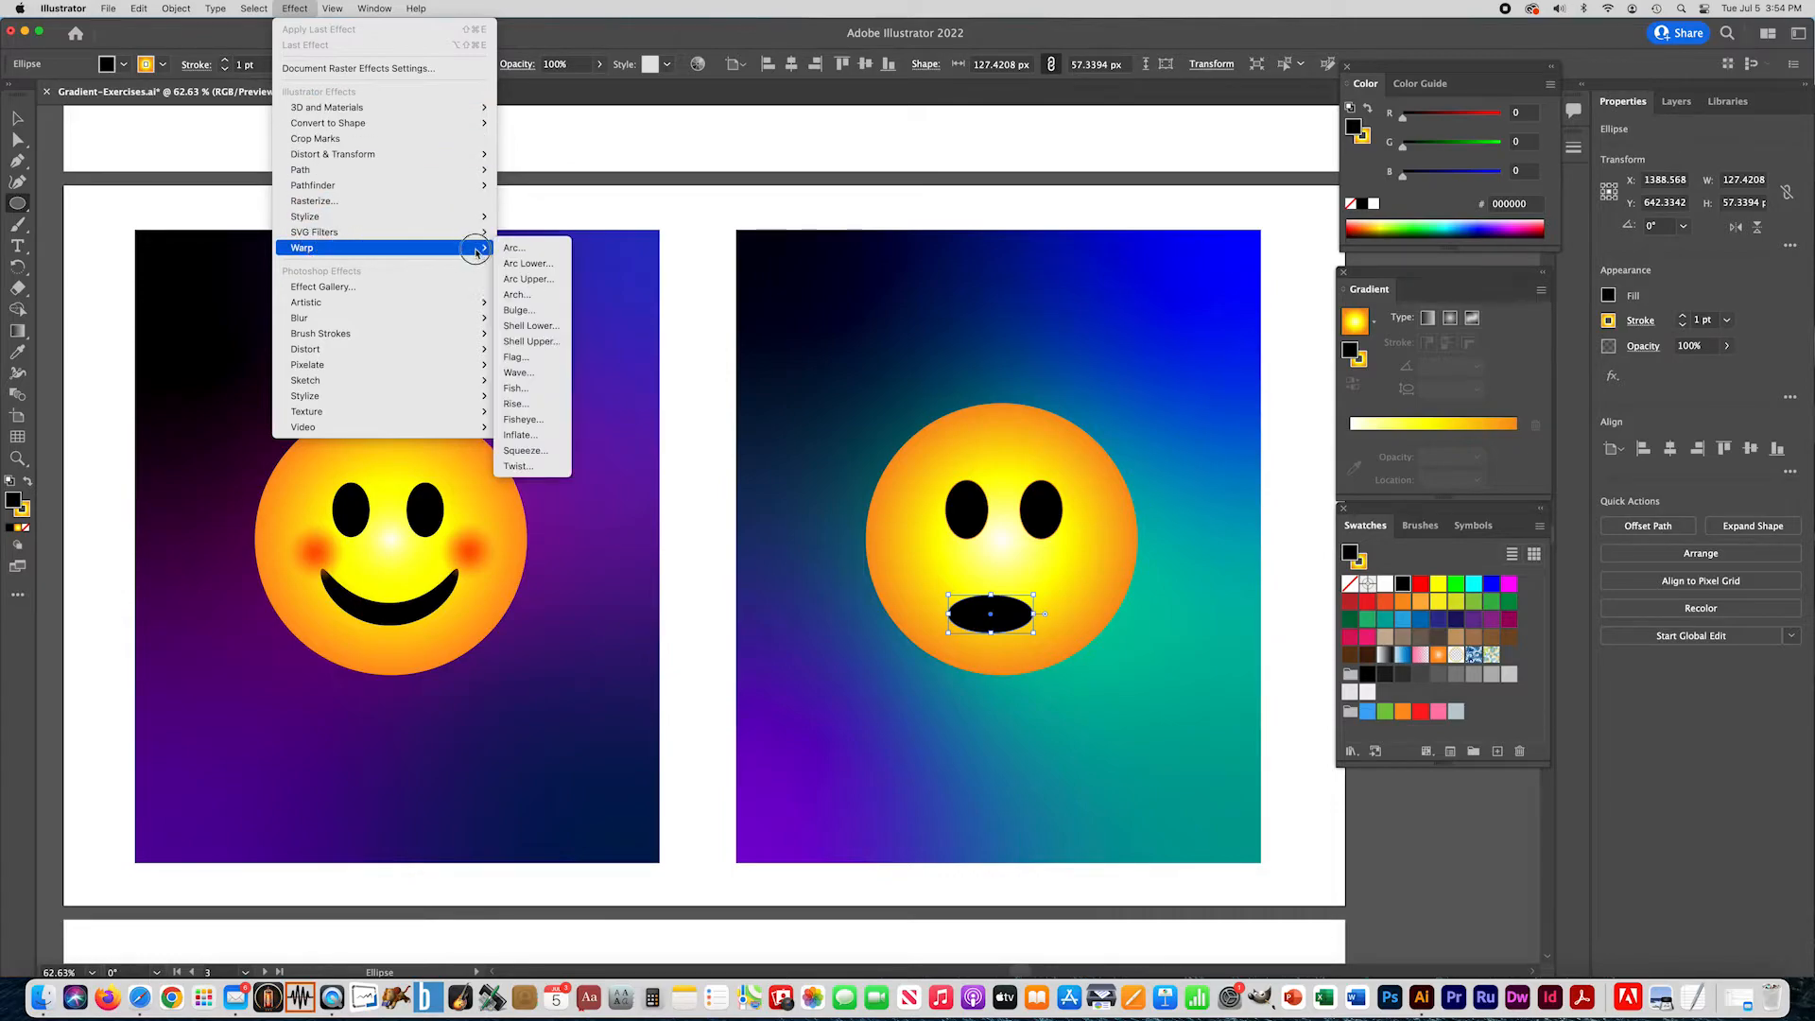
left_click(522, 251)
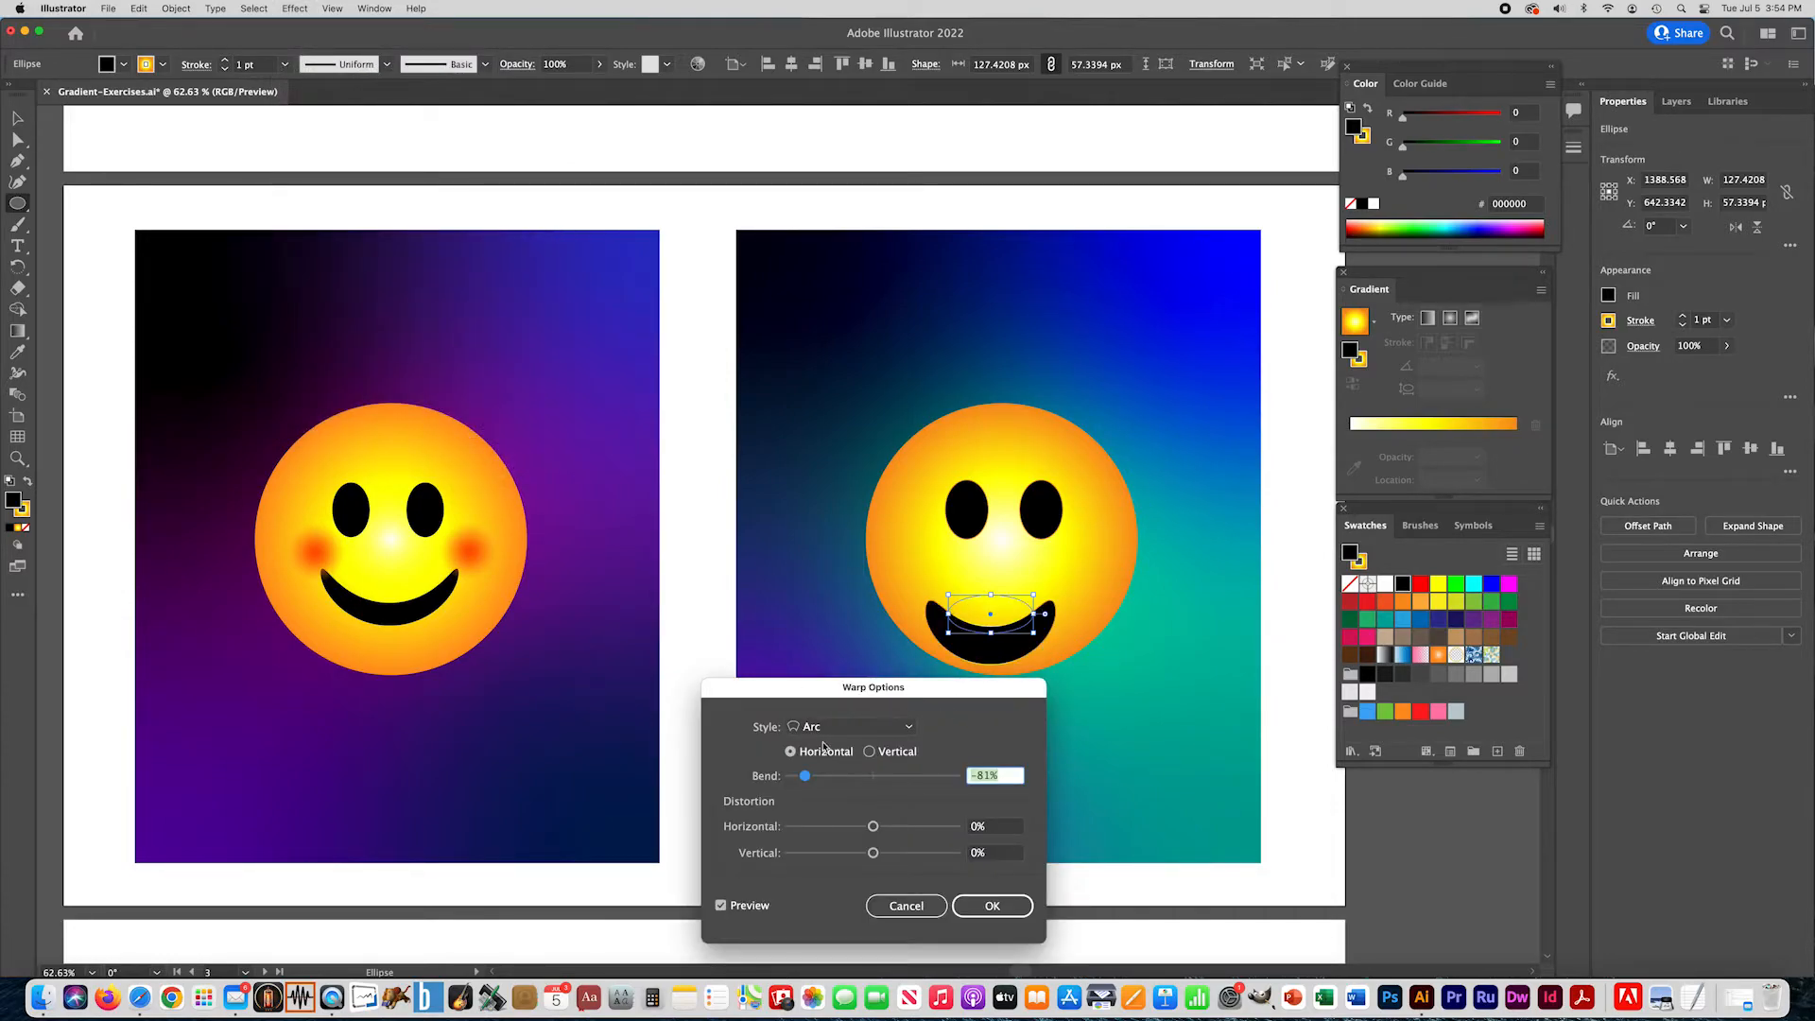
mouse_move(815, 781)
left_mouse_down()
mouse_move(913, 779)
mouse_move(823, 785)
left_mouse_up()
left_click(992, 906)
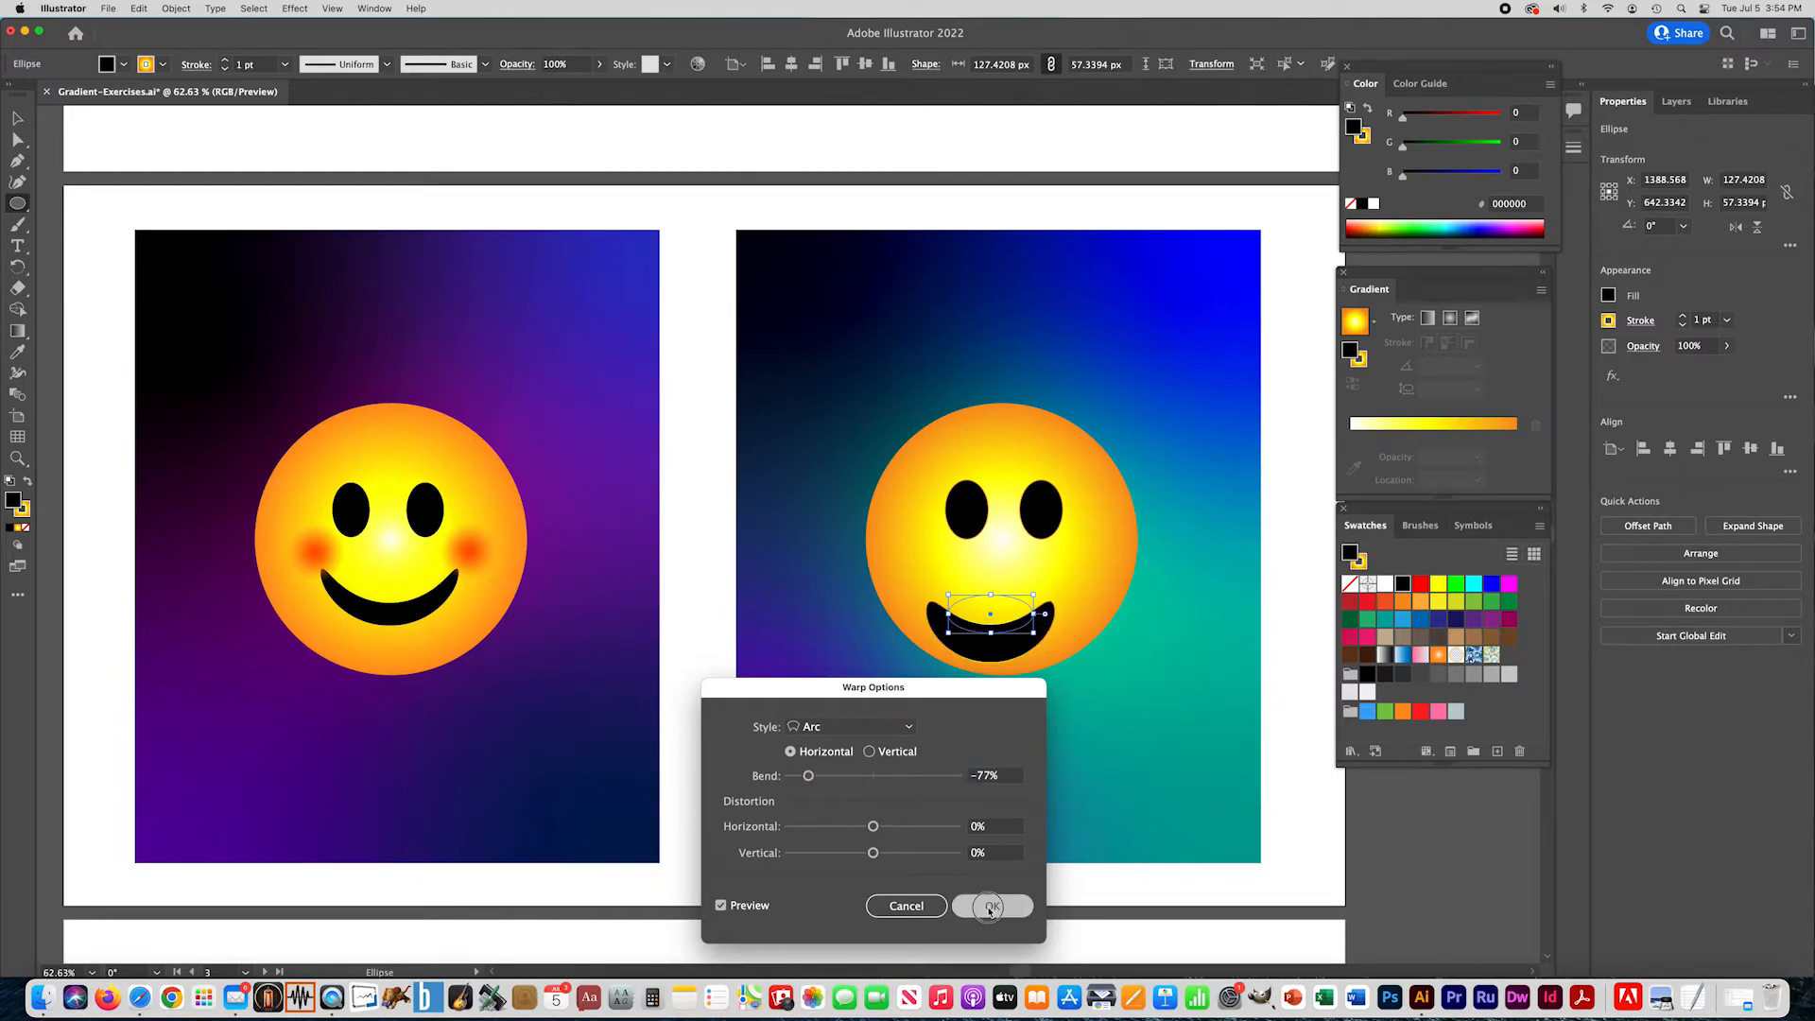
- Expand the appearance of the warped mouth, center it beneath the eyes, and deselect it
left_click(189, 8)
left_click(215, 196)
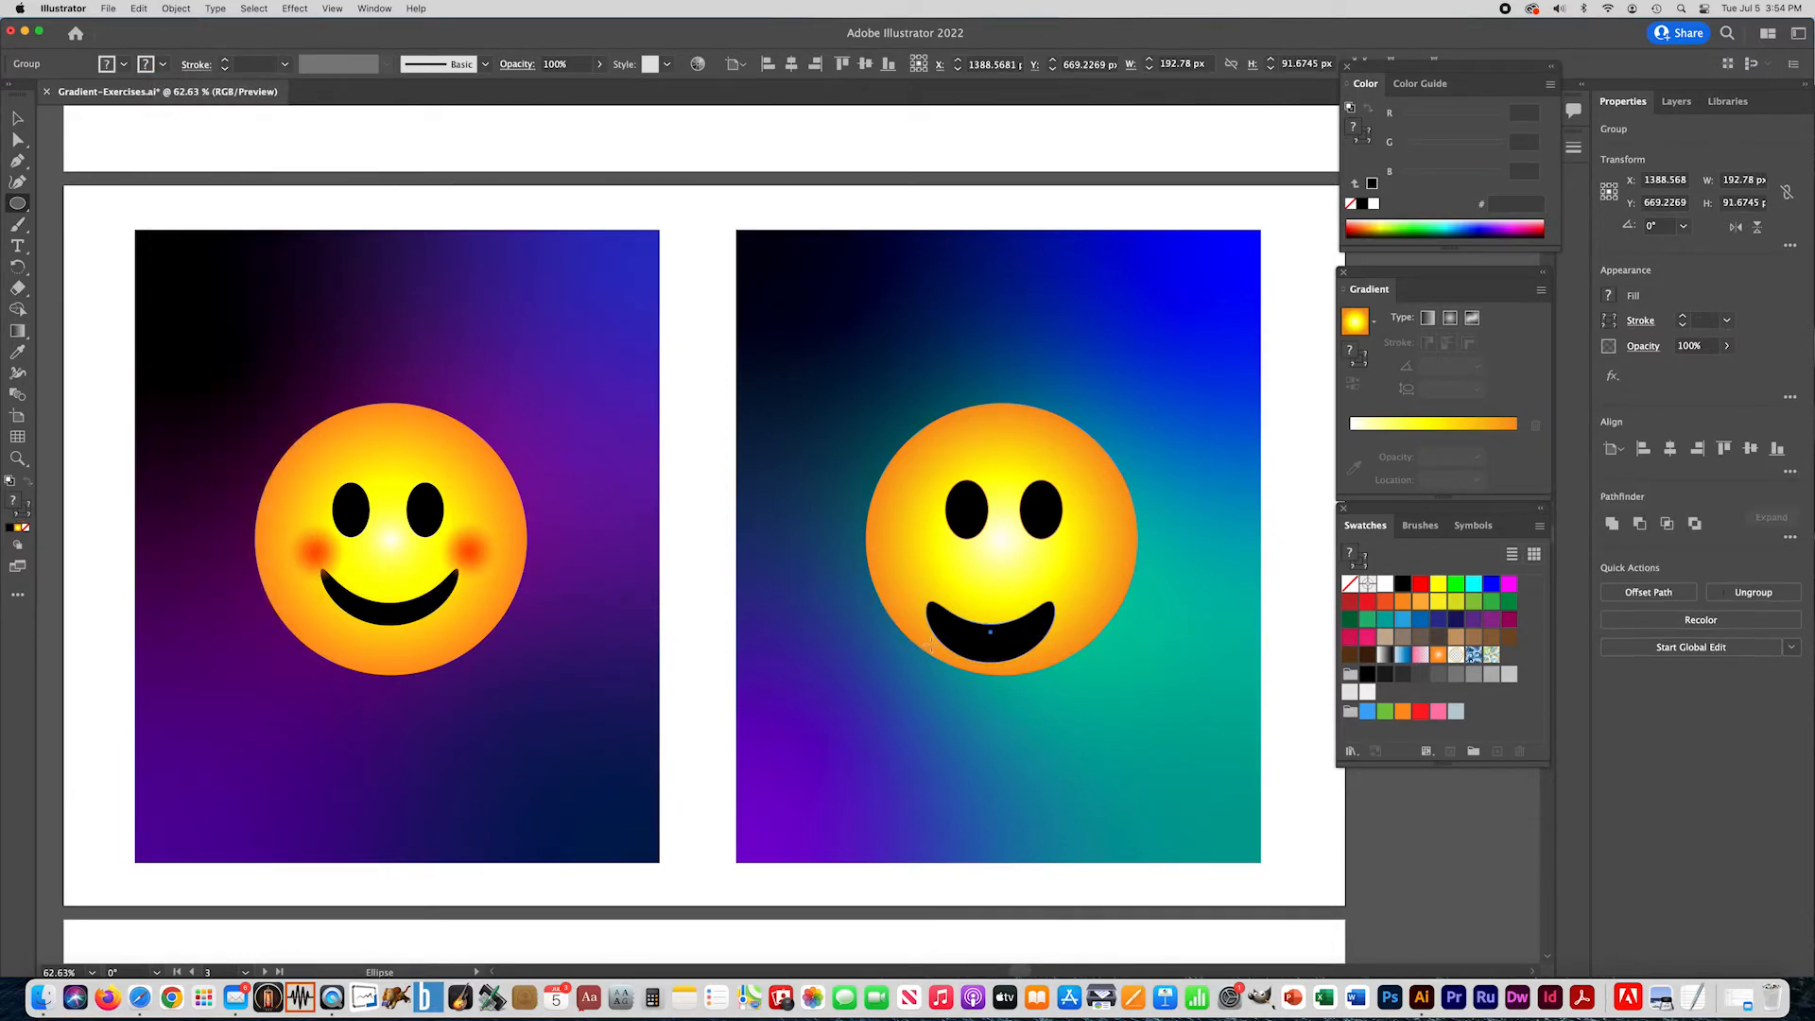
key("v")
left_click_drag(1016, 646, 1029, 628)
left_click(697, 433)
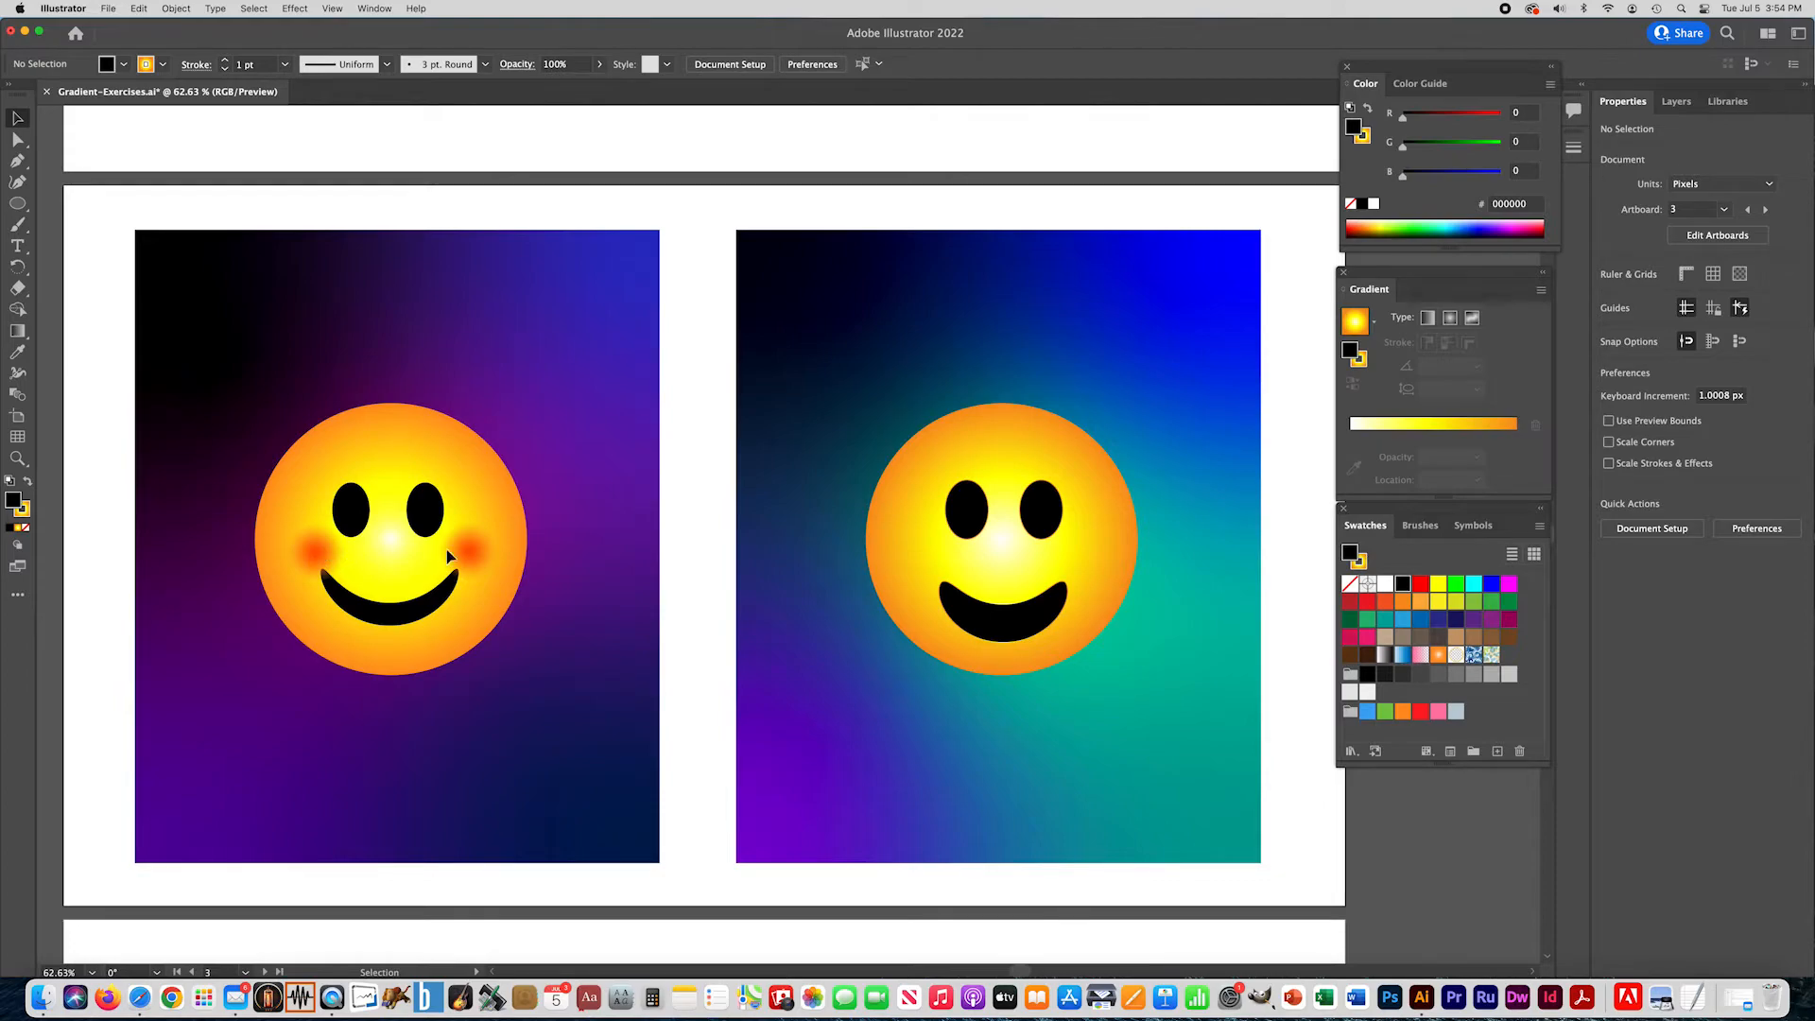
- Draw a circle about 85 px across on the face's left cheek and remove its stroke
left_click(17, 203)
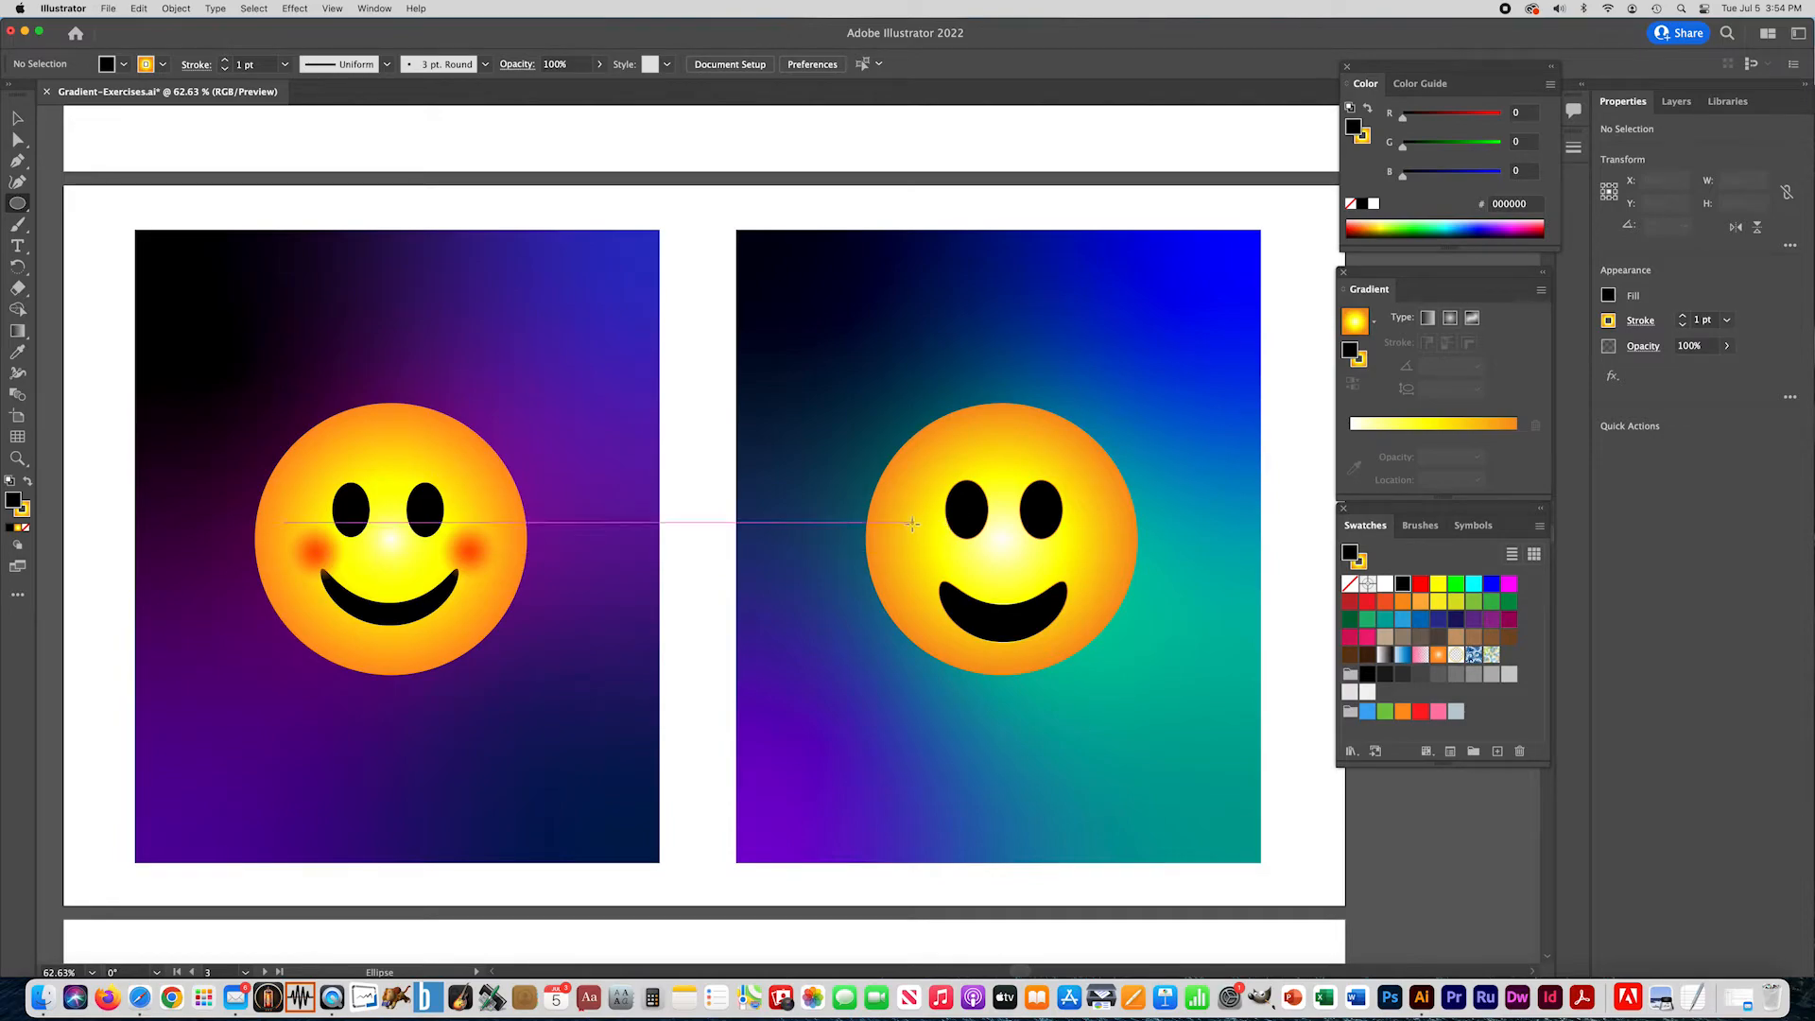
left_click_drag(897, 520, 950, 576)
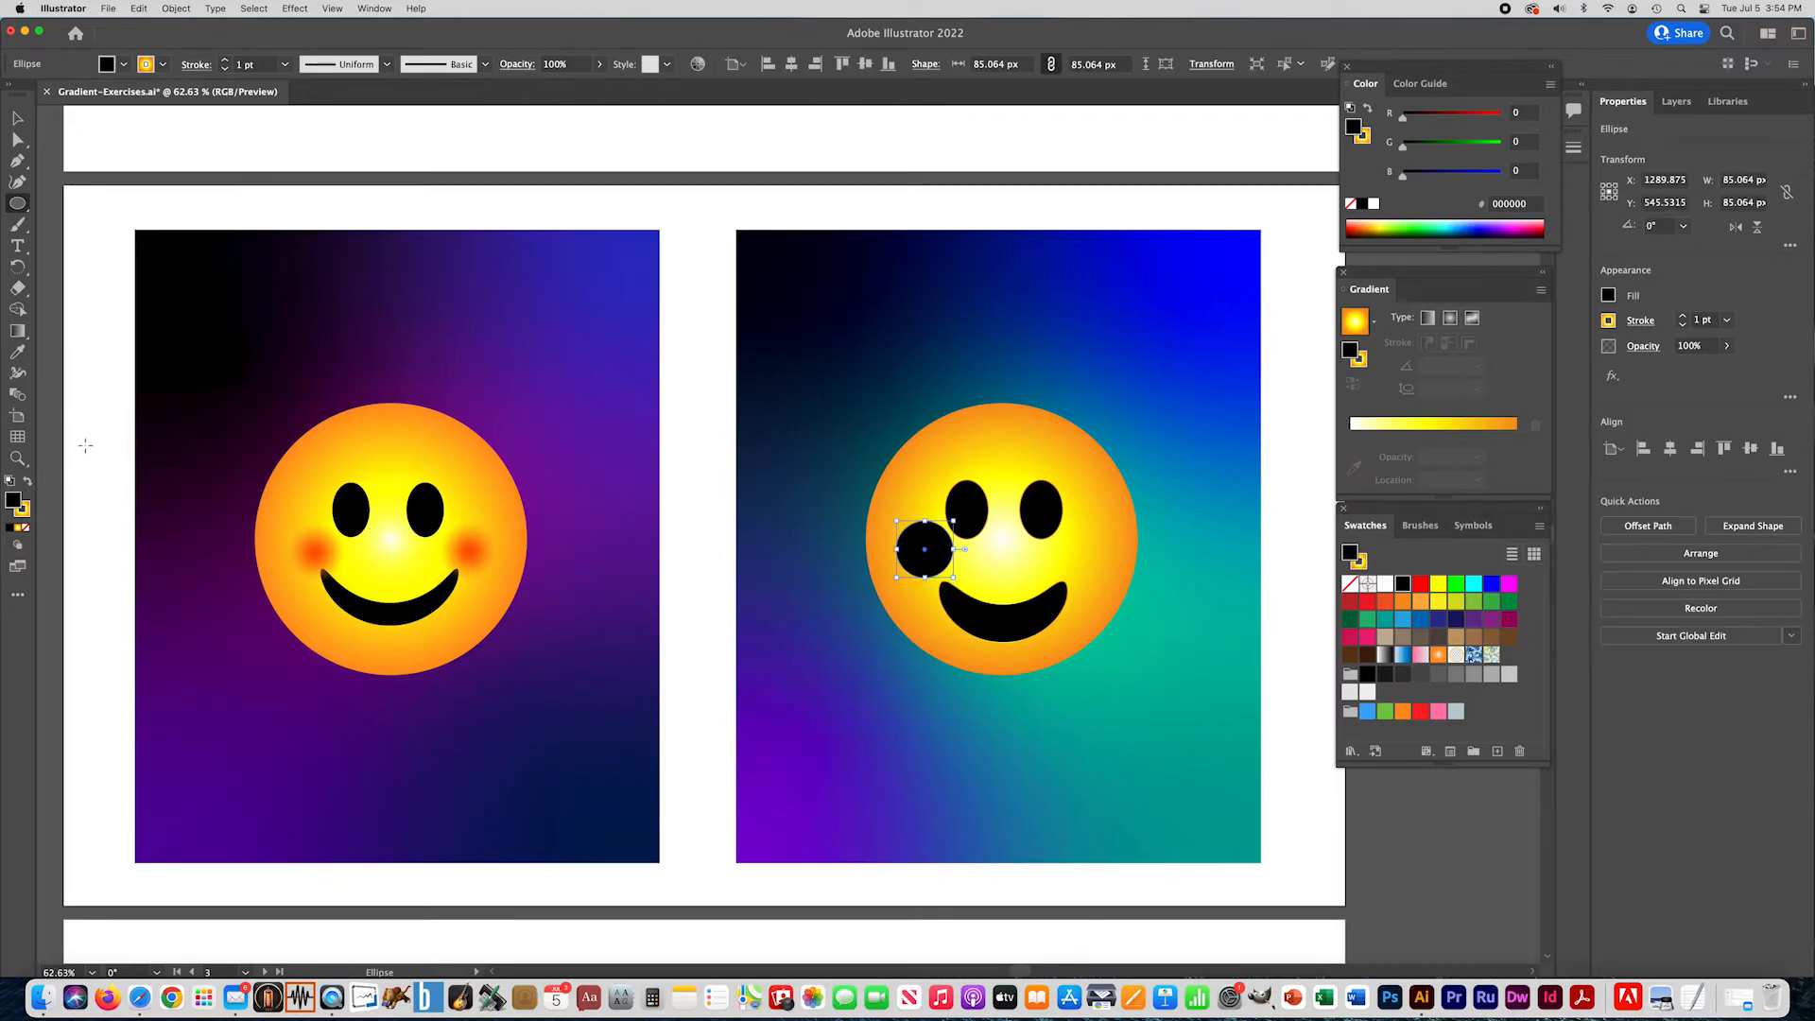
left_click(26, 517)
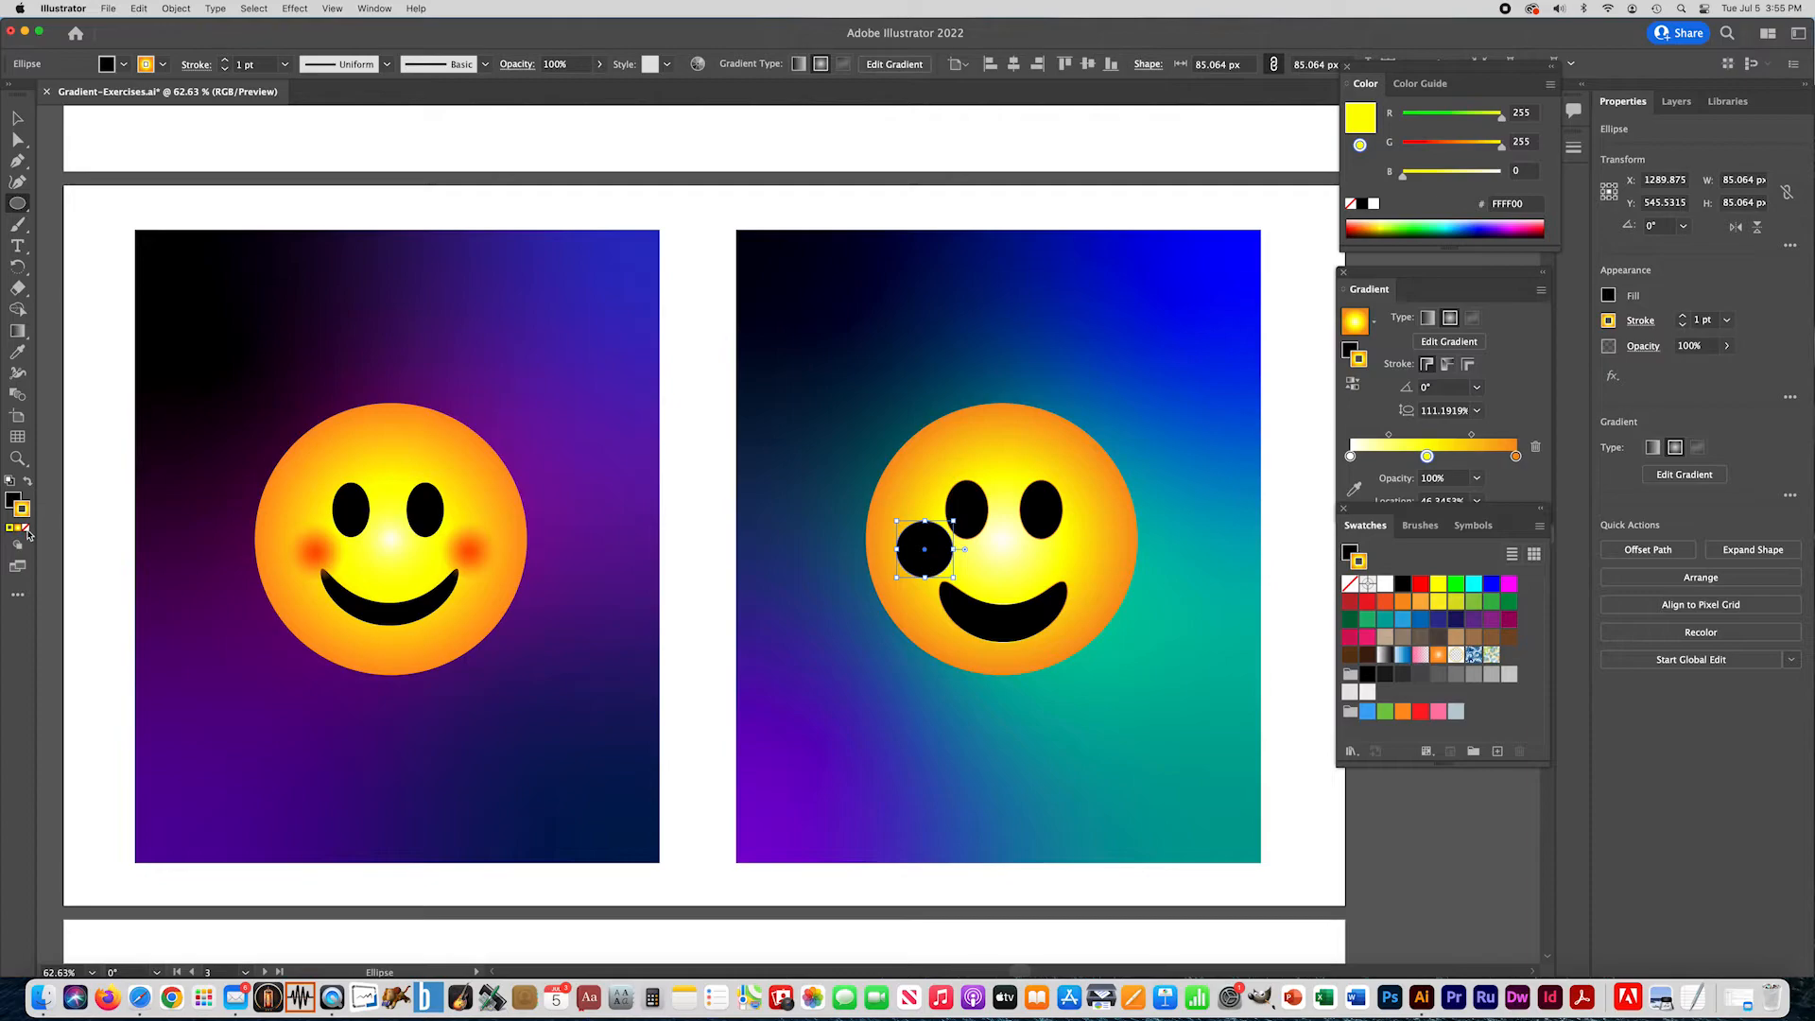
left_click(26, 529)
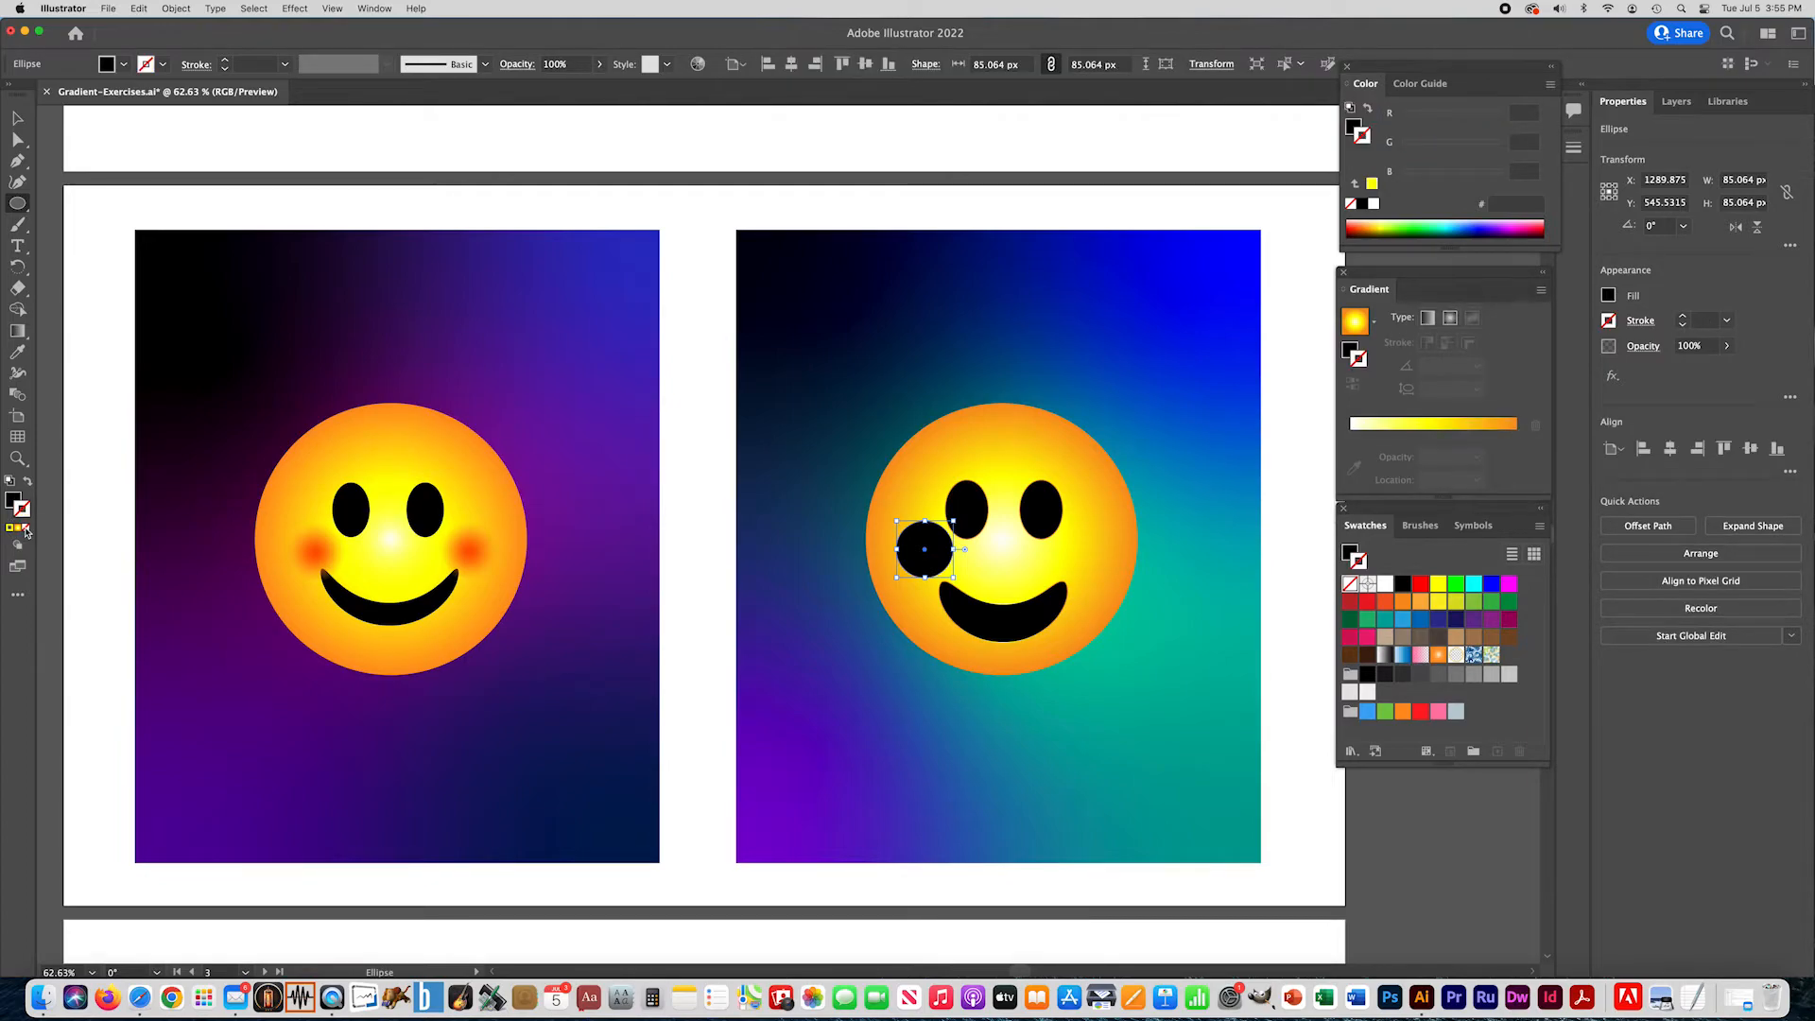
- Remove the stroke from both black eyes and the mouth of the smiley
left_click(17, 117)
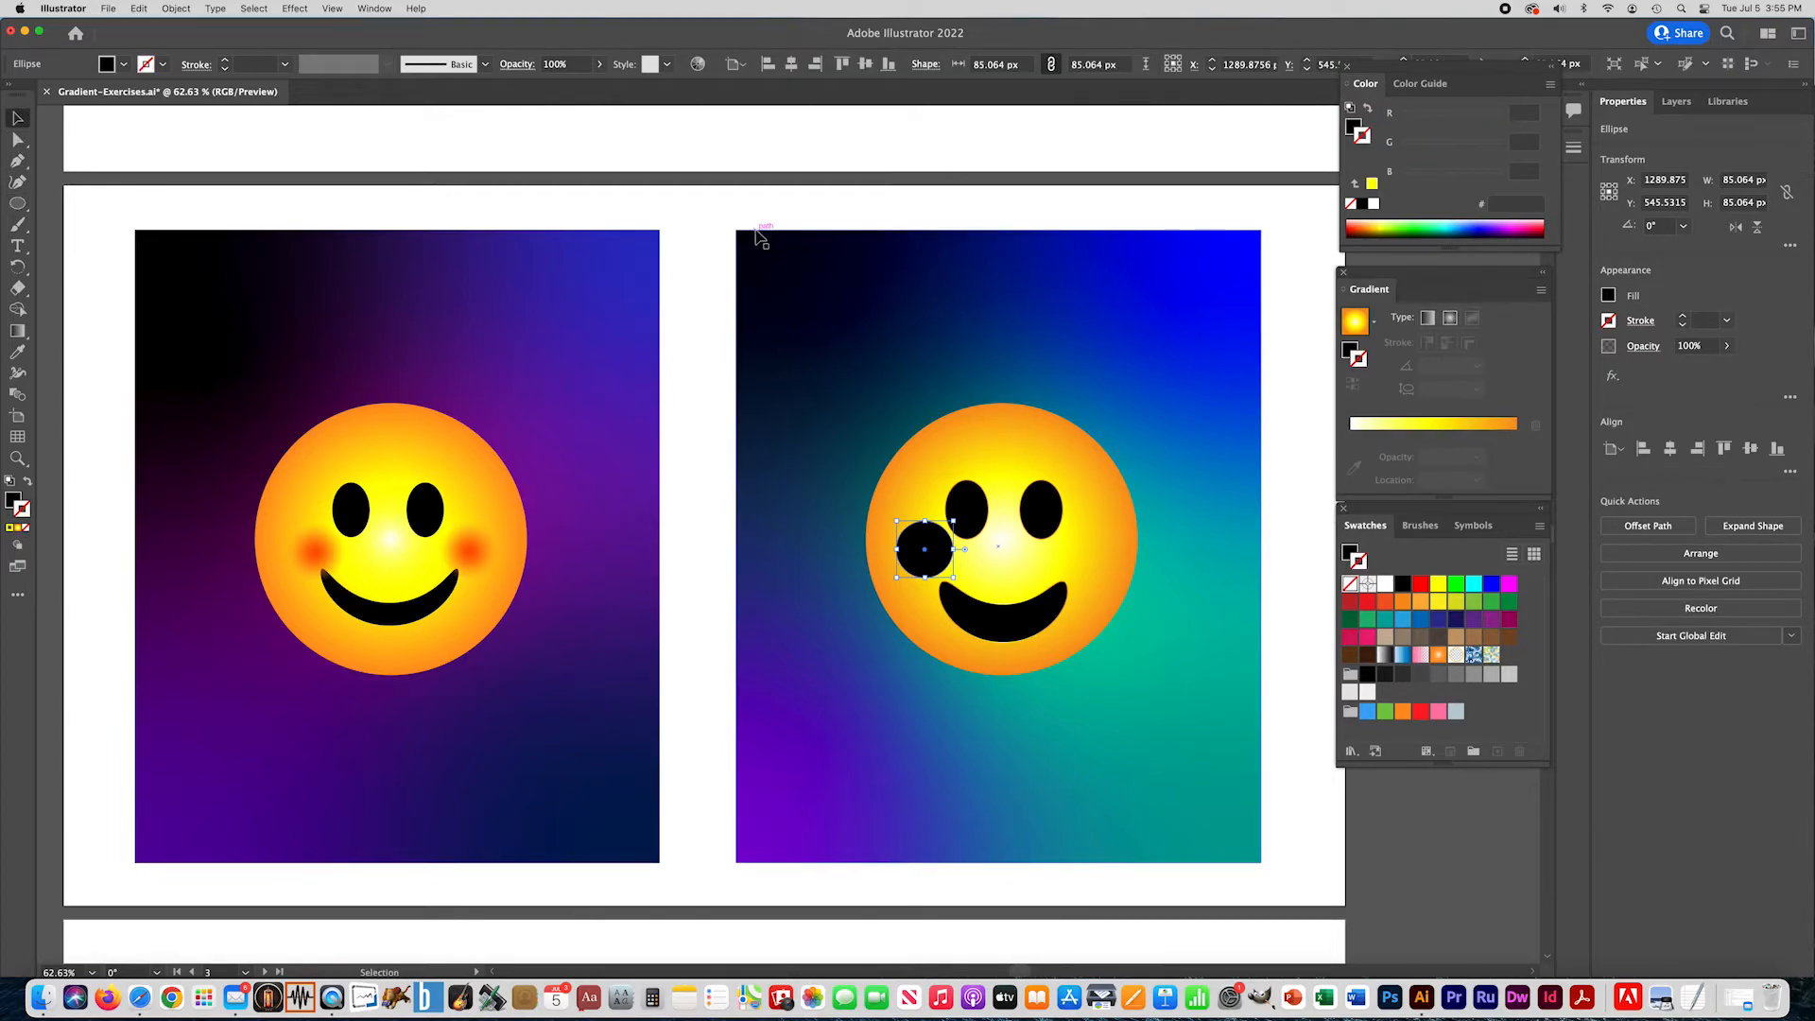
left_click(977, 528)
left_click(1044, 539, "shift")
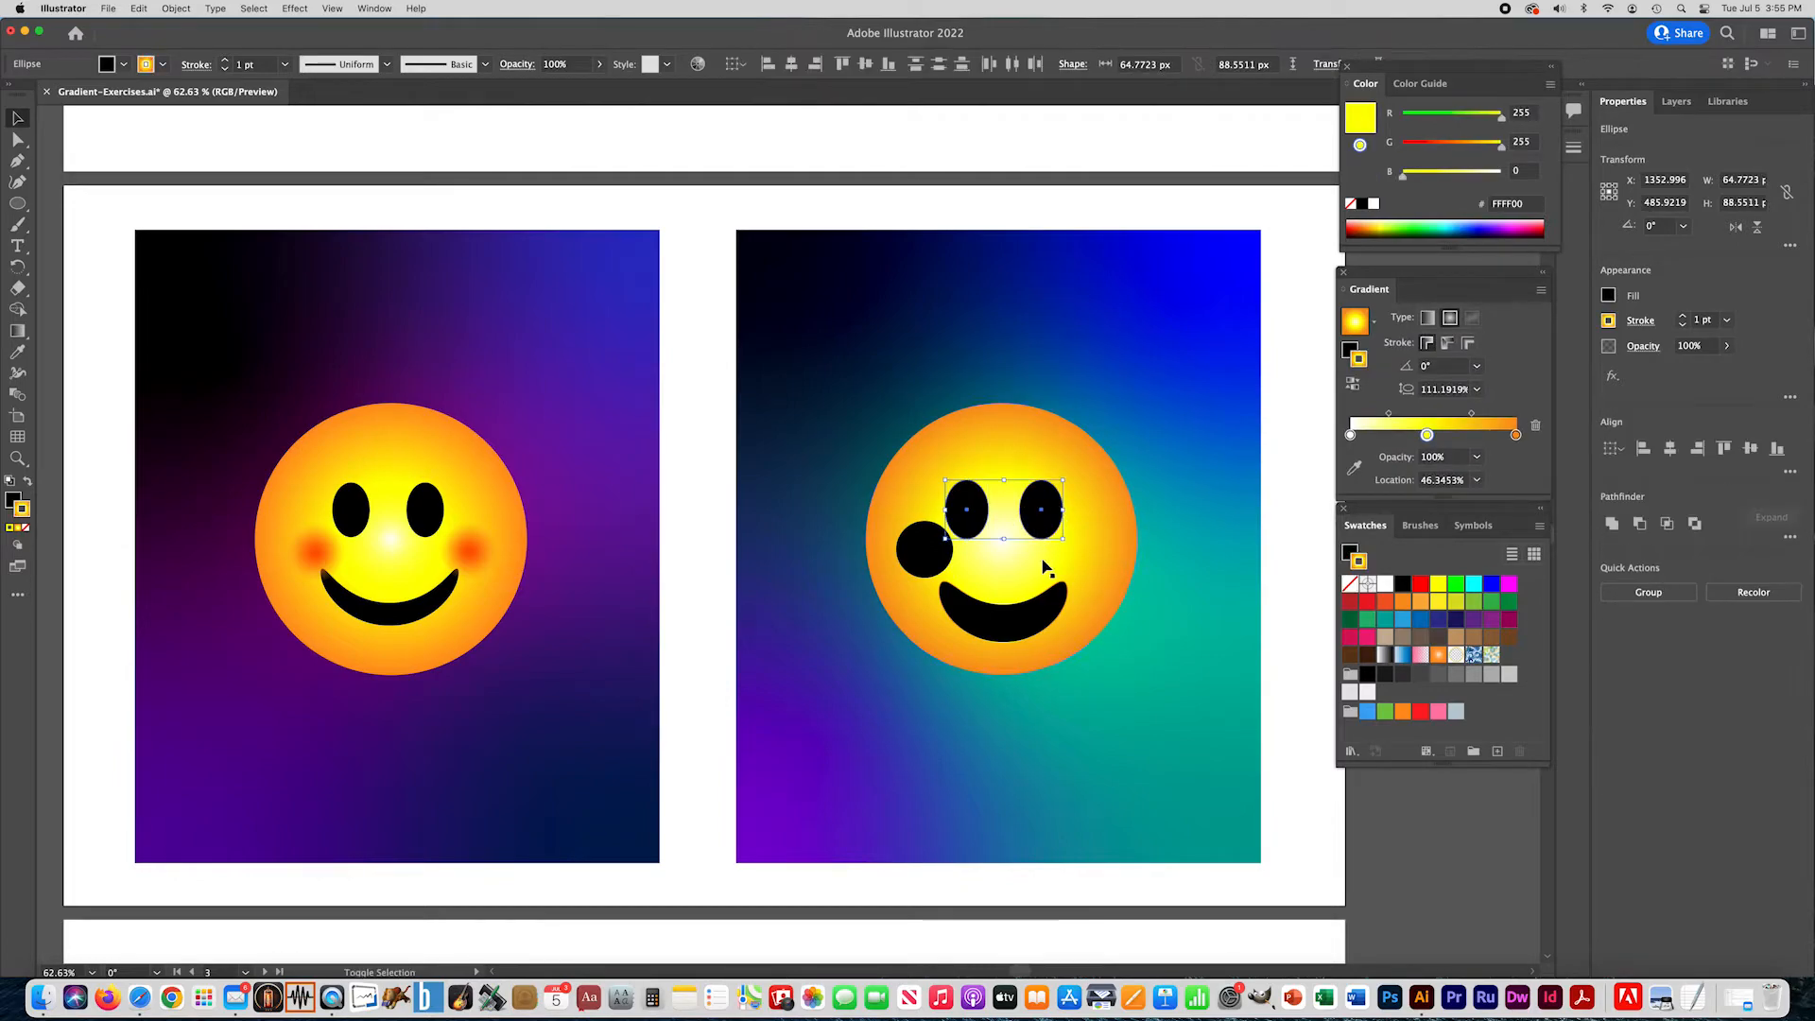
left_click(1005, 637, "shift")
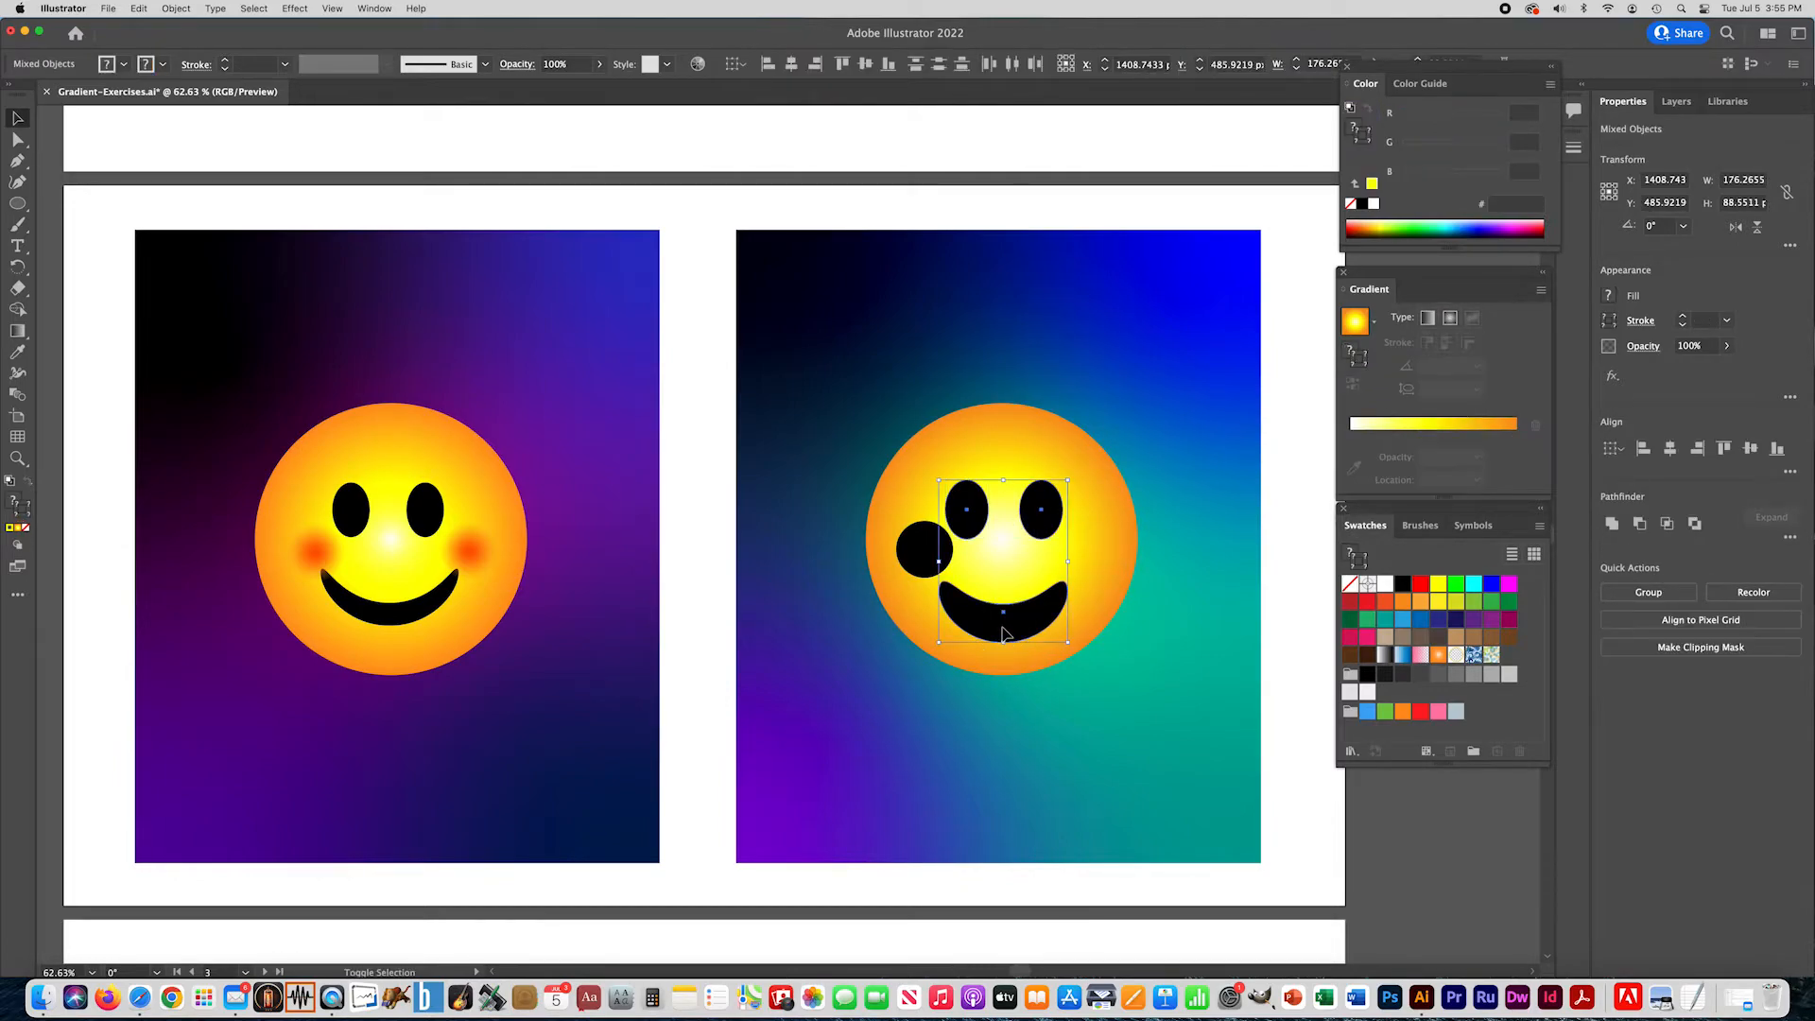
left_click(26, 527)
- Fill the black cheek circle with the radial gradient, delete its yellow stop, and make the center stop red
left_click(922, 542)
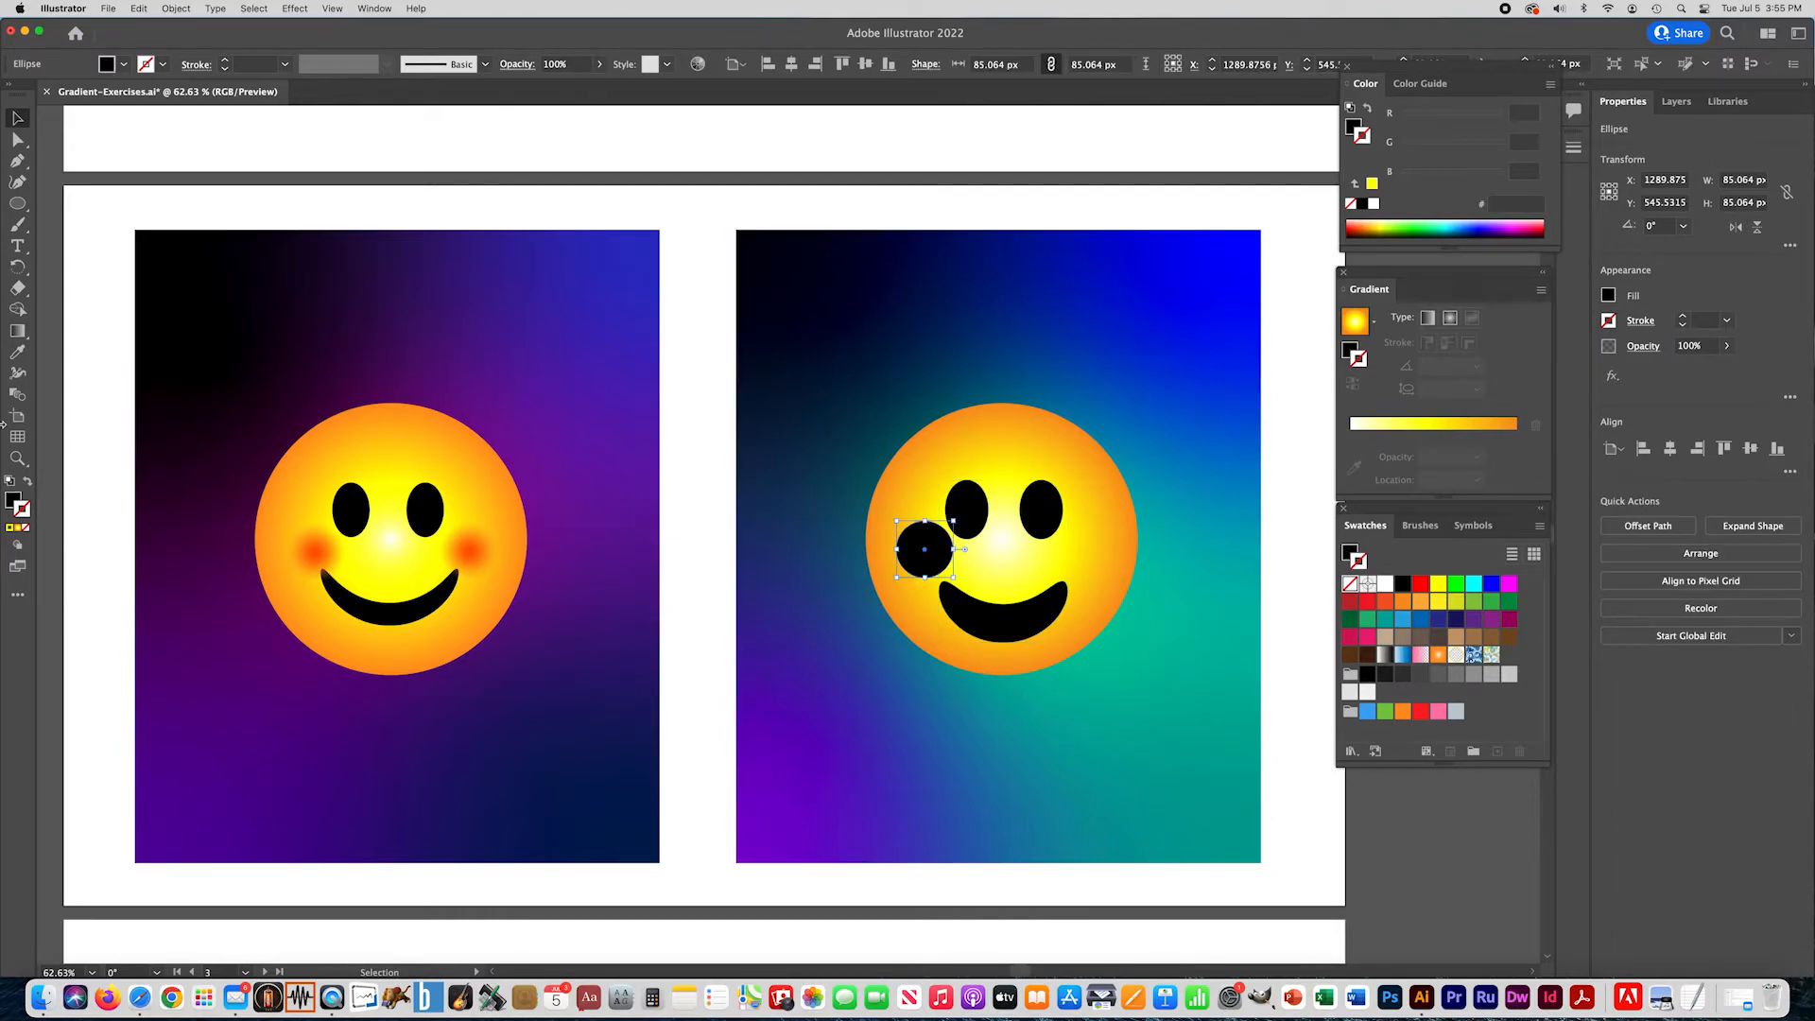
left_click(13, 502)
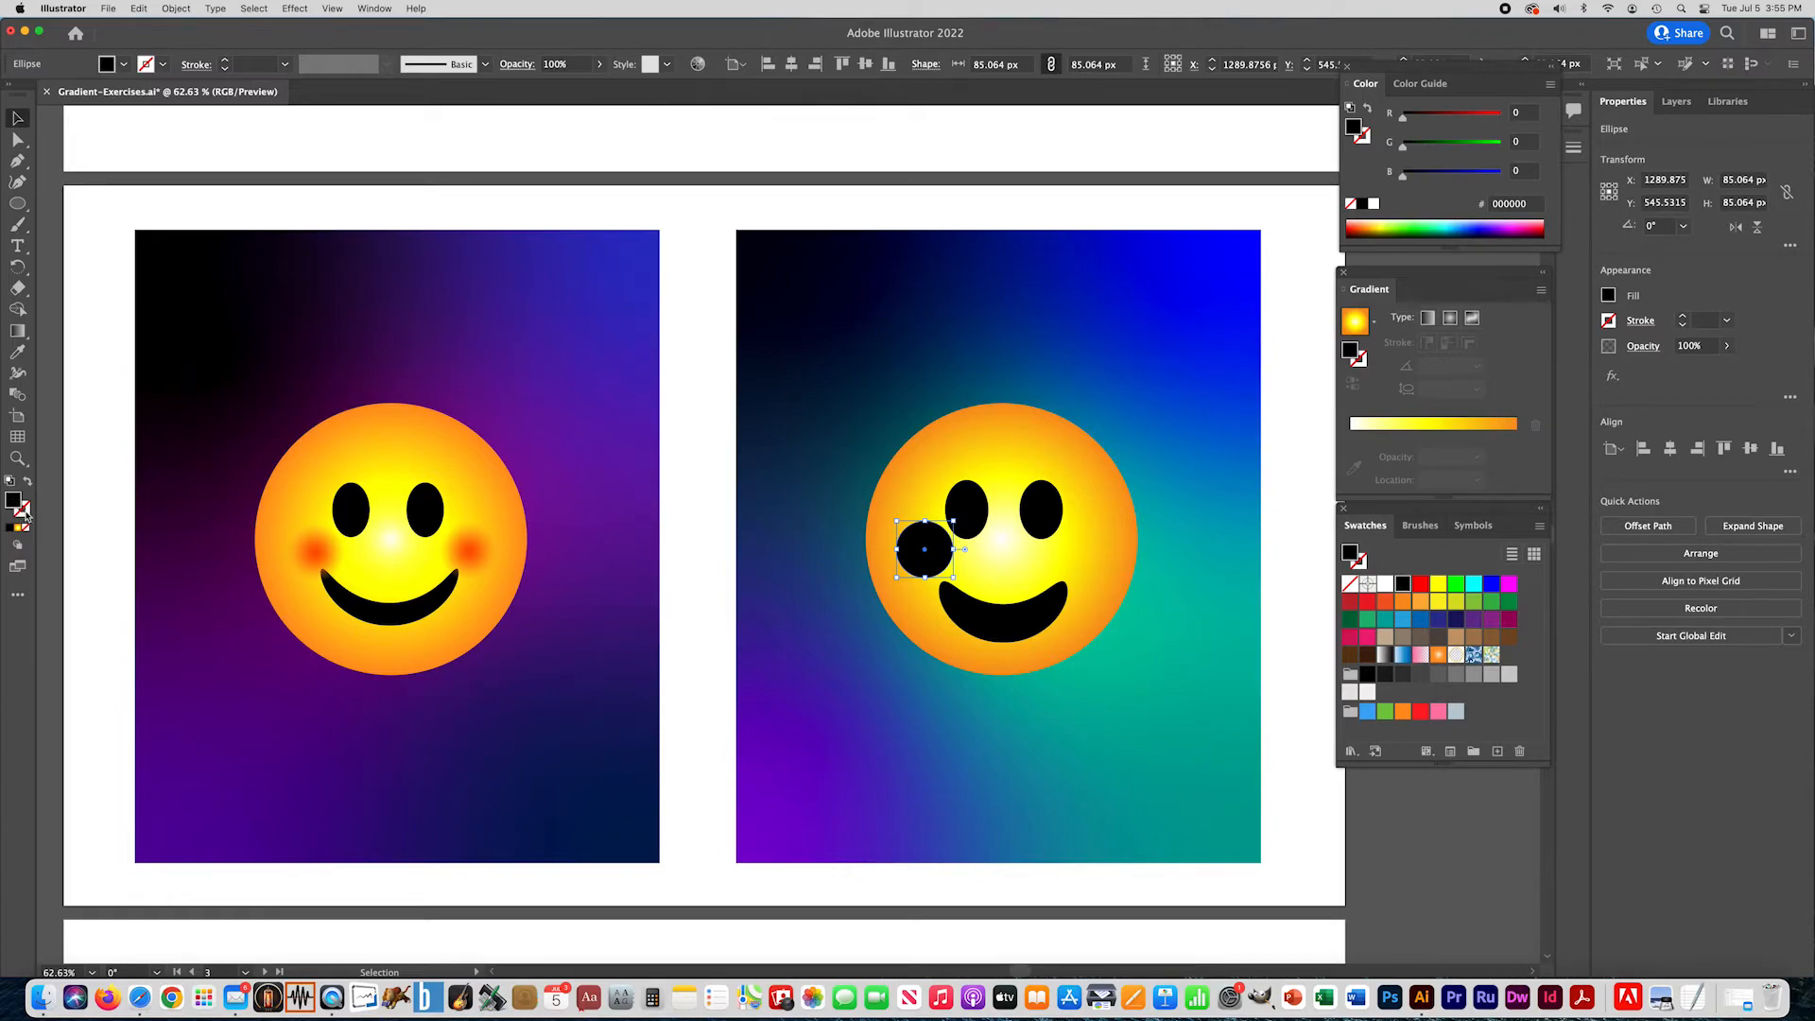
left_click(24, 513)
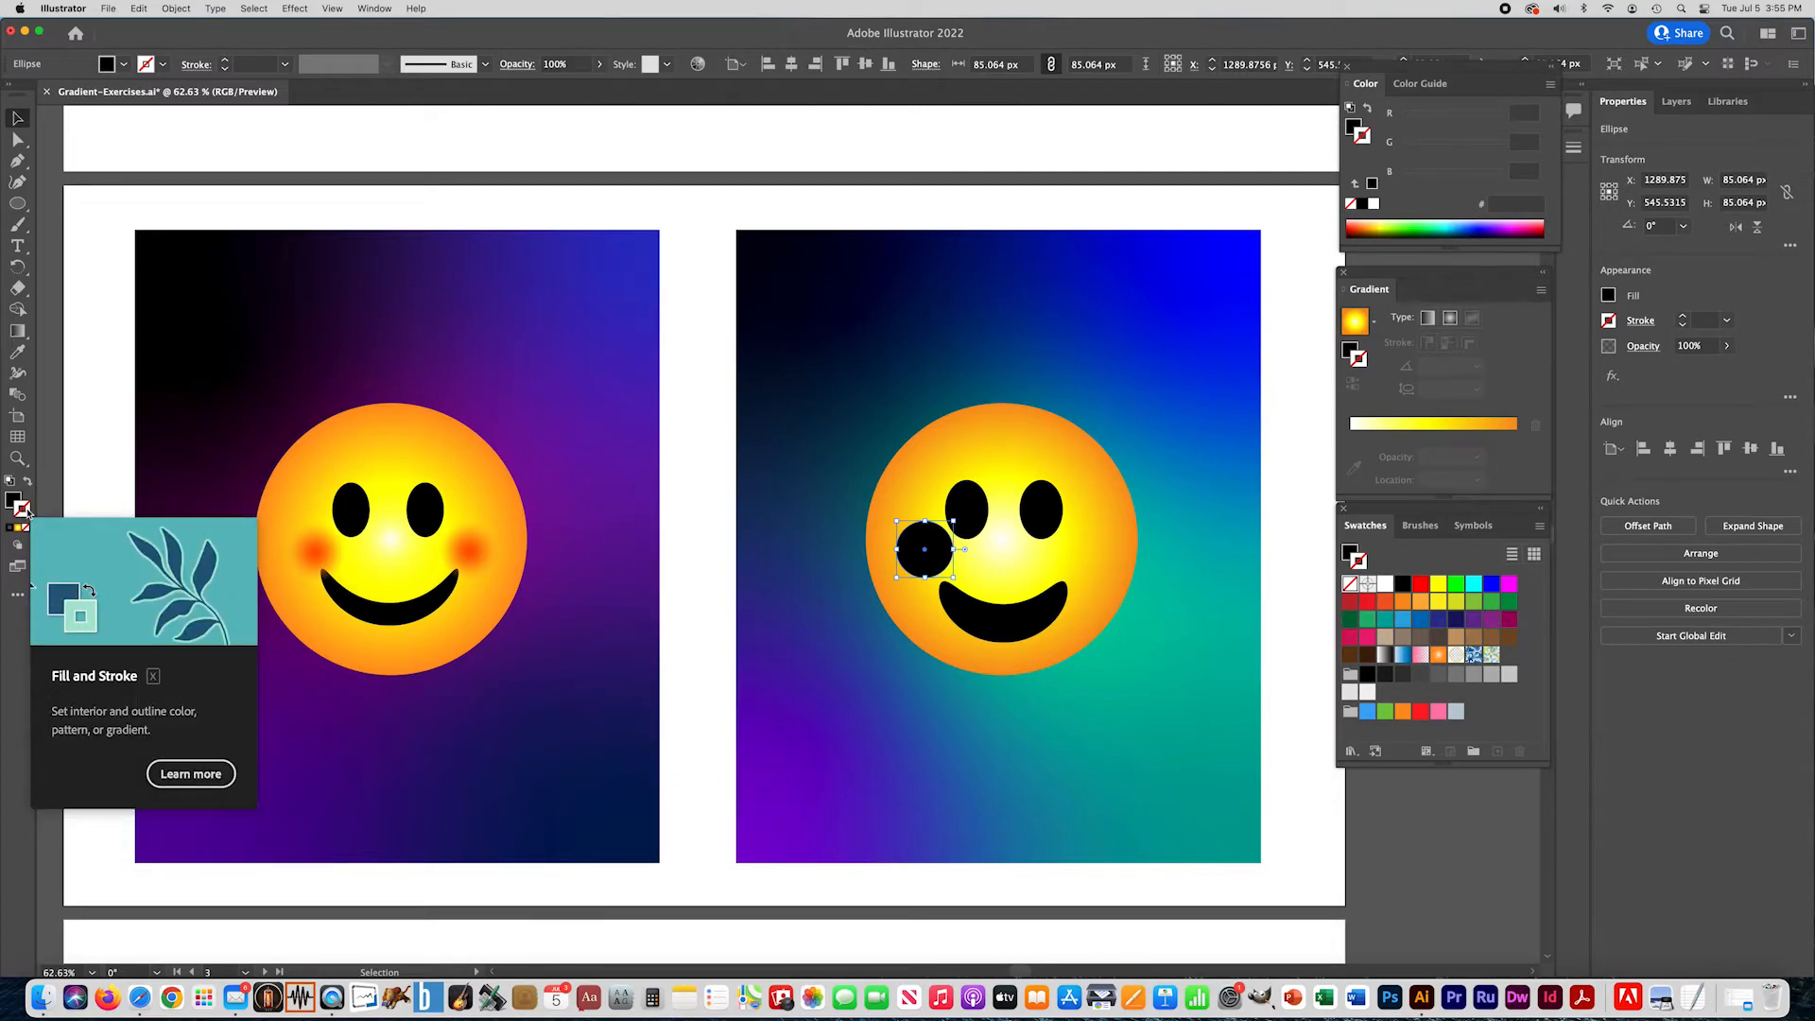
left_click(13, 499)
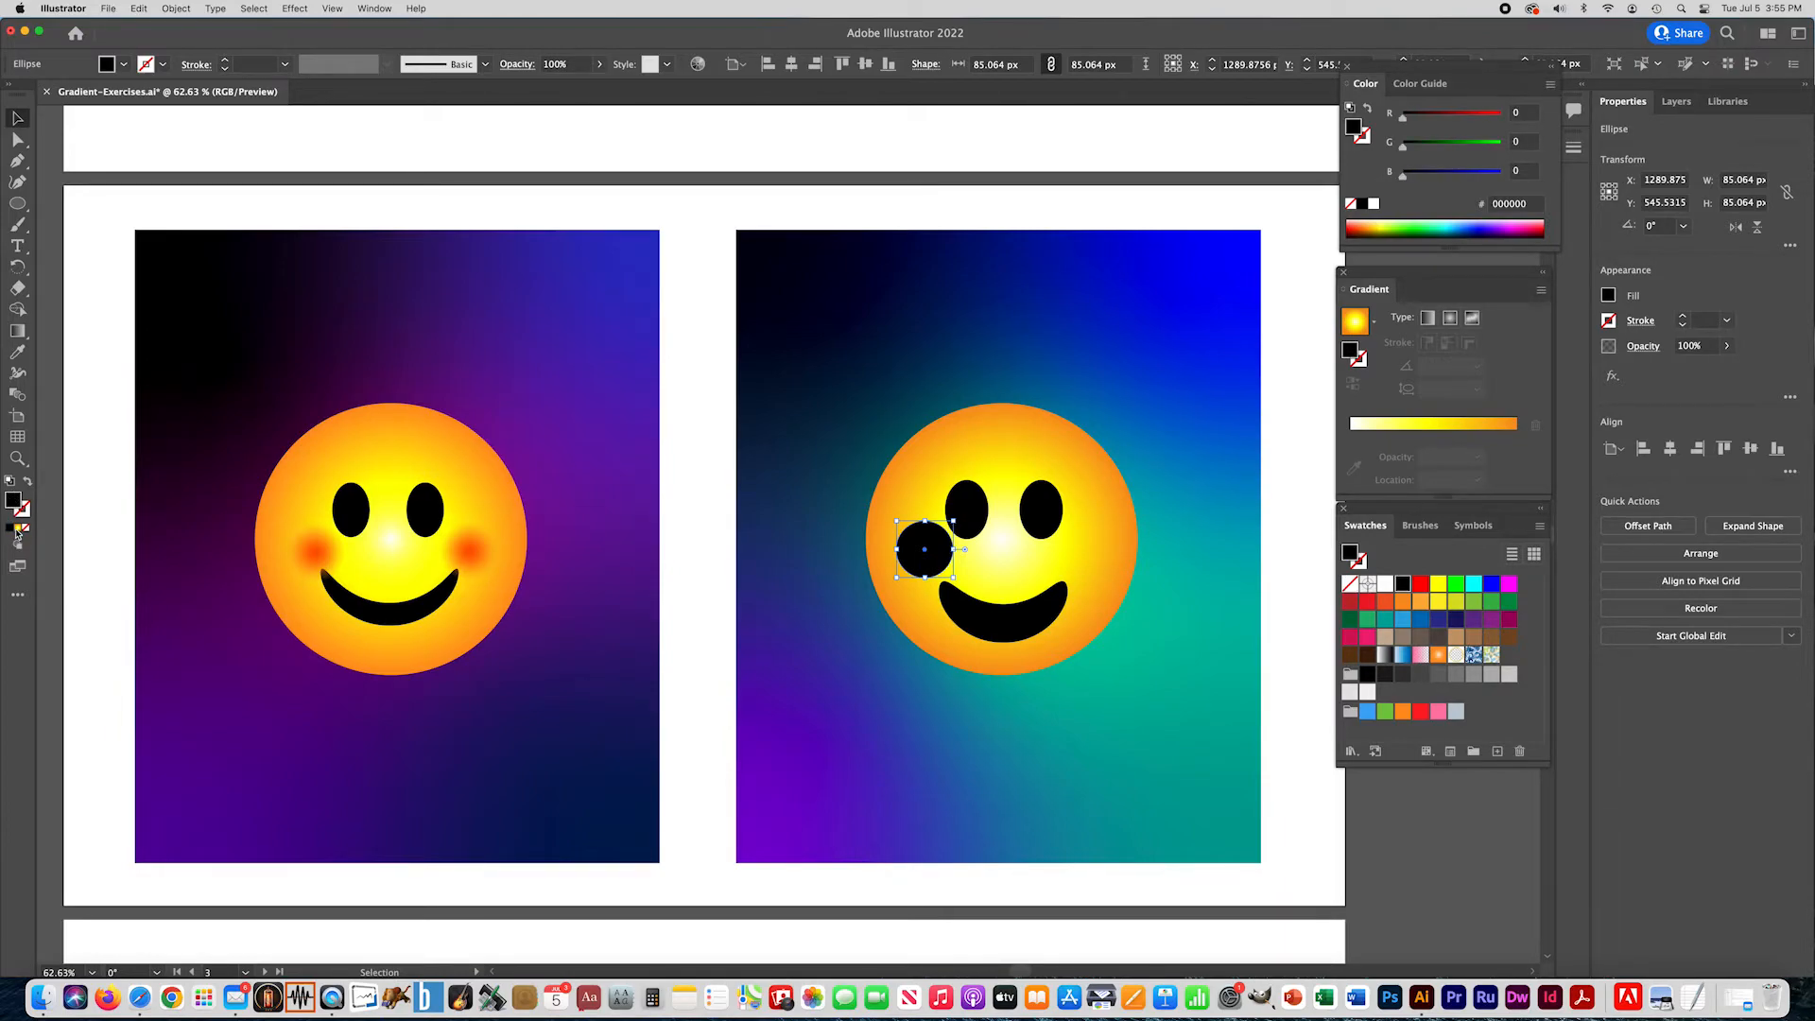
left_click(17, 529)
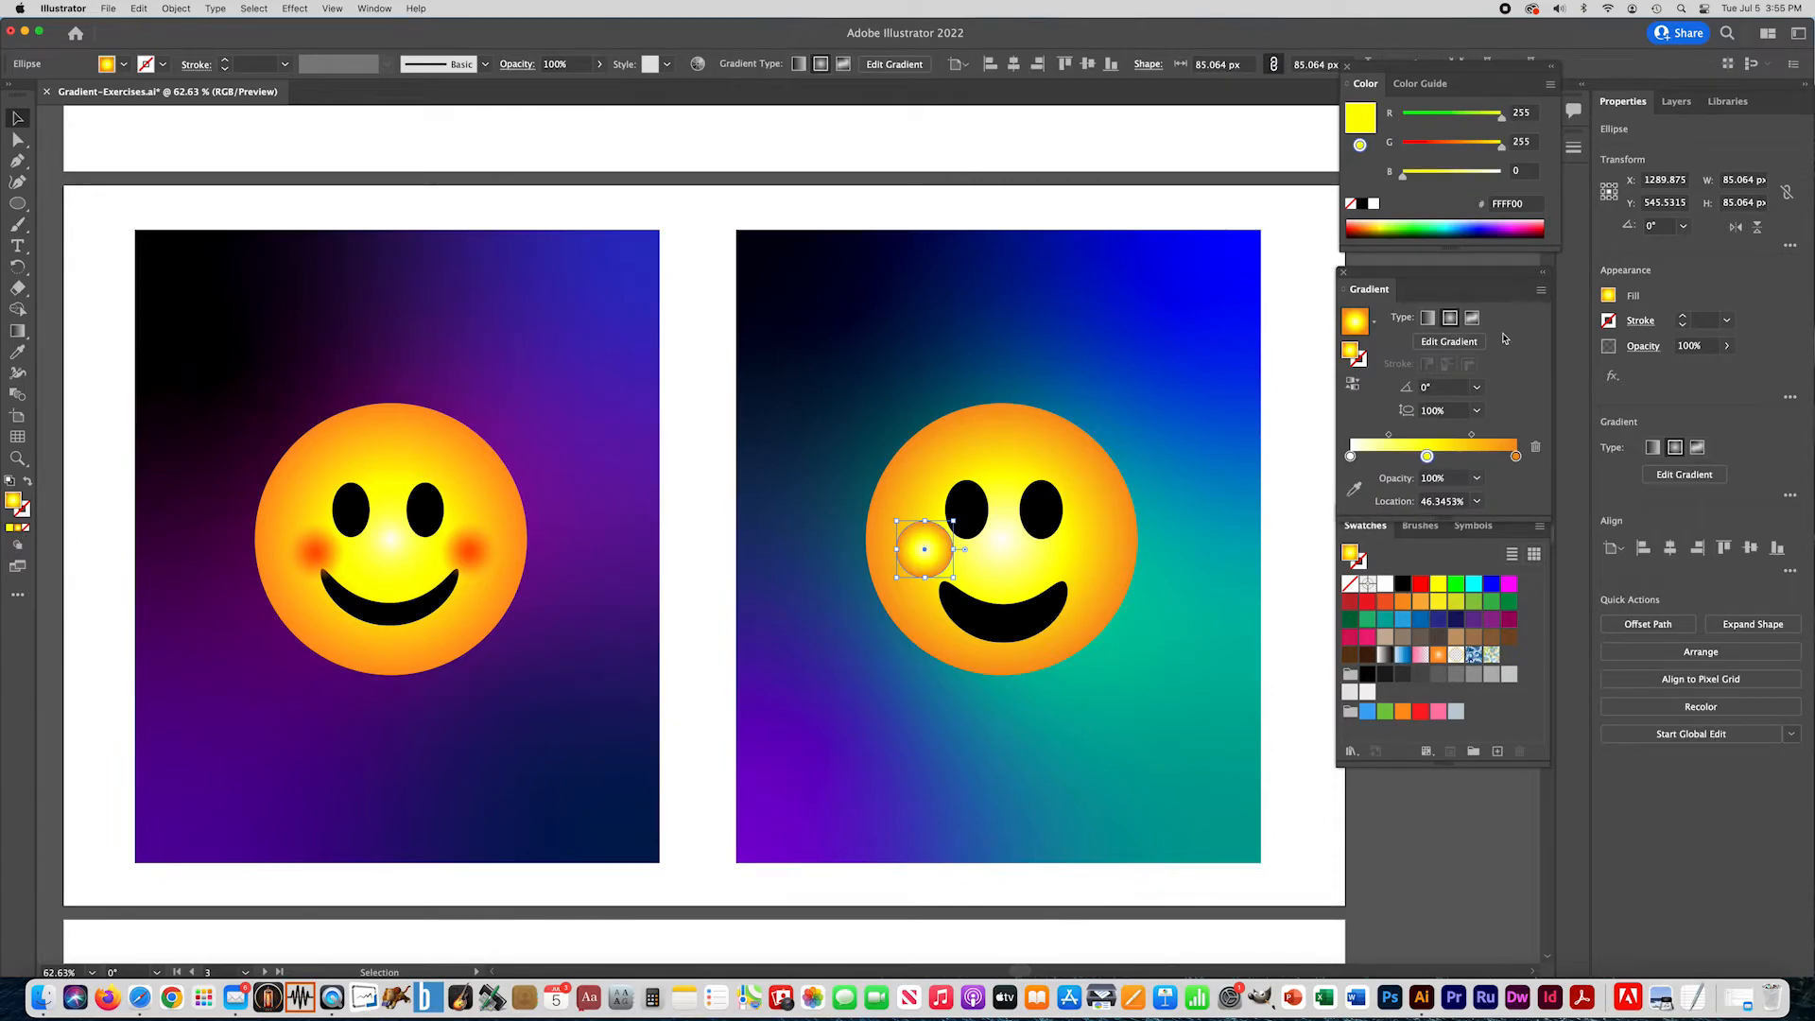
left_click_drag(1427, 457, 1429, 486)
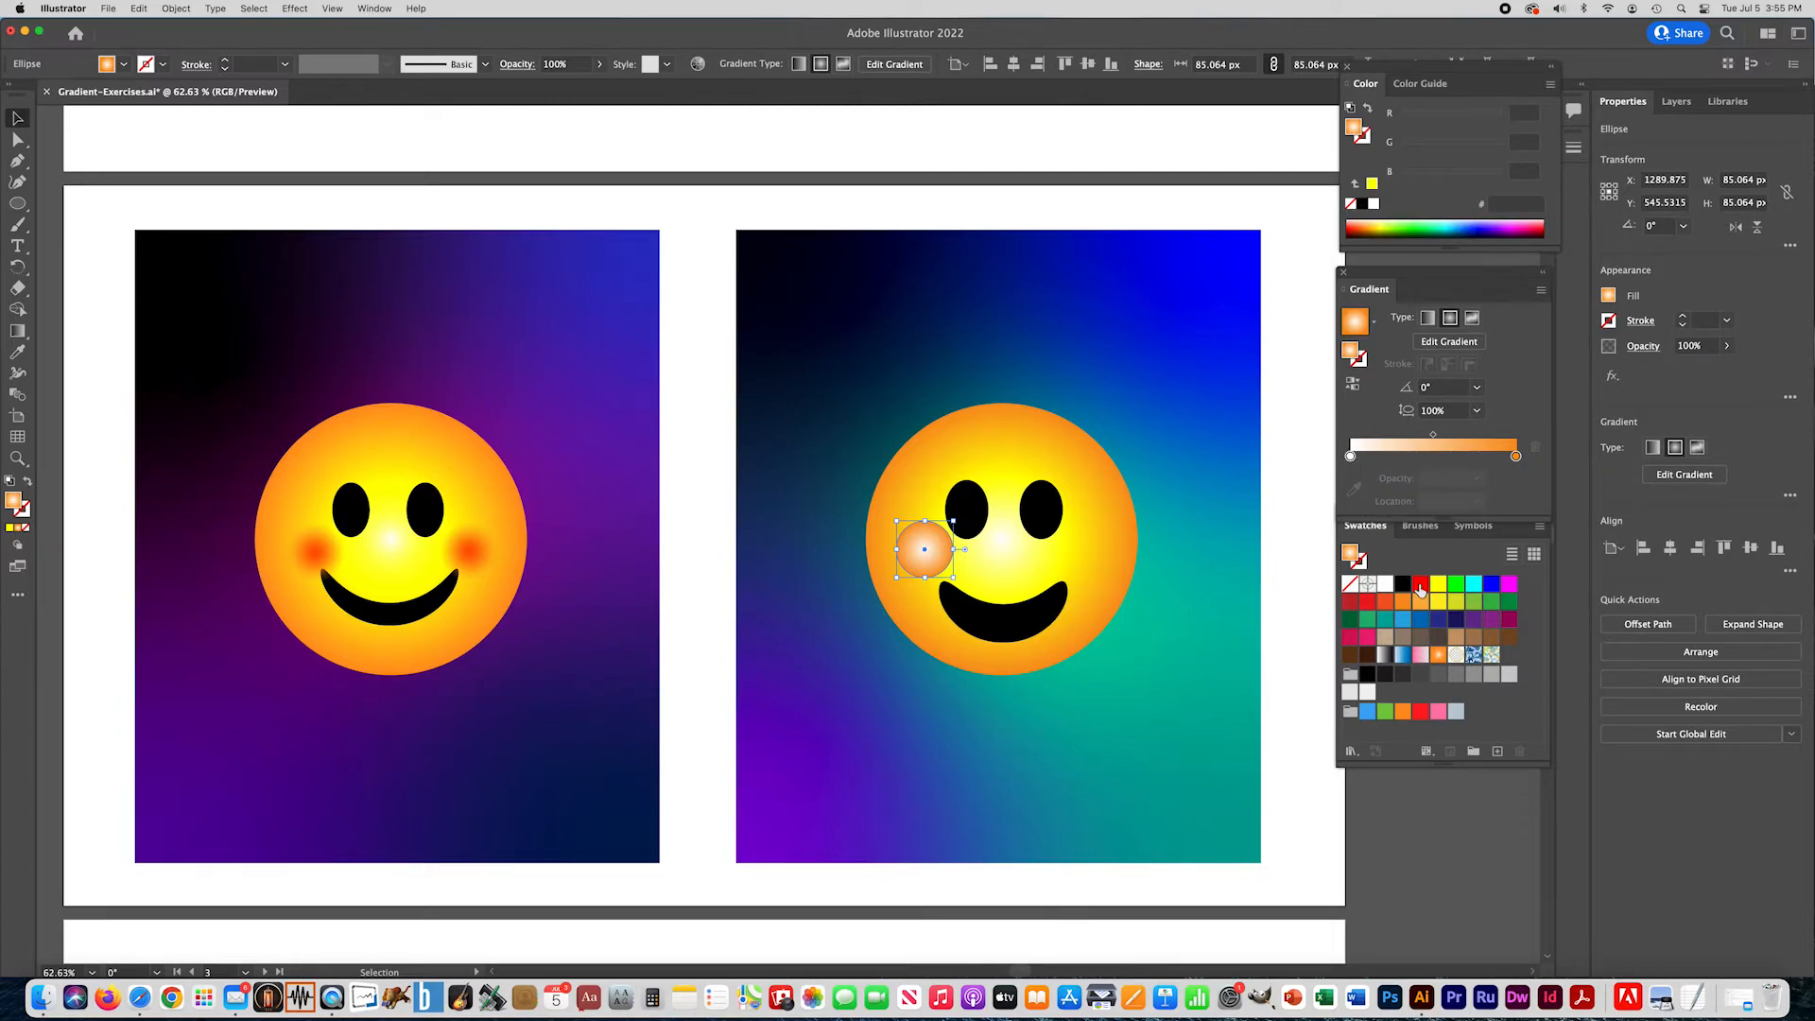
left_click_drag(1421, 591, 1351, 455)
- Lower the outer orange stop's opacity so the cheek's edge fades out, and place a copy on the face's other cheek
left_click_drag(1517, 461, 1493, 457)
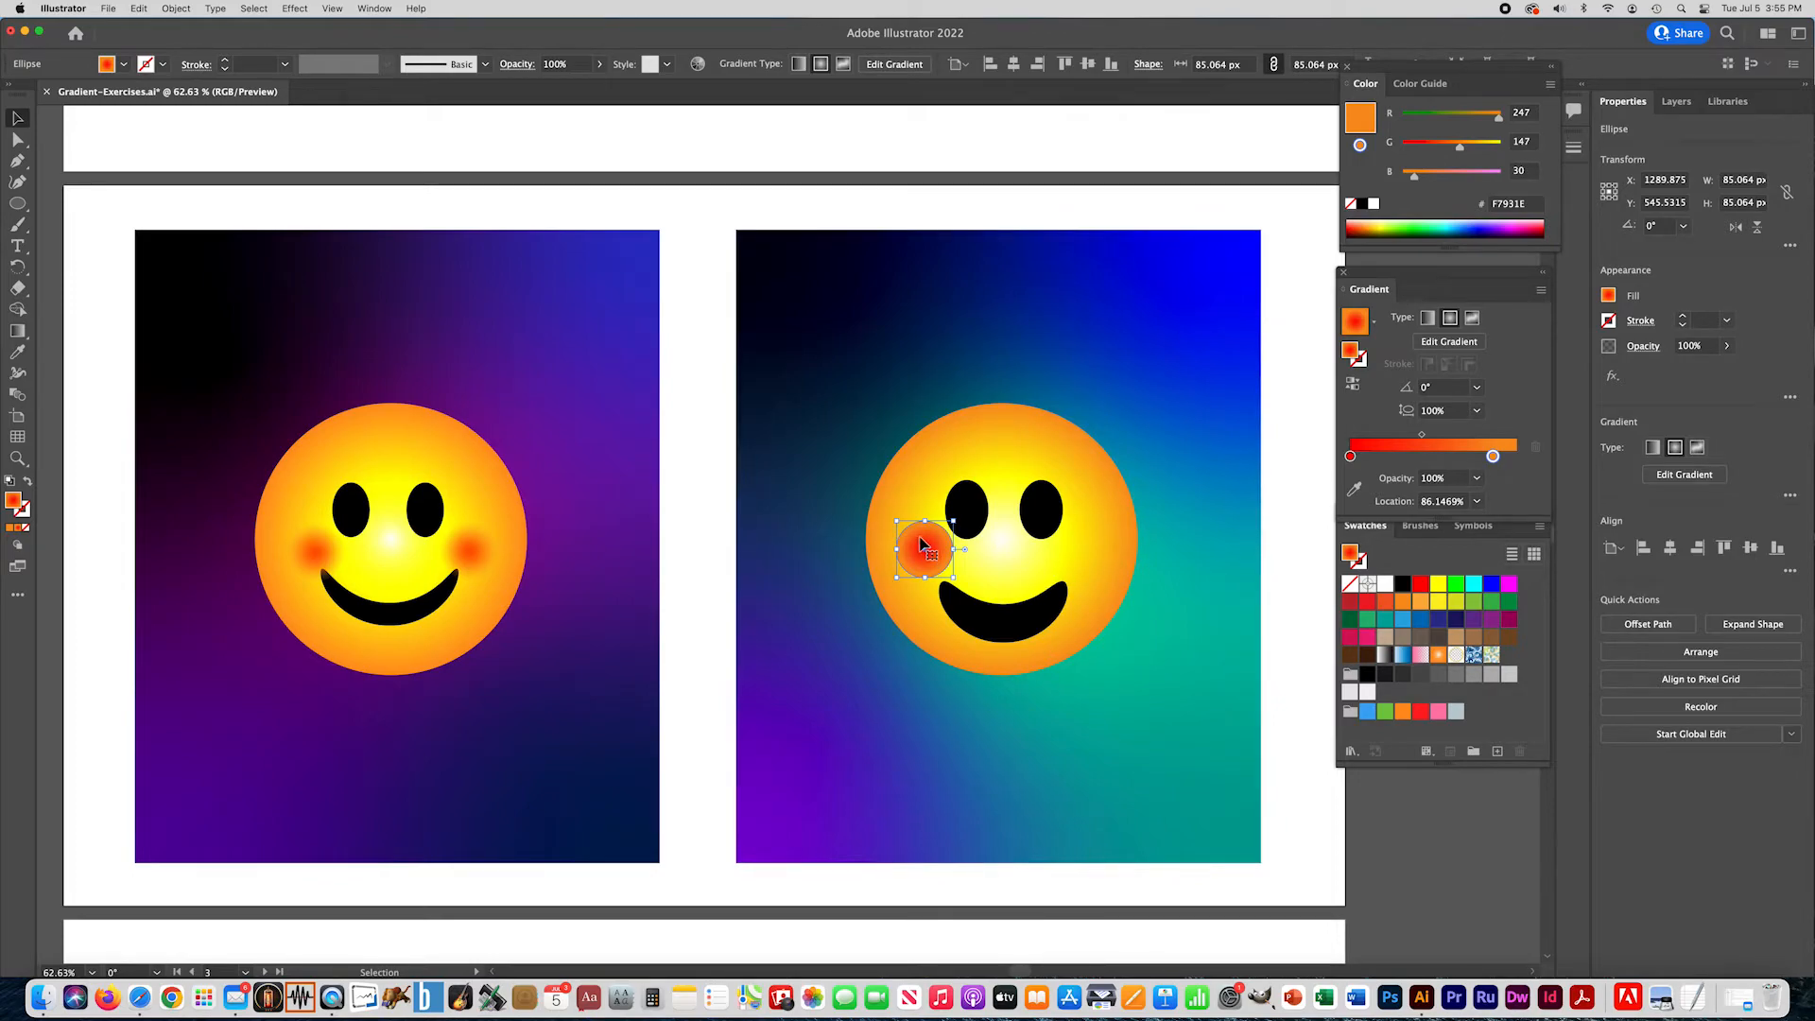
left_click(1479, 483)
left_click(1504, 501)
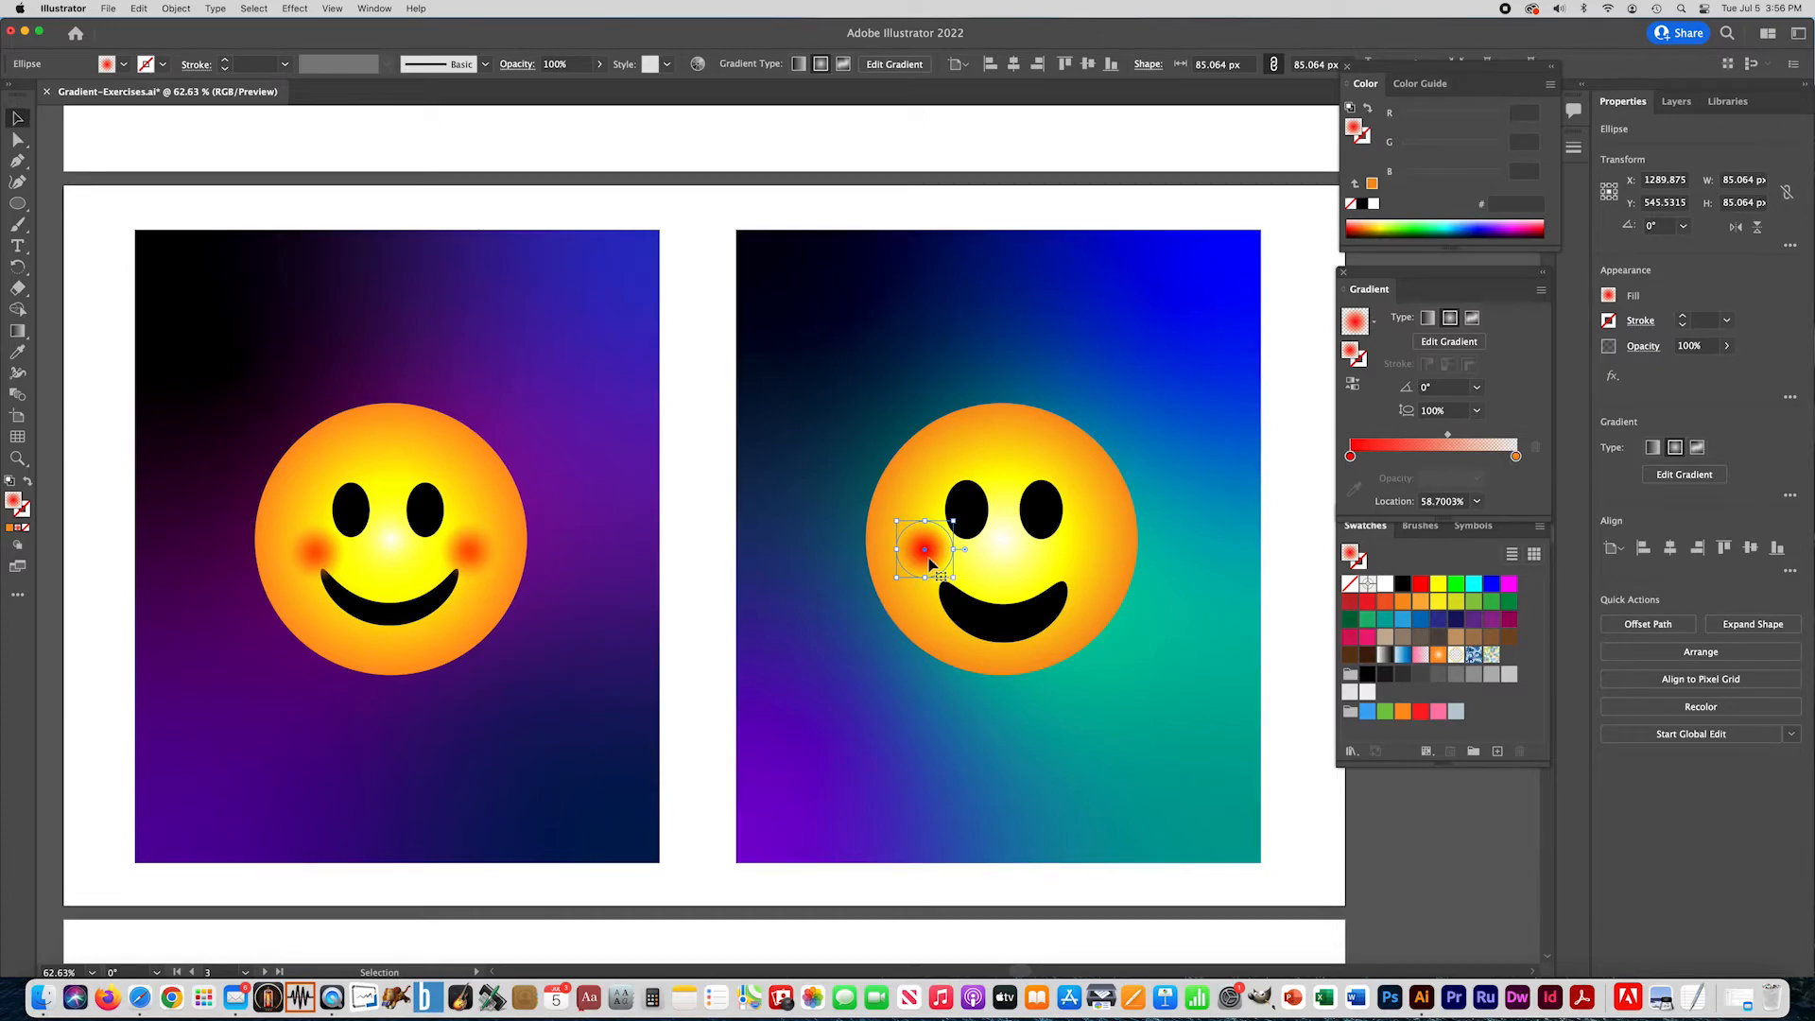
left_click_drag(933, 567, 1082, 586)
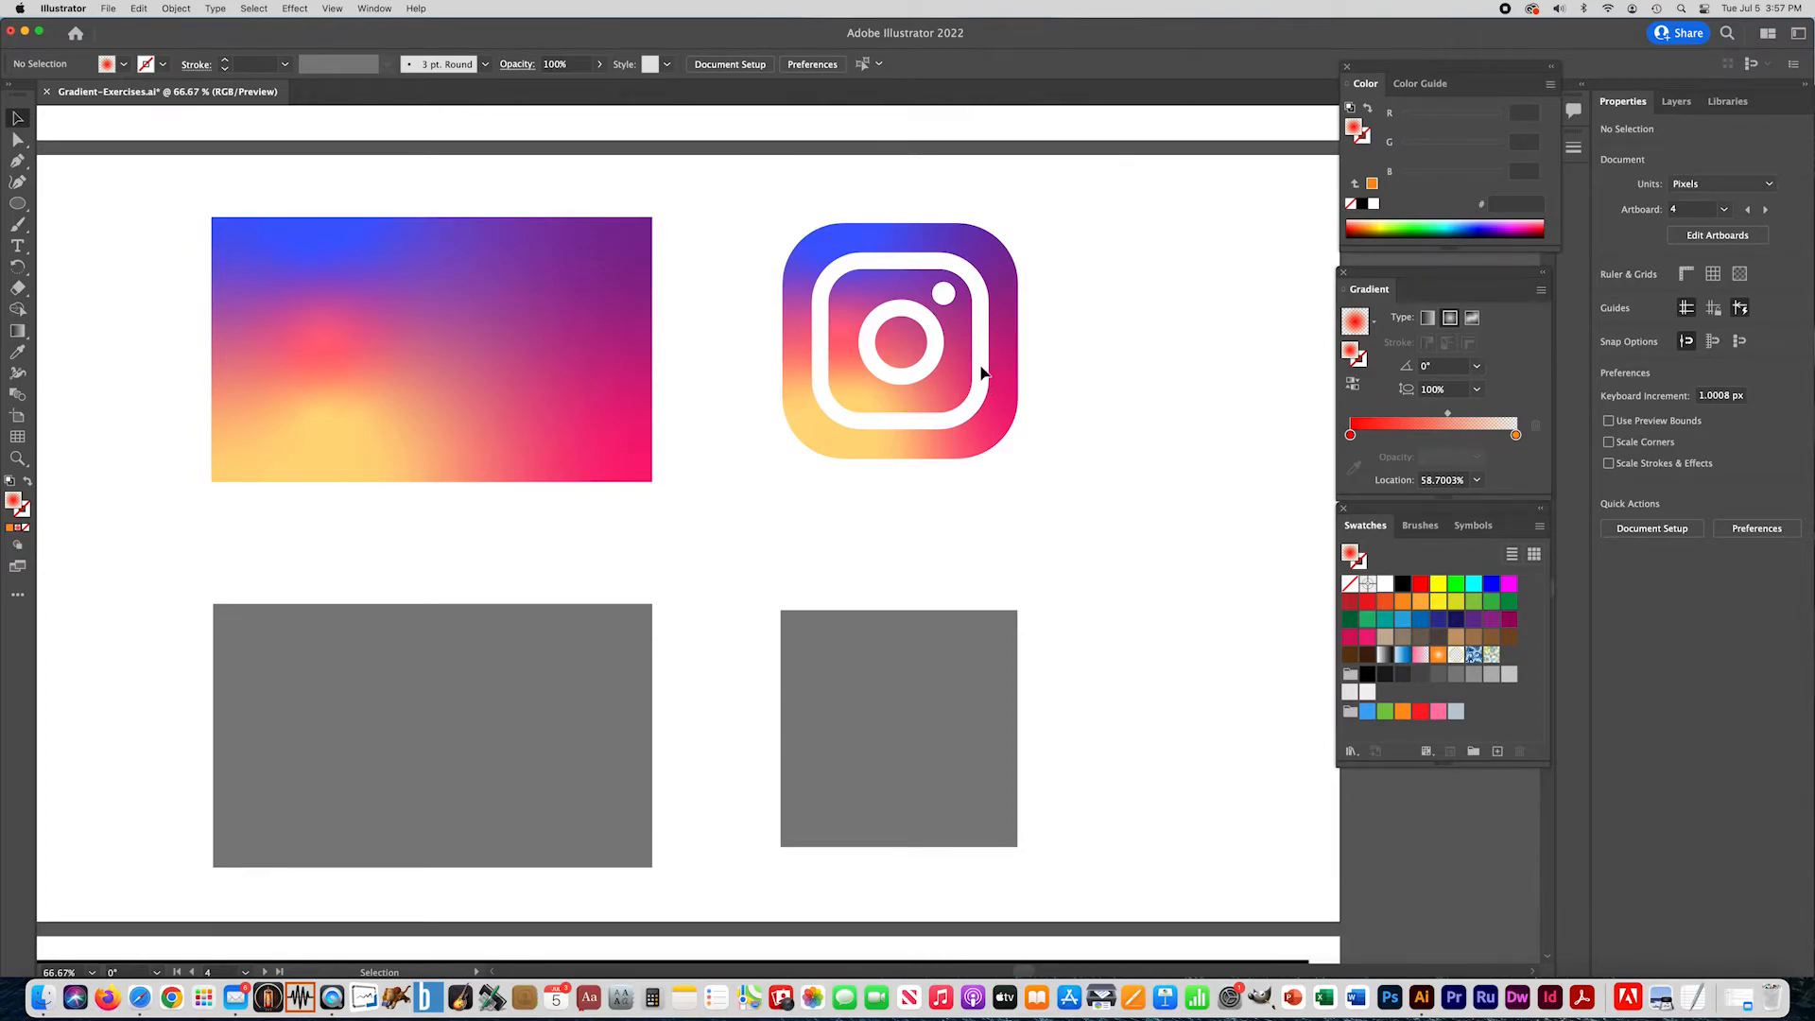
- Align the gray practice rectangle under the rectangular gradient sample and switch its fill to a freeform gradient
left_click(489, 667)
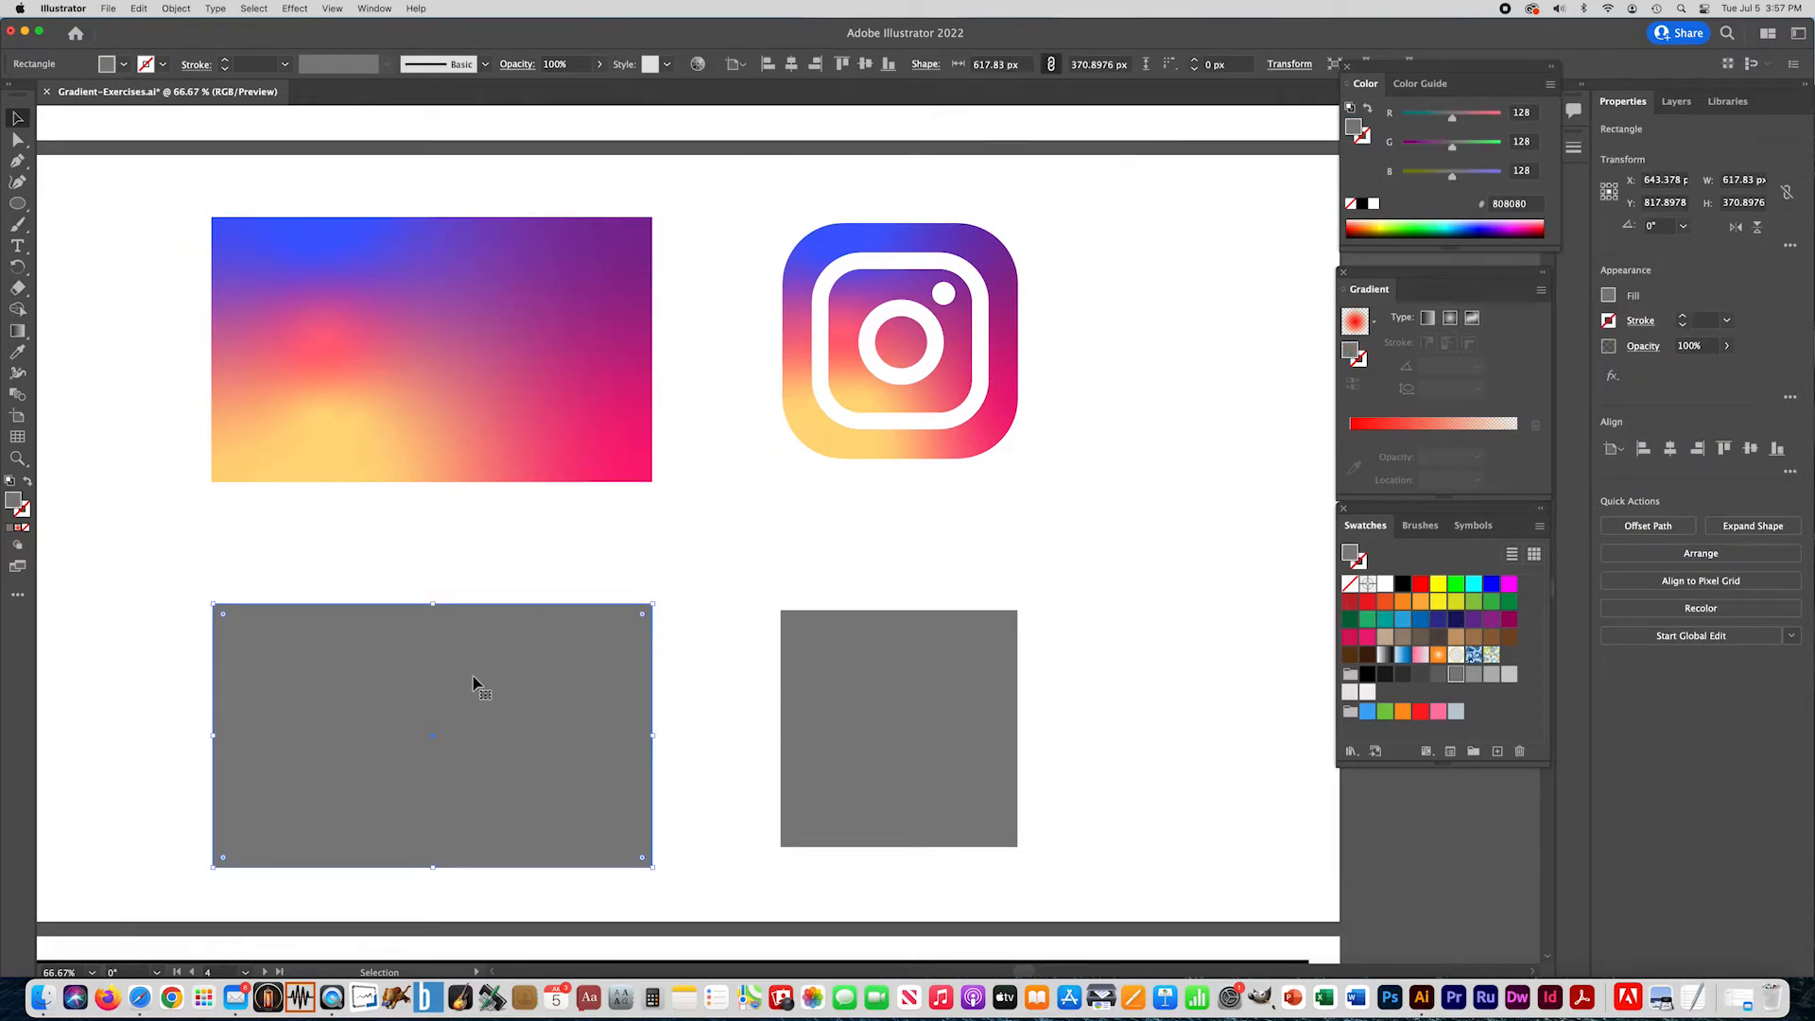
left_click_drag(558, 697, 558, 695)
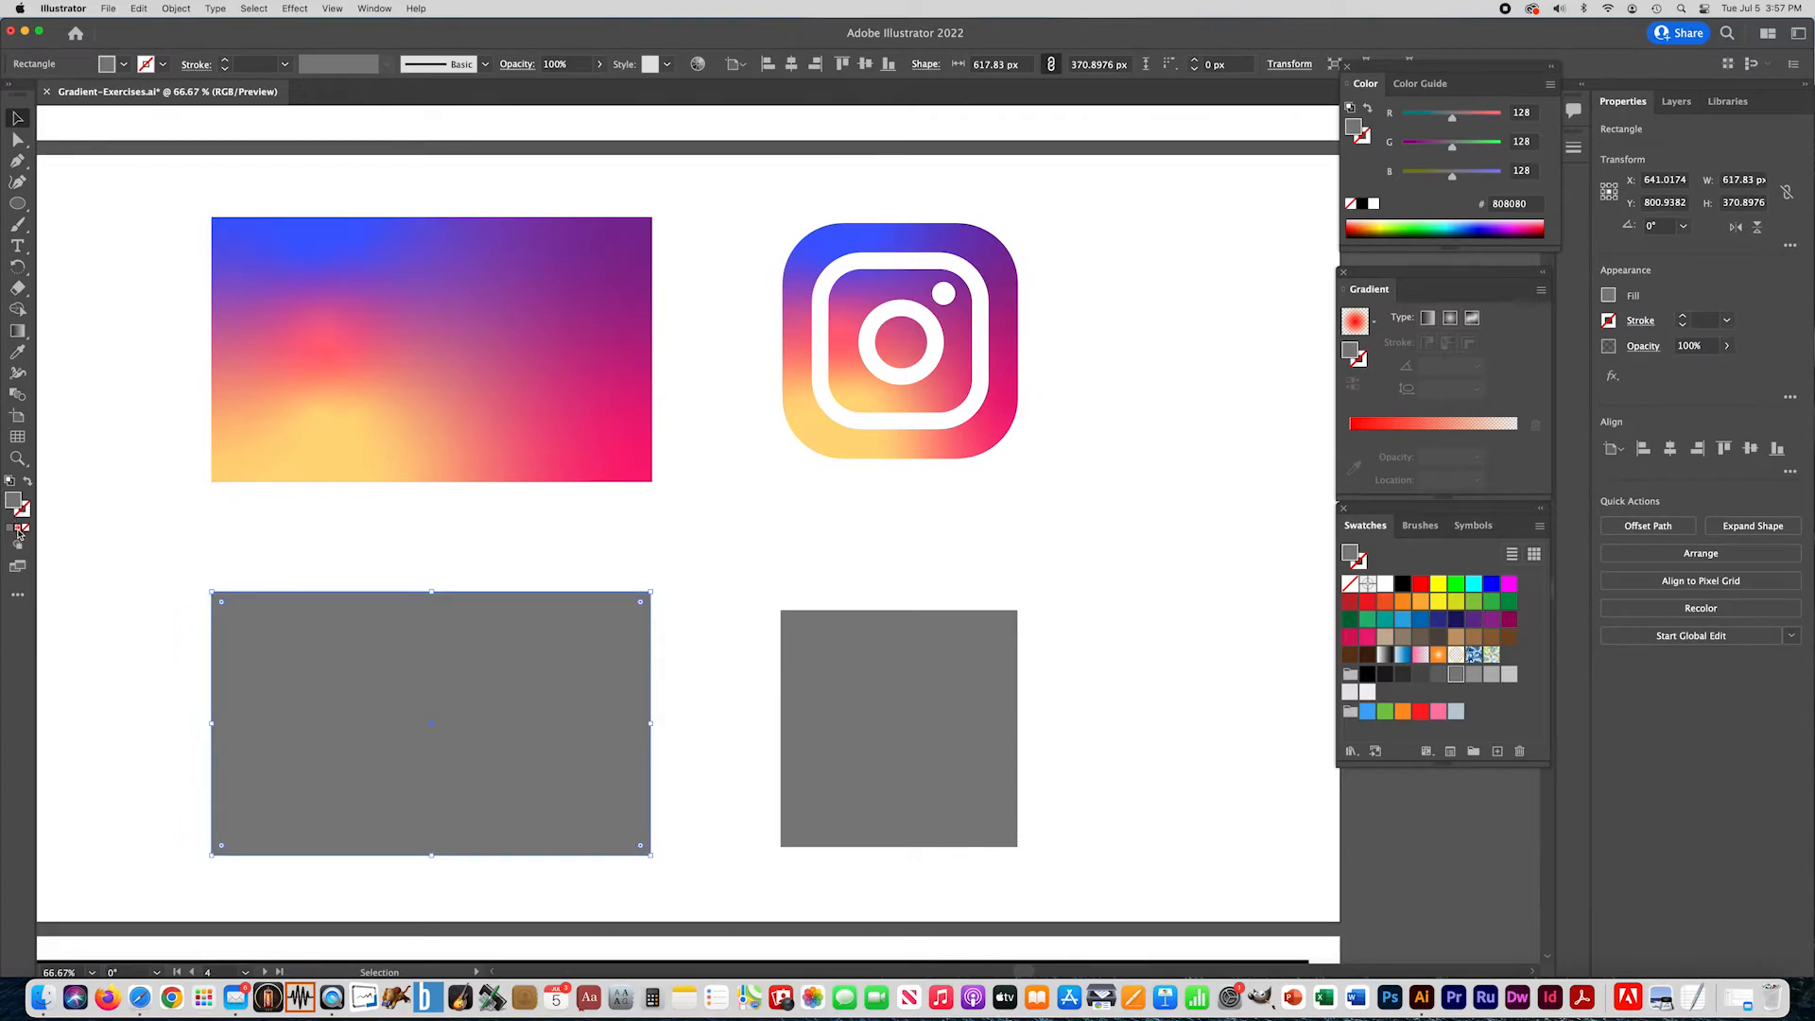
left_click(16, 527)
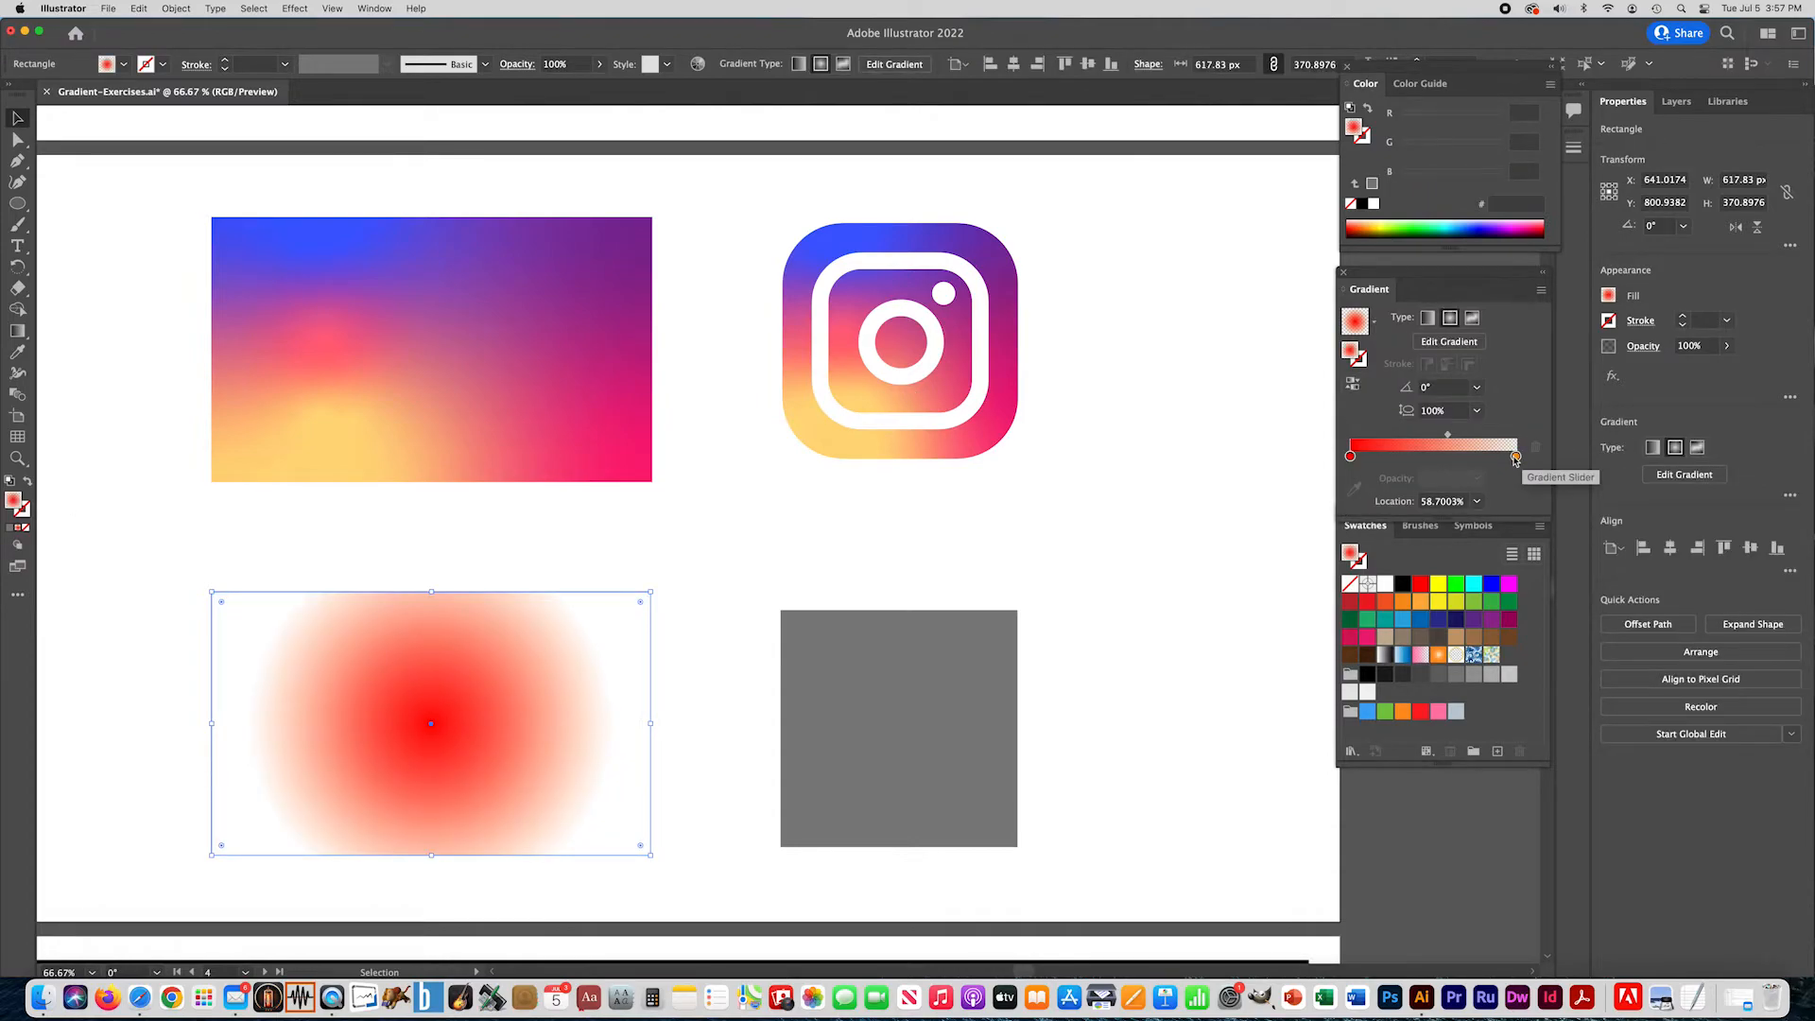
left_click(1475, 319)
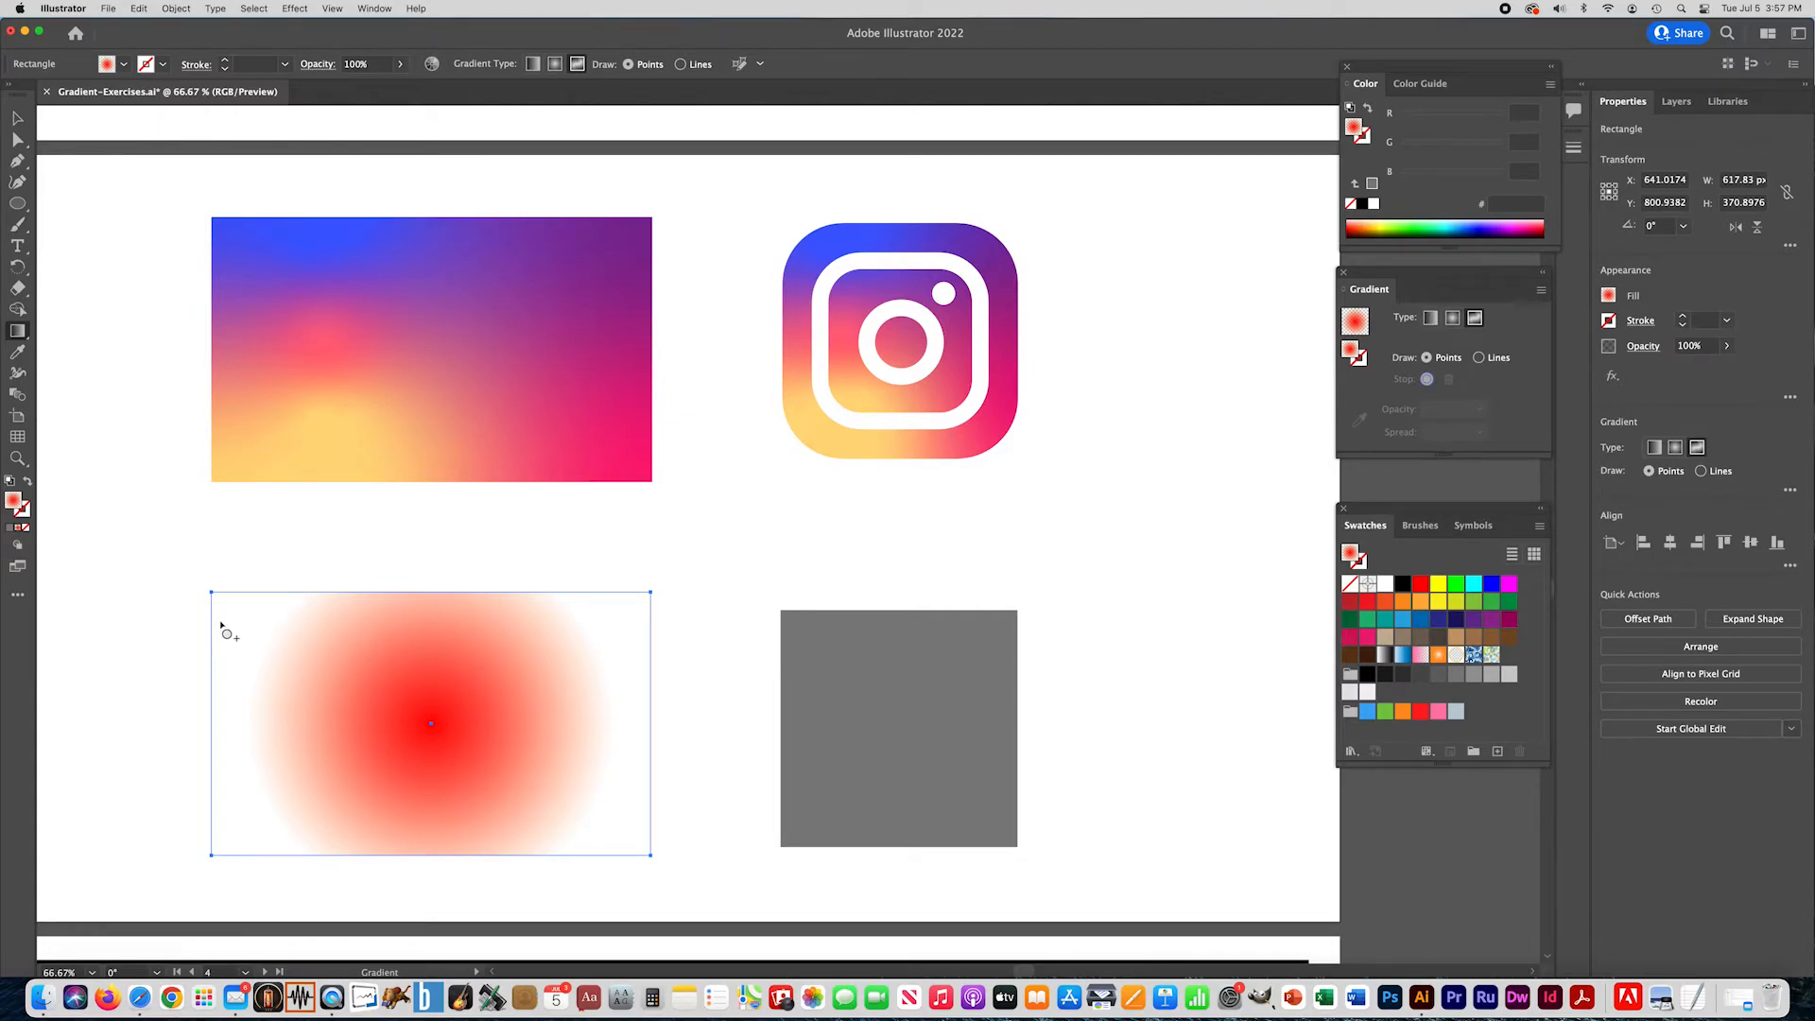
- Place four freeform gradient color points in the rectangle, one near each corner
left_click(266, 631)
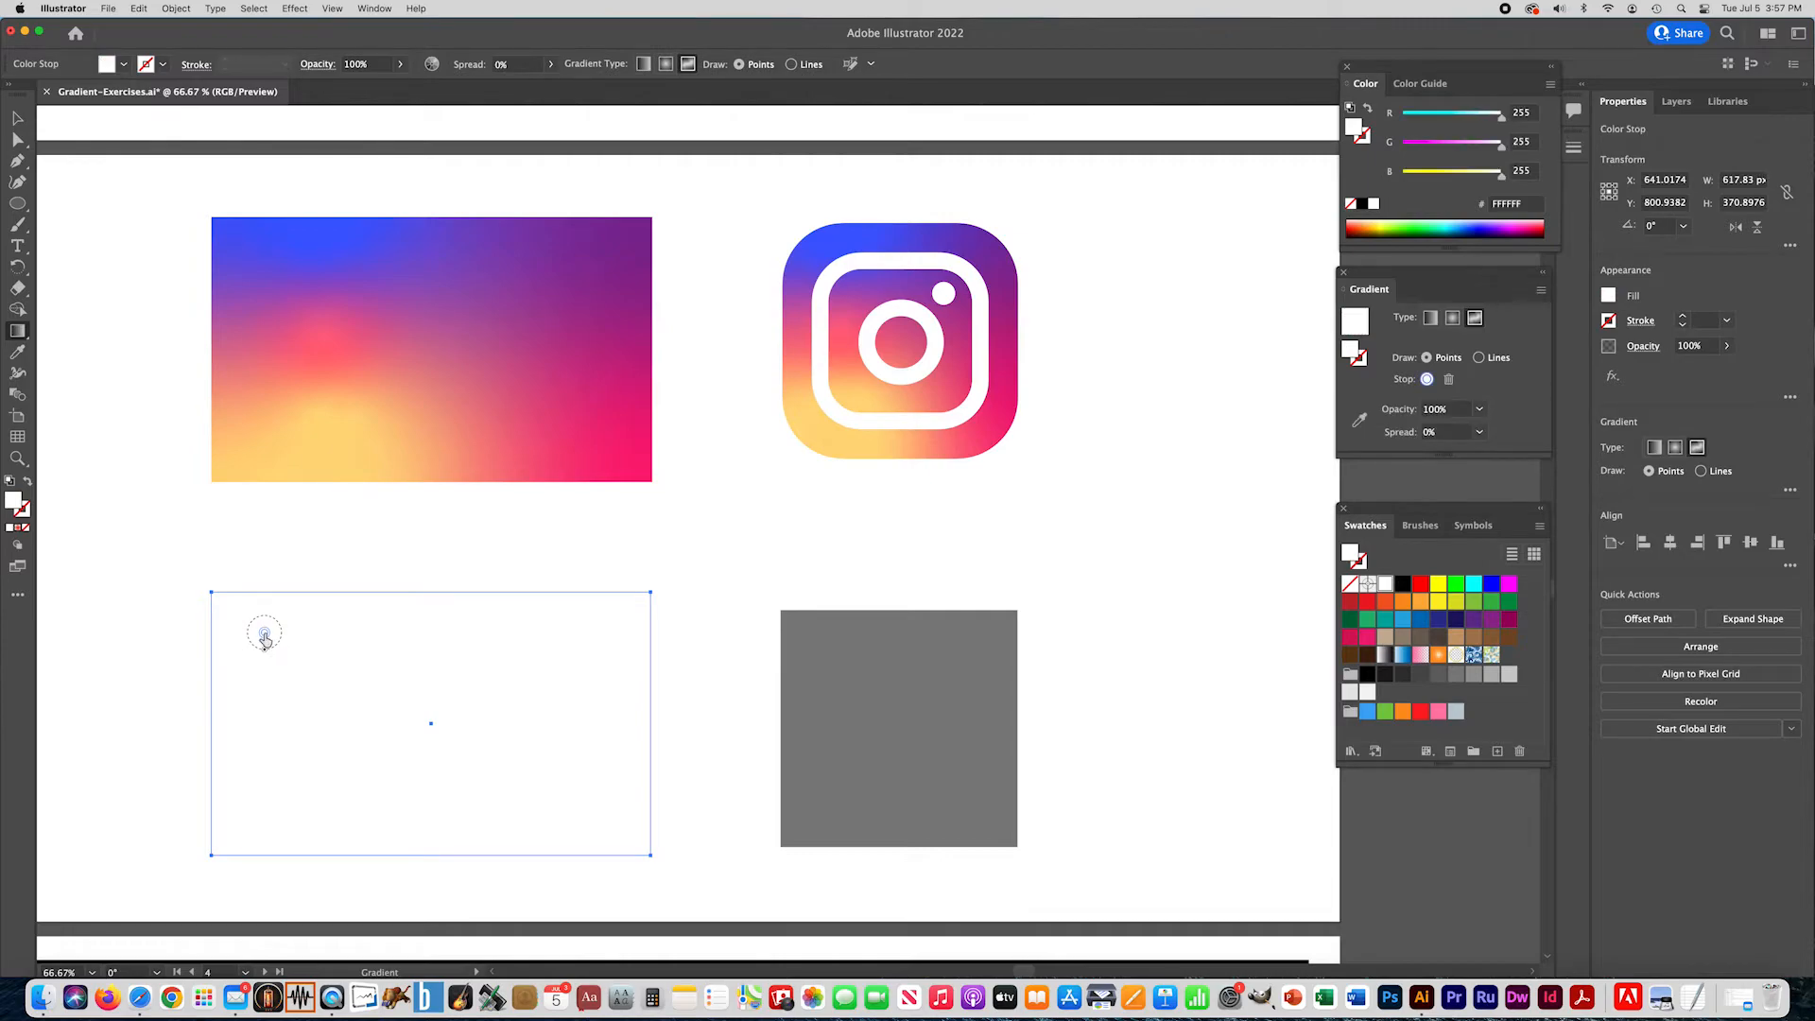
left_click(263, 780)
left_click(588, 643)
left_click(577, 774)
- Color the rectangle's upper-right gradient point purple, #9E00BF
double_click(588, 644)
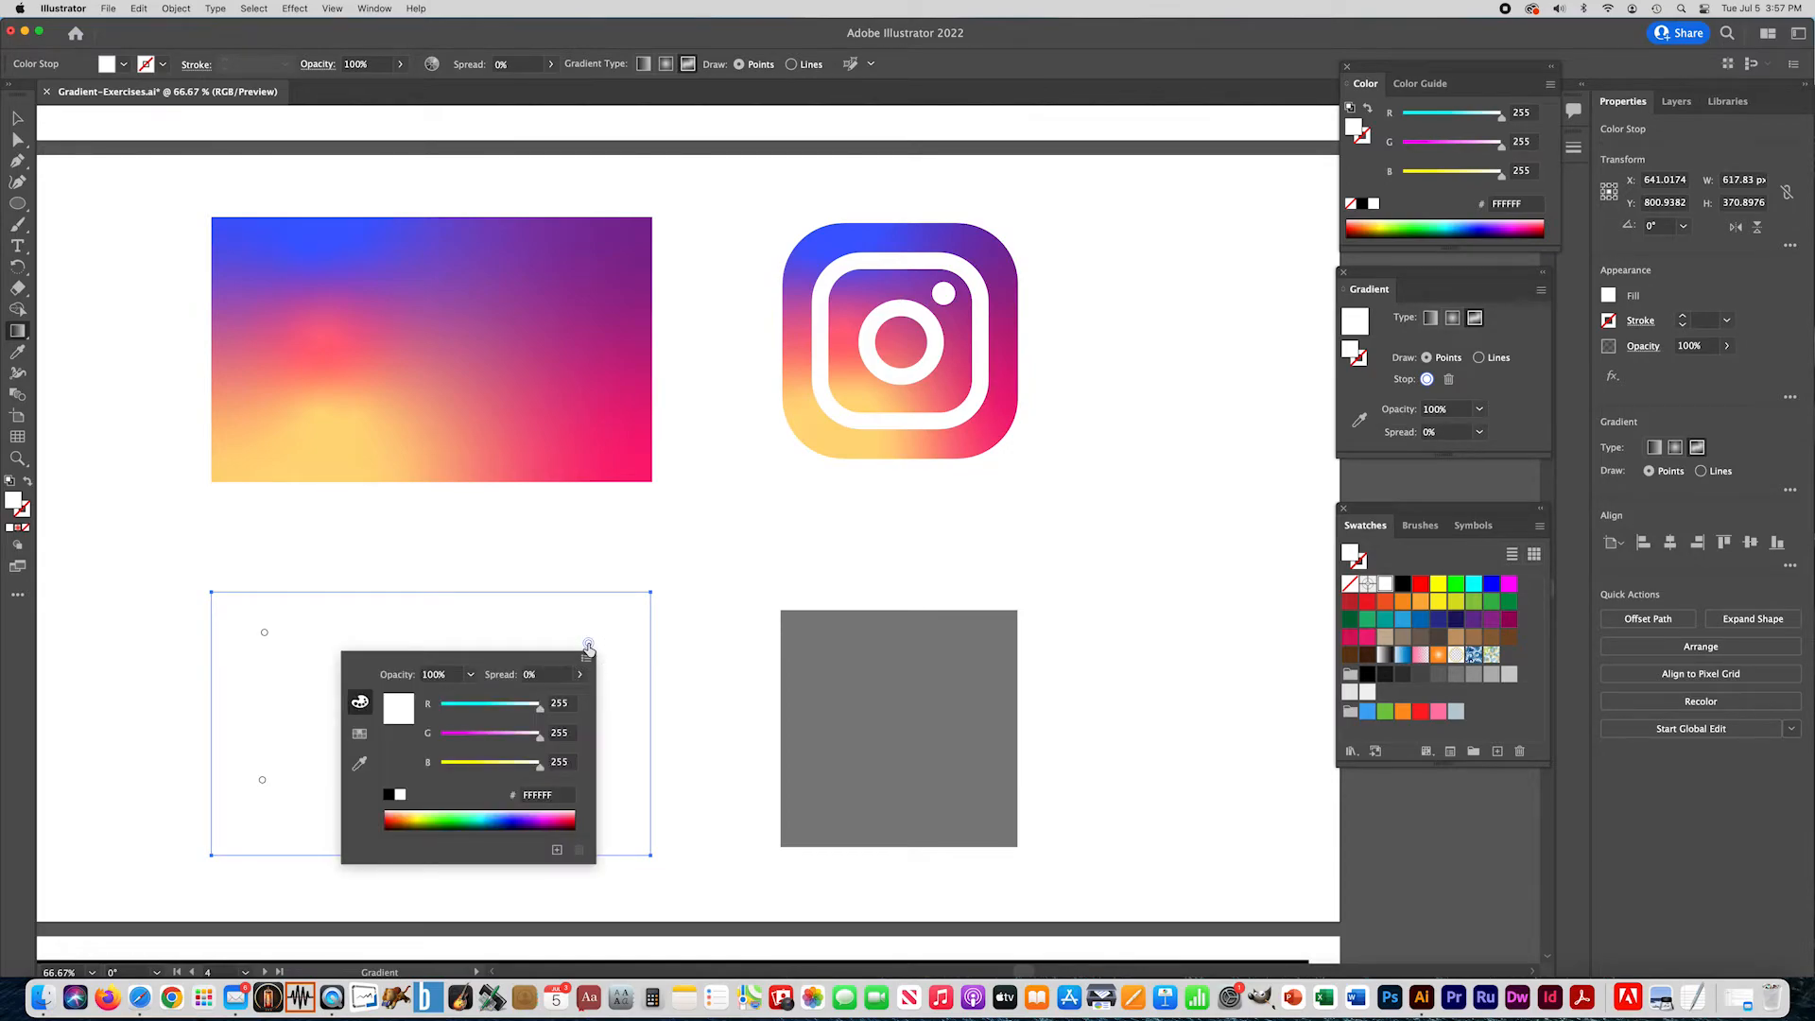
left_click(534, 815)
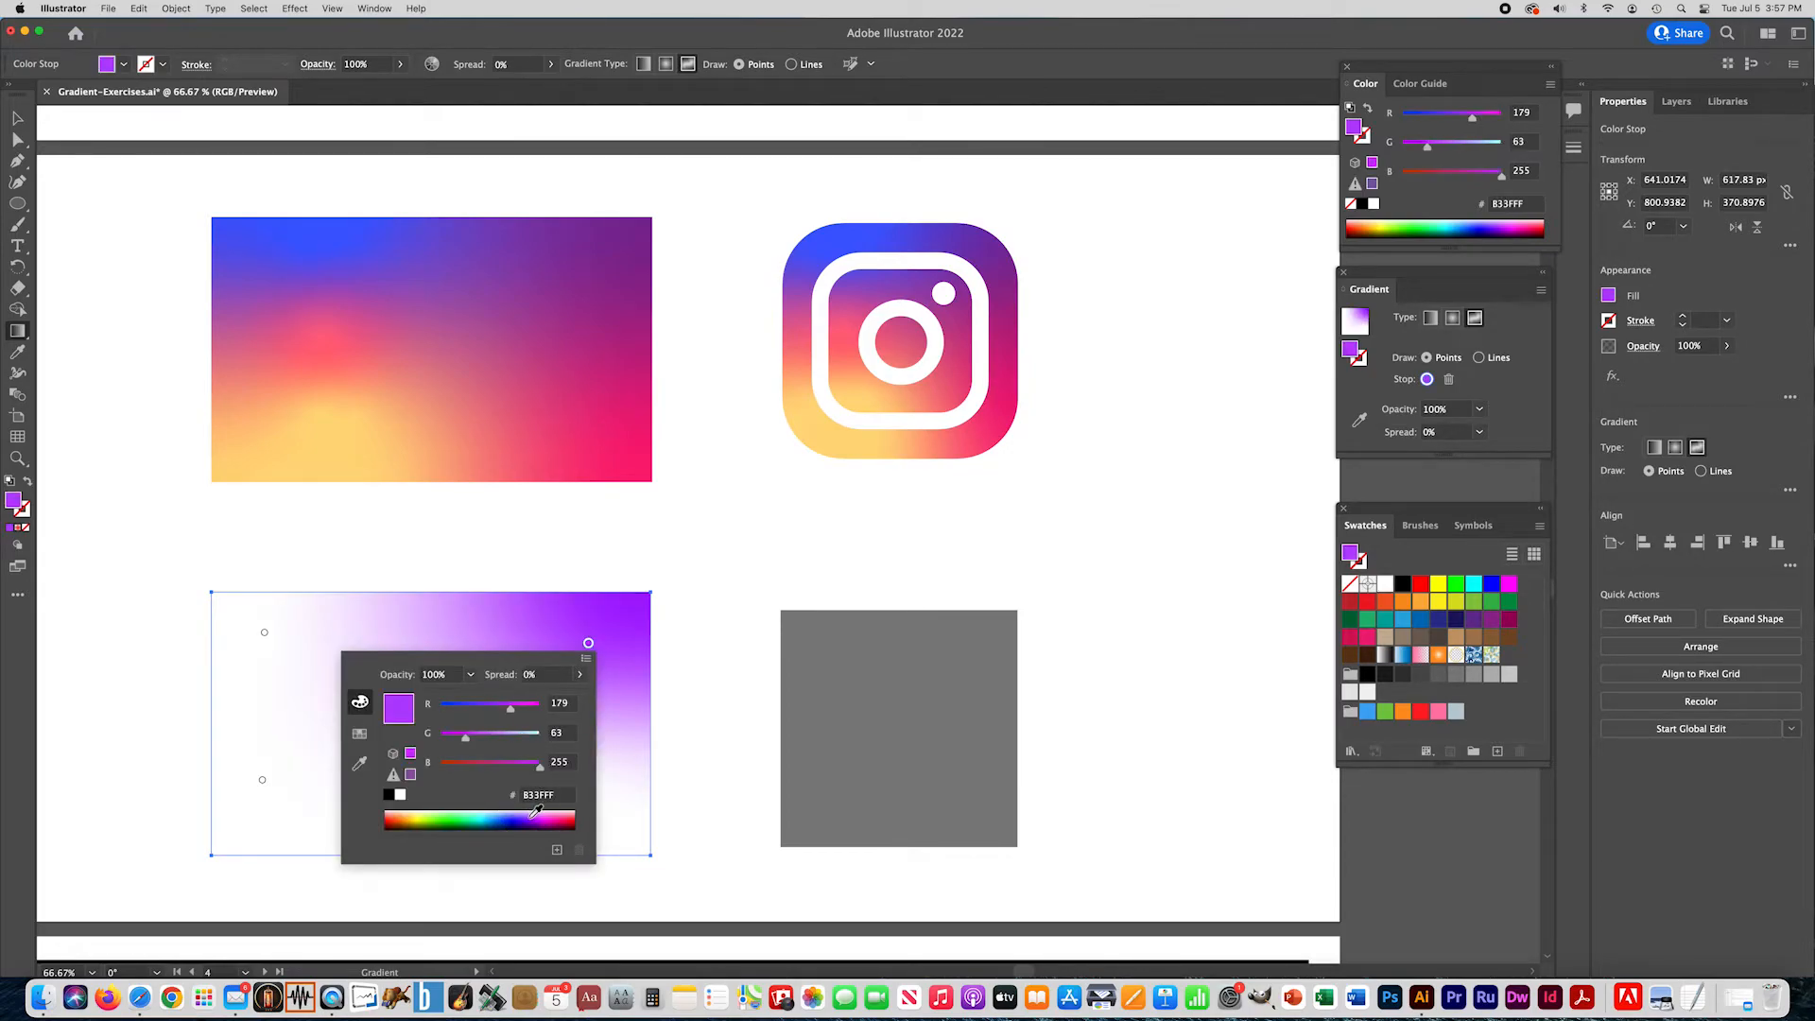
left_click(535, 814)
left_click(543, 814)
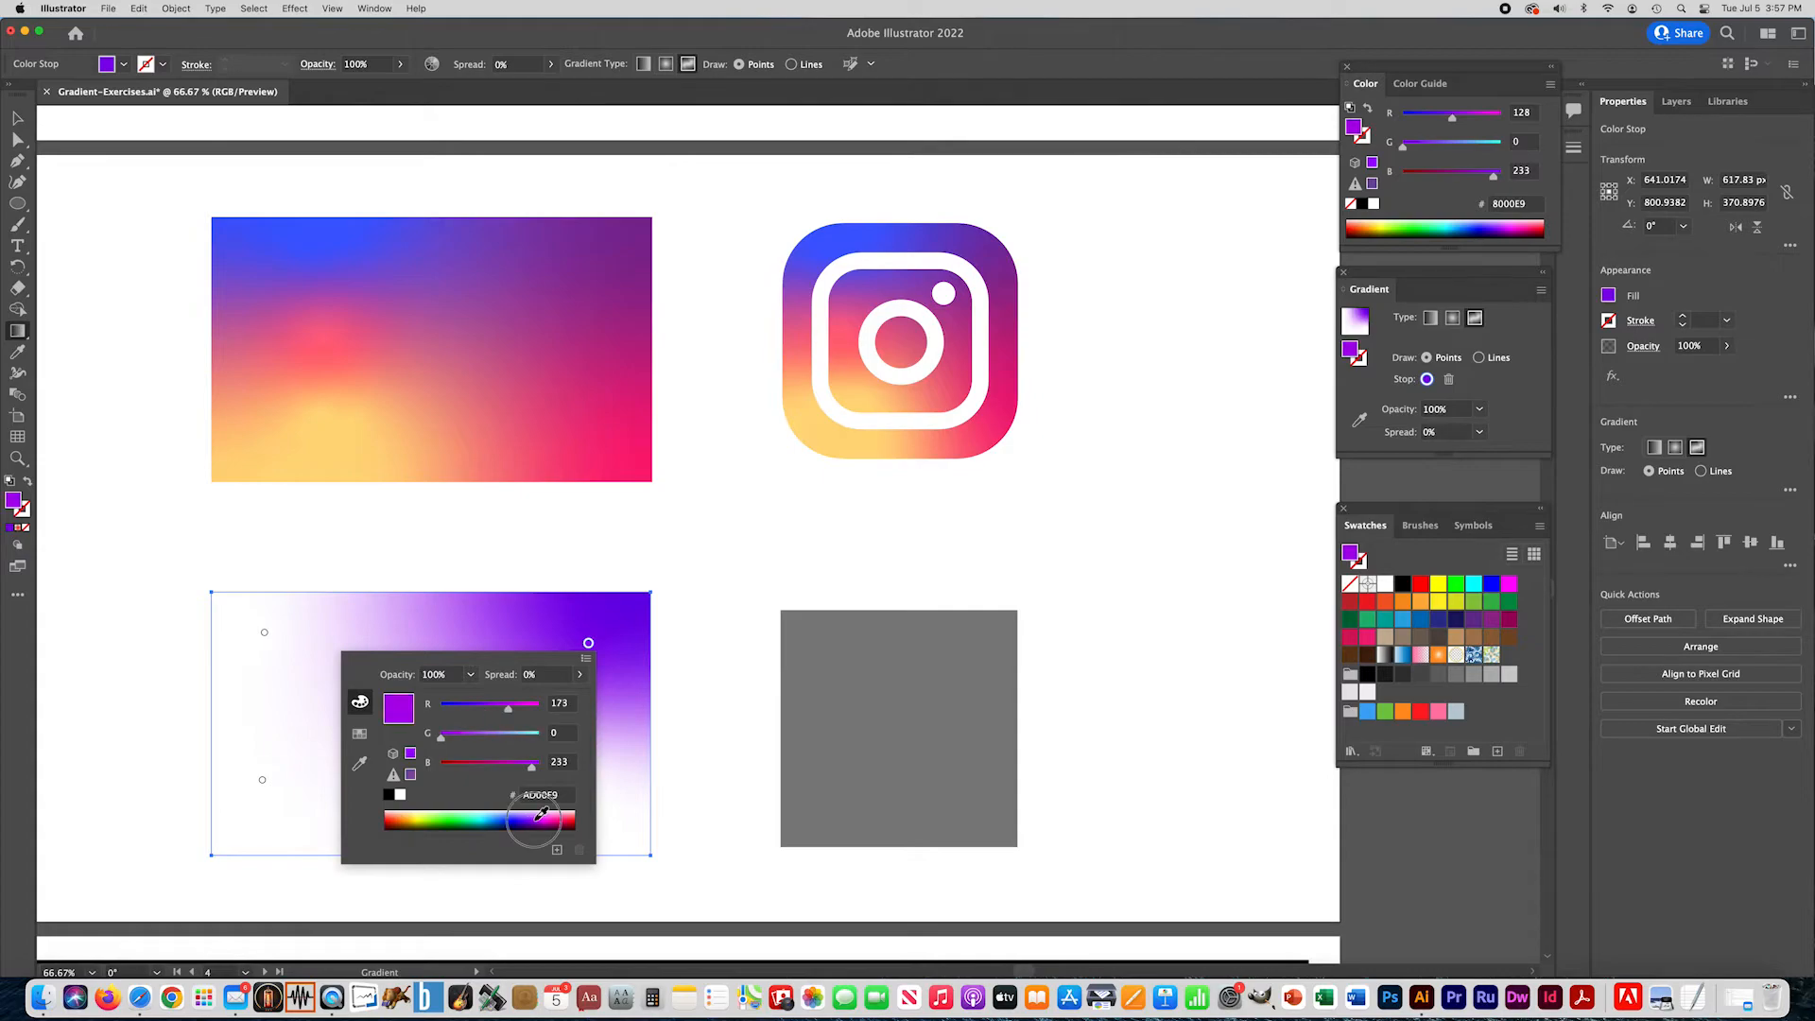
left_click(542, 815)
left_click(546, 815)
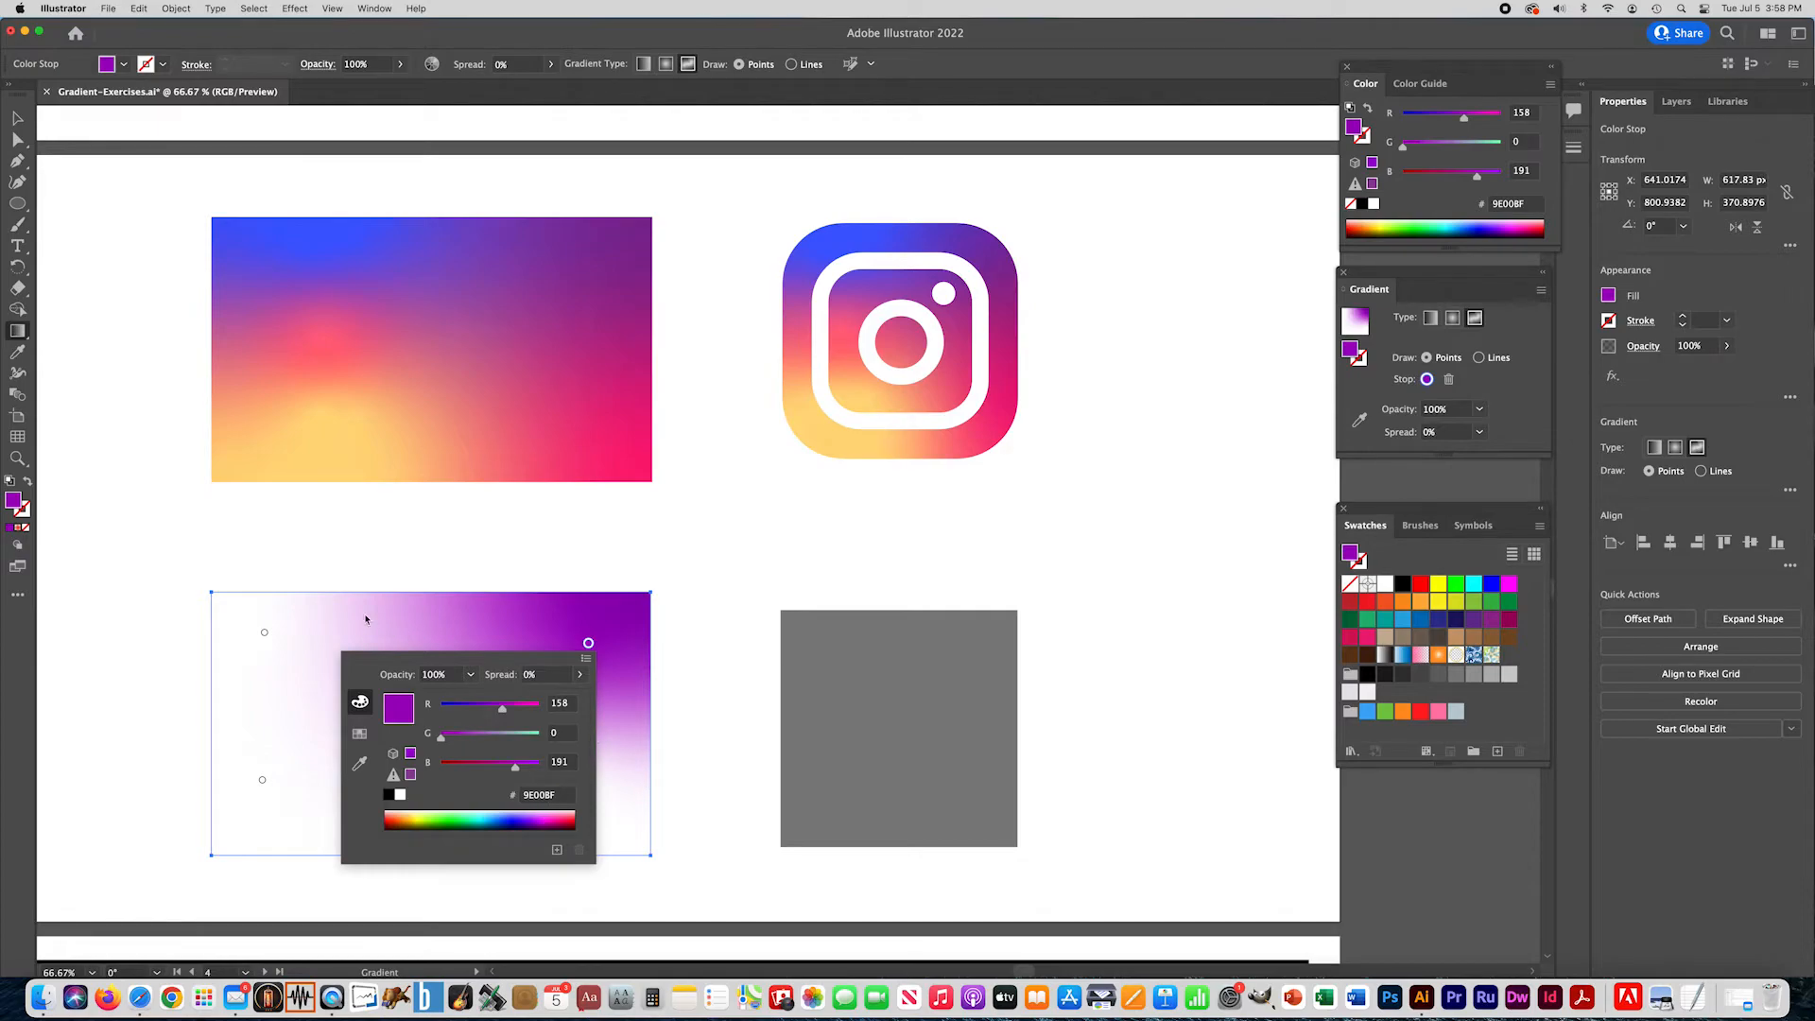
- Color the upper-left gradient point blue, #5581FF, and the lower-right point pink, #FF008E
double_click(264, 635)
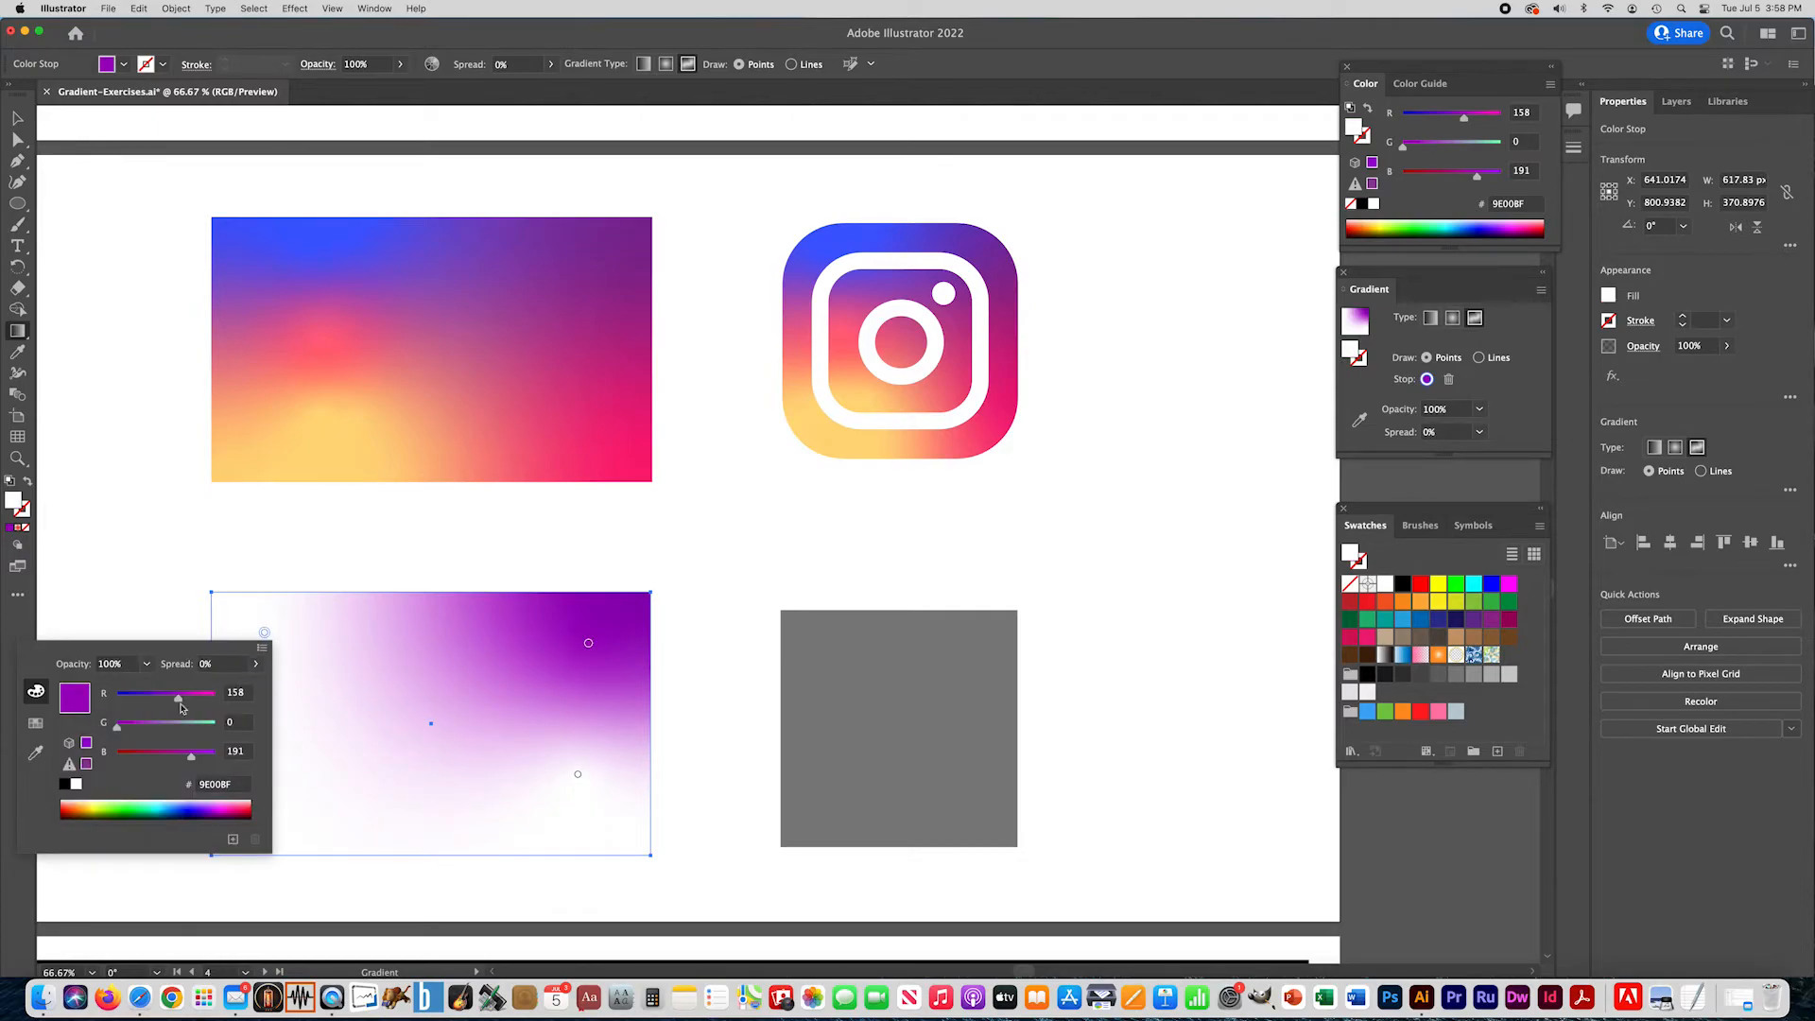
left_click(186, 799)
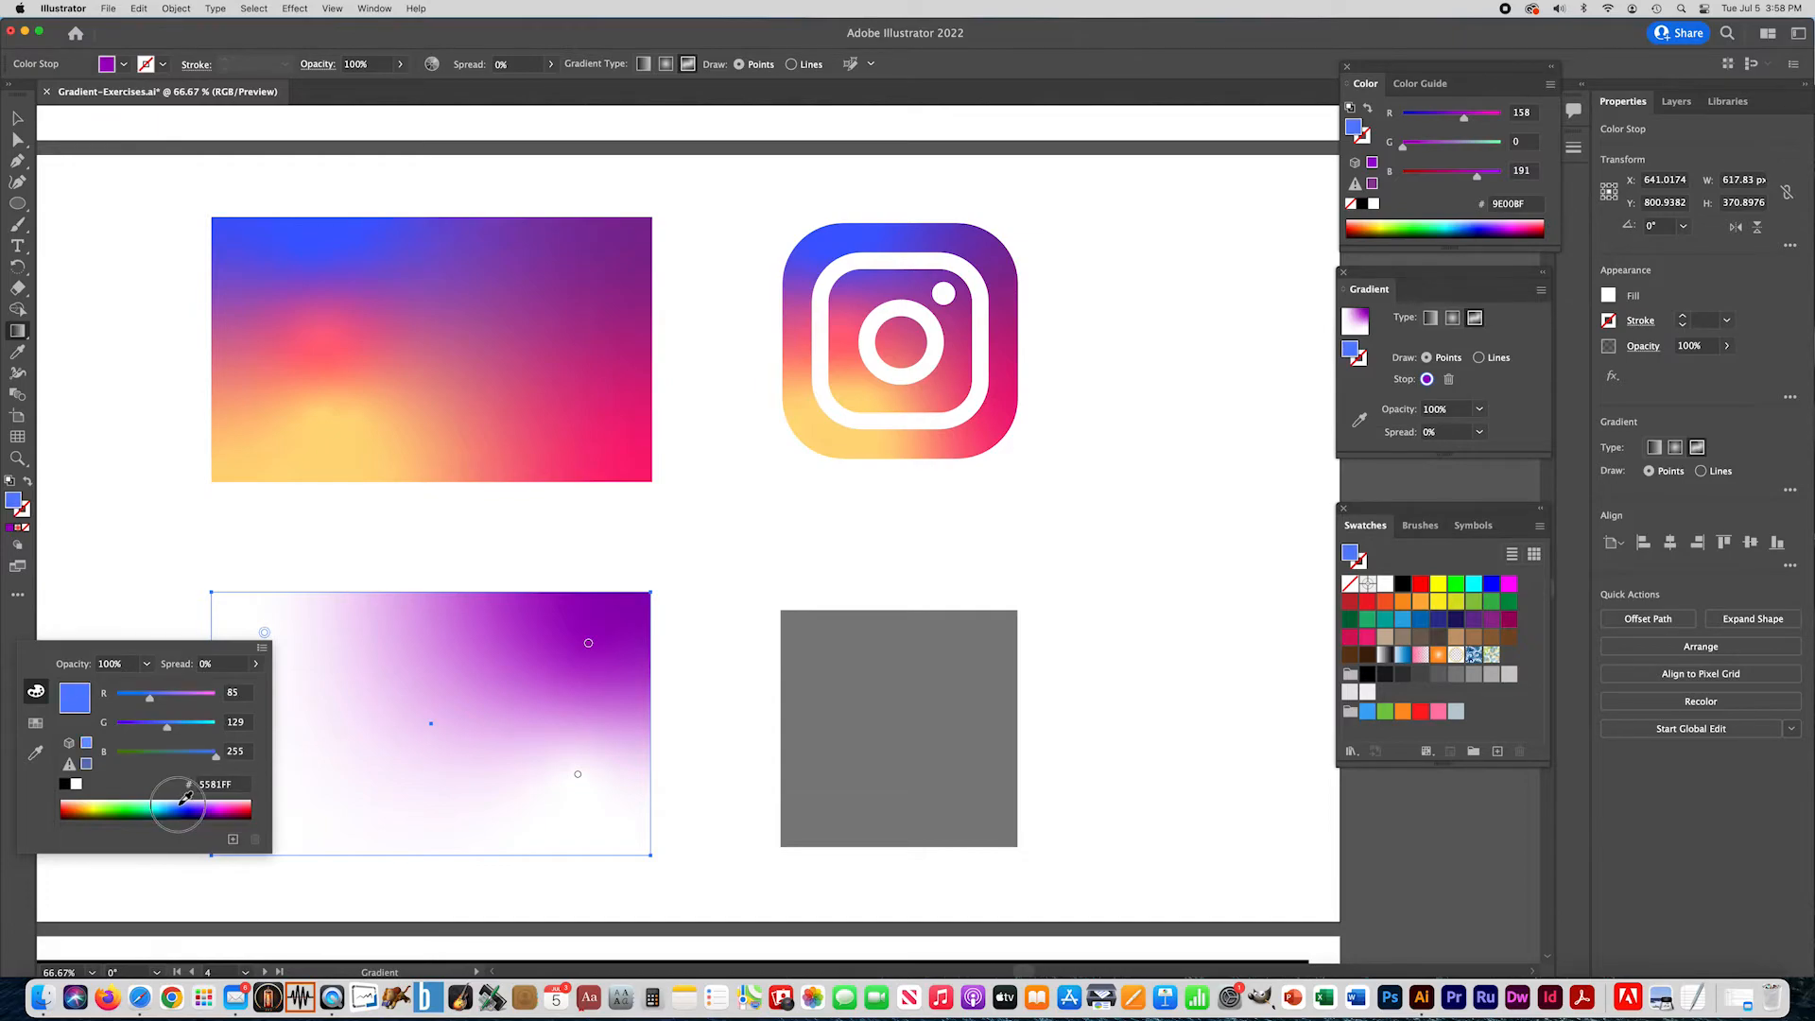
double_click(577, 775)
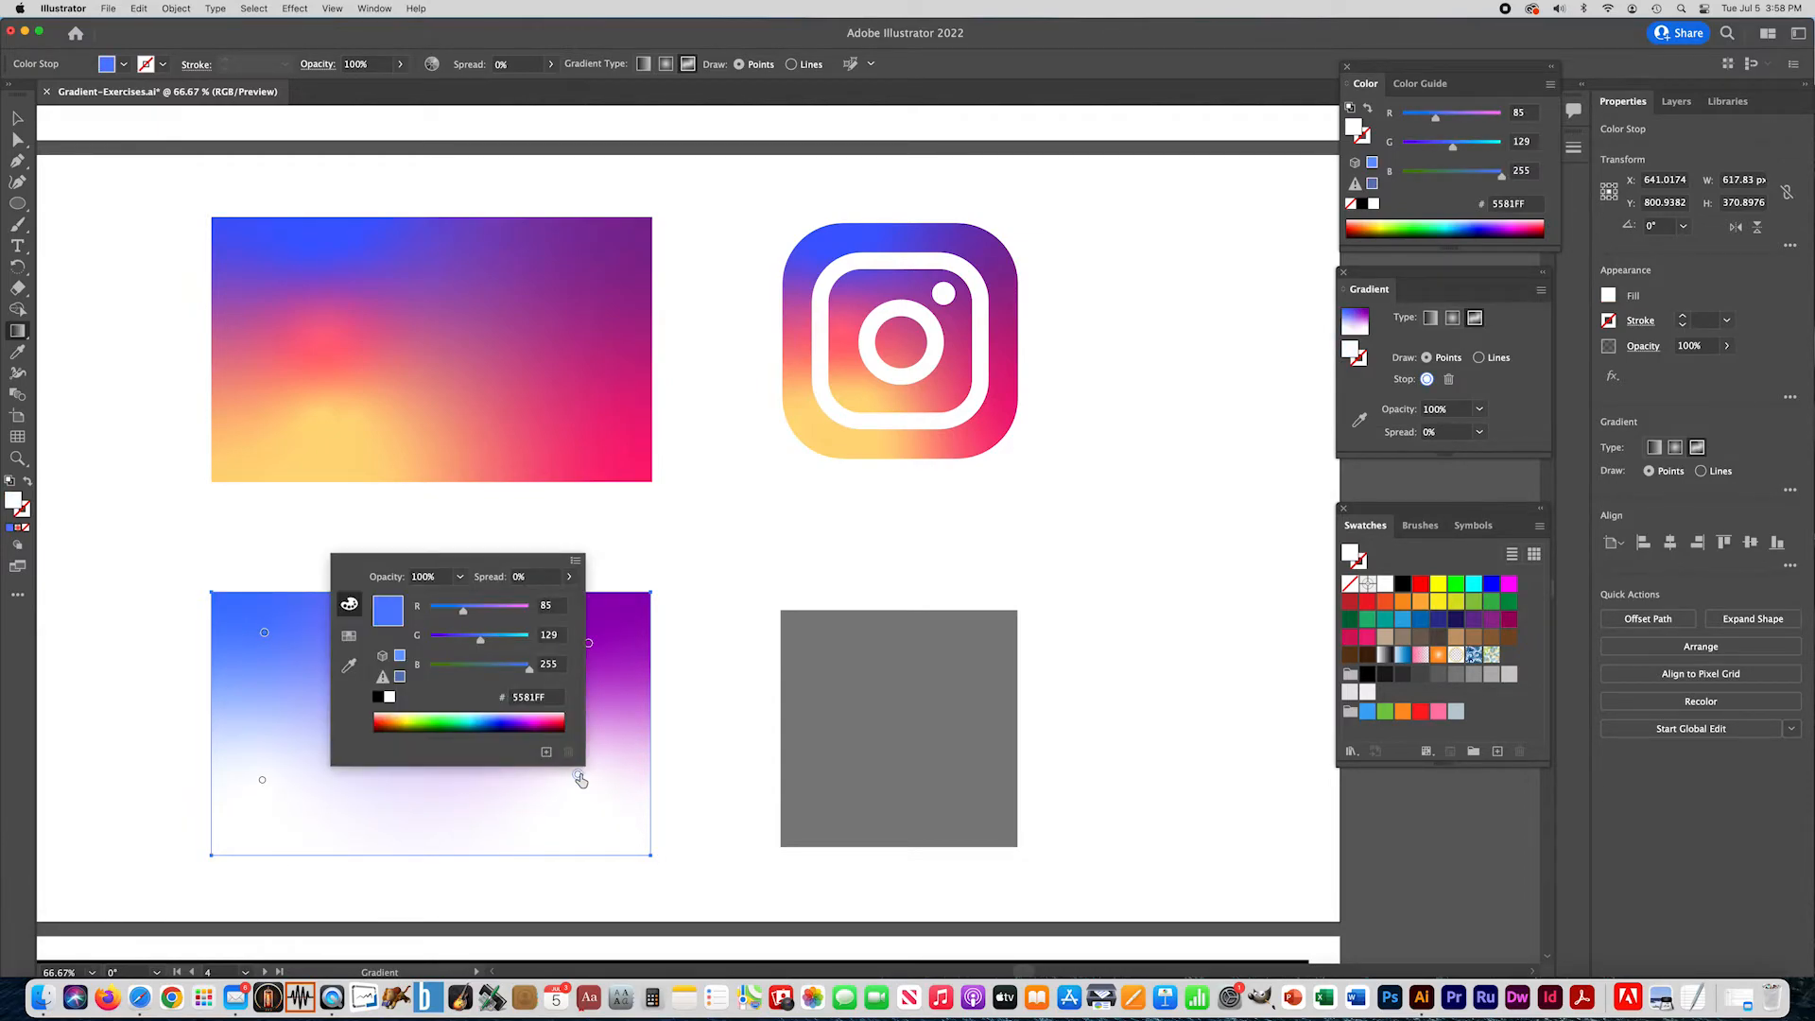
left_click(541, 717)
left_click(539, 719)
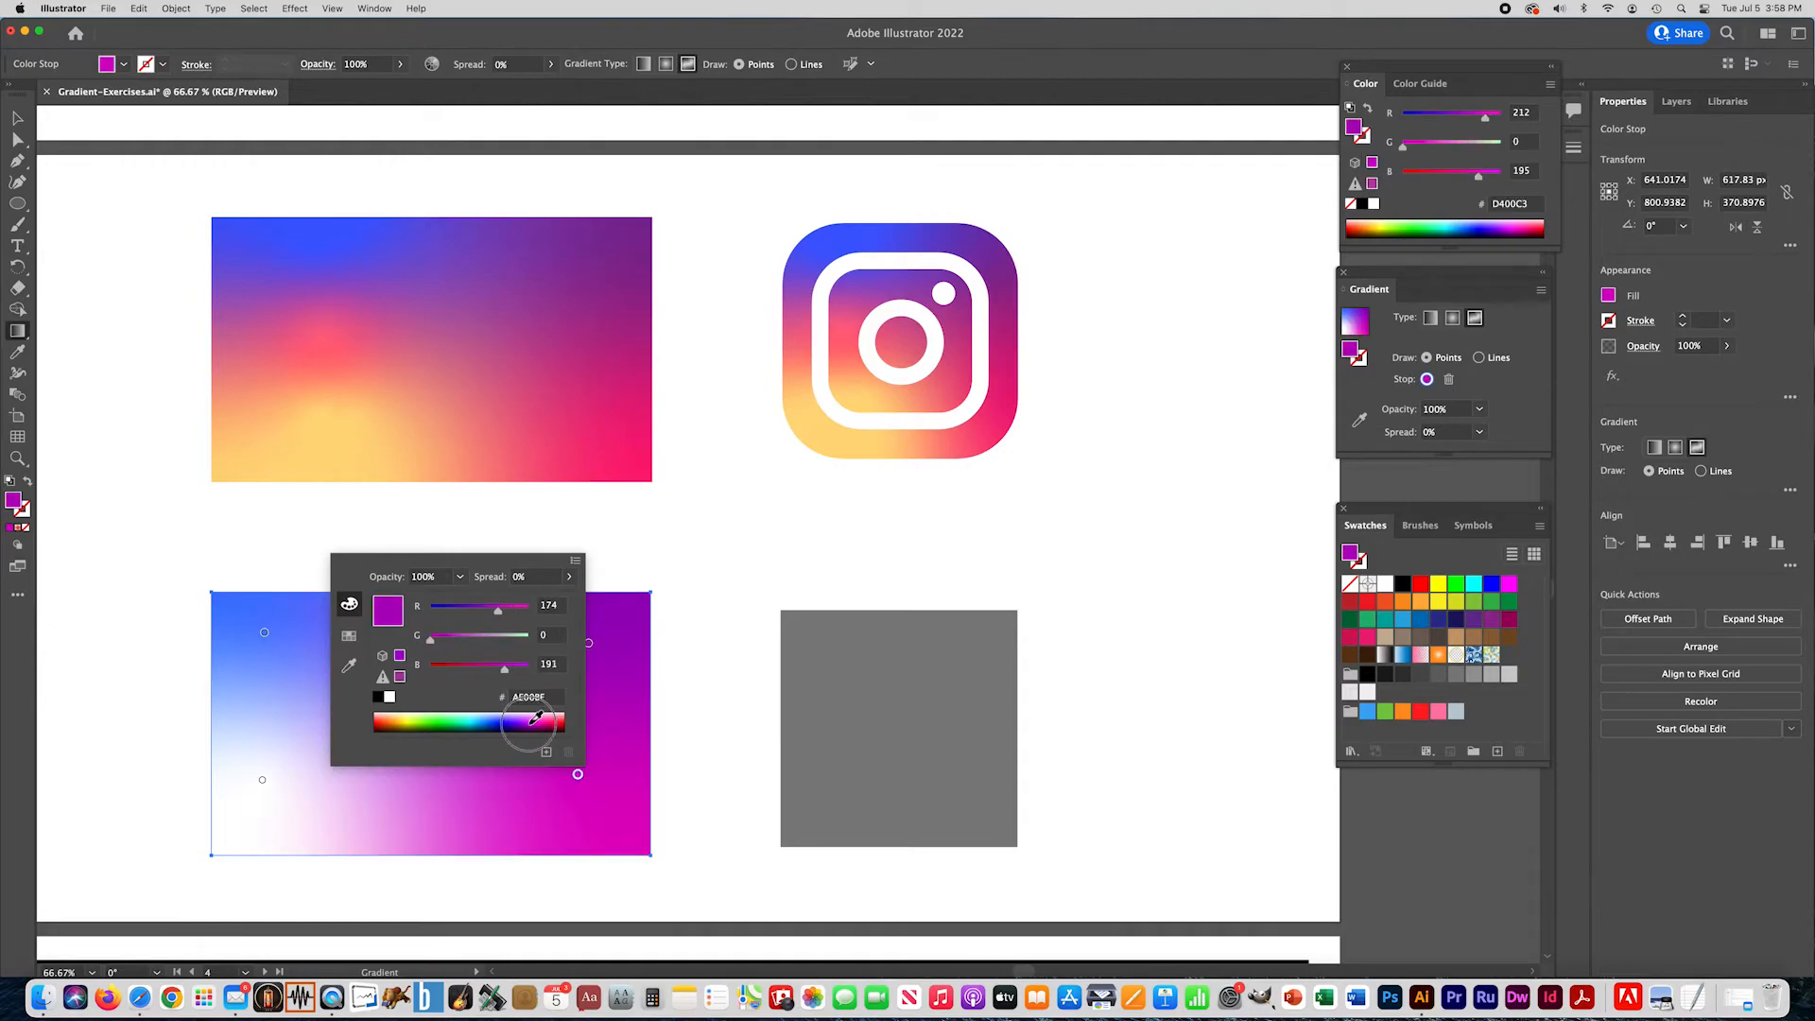
left_click(541, 719)
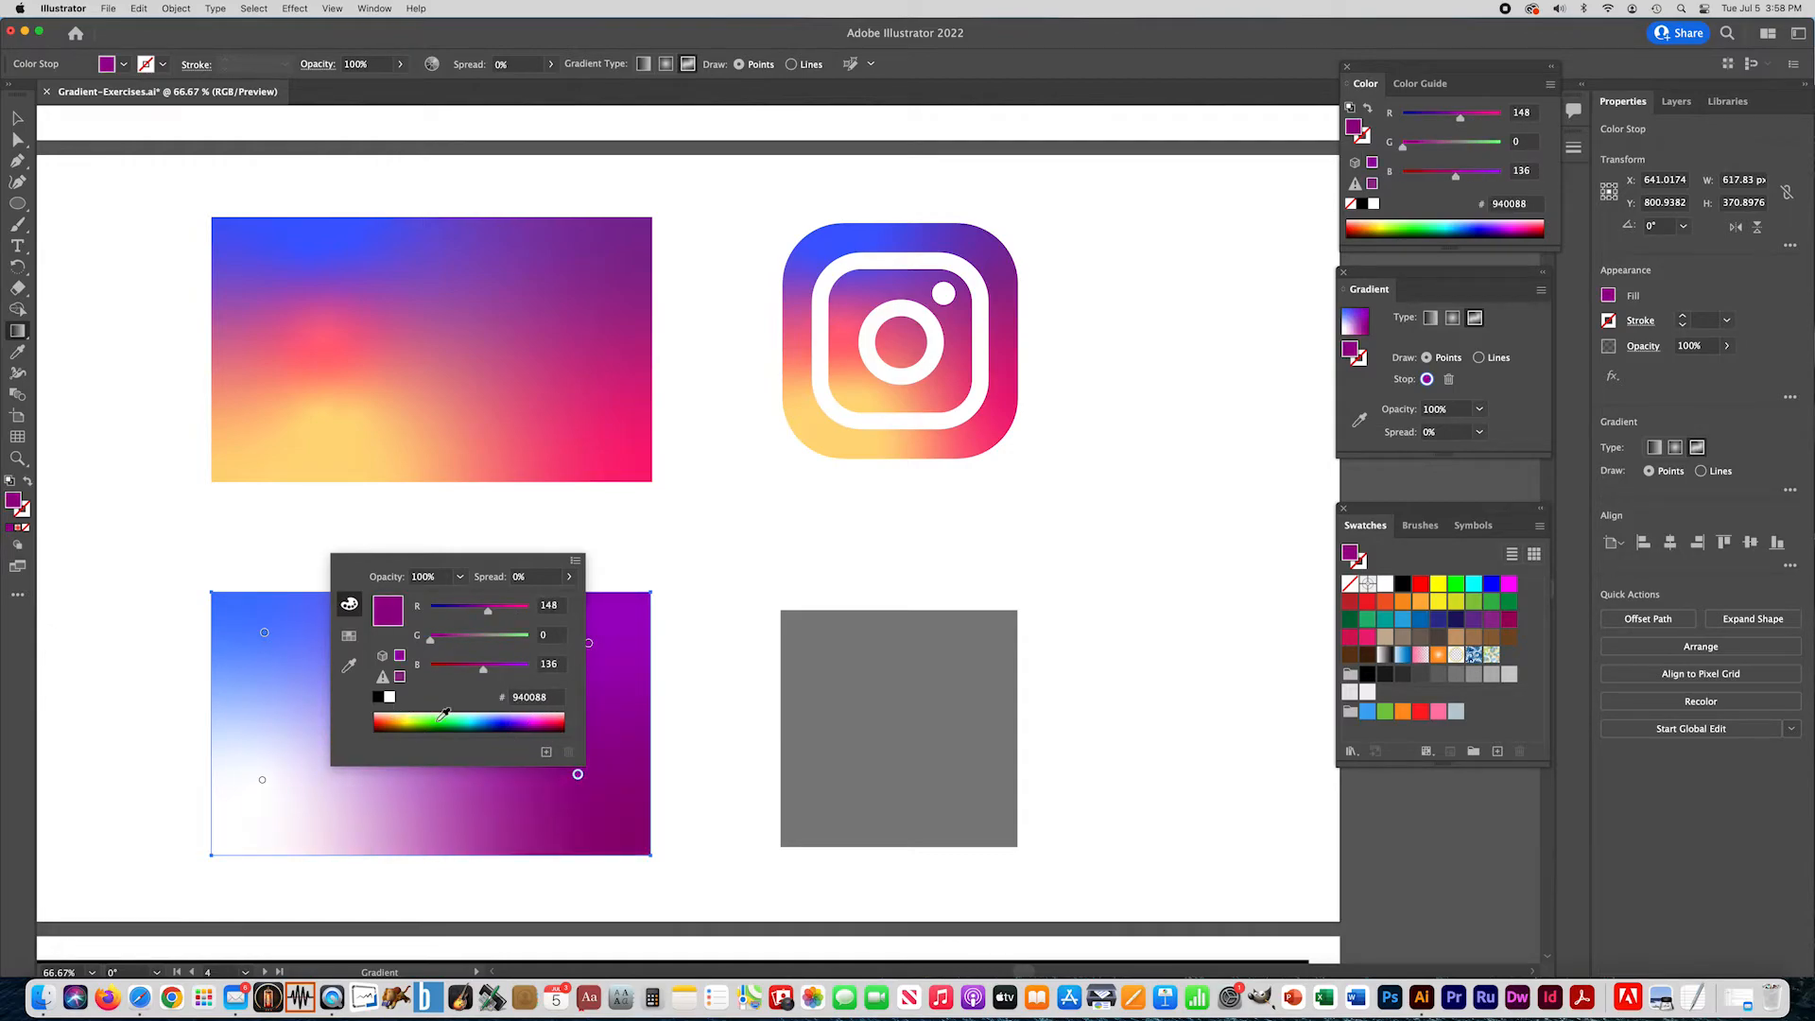
left_click(554, 718)
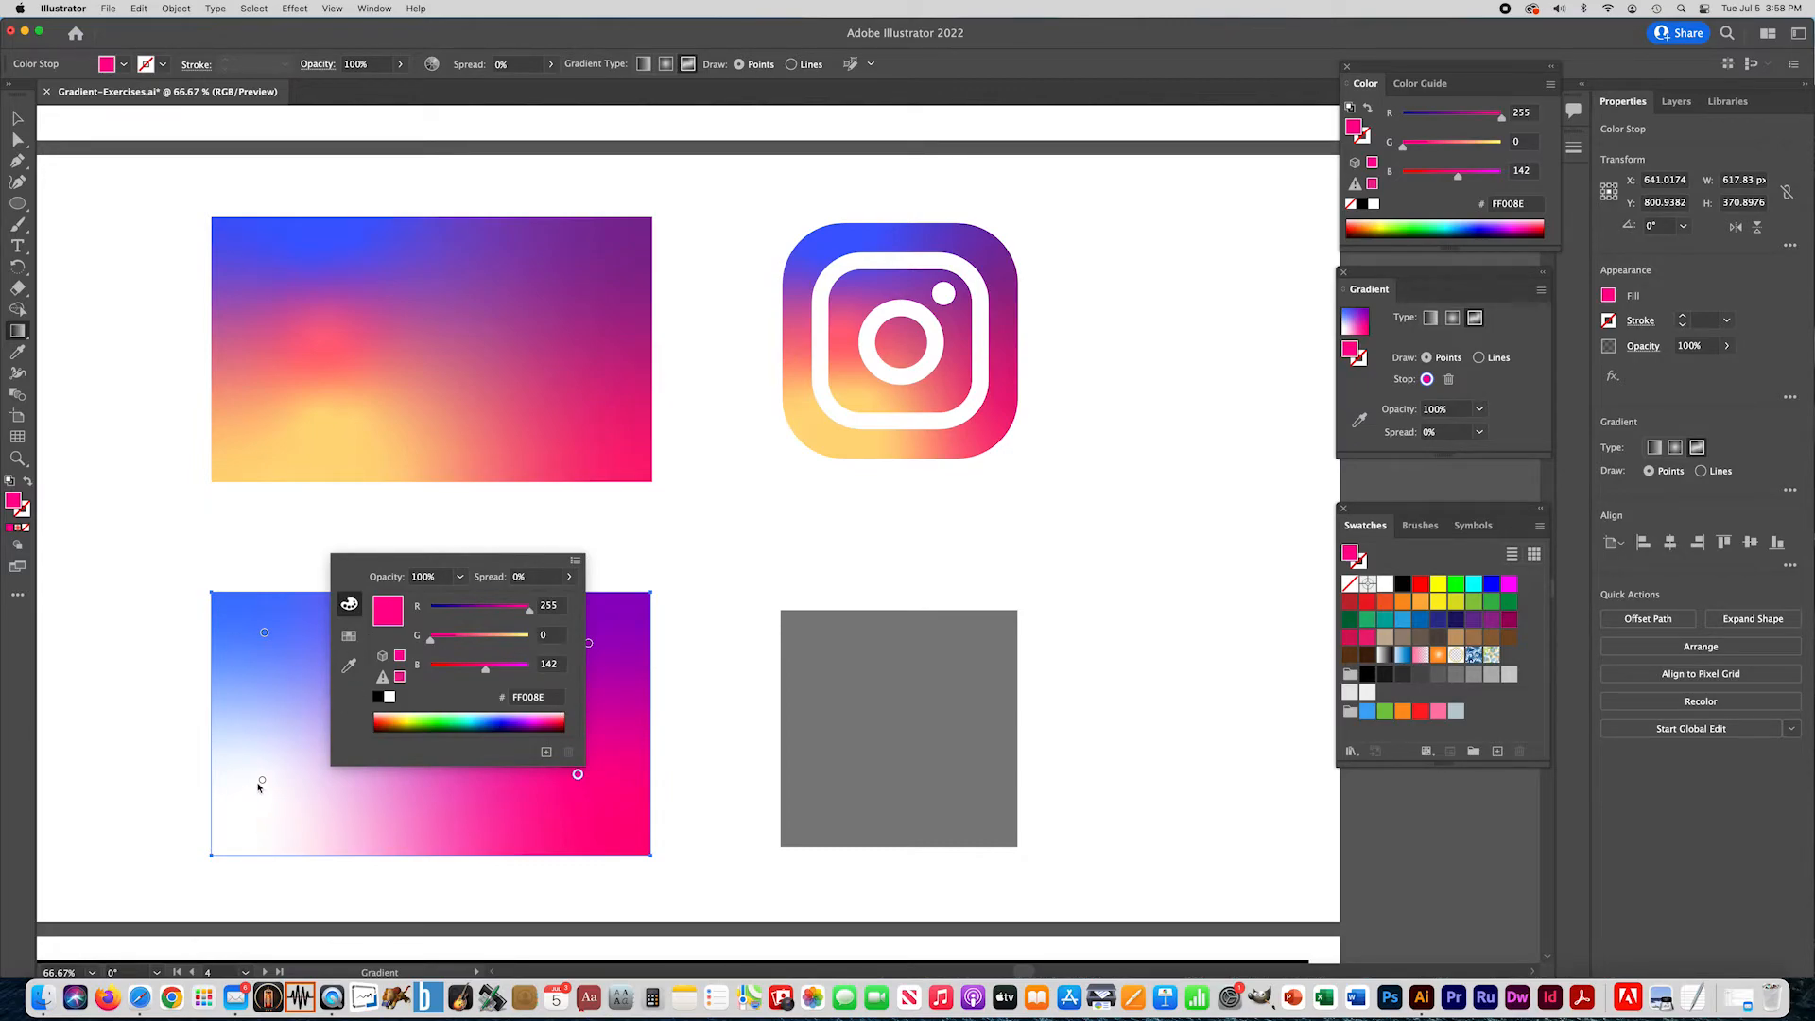
- Color the rectangle's lower-left gradient point golden yellow, #FFCA3F
left_click(262, 781)
double_click(262, 781)
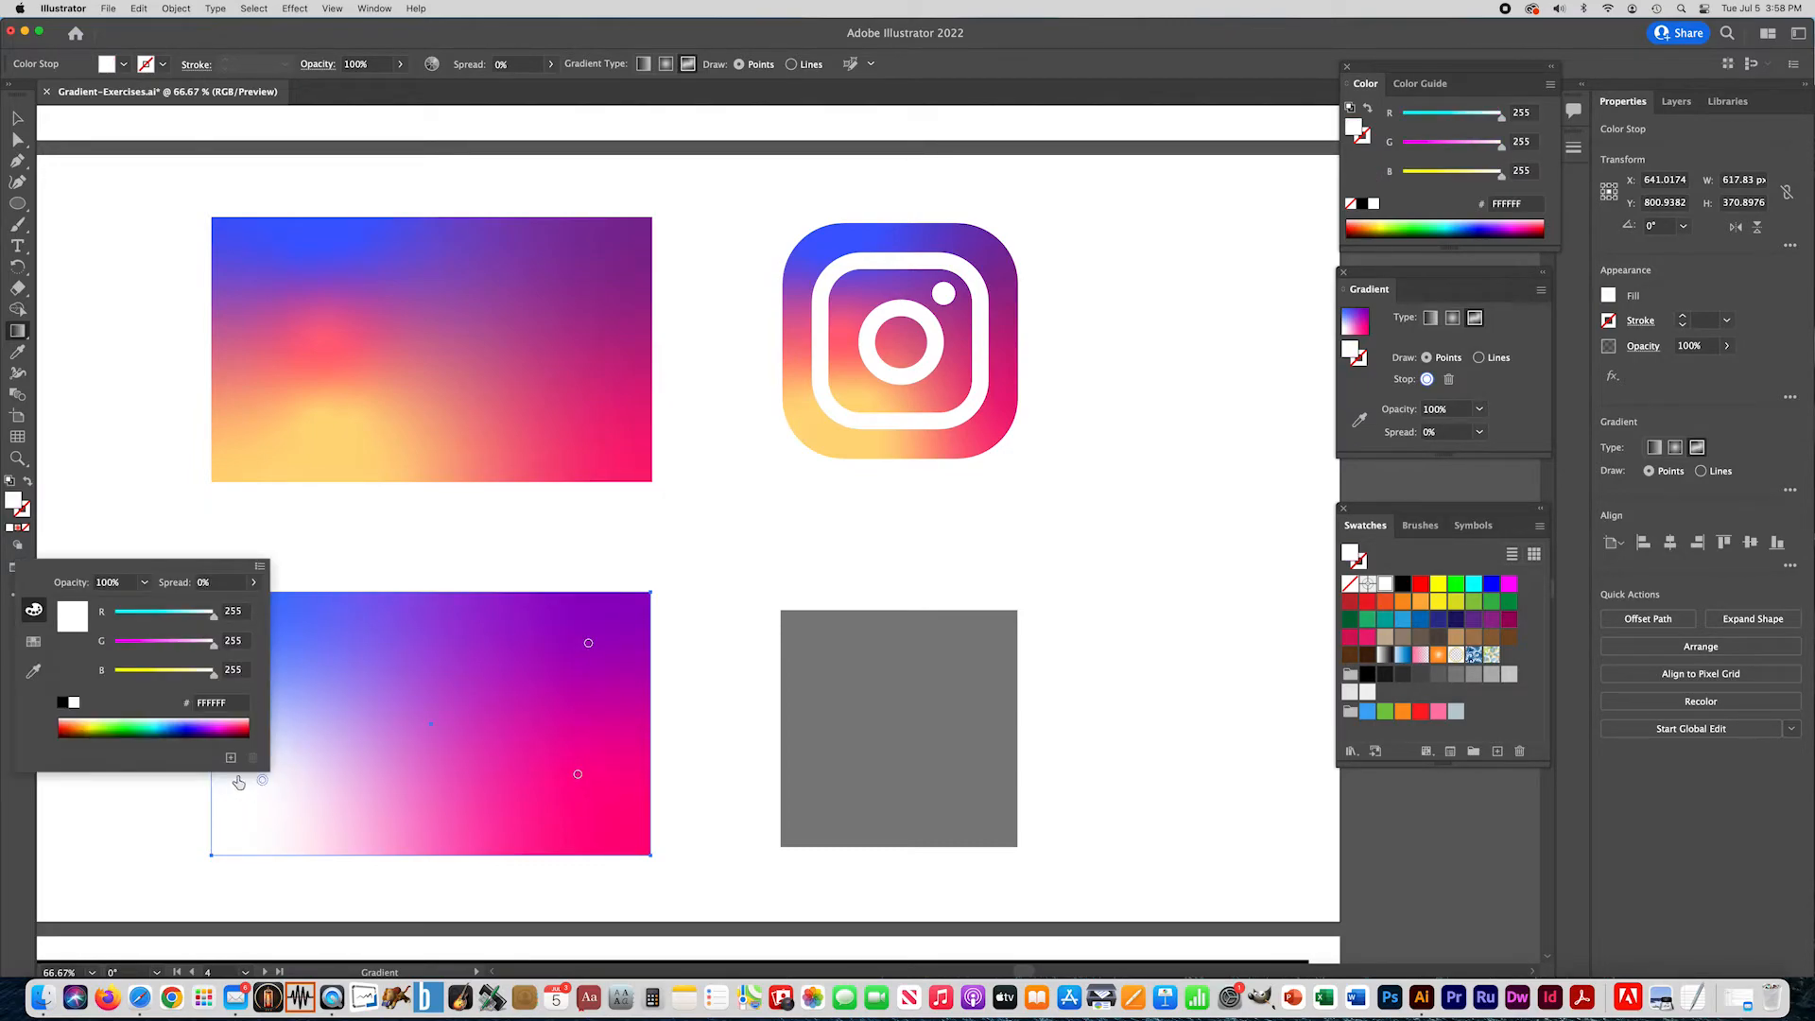
left_click(86, 721)
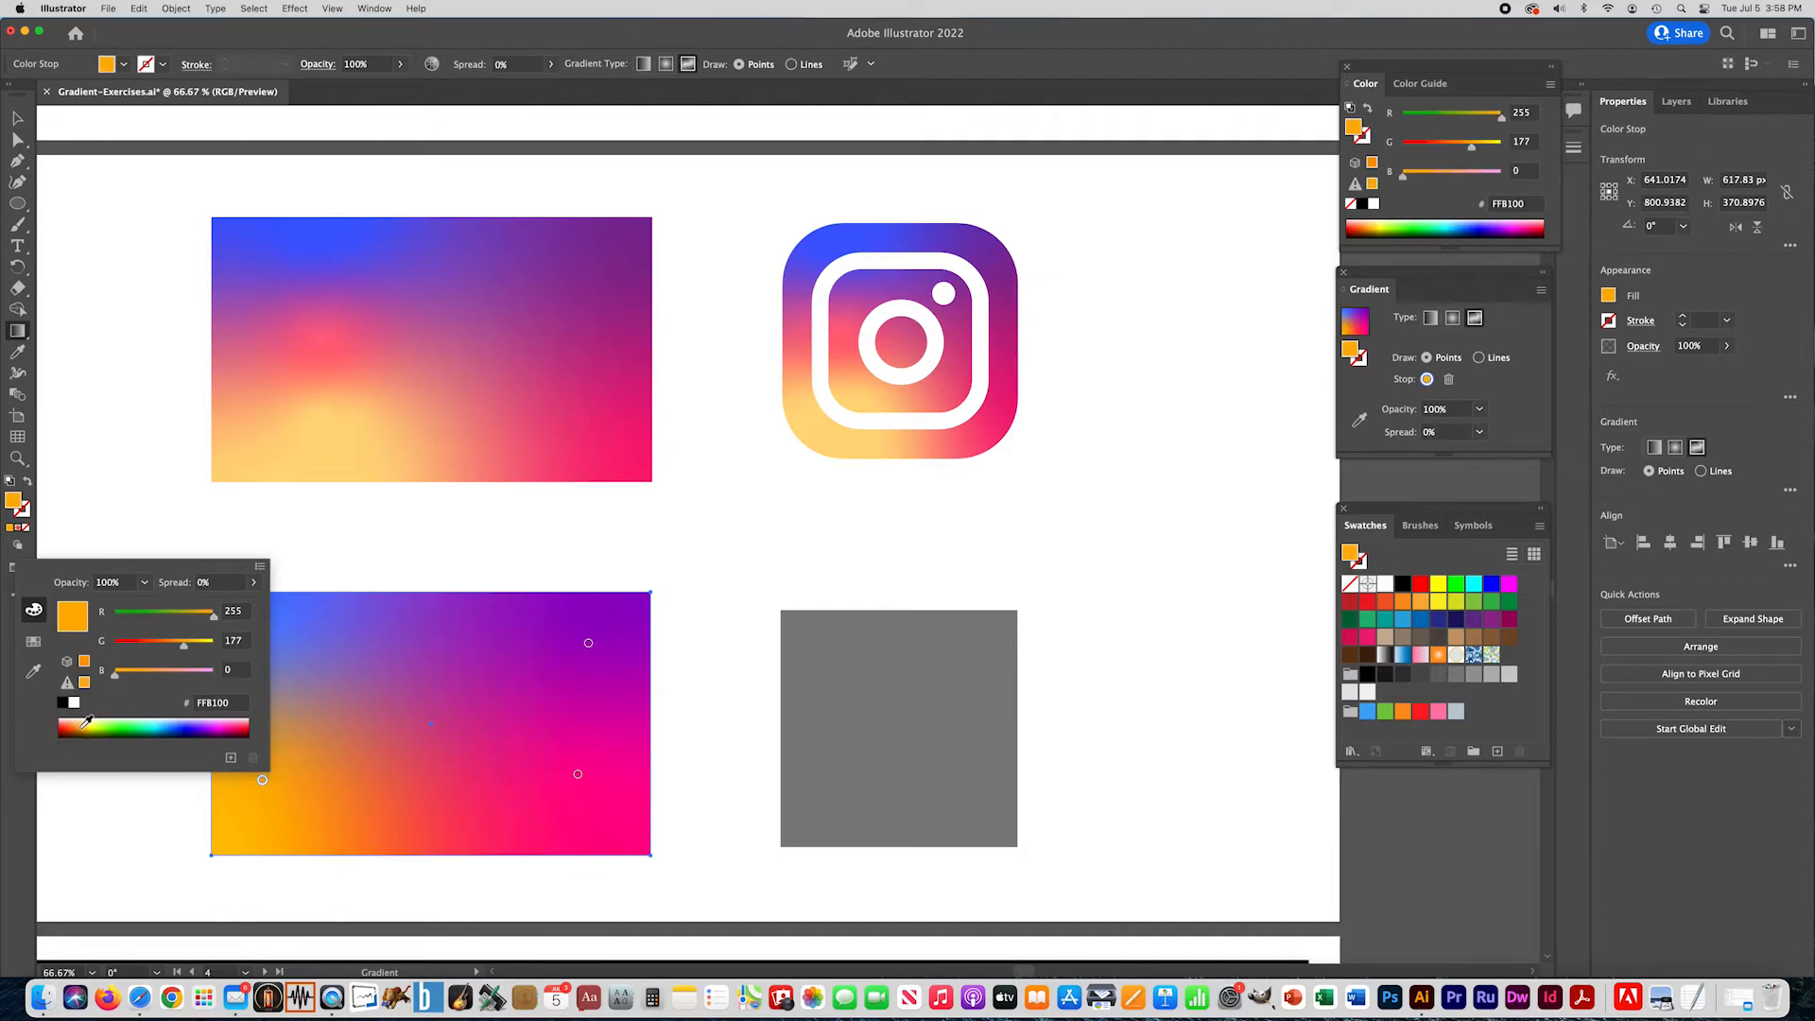
left_click_drag(88, 721, 89, 717)
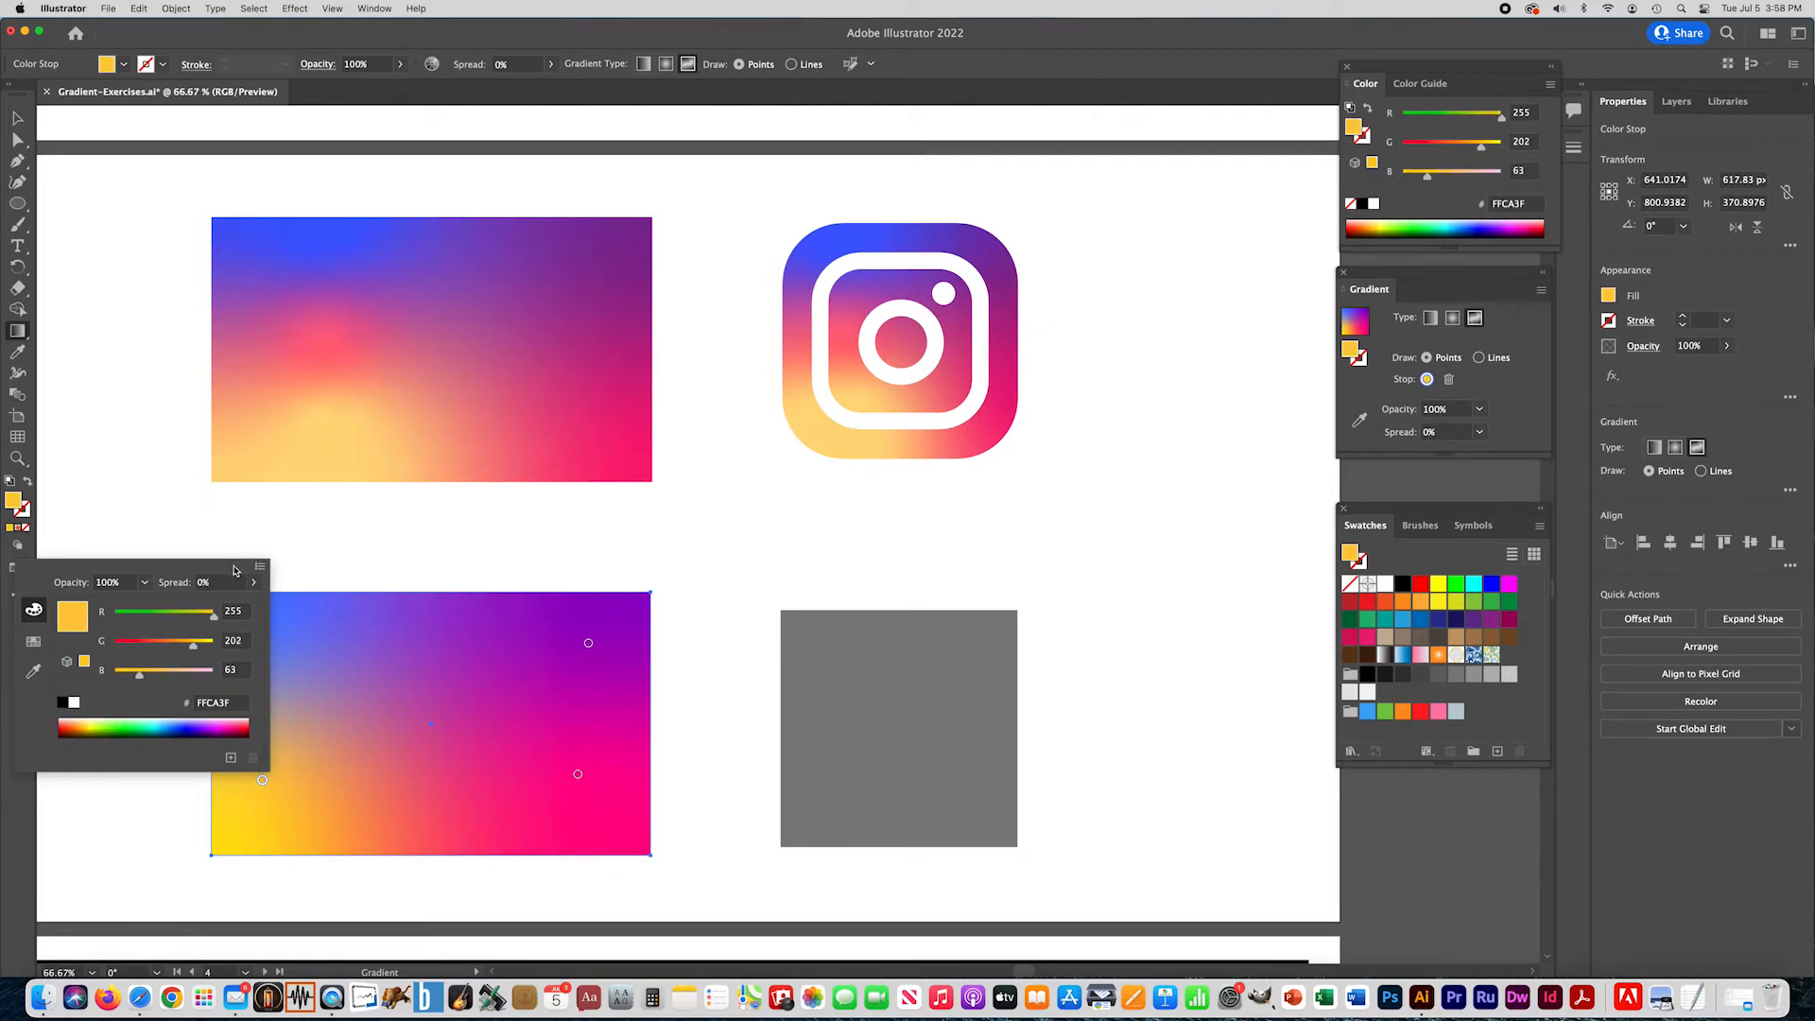
left_click(247, 539)
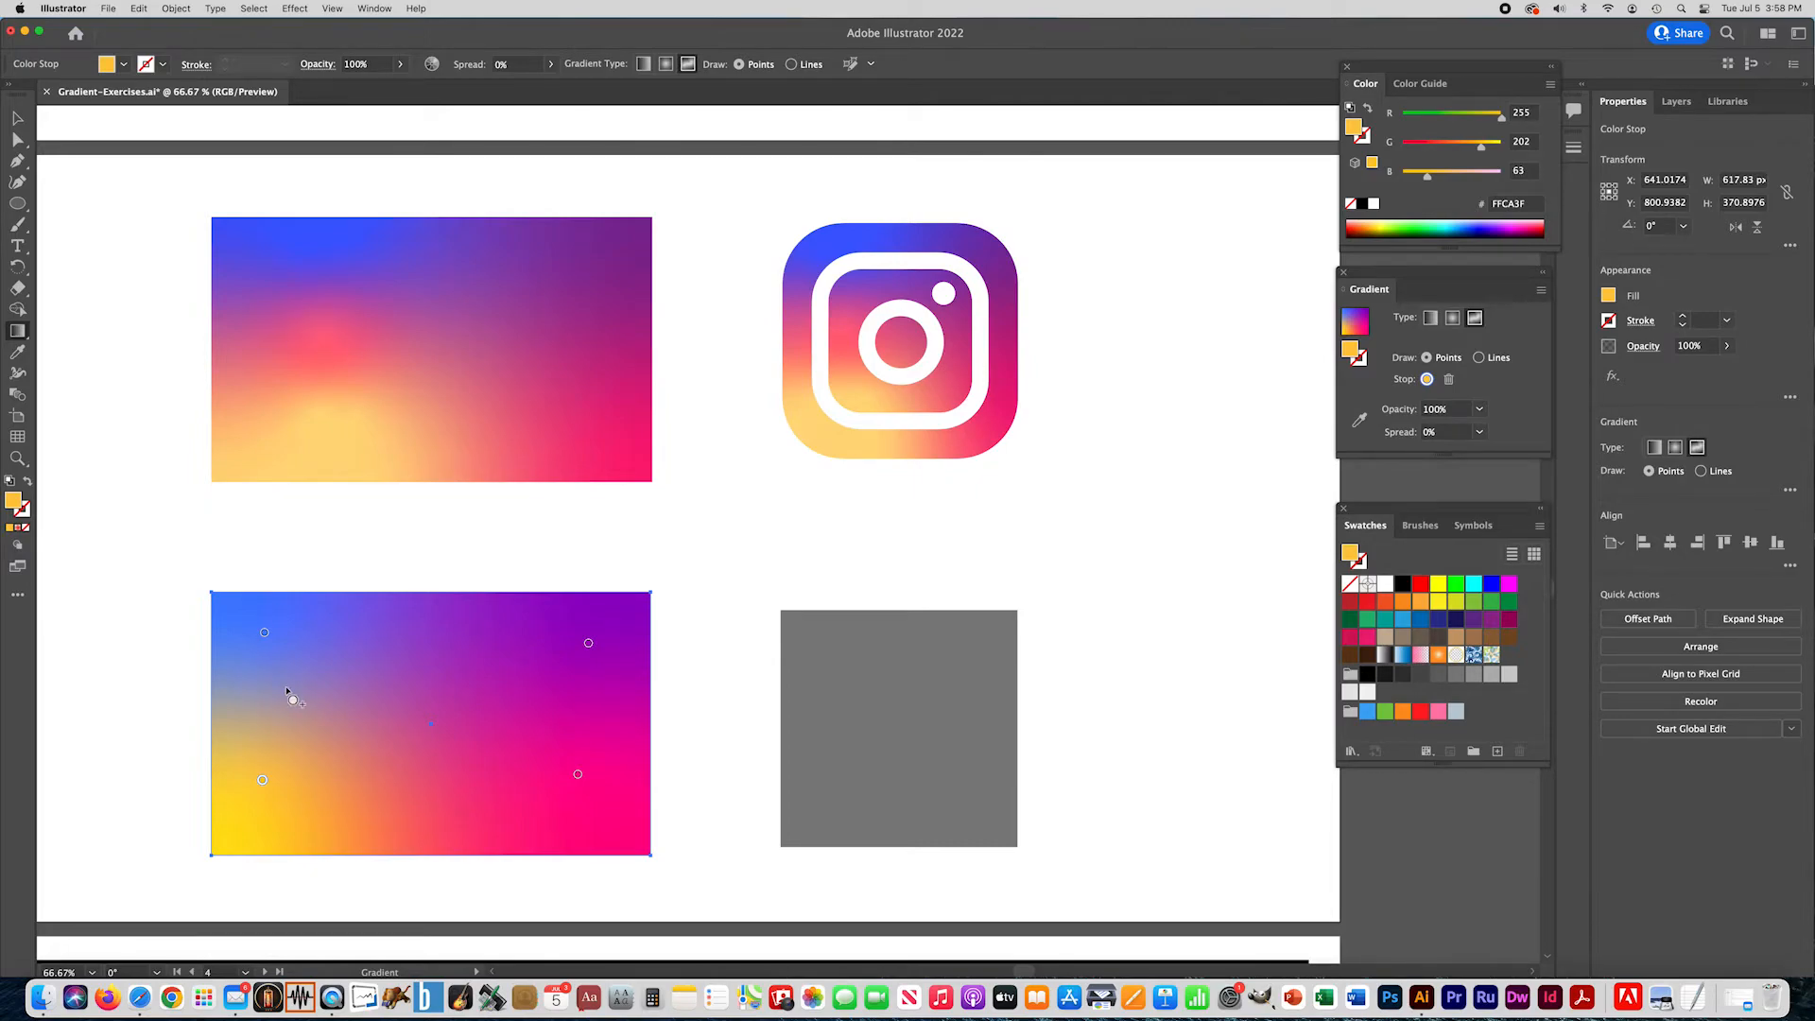
- Add a gradient point between the rectangle's blue and golden points and color it magenta, #FF2AE2
left_click(298, 716)
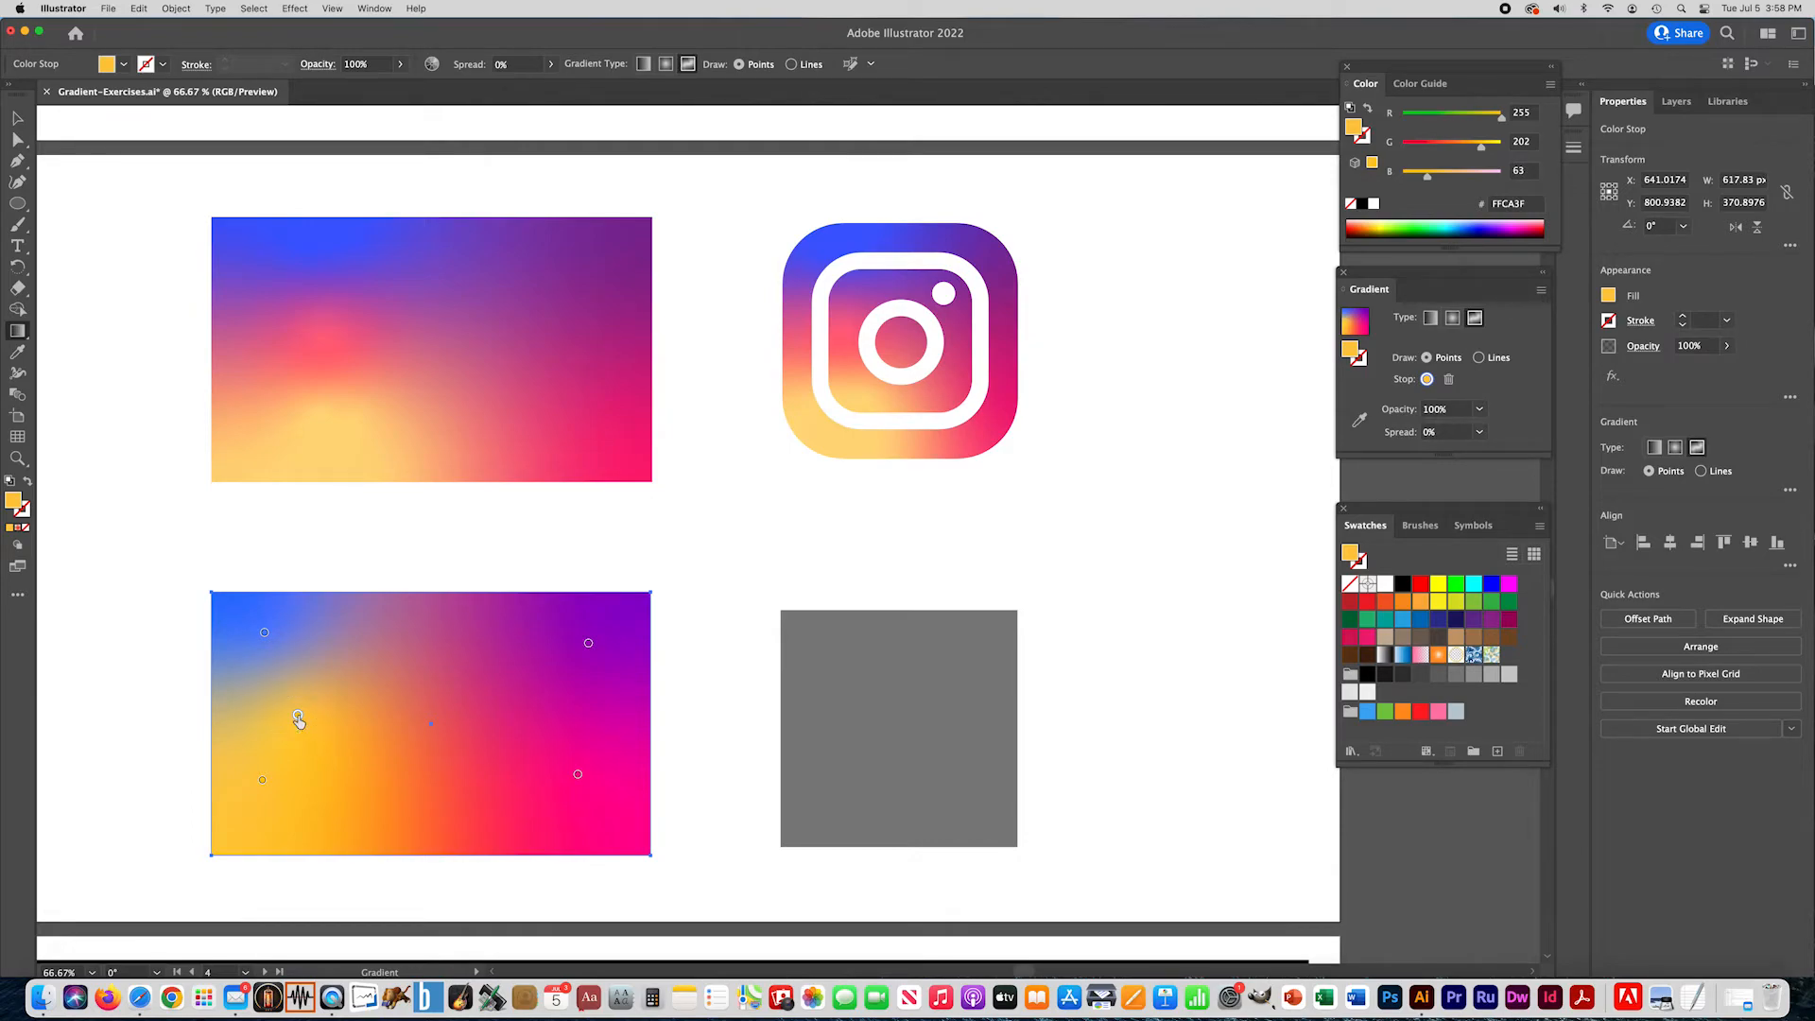
double_click(299, 715)
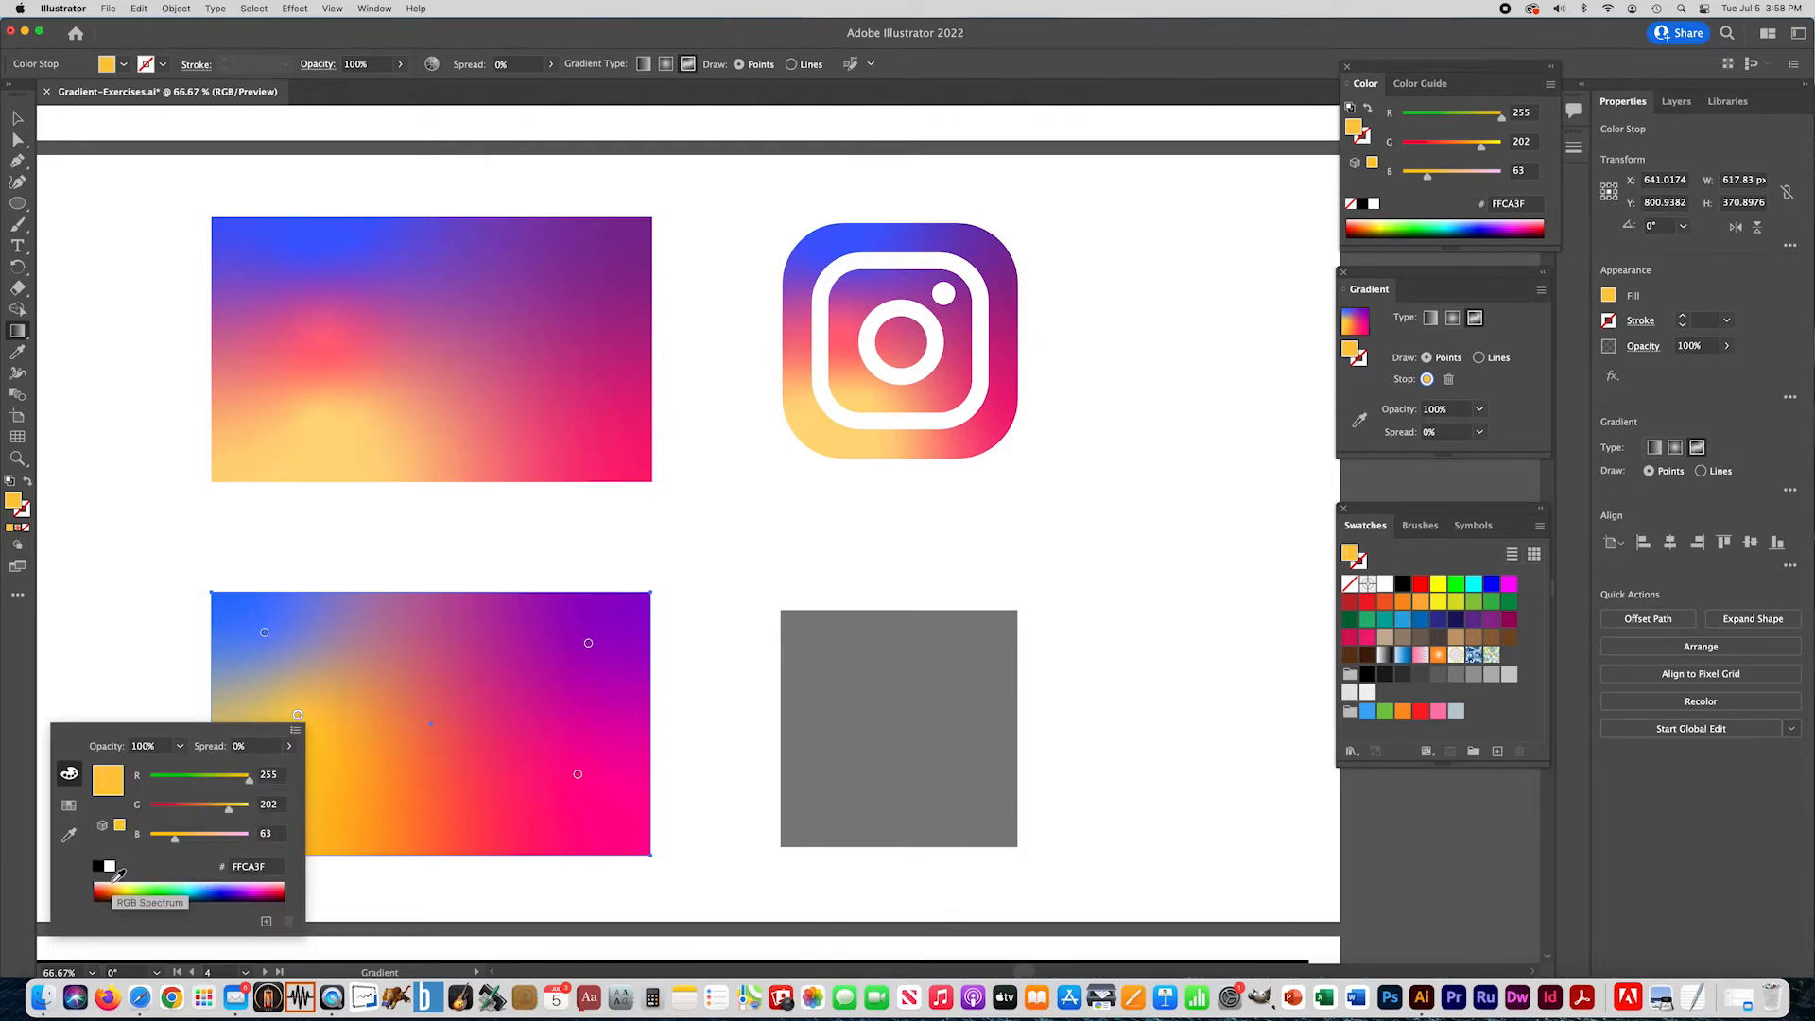
left_click_drag(119, 879, 114, 883)
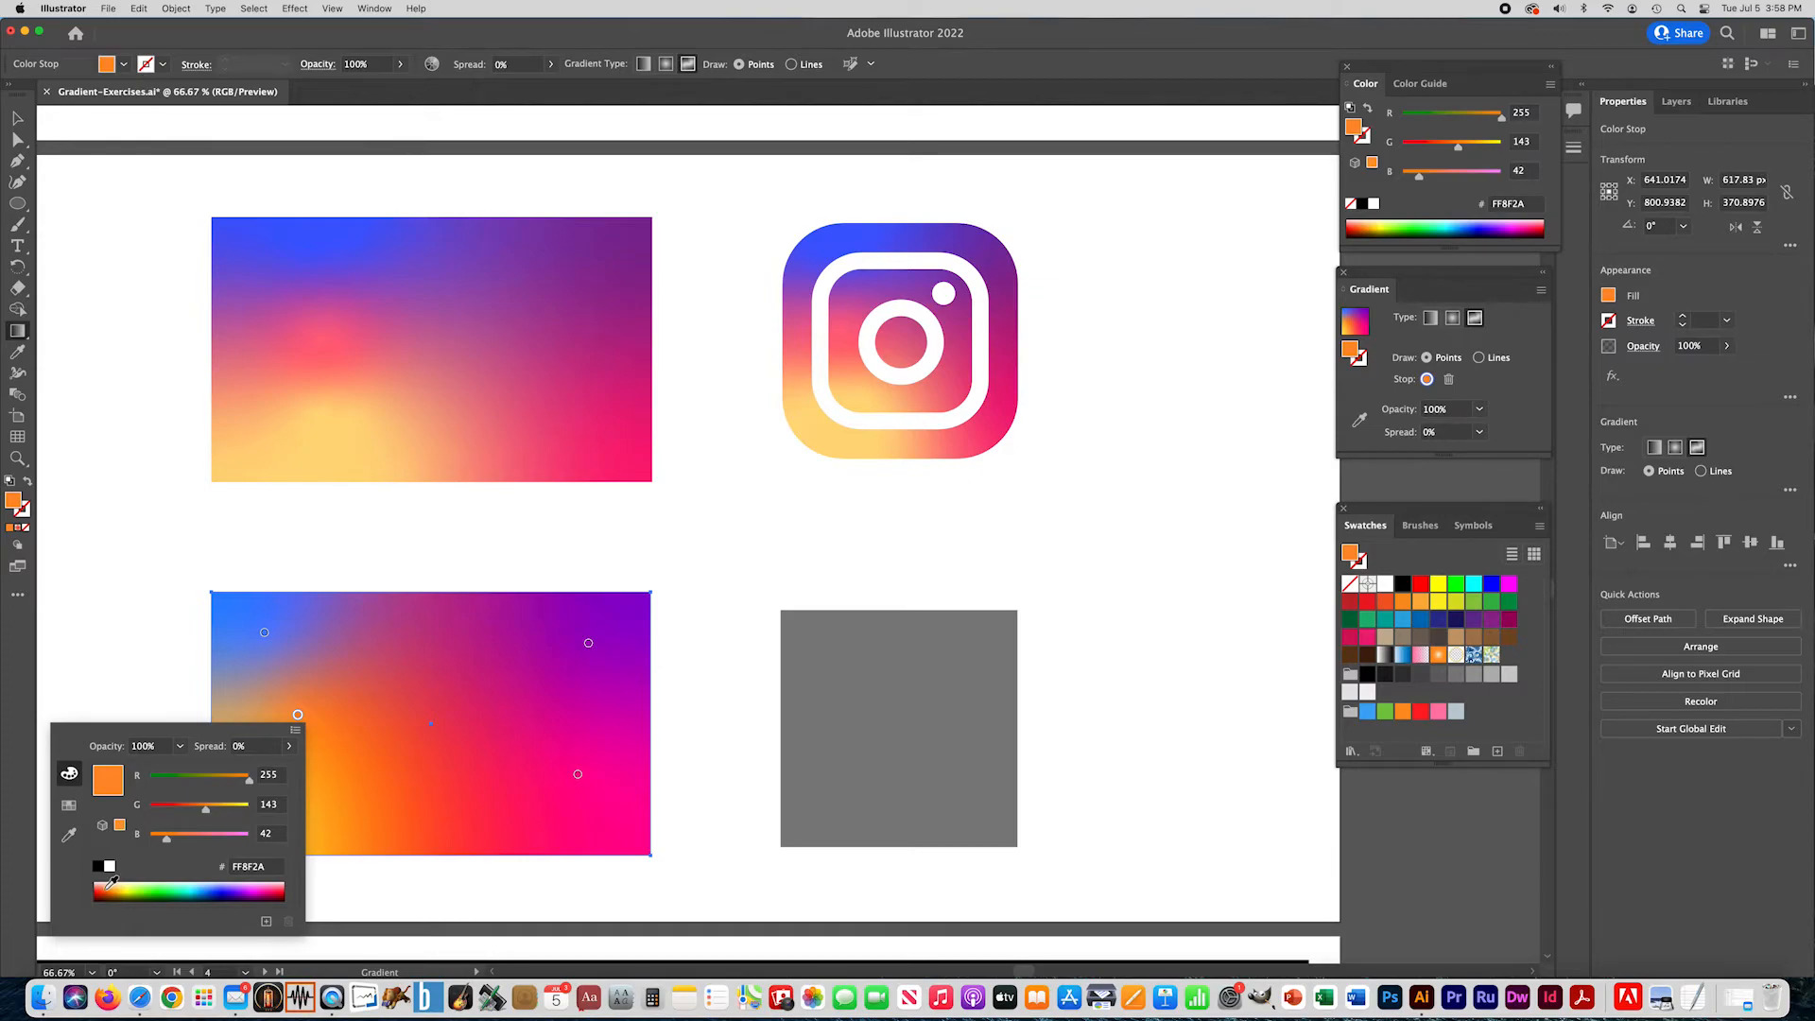
left_click_drag(112, 883, 112, 883)
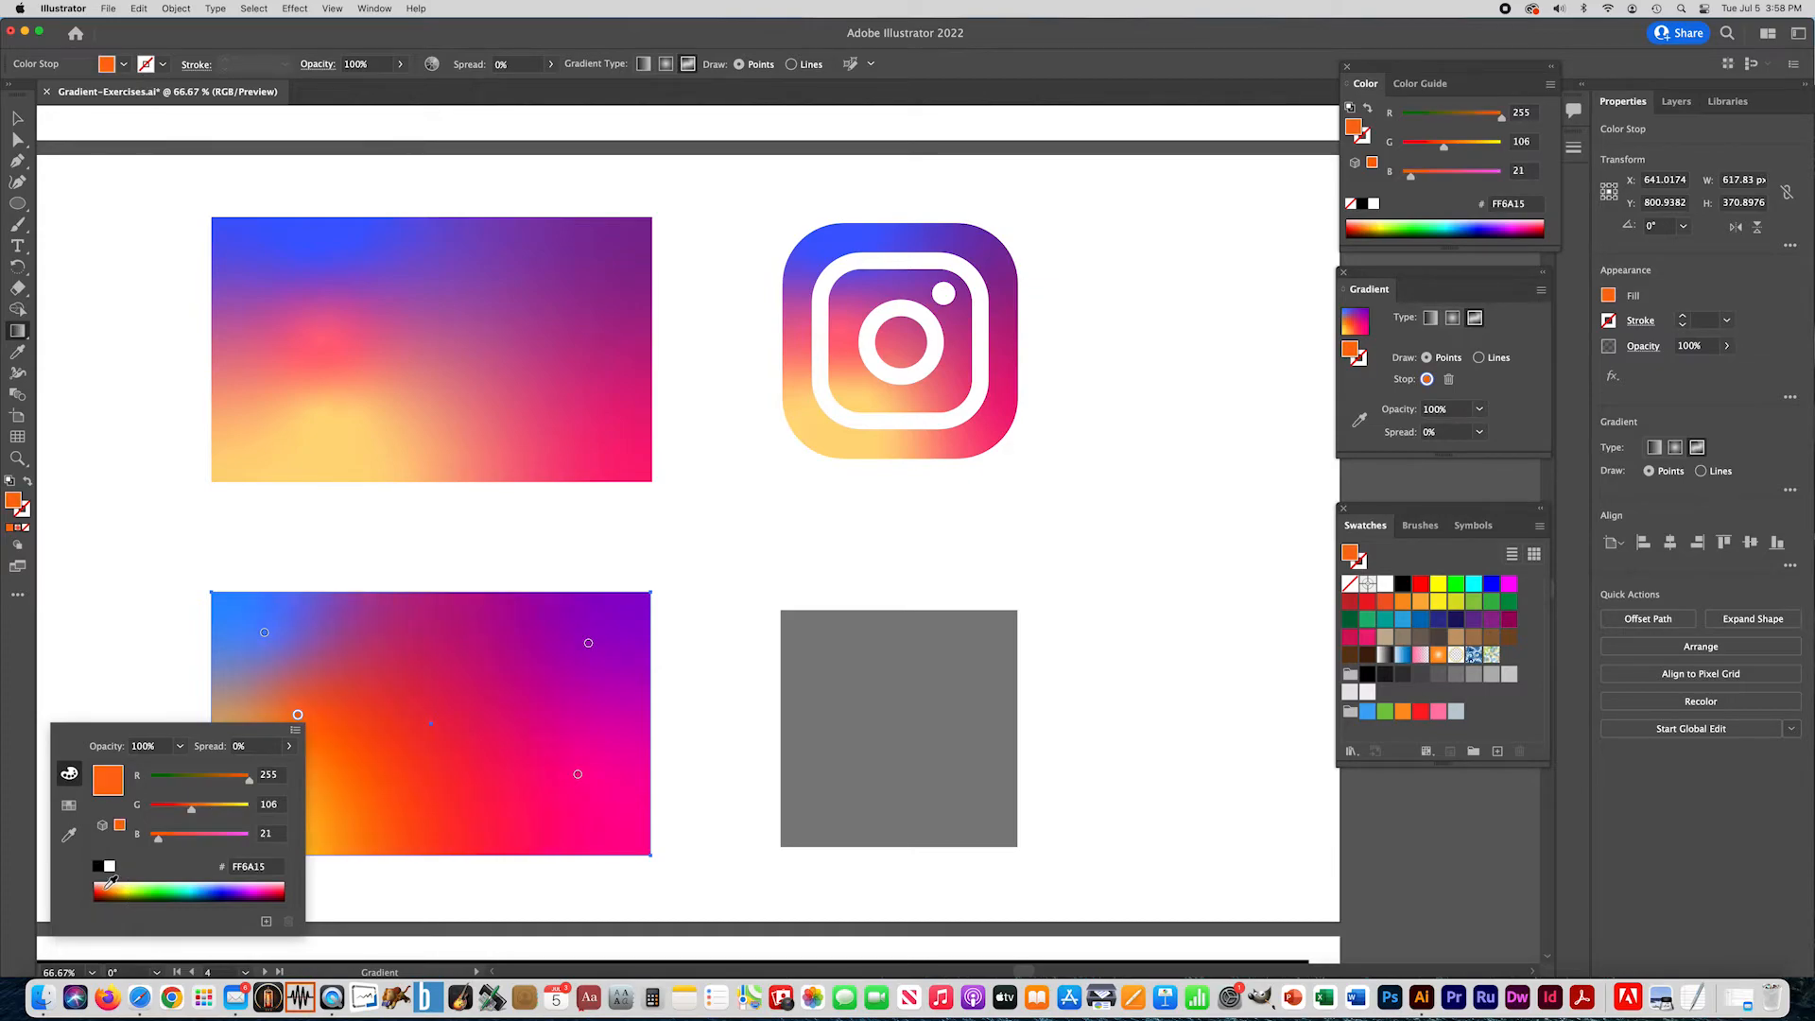
left_click(269, 884)
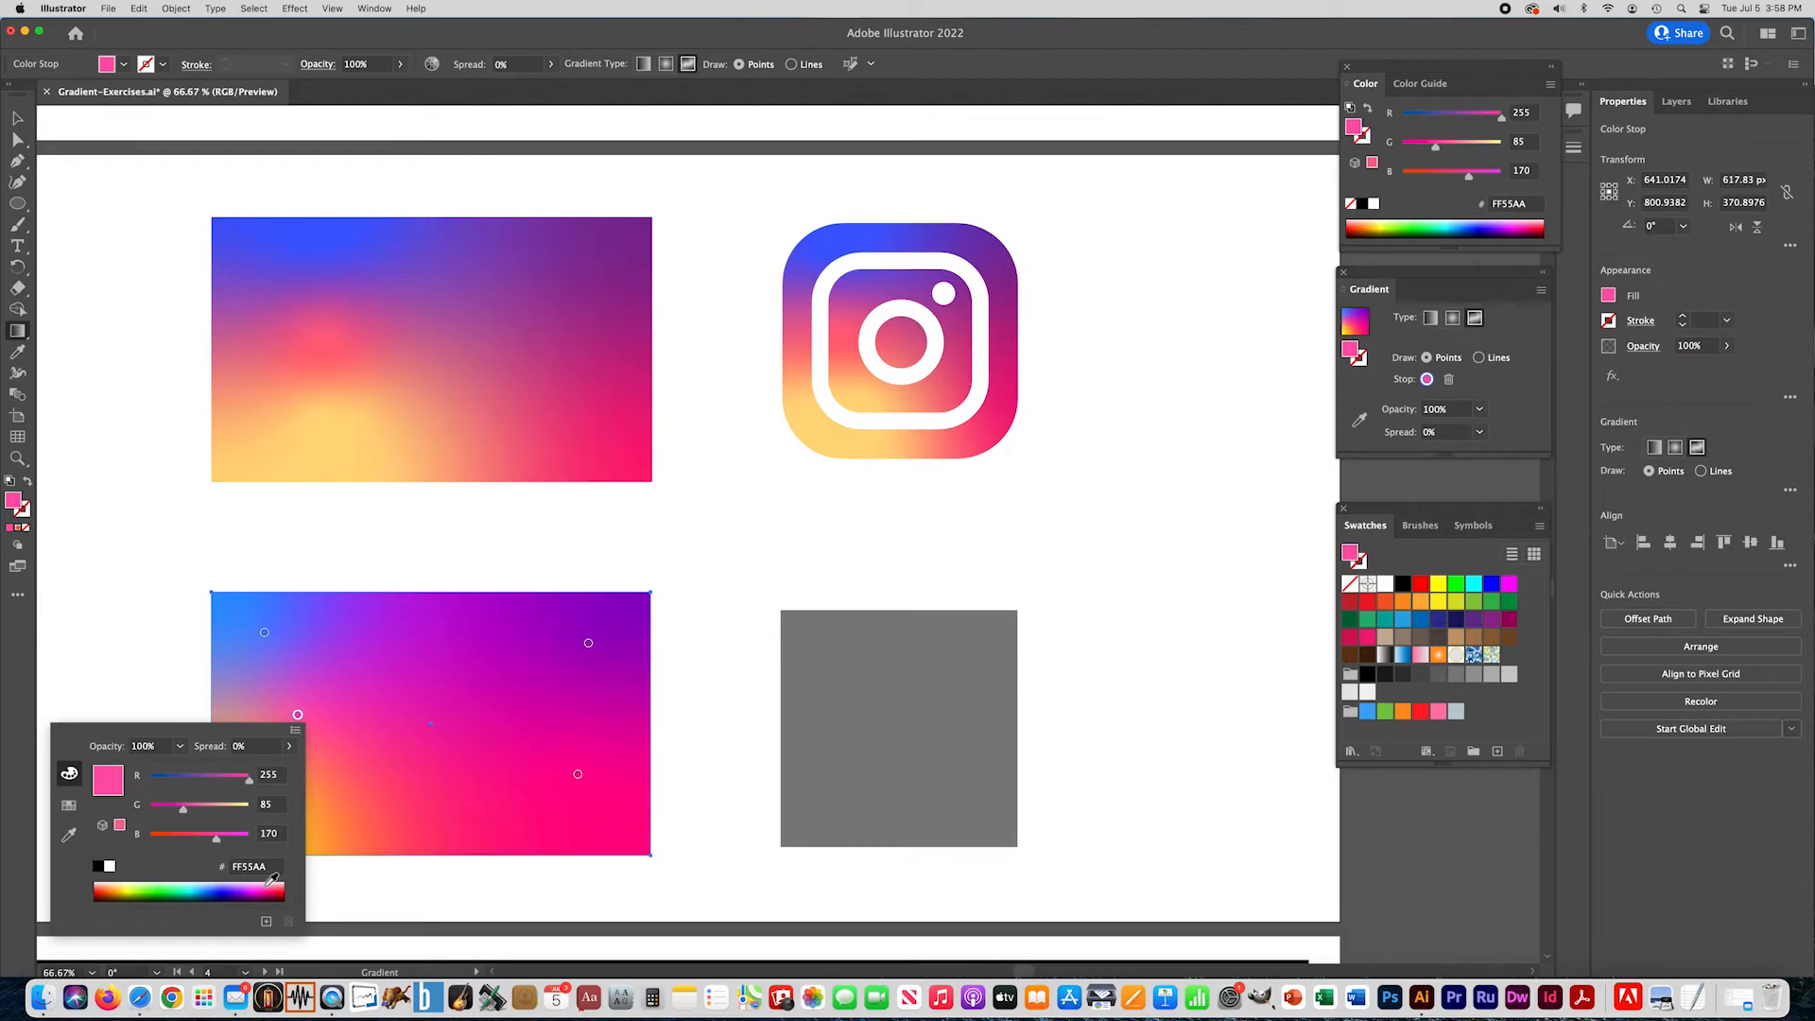
left_click(271, 884)
left_click(272, 885)
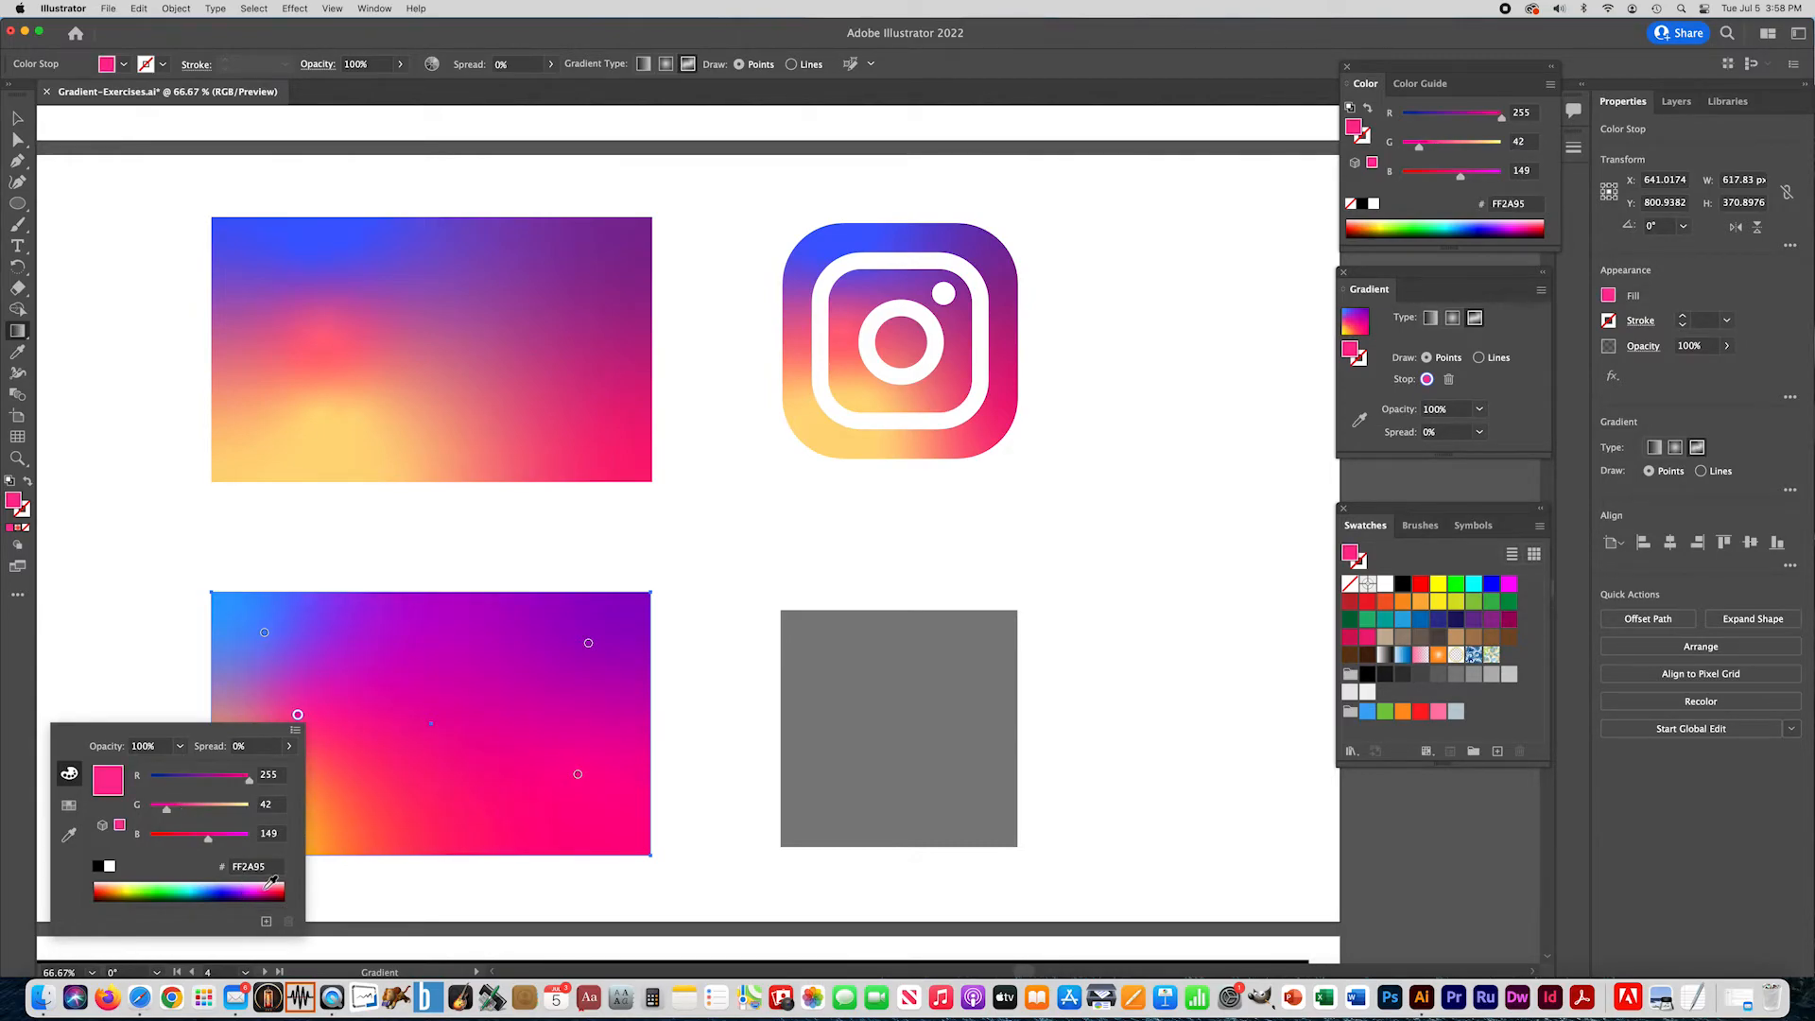
left_click(264, 883)
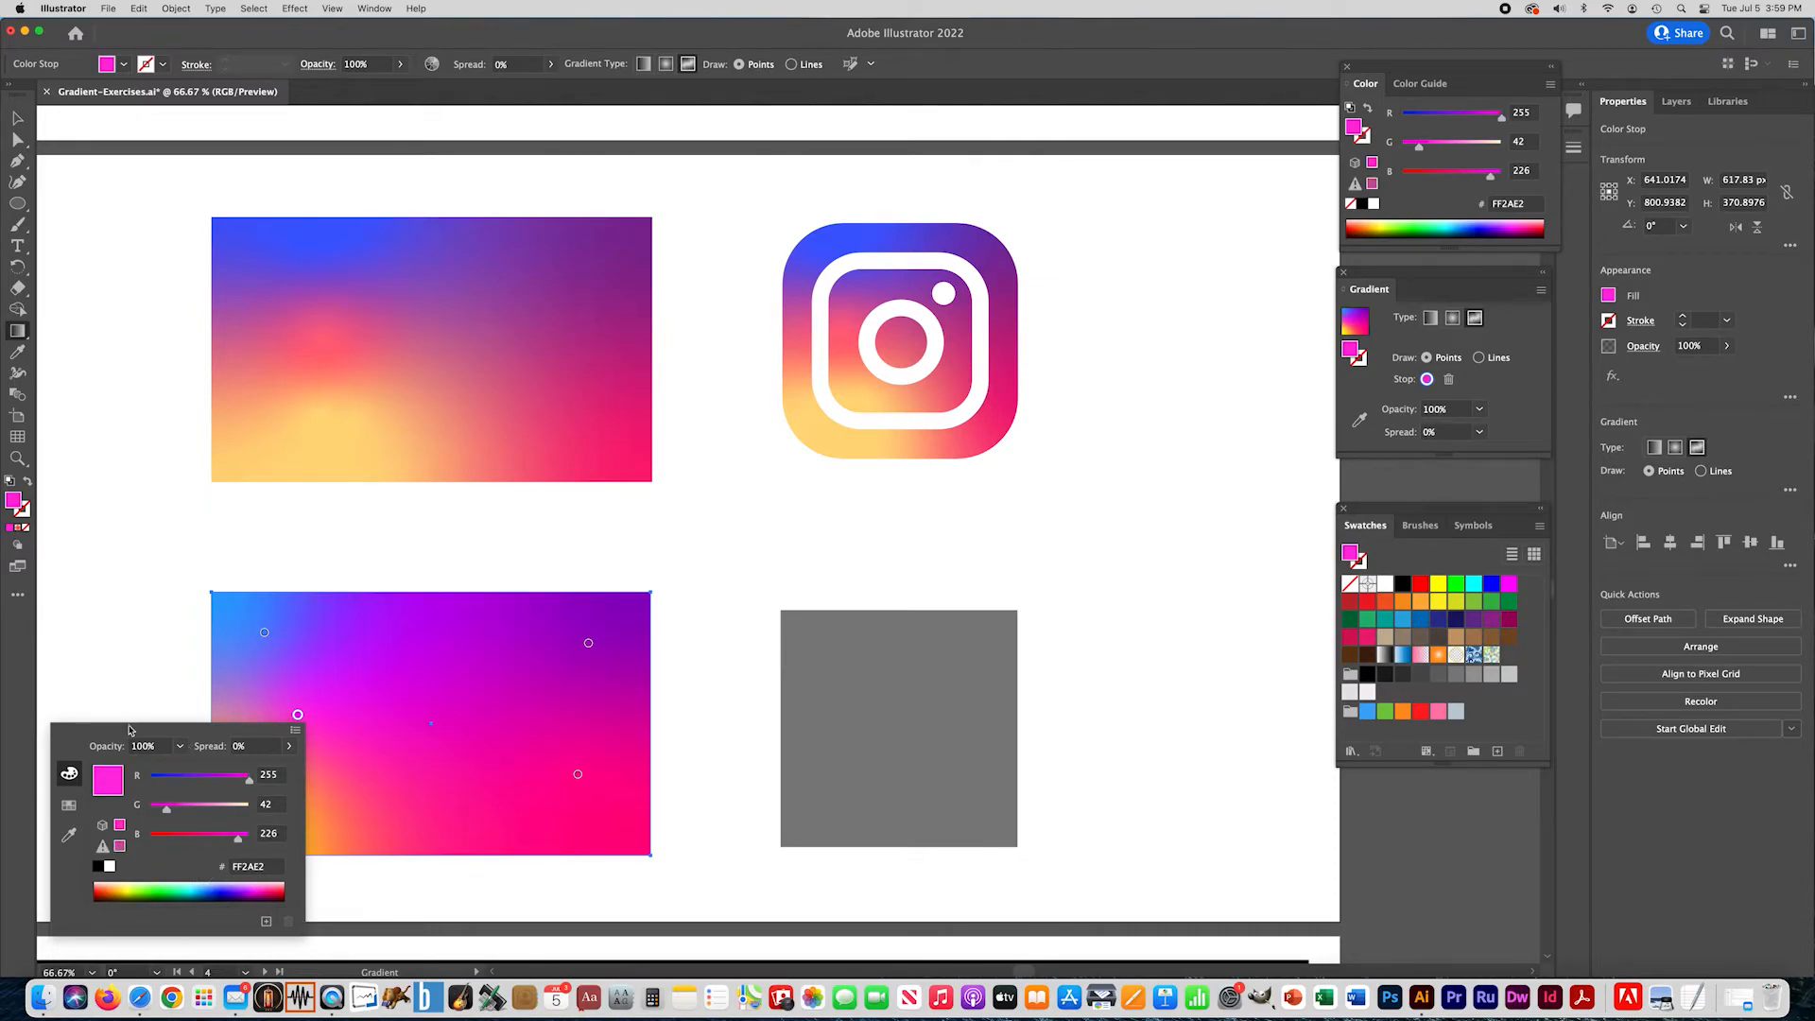
left_click(119, 663)
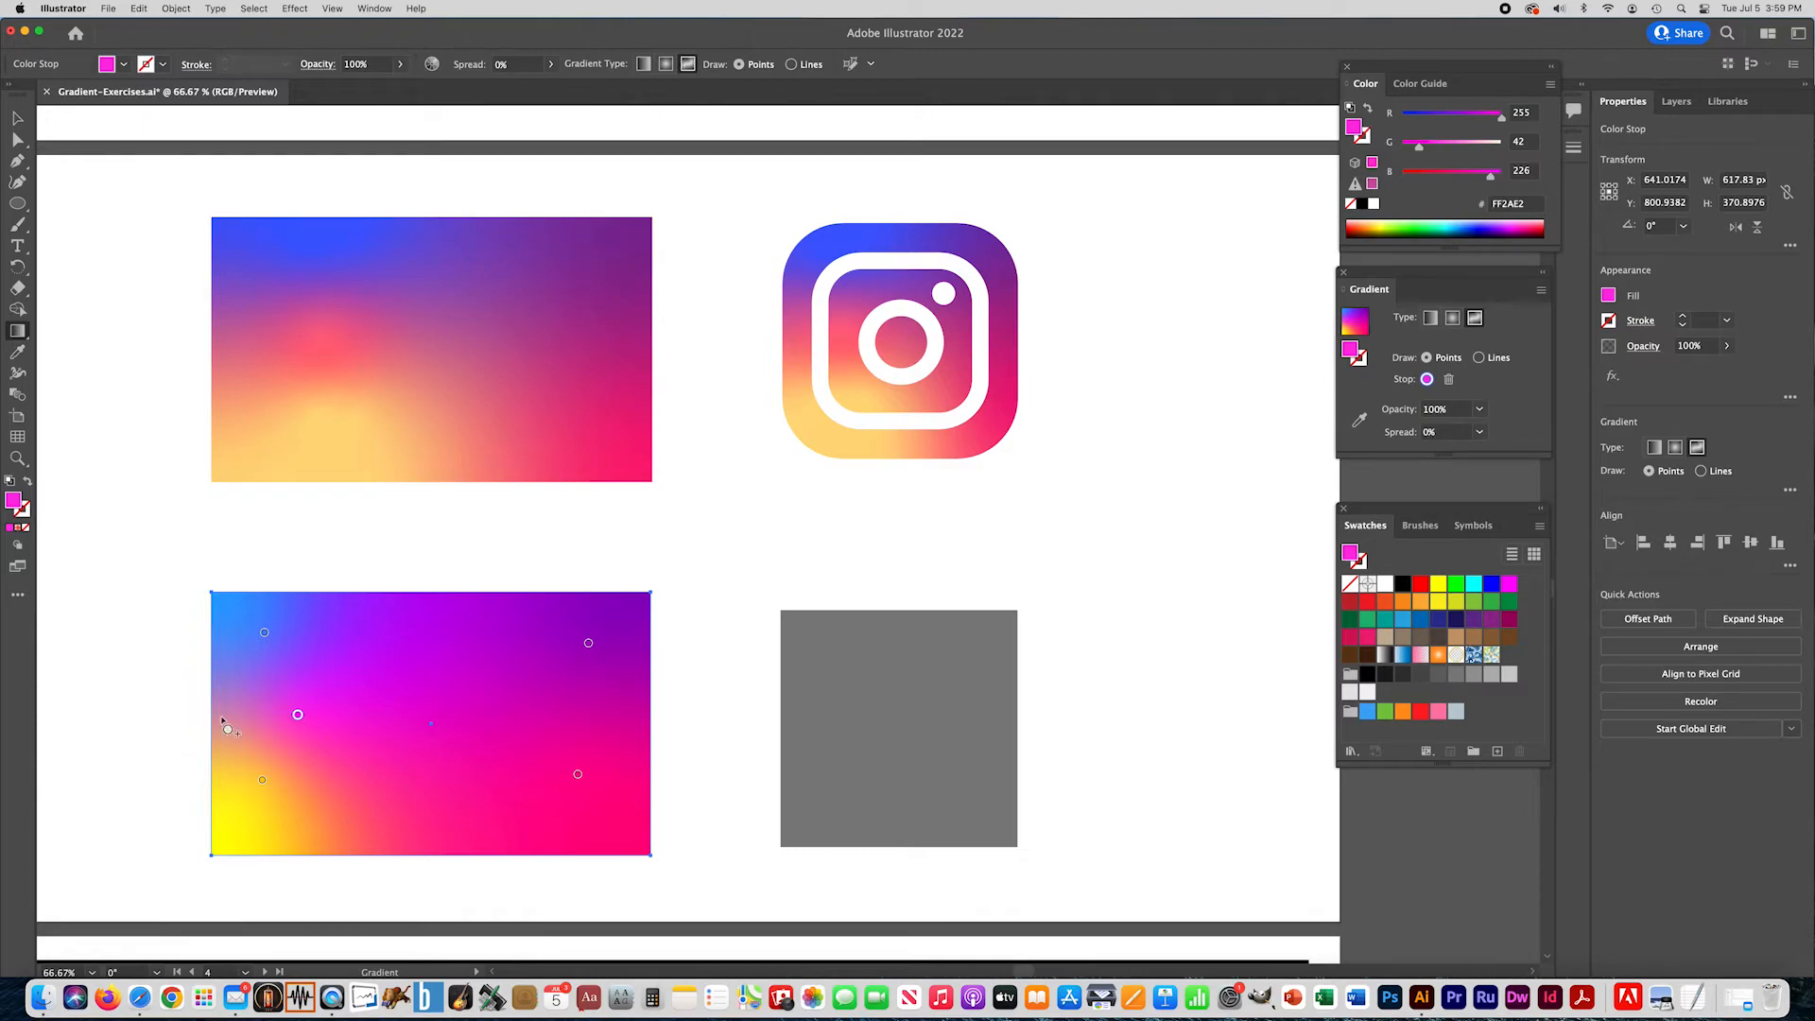
- Reposition the rectangle's golden, magenta, purple and lower-right pink gradient points to refine the color blend
left_click(18, 117)
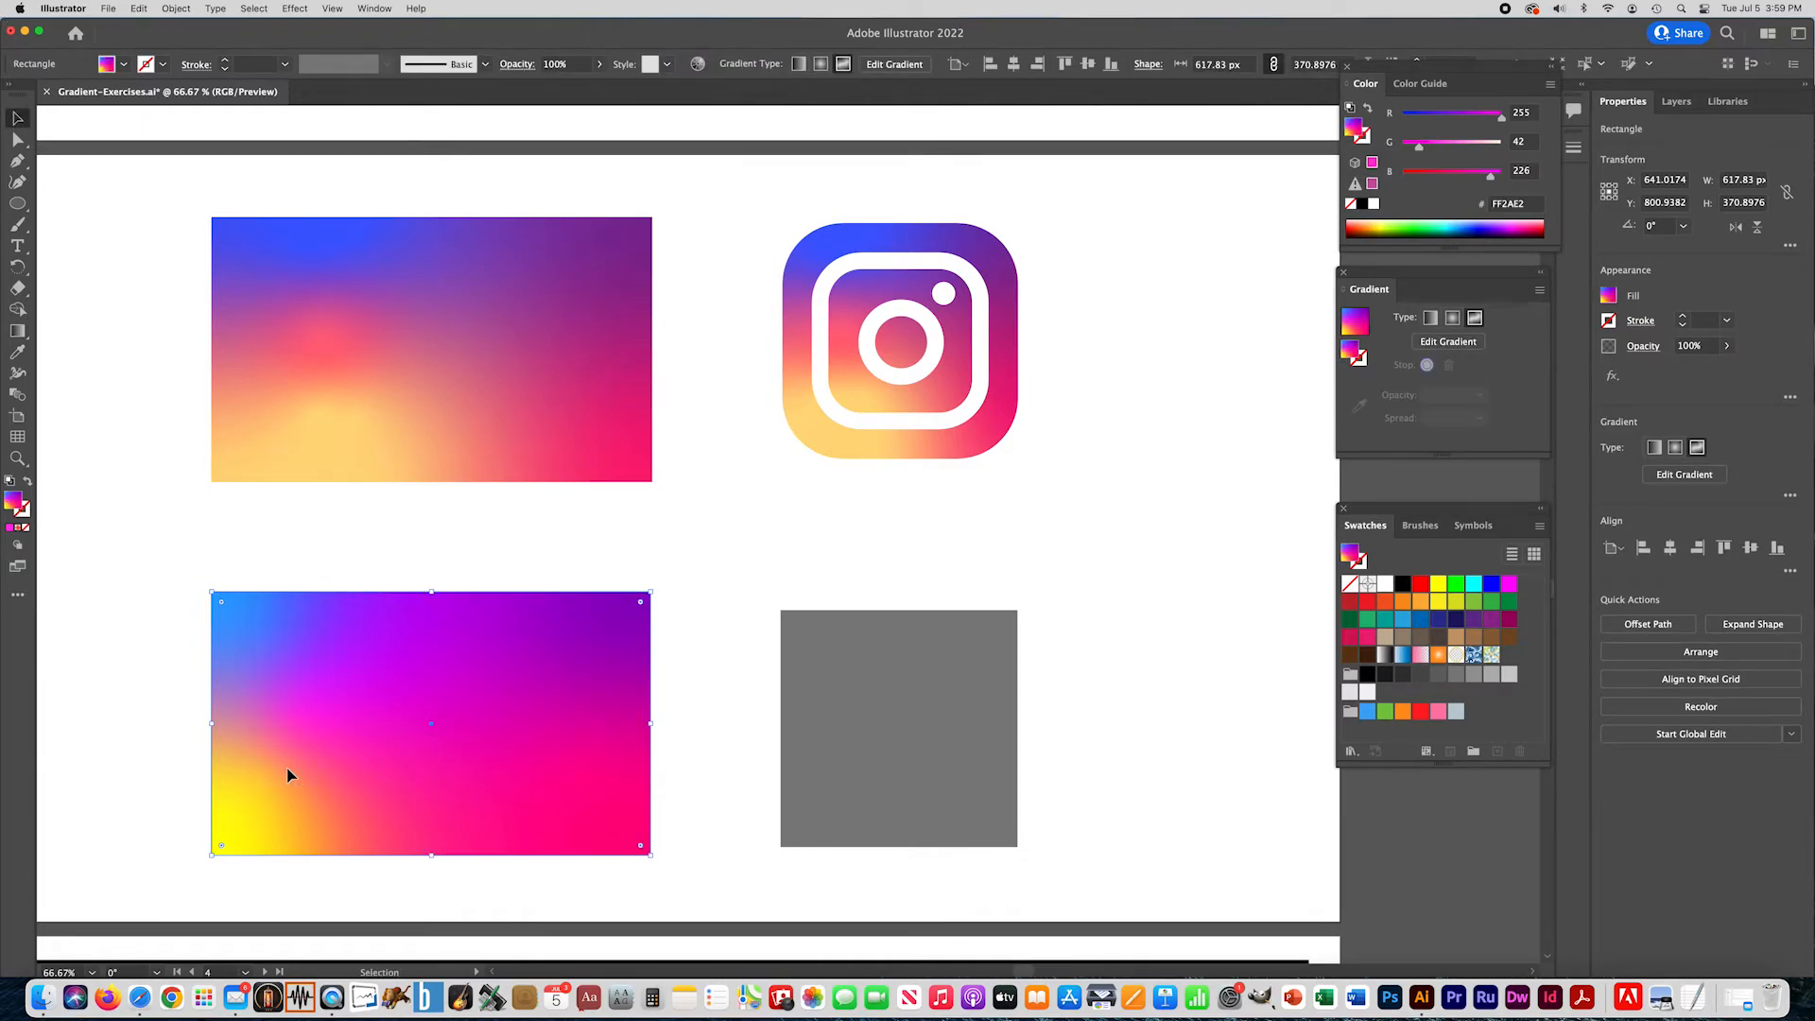
left_click(16, 332)
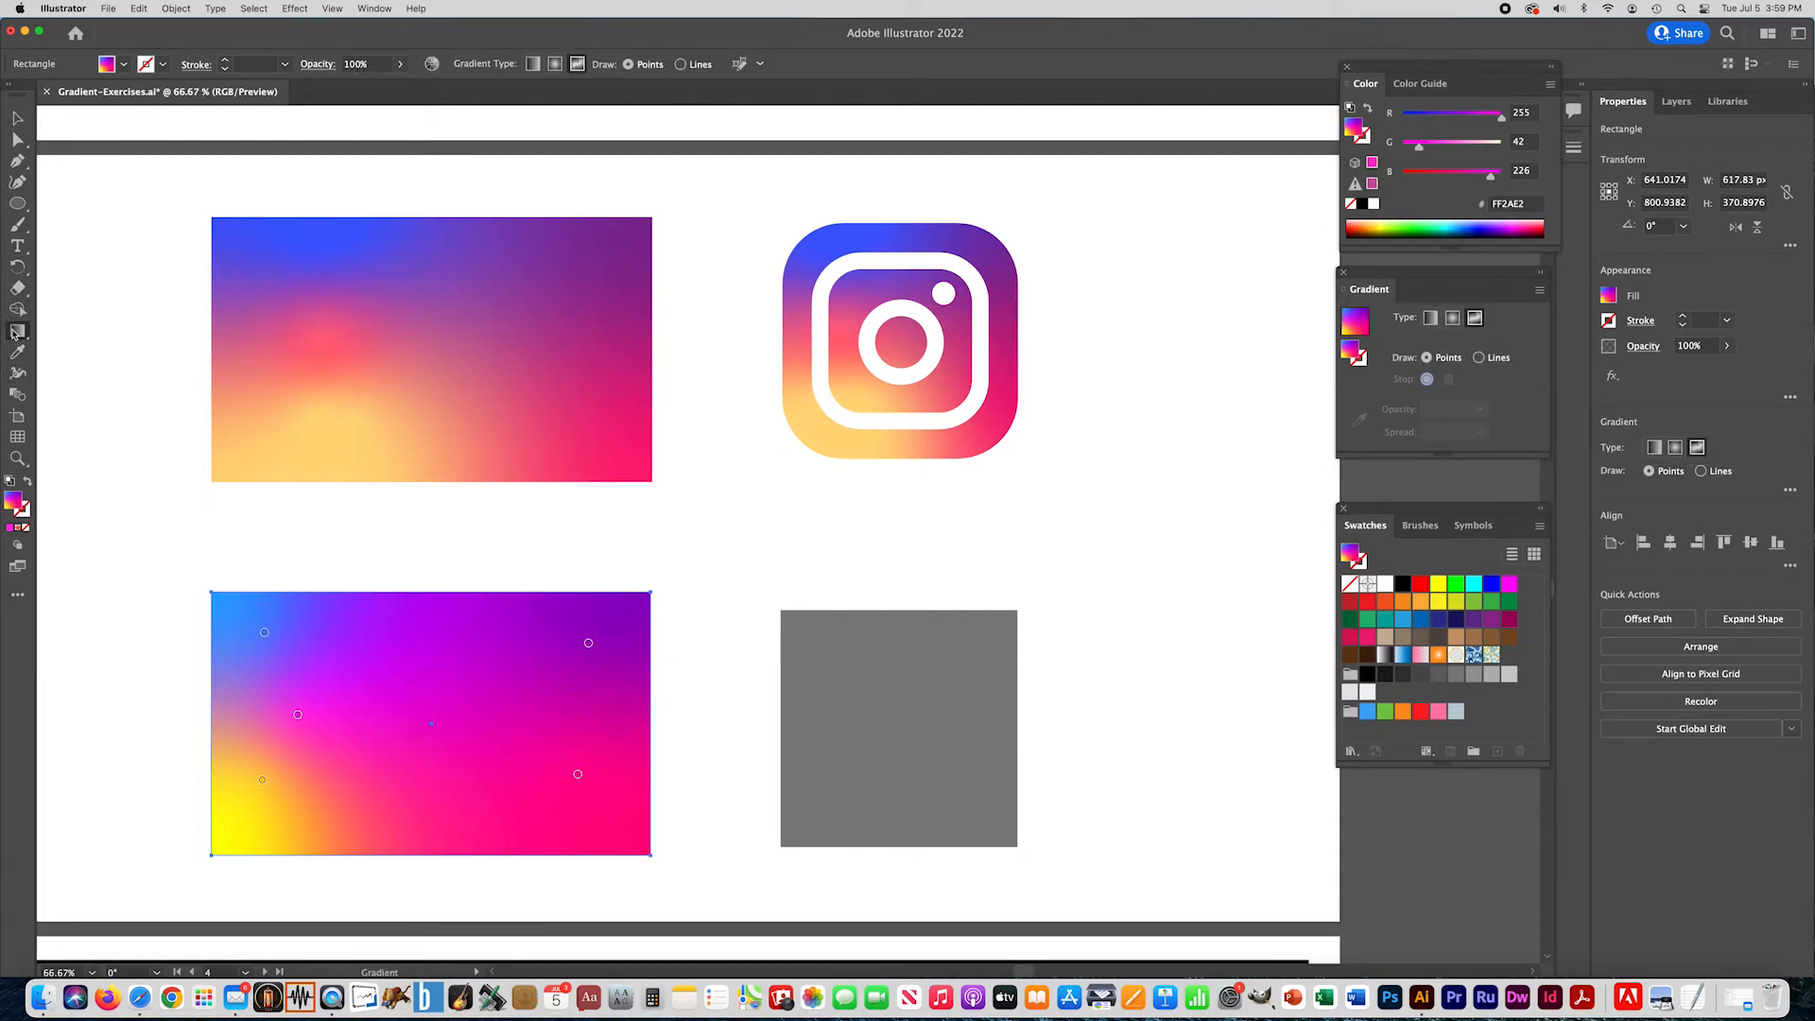
left_click(268, 787)
left_click_drag(270, 792, 306, 799)
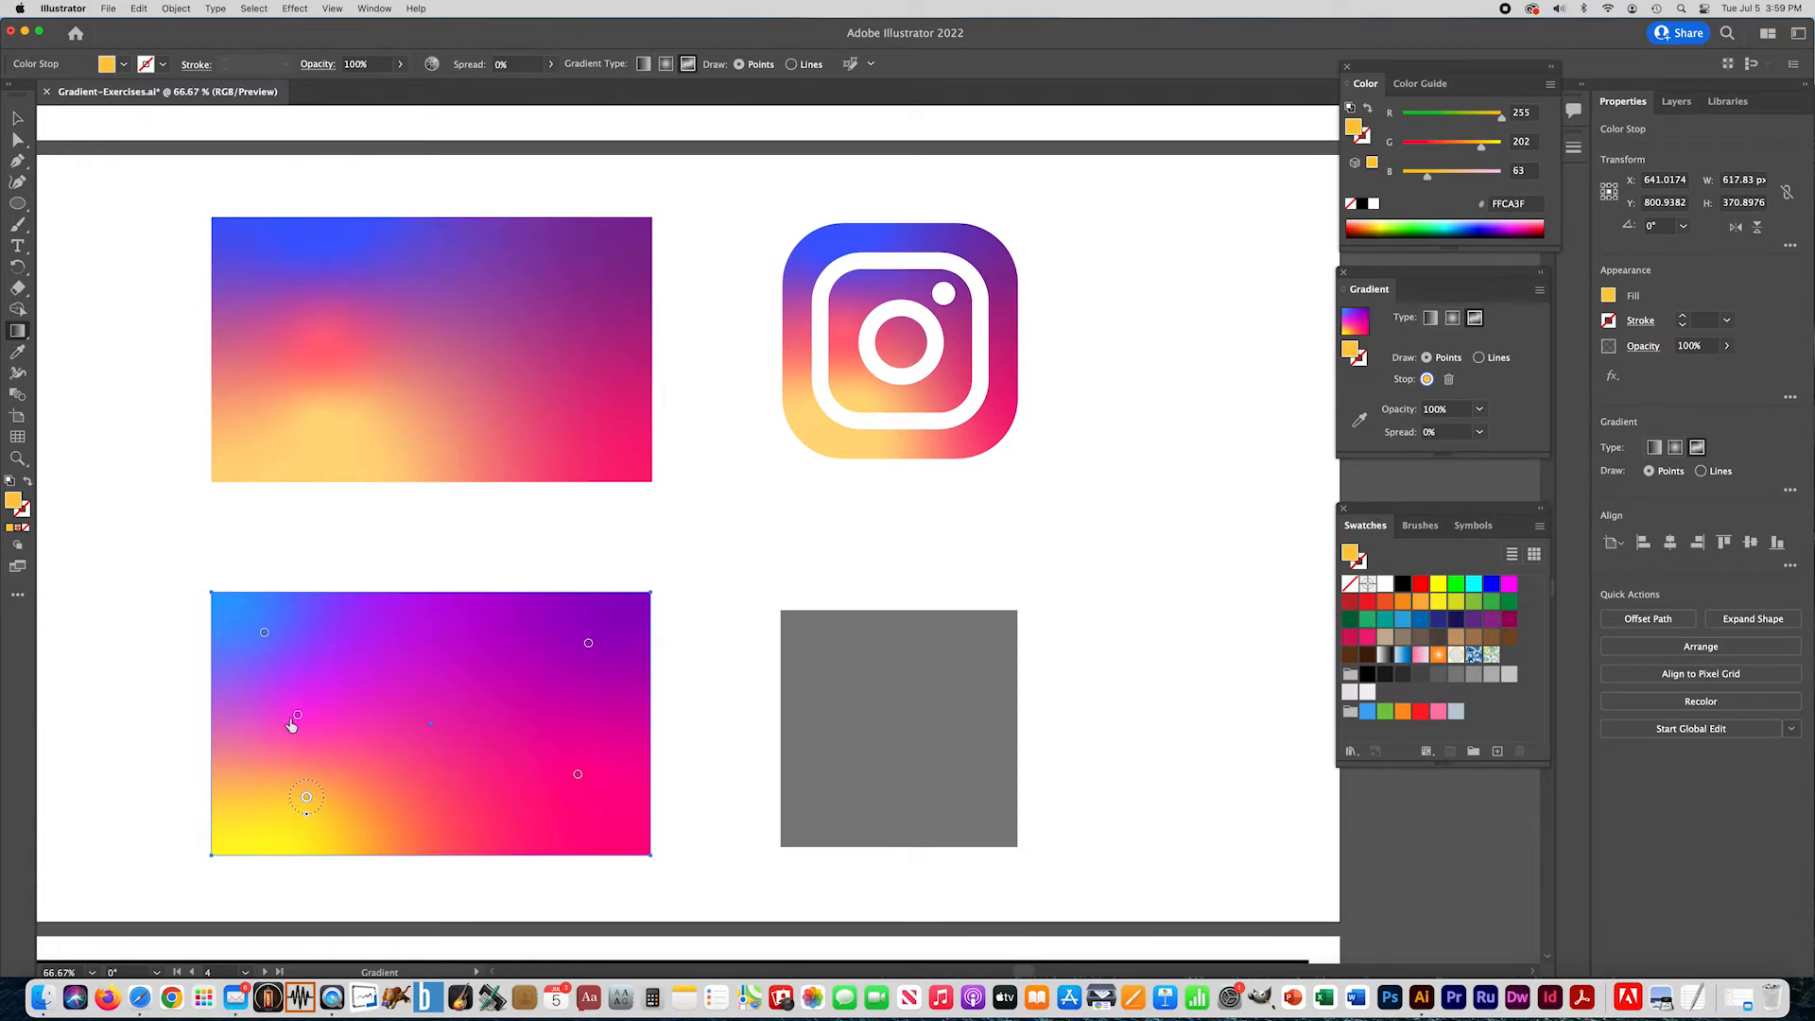
left_click_drag(299, 716, 313, 722)
left_click_drag(590, 642, 542, 665)
left_click_drag(578, 777, 587, 810)
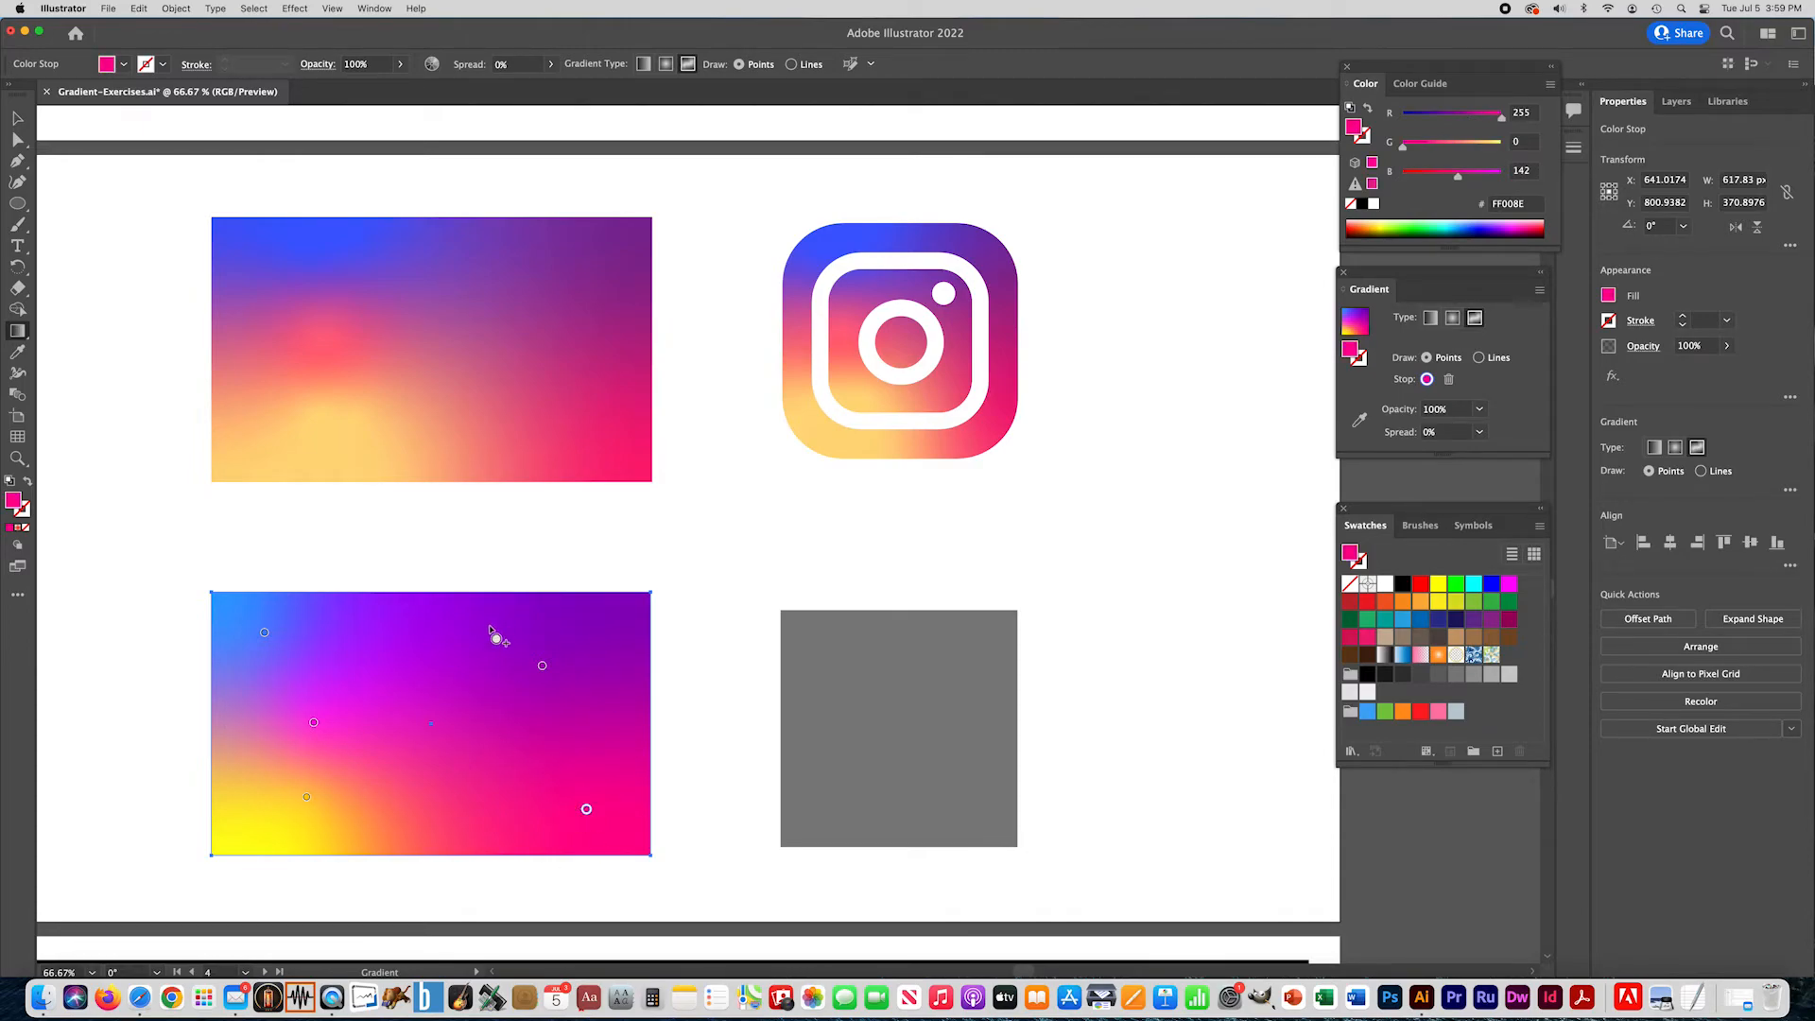
- Copy the rectangle's freeform gradient onto the gray square with the Eyedropper
left_click(19, 120)
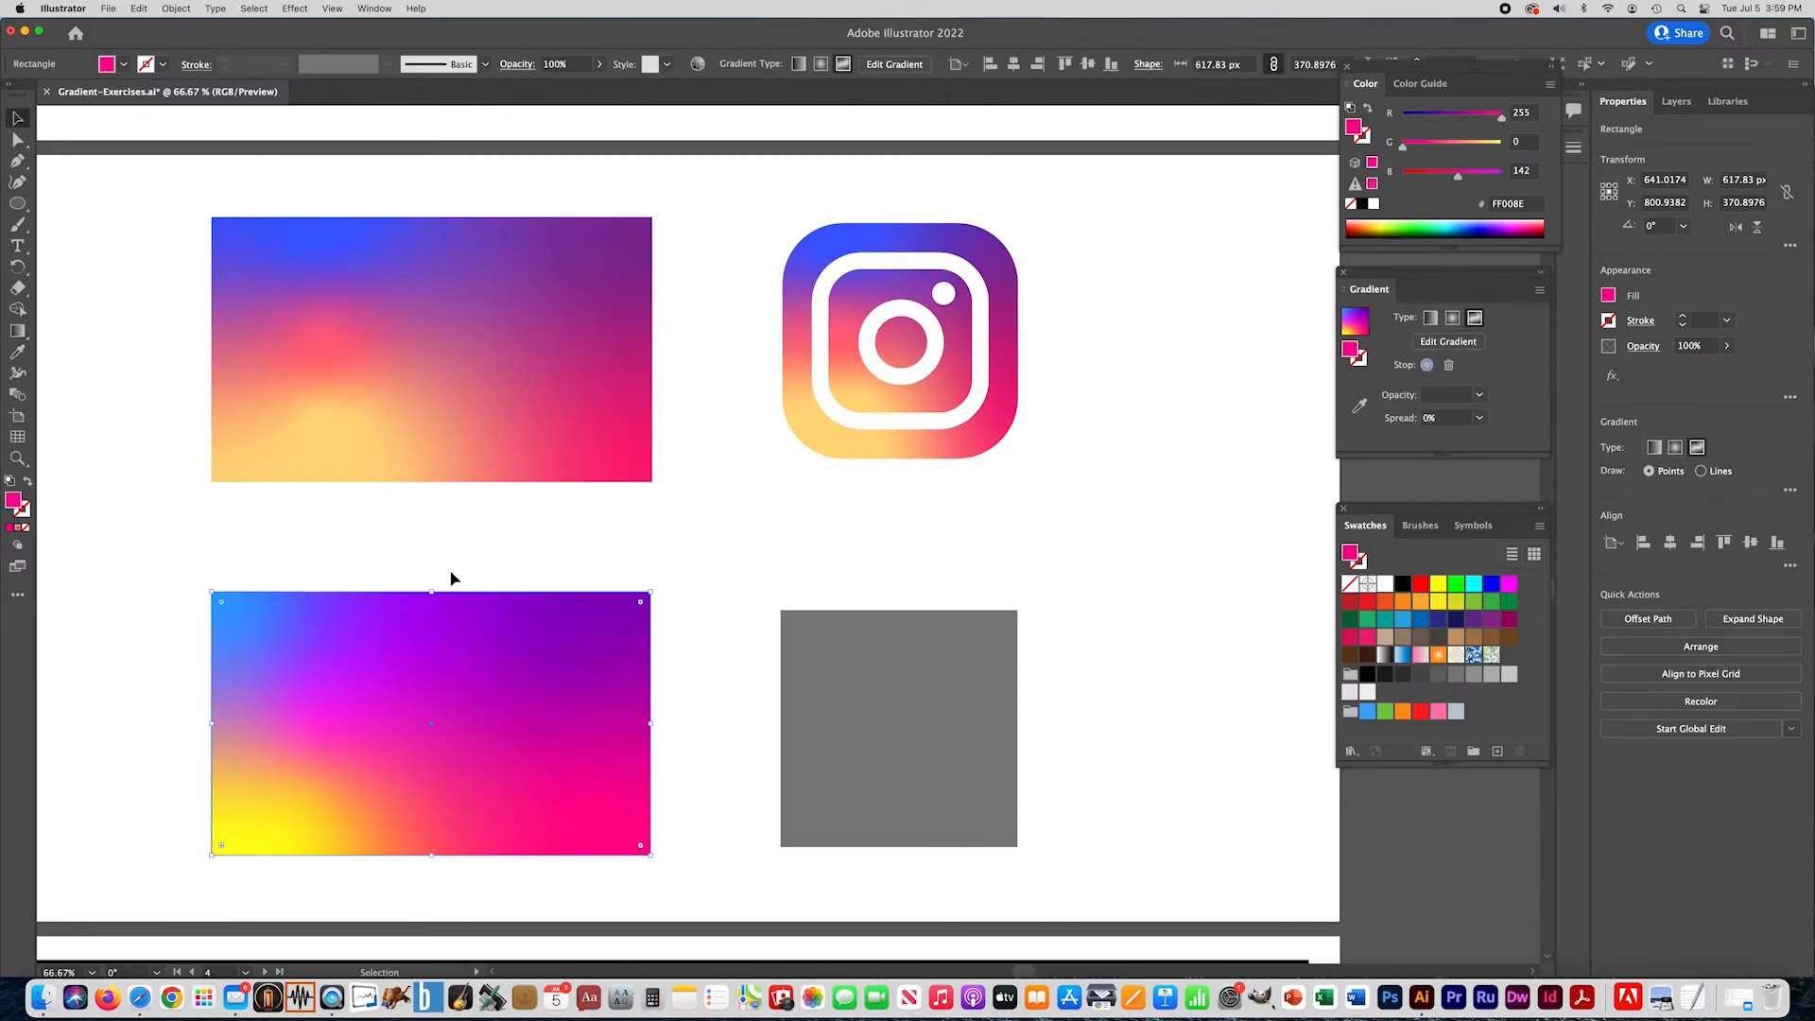
left_click(840, 654)
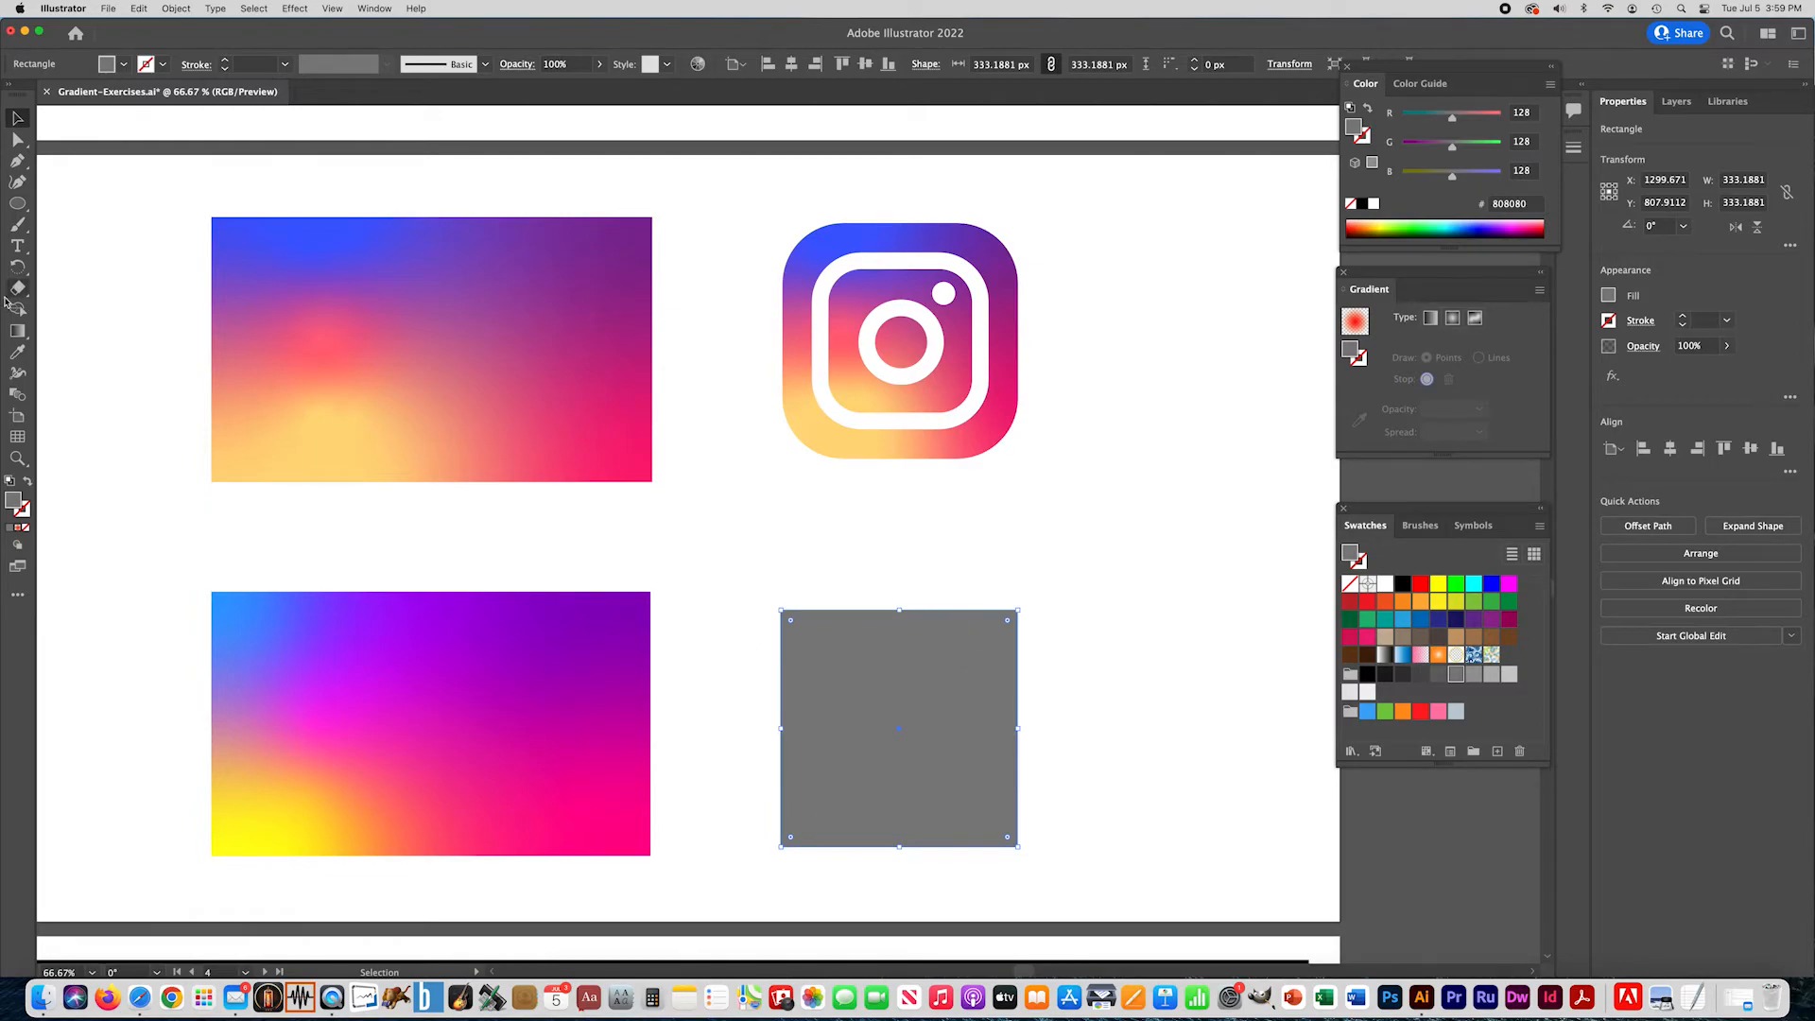
left_click(17, 352)
left_click(566, 638)
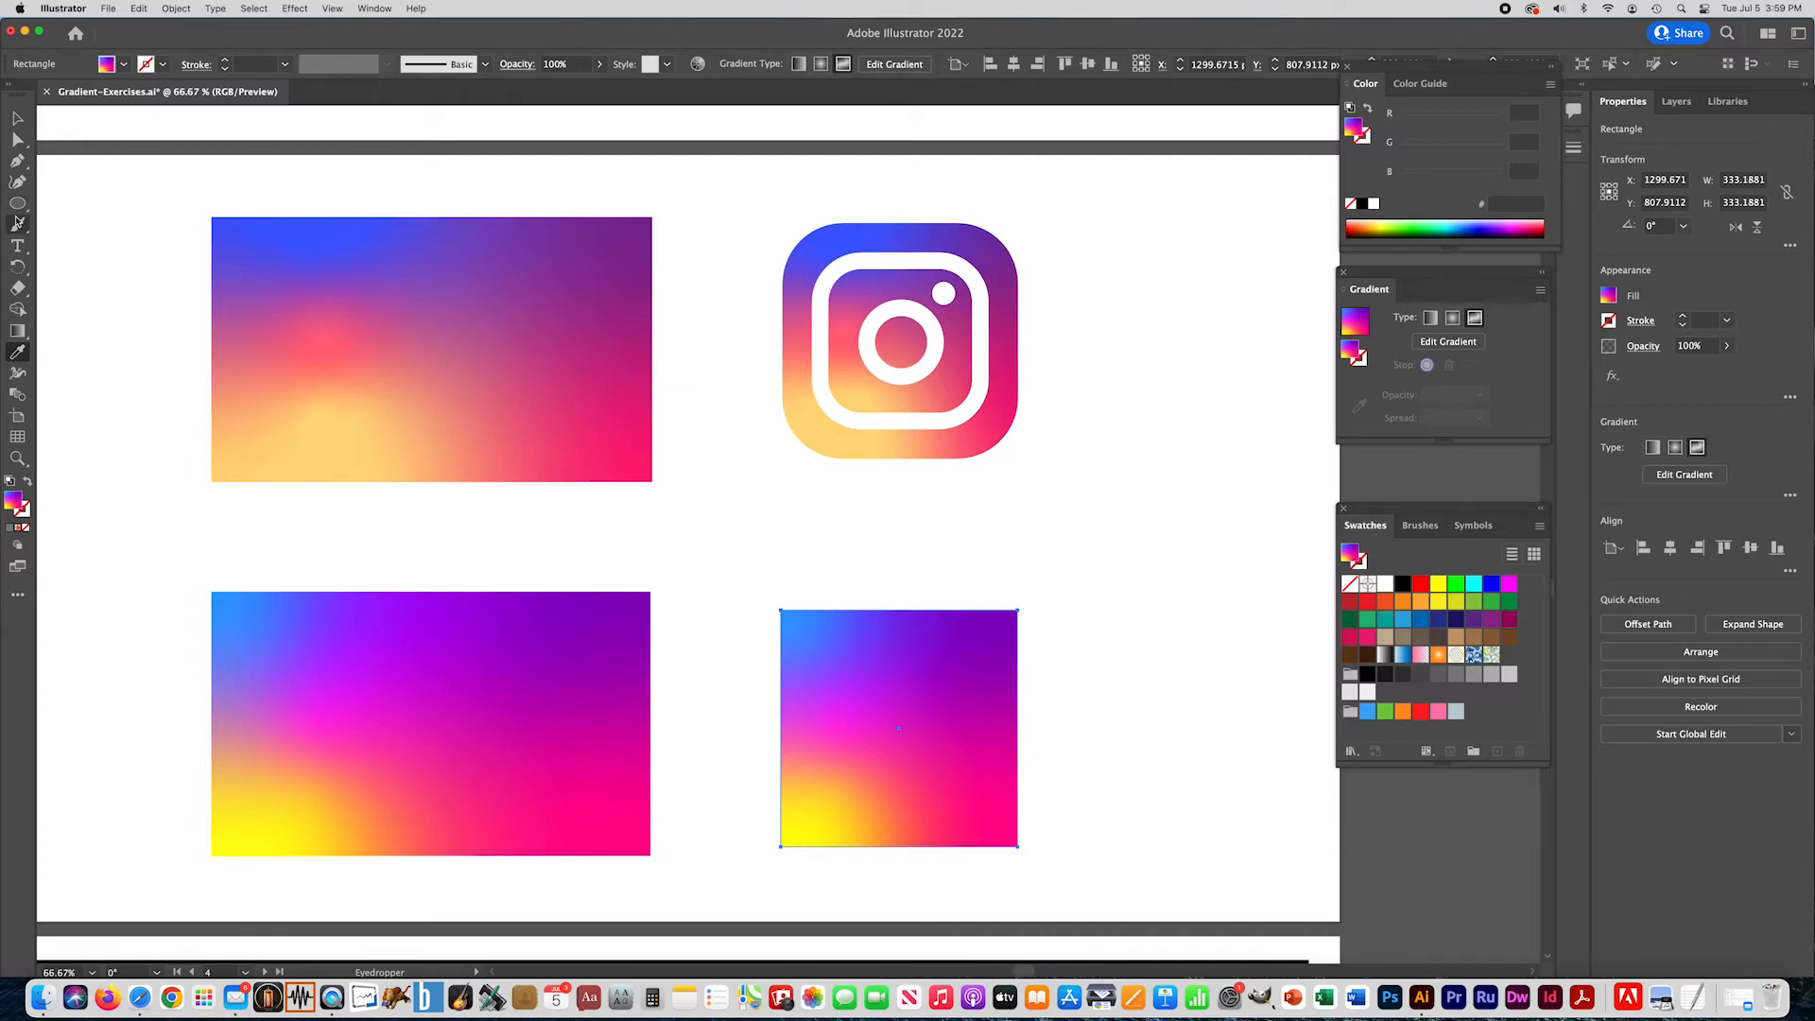
- Round all four corners of the gradient square to match the sample Instagram icon's outer shape
left_click(17, 117)
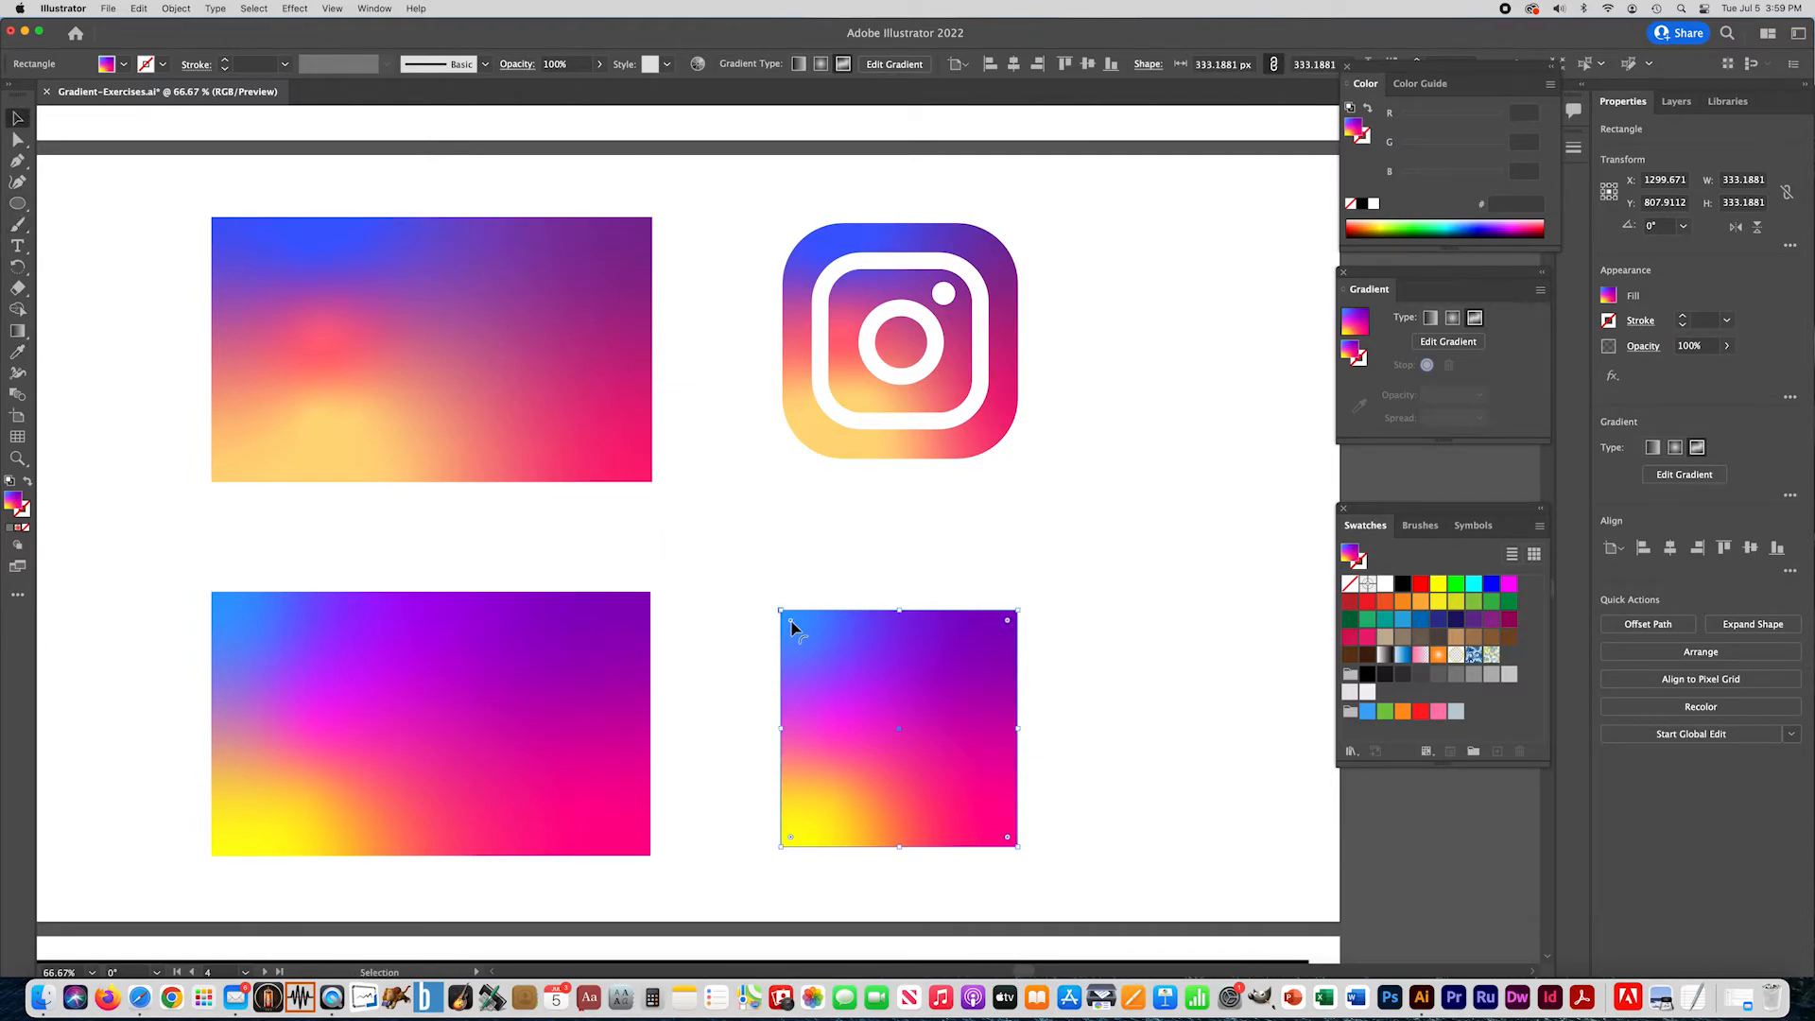
left_click(839, 659, "super")
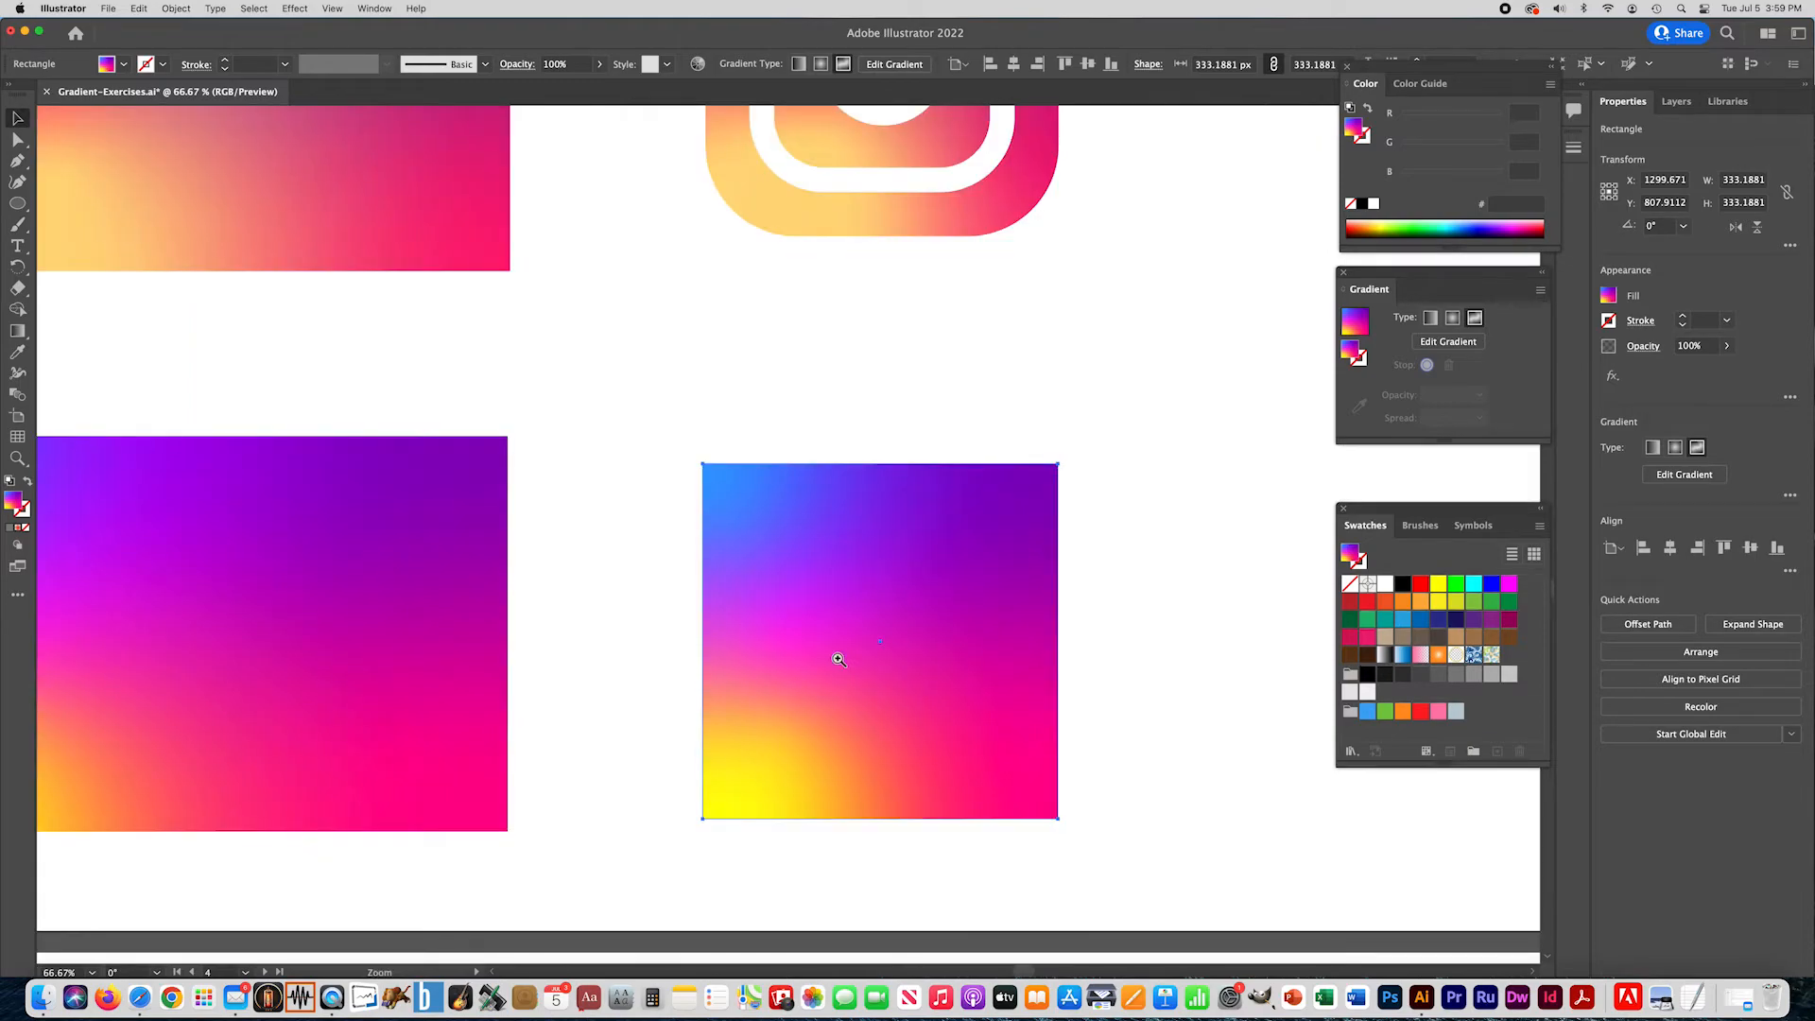
left_click_drag(779, 556, 746, 700)
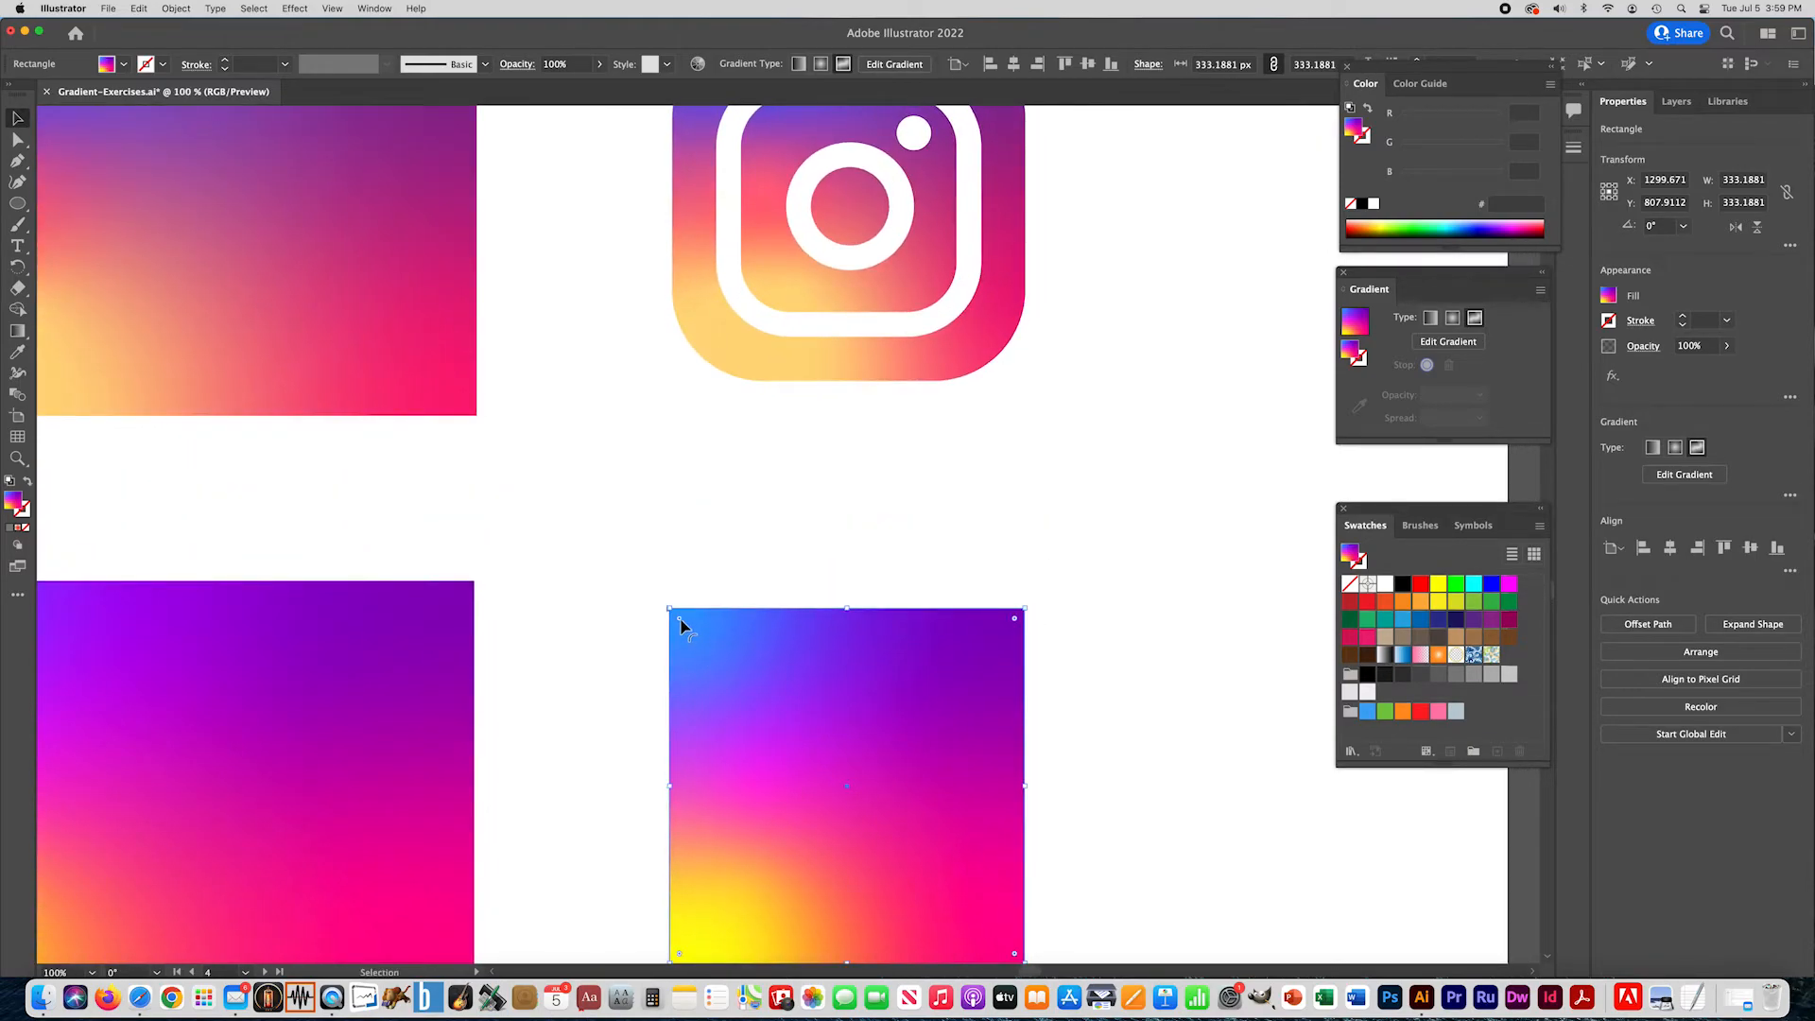
left_click_drag(680, 621, 744, 690)
left_click_drag(618, 718, 611, 709)
left_click(613, 676, "alt+super")
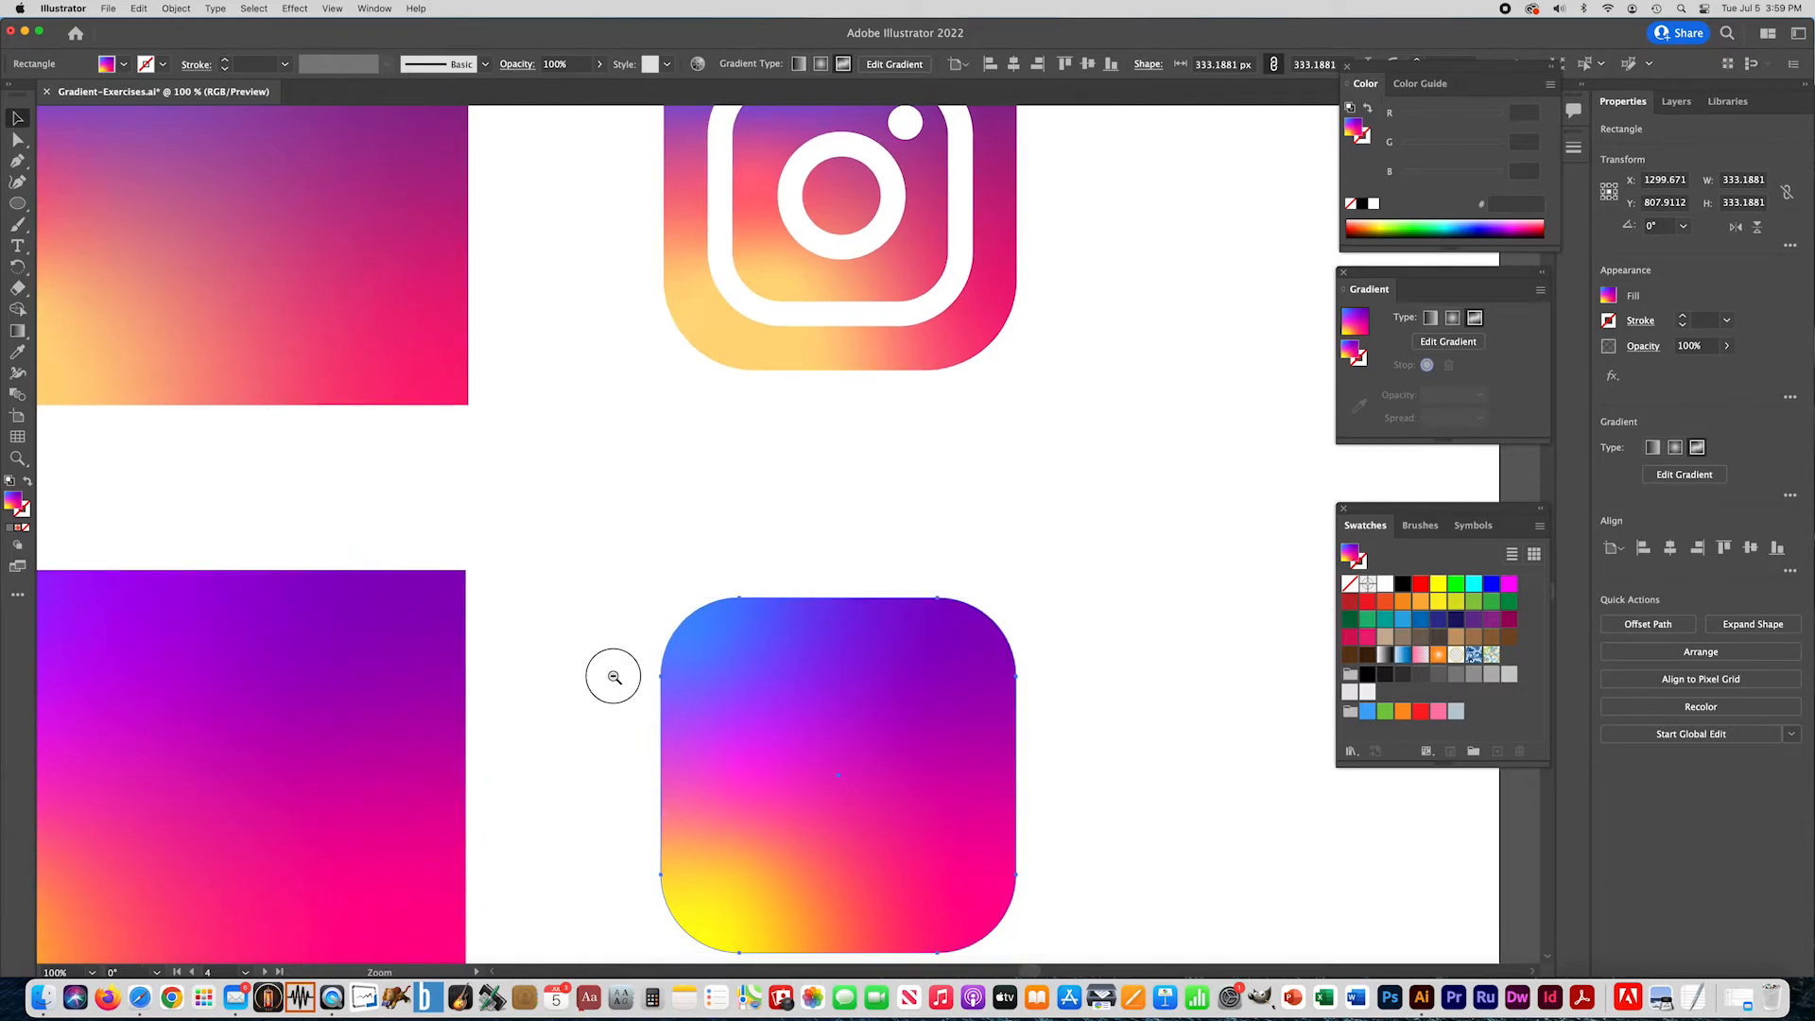
- Draw a square about 212 px wide inside the rounded gradient icon, with a white stroke and no fill
left_click_drag(716, 498, 668, 705)
key("m")
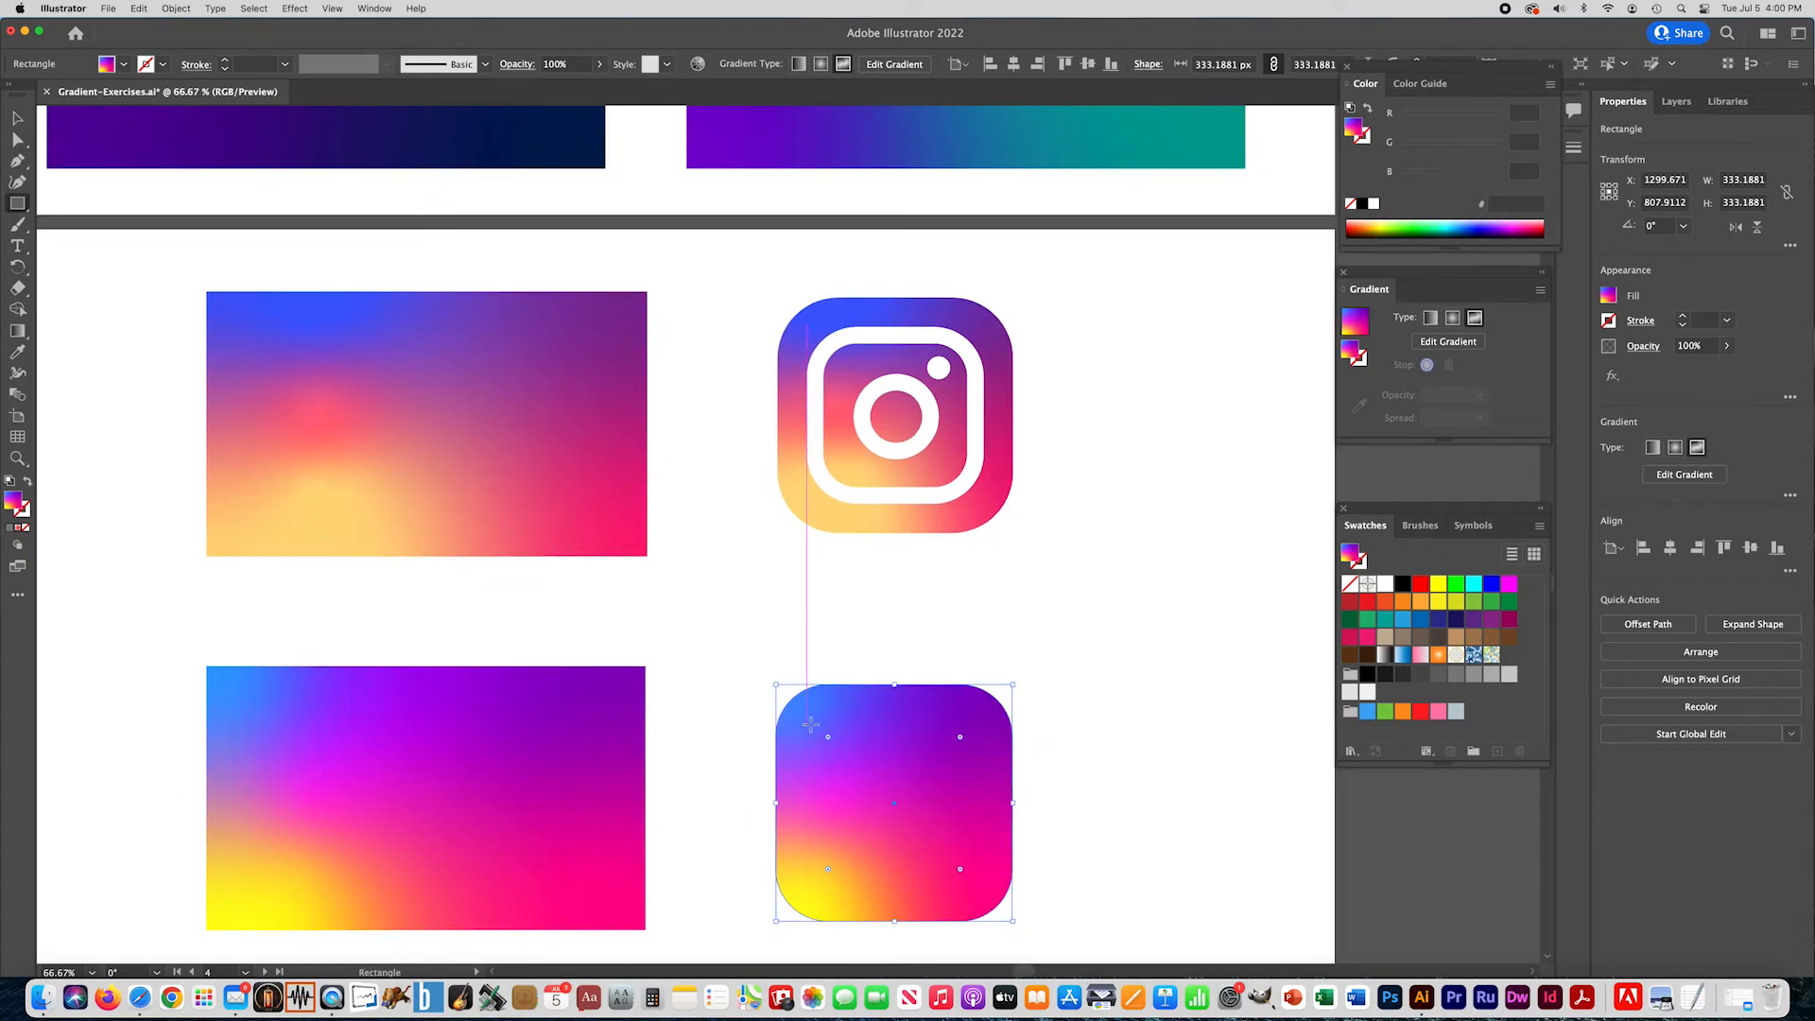
left_click_drag(819, 730, 969, 881)
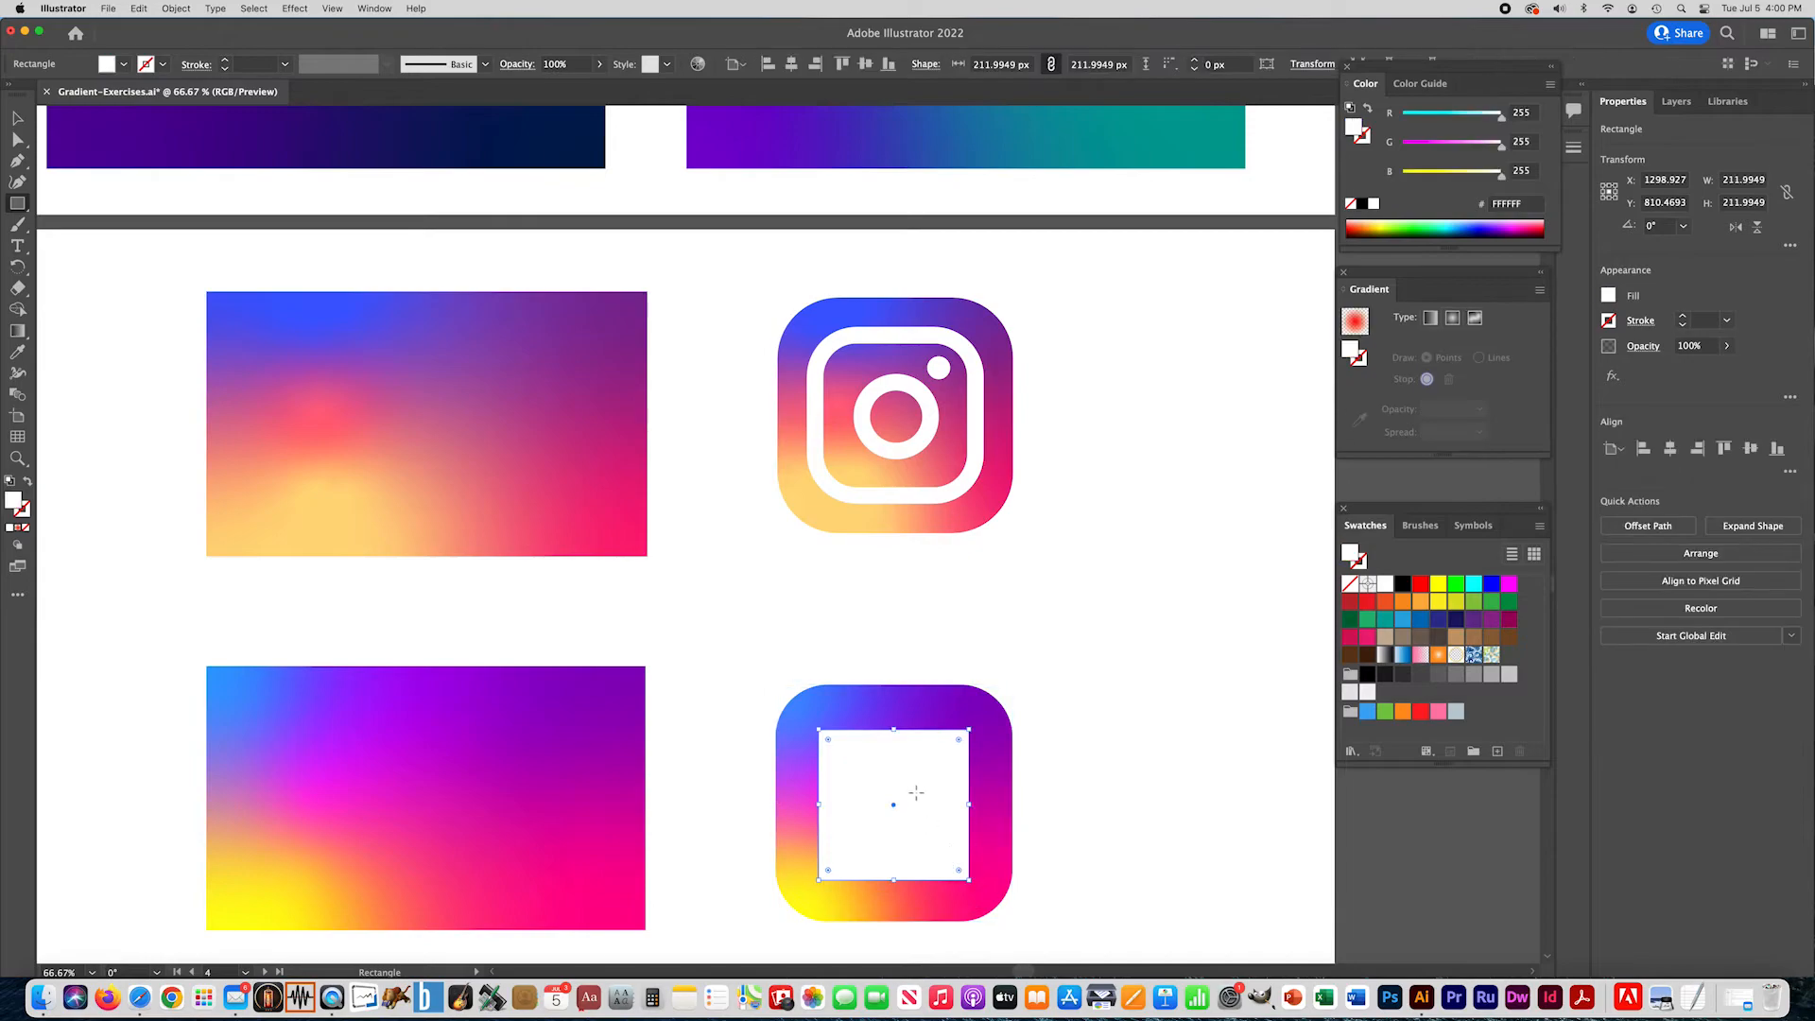
left_click(31, 484)
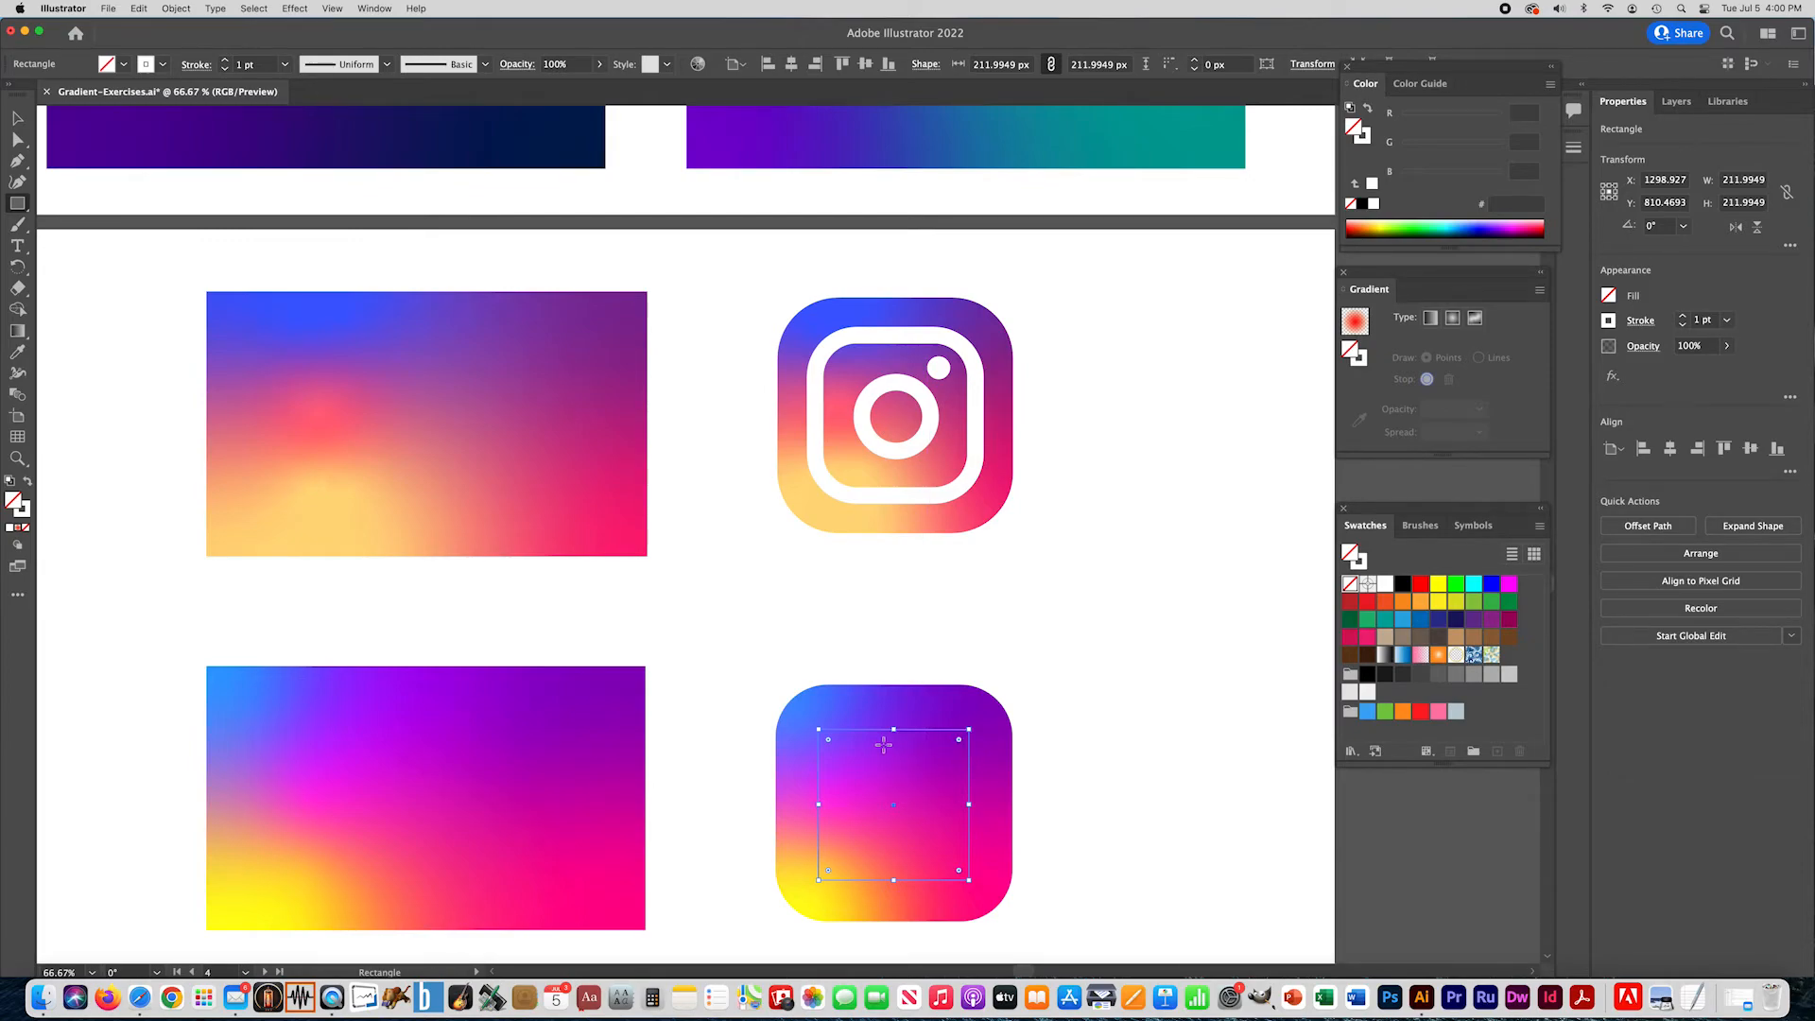
- Set the inner square's stroke to 25 pt and round its corners to a radius of about 52 px
left_click(1714, 321)
type("25")
key("Return")
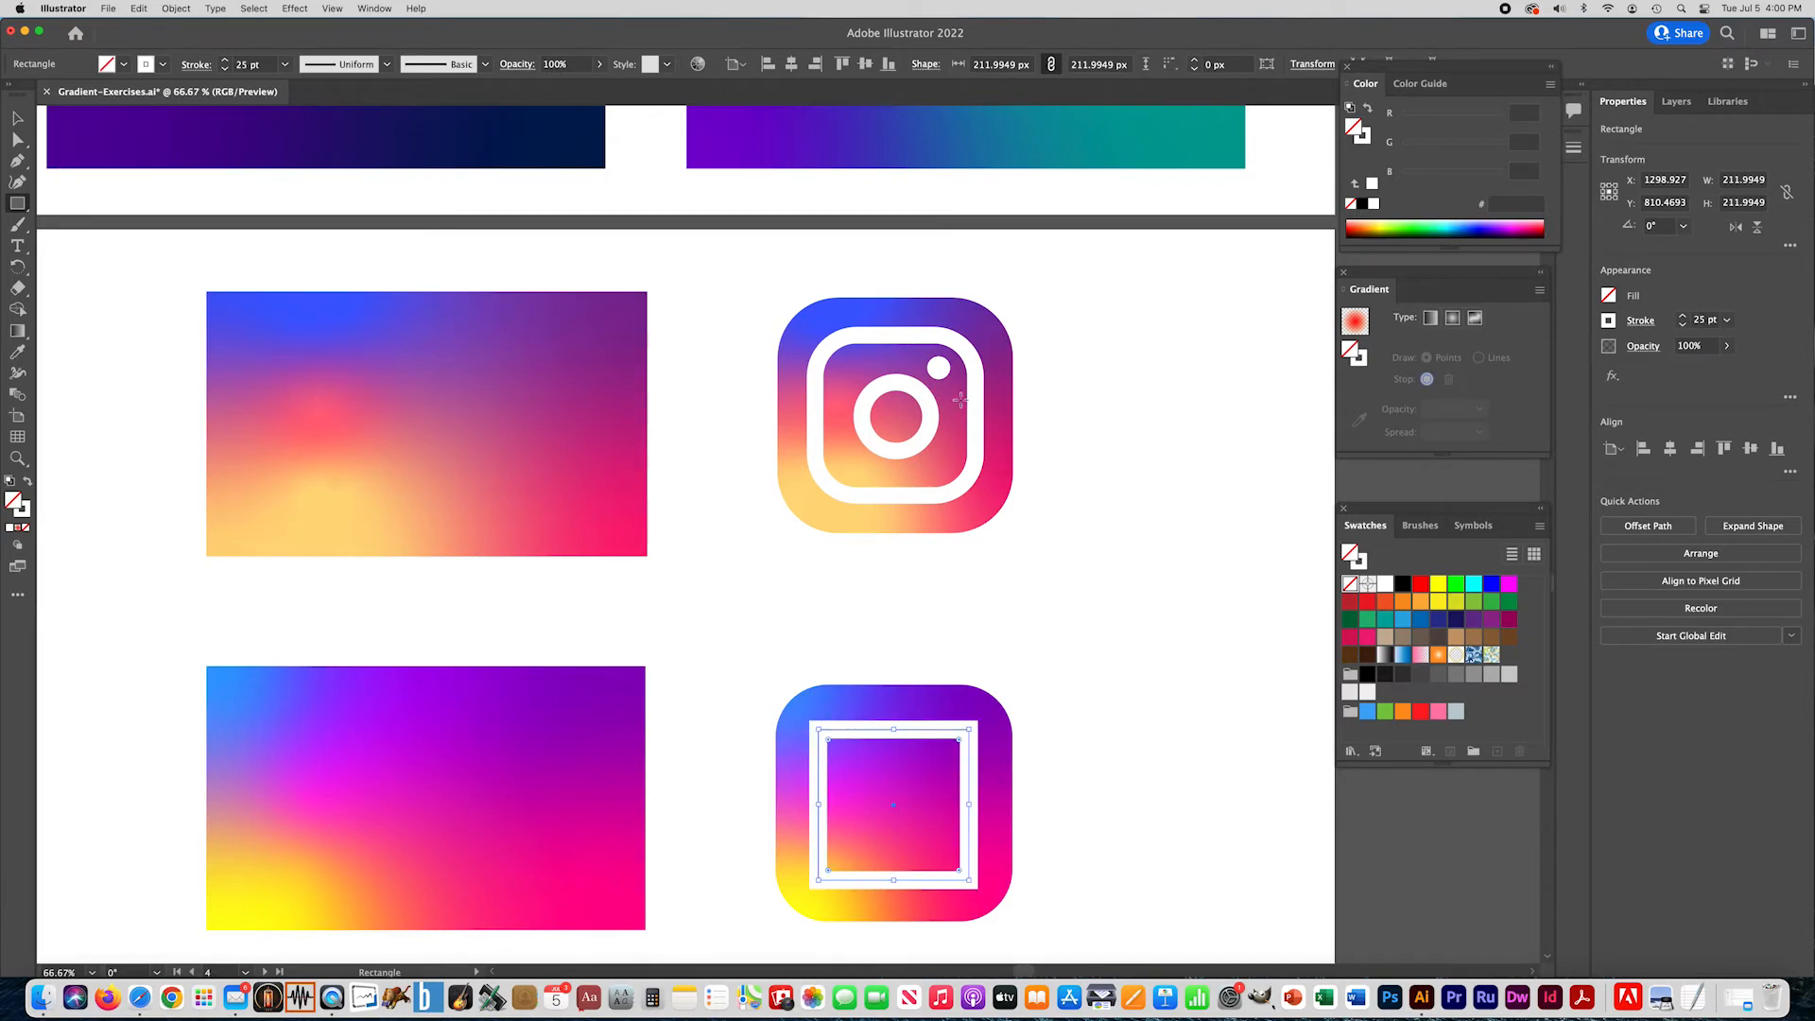
left_click(18, 117)
left_click_drag(830, 740, 858, 774)
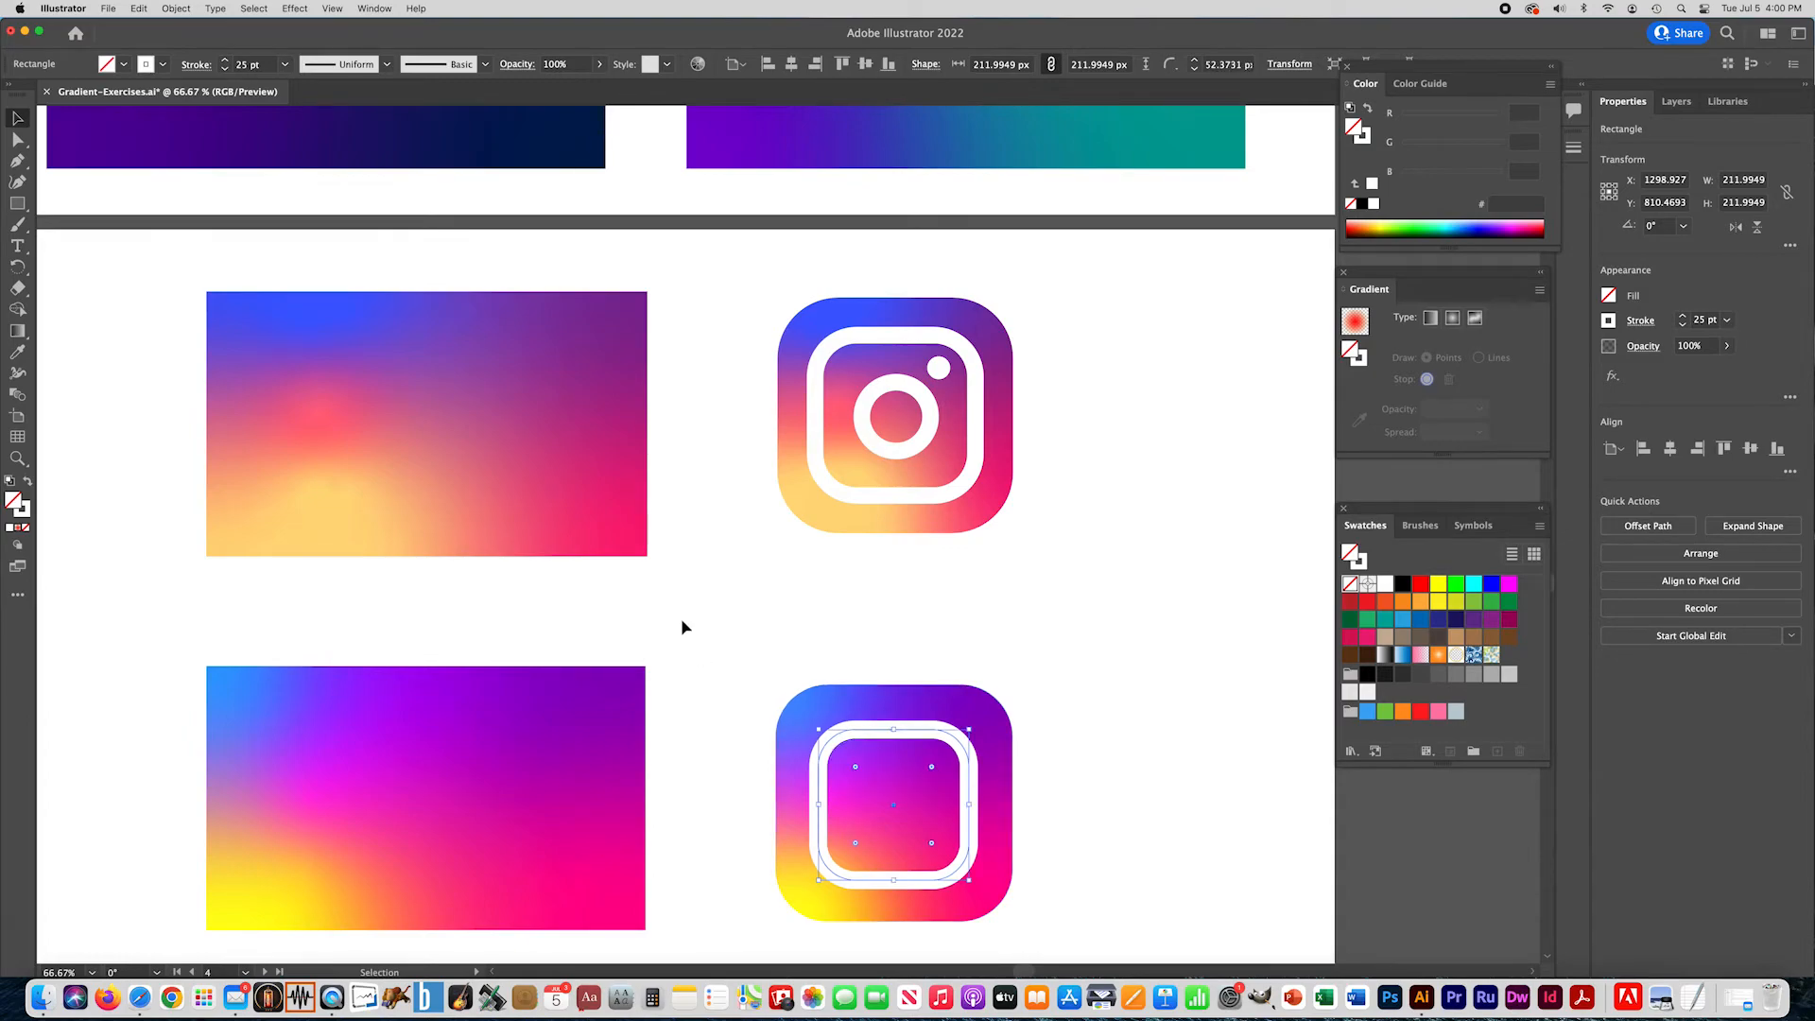
- Draw an unfilled circle about 109 px across with a 25 pt white stroke inside the rounded frame
left_click_drag(17, 203, 104, 224)
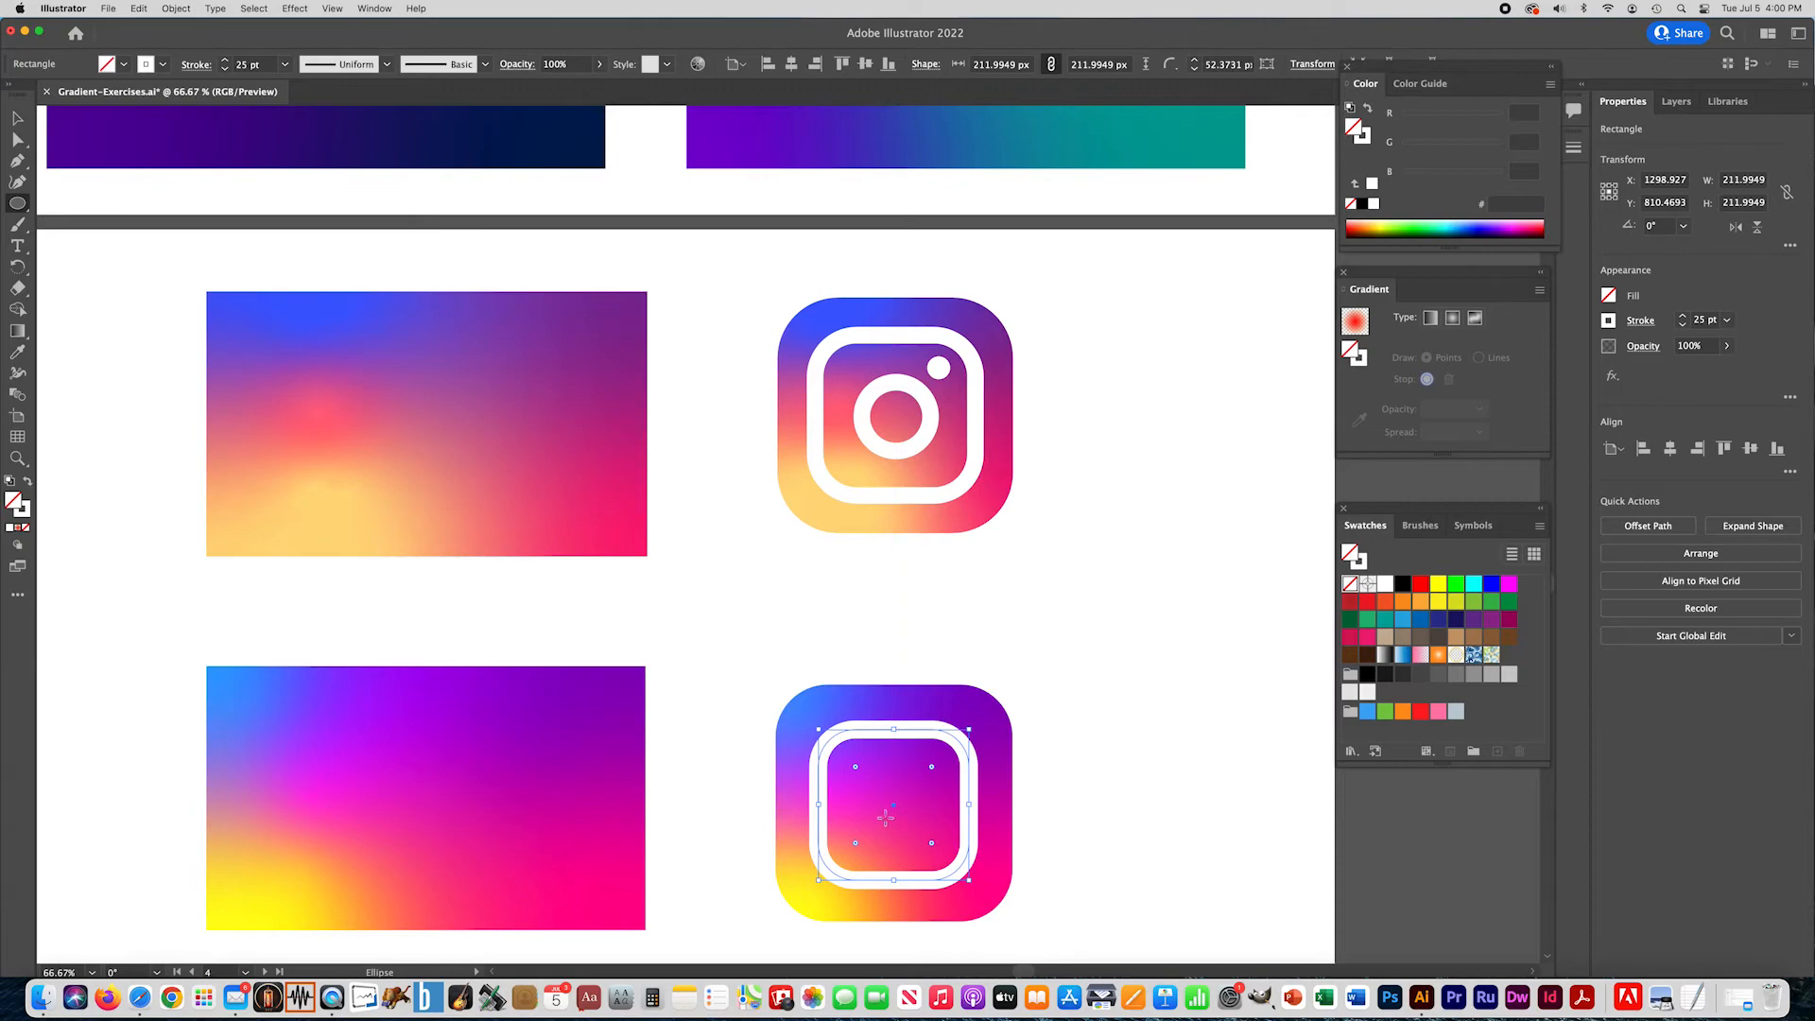
left_click_drag(850, 764, 937, 851)
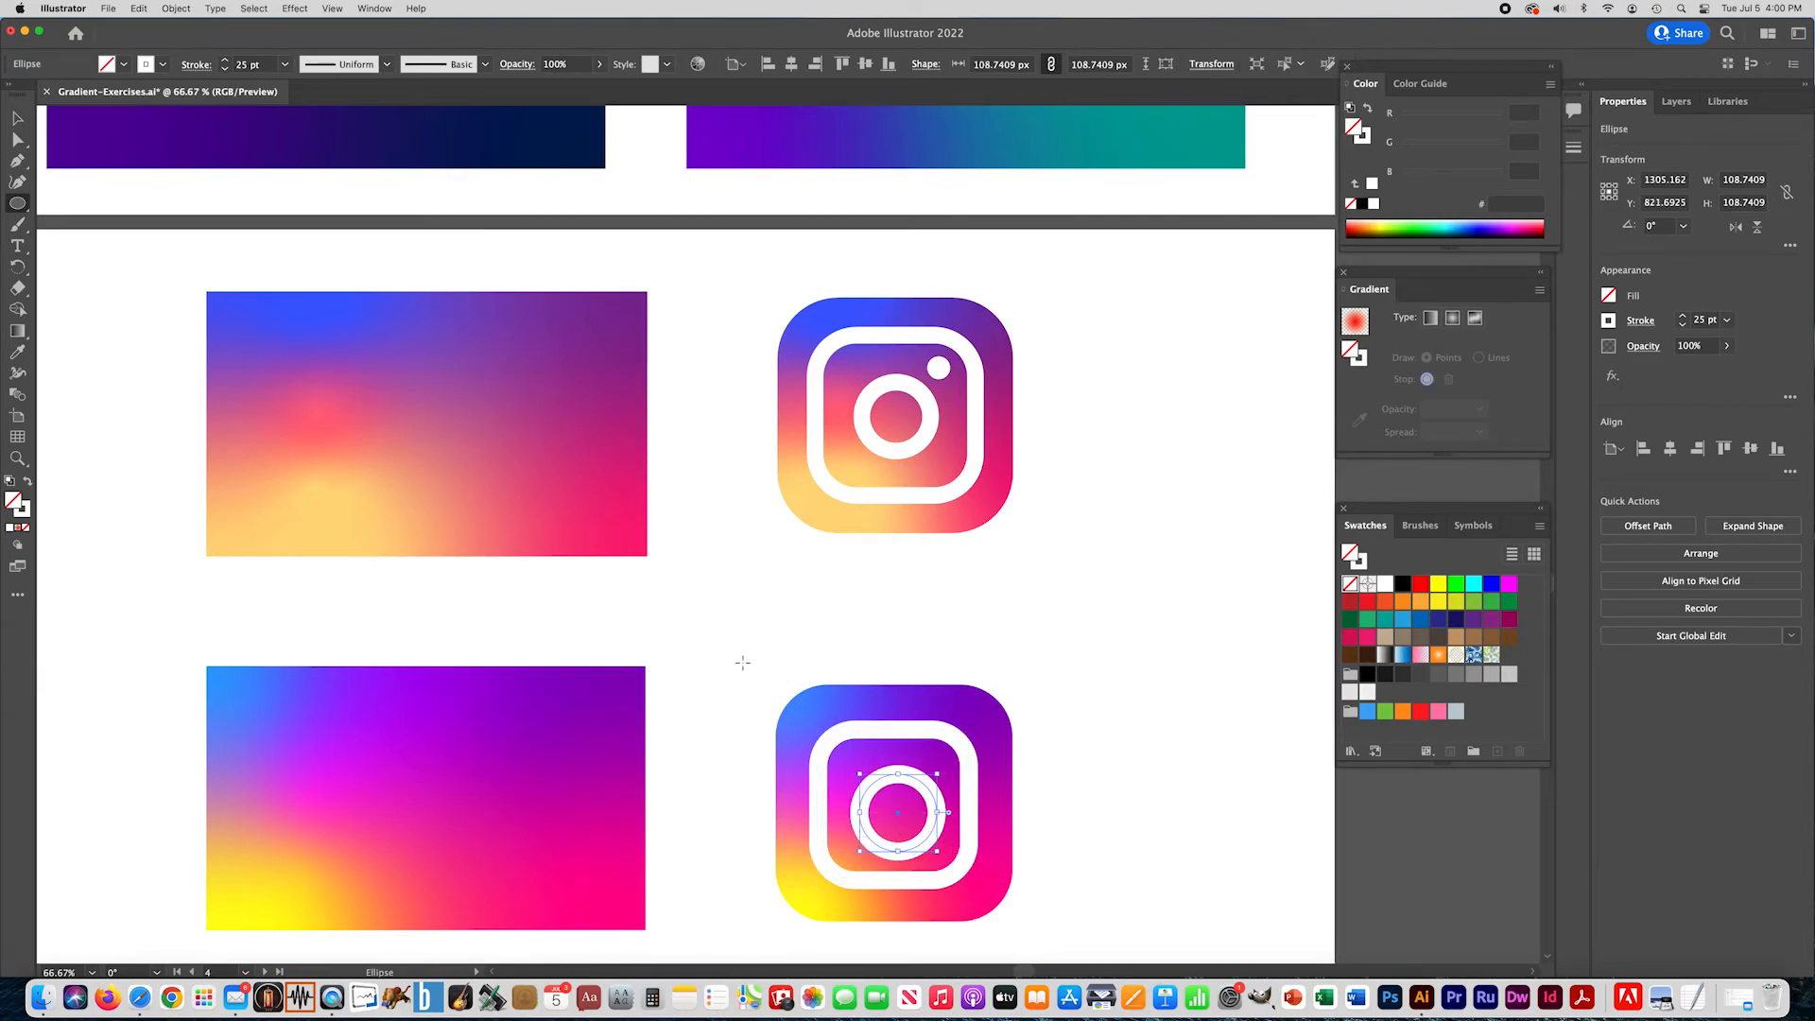
key("v")
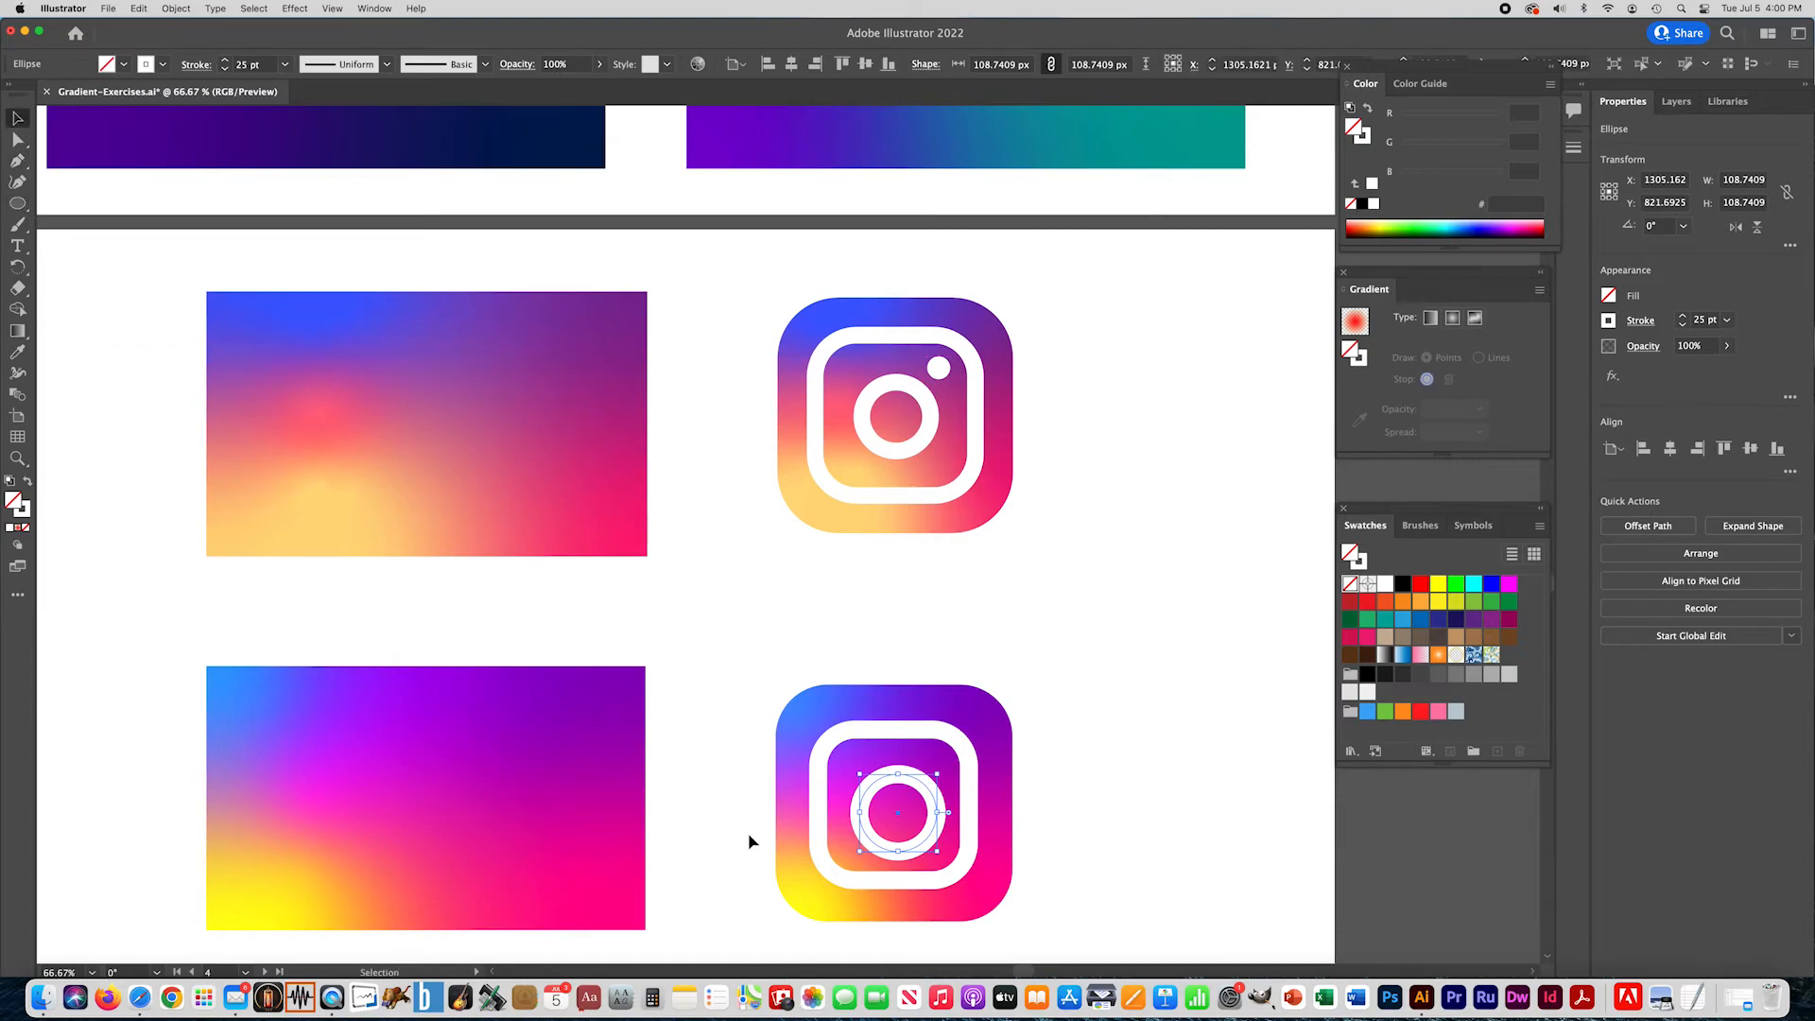
- Align the gradient icon, white frame and ring to each other by their horizontal and vertical centers
left_click(710, 786)
left_click_drag(700, 772, 1095, 901)
left_click(709, 656)
left_click_drag(713, 656, 1072, 939)
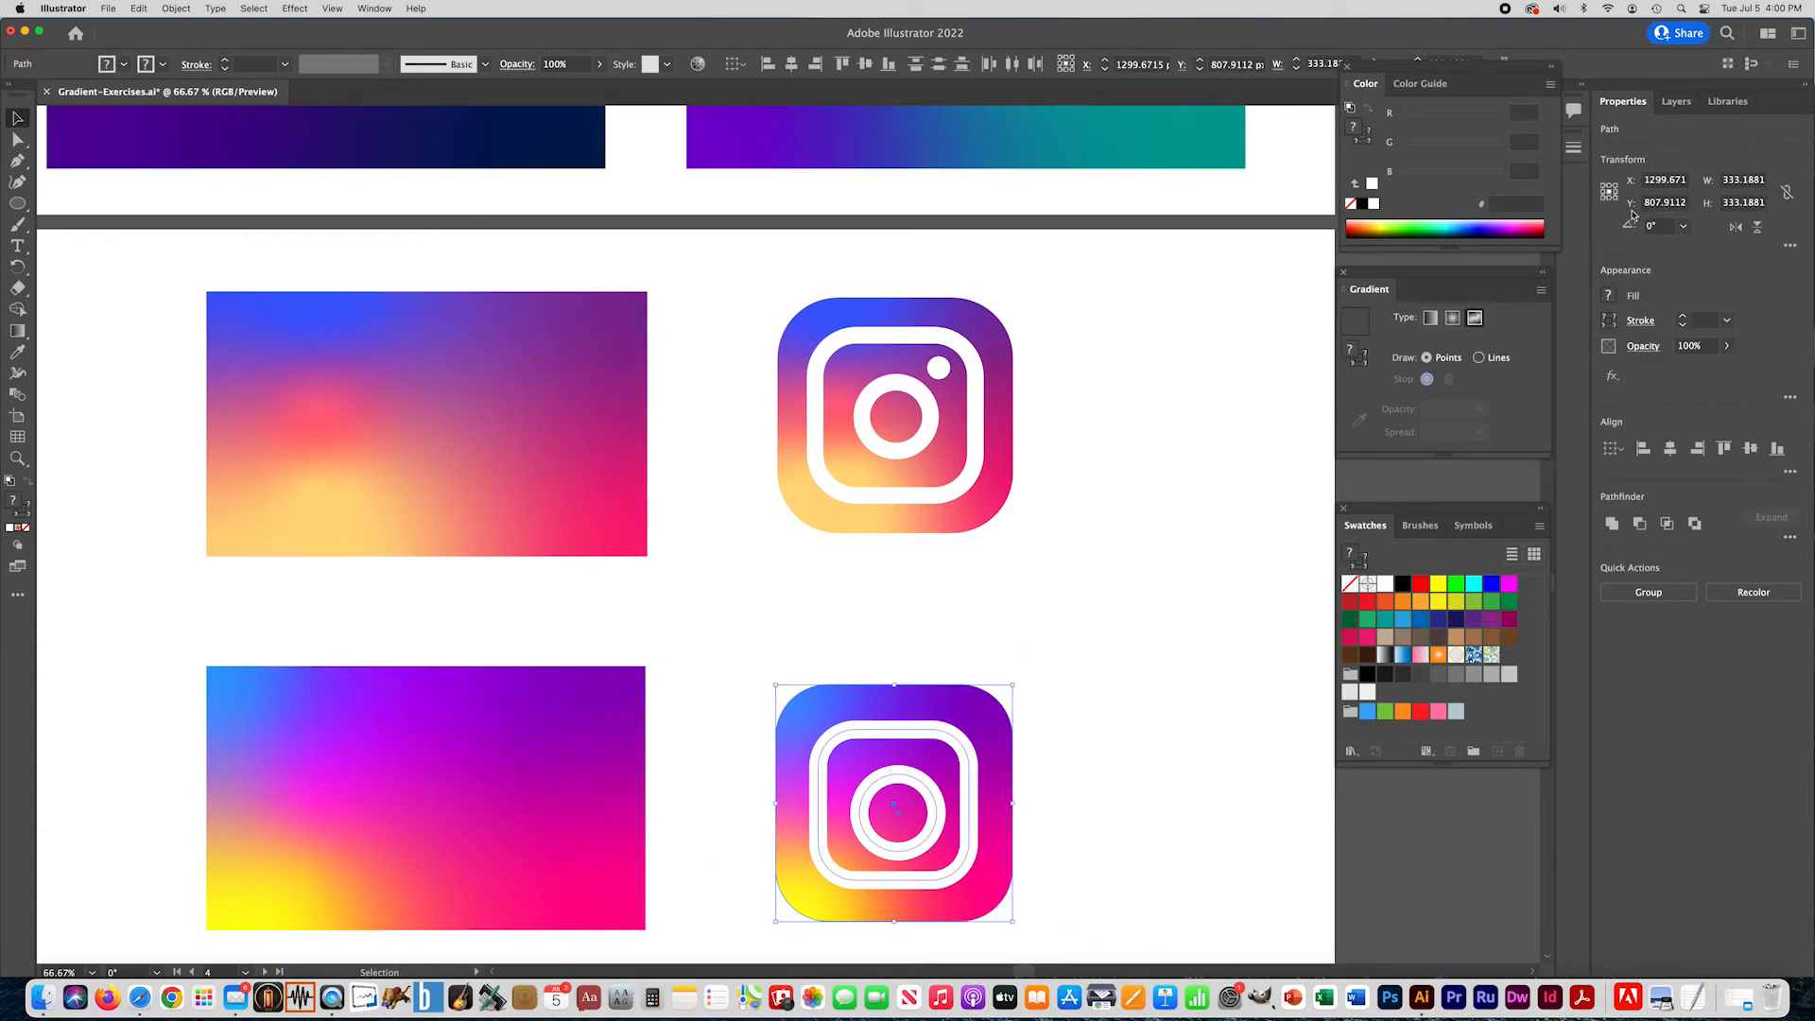
left_click(1670, 451)
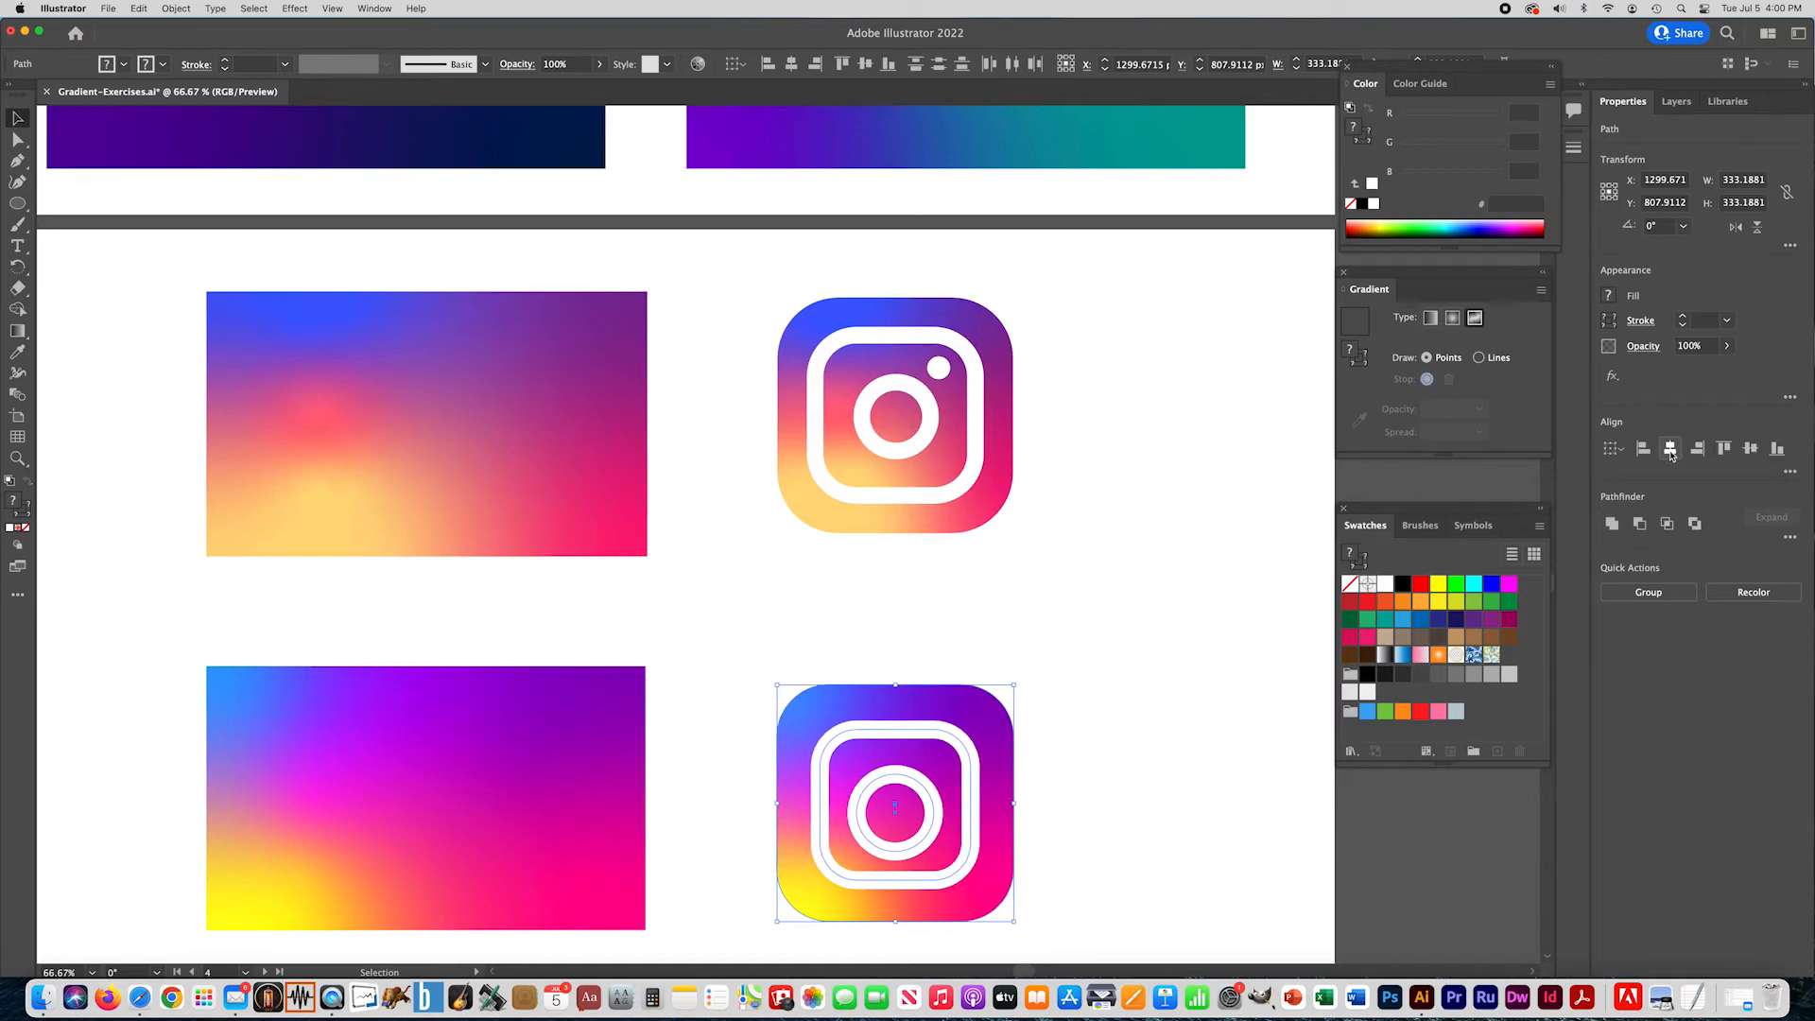
left_click(1750, 450)
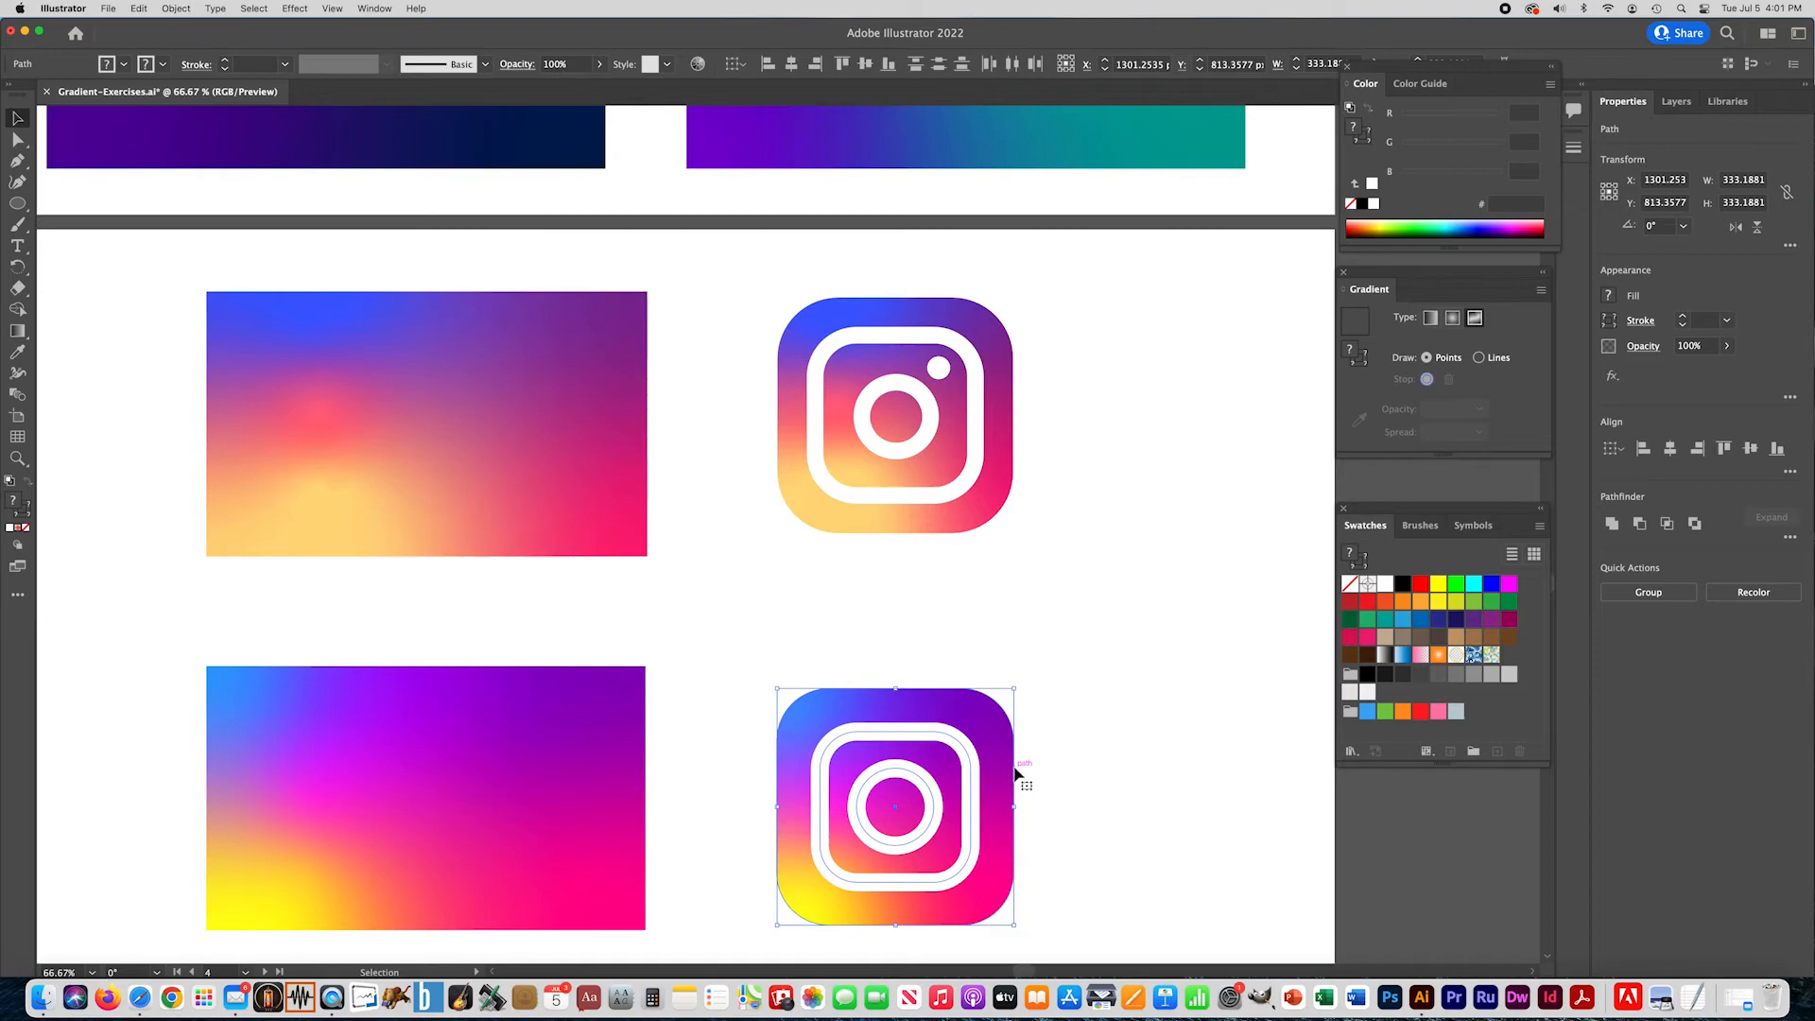
left_click(1014, 631)
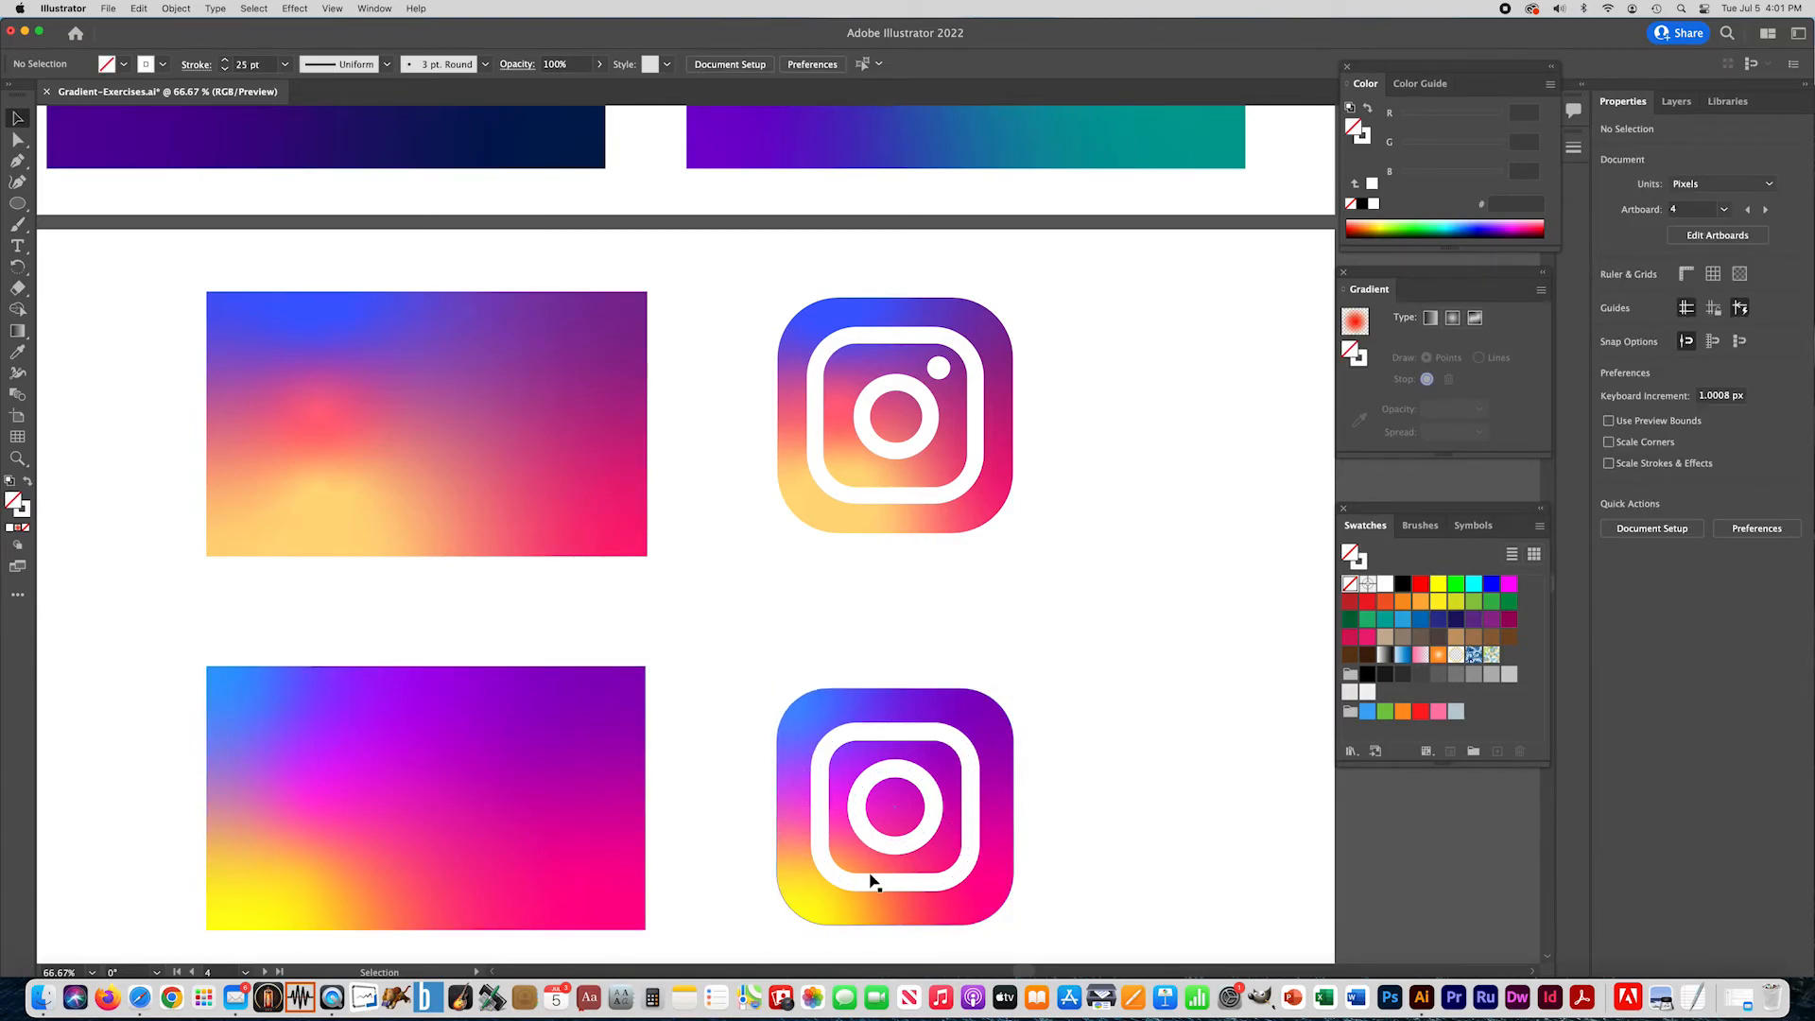
- Draw a small circle about 27 px across near the frame's upper-right inner corner, make it solid white, and nudge it right and down
left_click(913, 855)
left_click_drag(934, 849, 875, 844)
key("l")
left_click_drag(926, 748, 936, 771)
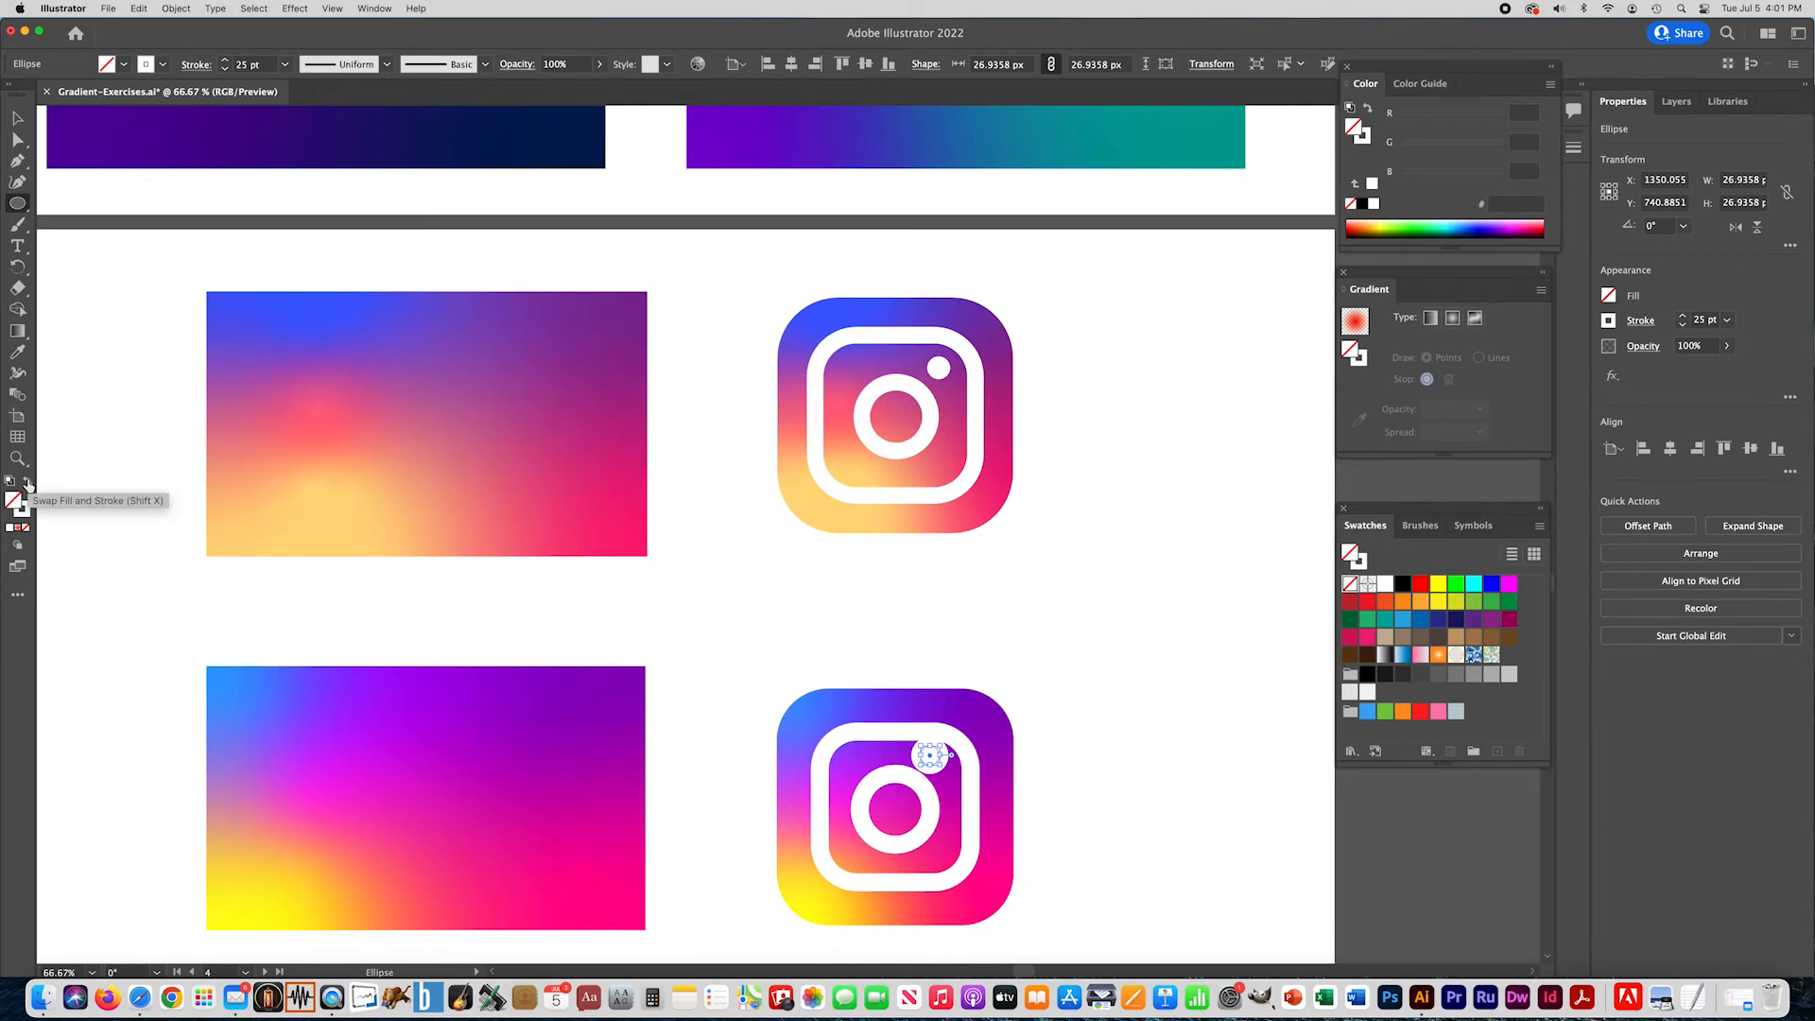
left_click(28, 484)
key("Right")
key("Right")
key("Right")
key("Right")
key("Right")
key("Right")
key("Down")
key("Down")
key("Down")
key("Down")
key("Down")
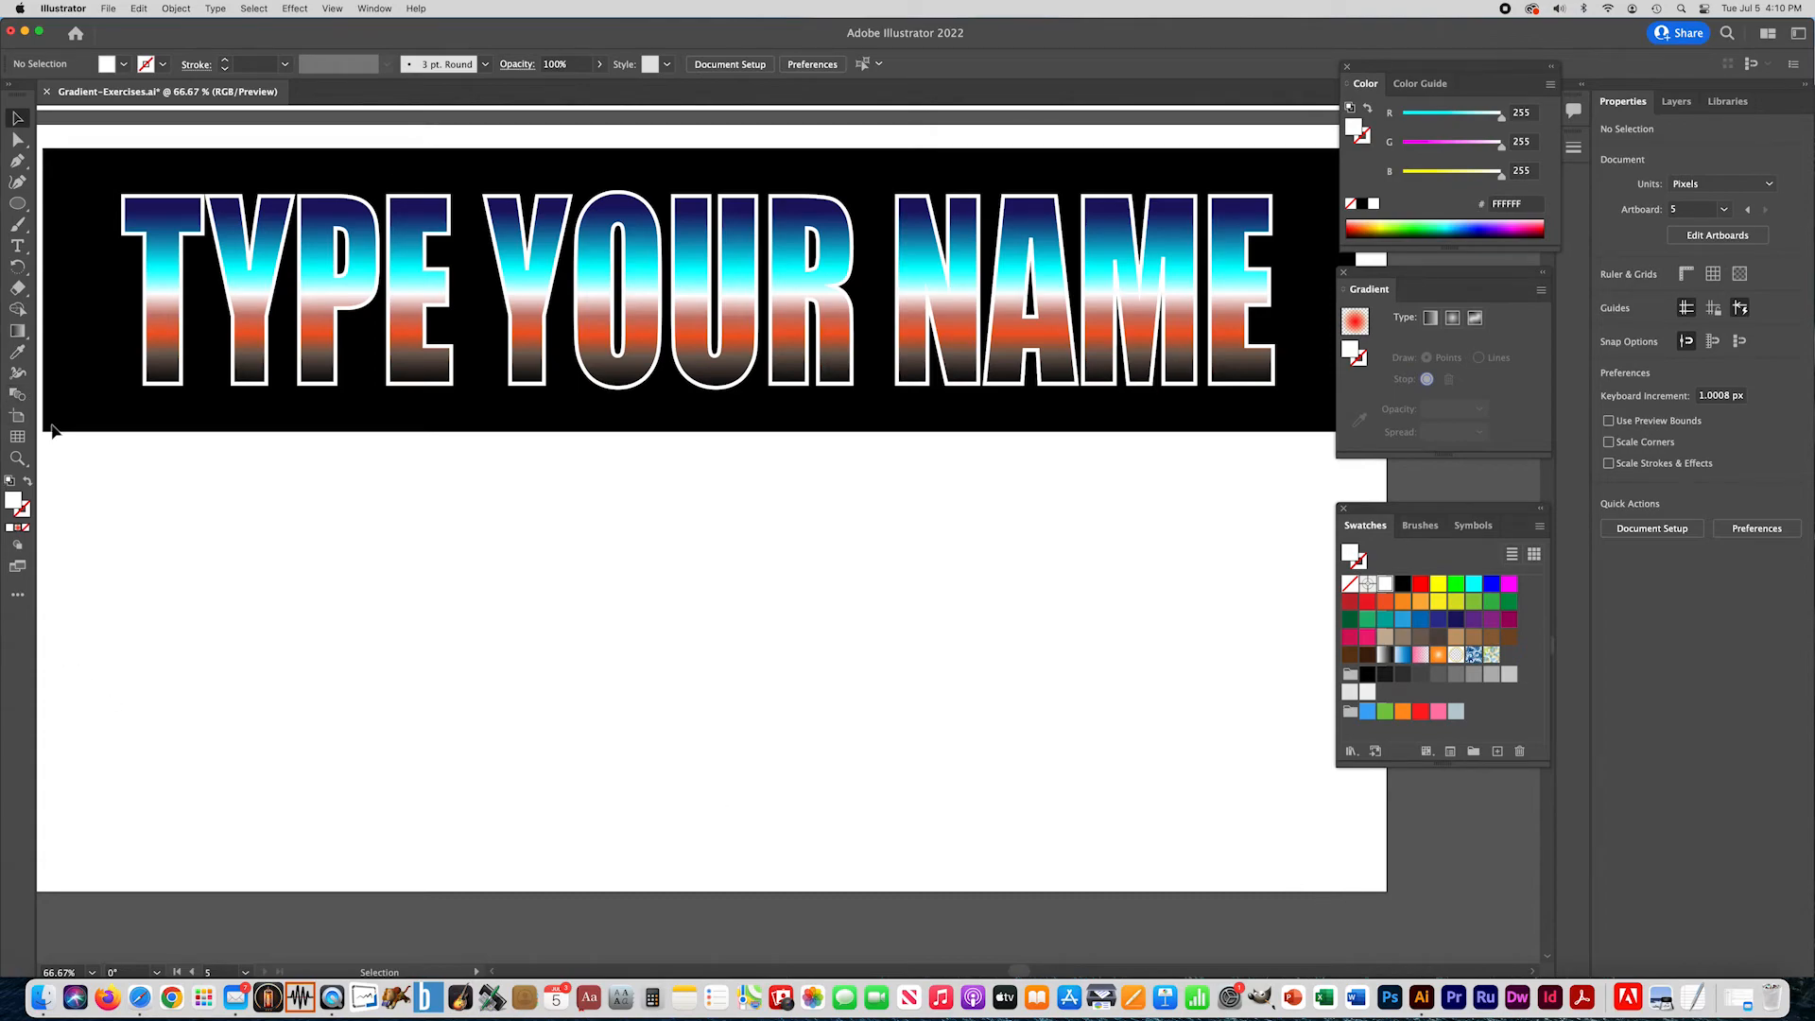
left_click(17, 248)
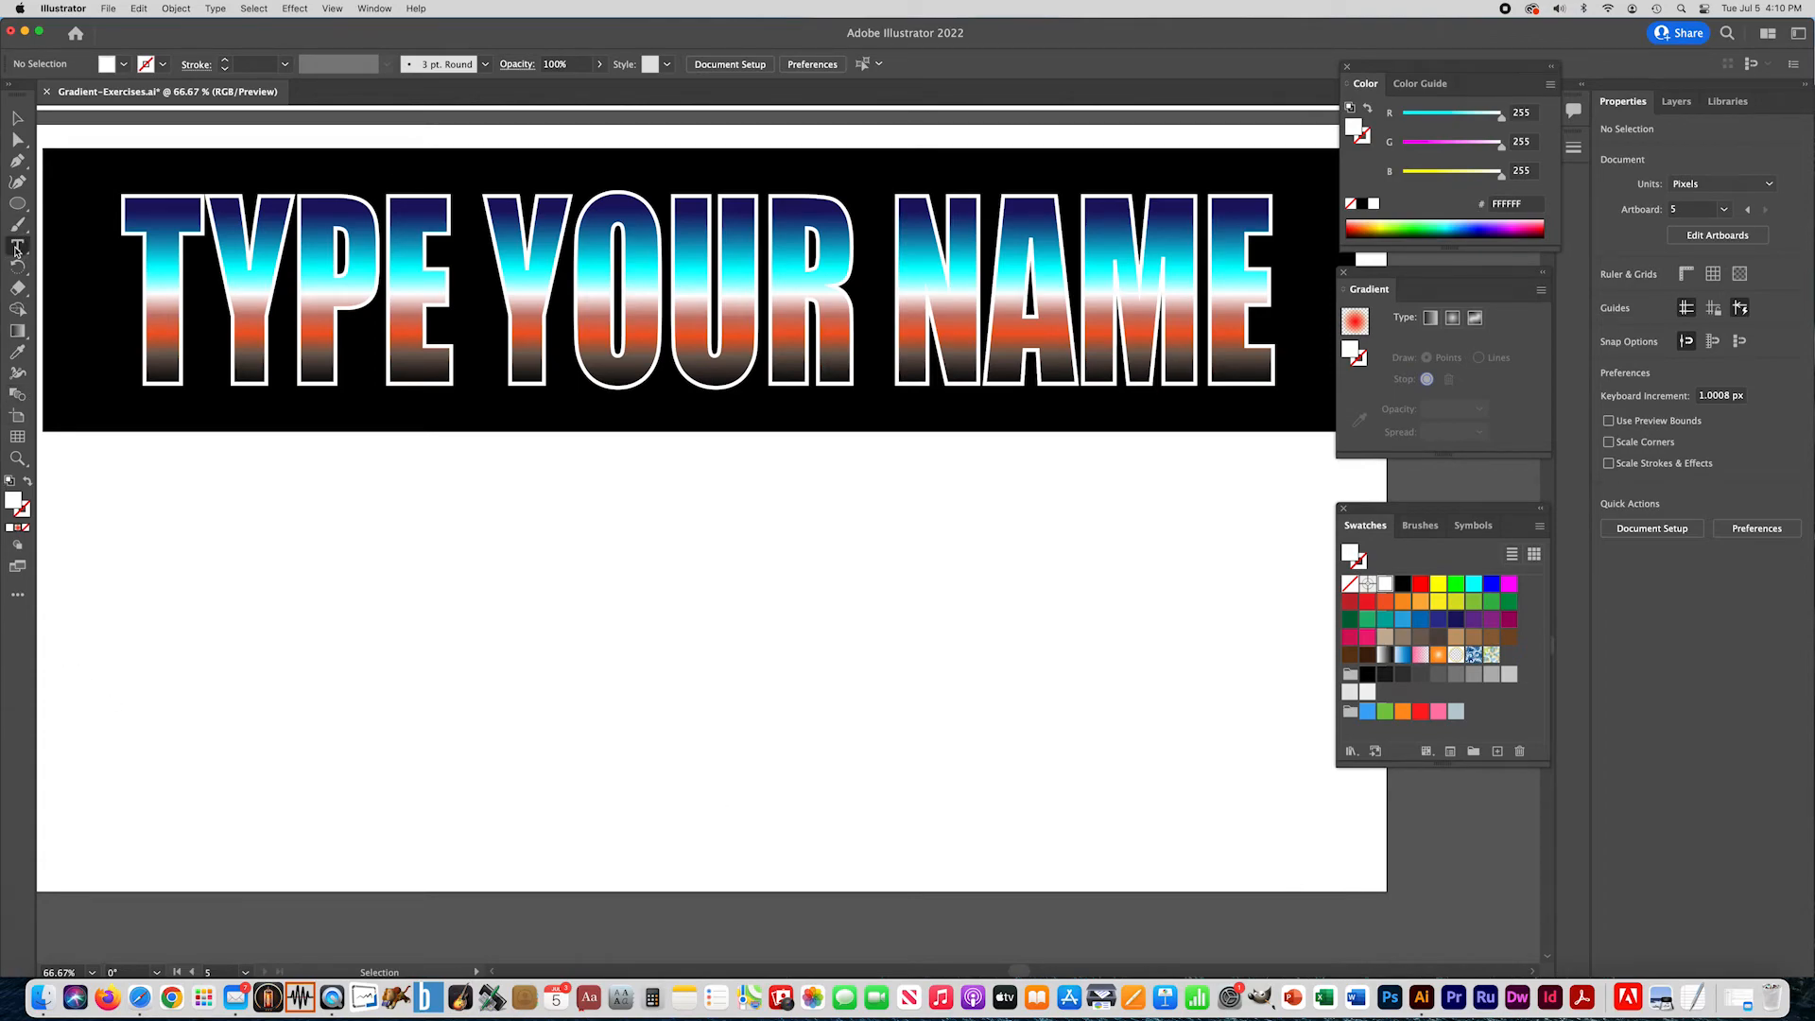
left_click(373, 675)
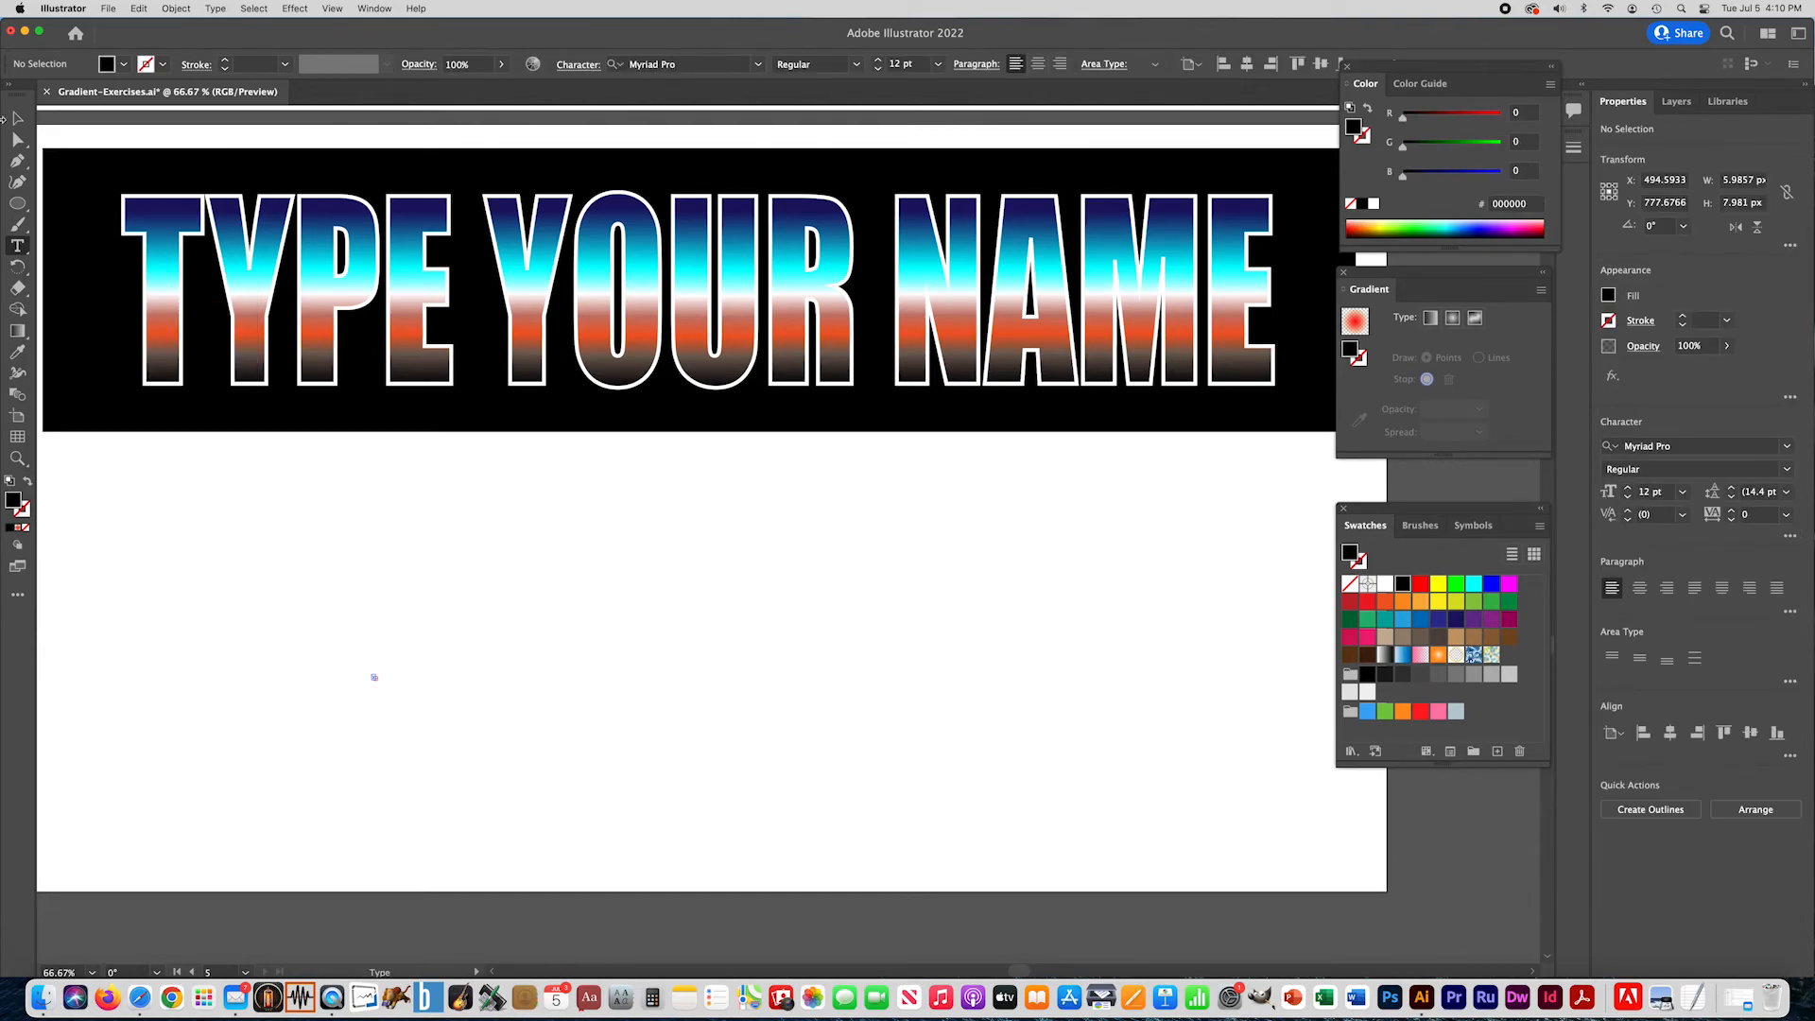
left_click(17, 118)
left_click(284, 619)
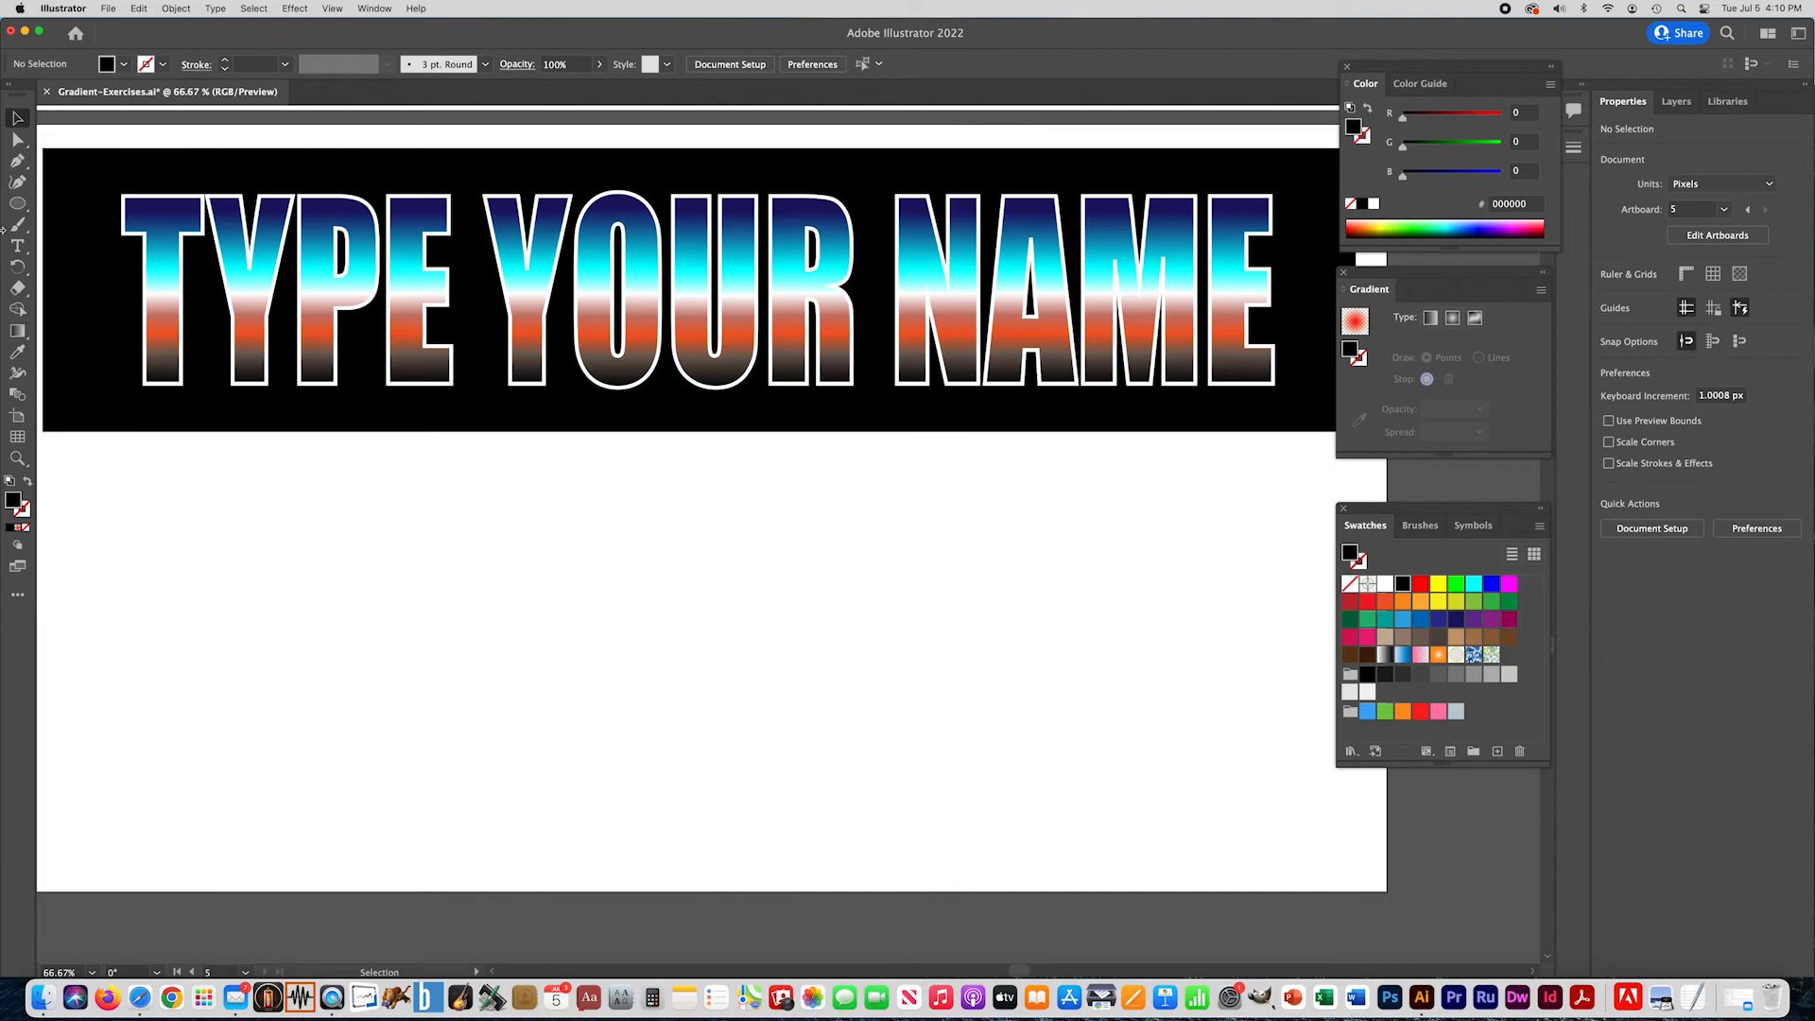
- Add the text "ILLUSTRATOR" below the sample lettering and stretch it to about 1207 px wide and 351 px high
left_click(17, 246)
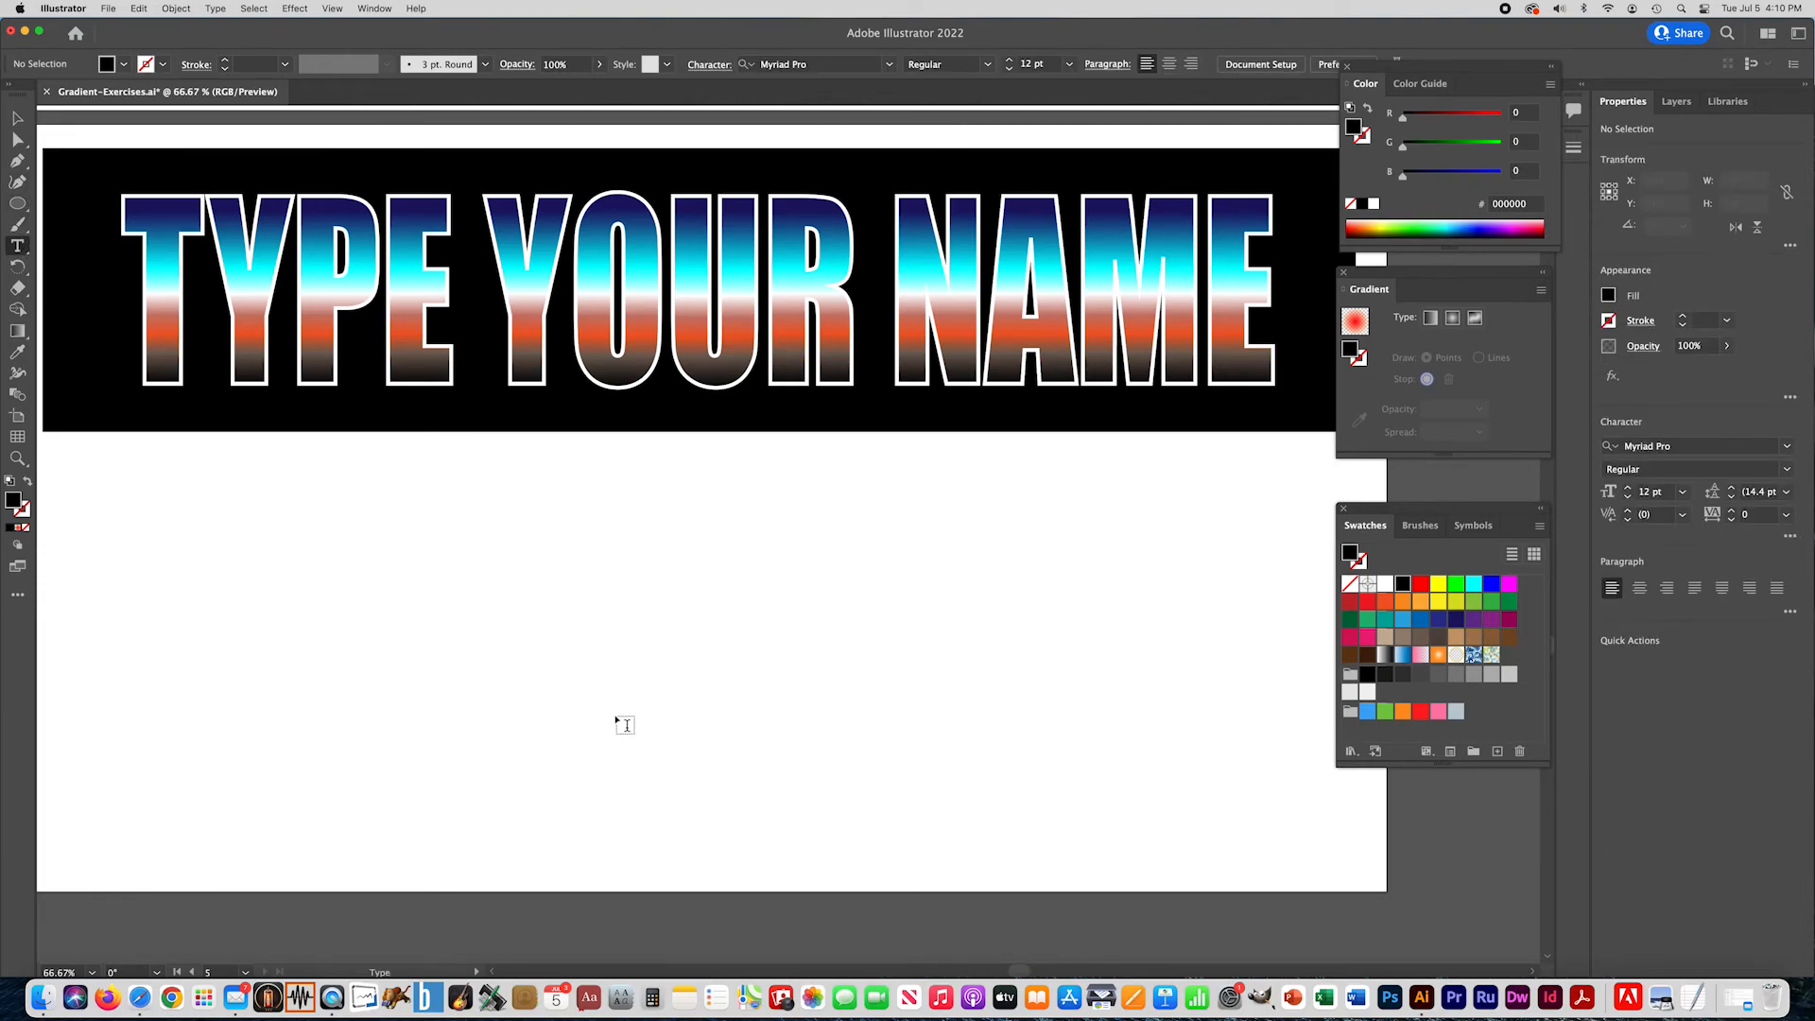
left_click(615, 716)
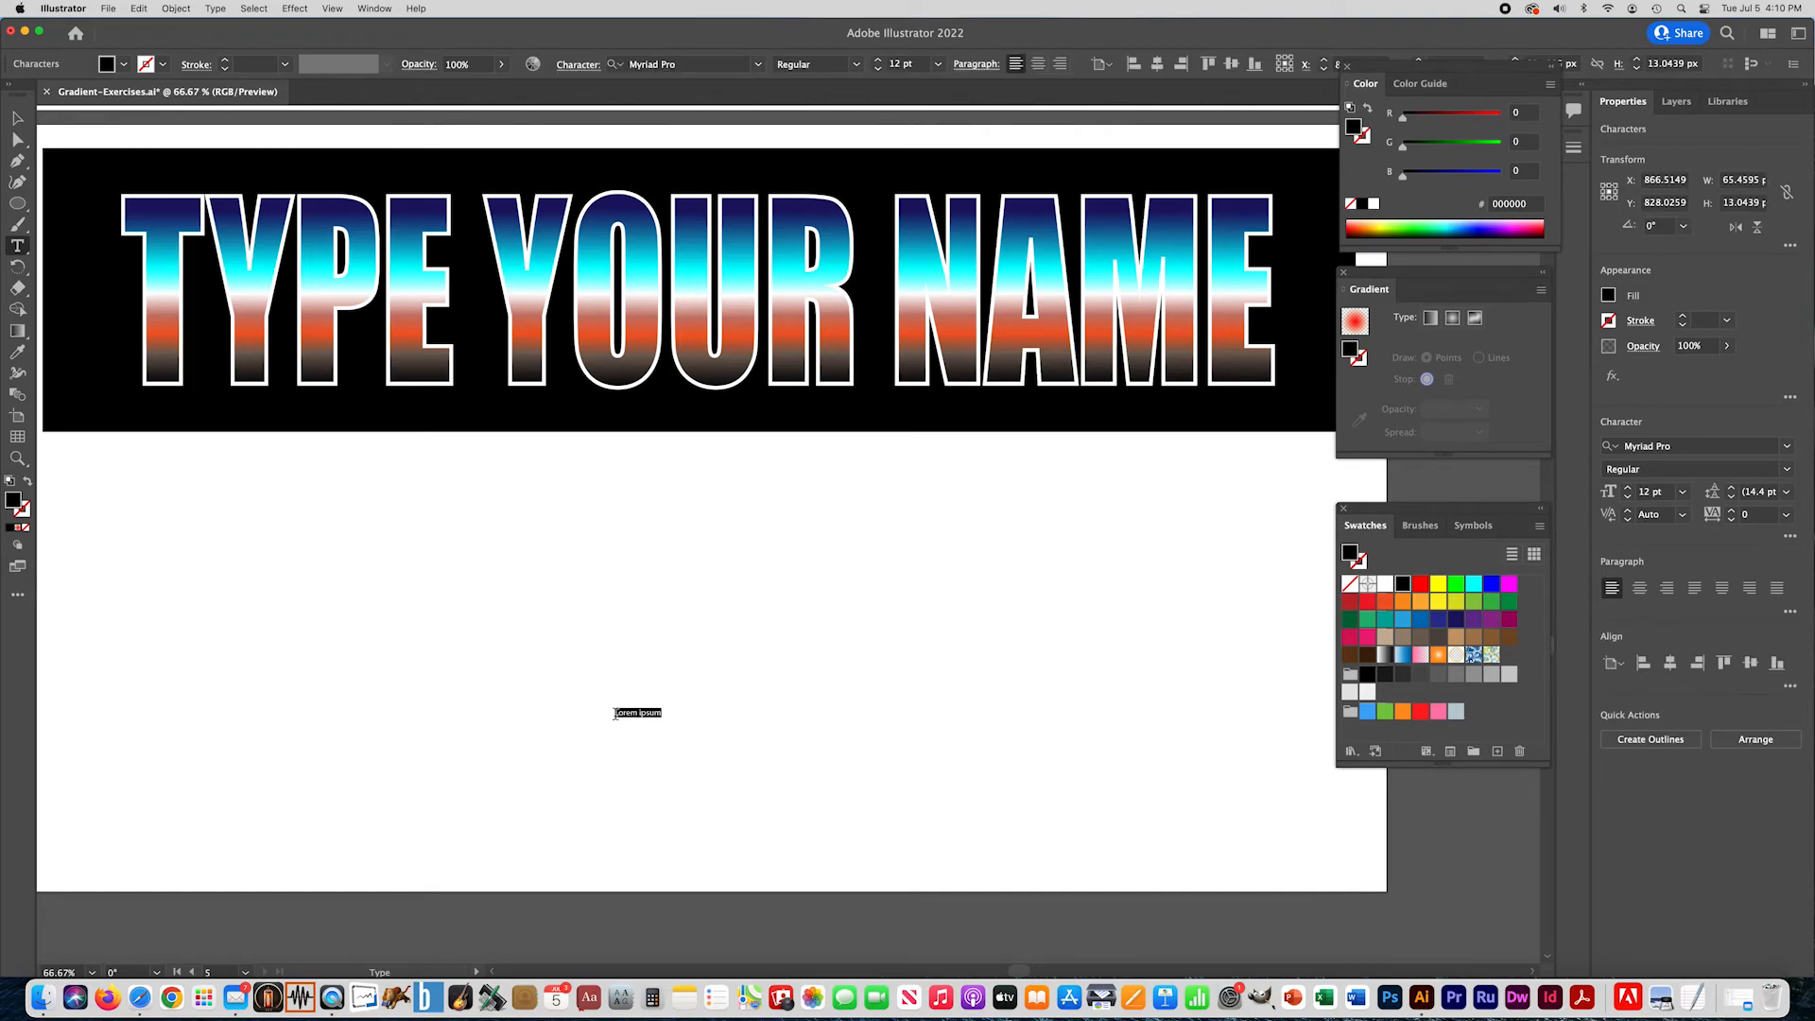
type("ILLUSTRATOR")
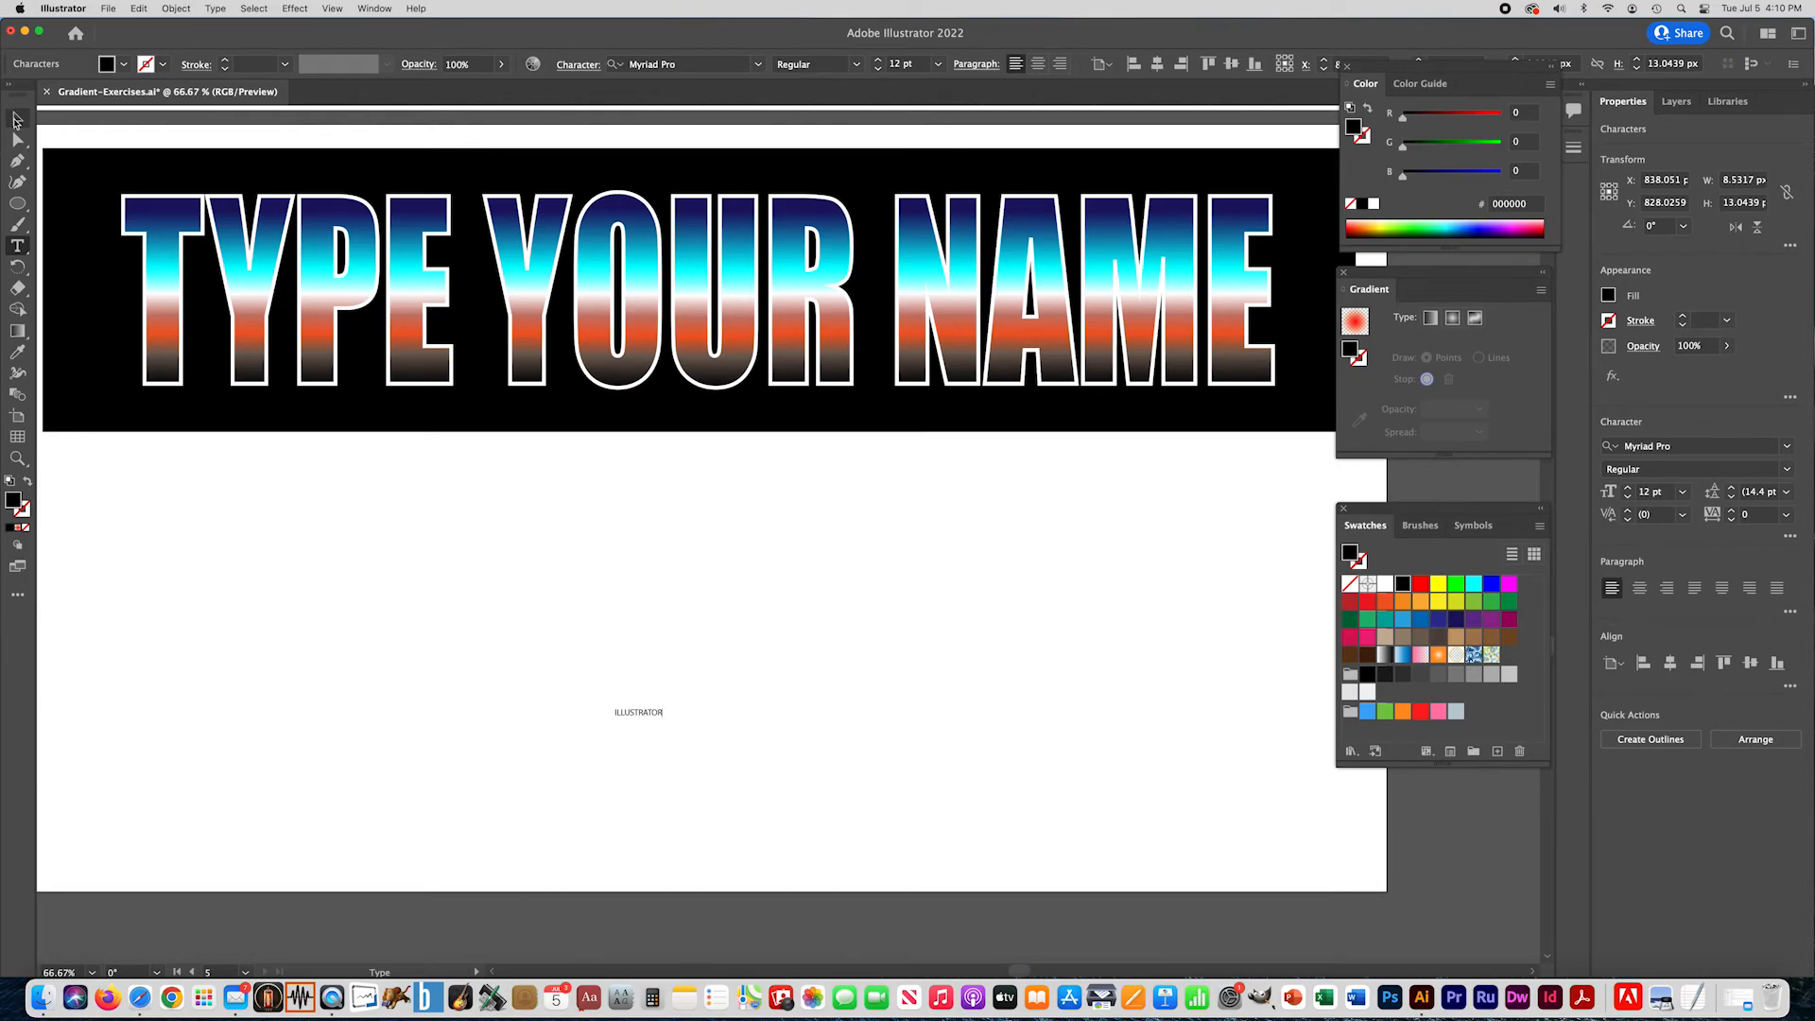
left_click(16, 119)
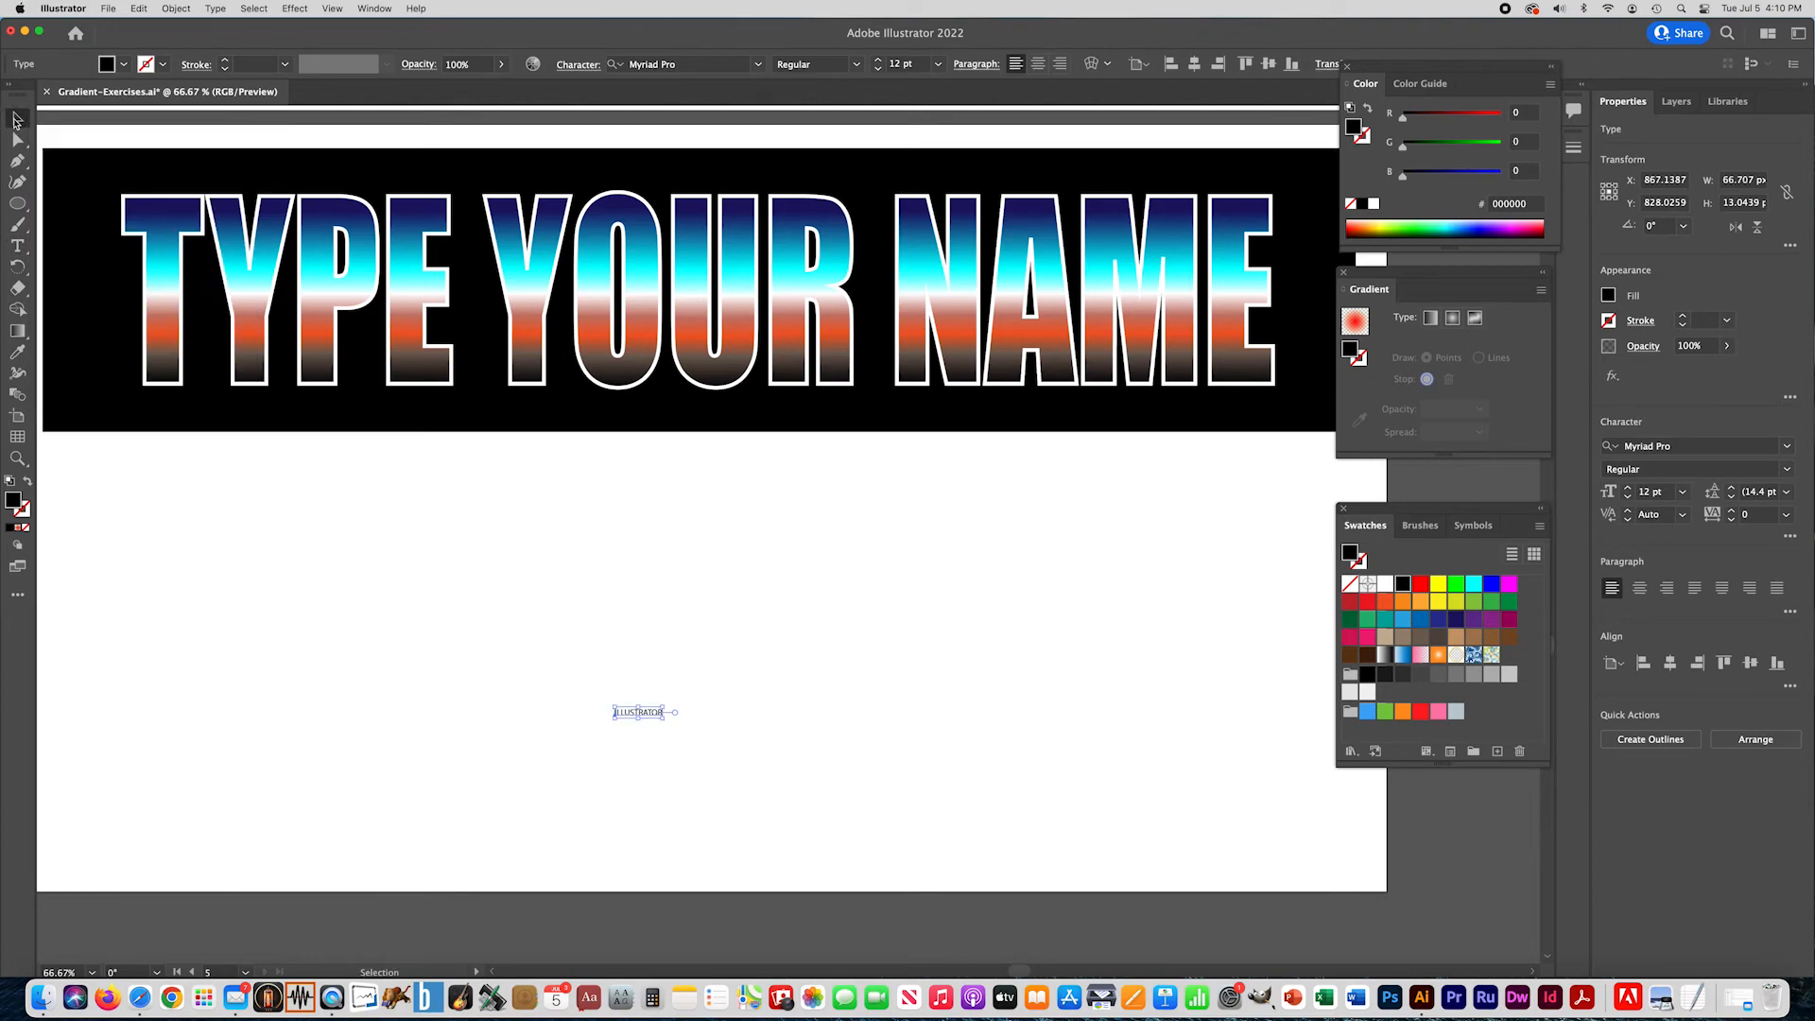
left_click_drag(673, 716, 1073, 788)
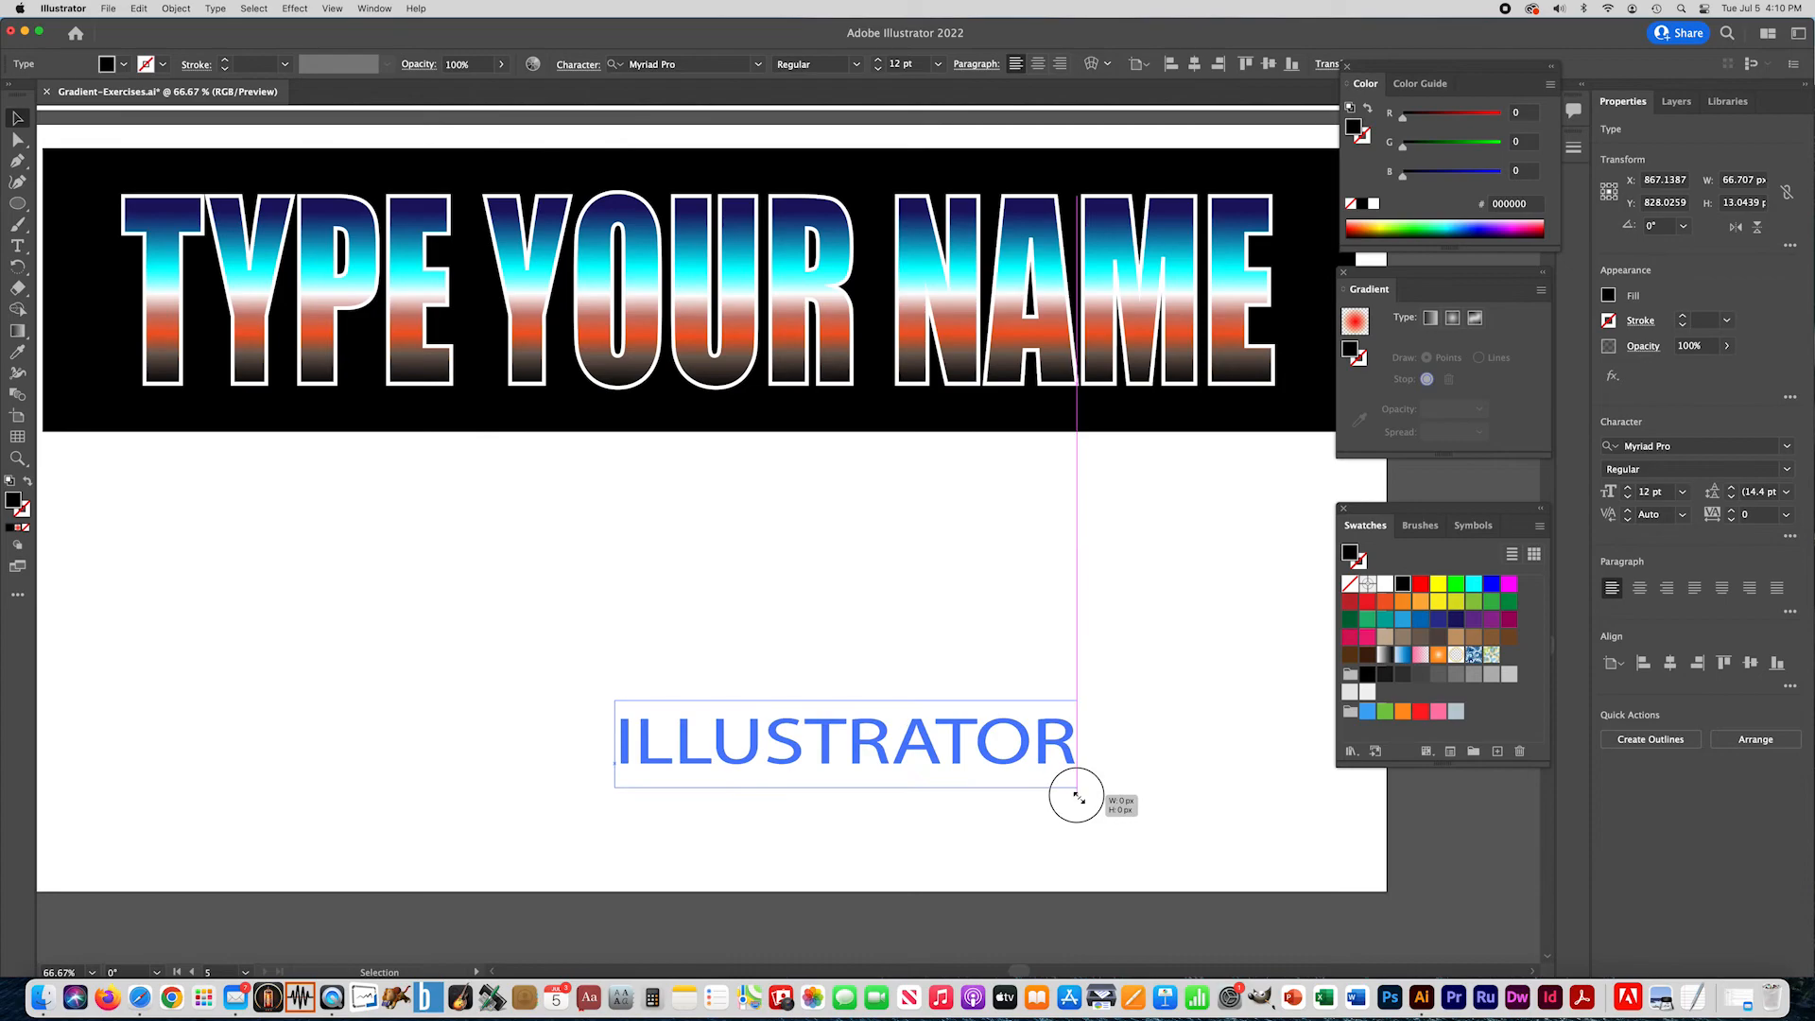
left_click_drag(615, 704, 215, 530)
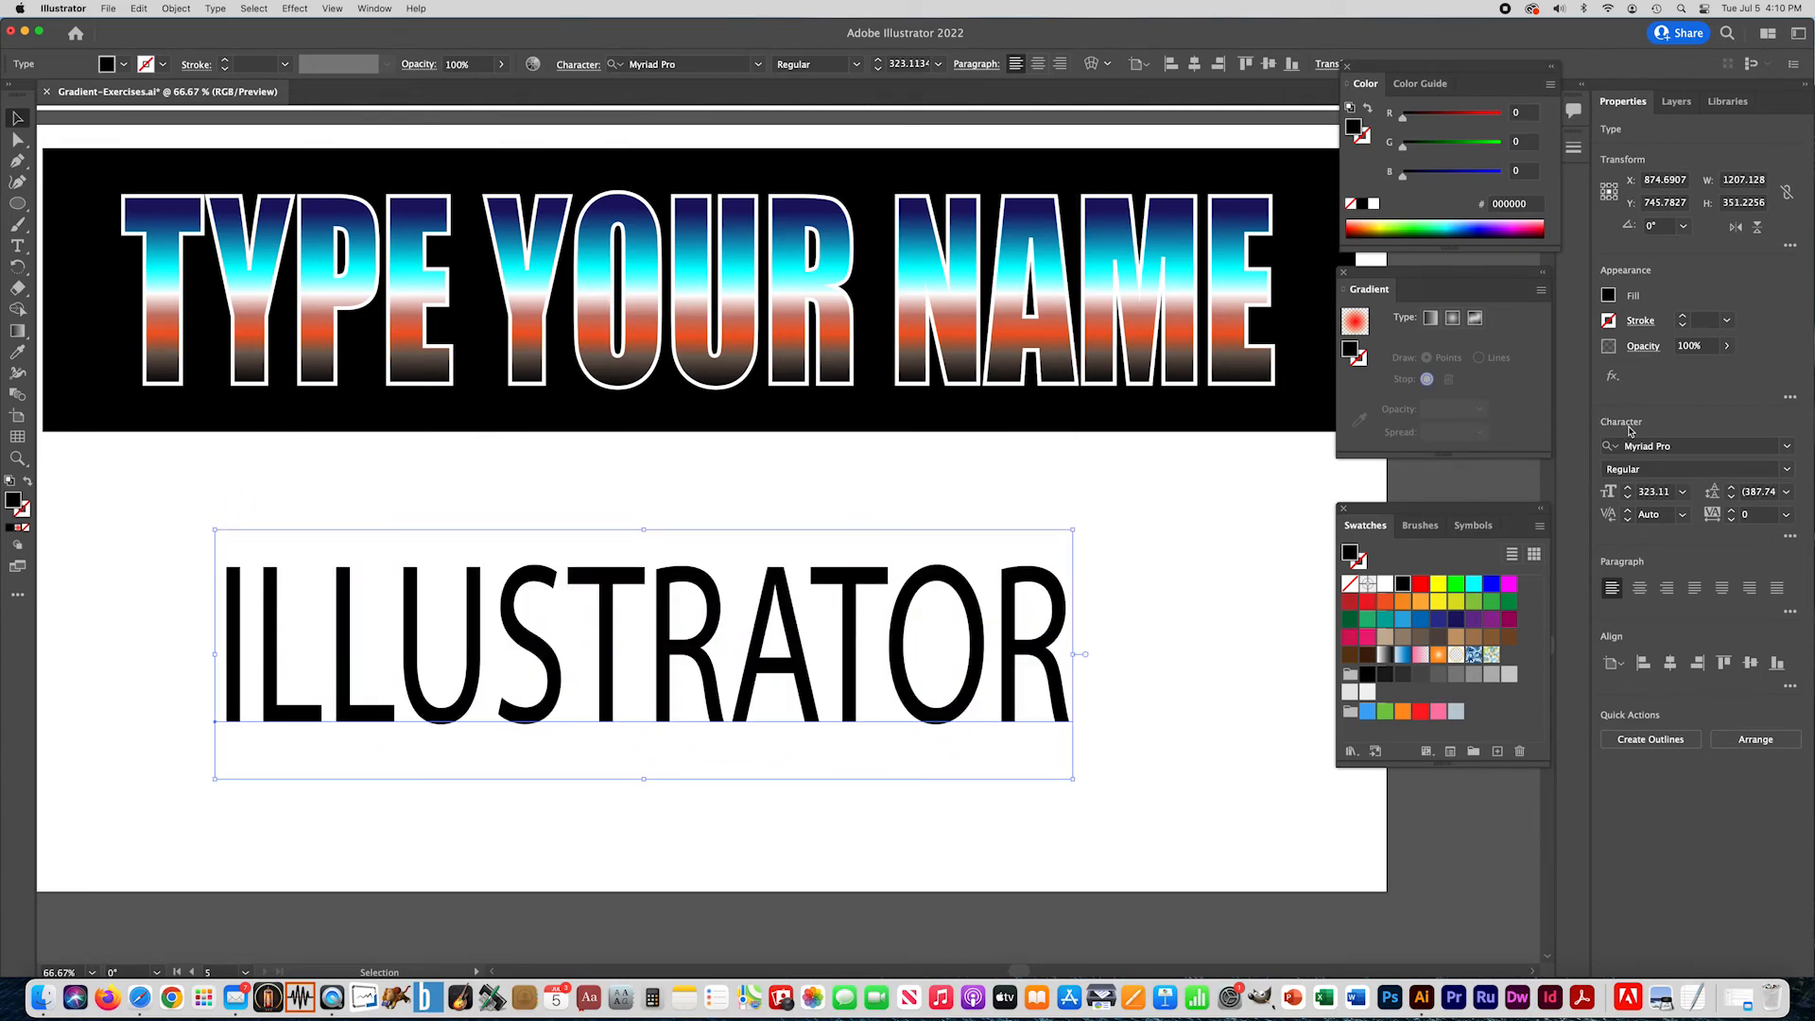
- Set the lettering's font to Impact, then enlarge and place it at about 1492 px wide beneath the black banner
left_click(1666, 446)
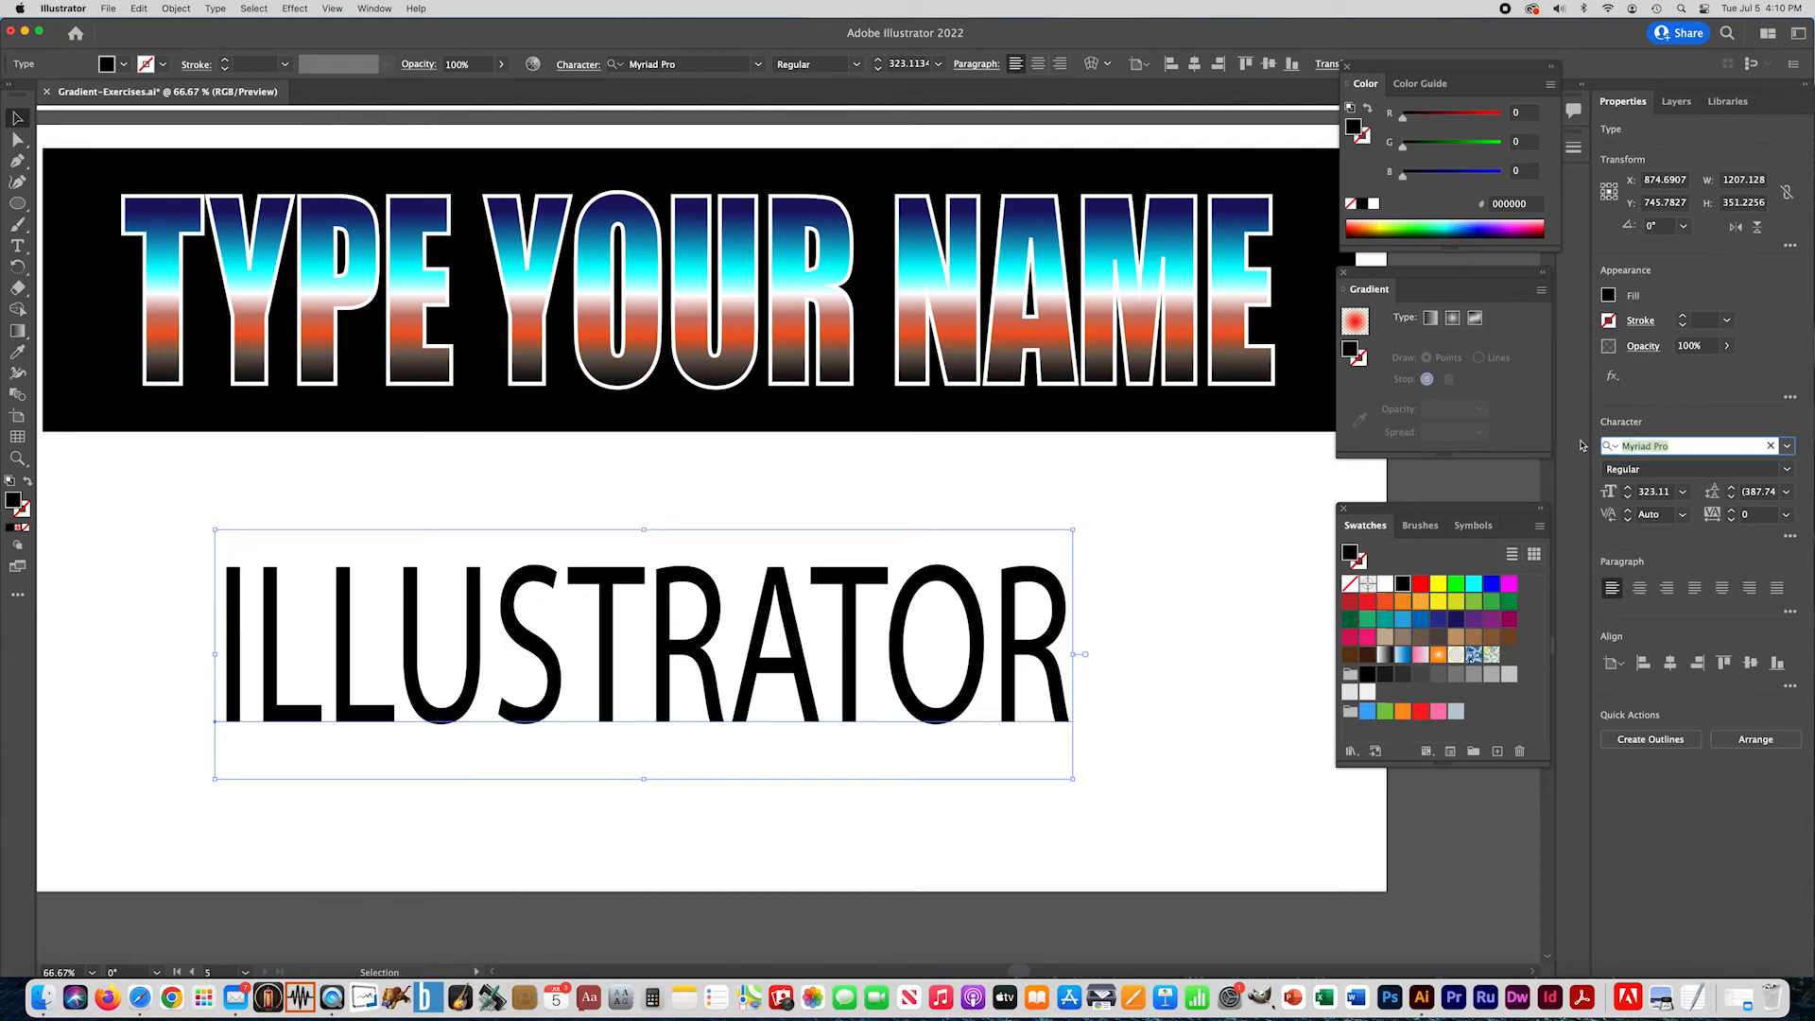
type("IMPACT")
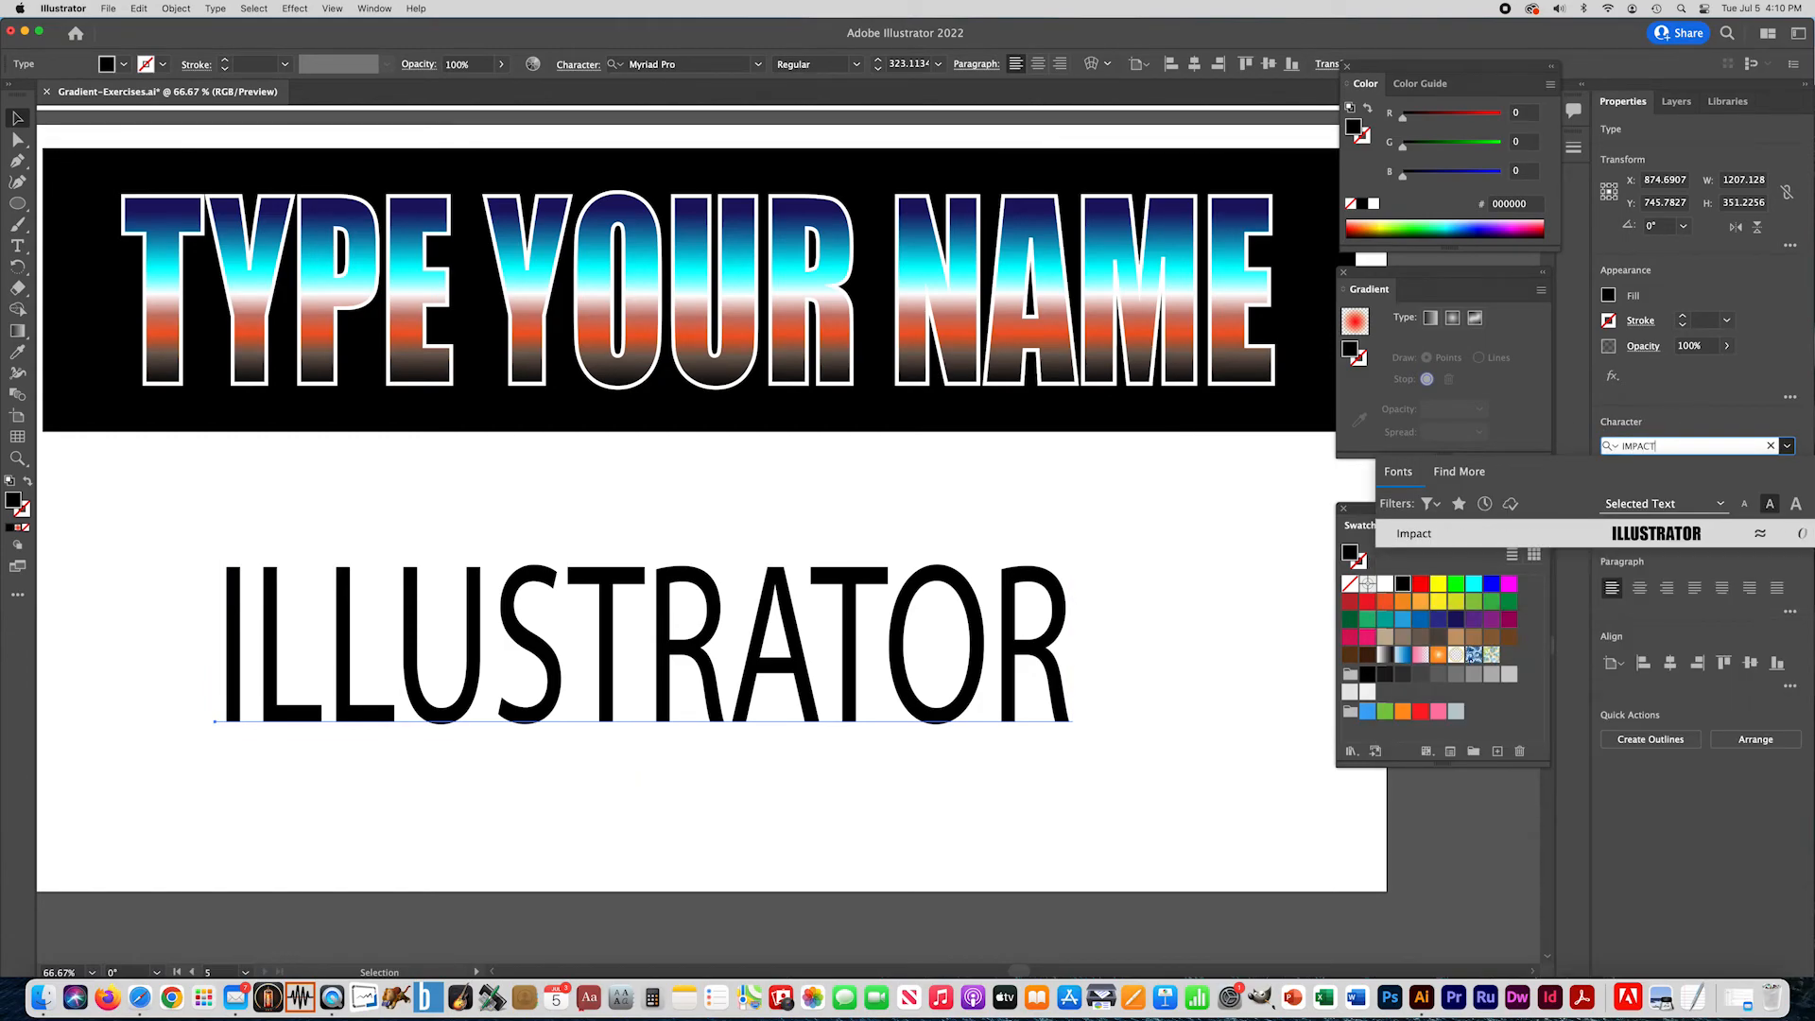
key("Return")
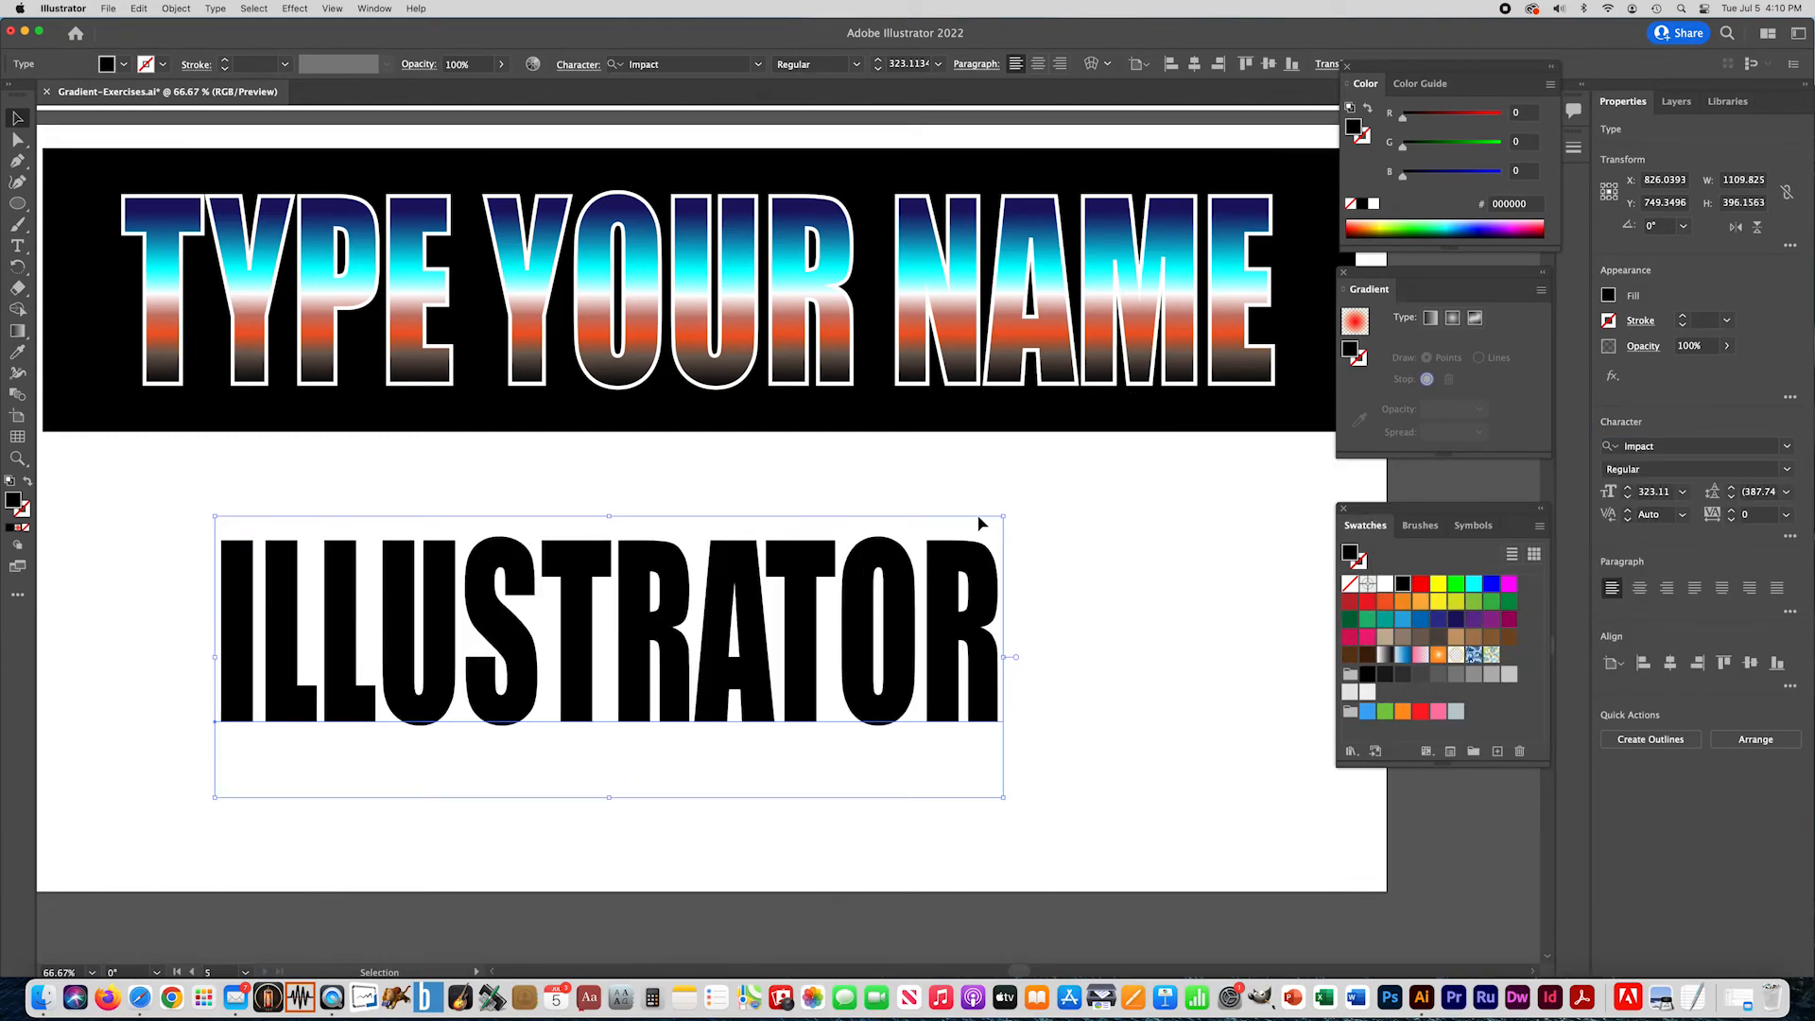
left_click_drag(1008, 518, 1207, 493)
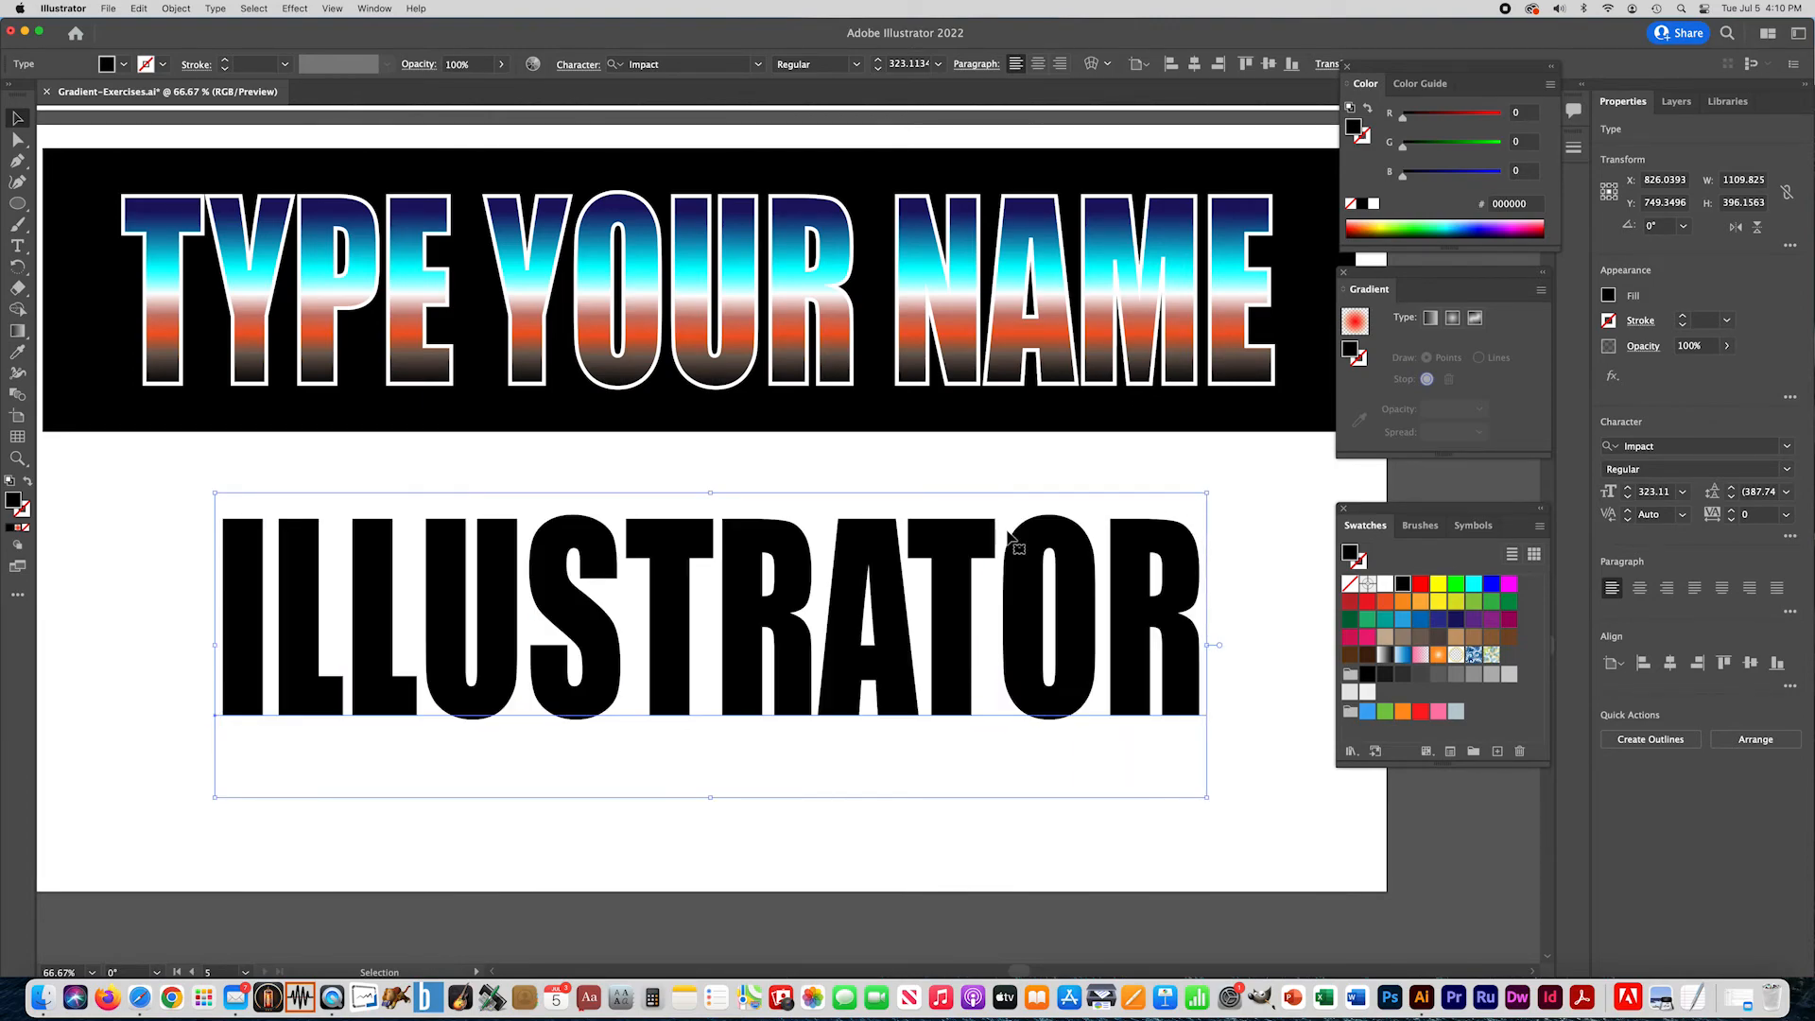
left_click_drag(216, 493, 154, 511)
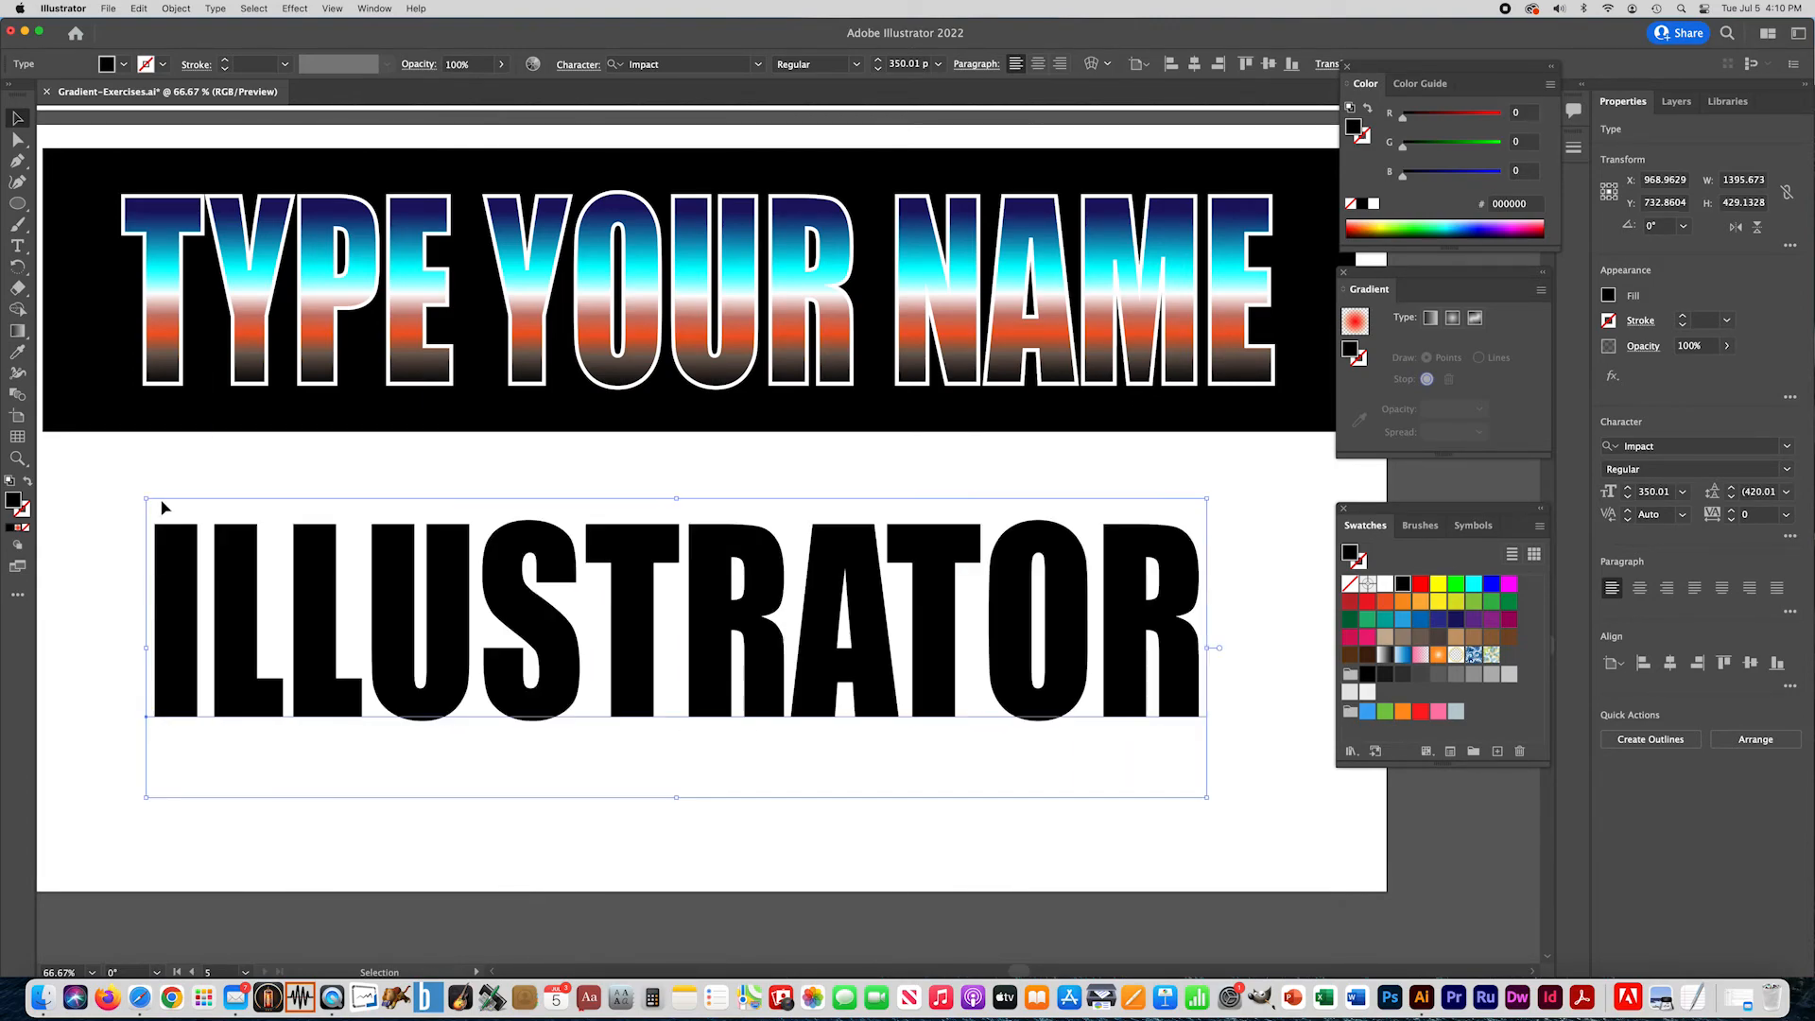
left_click_drag(566, 661, 562, 685)
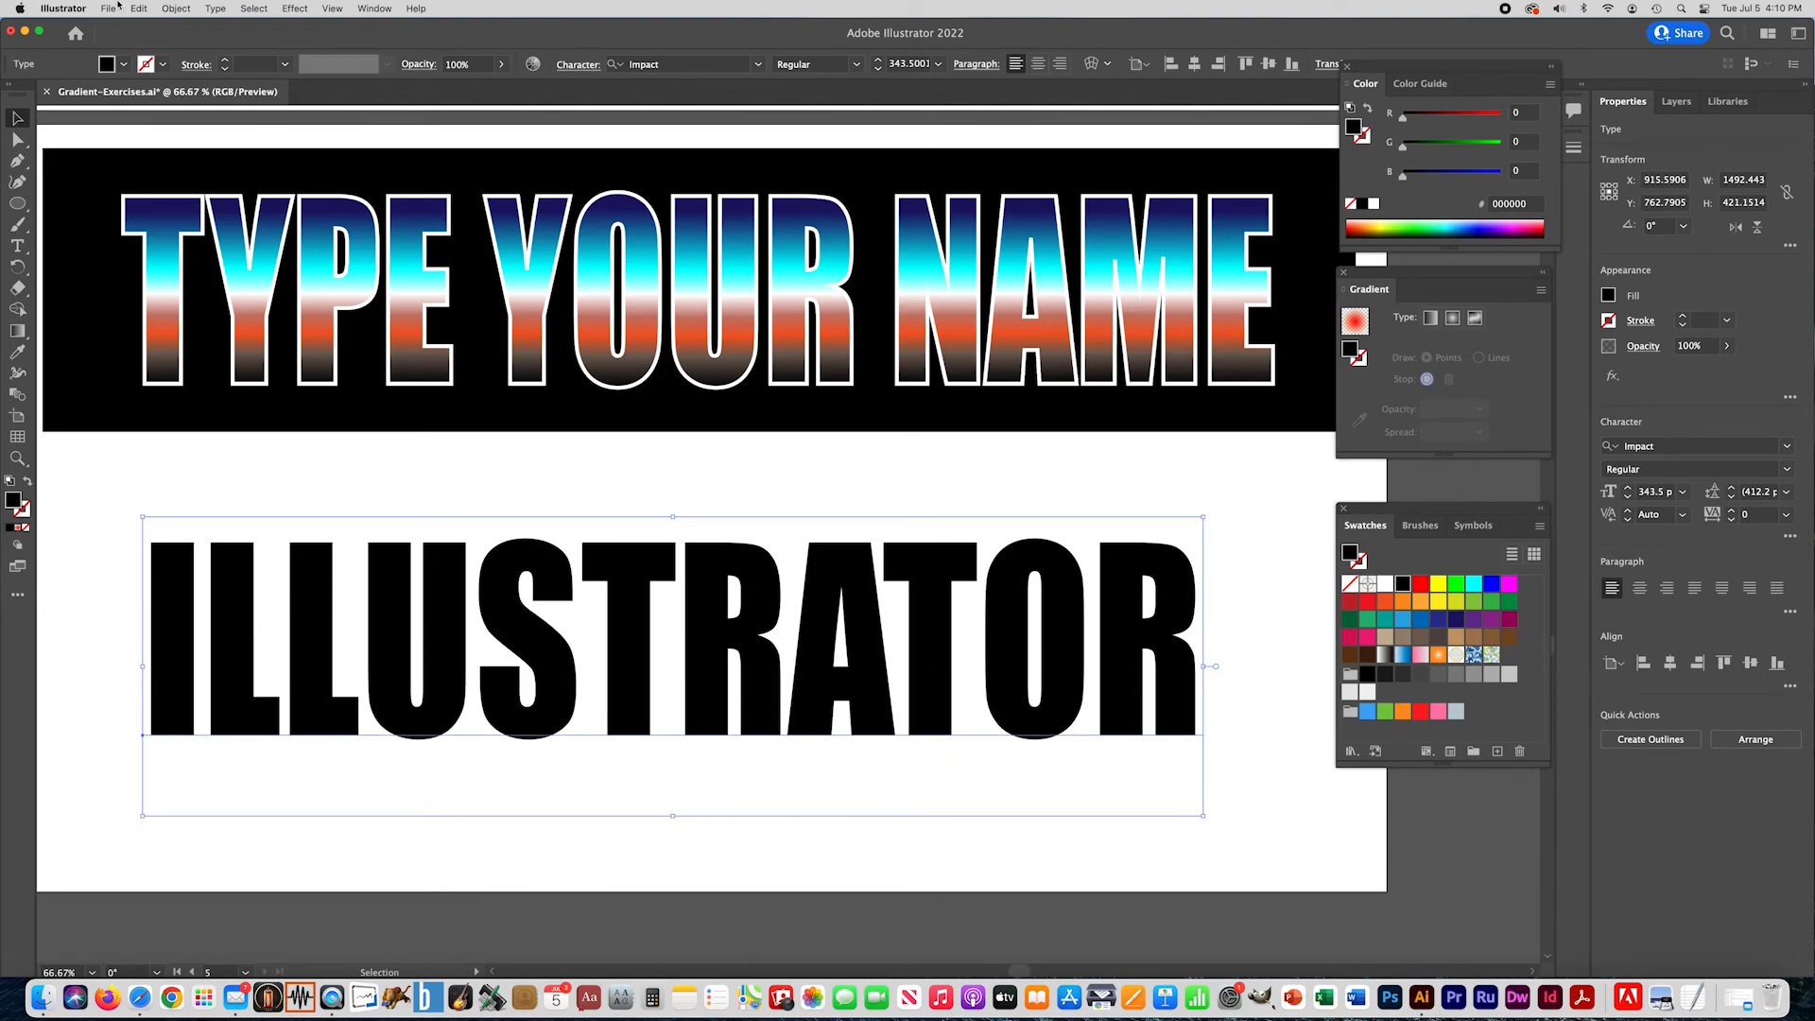
- Convert the ILLUSTRATOR text to outlines and position the resulting letter group below the banner
left_click(214, 8)
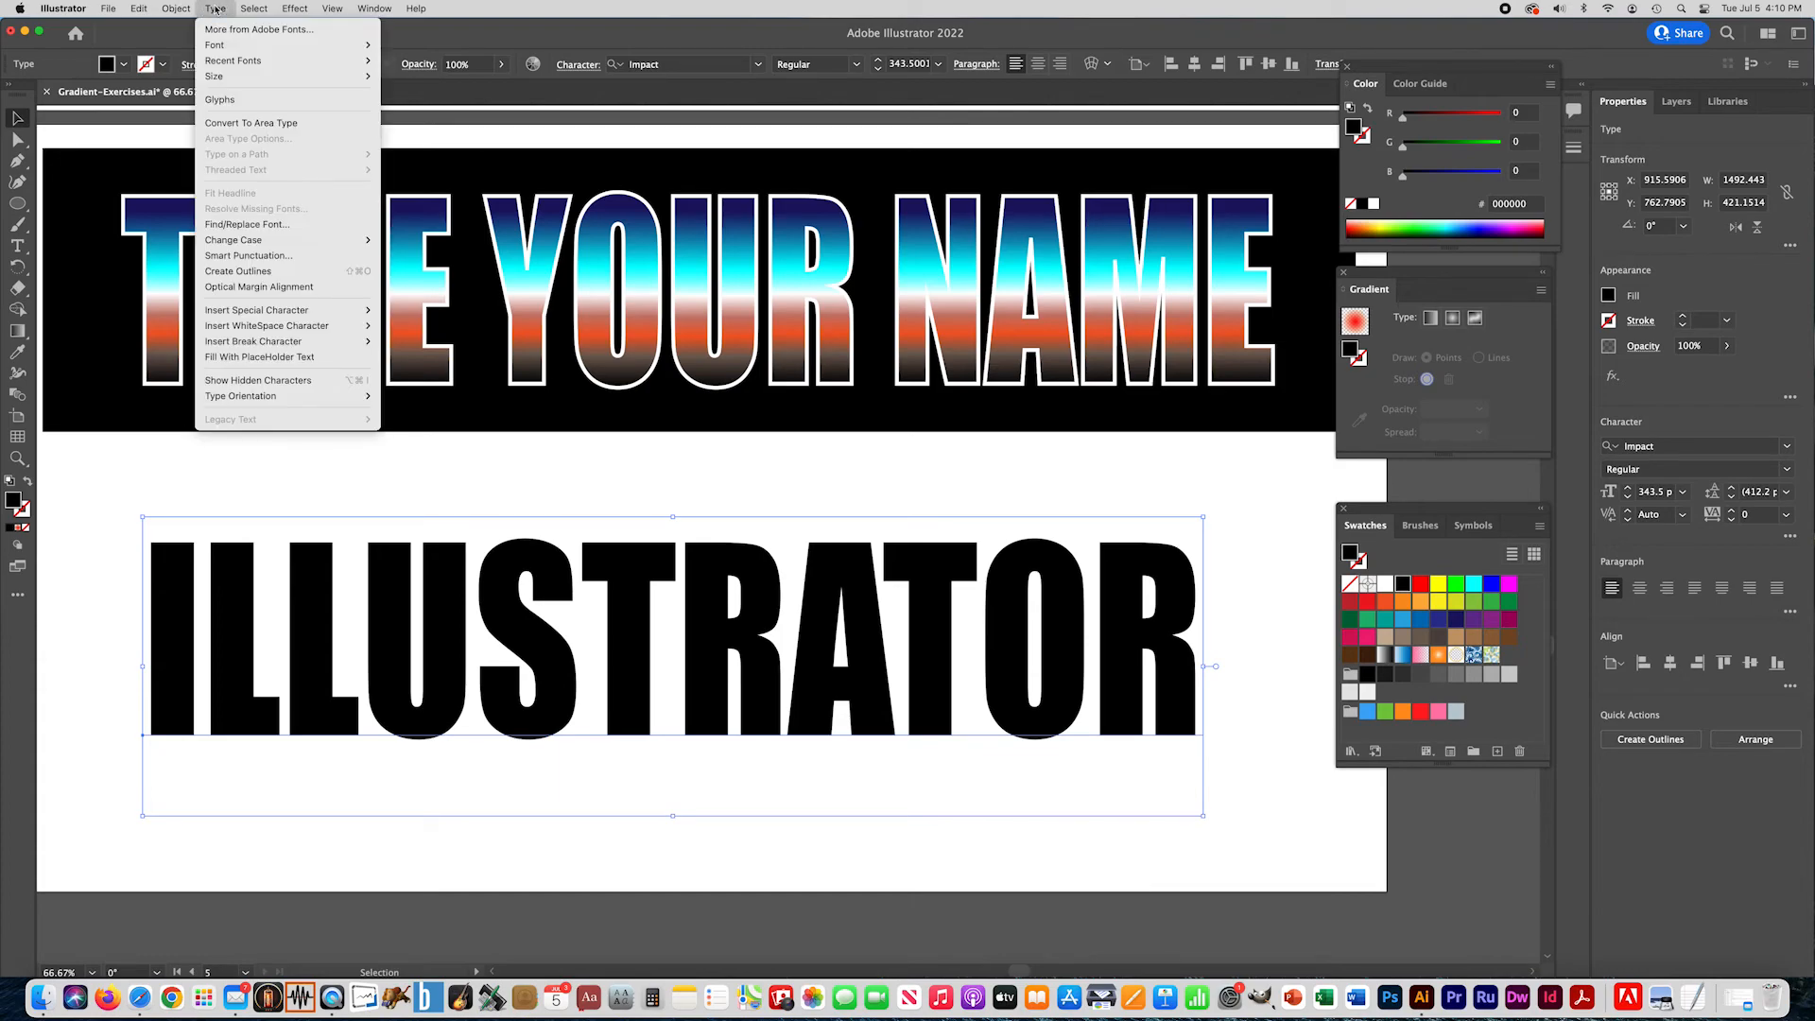
left_click(236, 272)
left_click(308, 497)
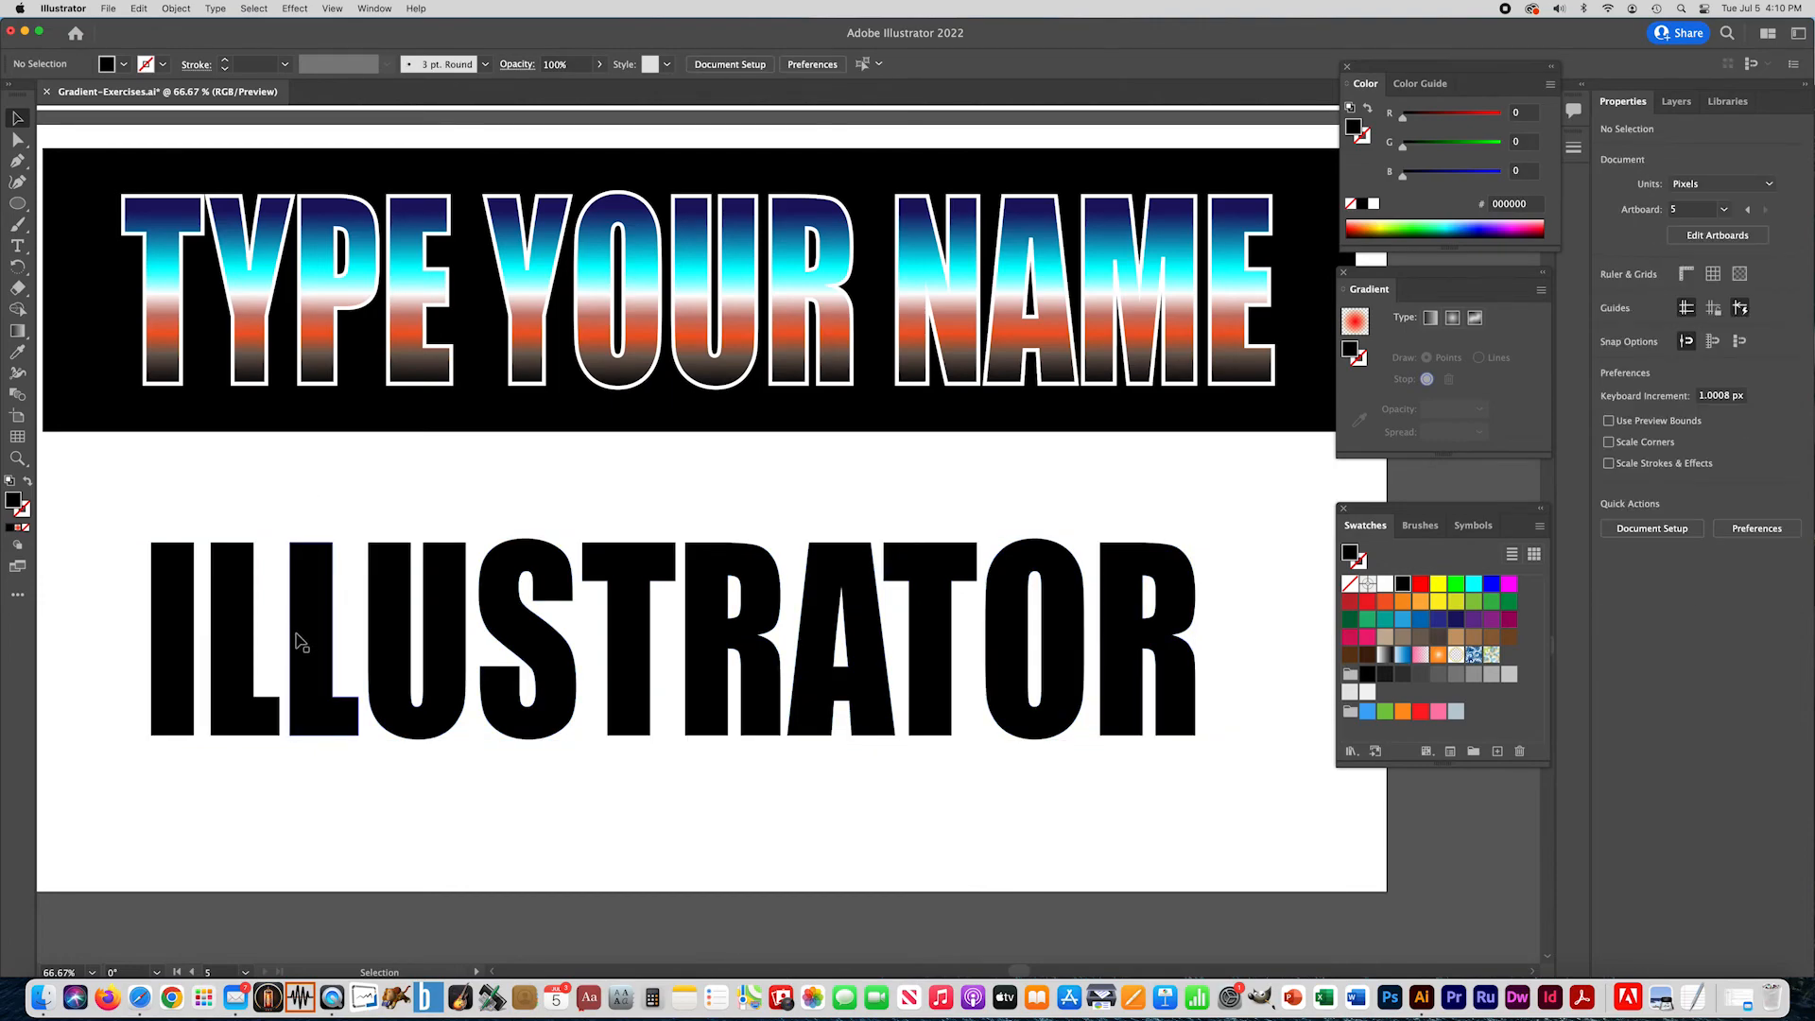
left_click_drag(306, 637, 385, 636)
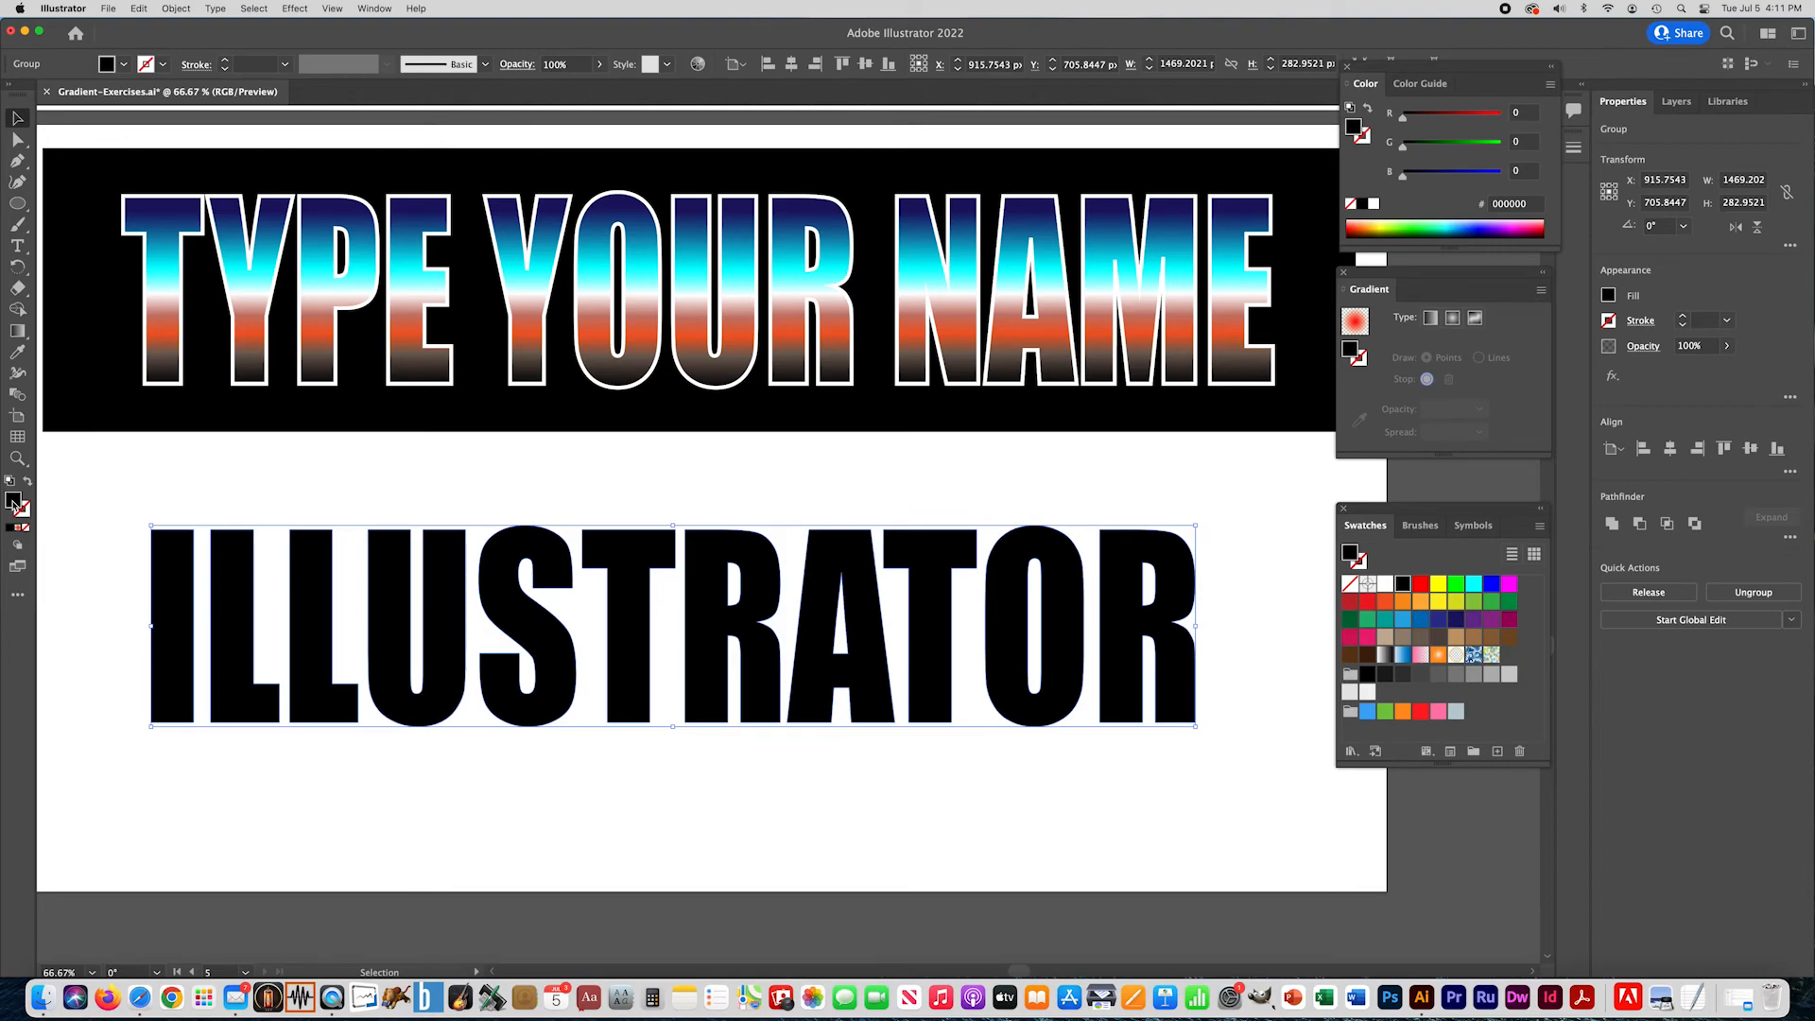
- Fill the outlined letters with a linear gradient and run it vertically from the letter tops to the baseline
left_click(19, 530)
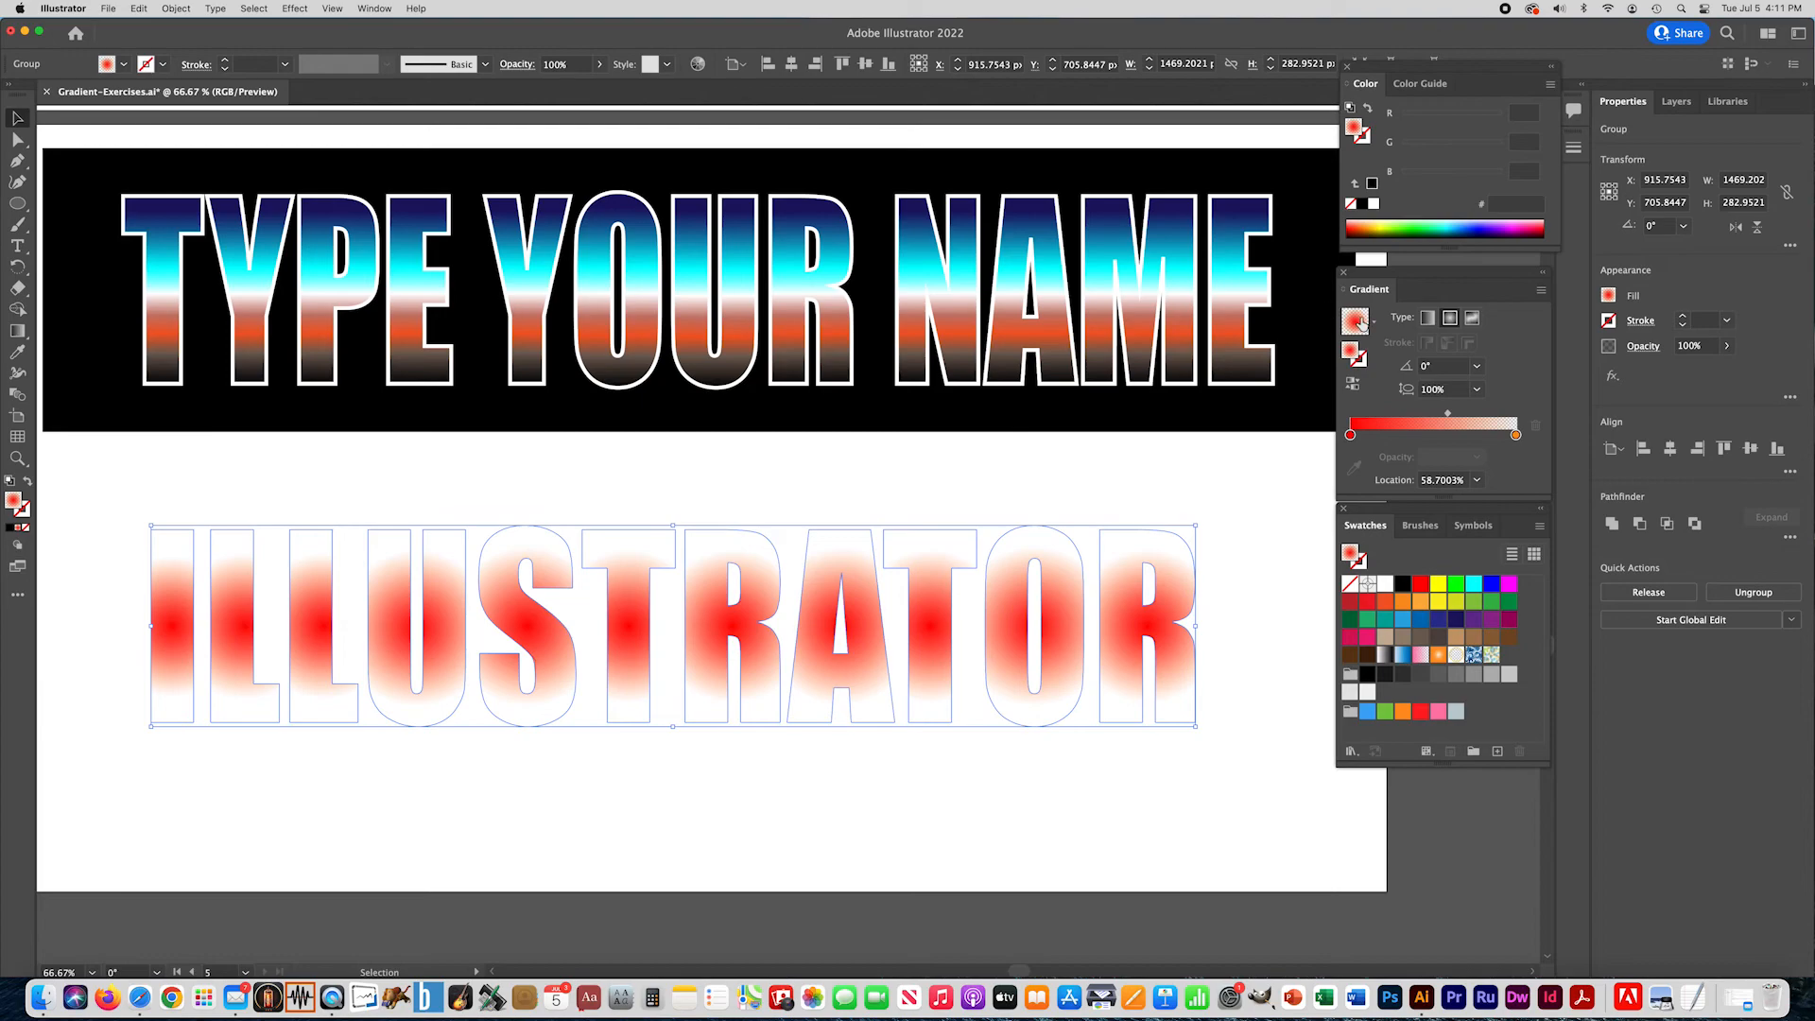
left_click(1428, 319)
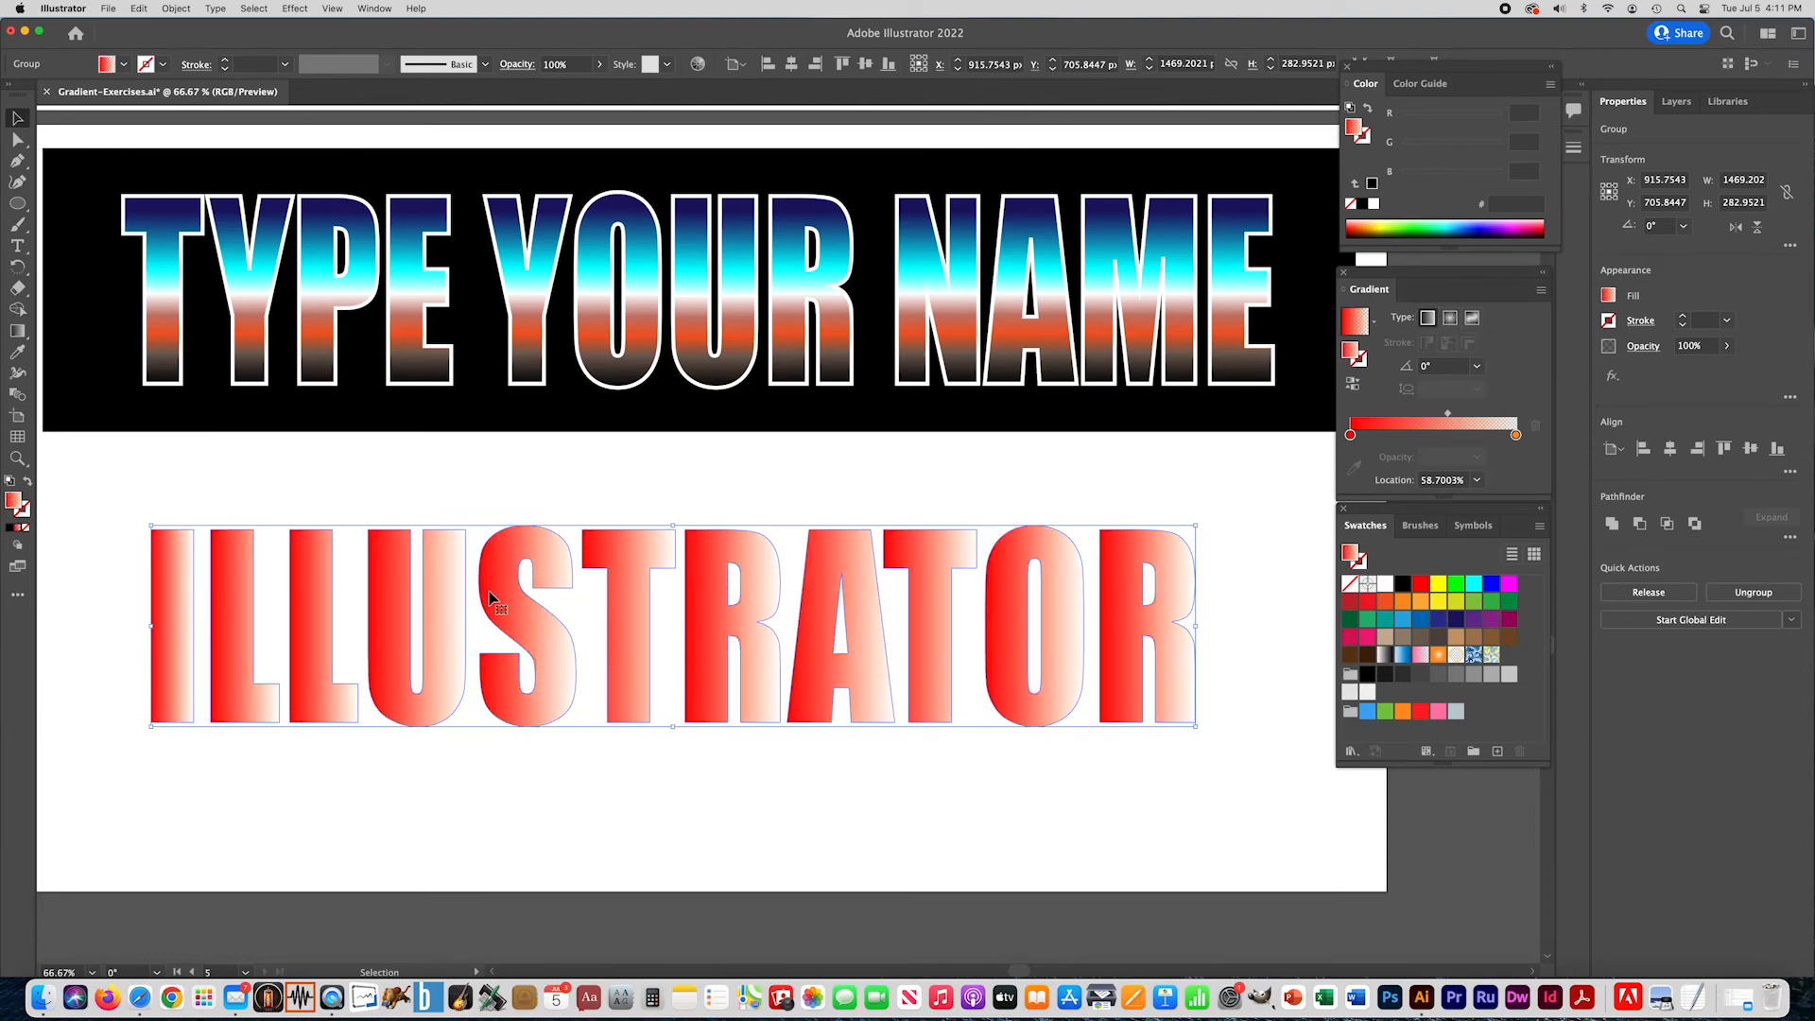
left_click(17, 331)
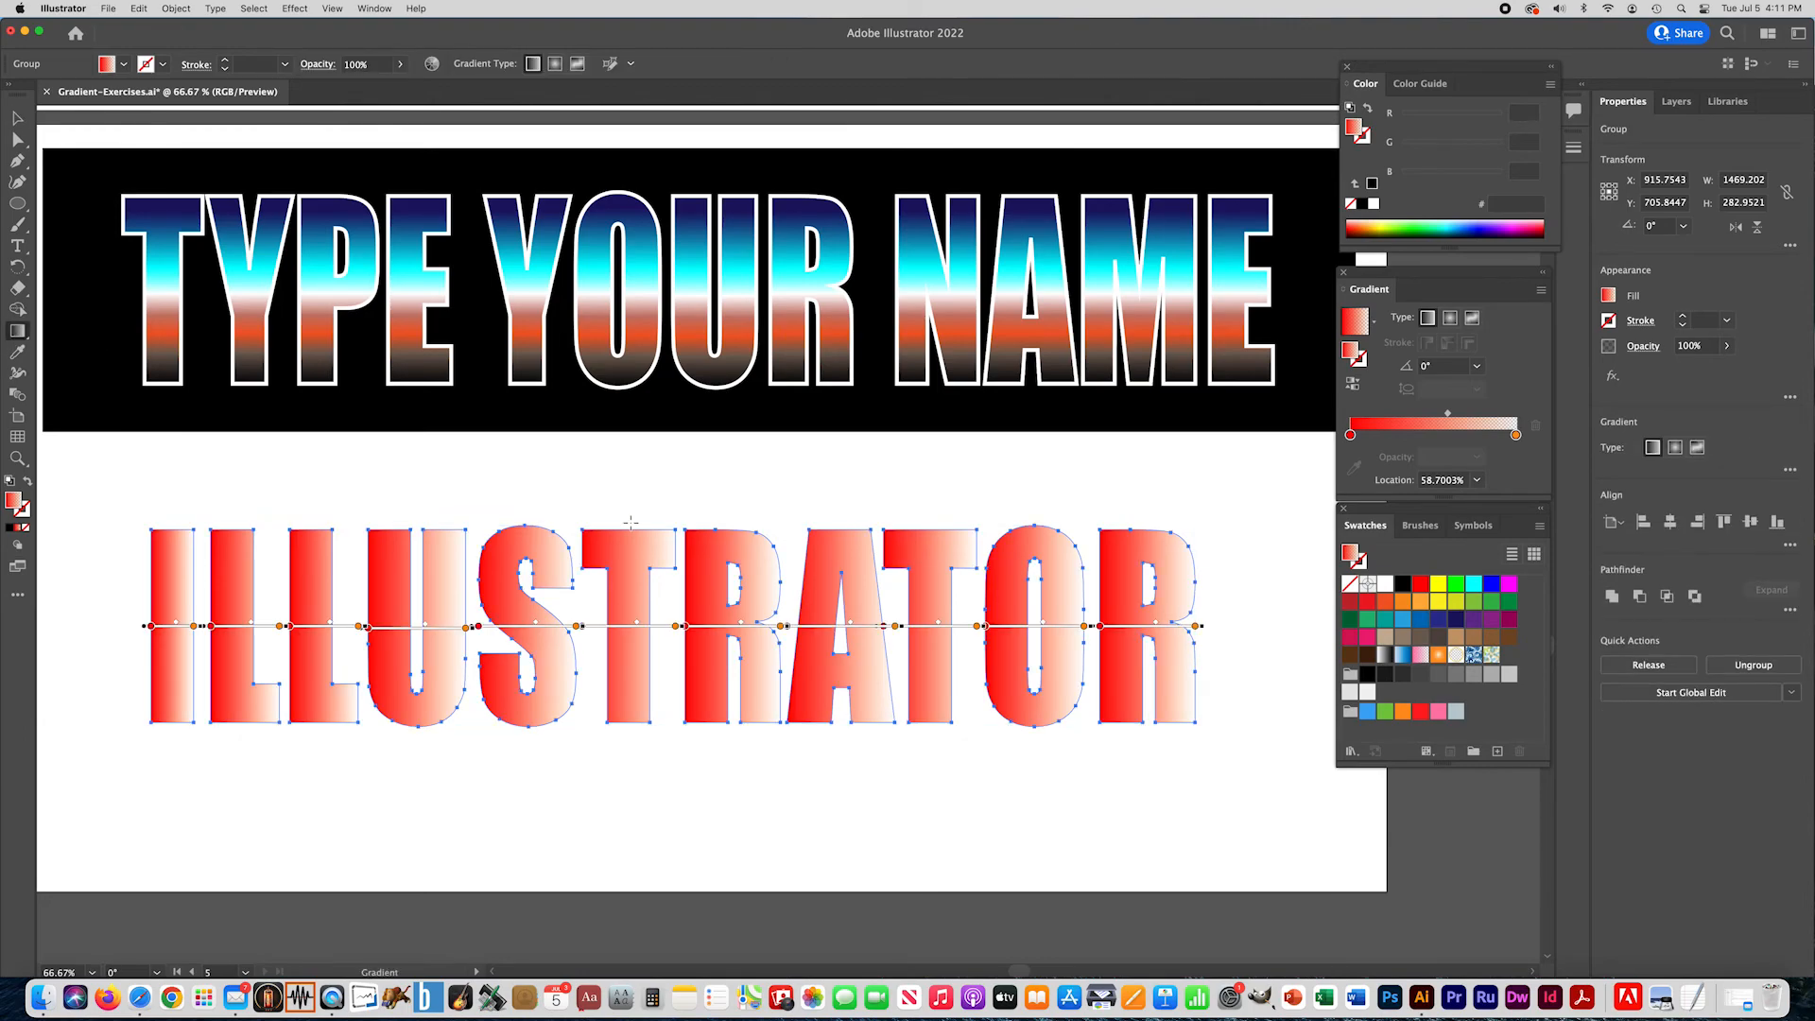
left_click_drag(626, 523, 629, 724)
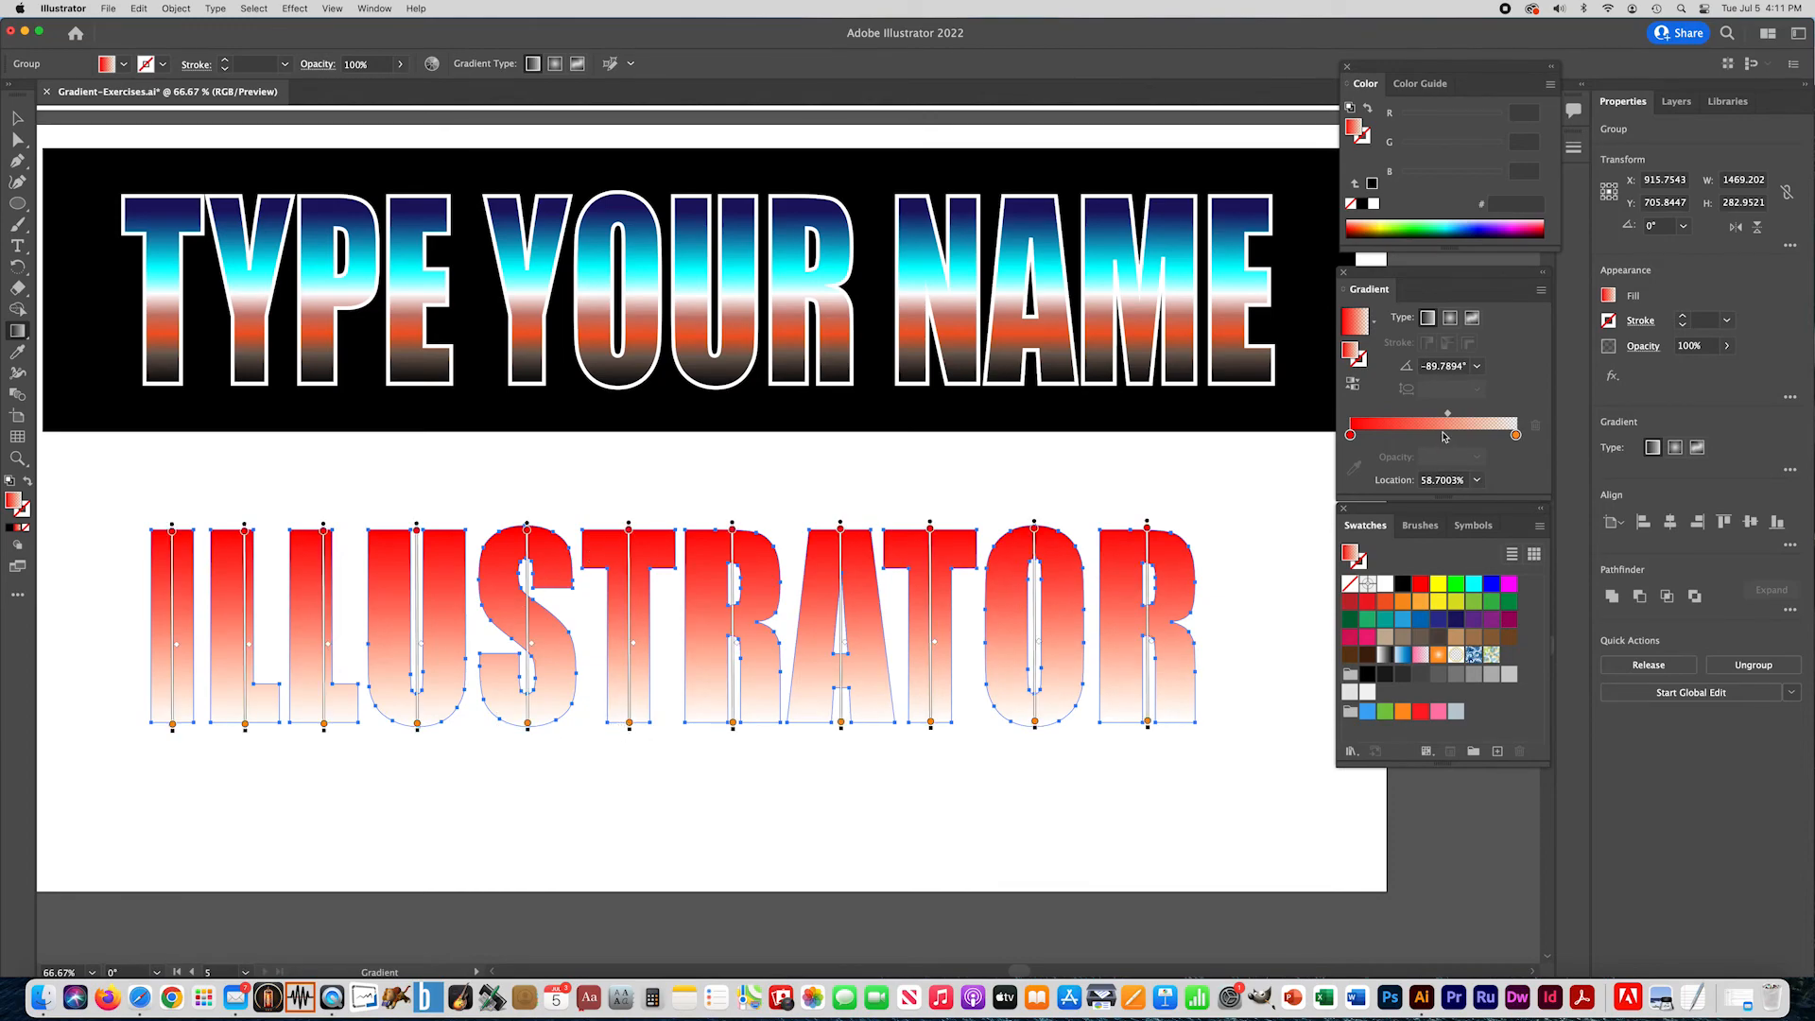
- Shift the gradient's red stop to about 67%, then add a dark navy stop at 0% and a cyan stop at about 25%
left_click(1405, 435)
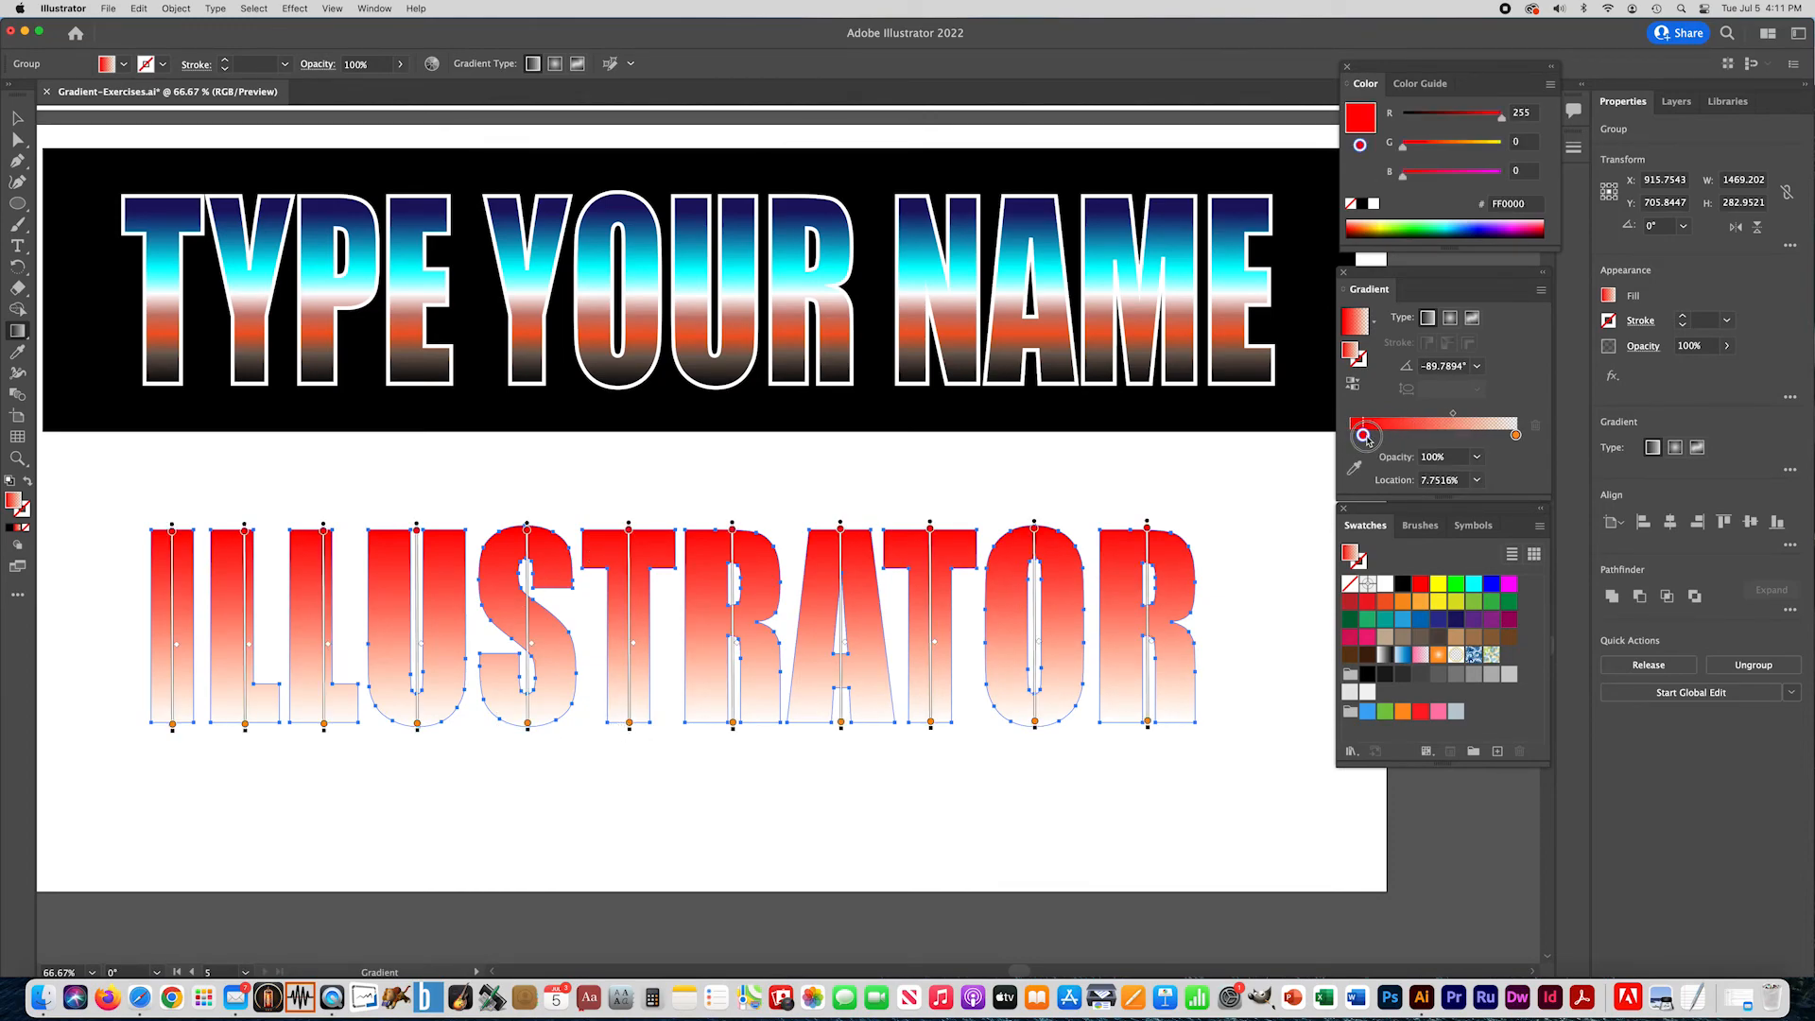
left_click_drag(1405, 435, 1461, 435)
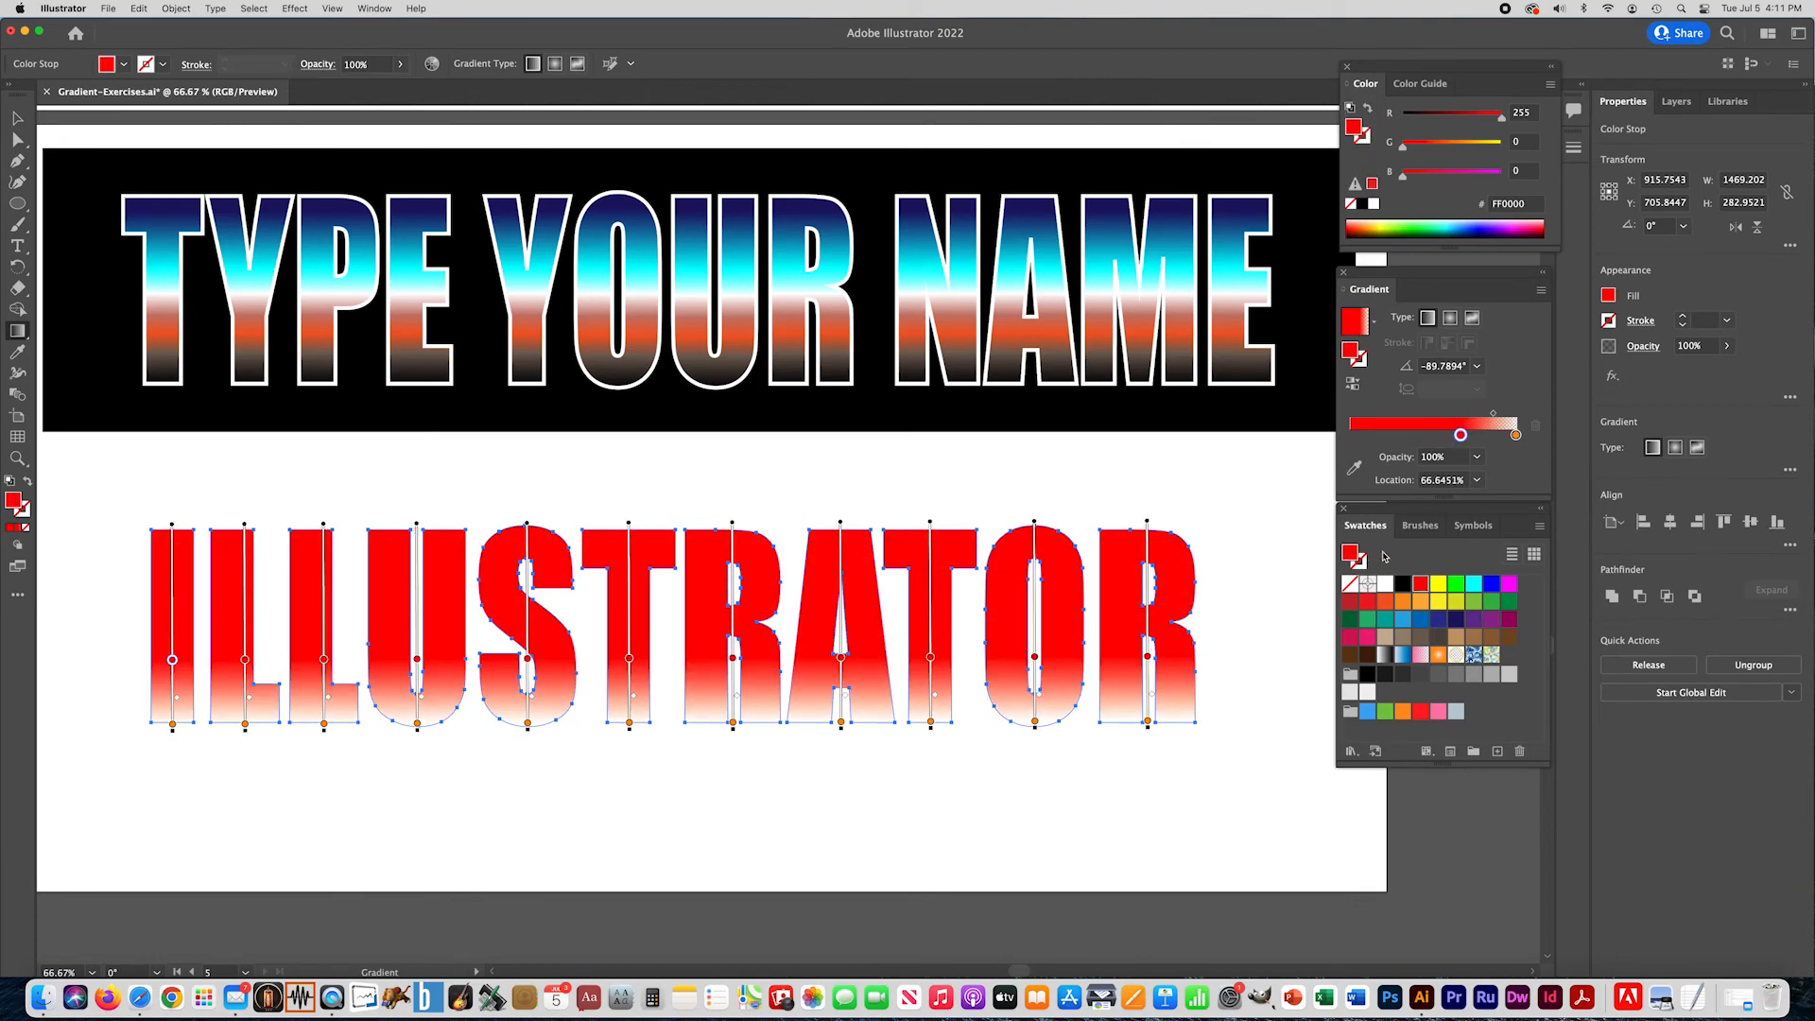
left_click_drag(1456, 618, 1352, 434)
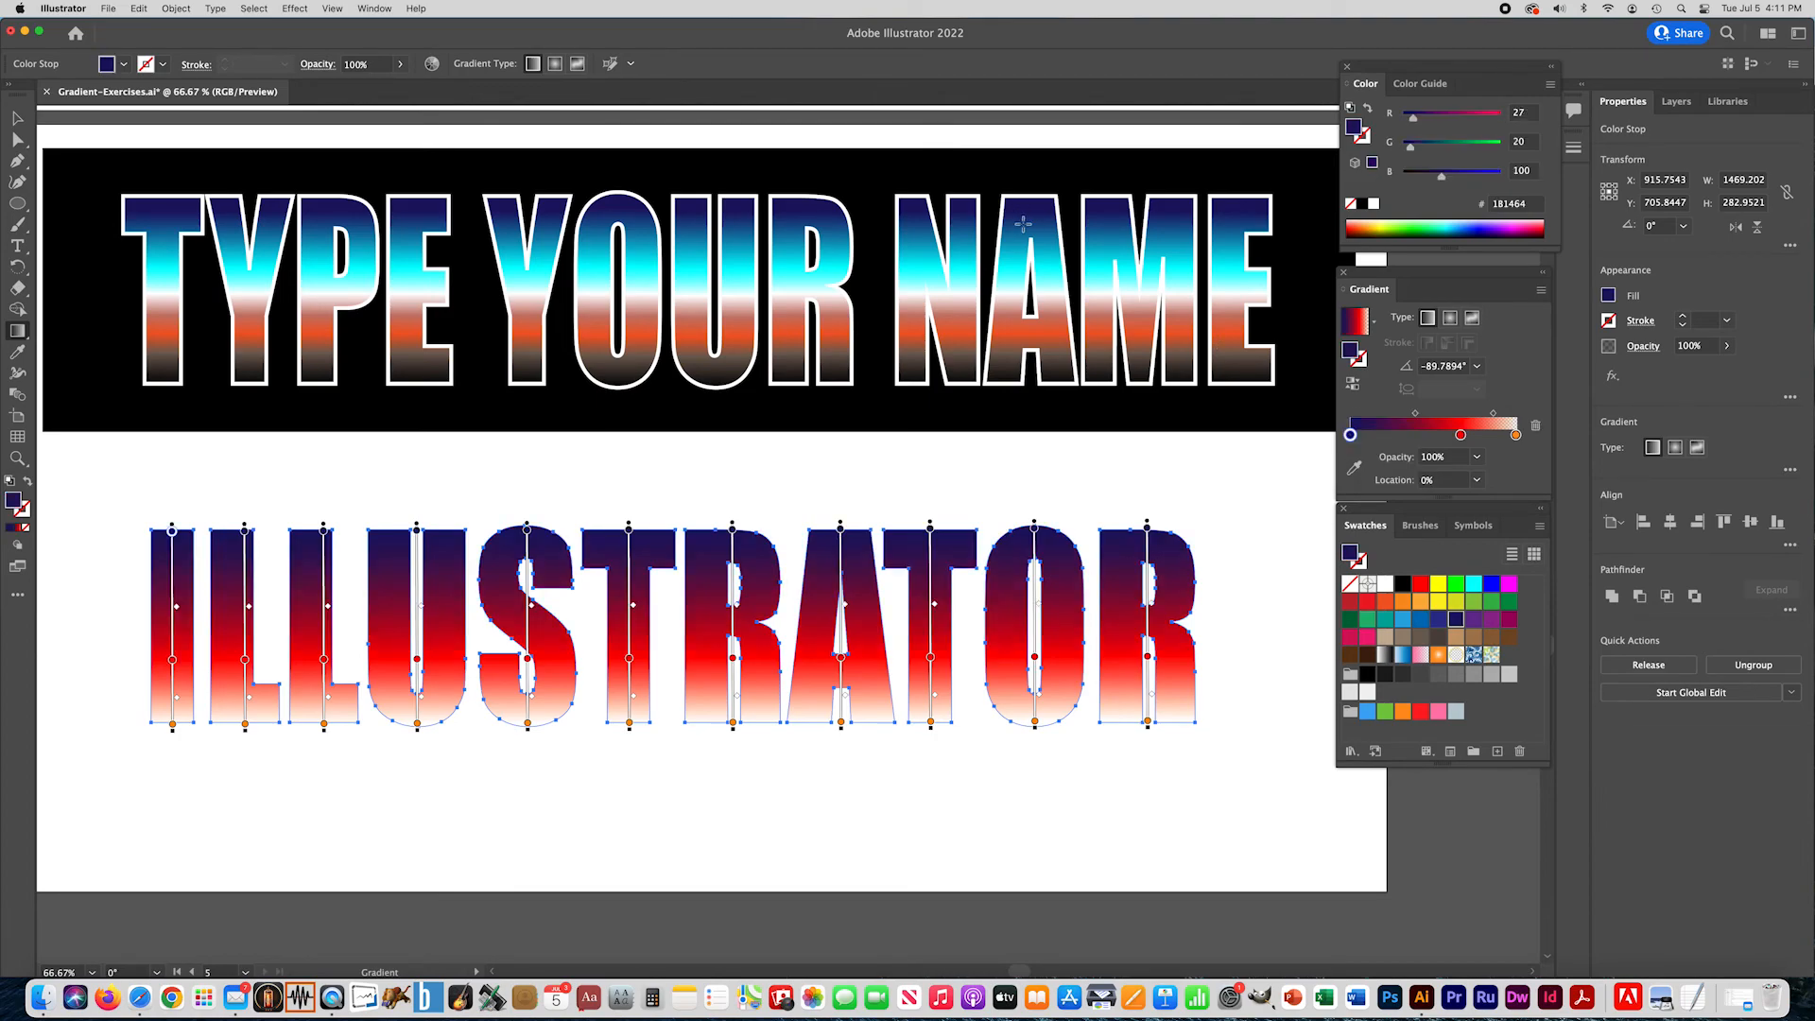
left_click_drag(1477, 587, 1392, 435)
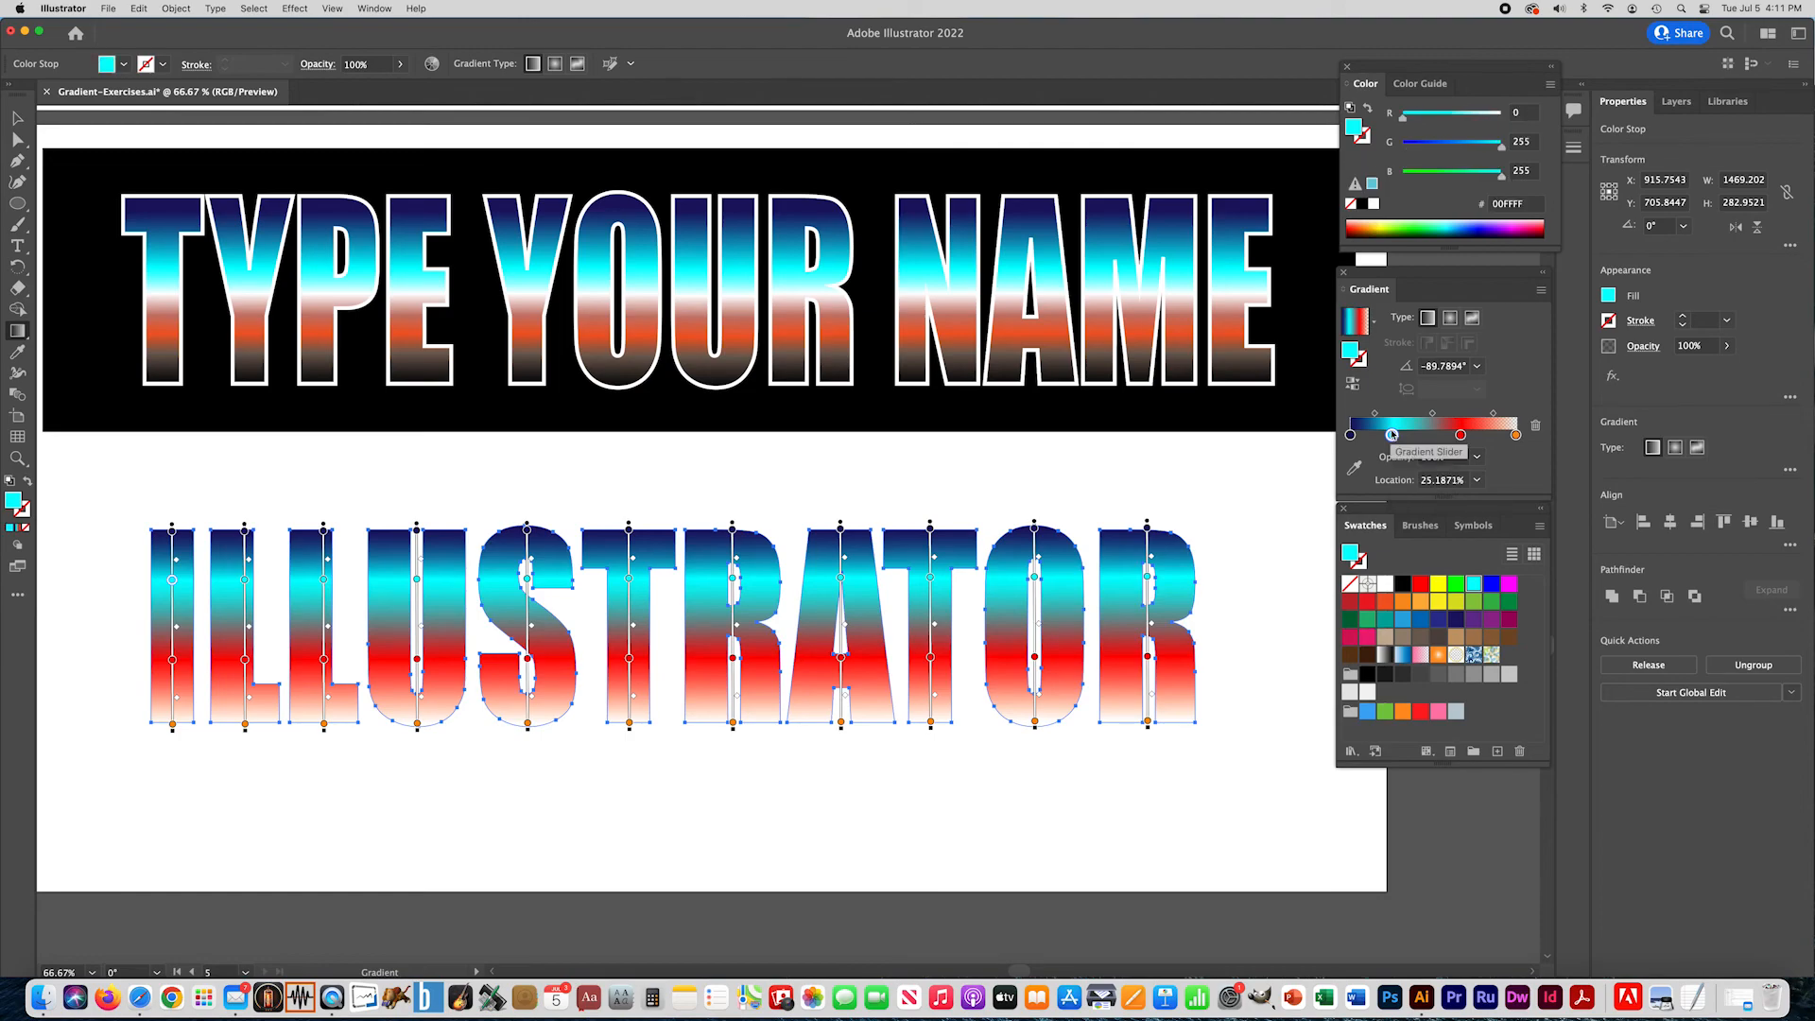
- Replace the red stop with a white one near the gradient's middle, and put the orange stop at about 77% with 100% opacity
left_click_drag(1386, 585, 1478, 437)
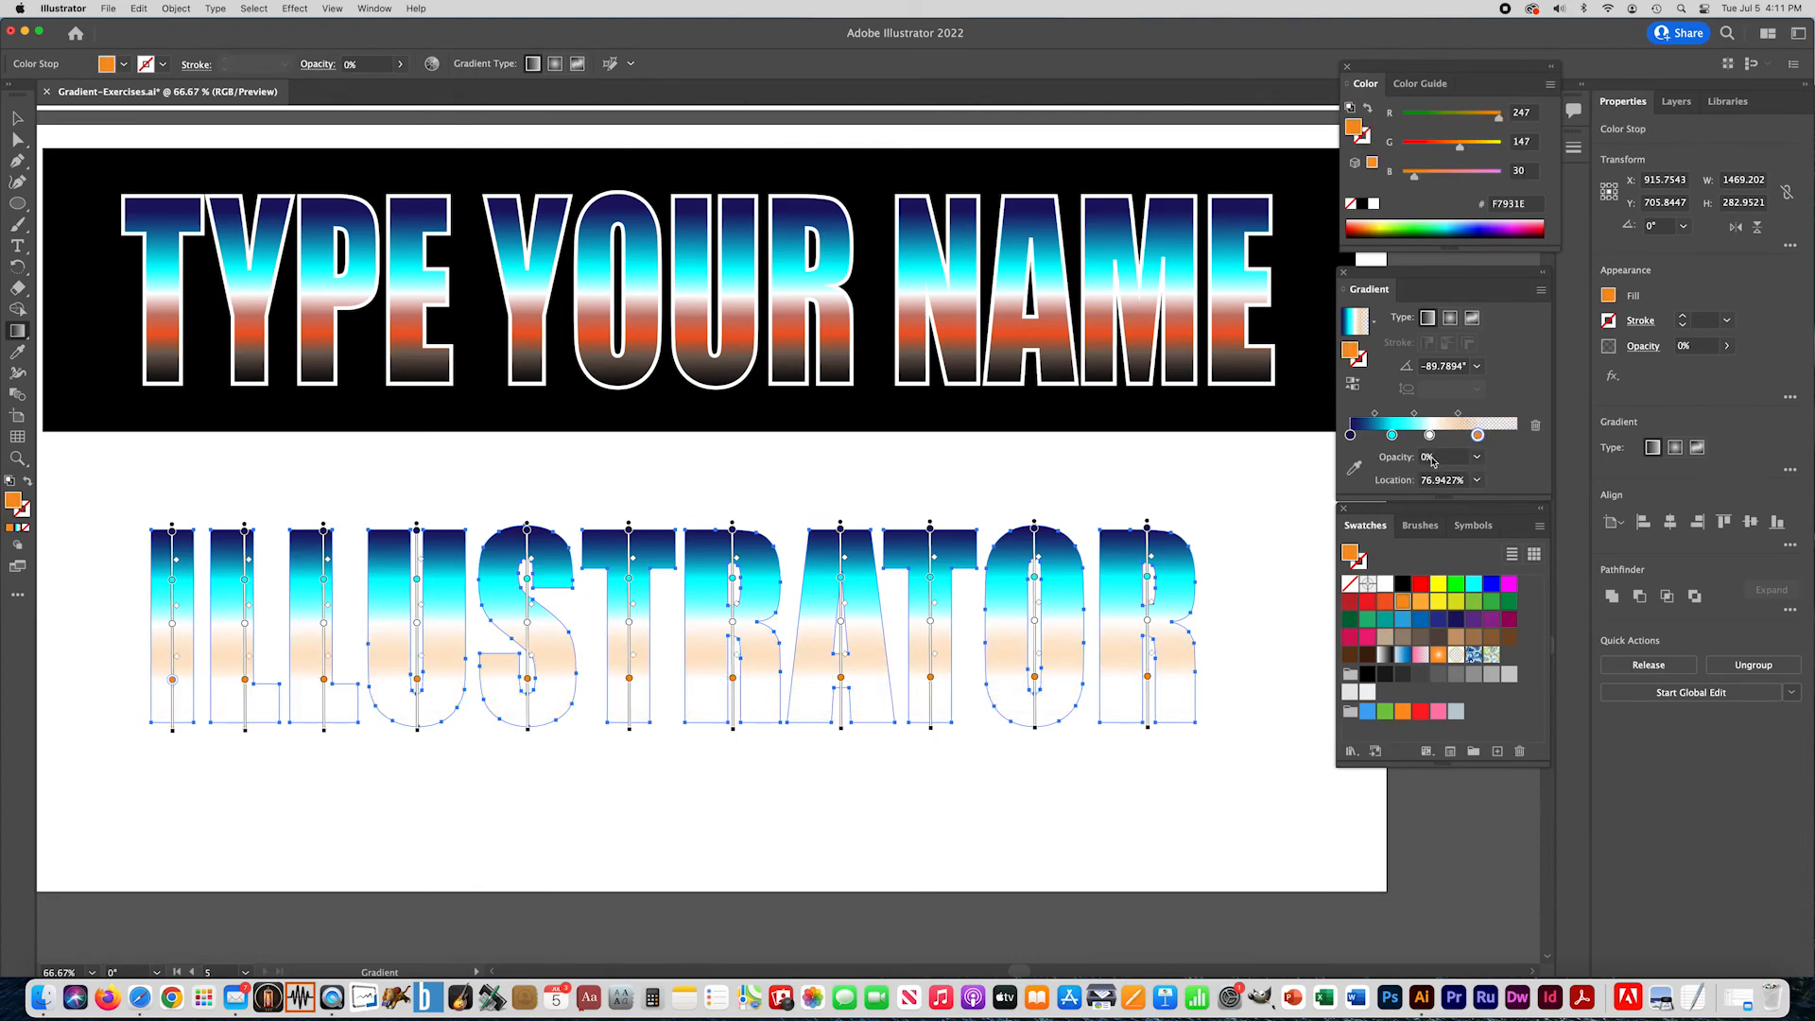
left_click(1478, 458)
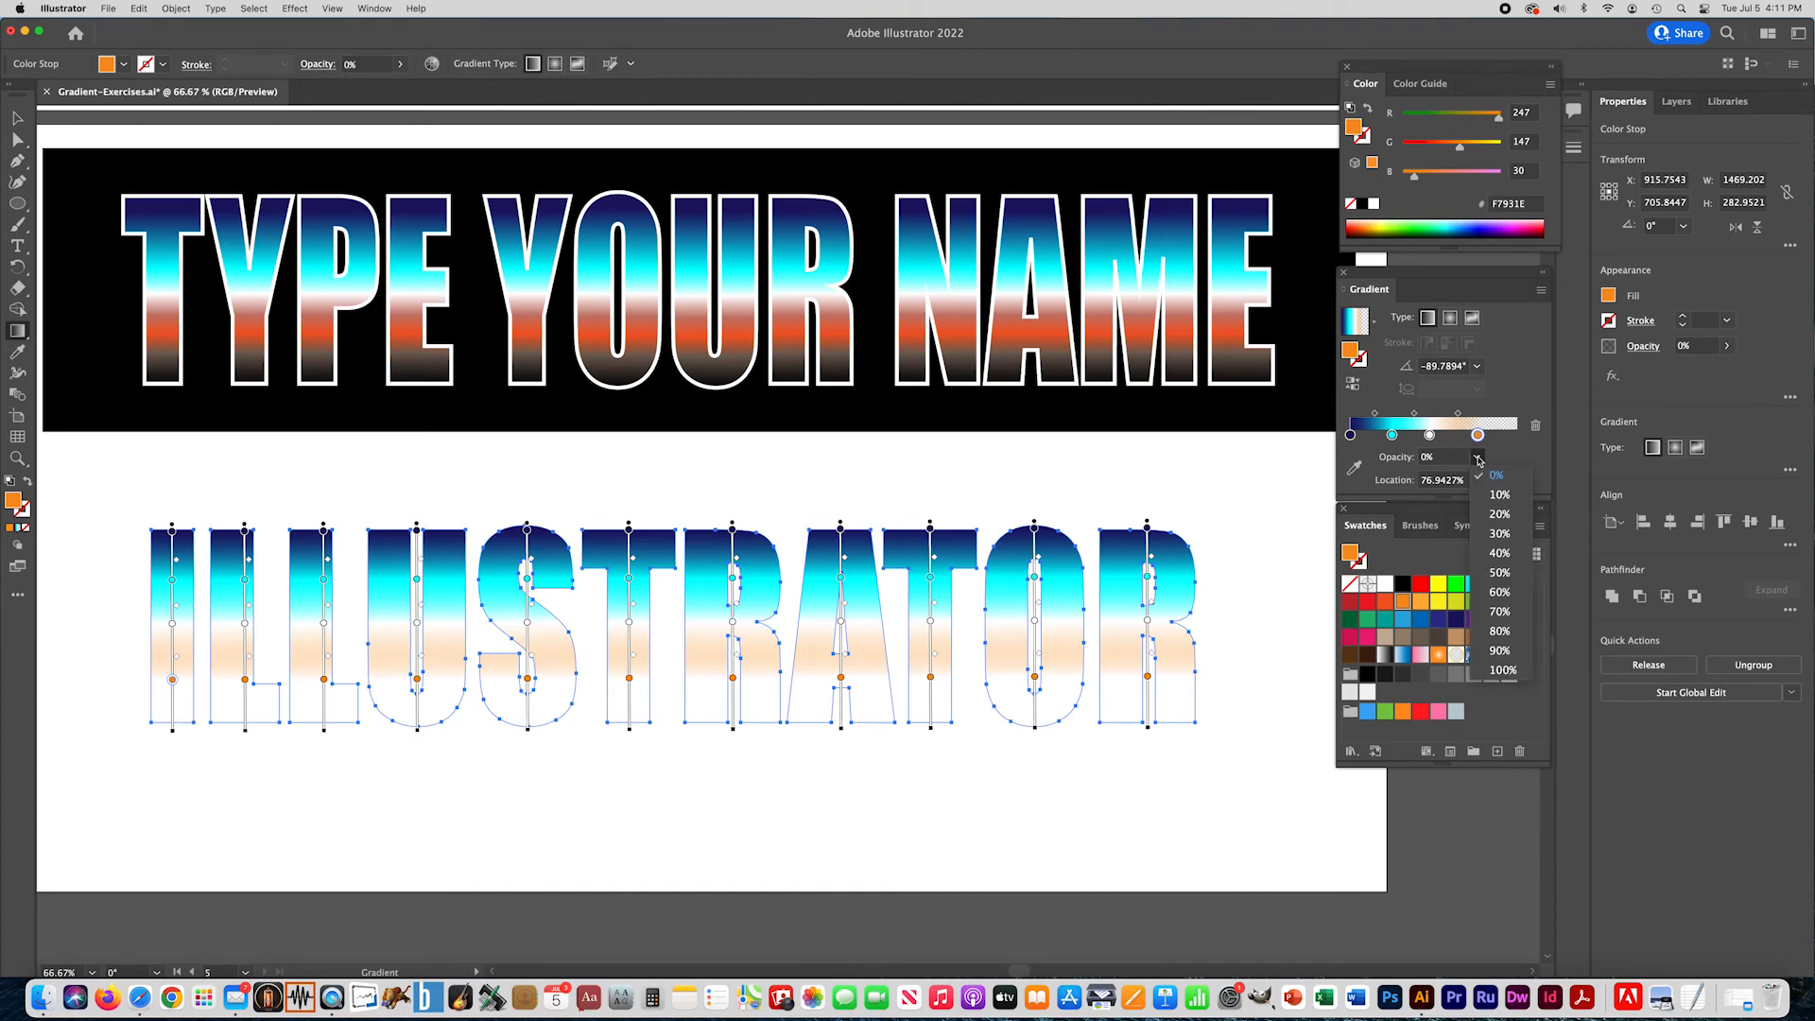
left_click(1501, 669)
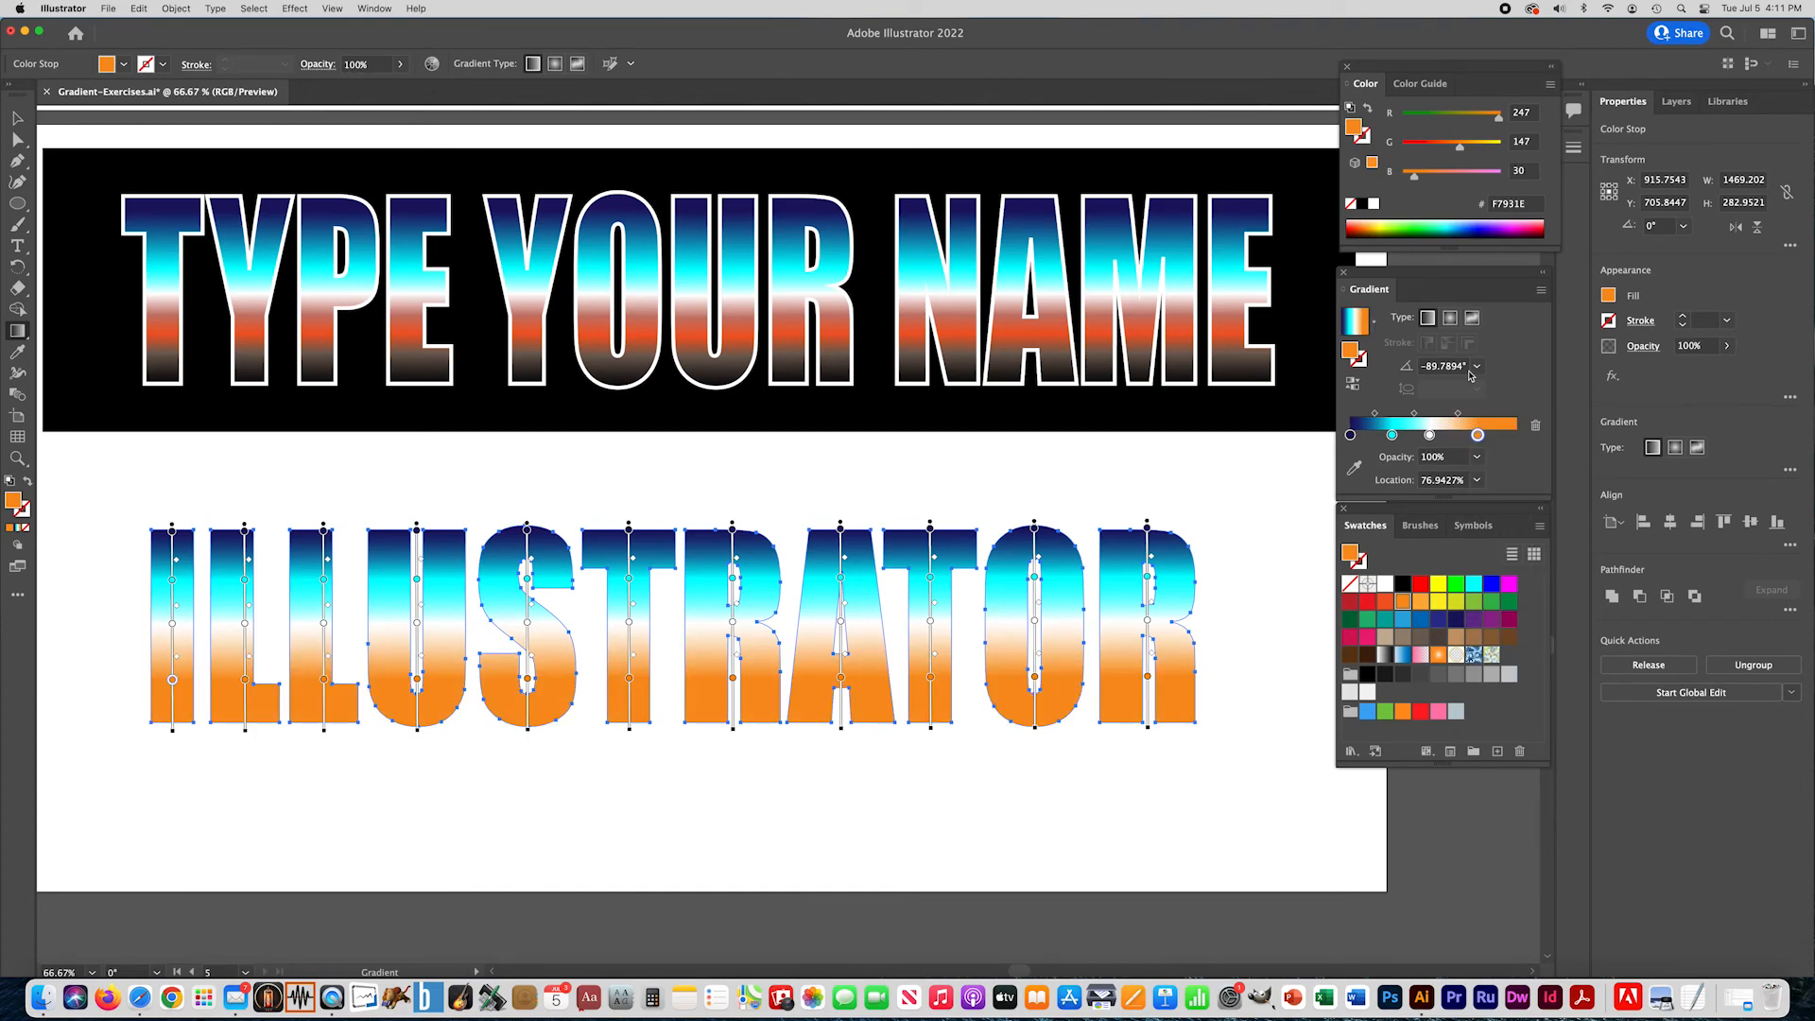
- Recolor the orange stop to orange-red F15A24, then add a tan C69C6D stop at about 64% and a dark gray 4D4D4D stop at about 92%
left_click(1478, 436)
left_click_drag(1385, 602, 1476, 435)
left_click_drag(1448, 634, 1457, 435)
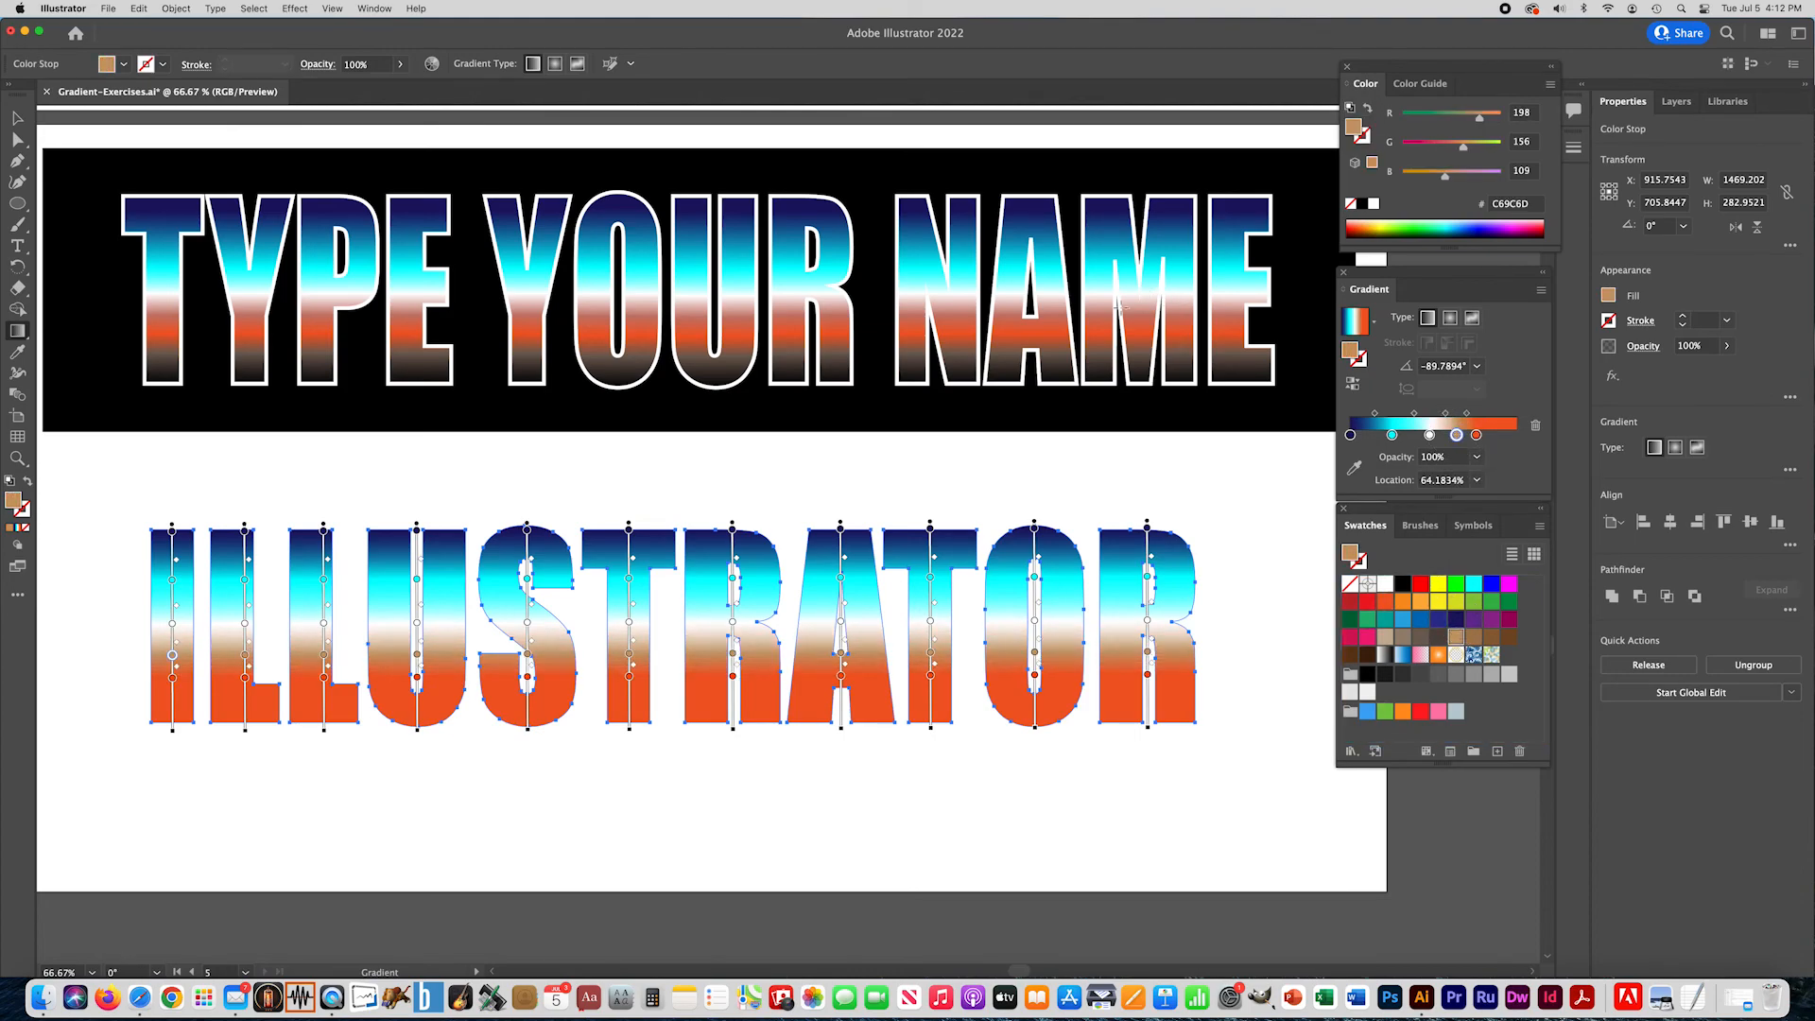
left_click_drag(1428, 679, 1503, 436)
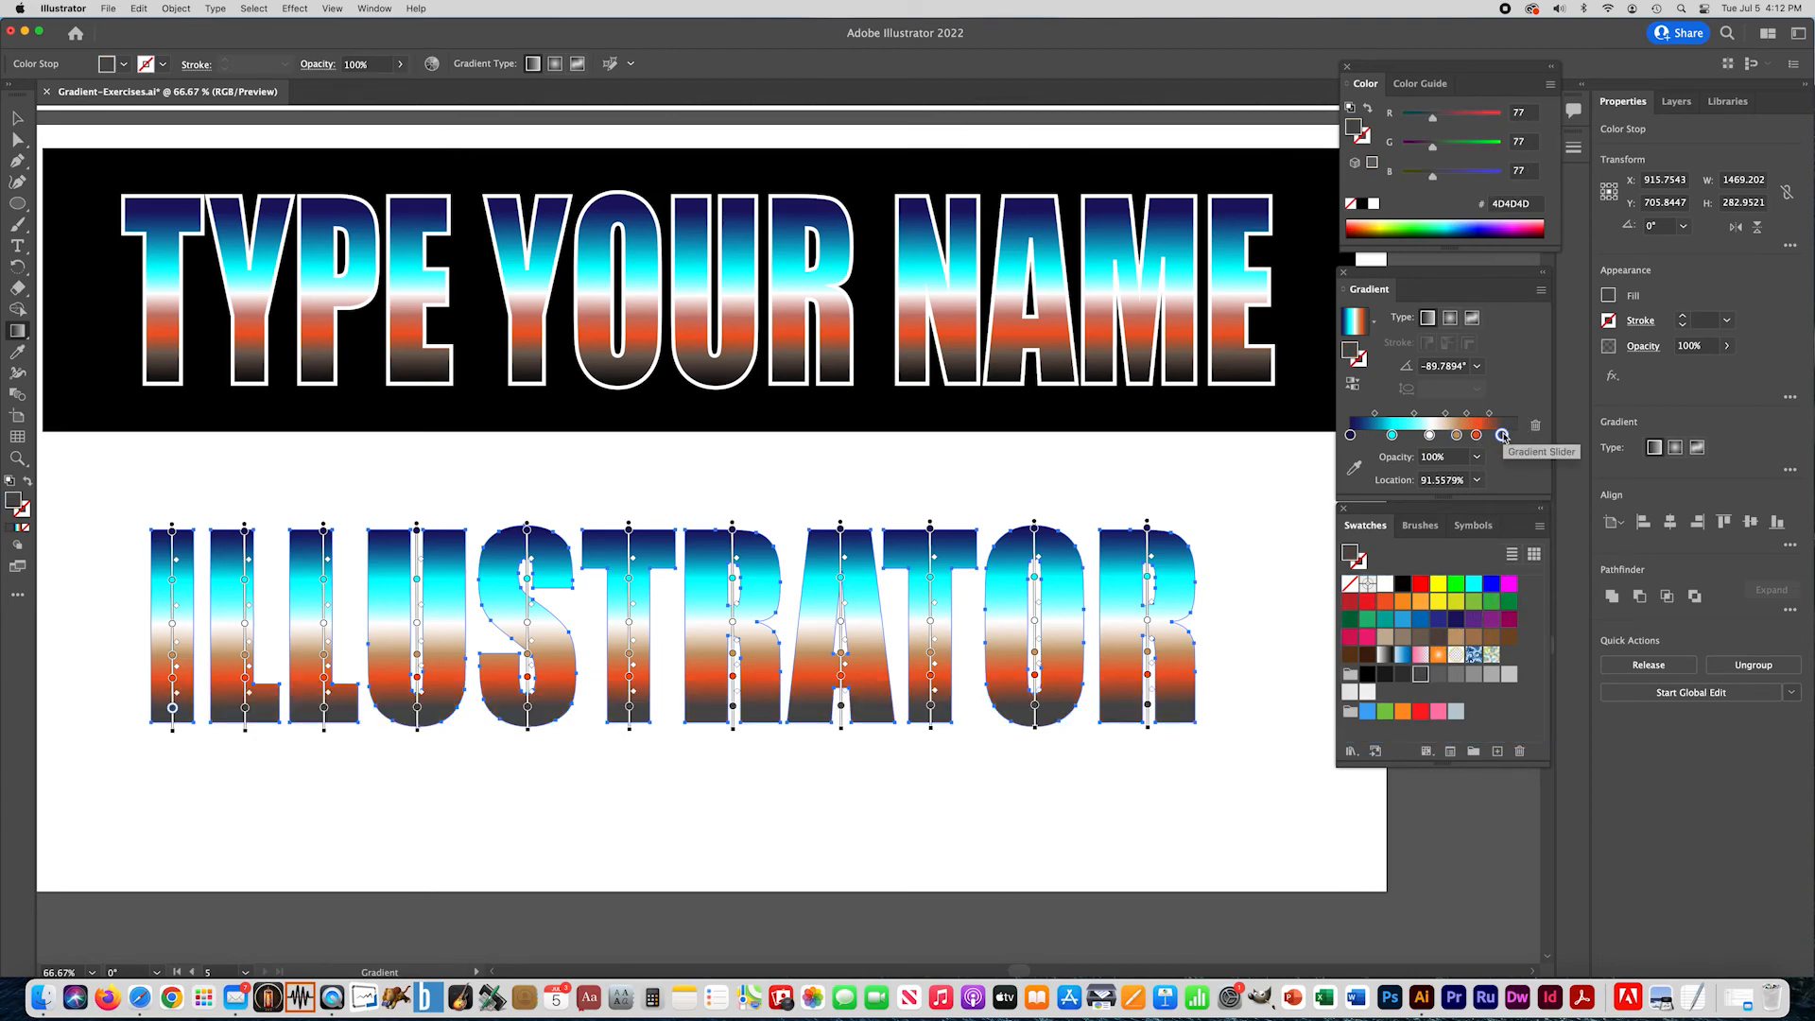
- Move the dark gray stop near the end, orange-red to about 80%, tan to about 57%, and cyan closer to white, then deselect the lettering
left_click_drag(1502, 435, 1515, 436)
left_click_drag(1392, 435, 1483, 436)
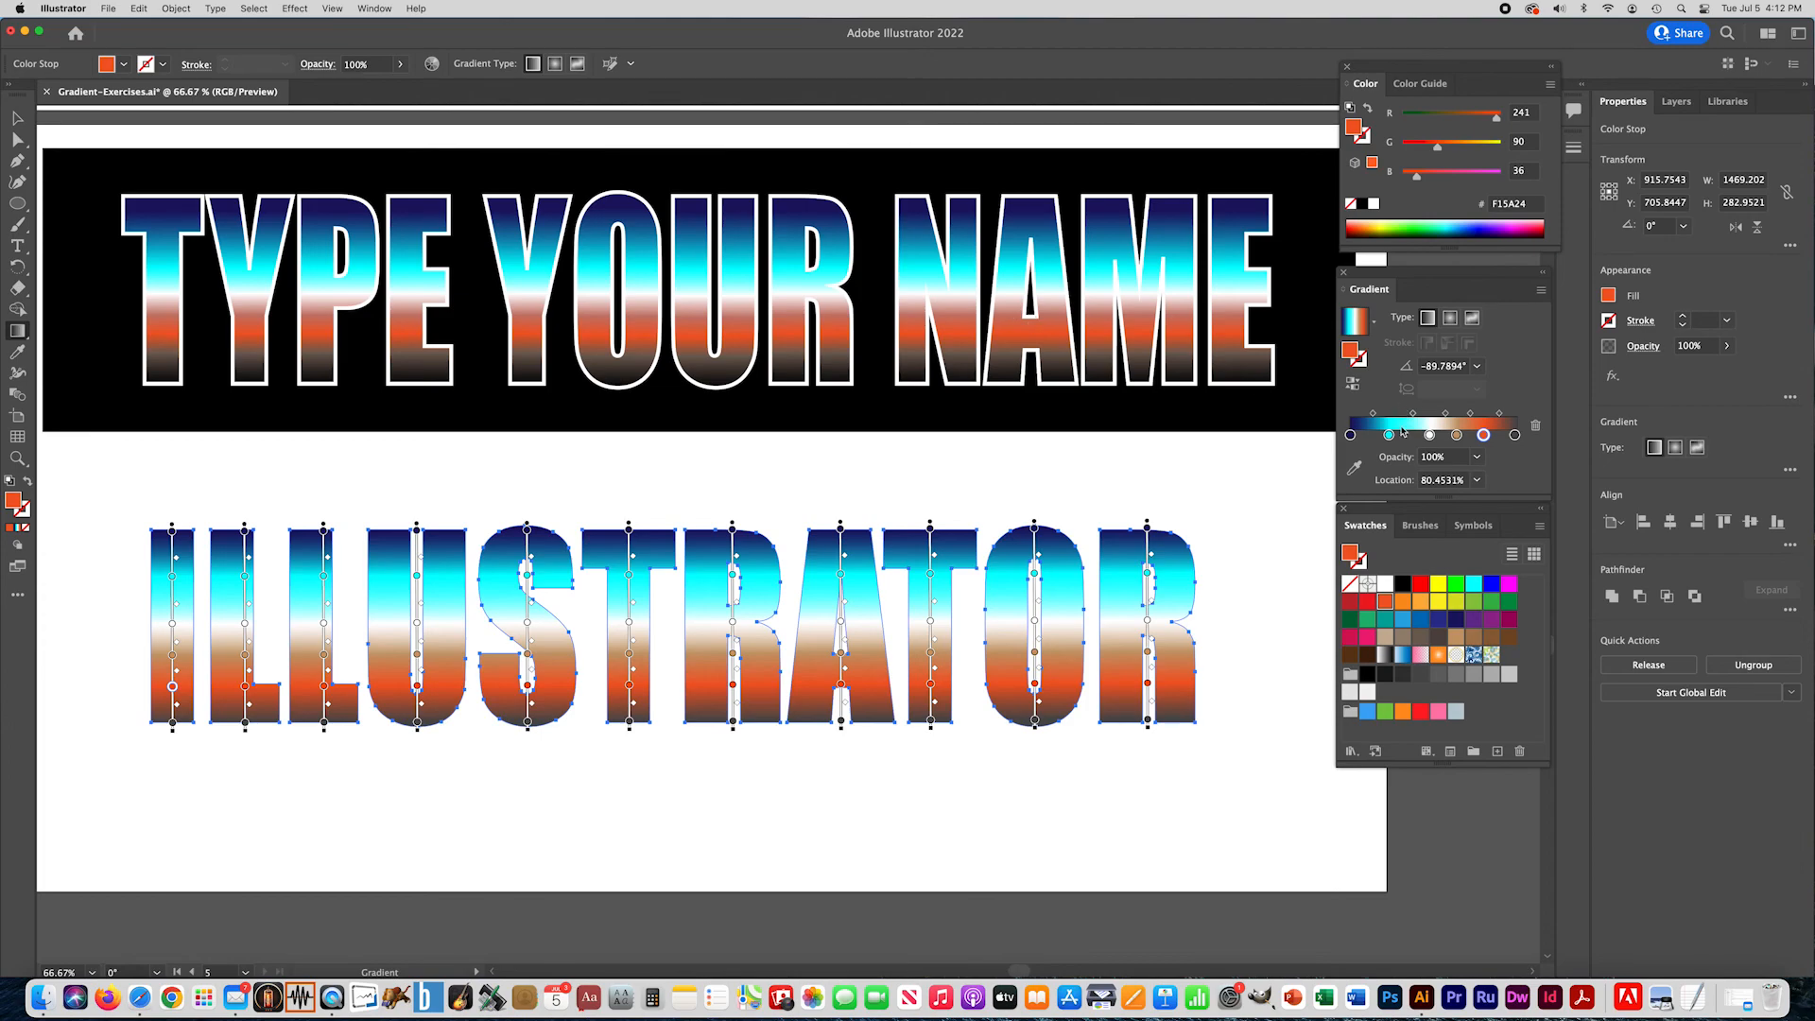
left_click_drag(1388, 435, 1446, 435)
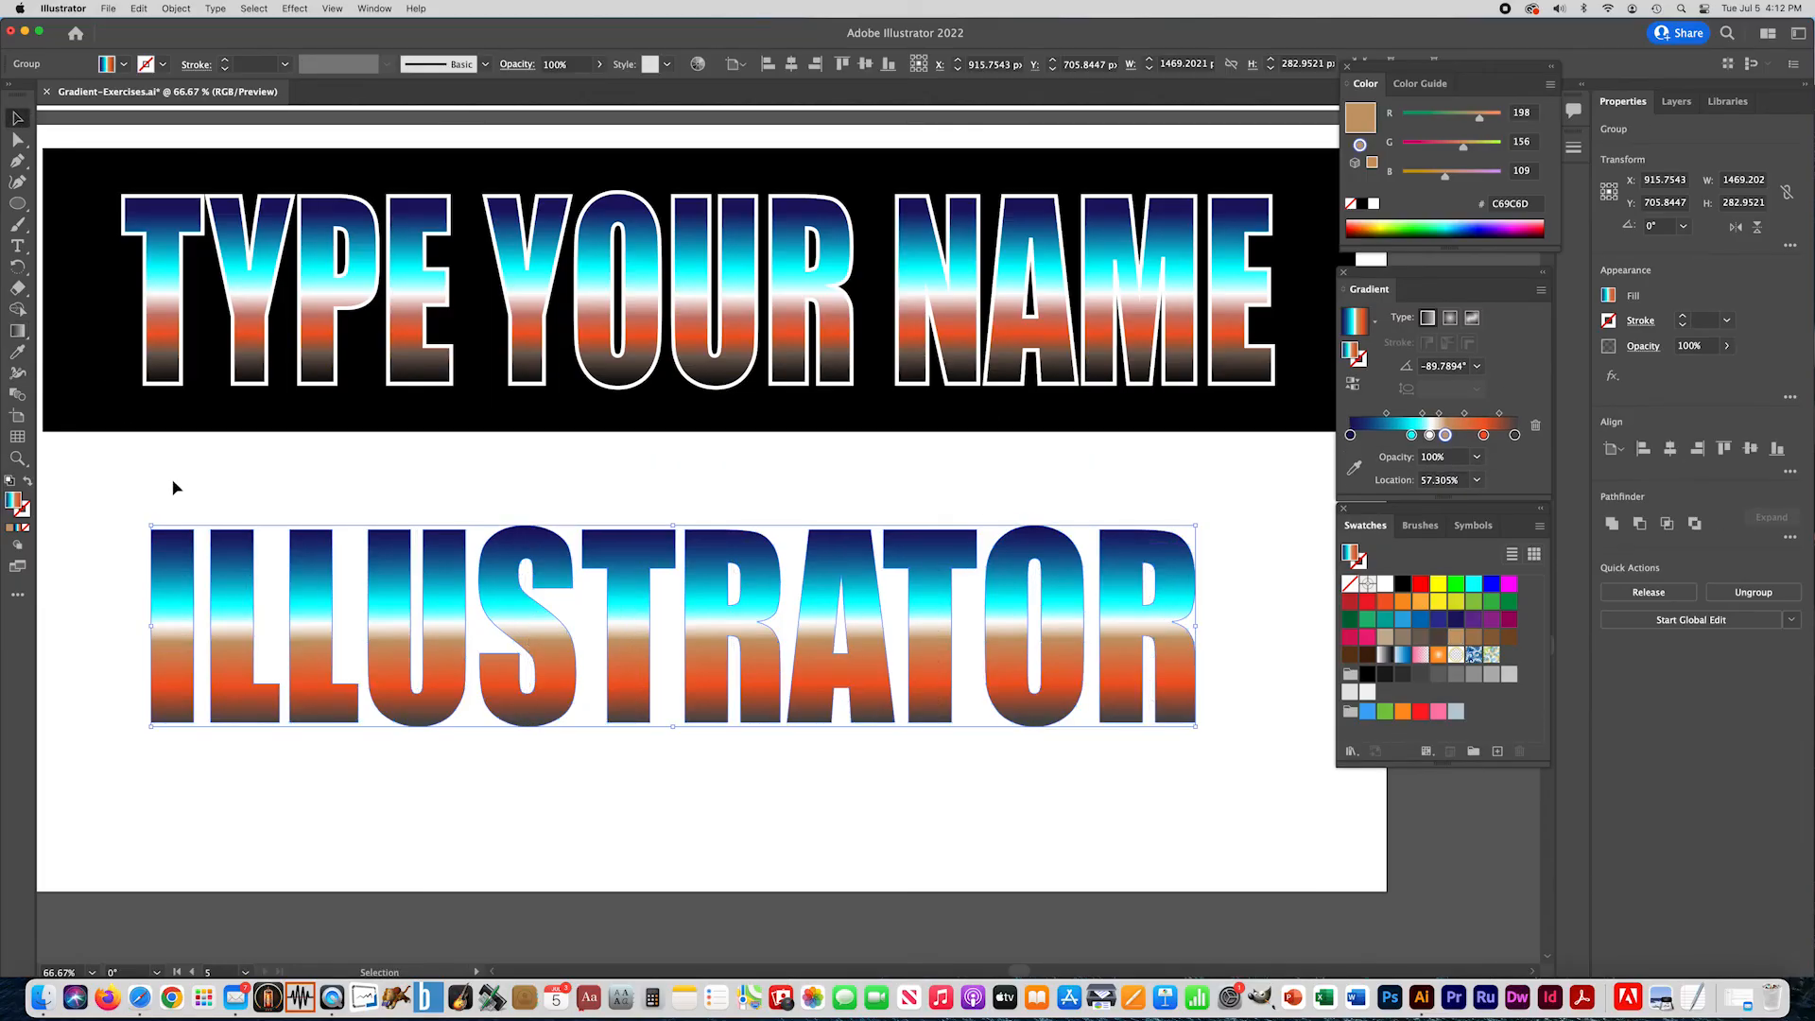
left_click(166, 484)
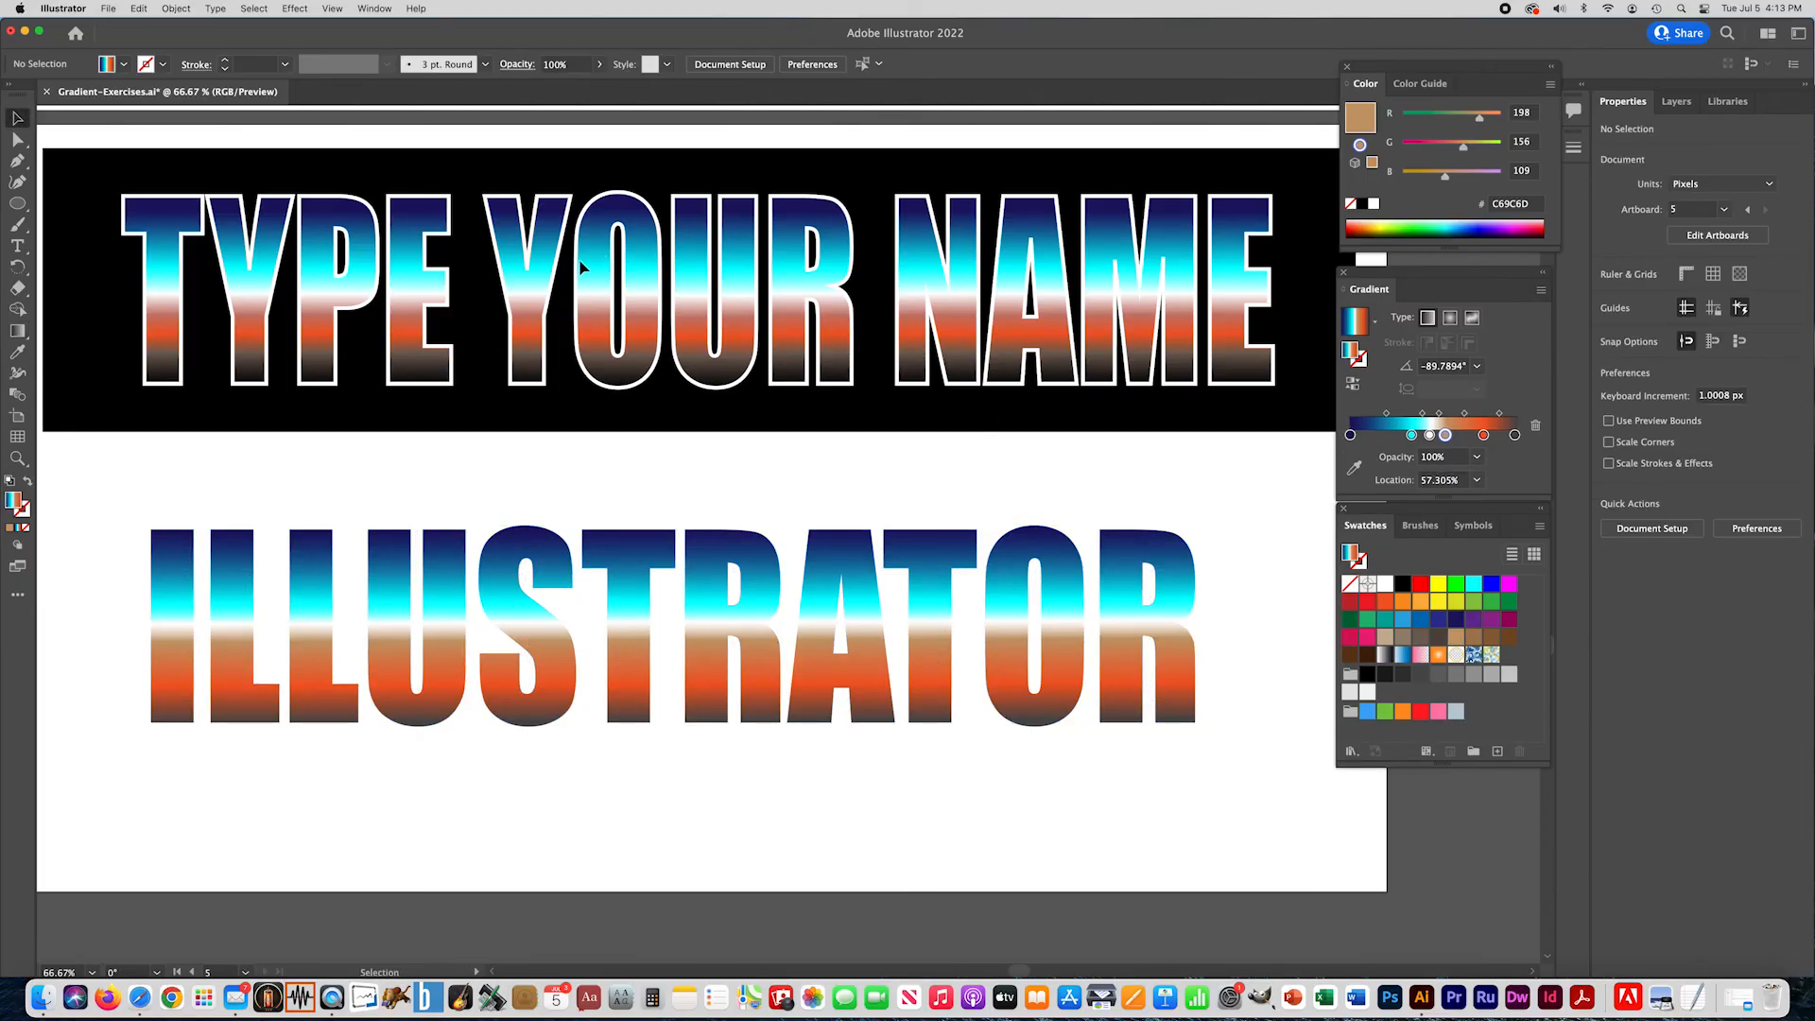
- Set up an export of the artwork to the Desktop as Gradient-Exercises.jpg in JPEG format, with Use Artboards enabled
left_click(110, 9)
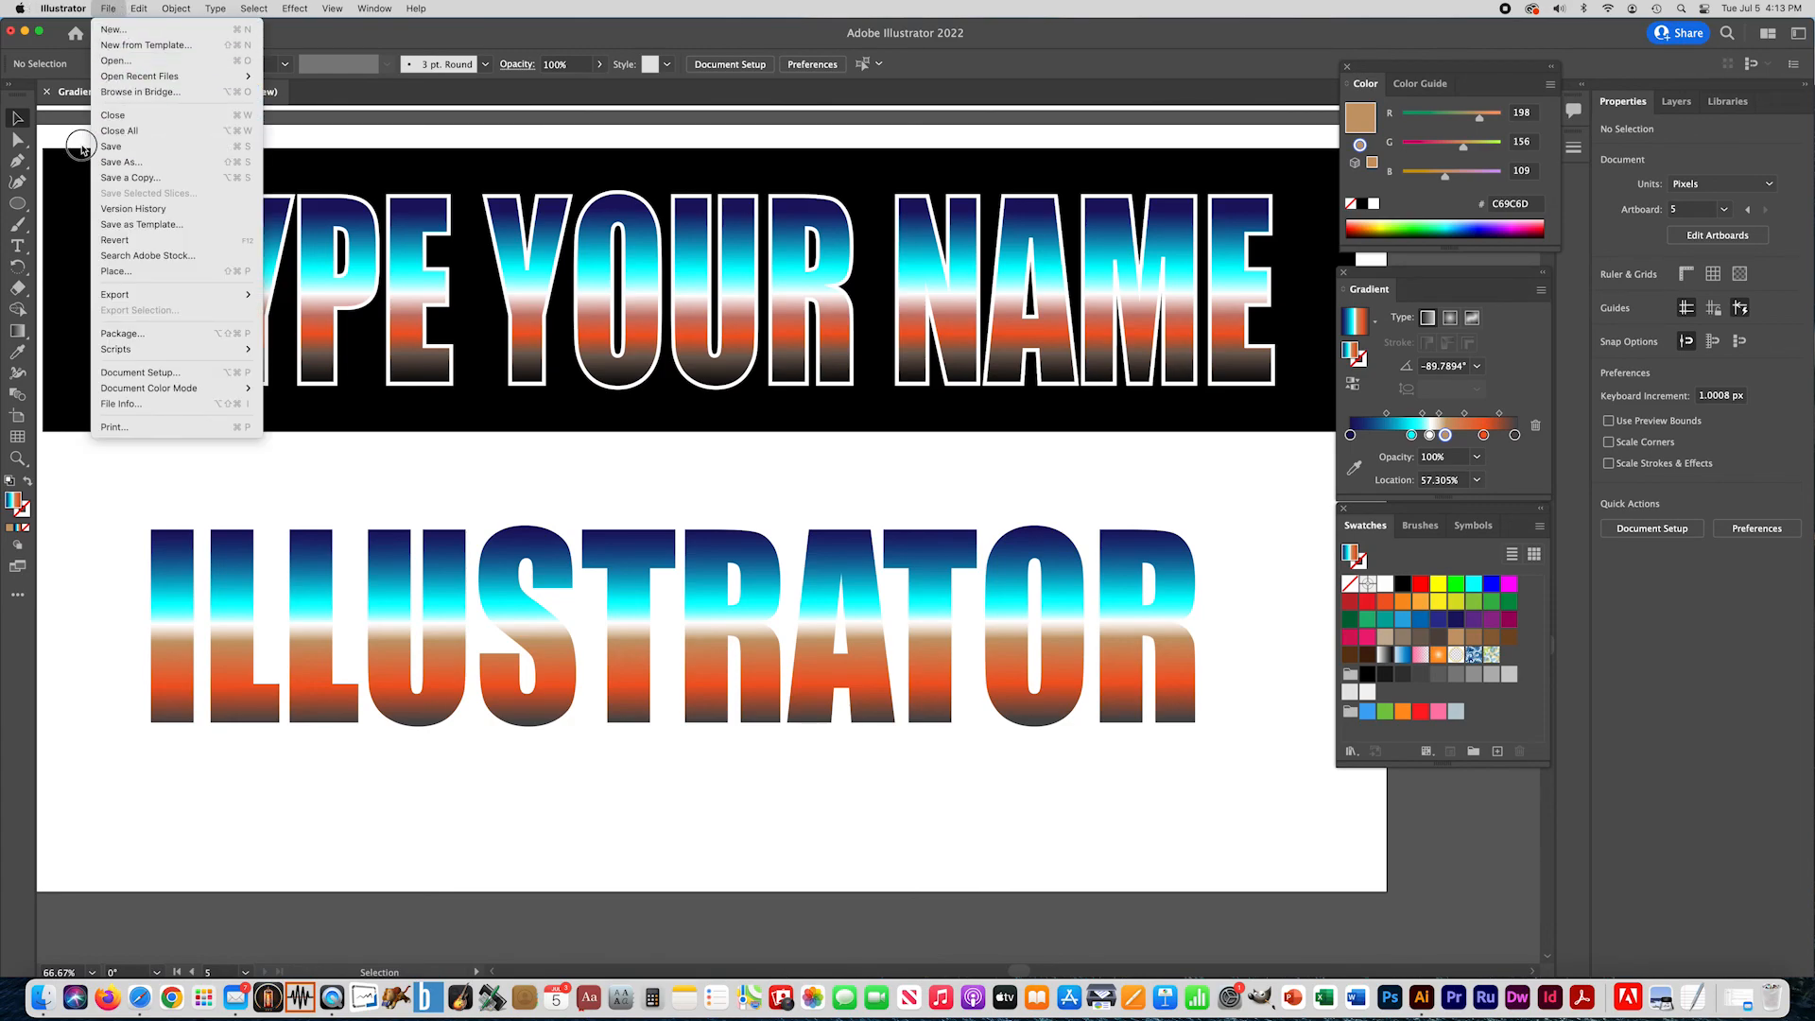
left_click(102, 5)
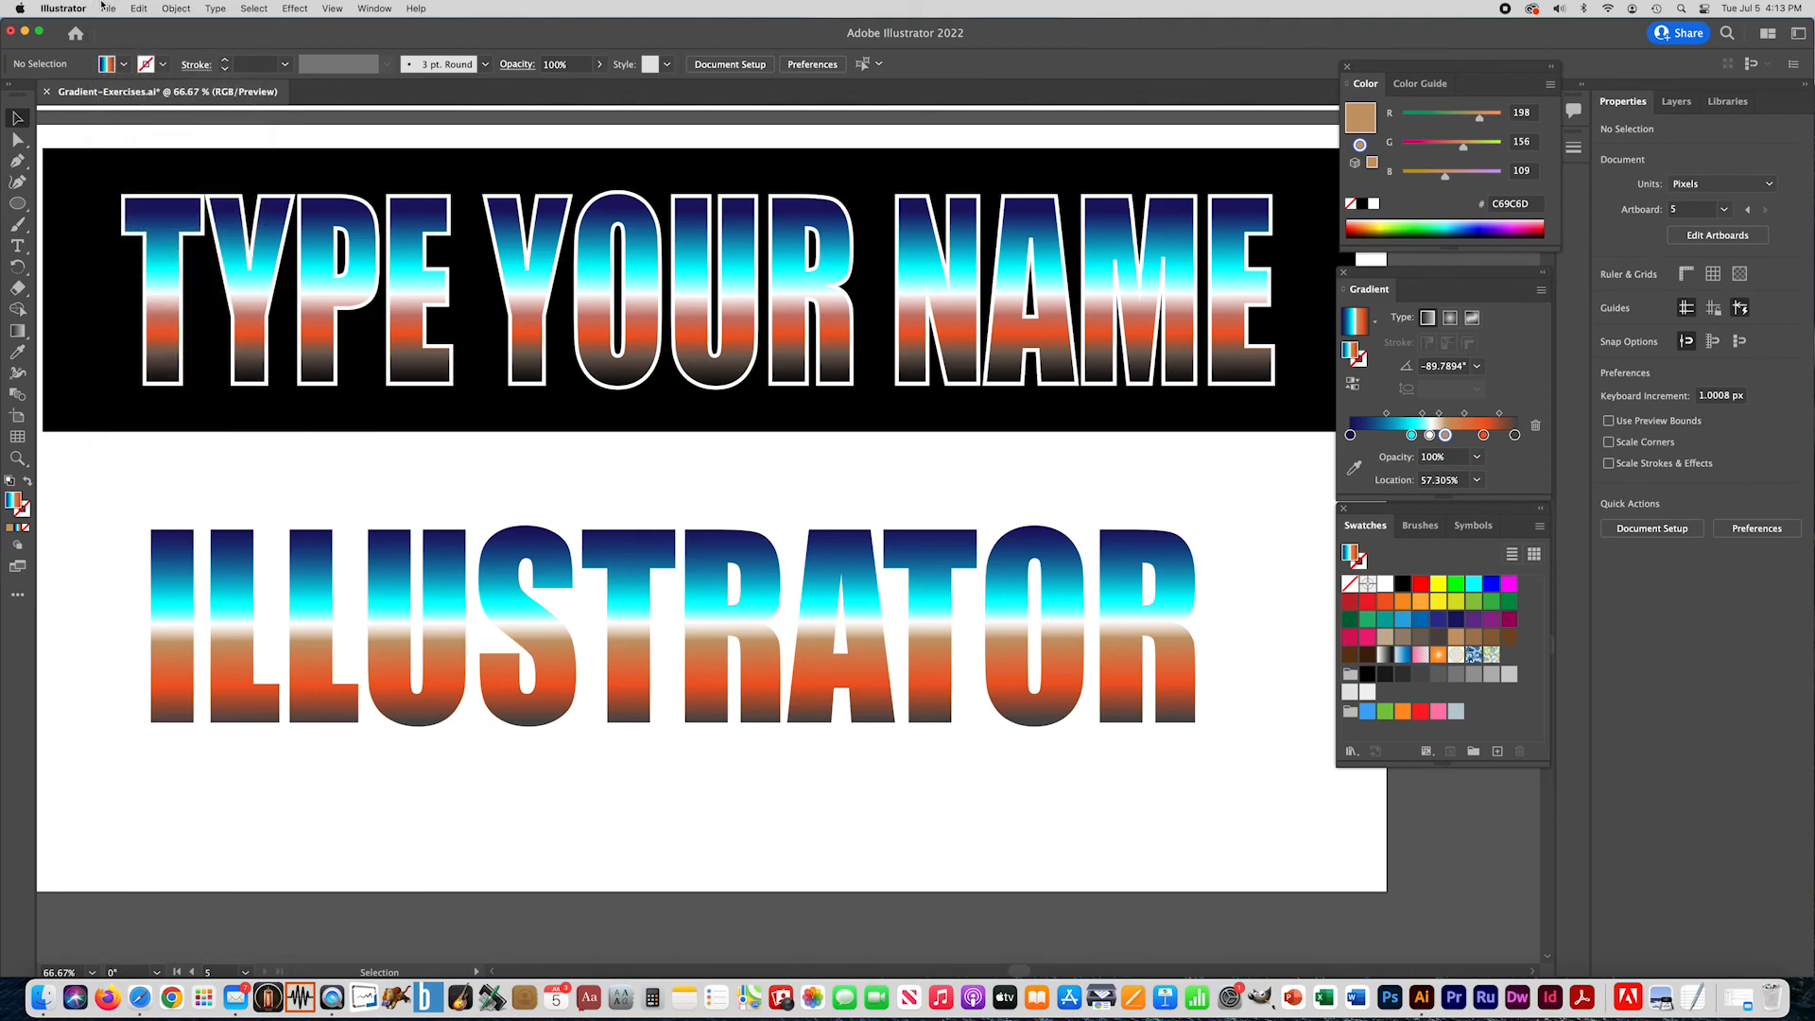
left_click(103, 6)
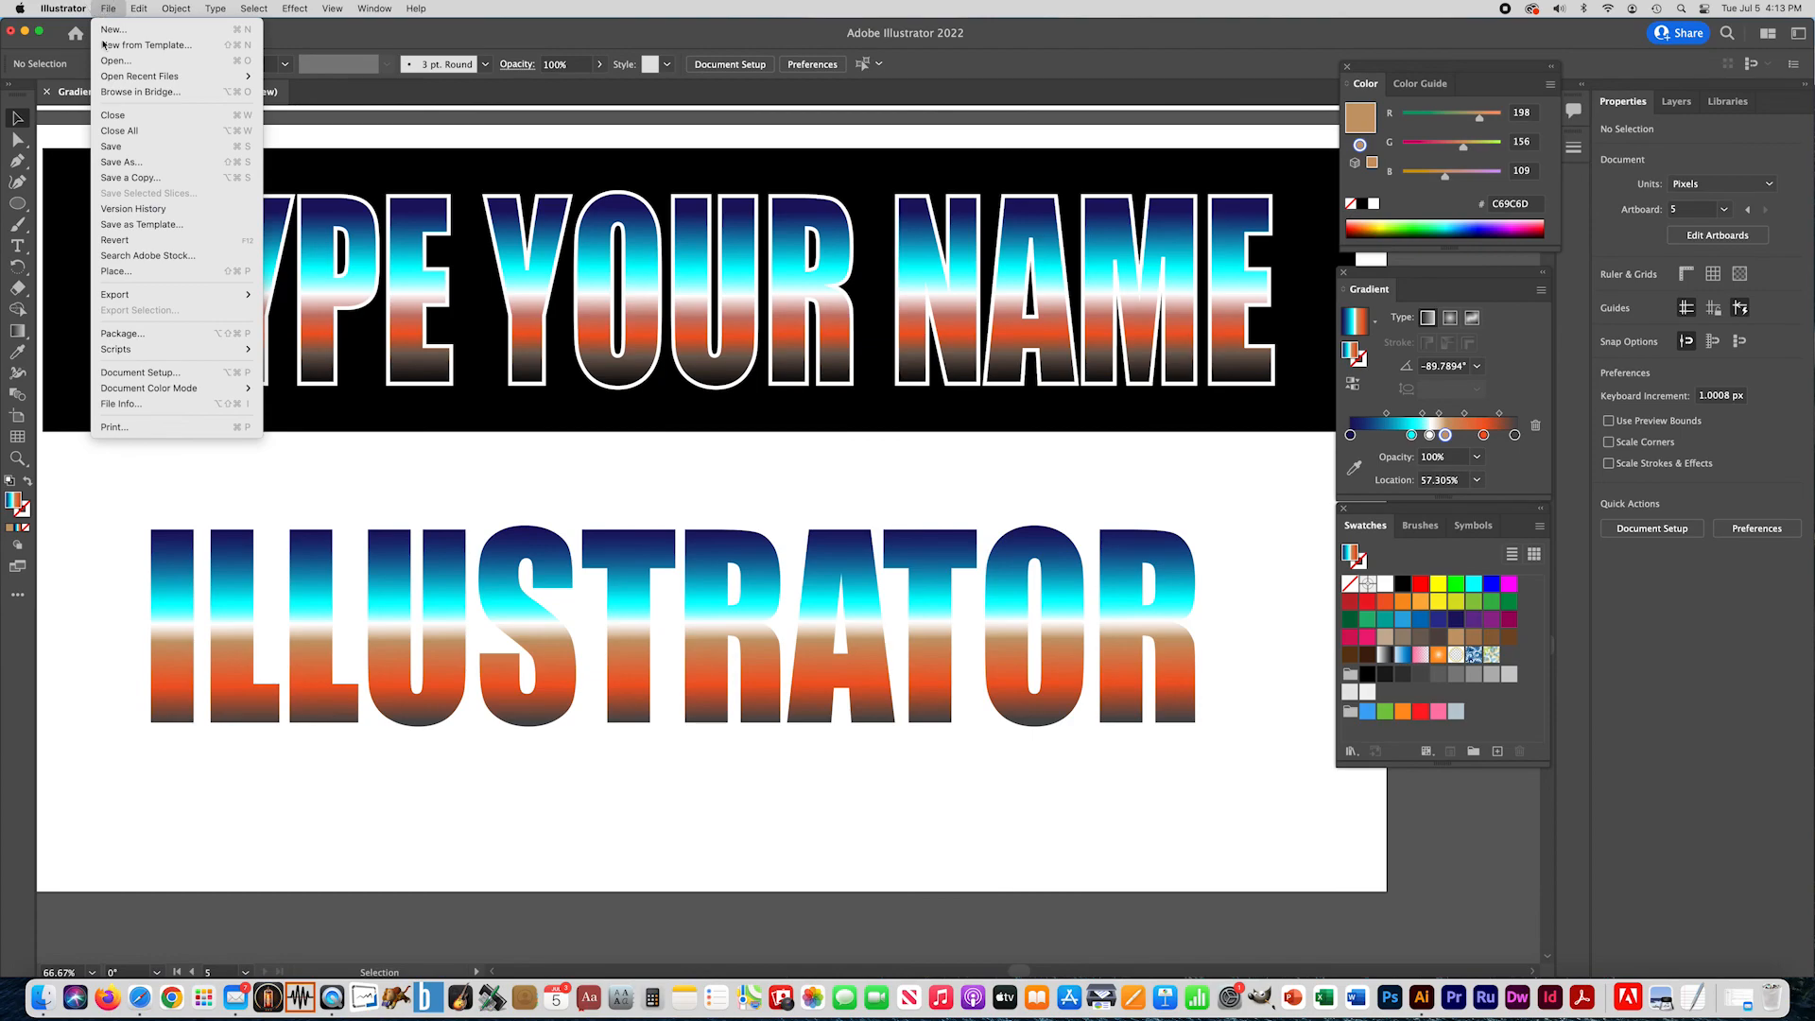
mouse_move(132, 294)
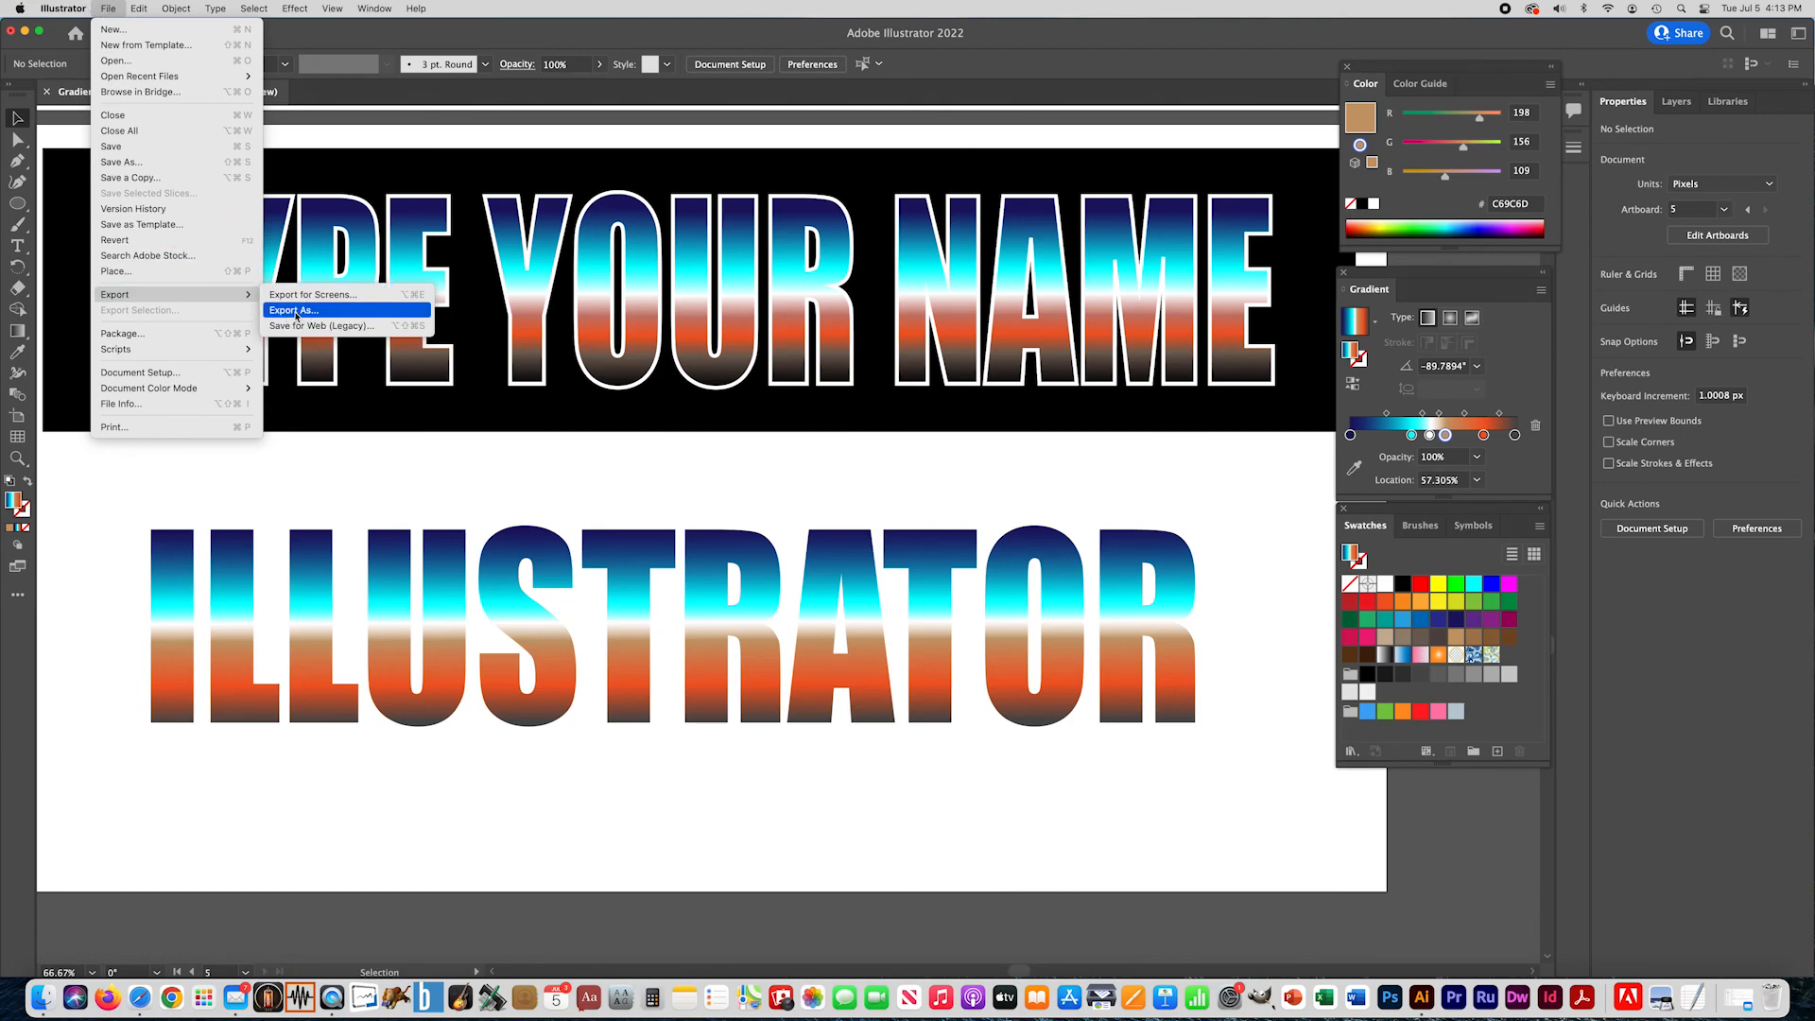
left_click(296, 311)
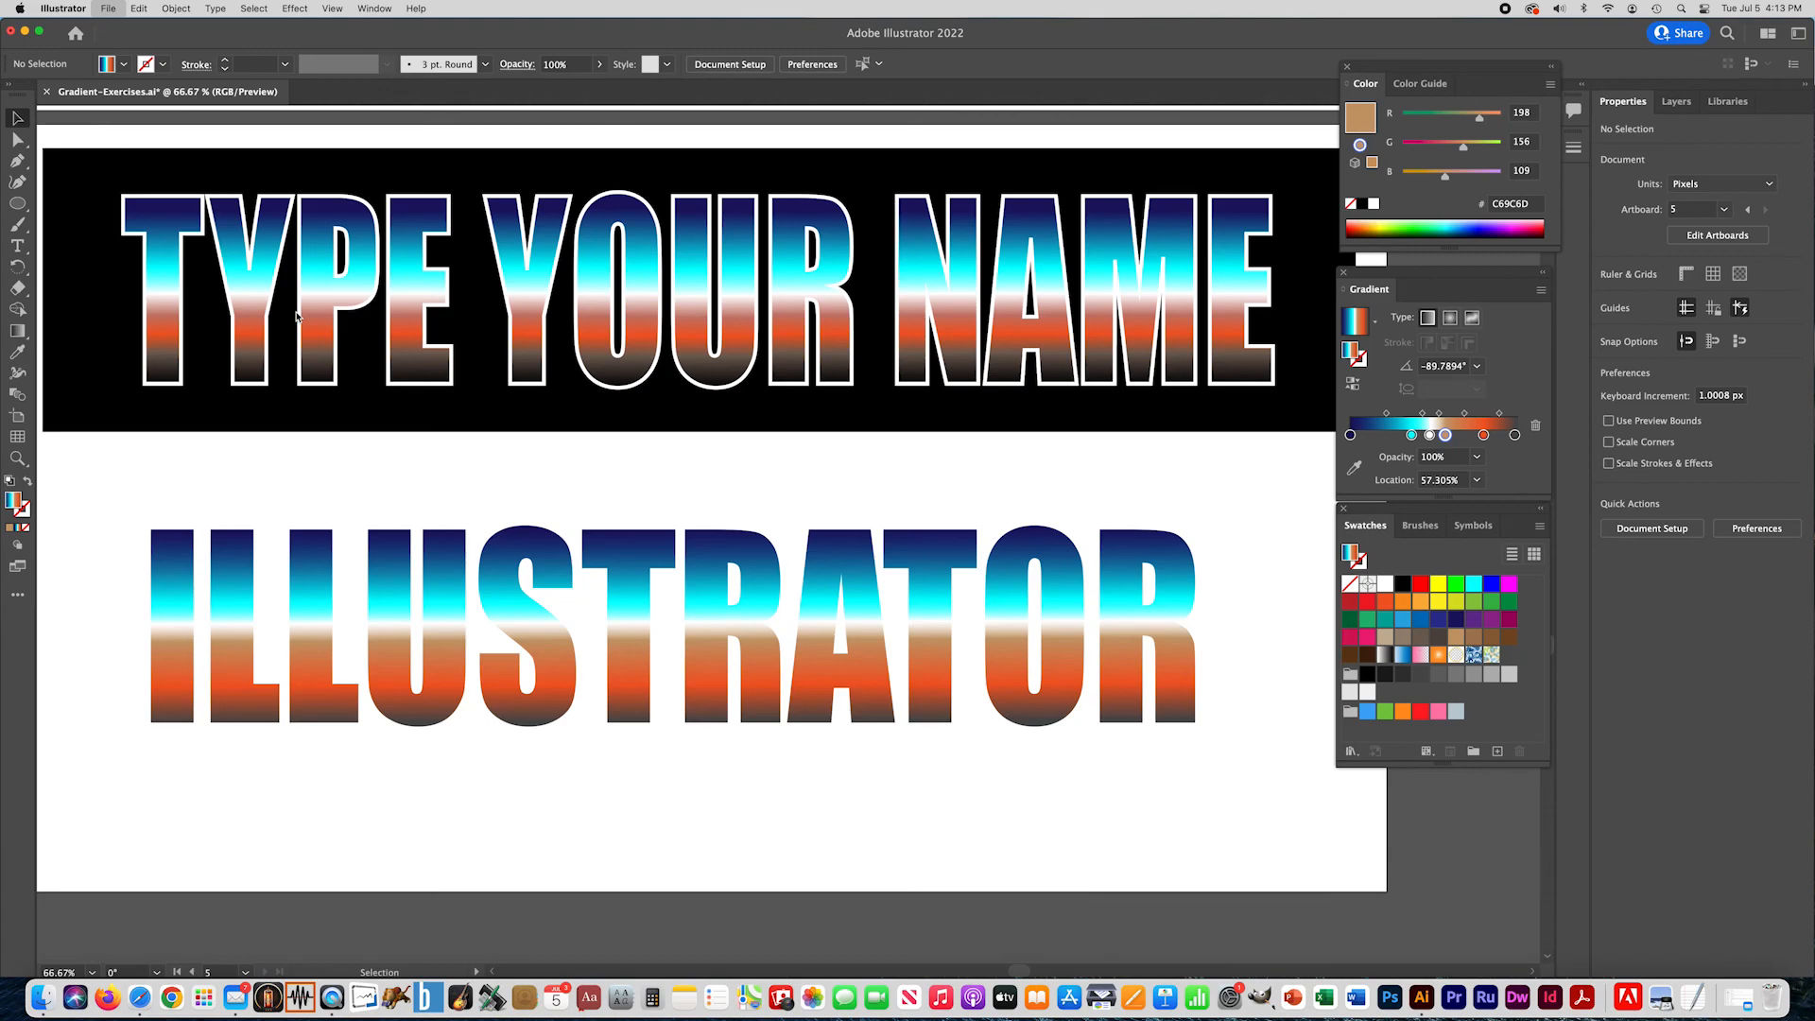
left_click(860, 392)
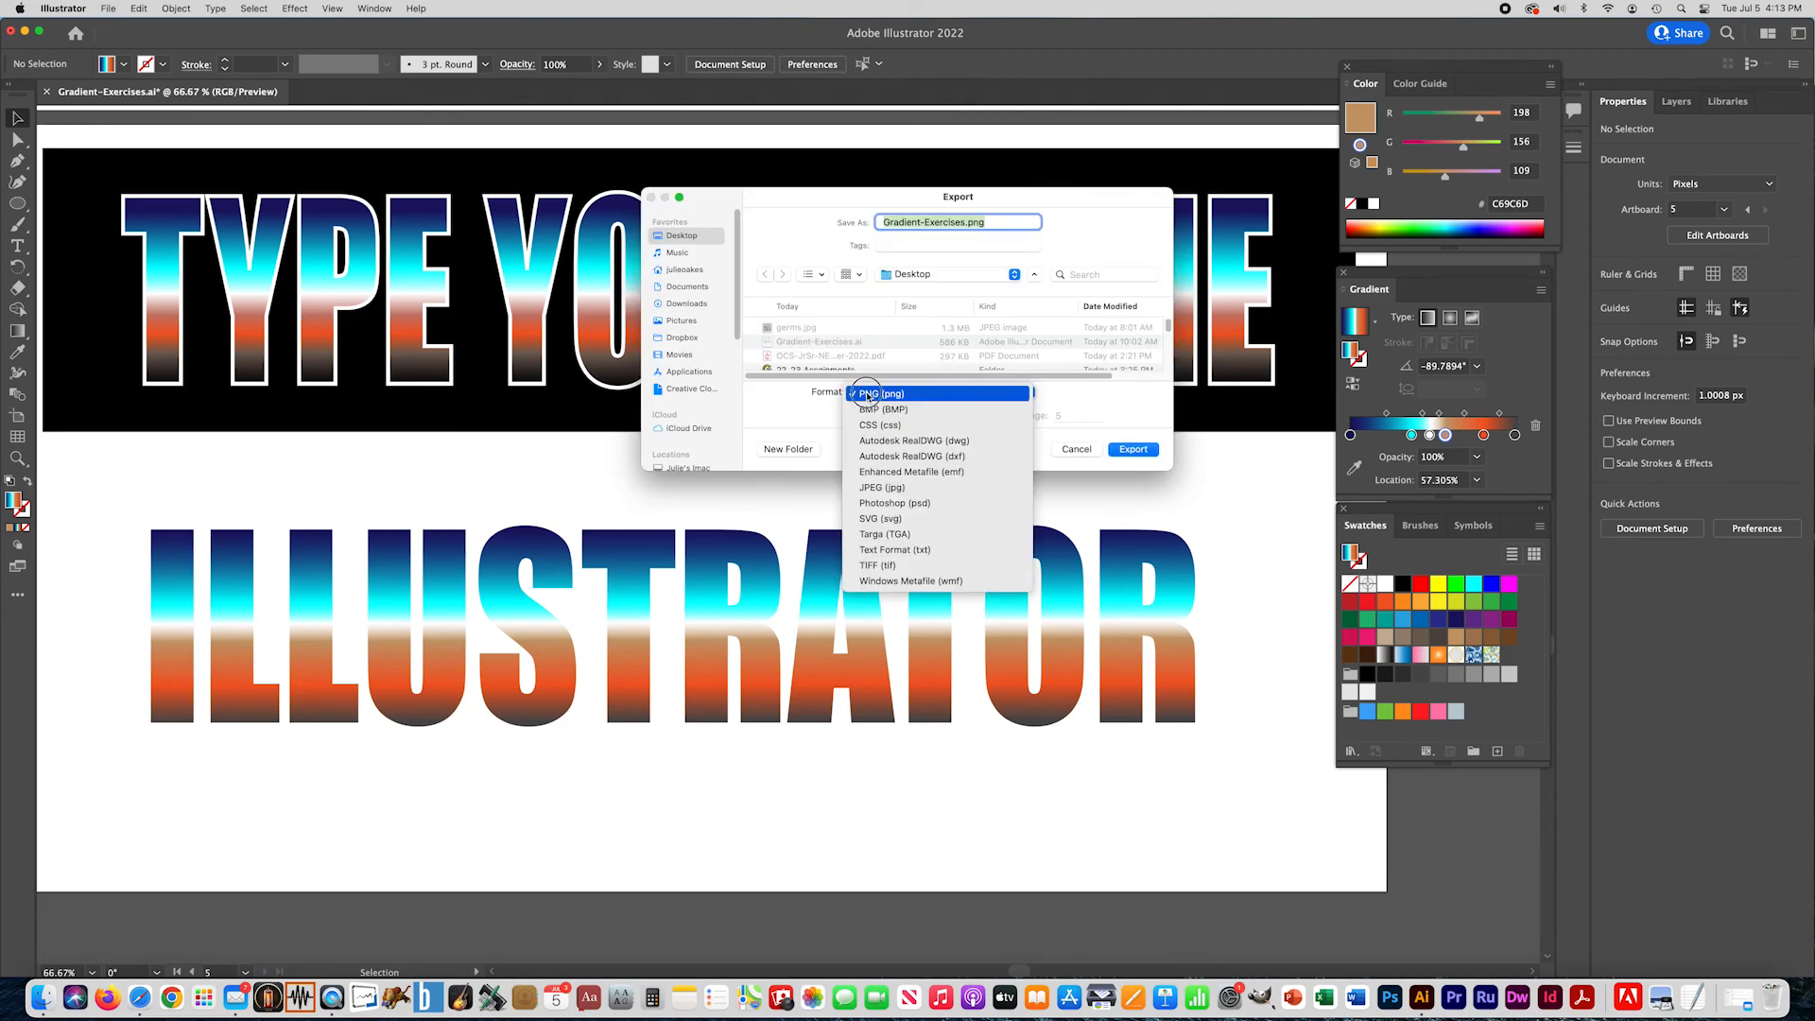
left_click(880, 491)
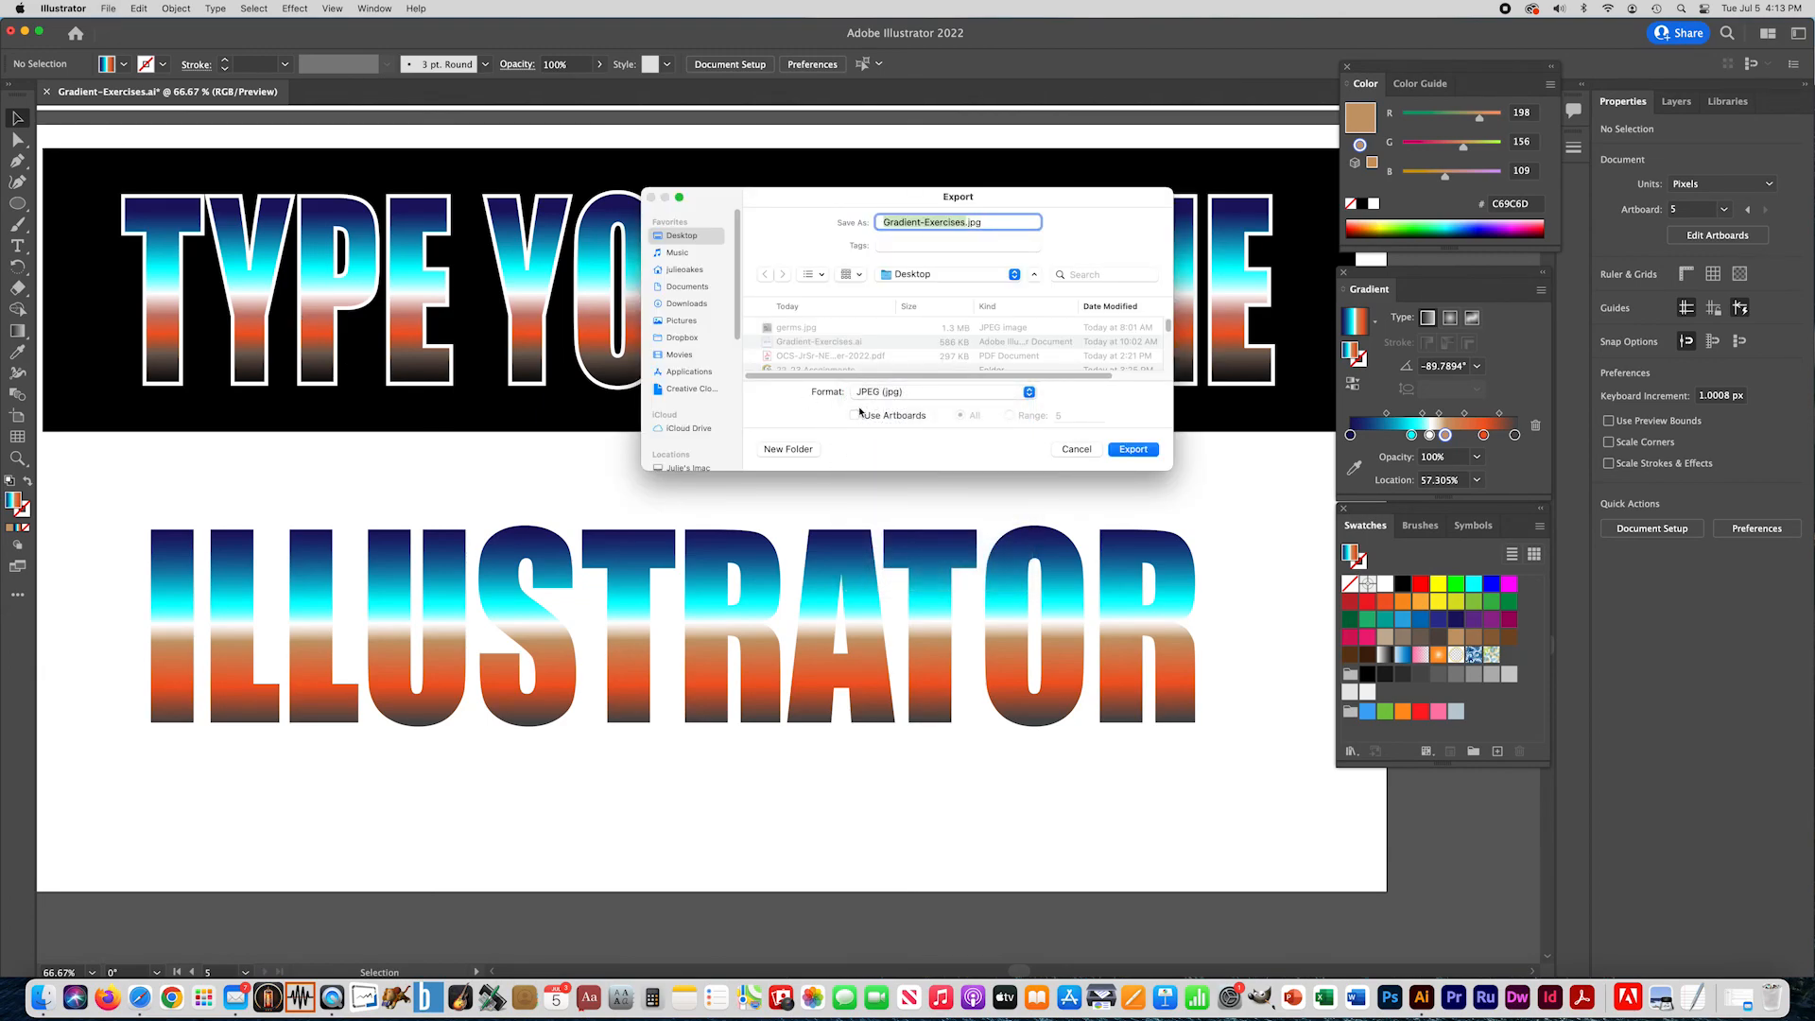
left_click(856, 417)
- Proceed with the JPEG export and choose Screen (72 ppi) as the resolution
left_click(1133, 450)
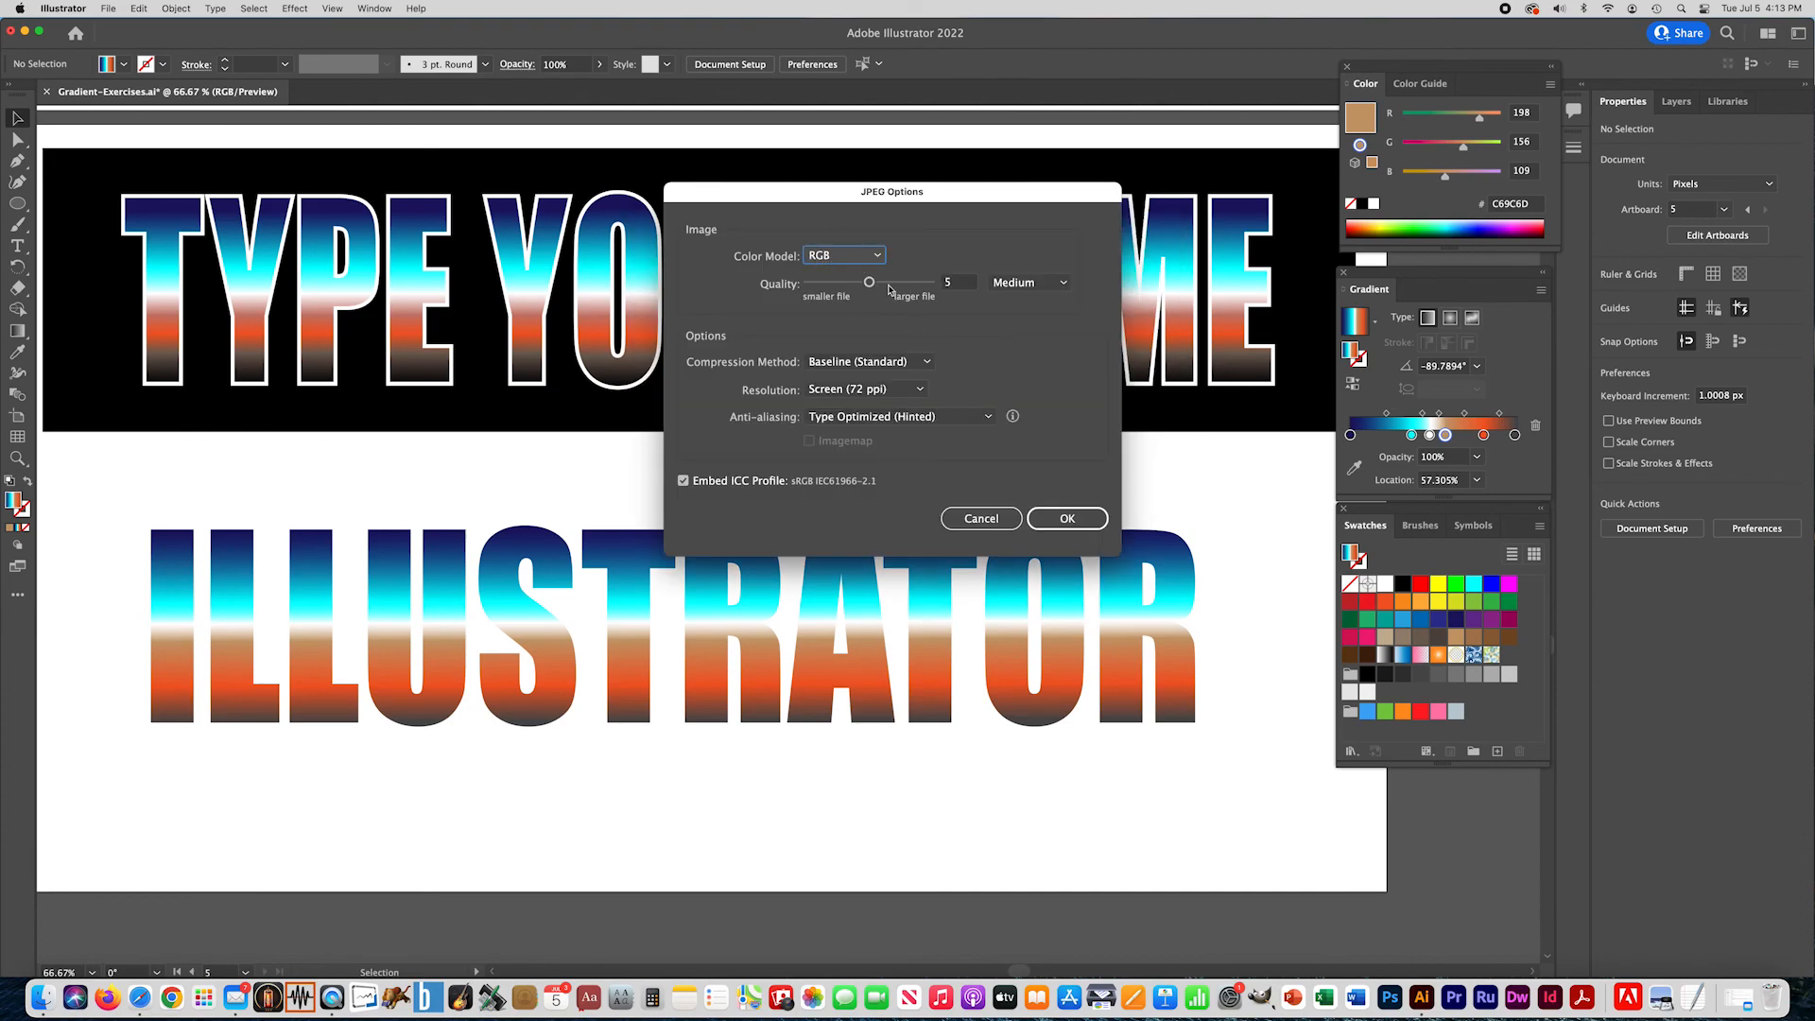
left_click(832, 390)
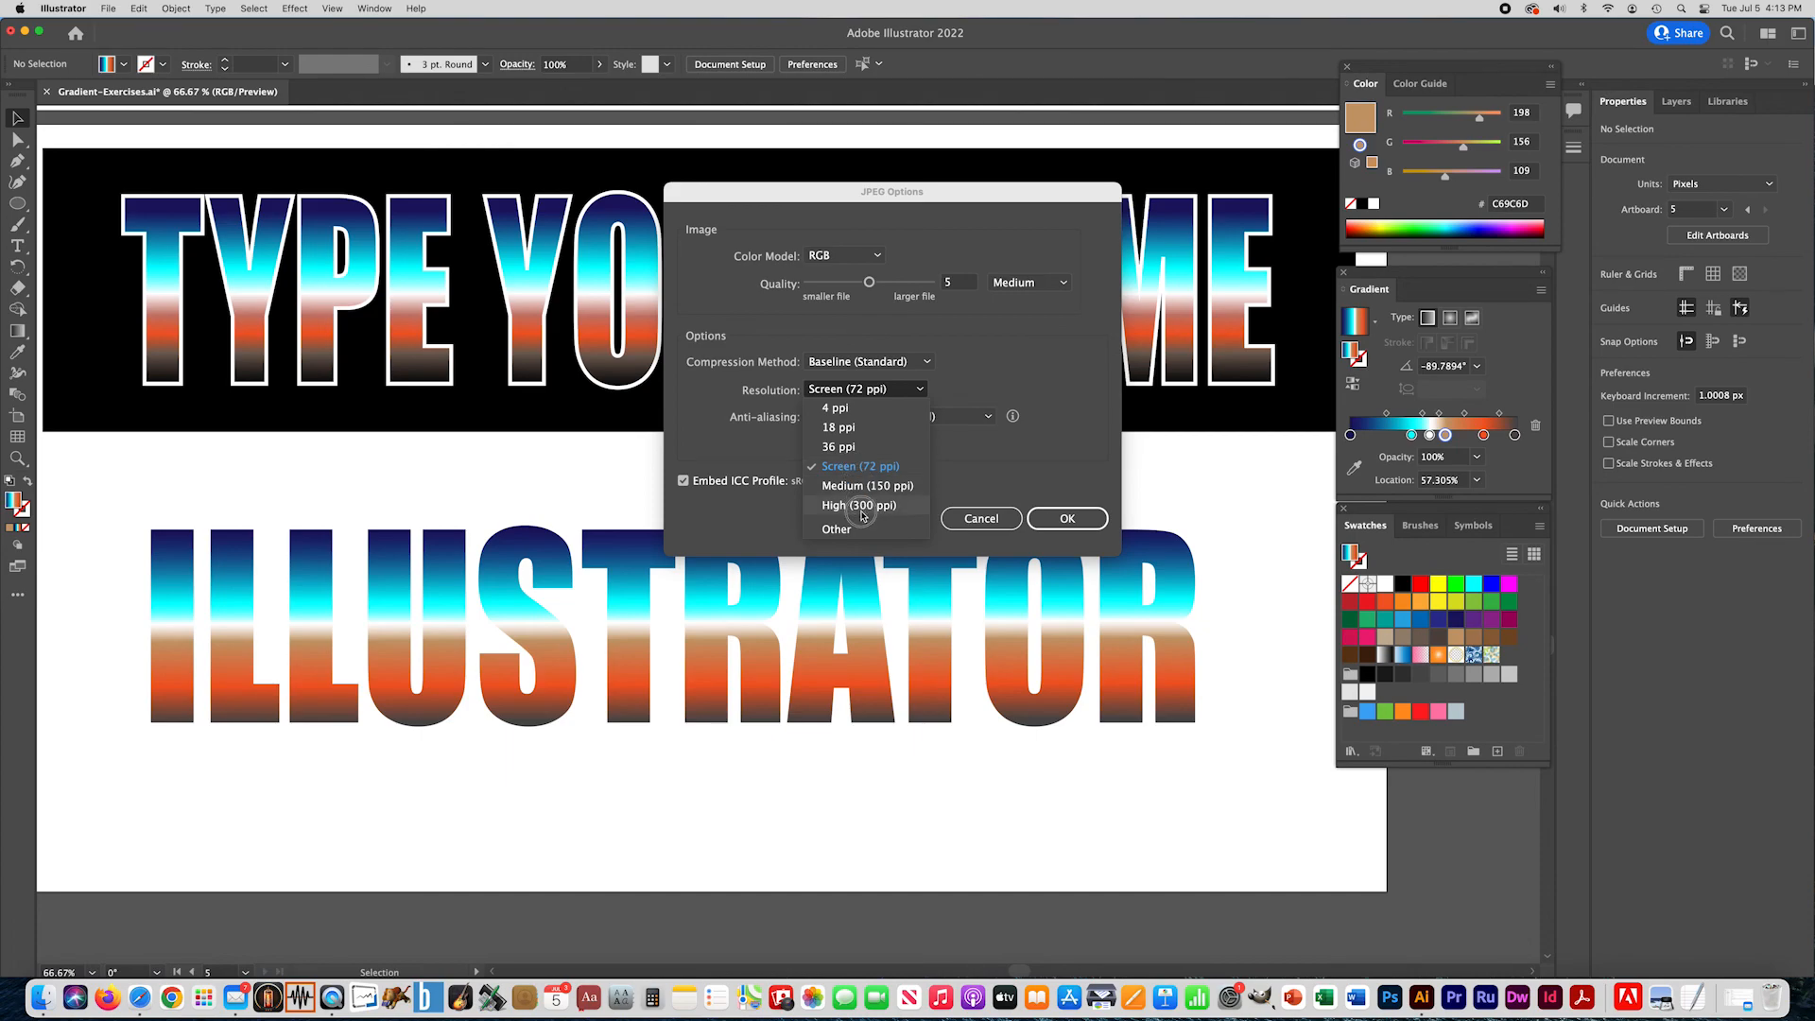
left_click(833, 469)
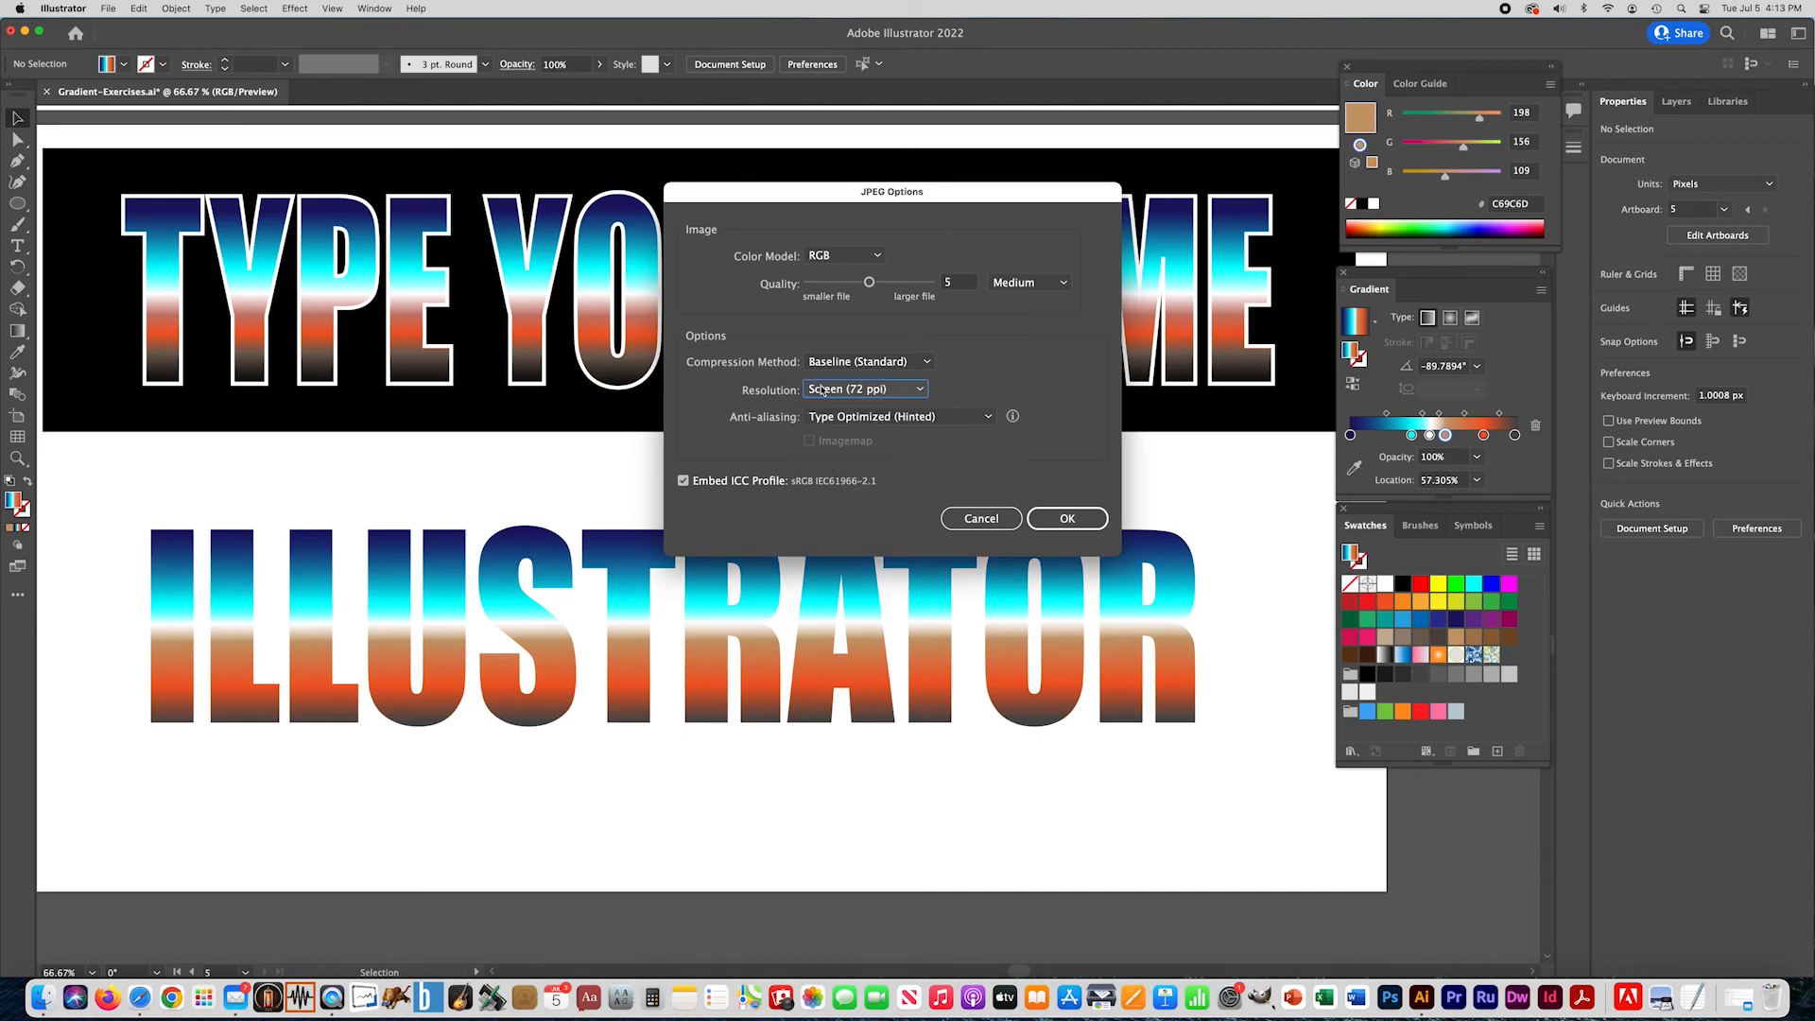